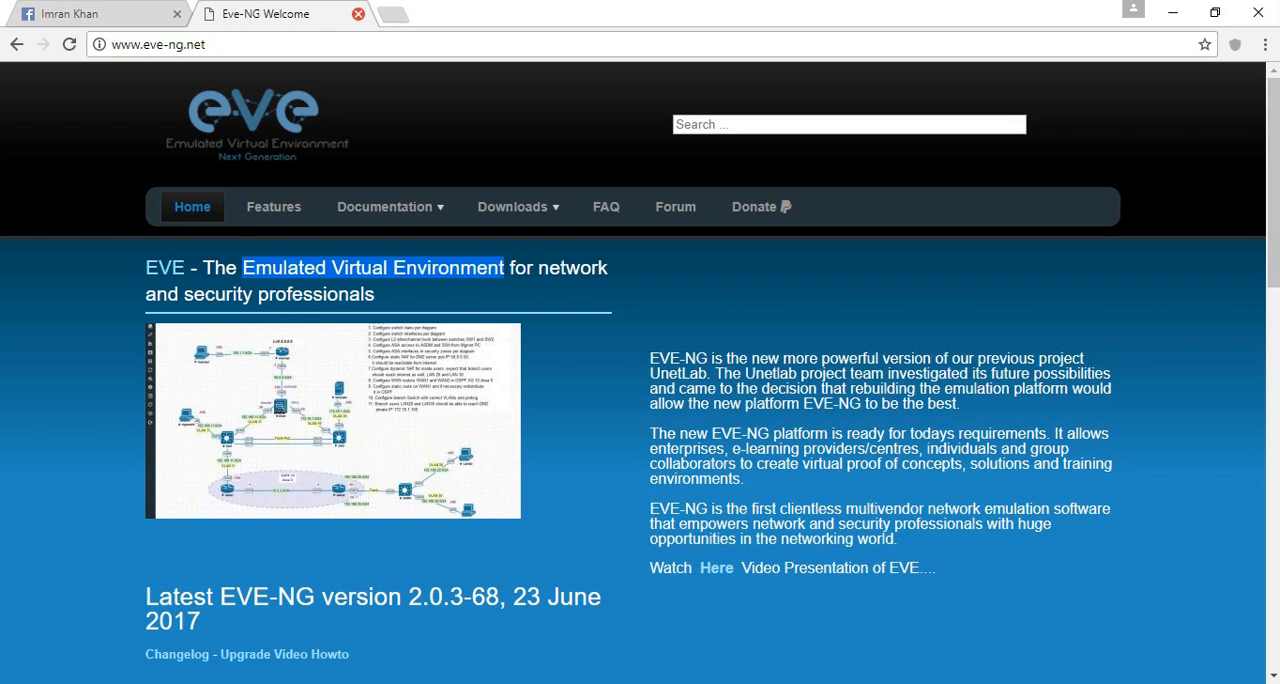
# - Close the EVE-NG page and load the Google search page in a new browser tab
pyautogui.click(358, 14)
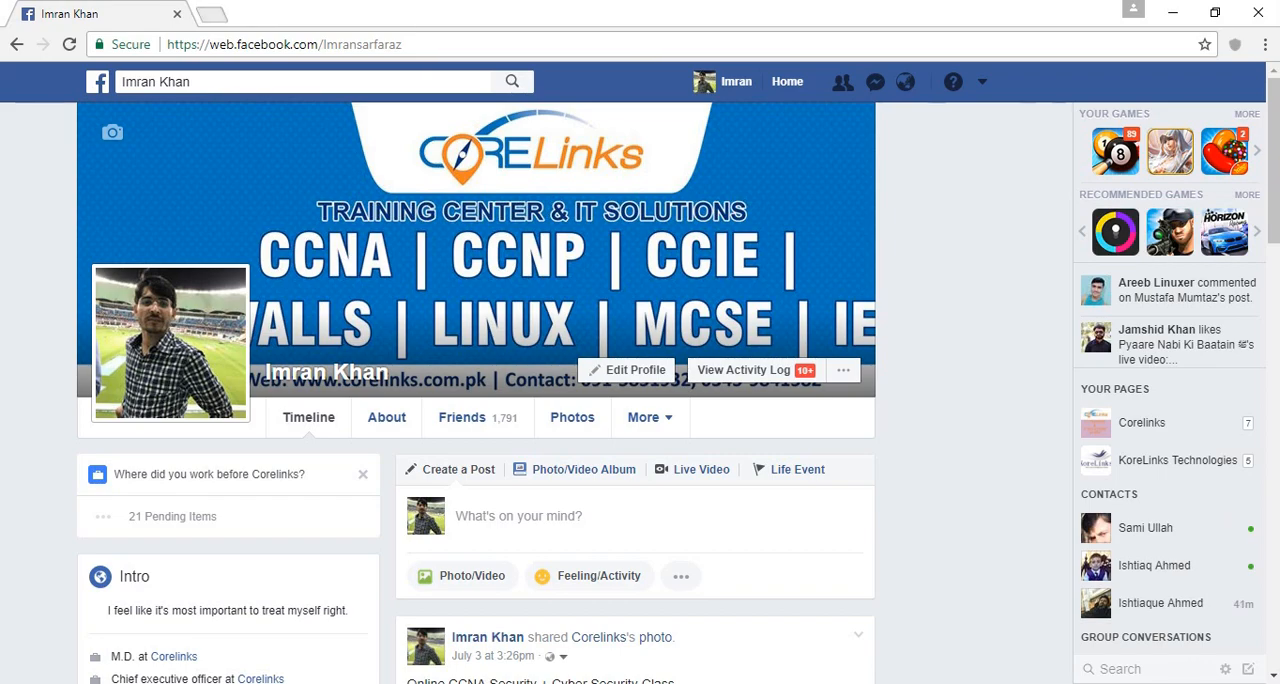
pyautogui.hotkey('ctrl', 't')
pyautogui.write('go')
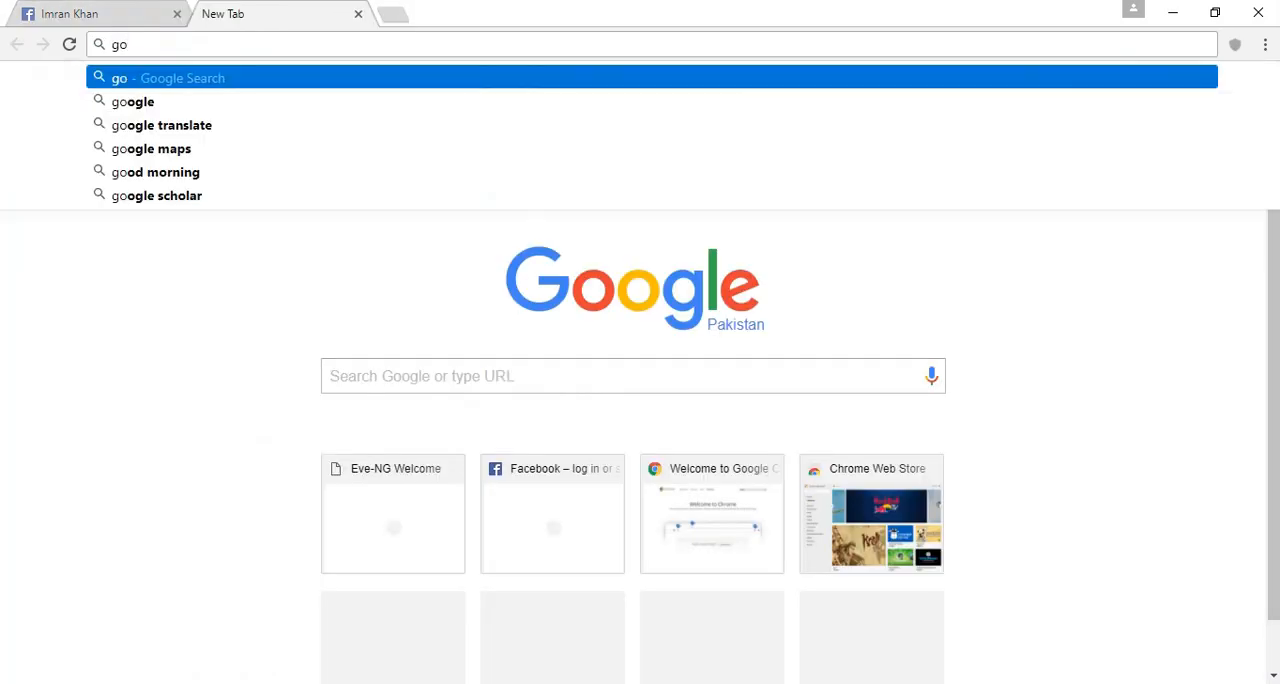
pyautogui.write('ogle')
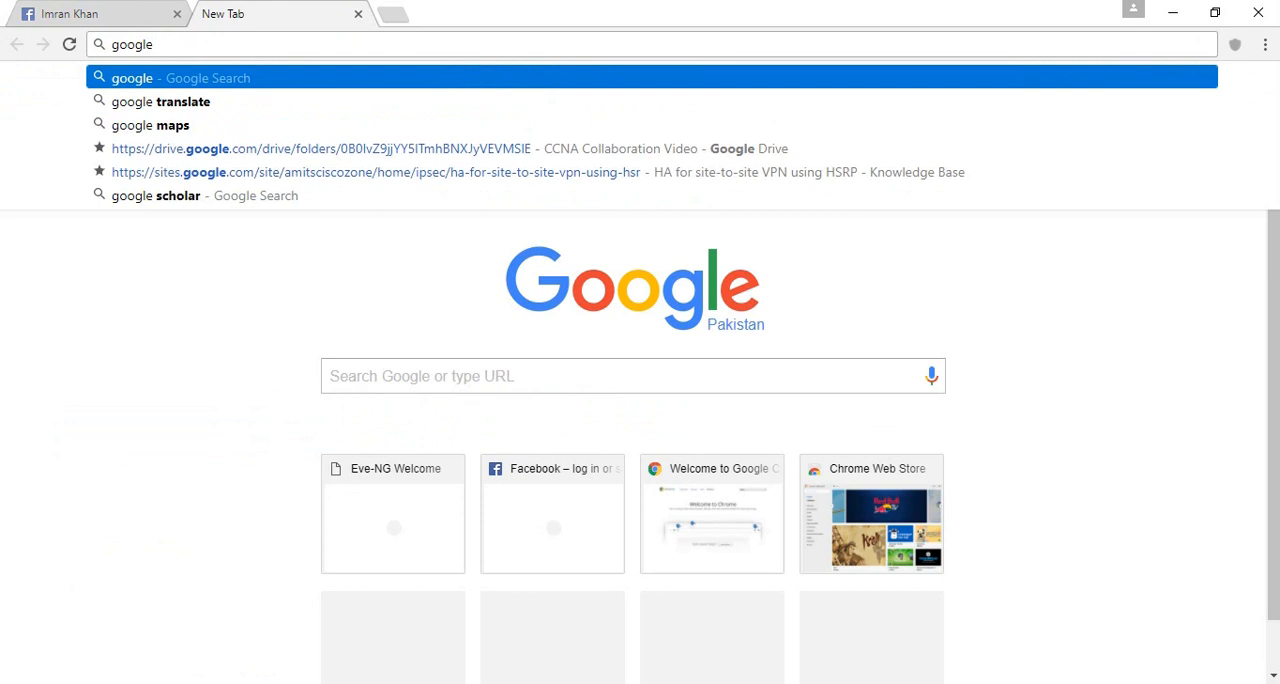
pyautogui.press('Return')
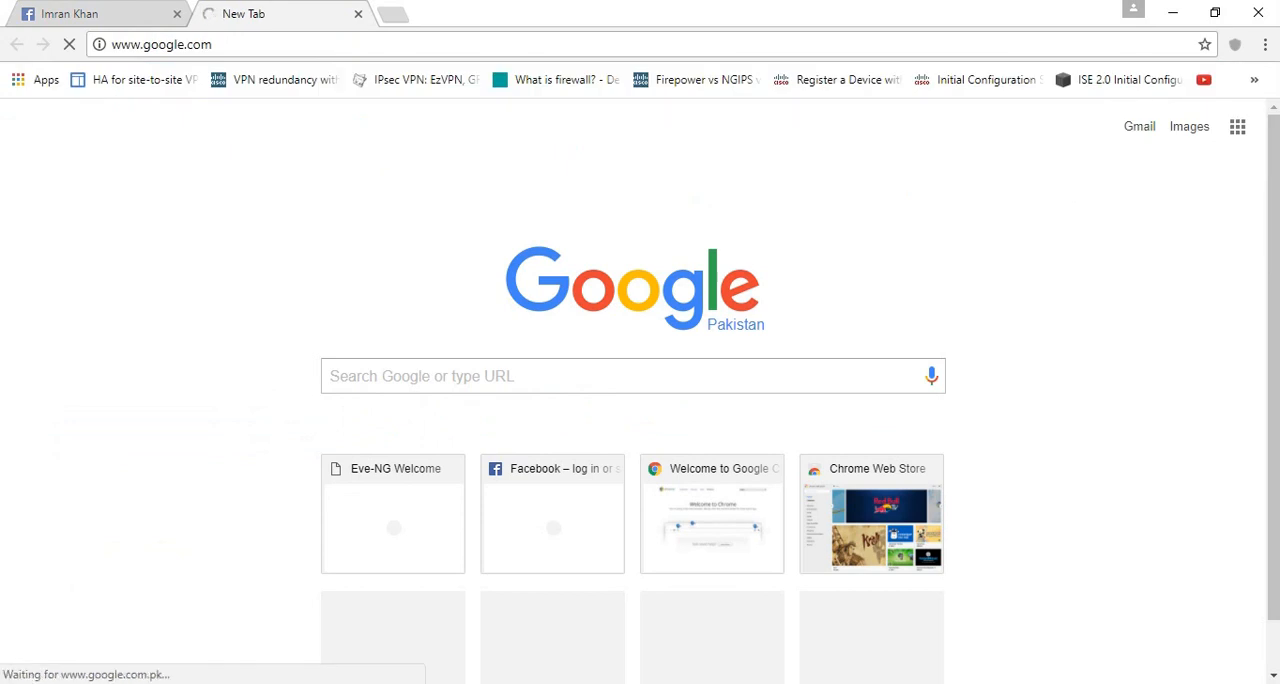
# - Search Google for "eve unl" and open the EVE-NG website from the results
pyautogui.write('e')
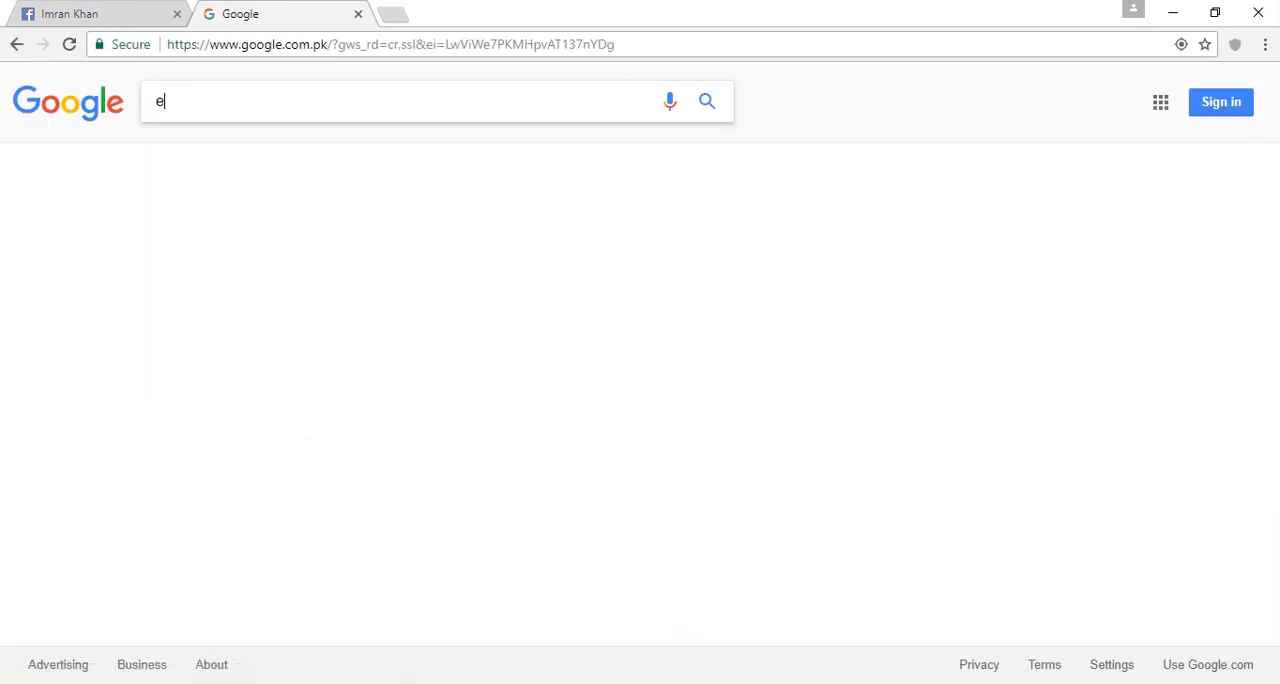
pyautogui.write('ve u')
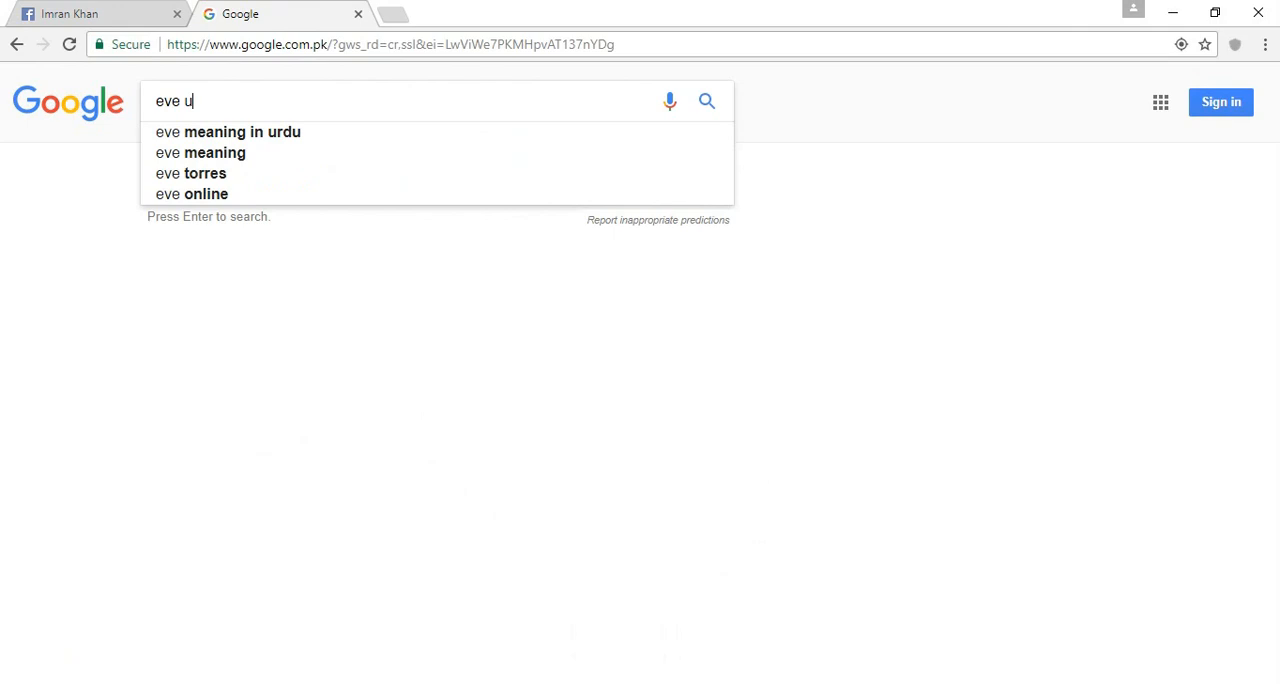
pyautogui.write('nl')
pyautogui.press('Return')
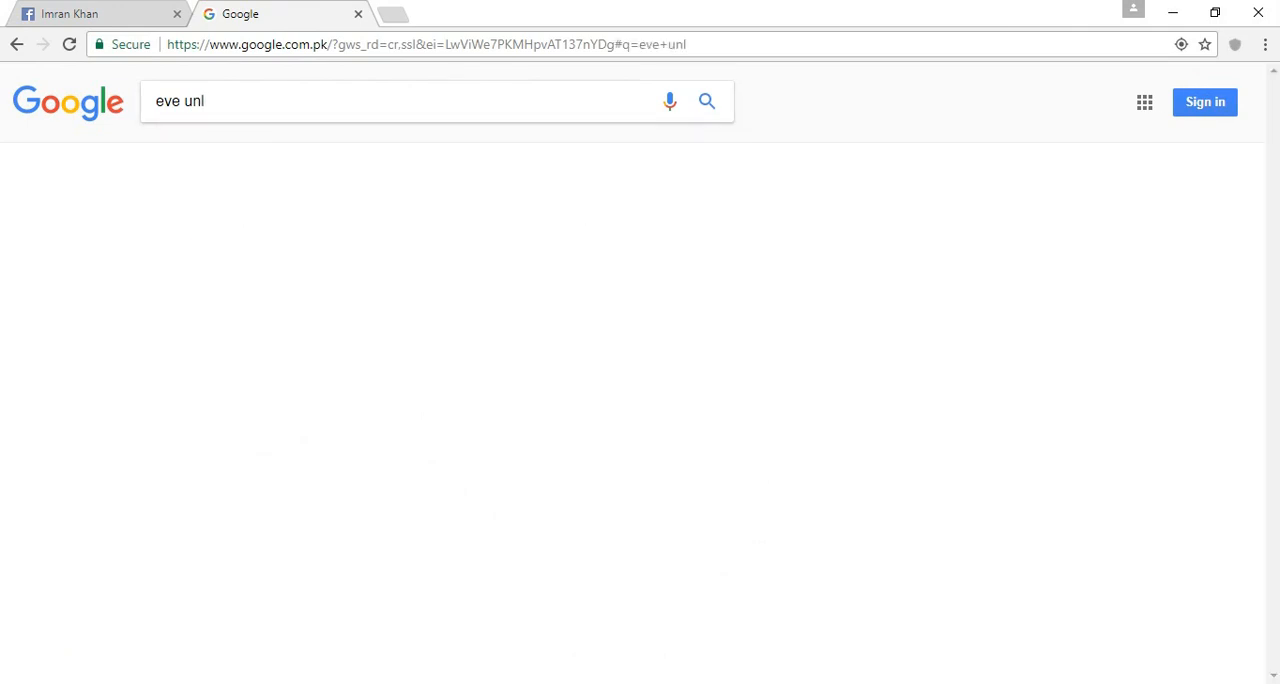
pyautogui.click(223, 236)
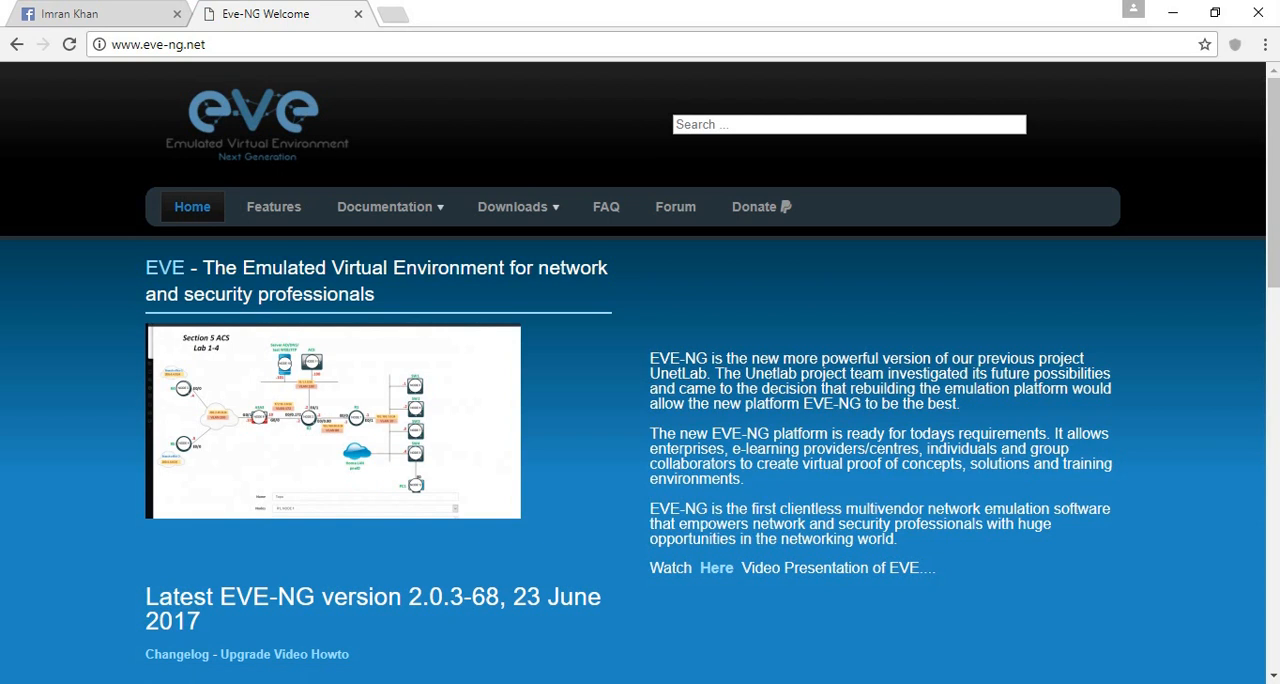
# - Look over the site's documentation options and open the EVE-NG download page
pyautogui.moveTo(385, 207)
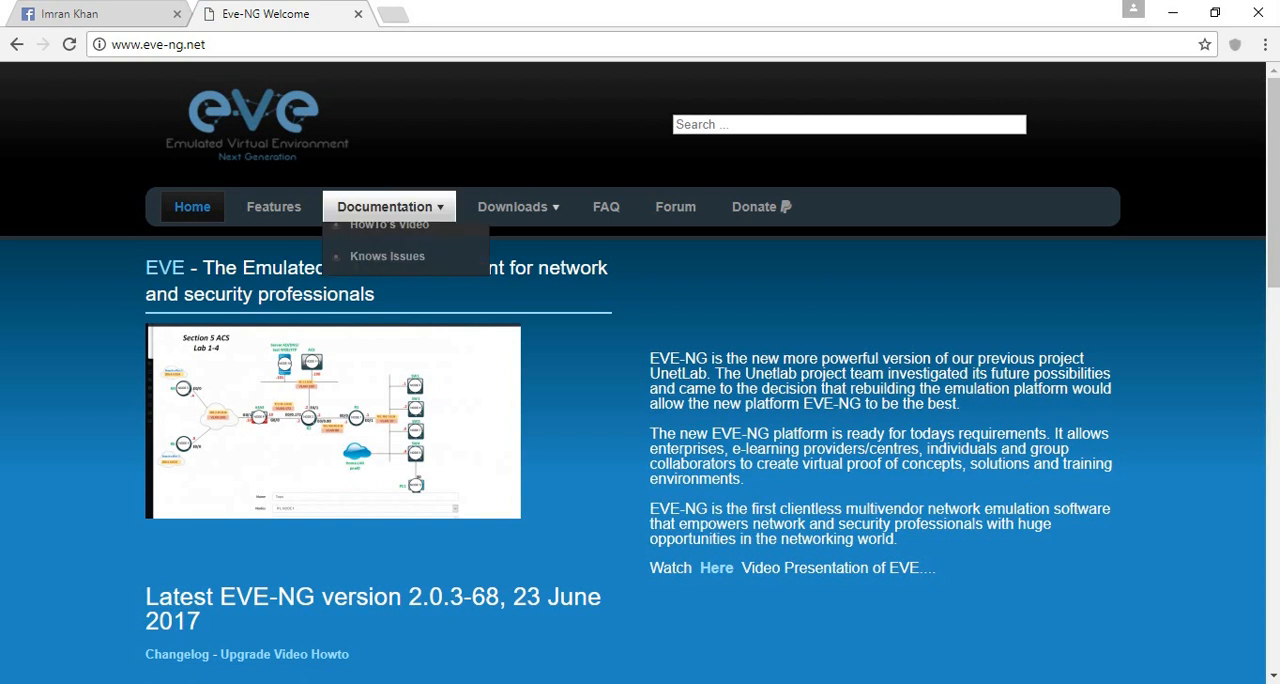
pyautogui.moveTo(380, 237)
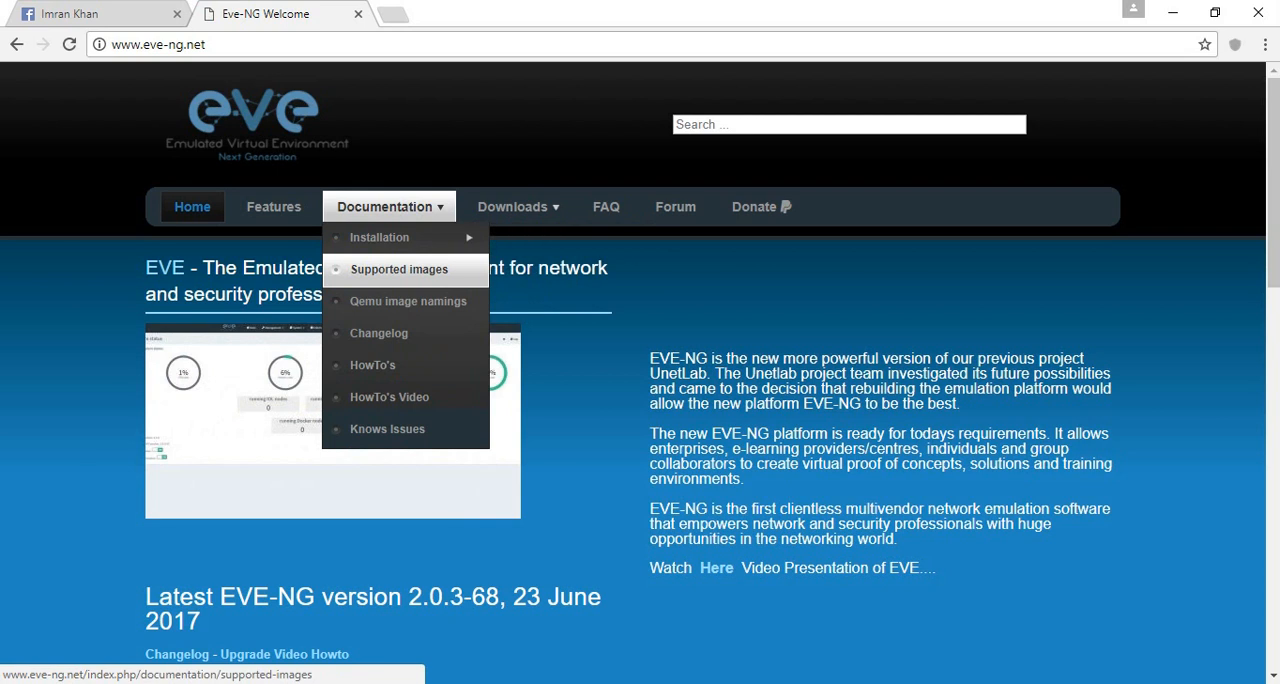
pyautogui.moveTo(517, 207)
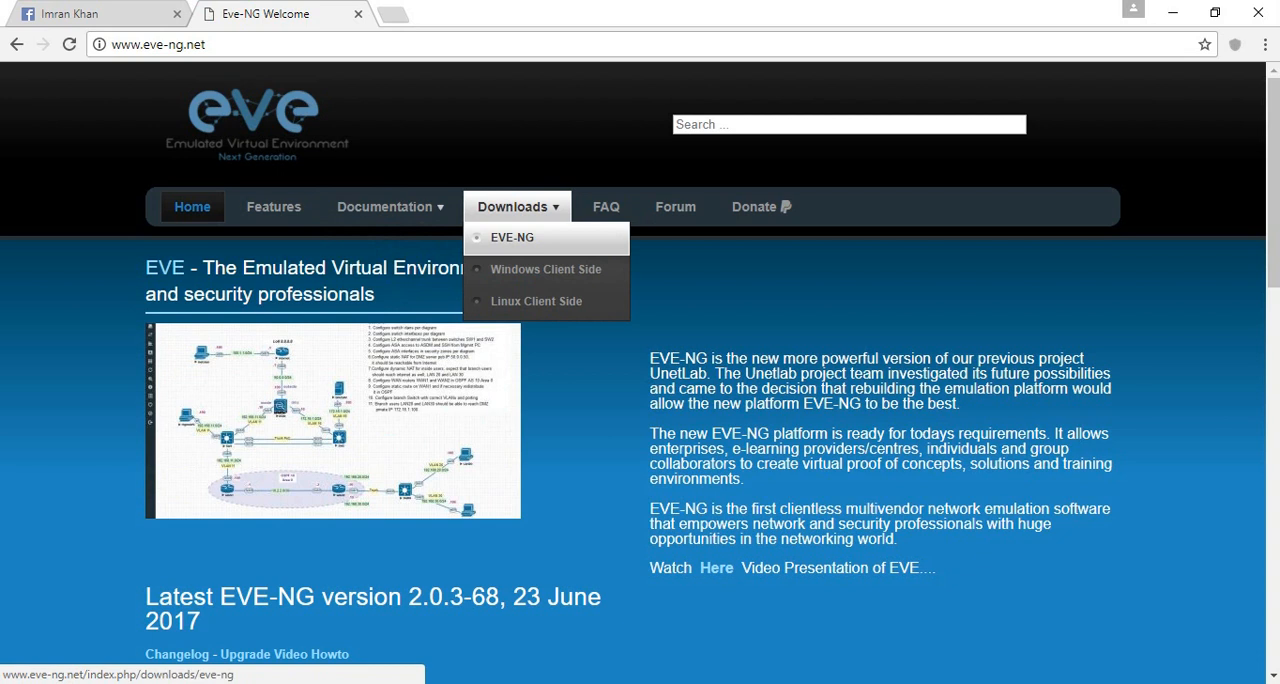
pyautogui.click(512, 237)
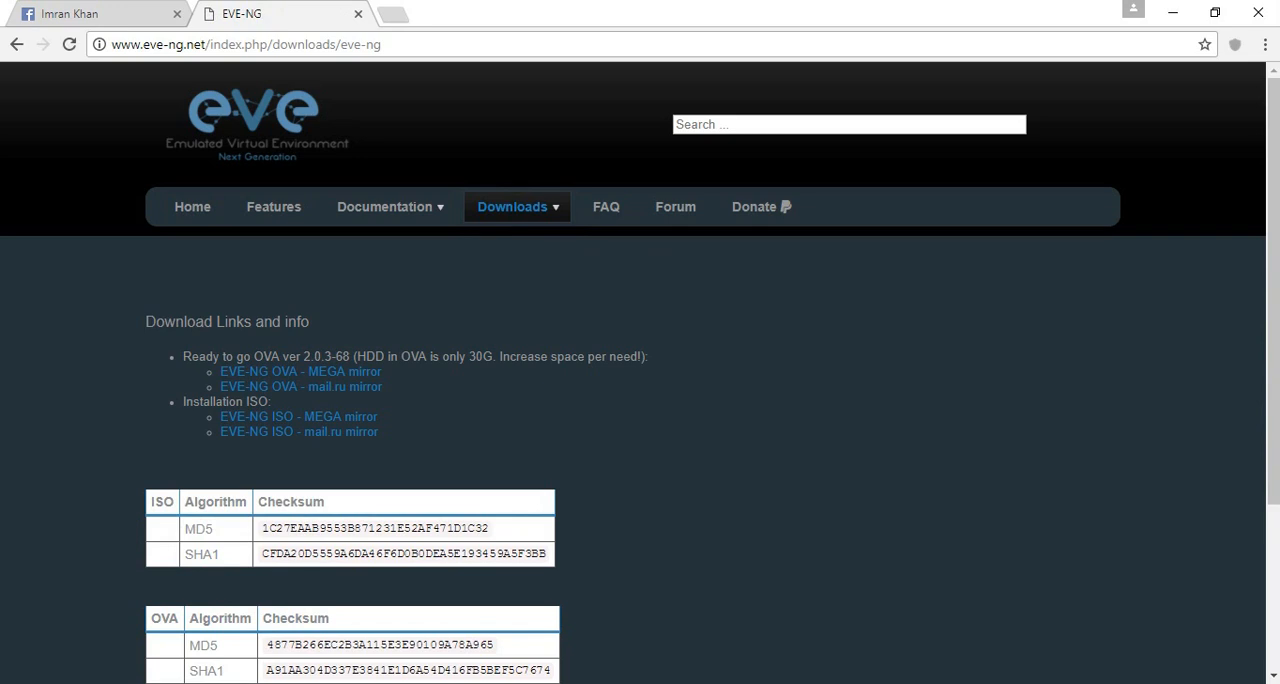
# - Highlight the OVA and ISO download options and open the MEGA mirror for the EVE-NG OVA
pyautogui.moveTo(254, 357); pyautogui.dragTo(280, 357)
pyautogui.moveTo(243, 401); pyautogui.dragTo(268, 401)
pyautogui.moveTo(254, 357); pyautogui.dragTo(280, 357)
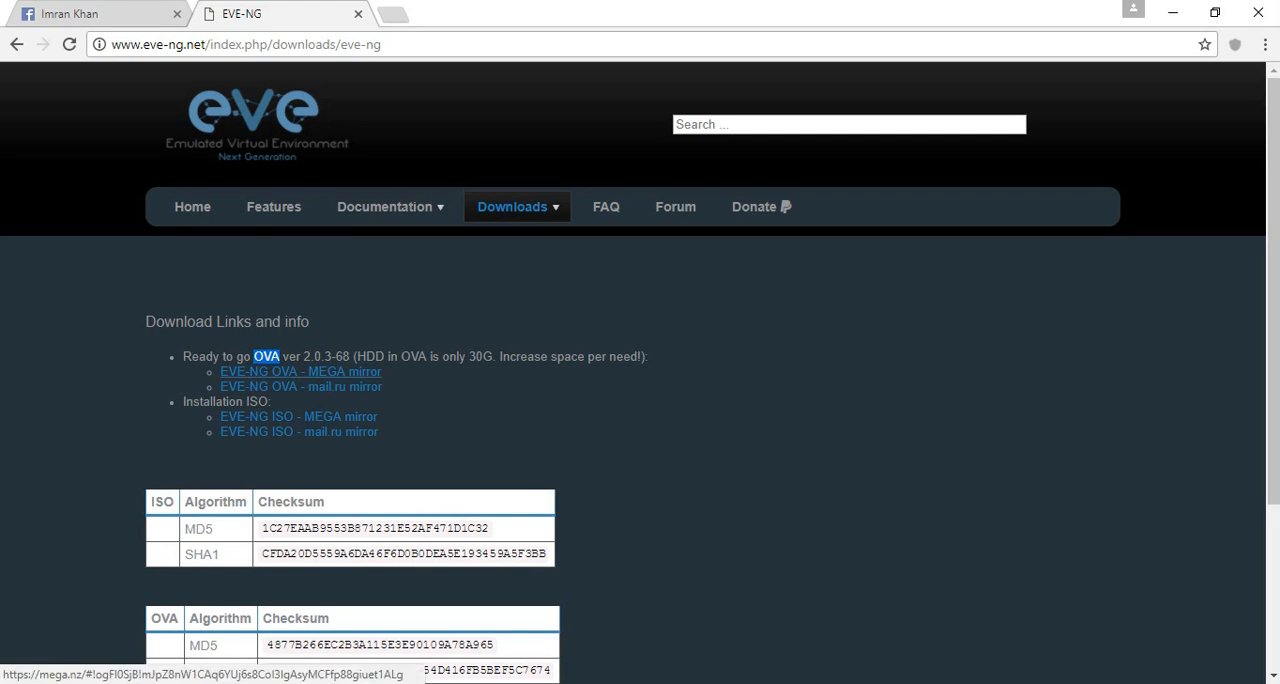
pyautogui.click(300, 371)
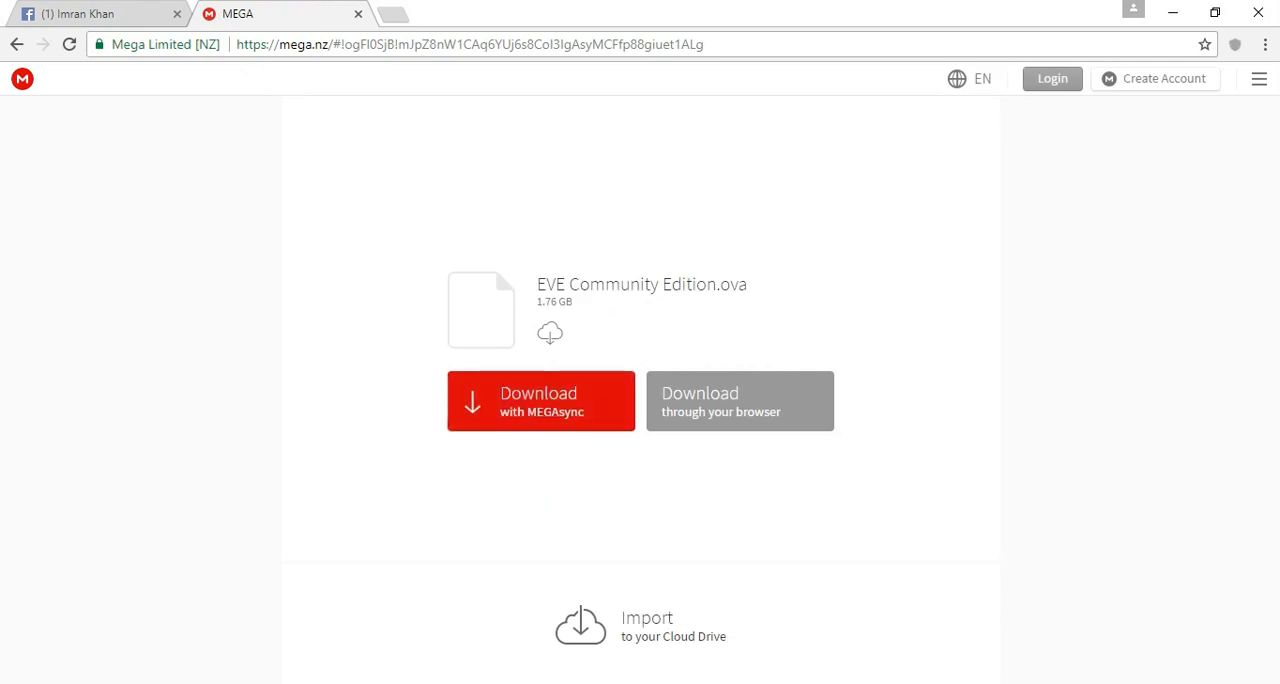
# - Switch to the desktop, examine the downloaded files in the EVE UNL folder, and close the folder
pyautogui.click(1173, 13)
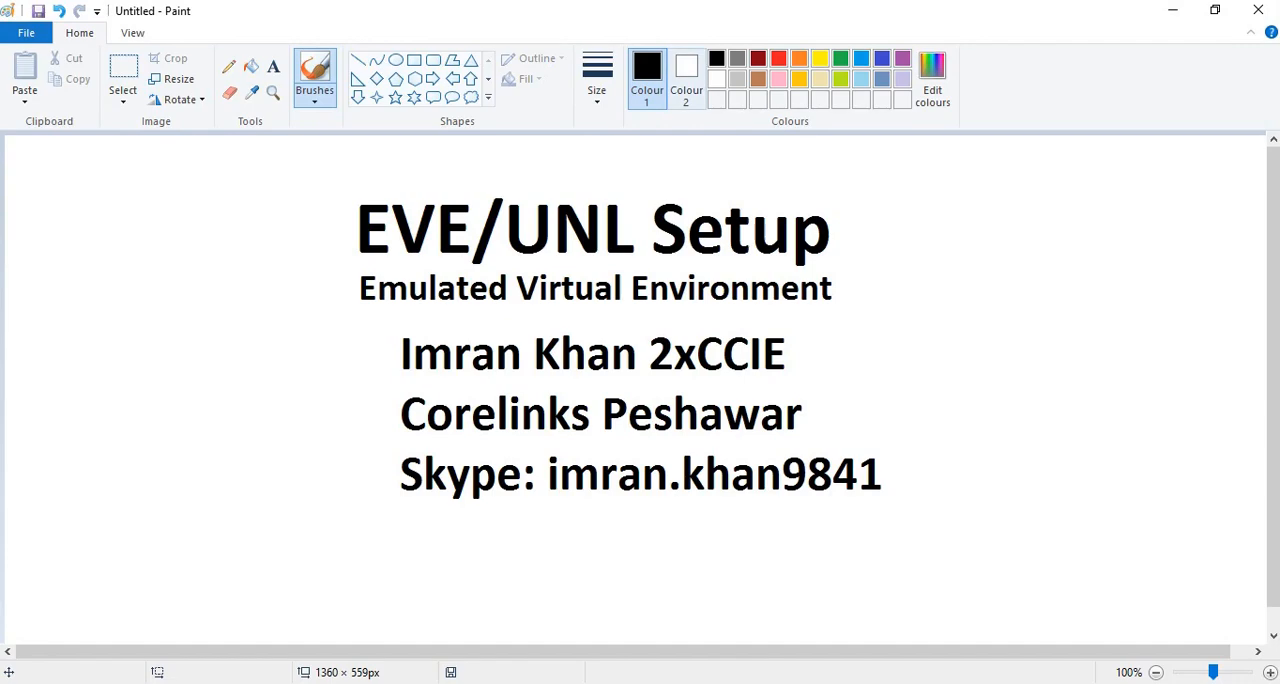
pyautogui.press('super+d')
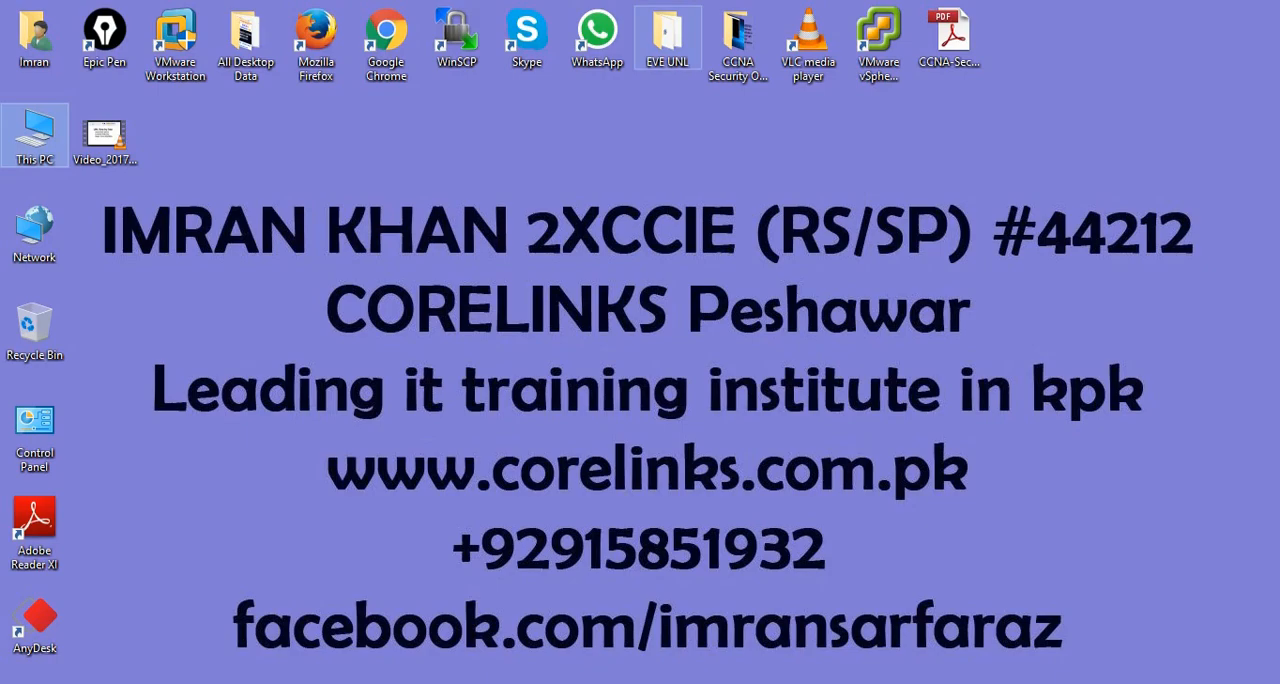
pyautogui.doubleClick(667, 38)
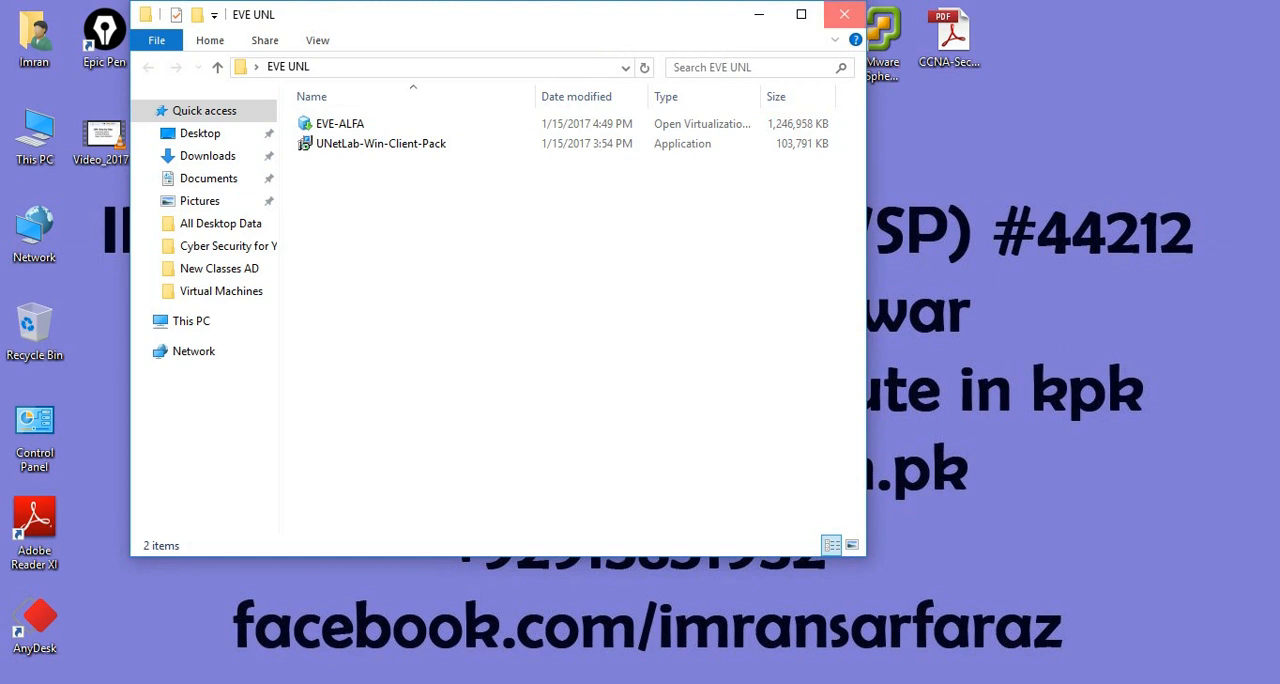
pyautogui.click(844, 14)
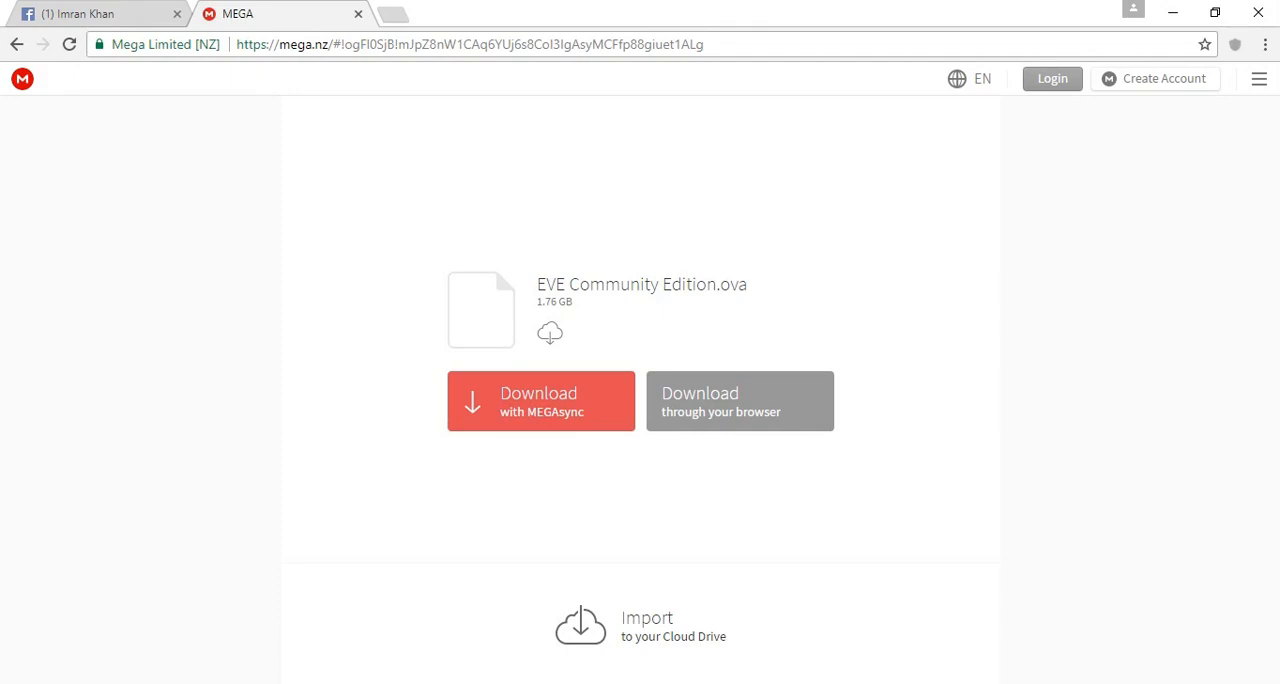
# - Return to the browser and load eve-ng.net in place of the MEGA page
pyautogui.click(400, 44)
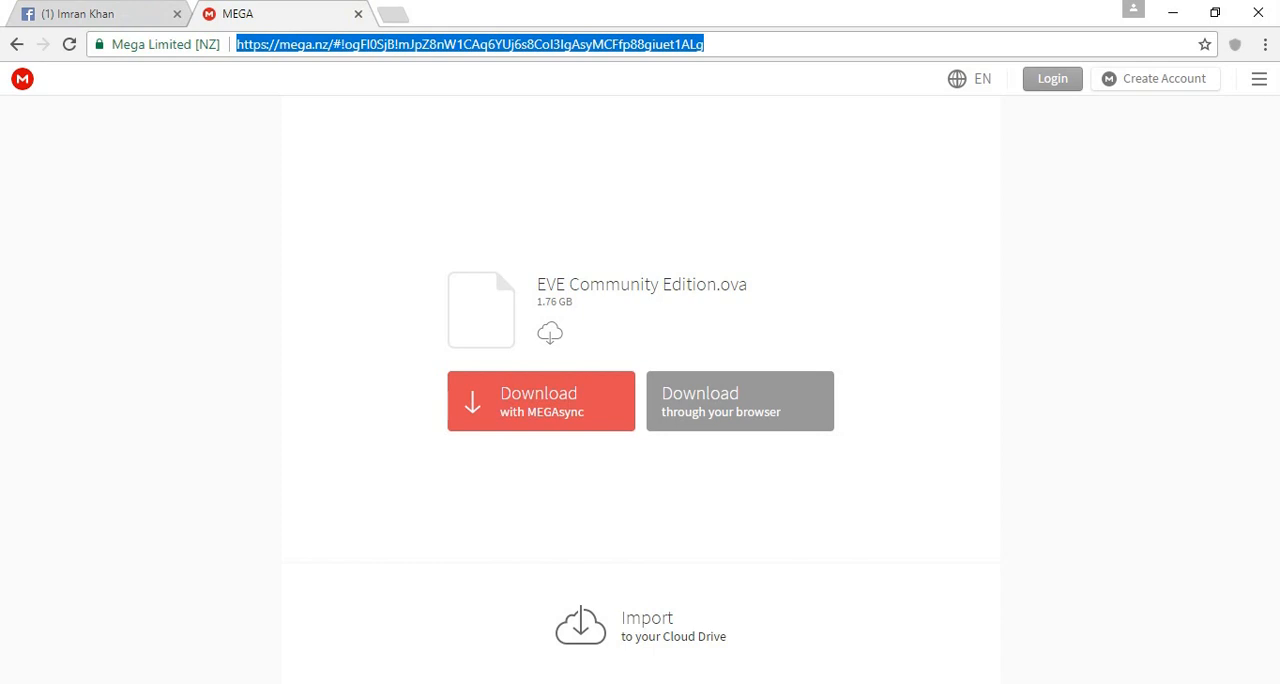
pyautogui.write('eve-ng.net')
pyautogui.press('Return')
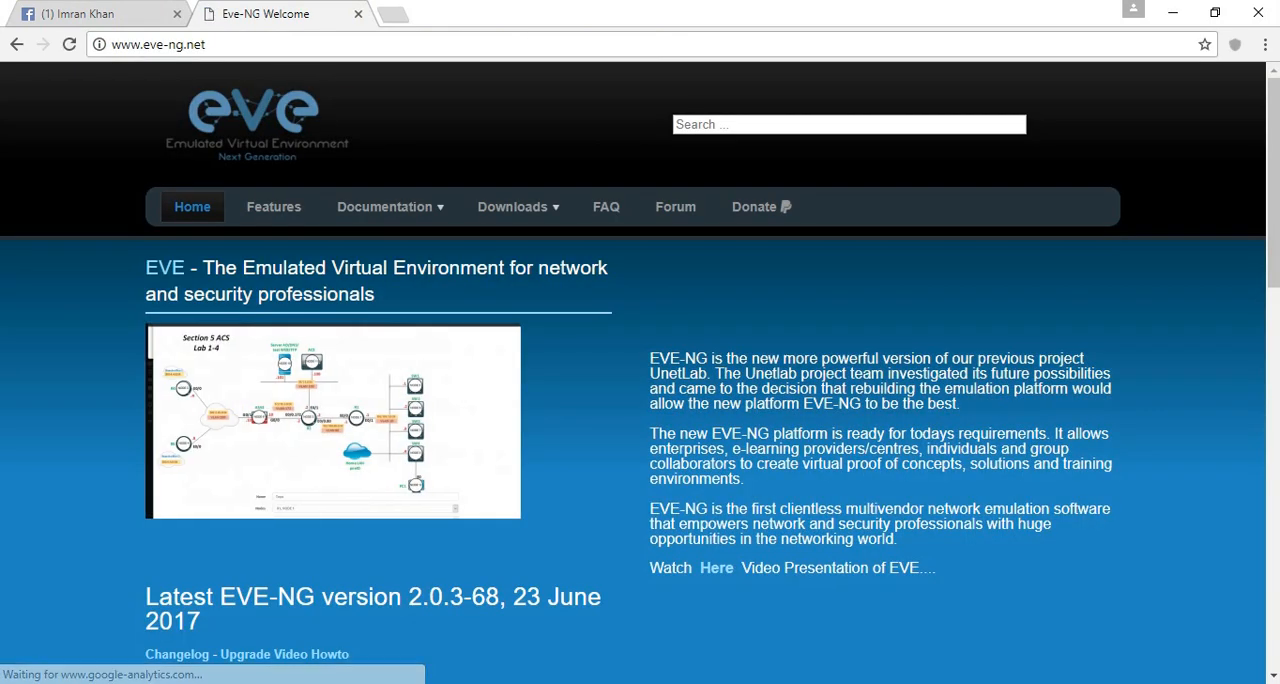
# - Open the Windows Client Side download page and view the Windows integration pack's MEGA download, closing that tab again
pyautogui.moveTo(512, 206)
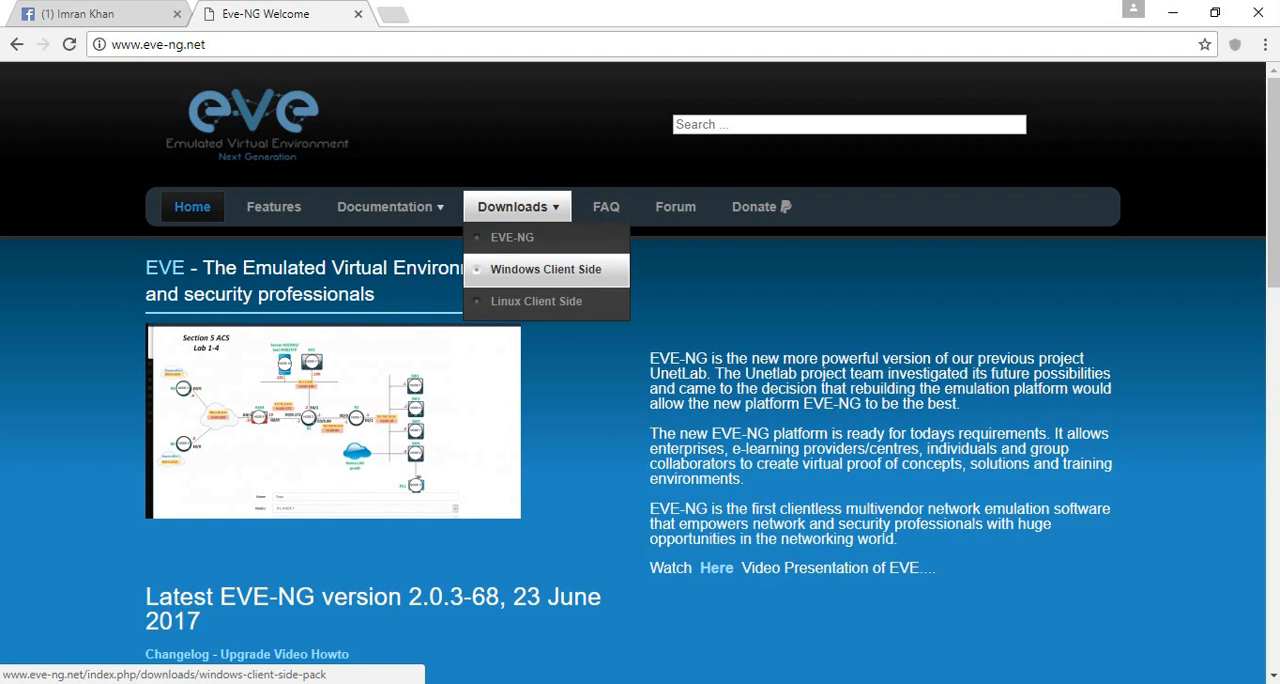
pyautogui.click(545, 269)
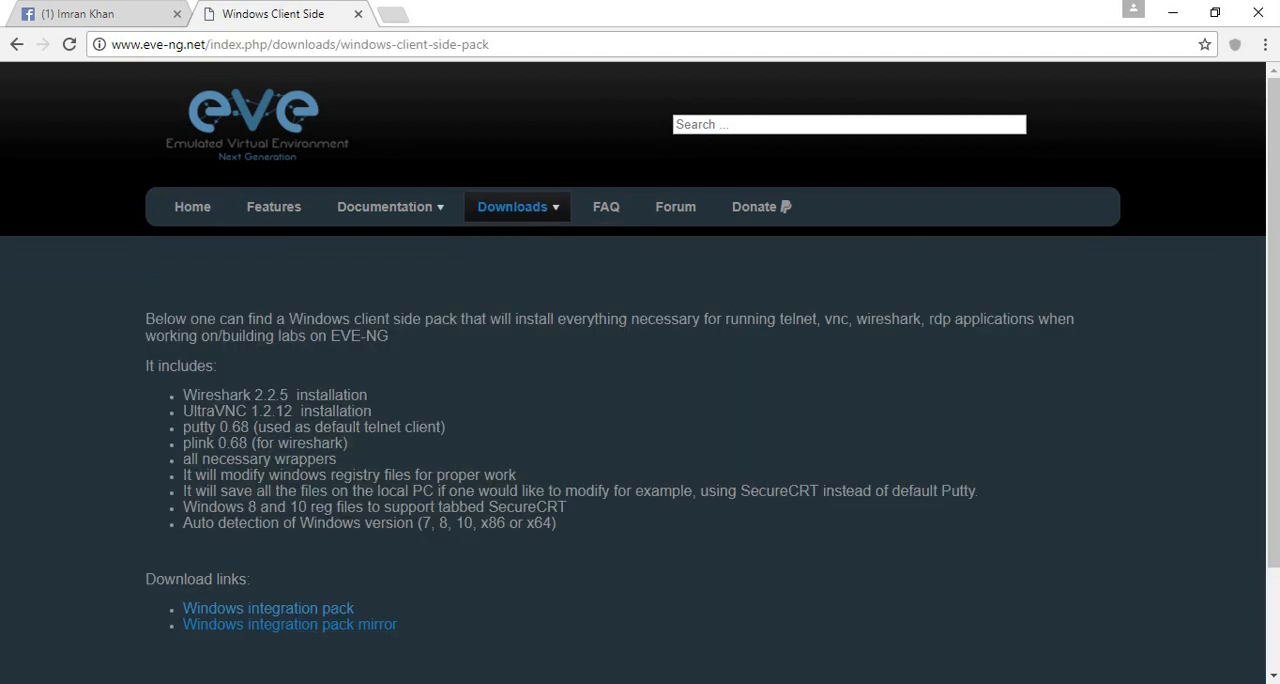
pyautogui.click(314, 610)
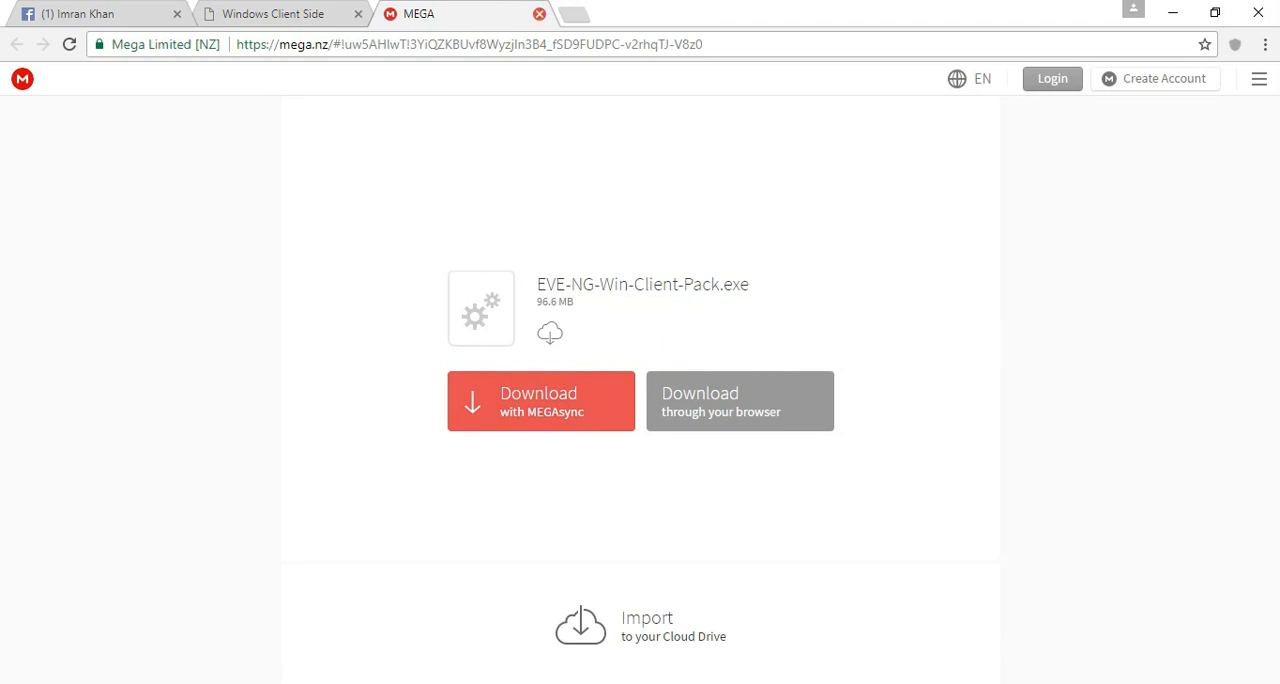
pyautogui.click(539, 14)
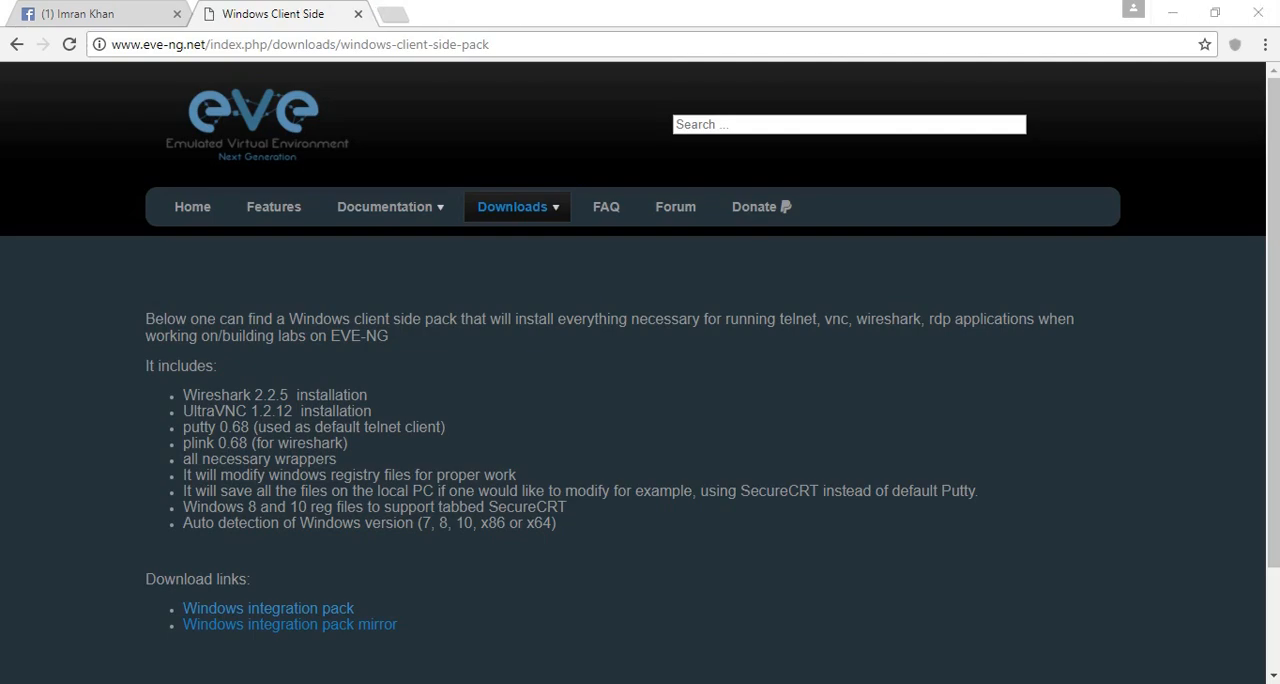
# - Minimize the browser, check the EVE UNL desktop folder for the Windows client pack, and close it
pyautogui.click(1176, 12)
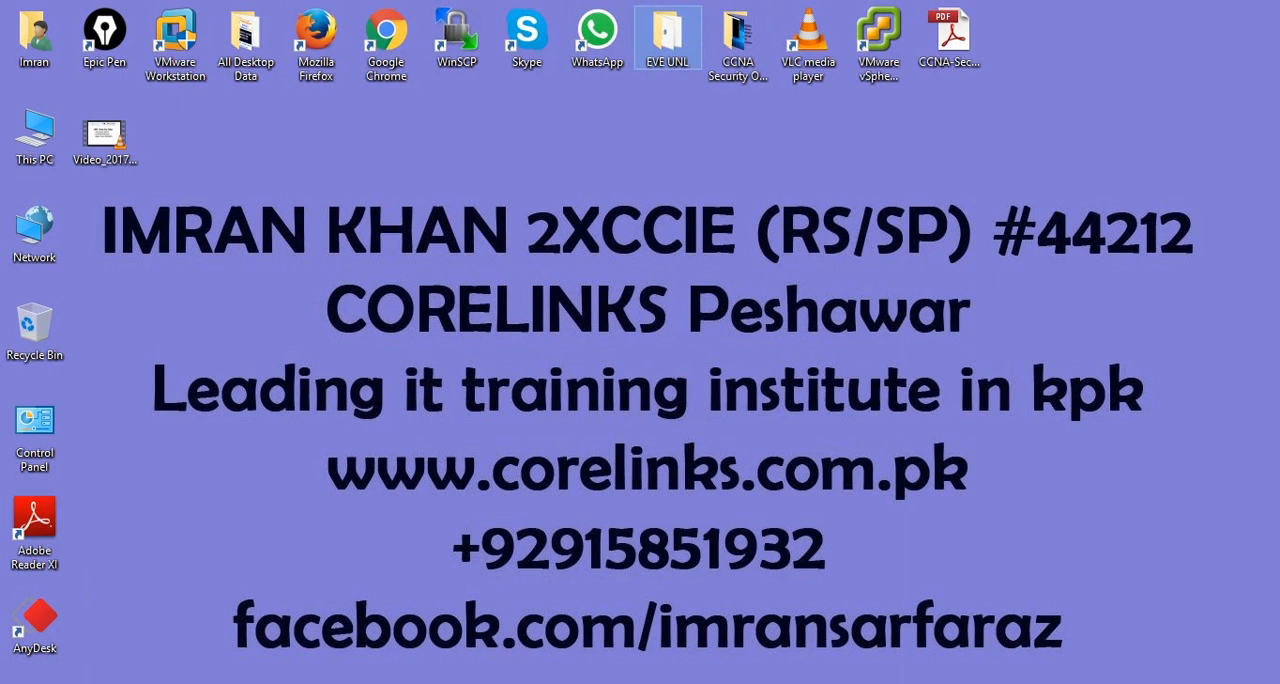
pyautogui.doubleClick(667, 35)
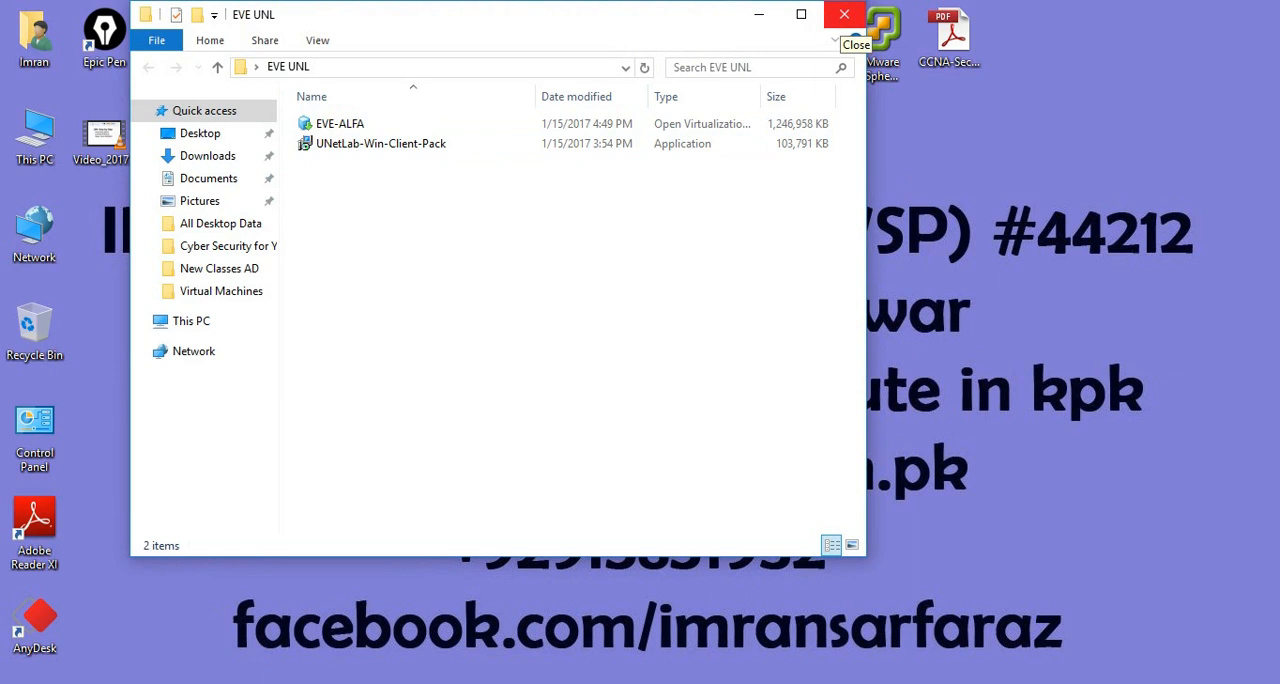
pyautogui.click(843, 18)
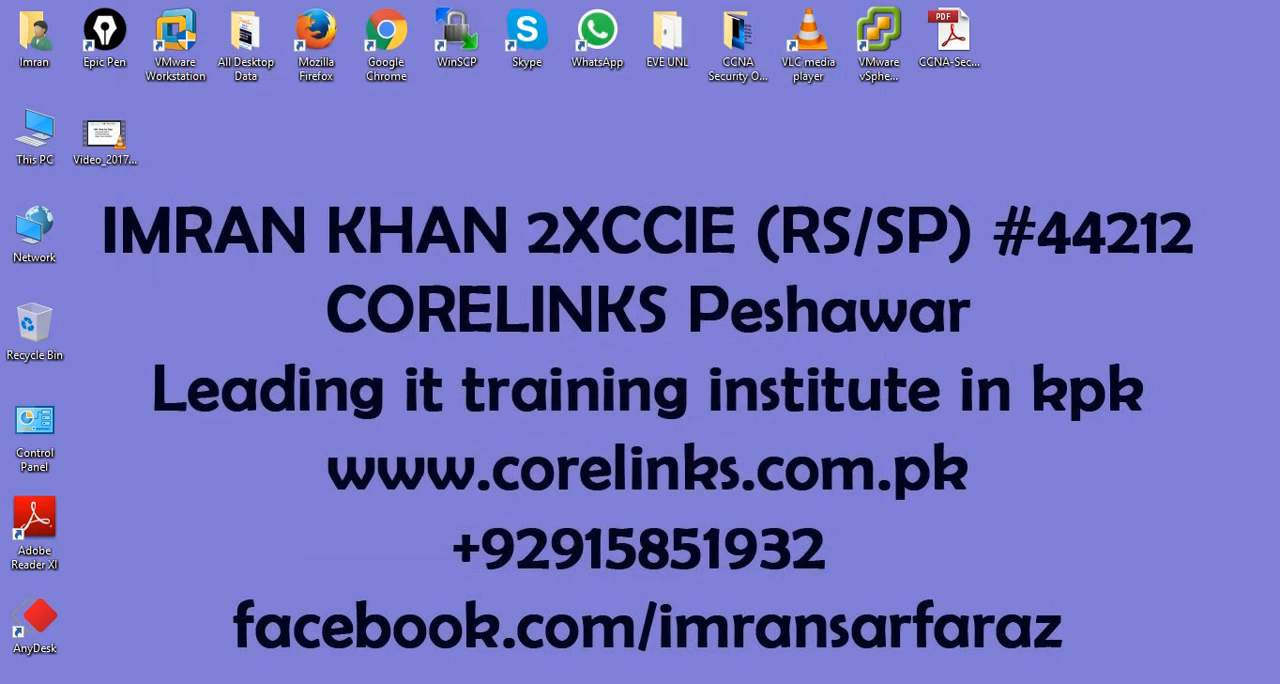
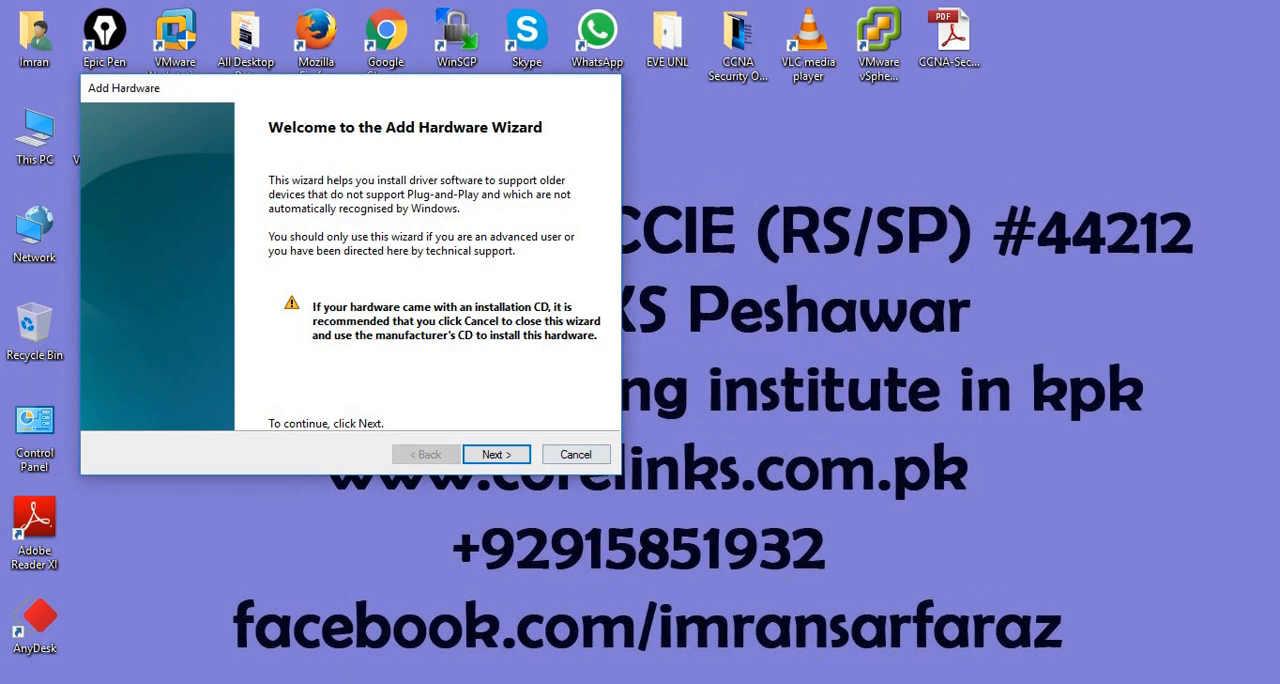
# - Choose to install hardware manually from a list in the Add Hardware wizard, with Network adapters as the hardware type
pyautogui.click(496, 454)
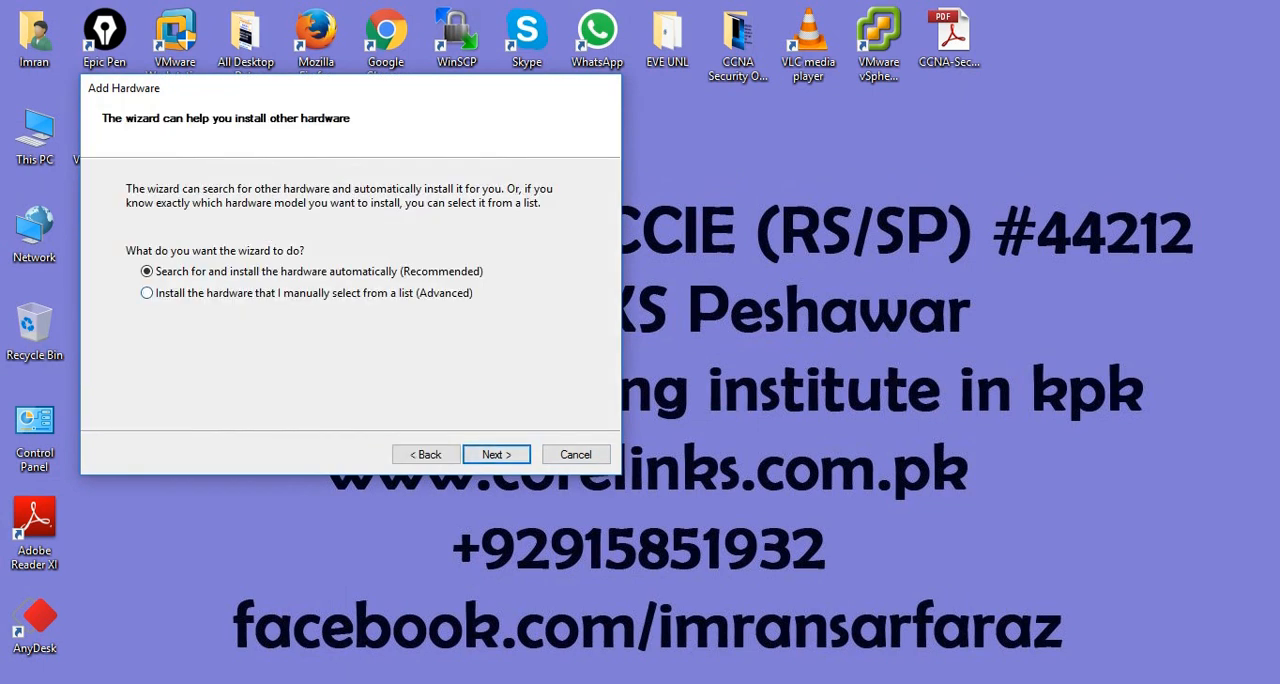
pyautogui.click(148, 293)
pyautogui.click(496, 454)
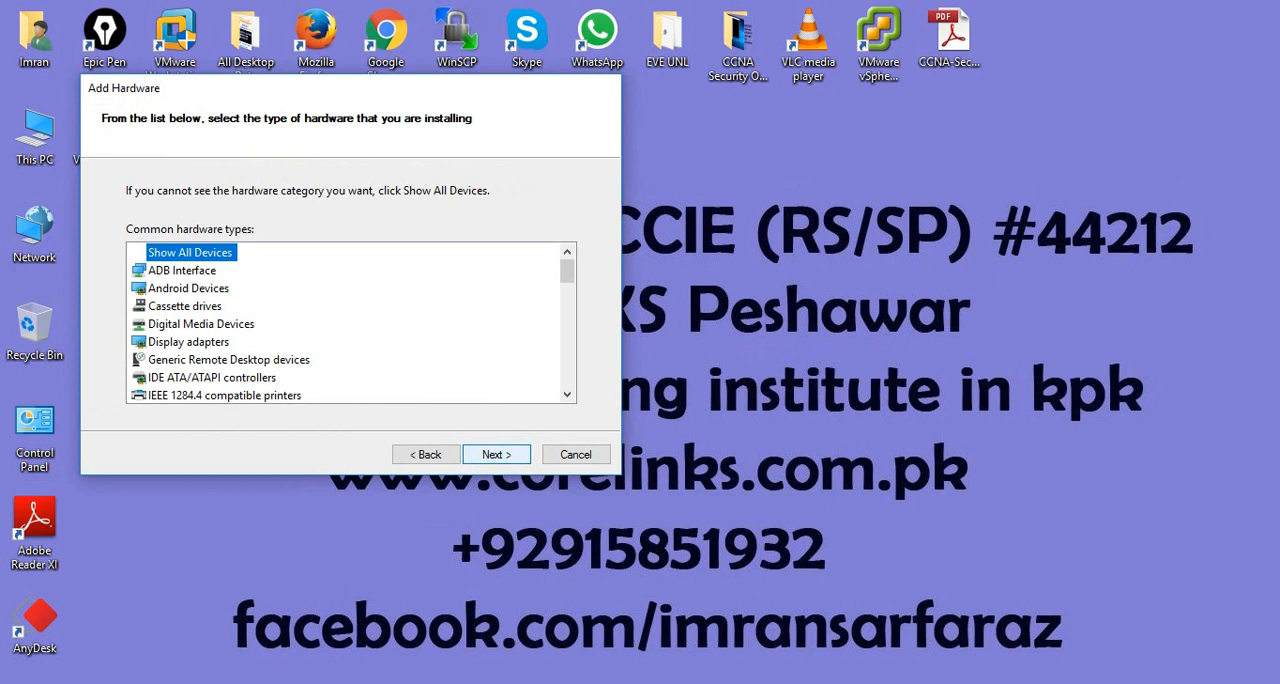
pyautogui.click(496, 454)
pyautogui.click(188, 342)
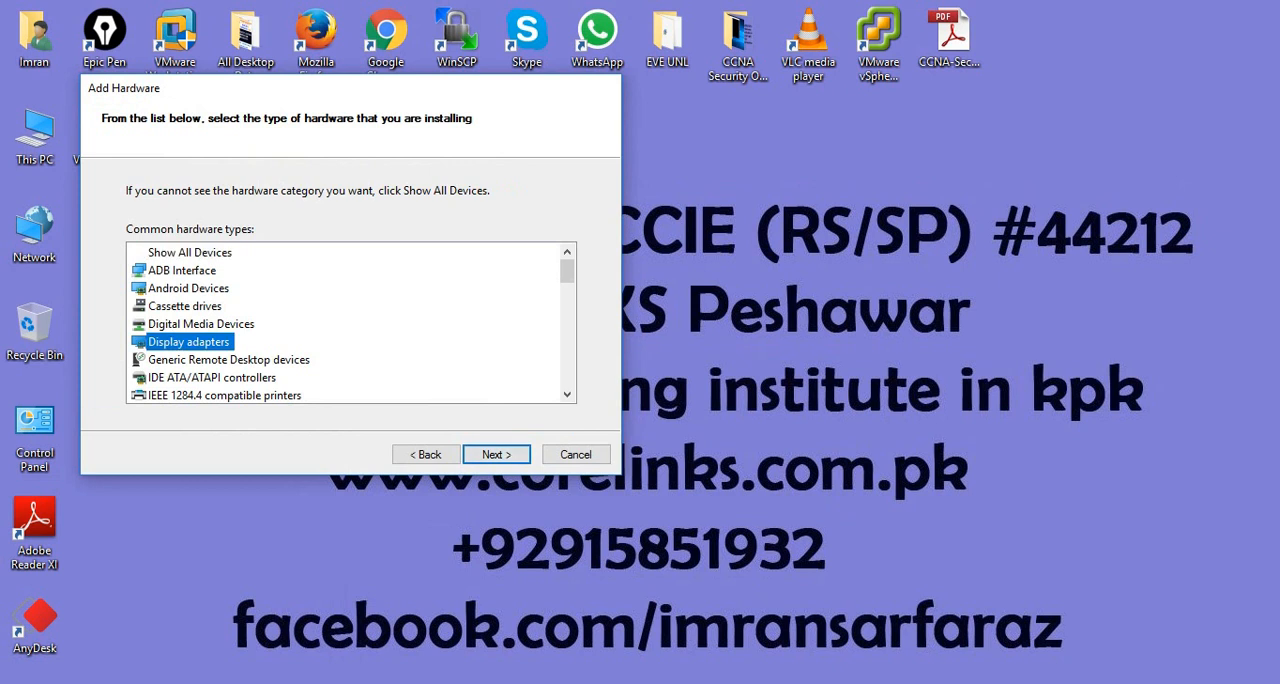
pyautogui.press('n')
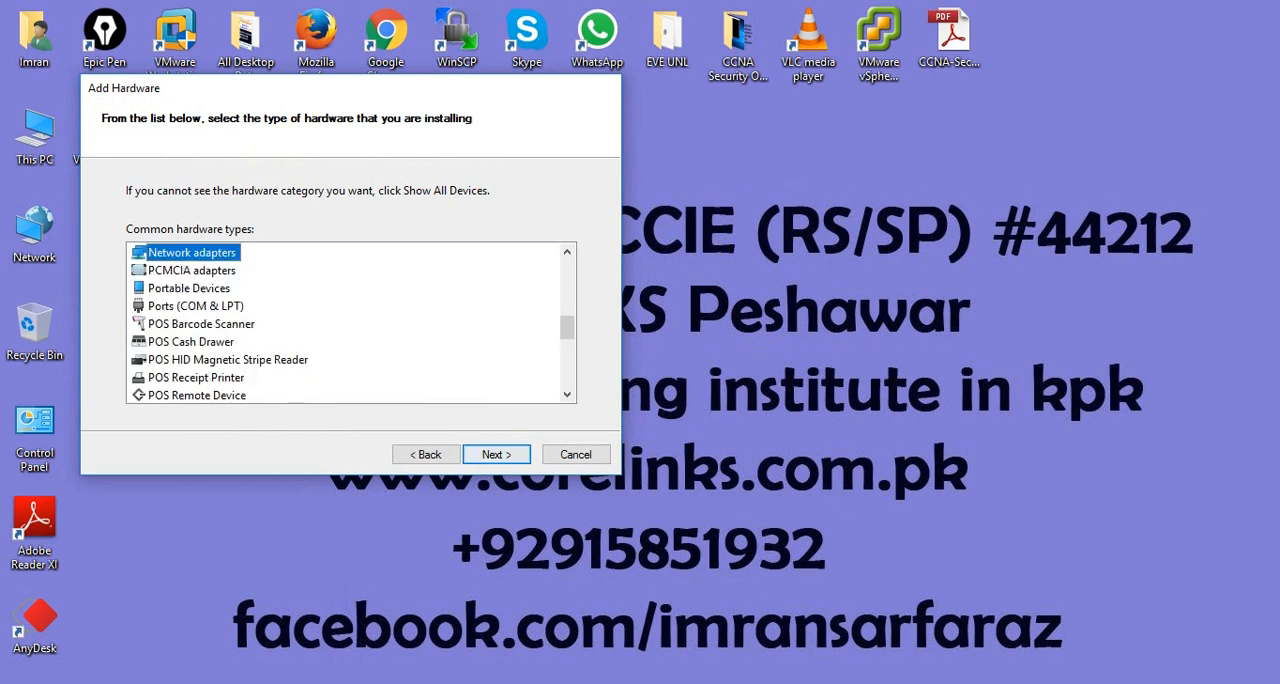
pyautogui.click(496, 454)
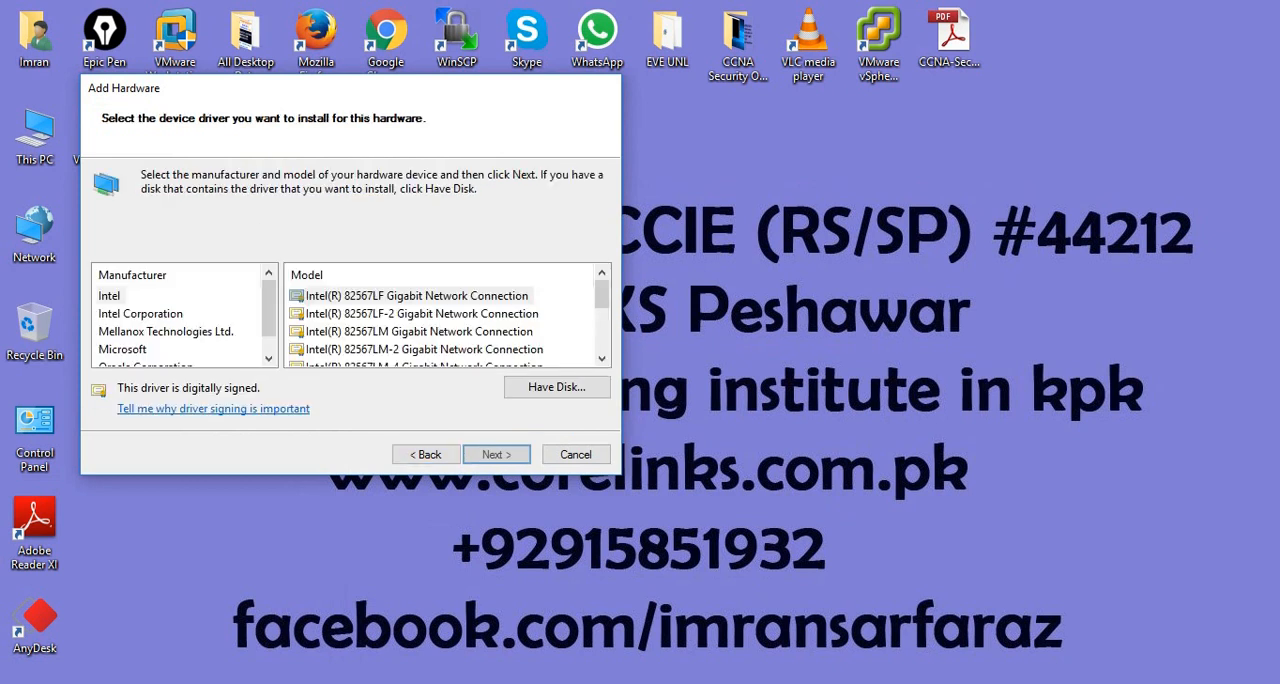
# - Install the Microsoft KM-TEST Loopback Adapter from the manufacturer Microsoft and finish the wizard
pyautogui.click(123, 349)
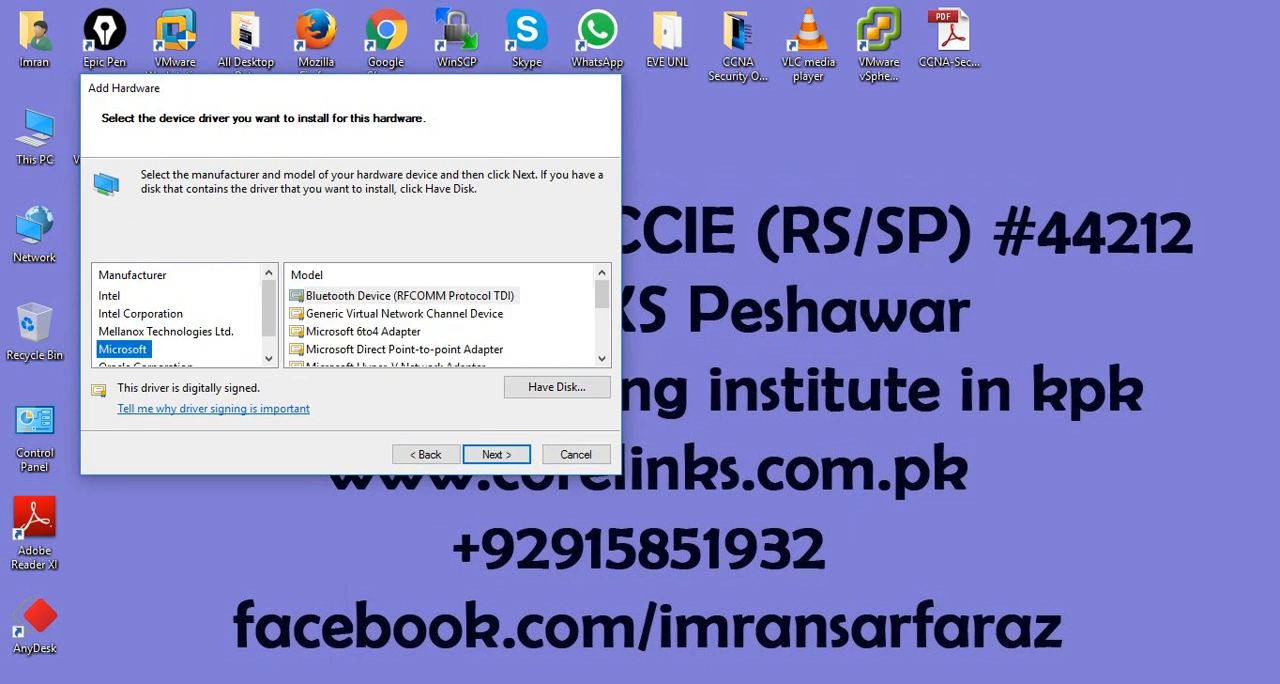
pyautogui.click(601, 358)
pyautogui.click(601, 358)
pyautogui.click(601, 358)
pyautogui.click(601, 358)
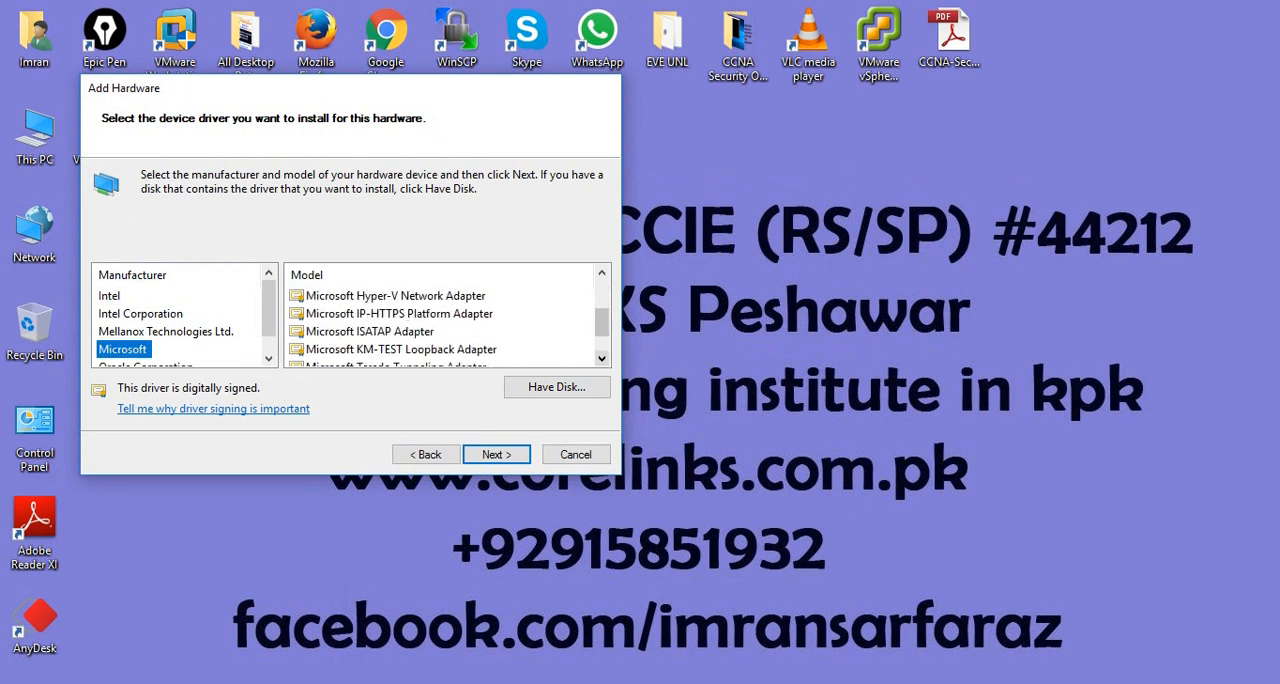
pyautogui.click(601, 358)
pyautogui.click(401, 332)
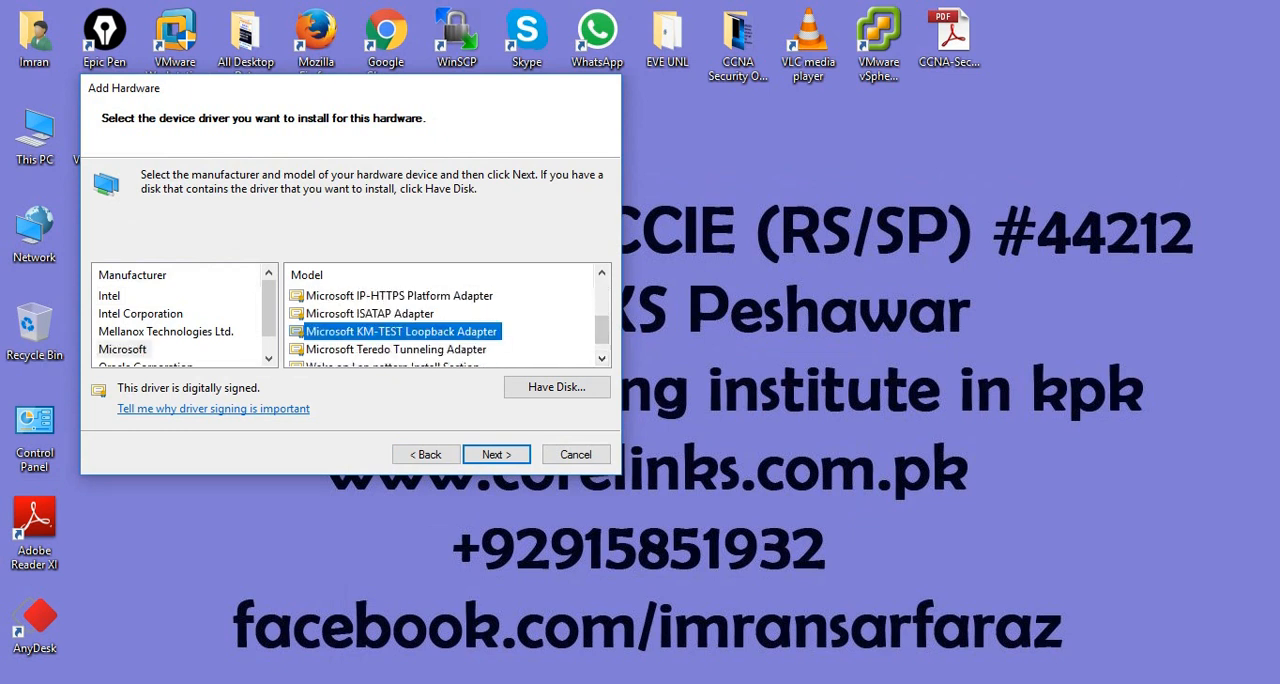
pyautogui.click(497, 455)
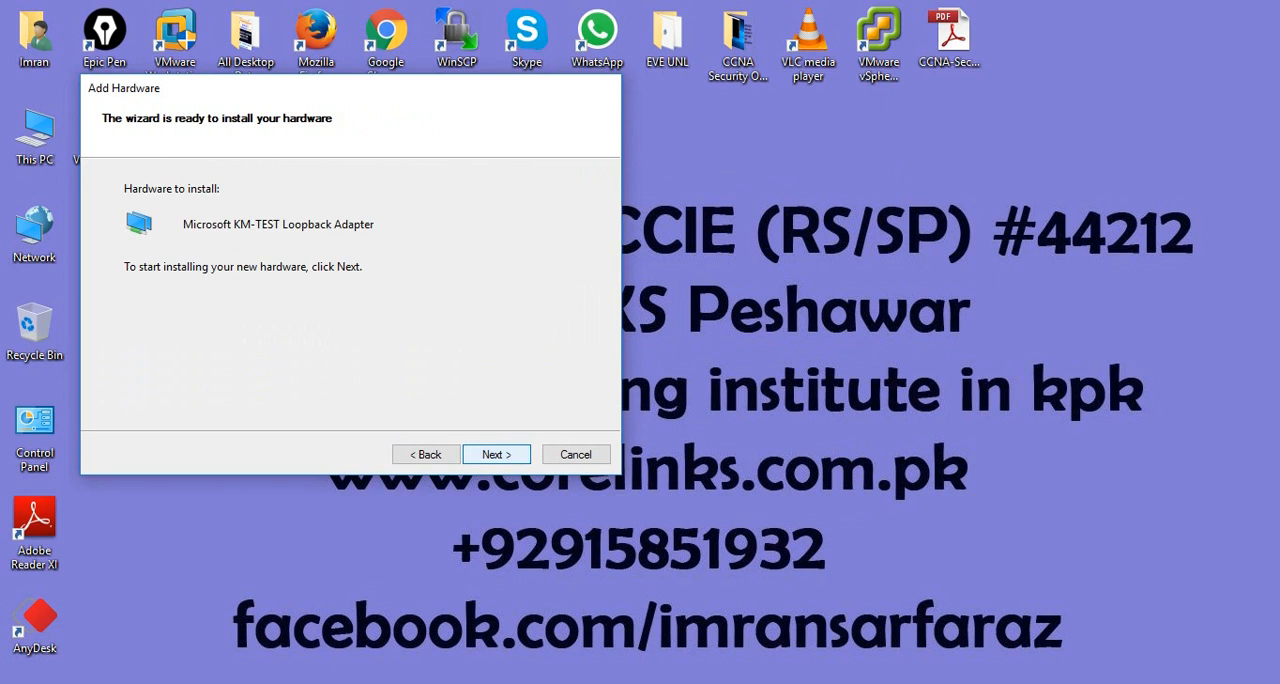
pyautogui.click(497, 455)
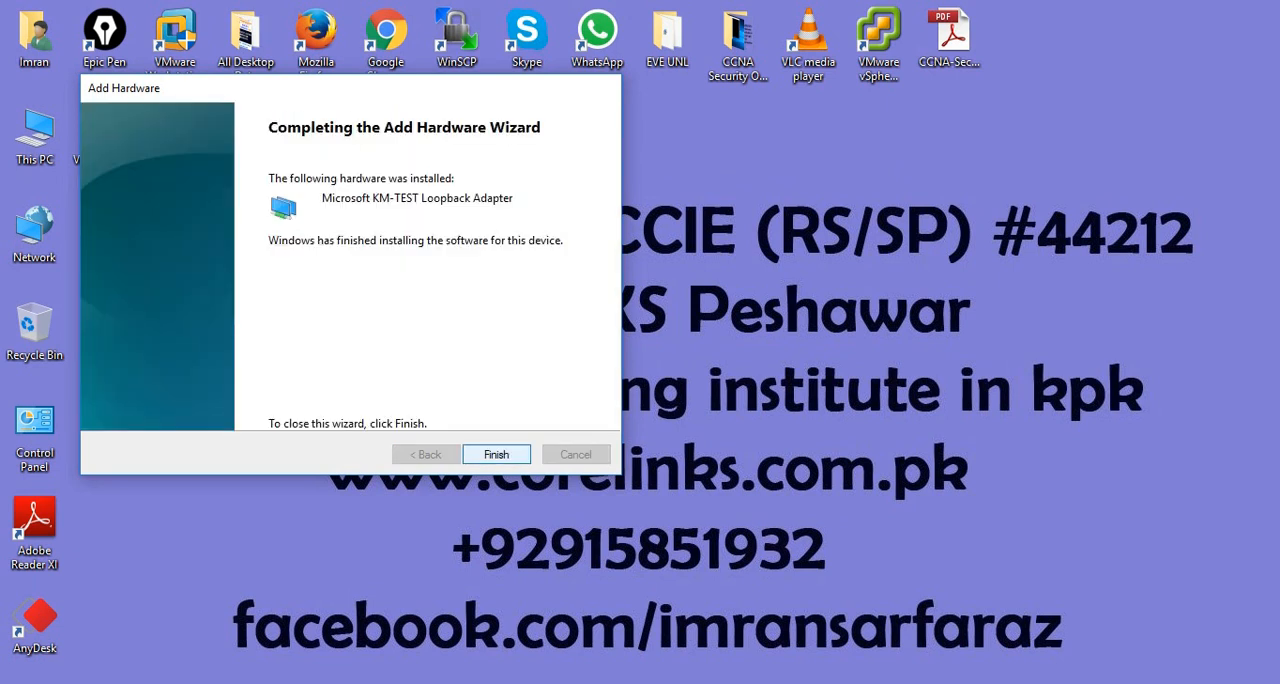
pyautogui.click(497, 455)
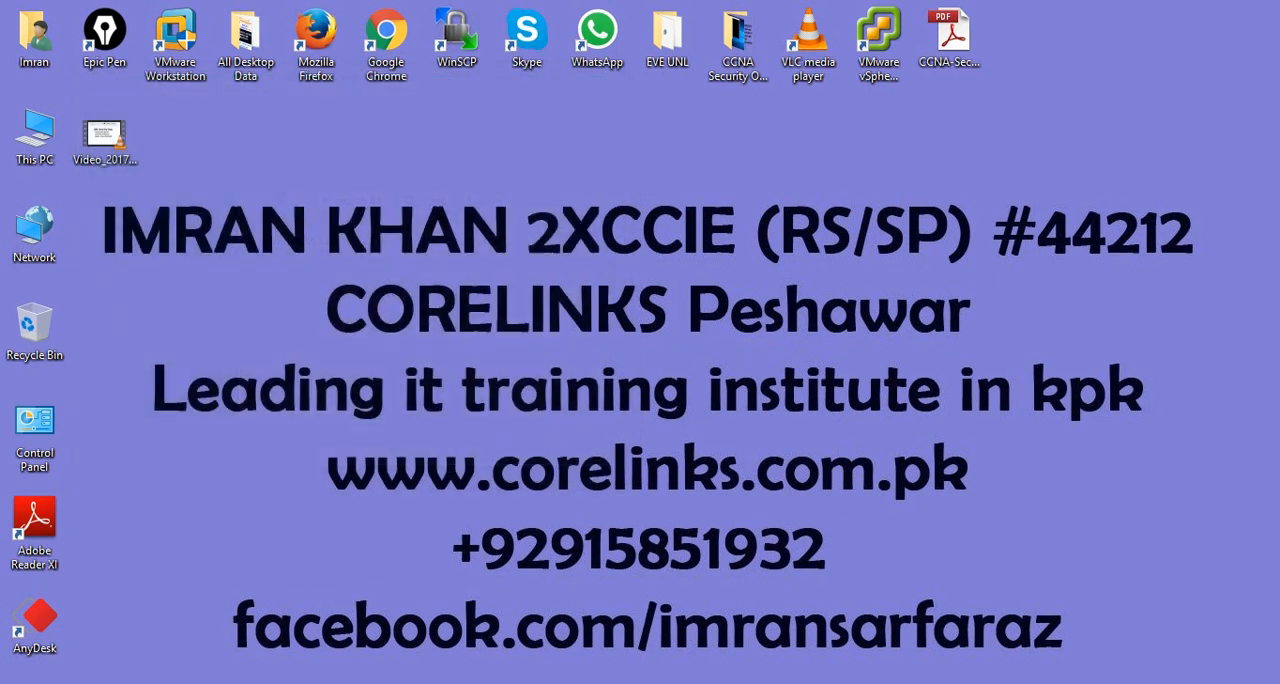
# - Check the network connections list for the newly installed loopback adapter, Ethernet 11, and close the network windows
pyautogui.click(999, 683)
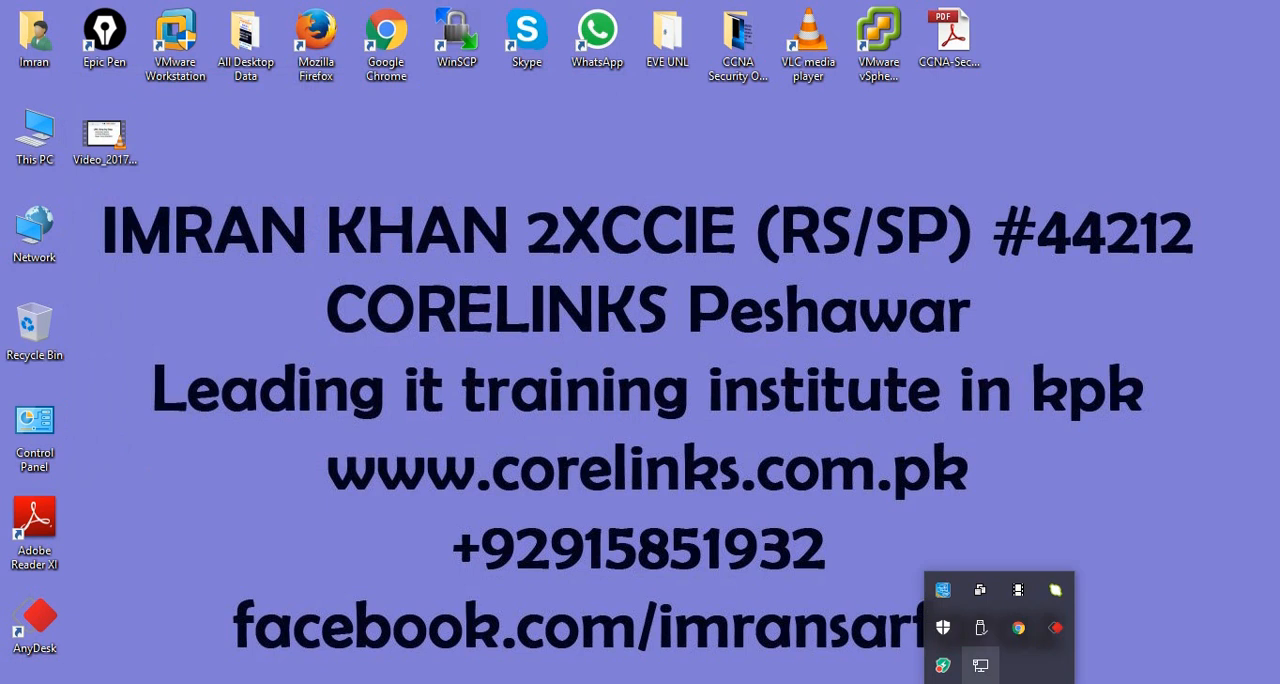
pyautogui.rightClick(980, 665)
pyautogui.click(1110, 651)
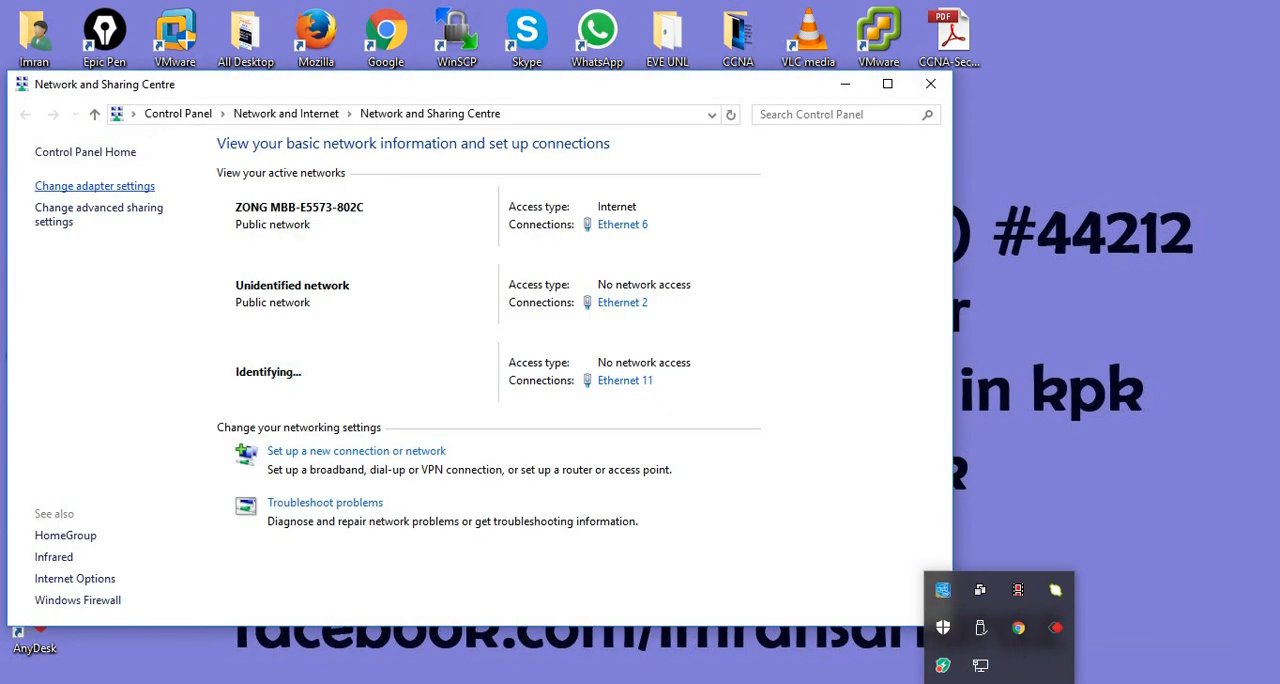
pyautogui.click(94, 186)
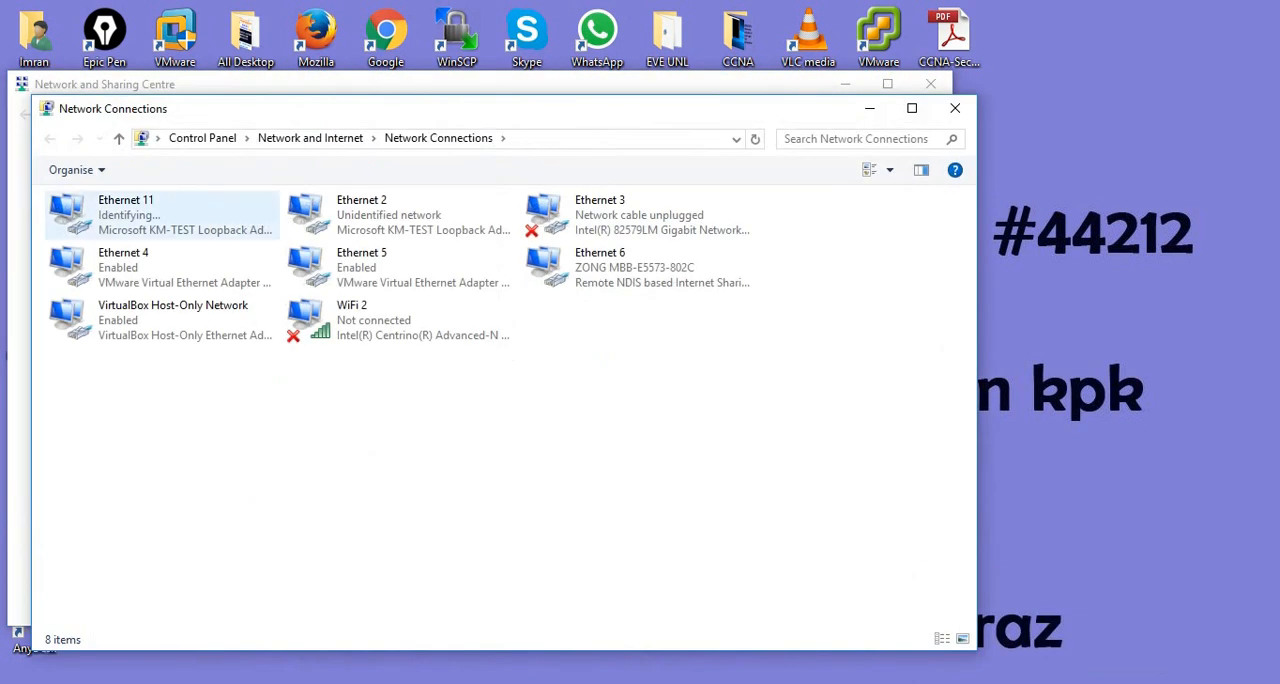
pyautogui.click(162, 216)
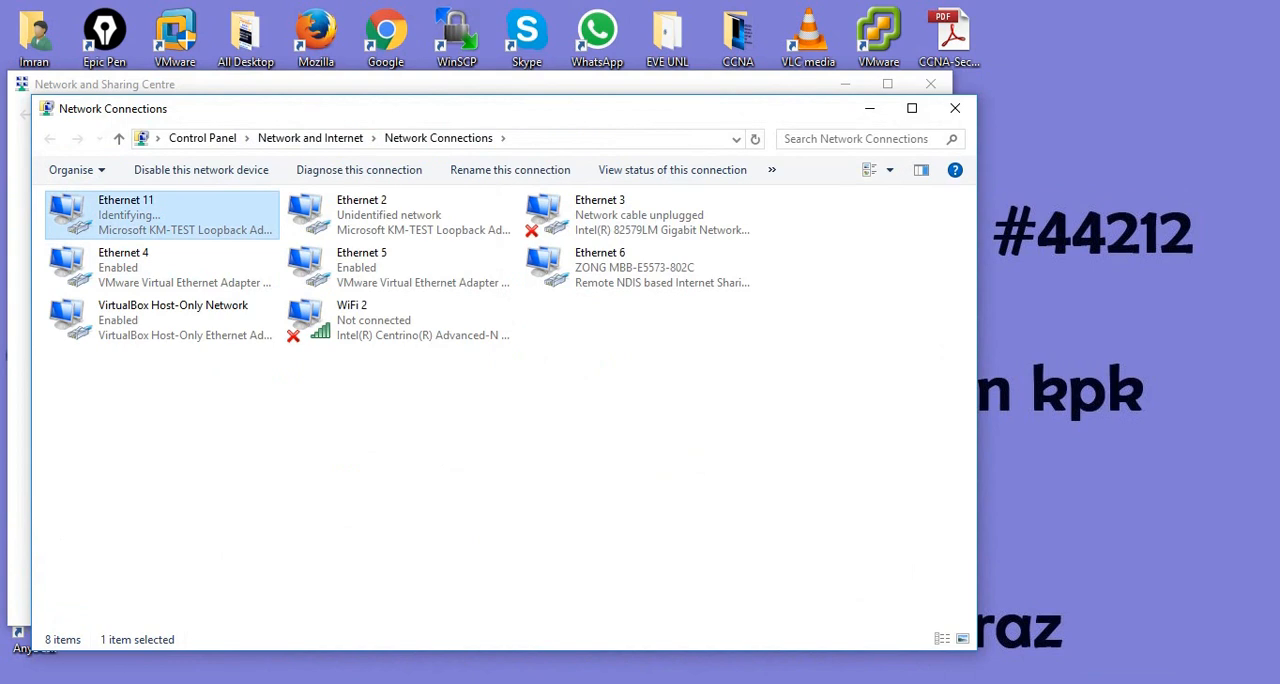
pyautogui.click(955, 108)
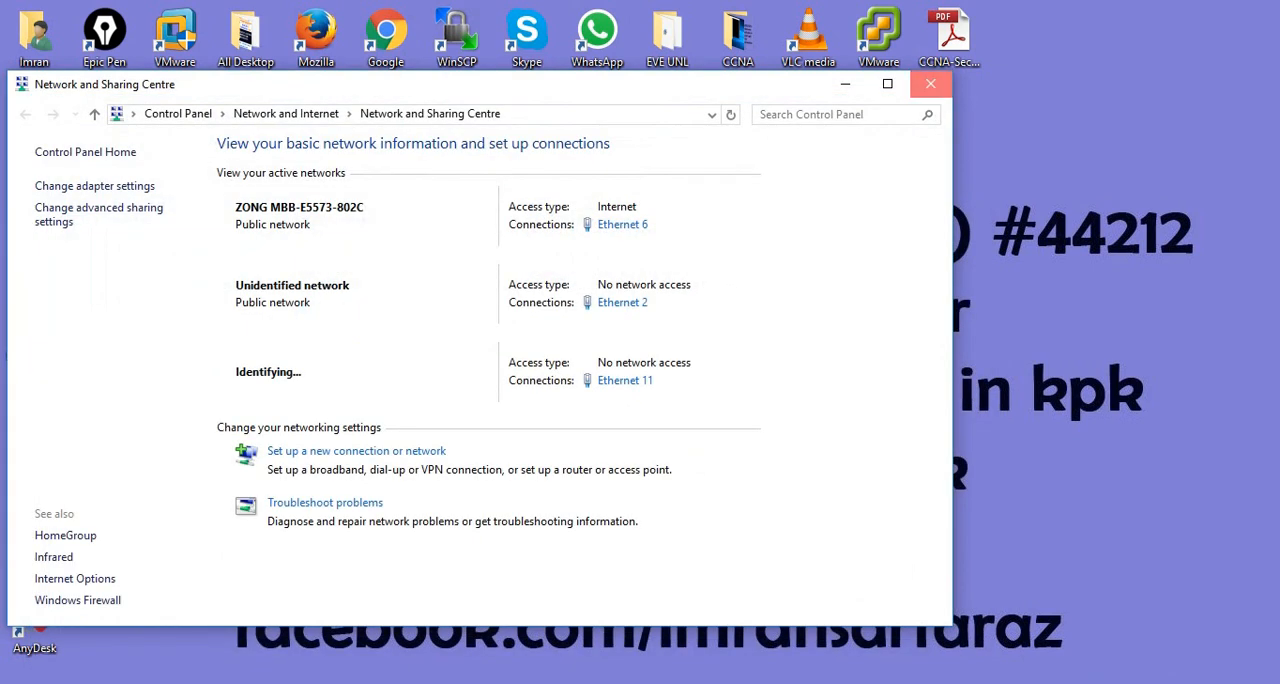
pyautogui.click(930, 84)
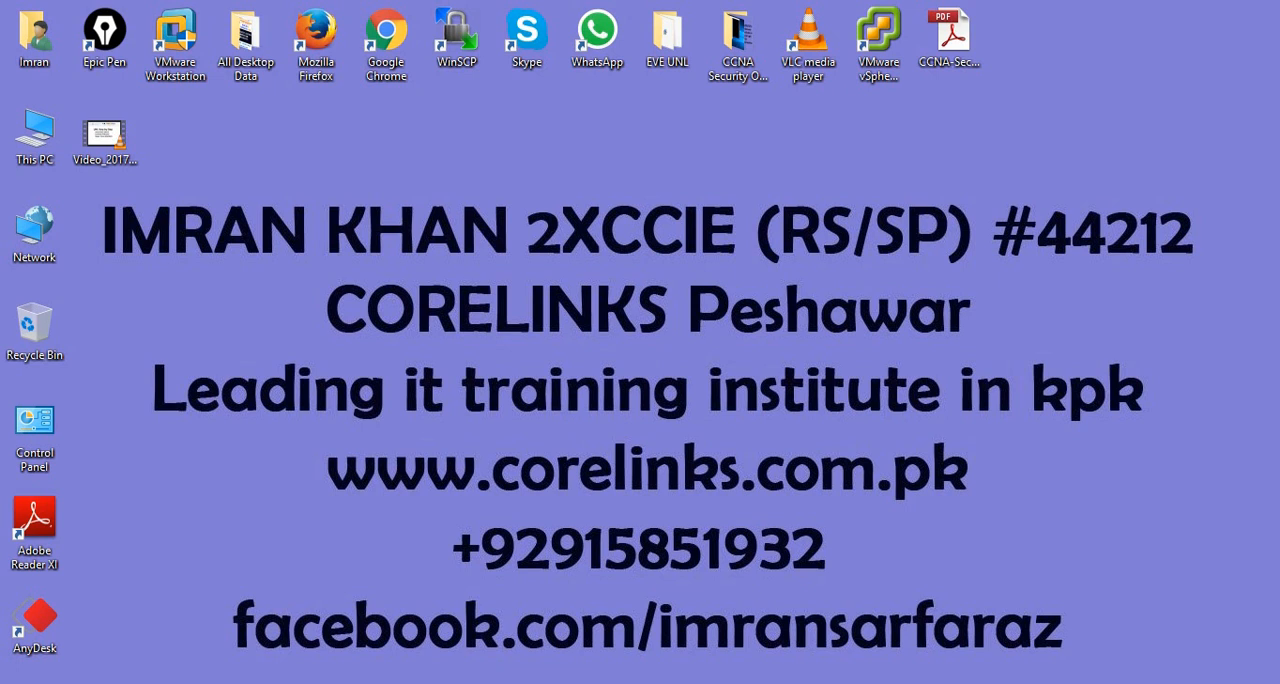
# - Review the static IPv4 settings of the Ethernet 2 loopback adapter, accept them, and close the network windows
pyautogui.click(999, 683)
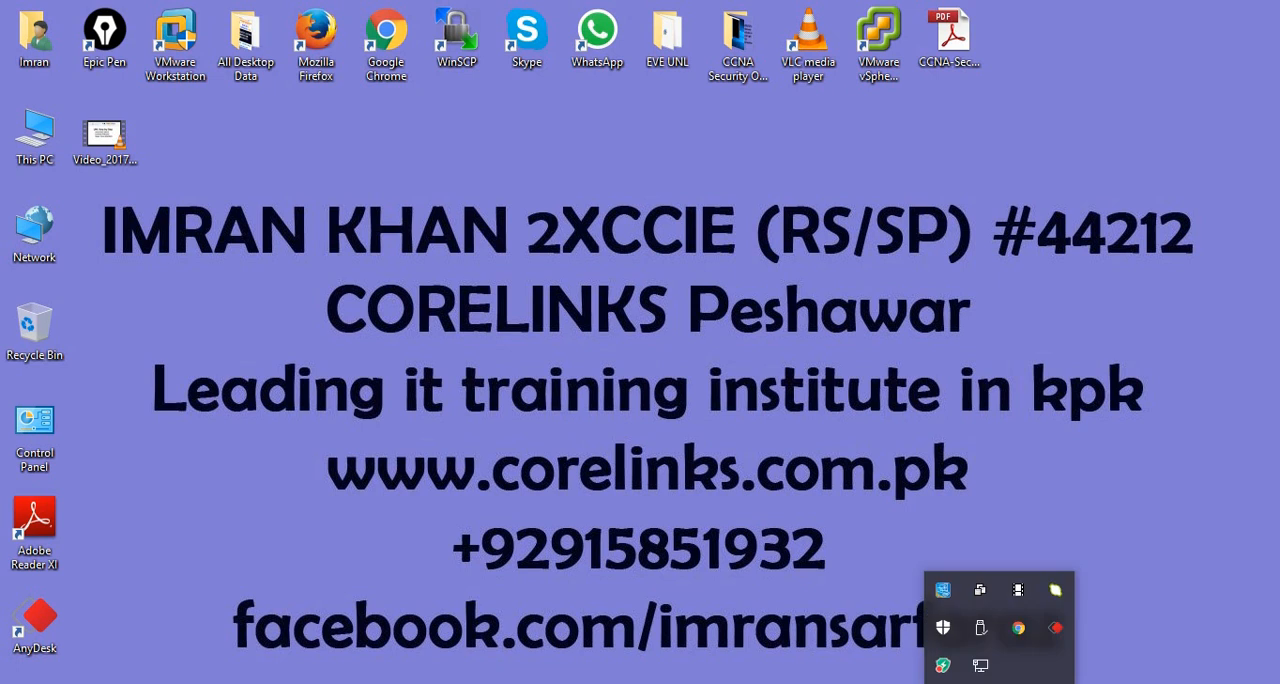
pyautogui.rightClick(980, 665)
pyautogui.click(1080, 580)
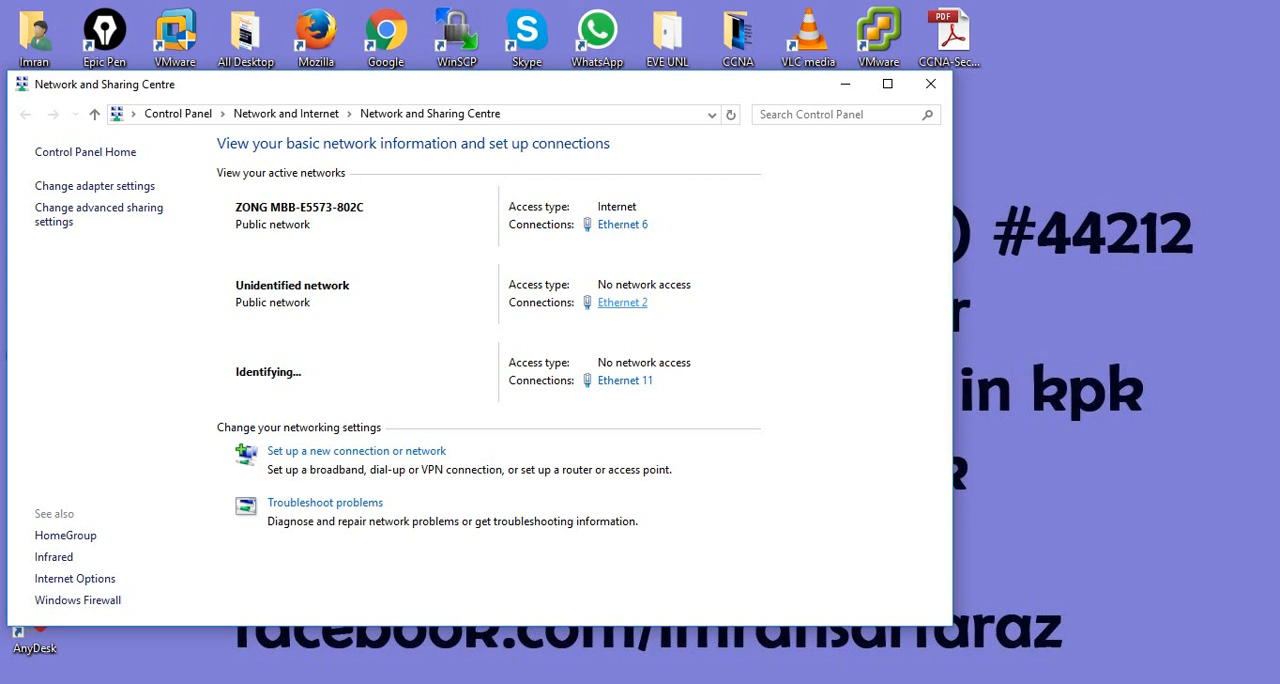
pyautogui.click(622, 302)
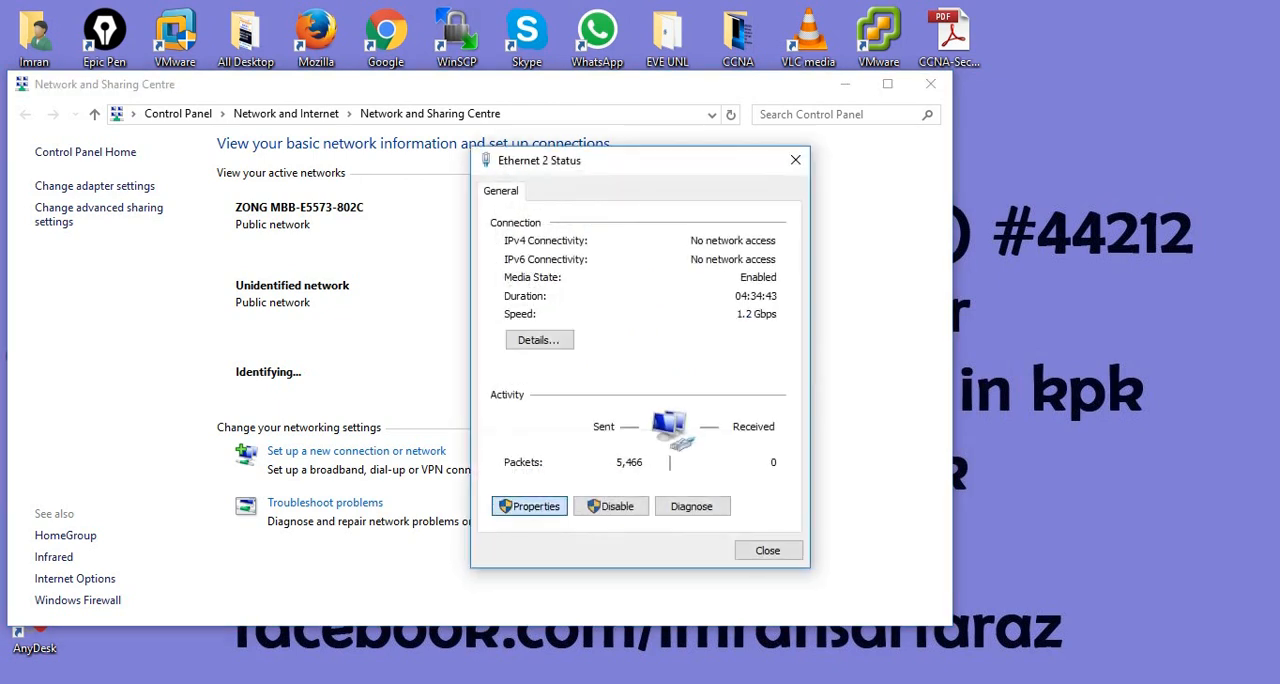
pyautogui.click(529, 506)
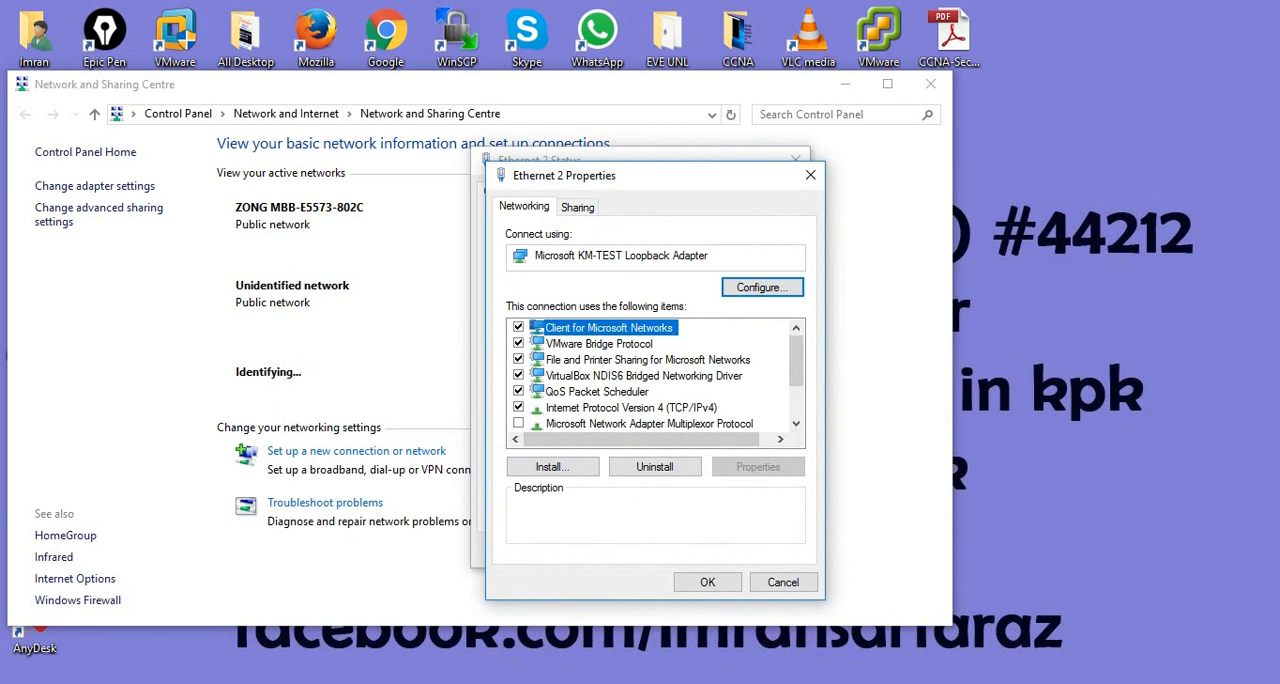
pyautogui.doubleClick(631, 408)
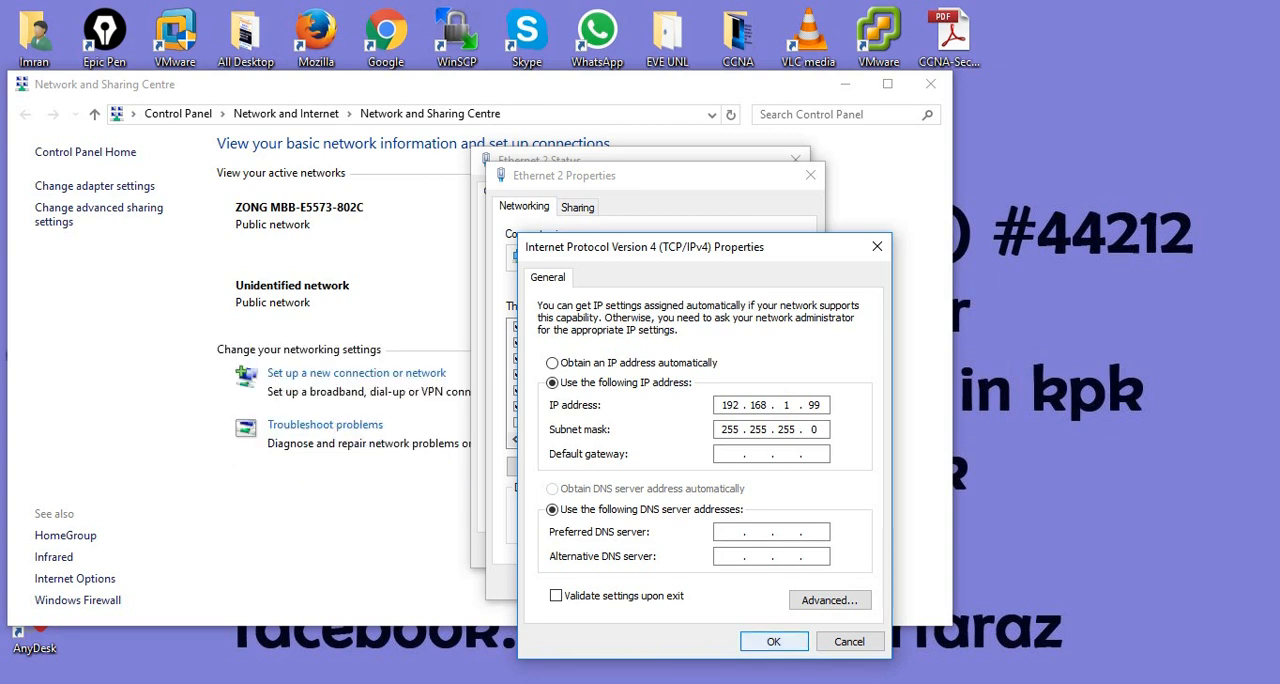
pyautogui.press('Return')
pyautogui.click(708, 582)
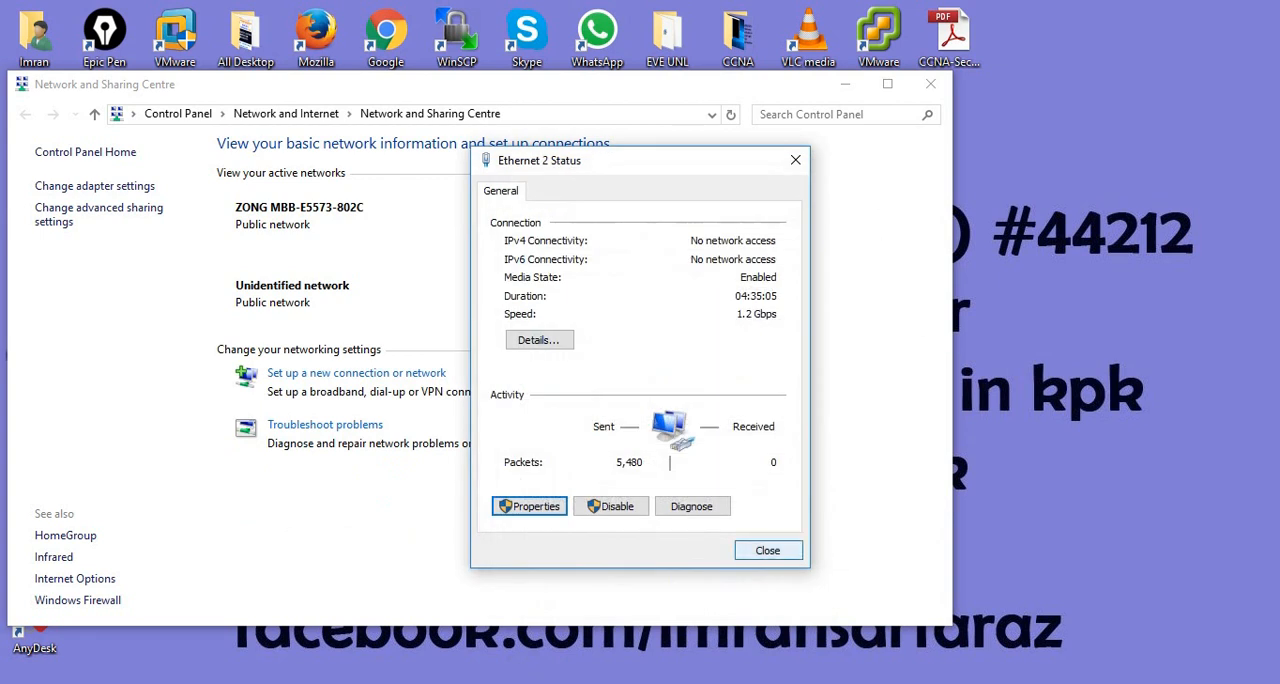
pyautogui.click(768, 550)
pyautogui.click(930, 84)
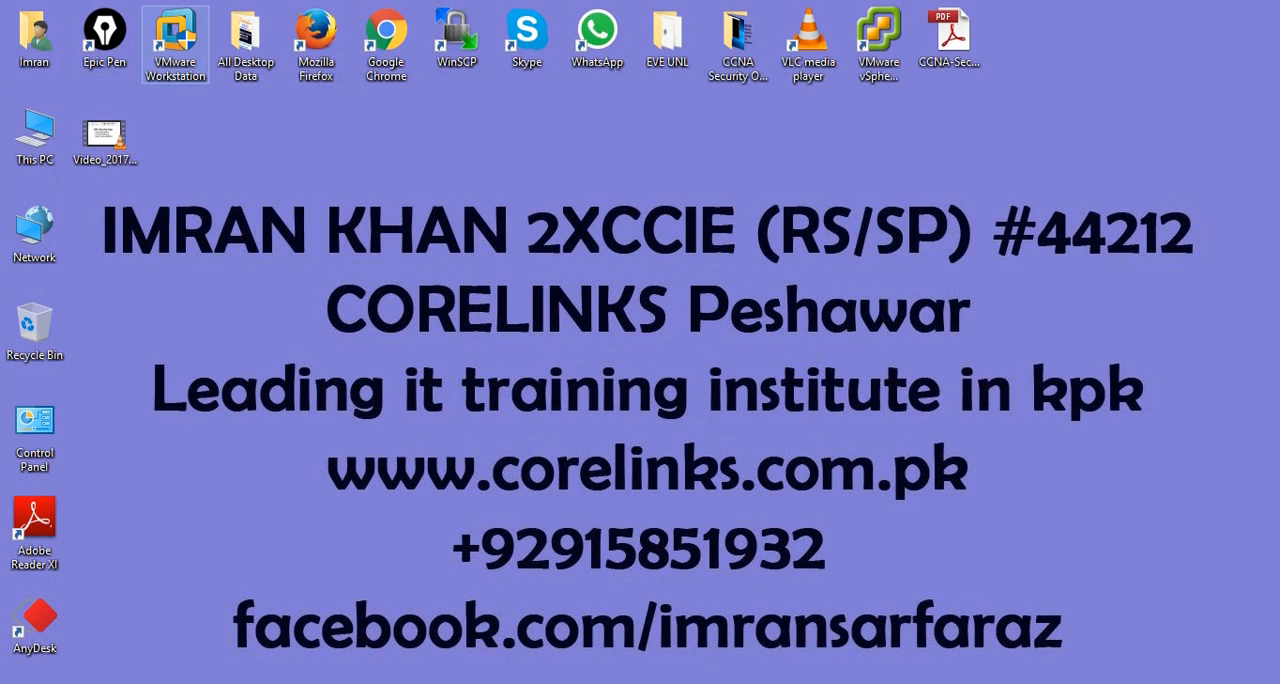
# - Launch VMware Workstation and check its version number in the product information, closing that dialog again
pyautogui.doubleClick(175, 42)
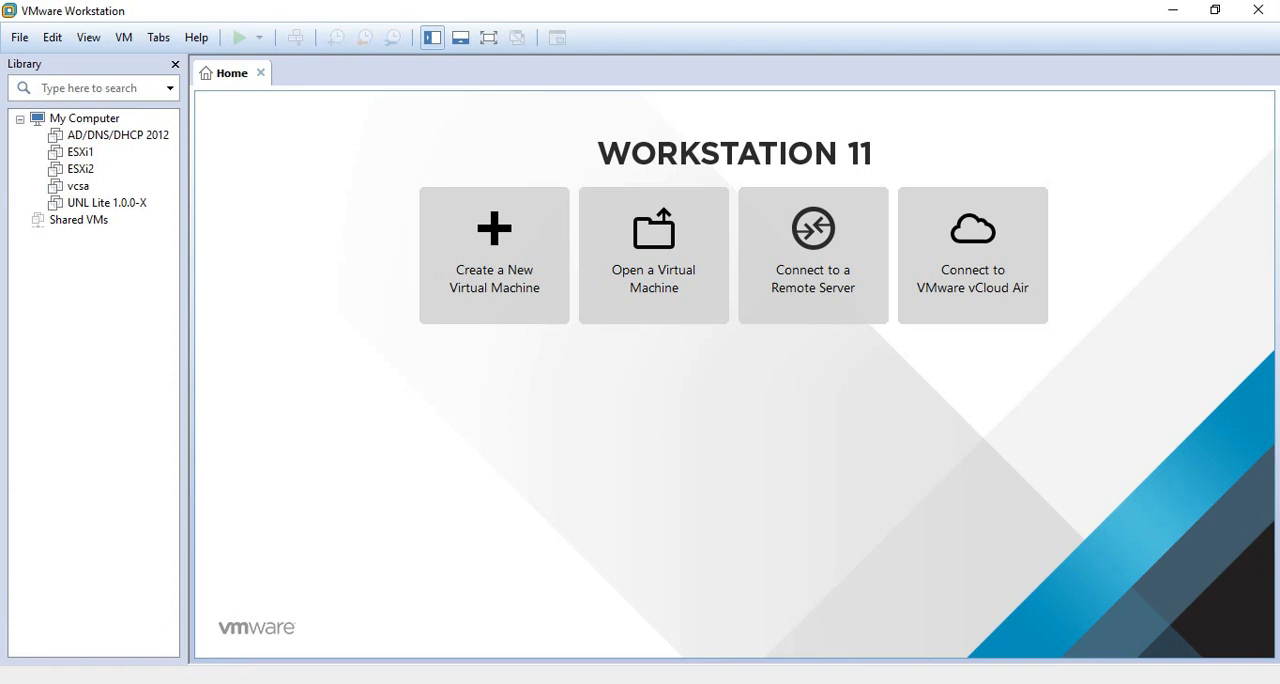
pyautogui.click(197, 37)
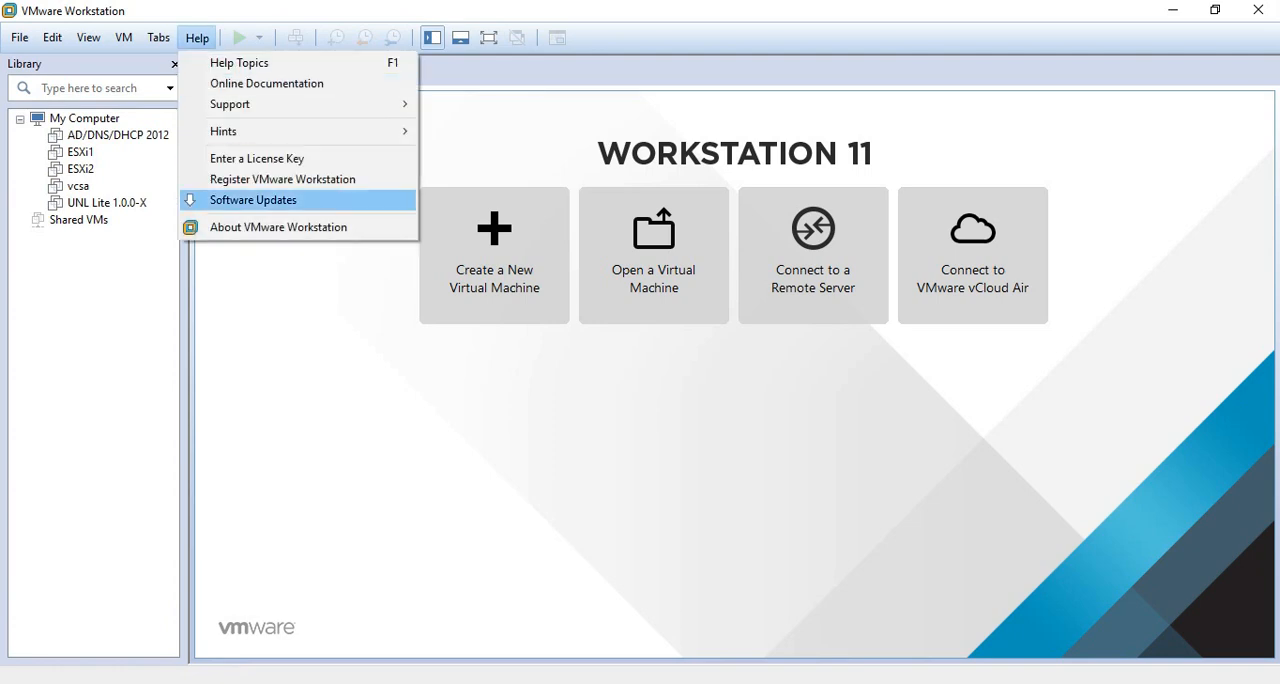
pyautogui.press('Return')
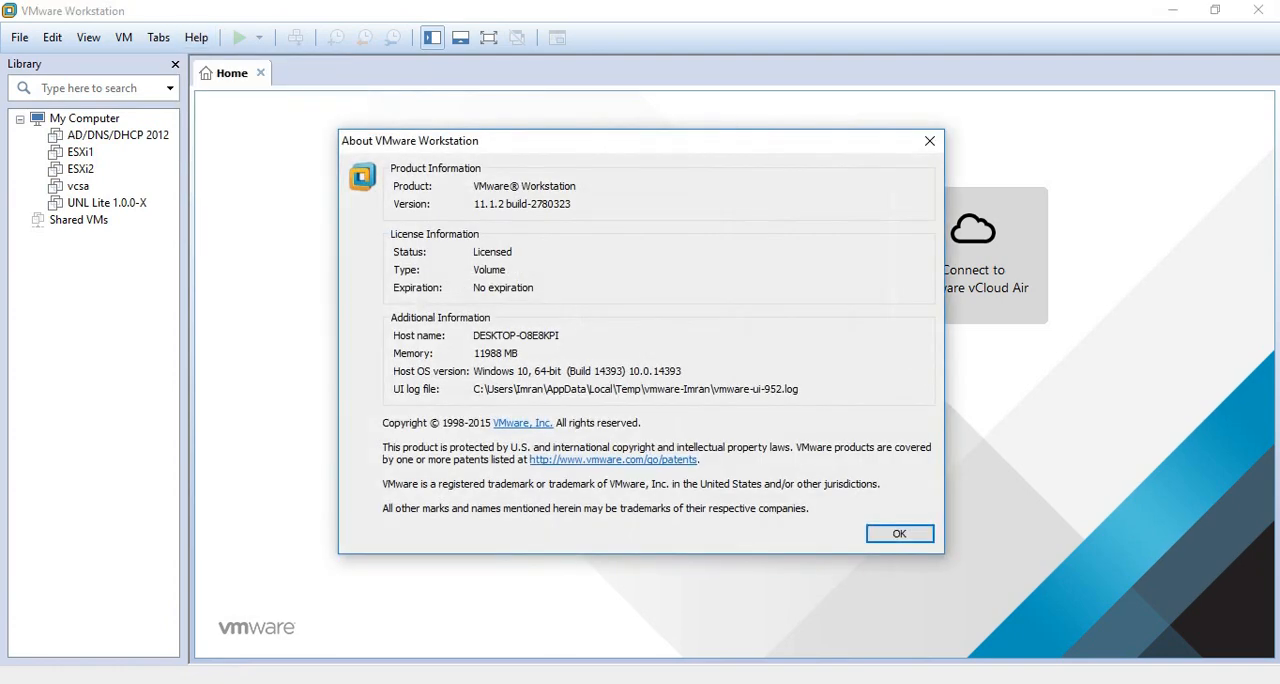
pyautogui.moveTo(506, 204); pyautogui.dragTo(474, 204)
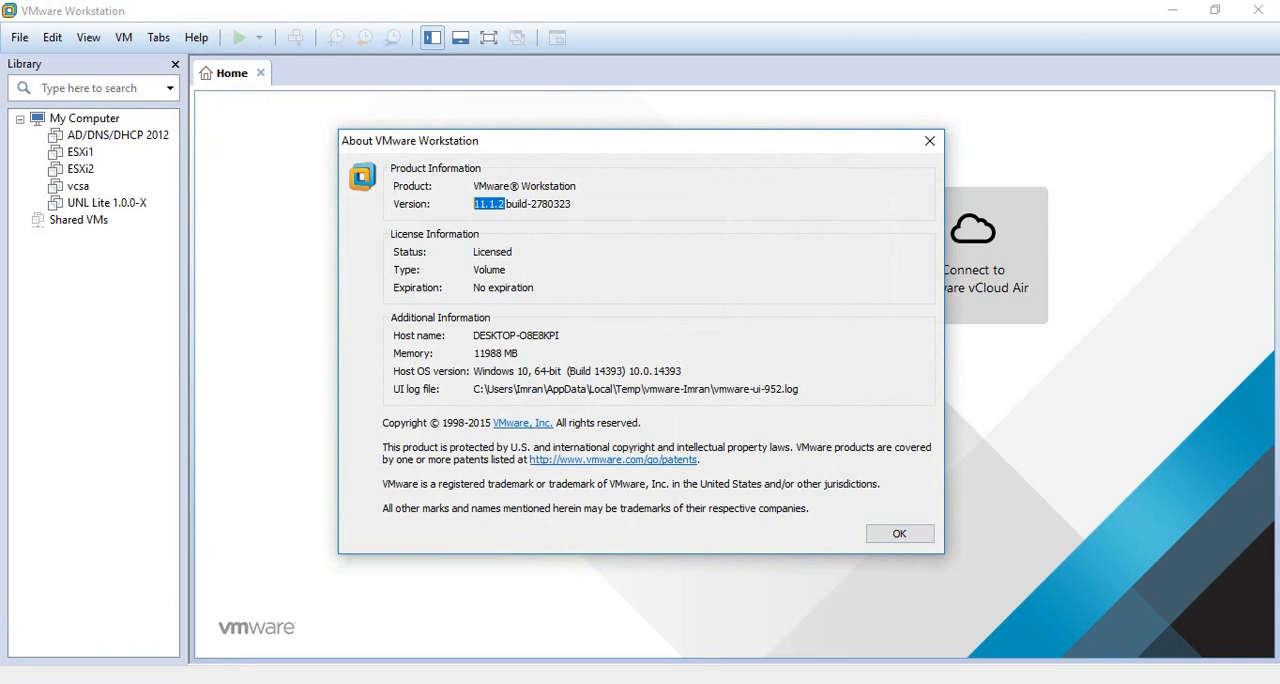
pyautogui.click(929, 141)
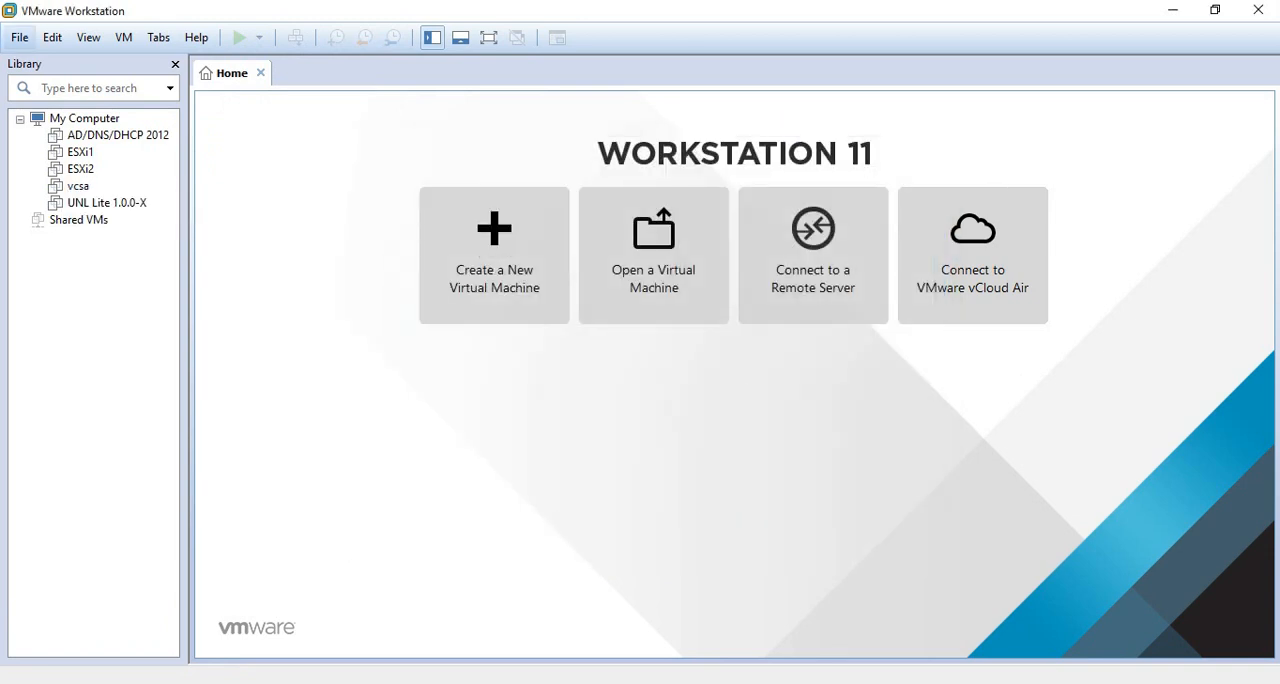
# - Open the EVE-ALFA appliance from the EVE UNL desktop folder to start importing it as a virtual machine
pyautogui.click(19, 37)
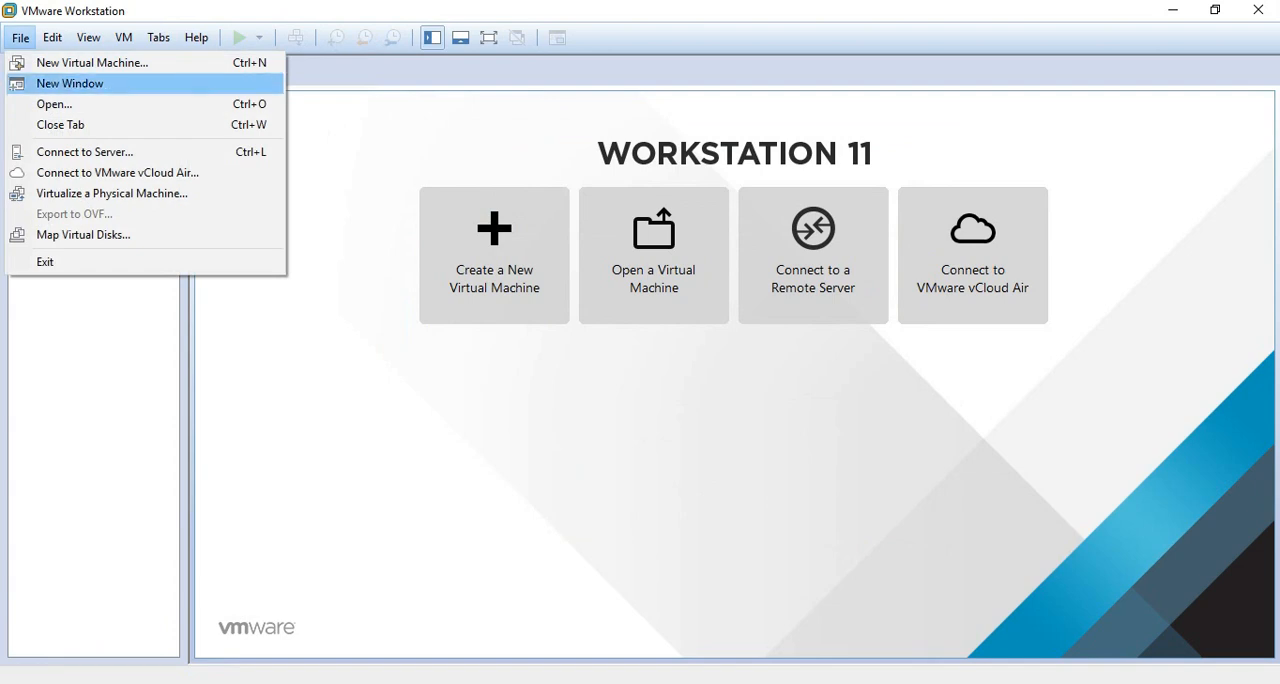
pyautogui.click(54, 104)
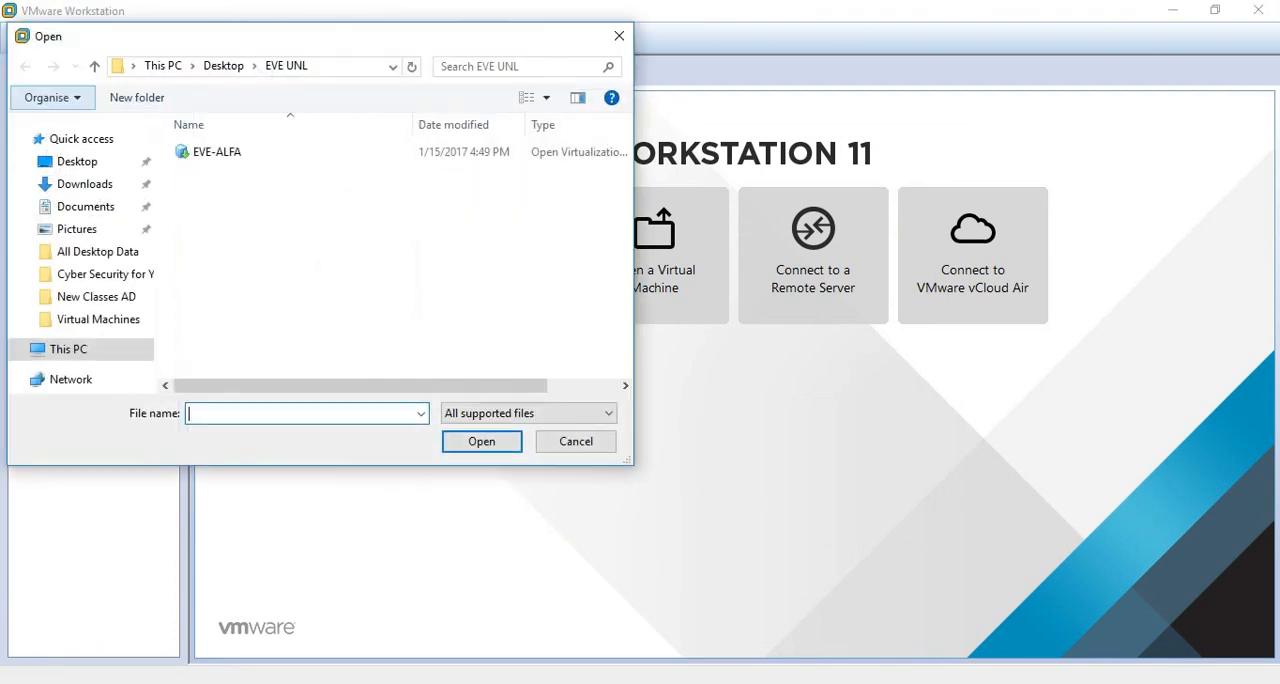
pyautogui.click(162, 65)
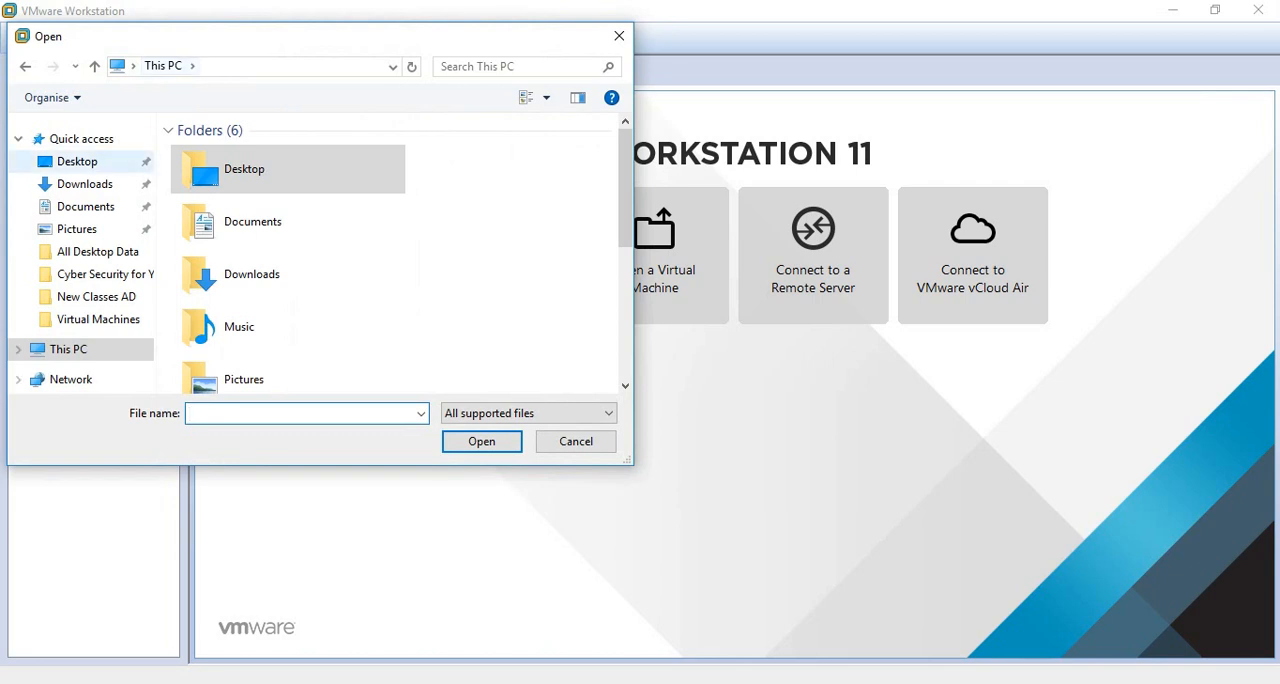
pyautogui.click(77, 161)
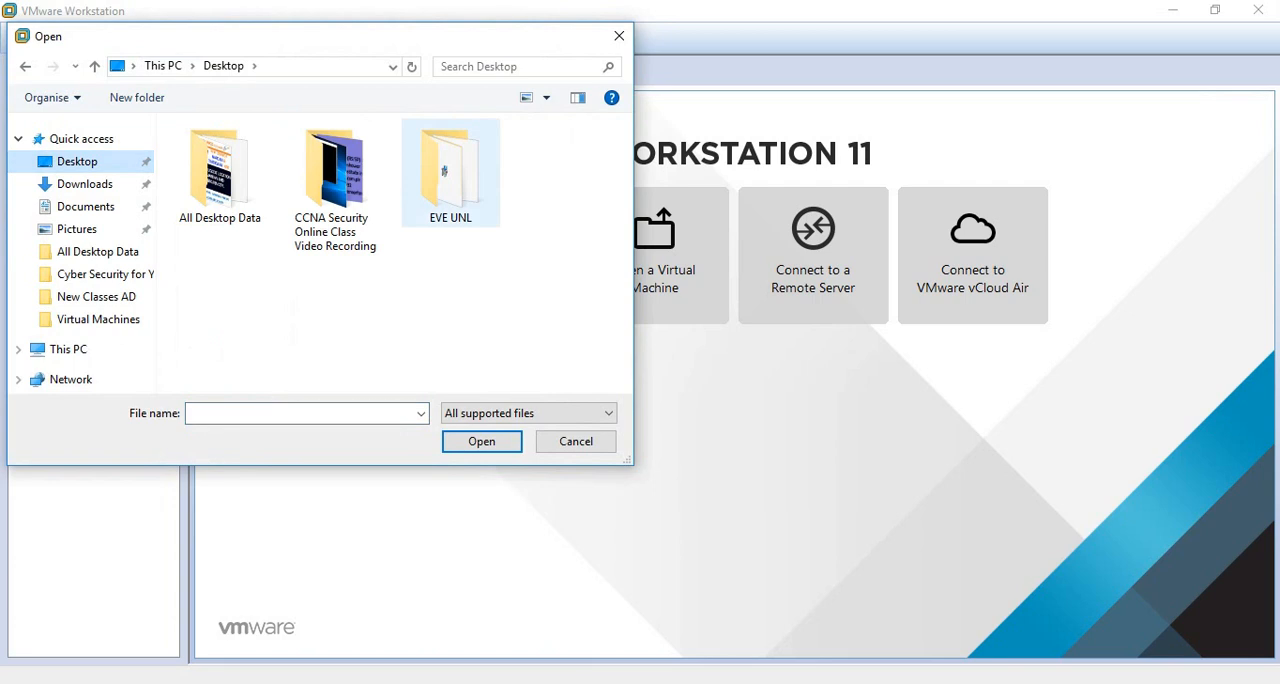
pyautogui.doubleClick(450, 172)
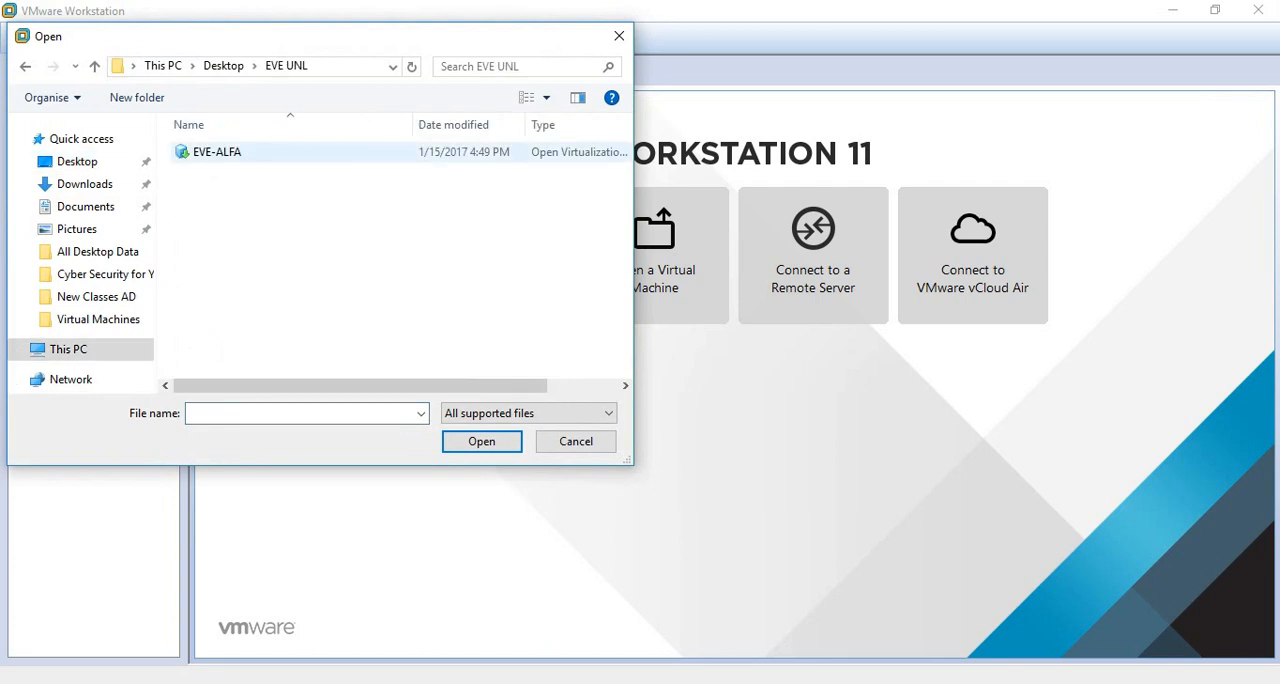
pyautogui.doubleClick(217, 152)
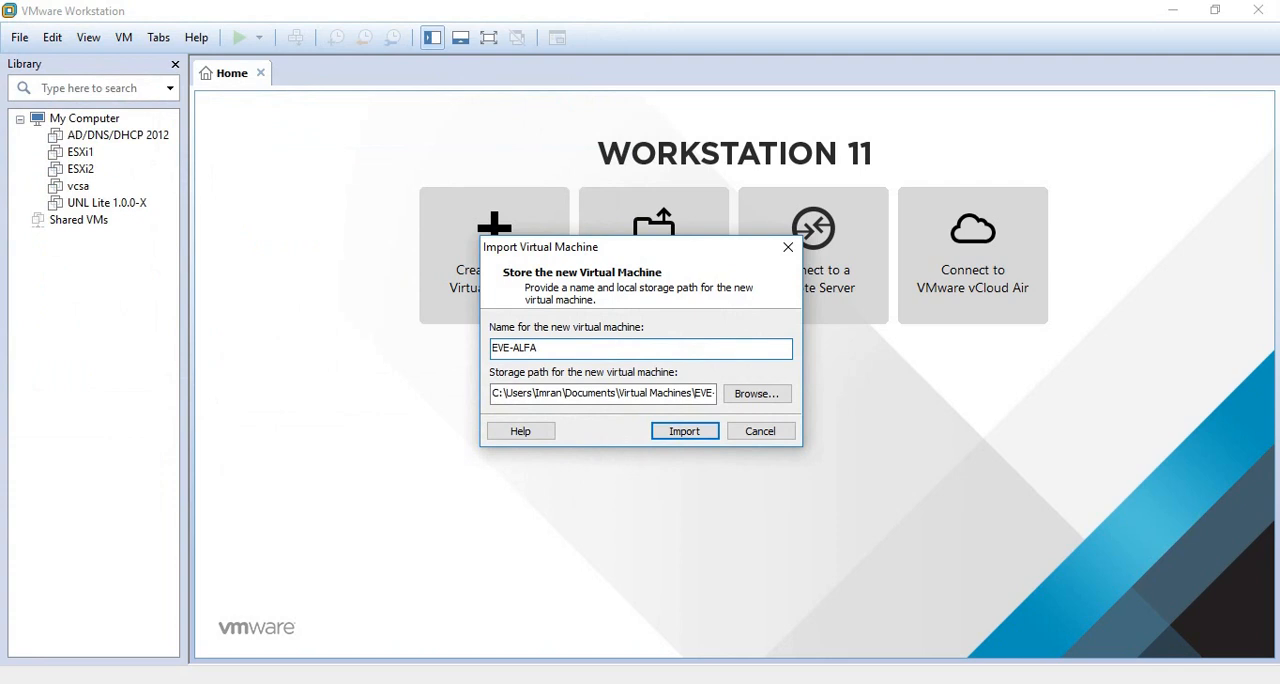
# - Name the new virtual machine EVE/UNL and import it to the default storage path
pyautogui.hotkey('shift', 'Left')
pyautogui.hotkey('shift', 'Left')
pyautogui.hotkey('shift', 'Left')
pyautogui.hotkey('shift', 'Left')
pyautogui.hotkey('shift', 'Left')
pyautogui.write('/UNL')
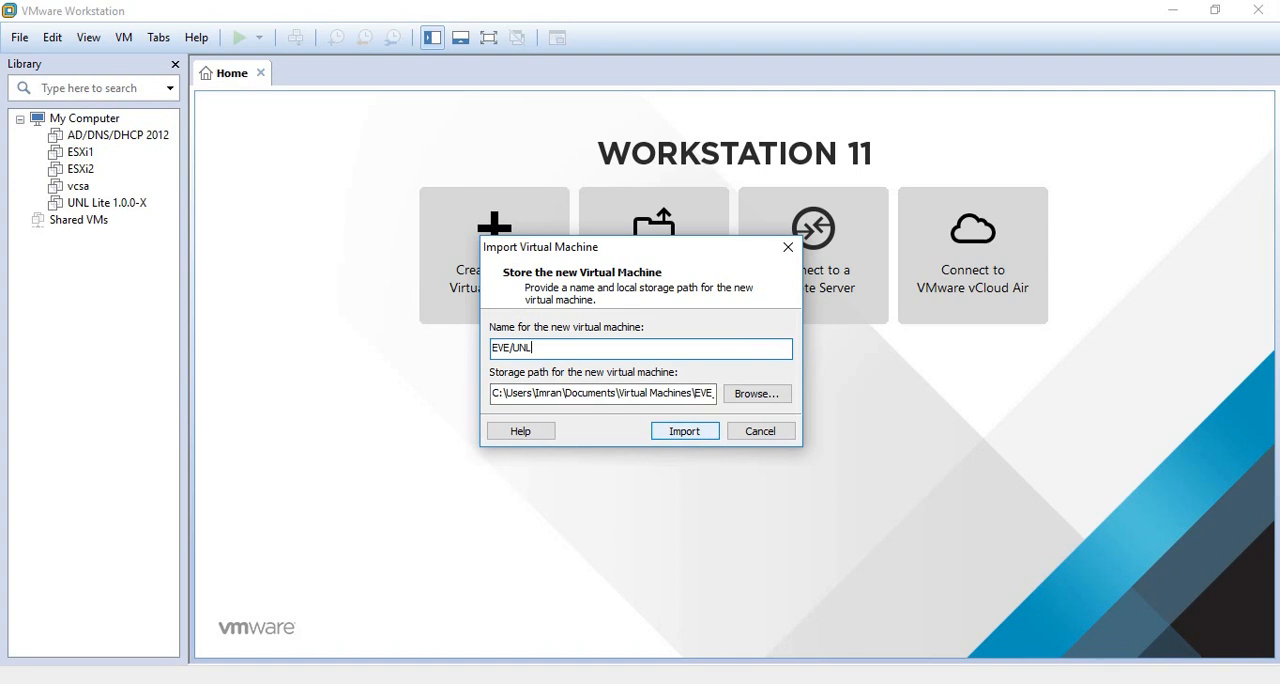
pyautogui.press('Return')
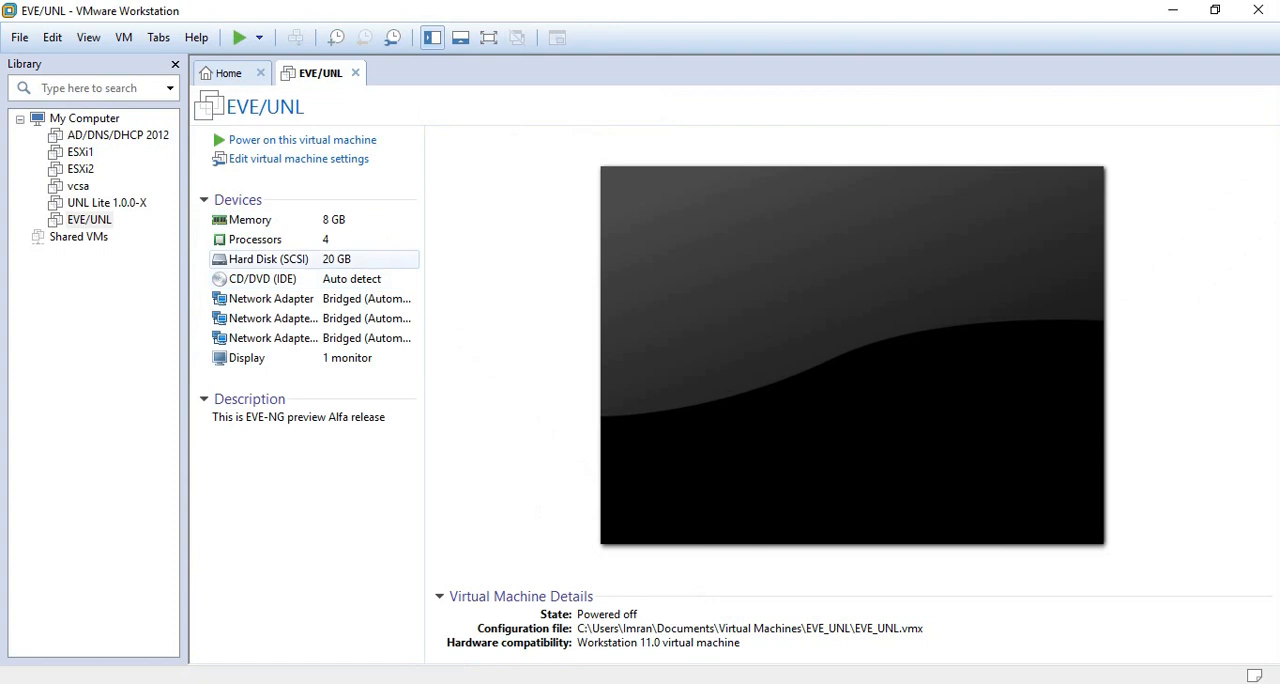
# - Enable Virtualize Intel VT-x/EPT or AMD-V/RVI for EVE/UNL's processors and review its memory and hard disk settings
pyautogui.doubleClick(256, 240)
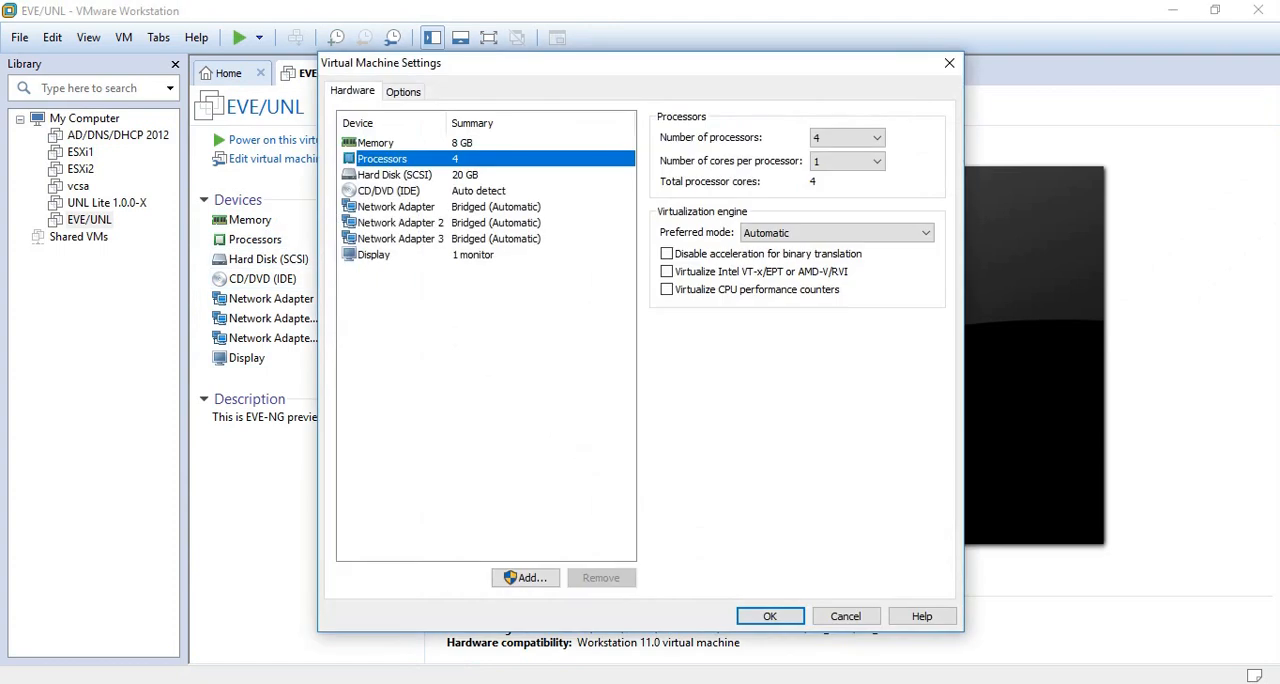
pyautogui.click(667, 272)
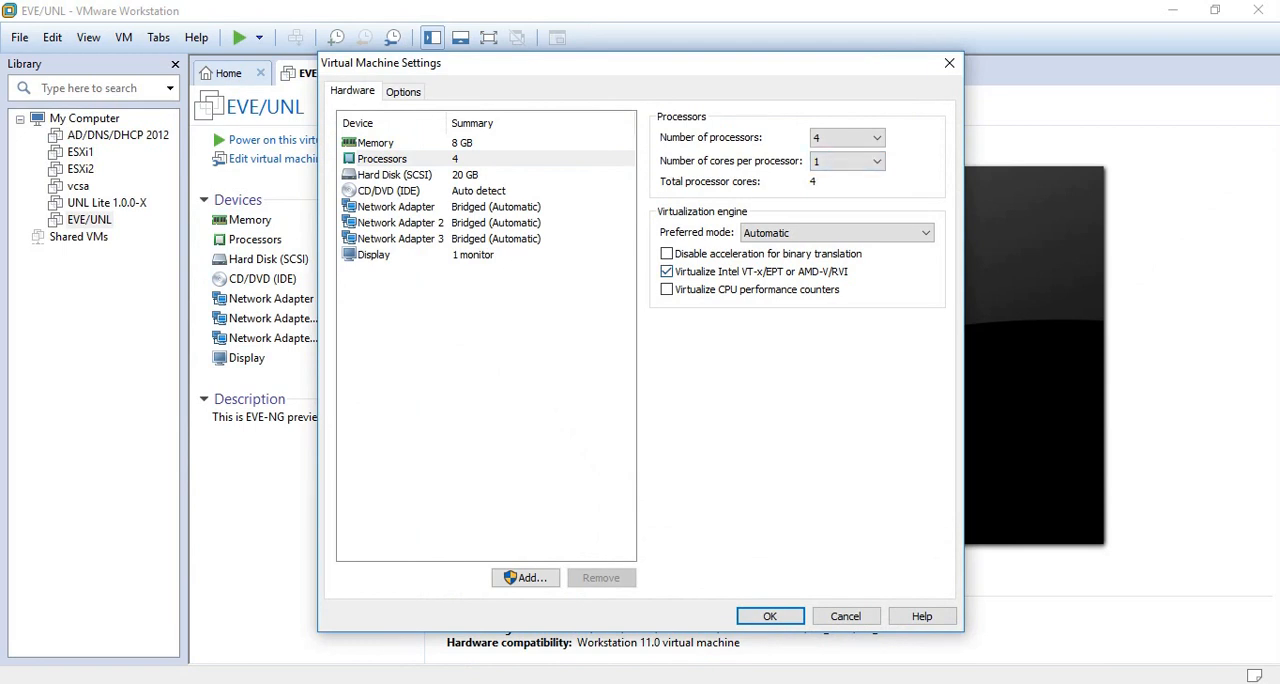
pyautogui.click(376, 143)
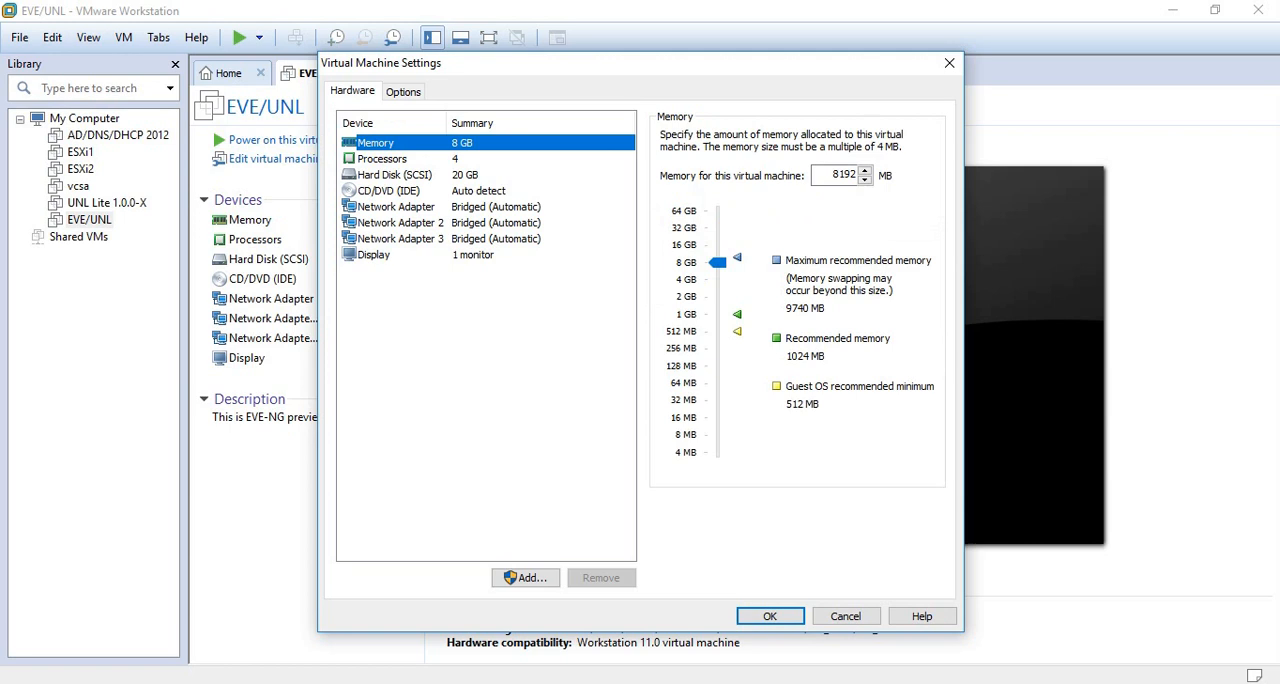
pyautogui.moveTo(718, 262); pyautogui.dragTo(718, 262)
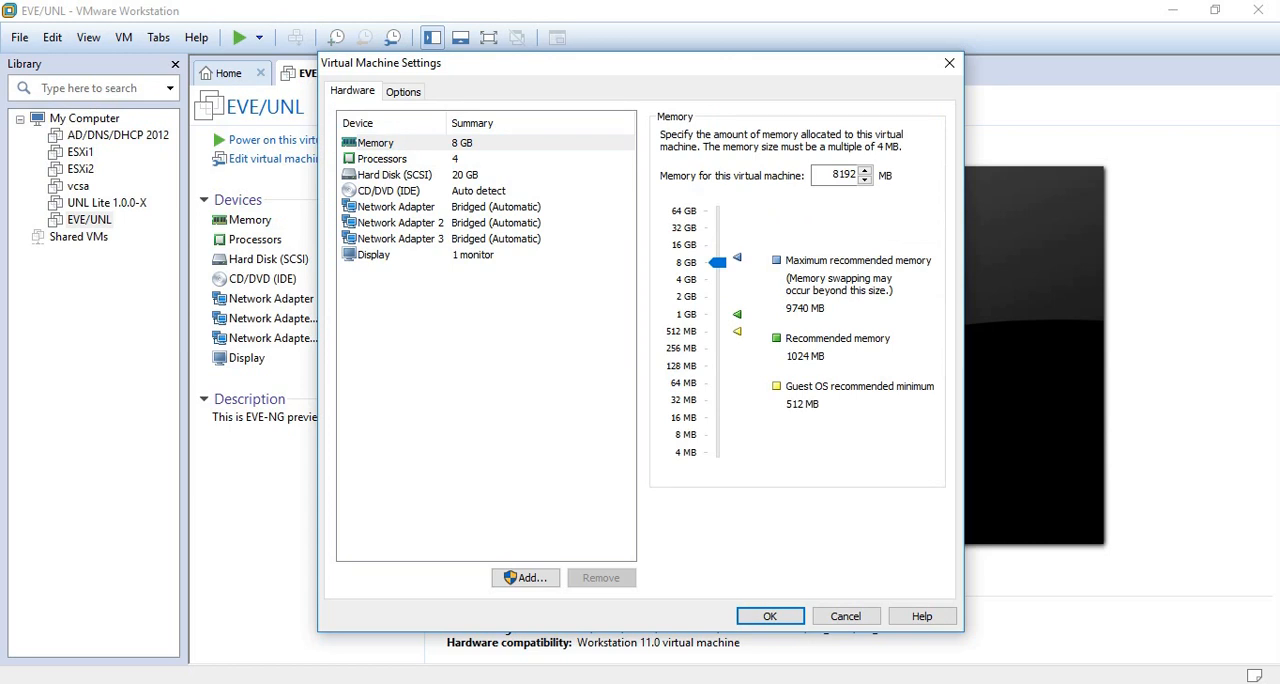
pyautogui.click(395, 175)
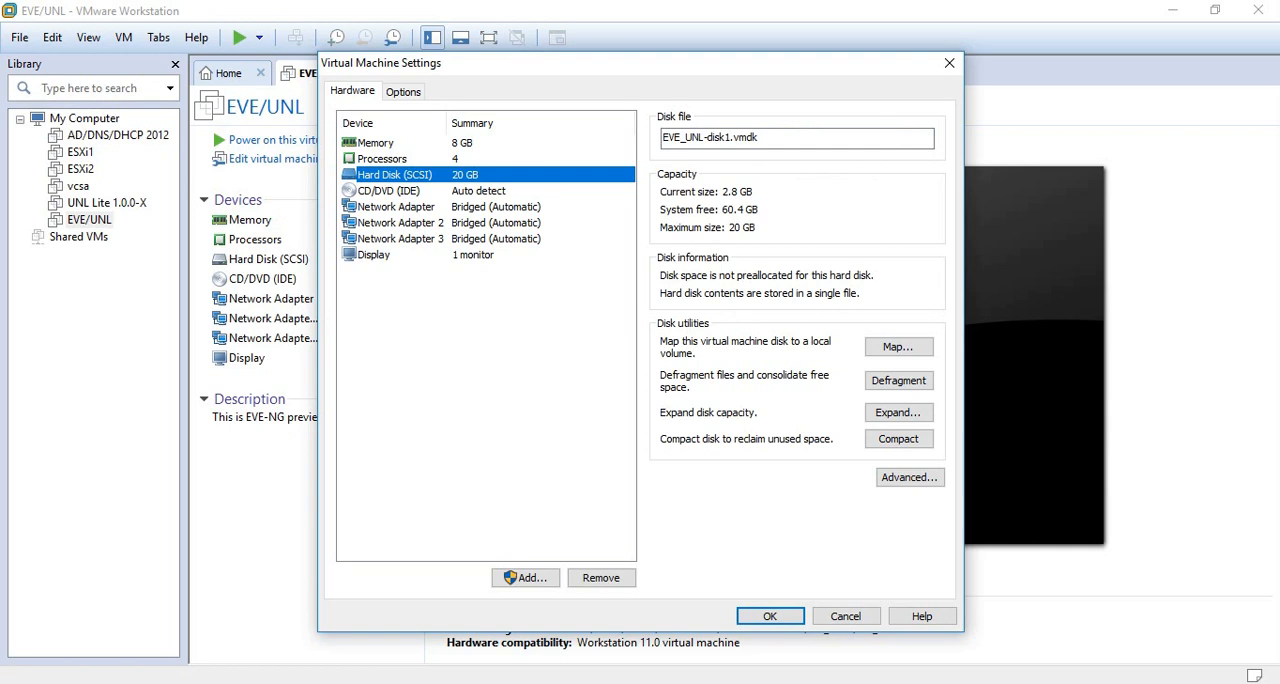
# - Review the connections of the three network adapters and set Network Adapter 3 to NAT
pyautogui.click(396, 207)
pyautogui.click(400, 223)
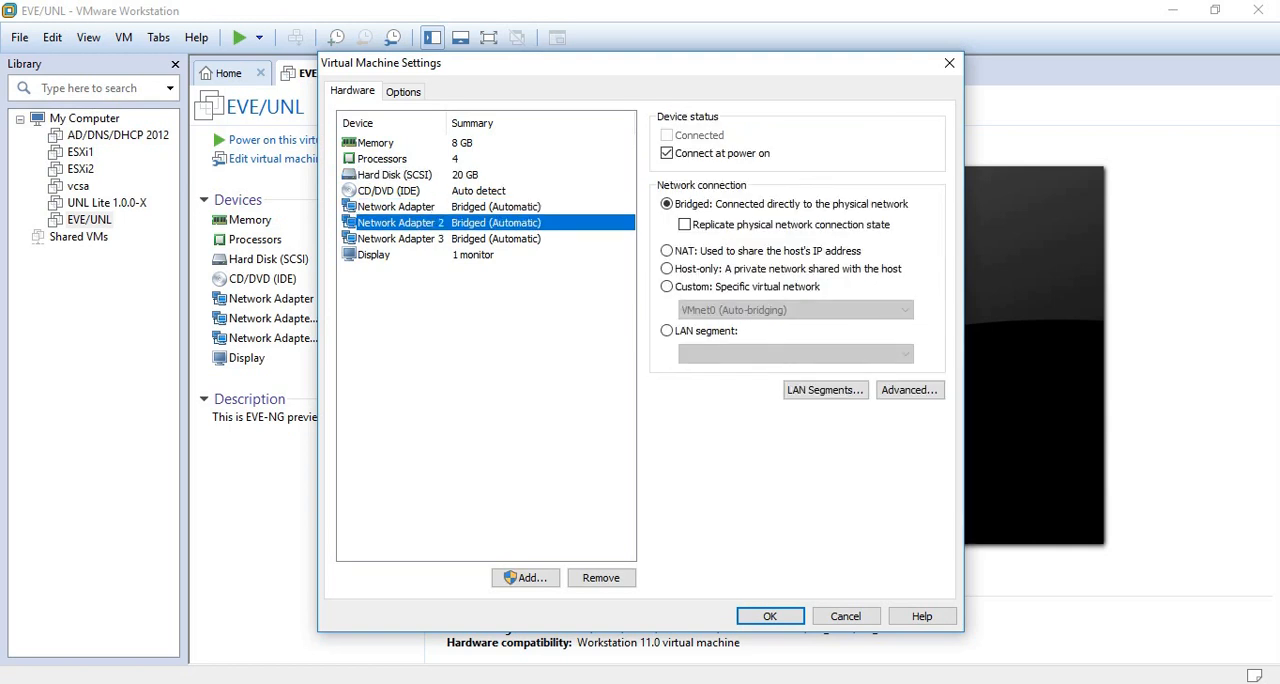
pyautogui.click(400, 239)
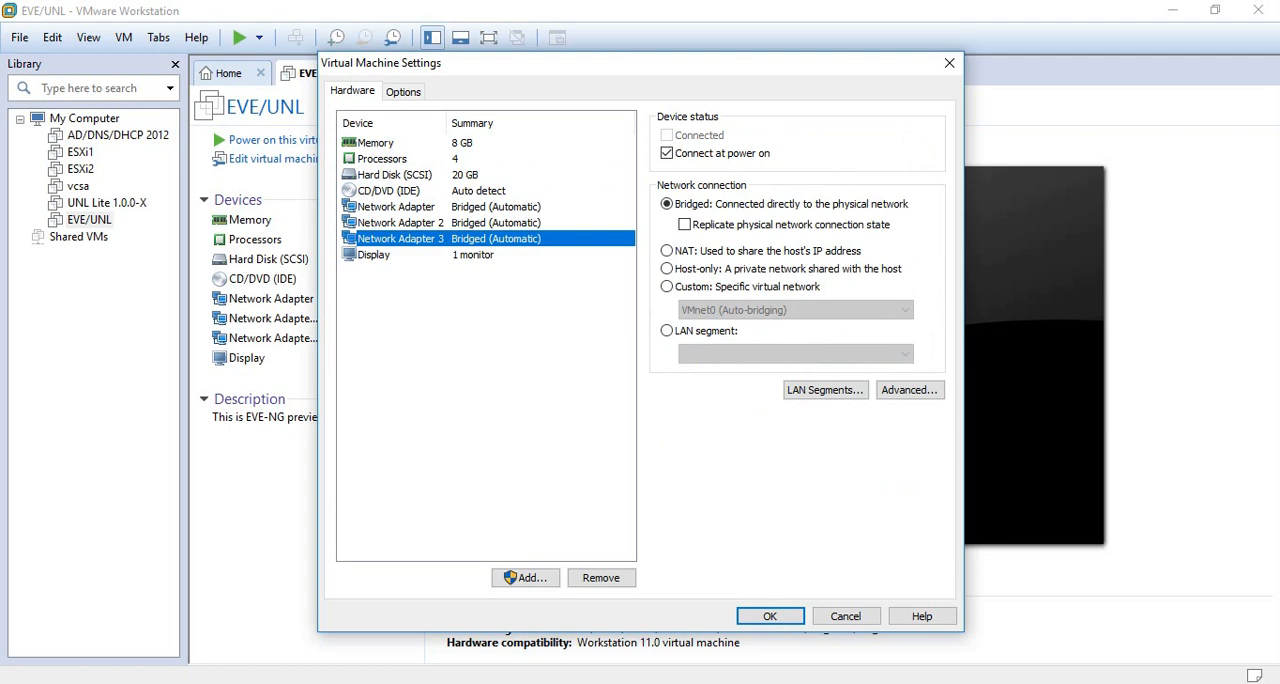
pyautogui.click(396, 207)
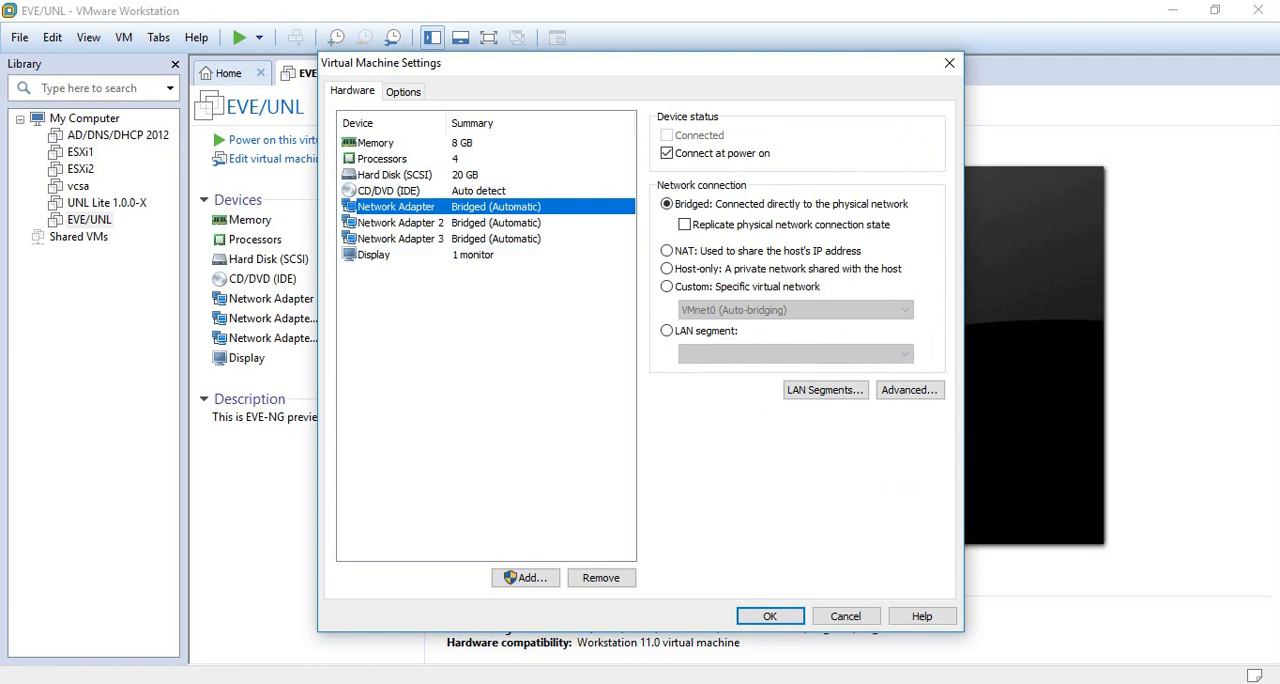
pyautogui.click(400, 223)
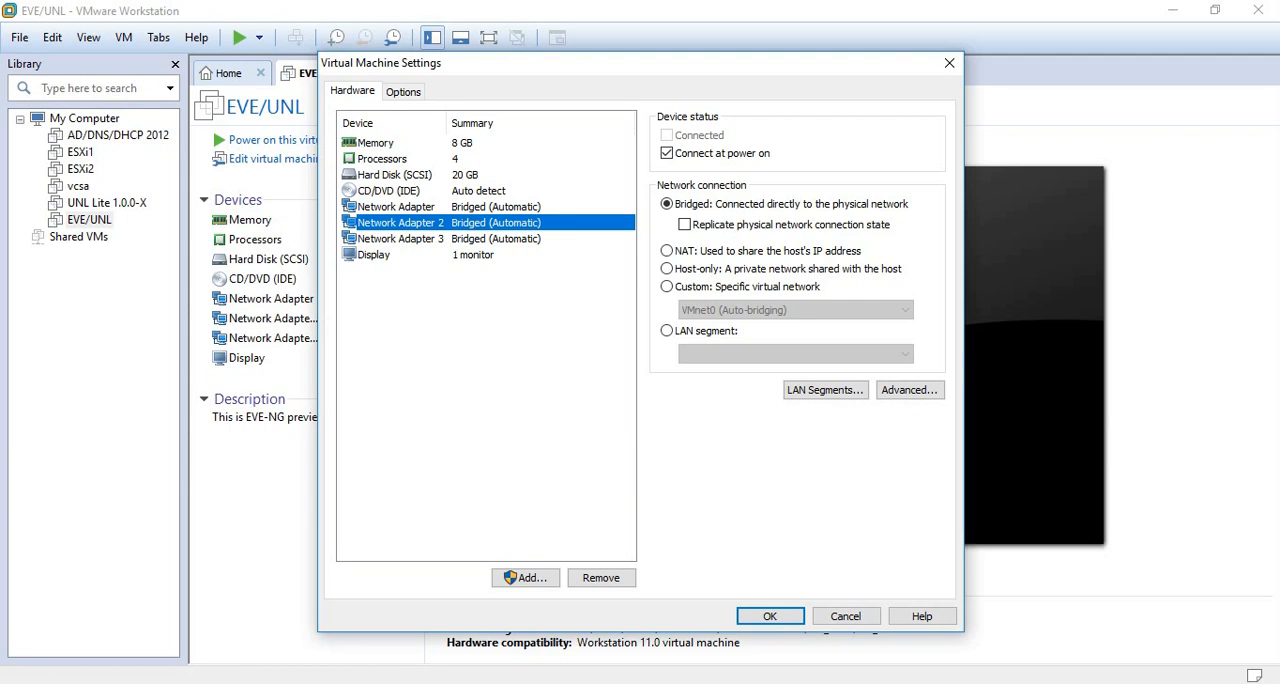
pyautogui.click(400, 239)
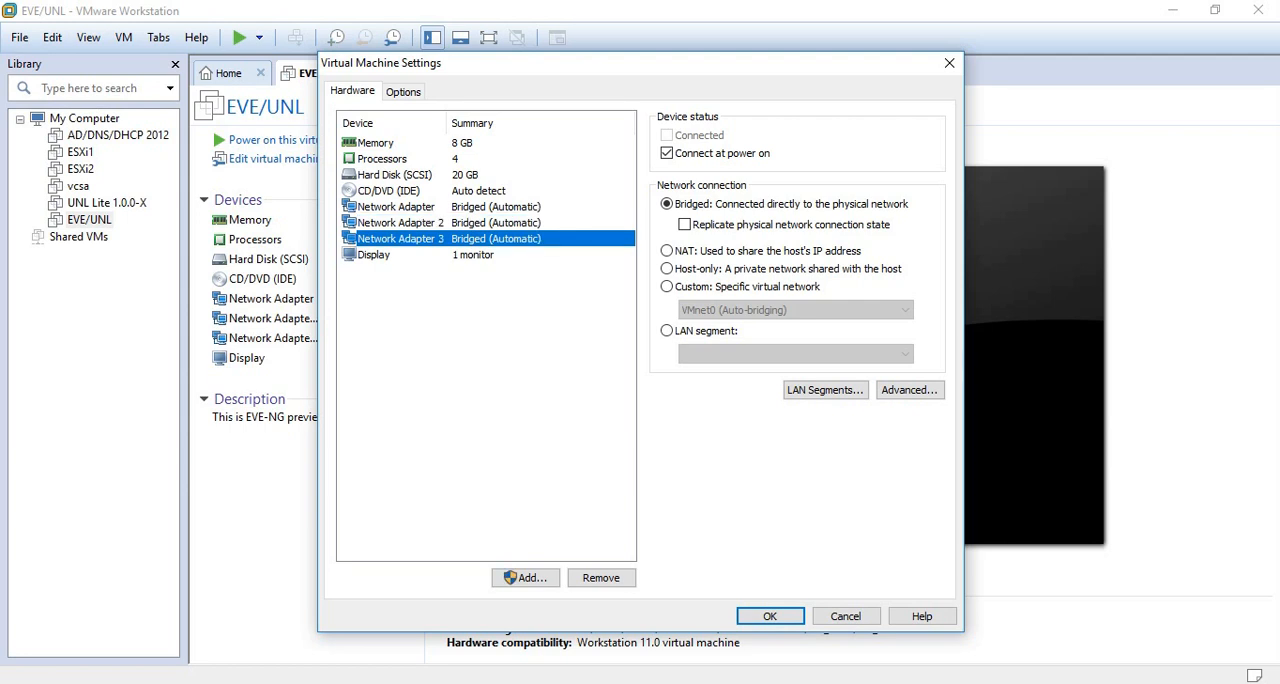
pyautogui.click(667, 251)
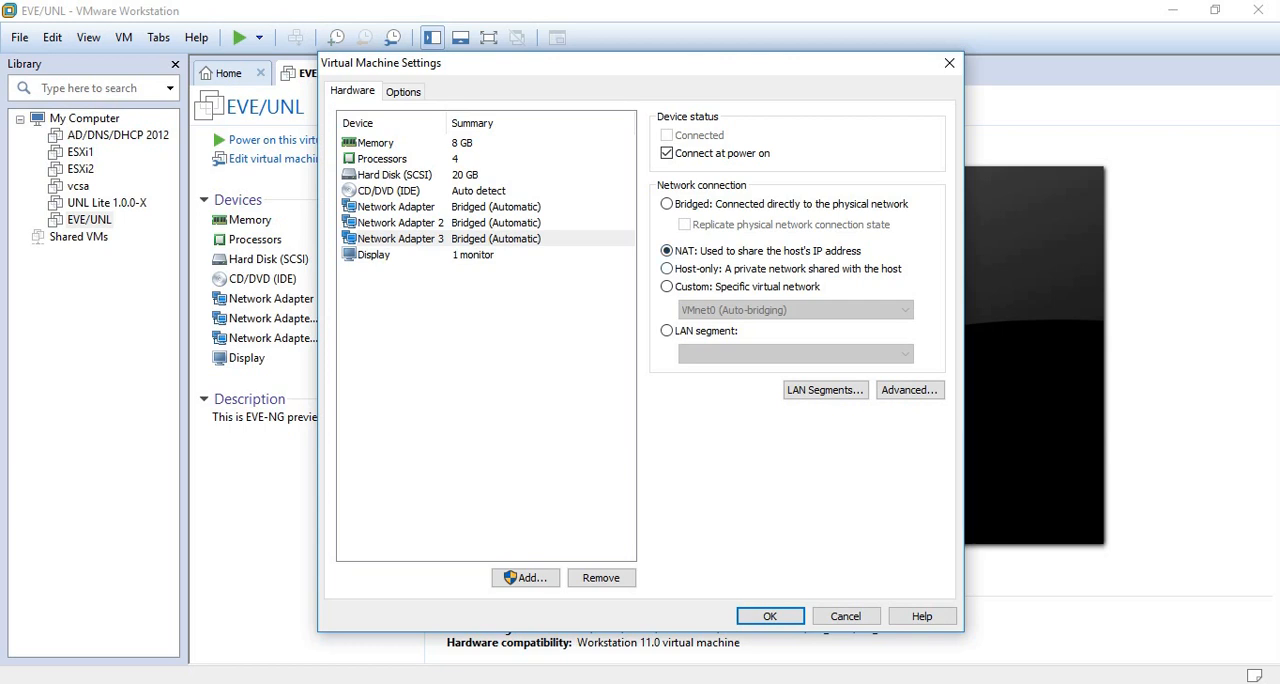
pyautogui.click(396, 207)
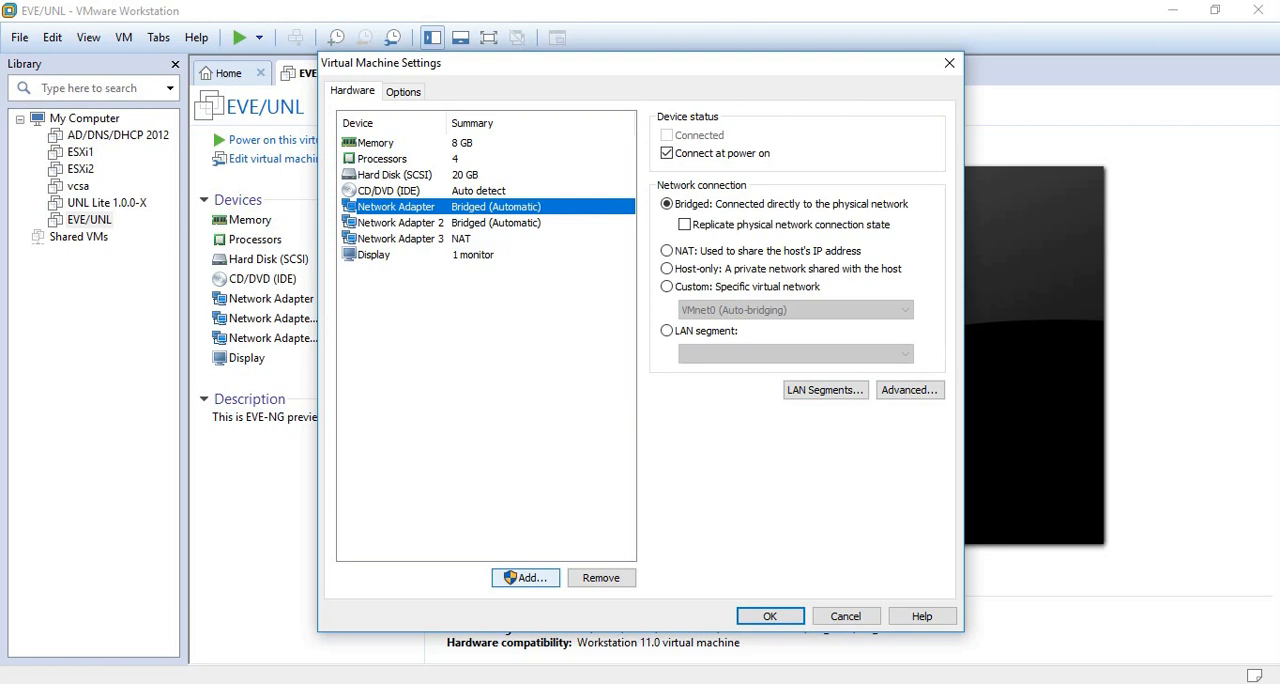
pyautogui.click(526, 578)
pyautogui.click(516, 330)
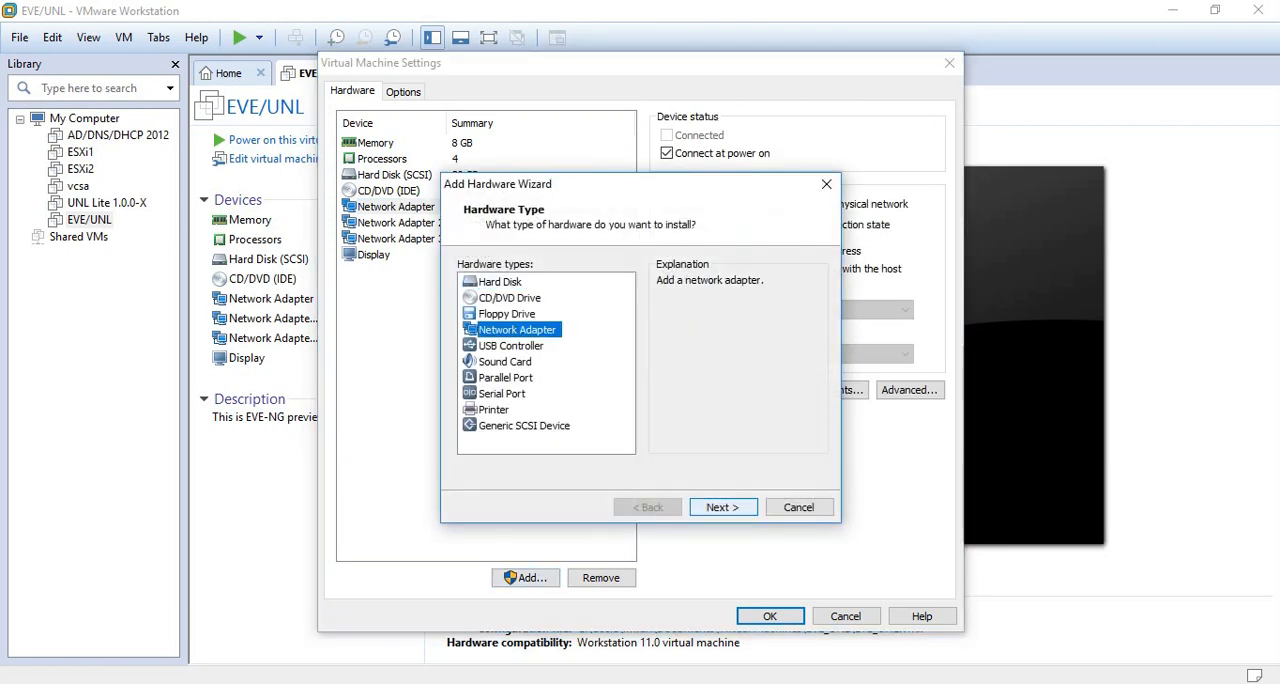
pyautogui.click(799, 507)
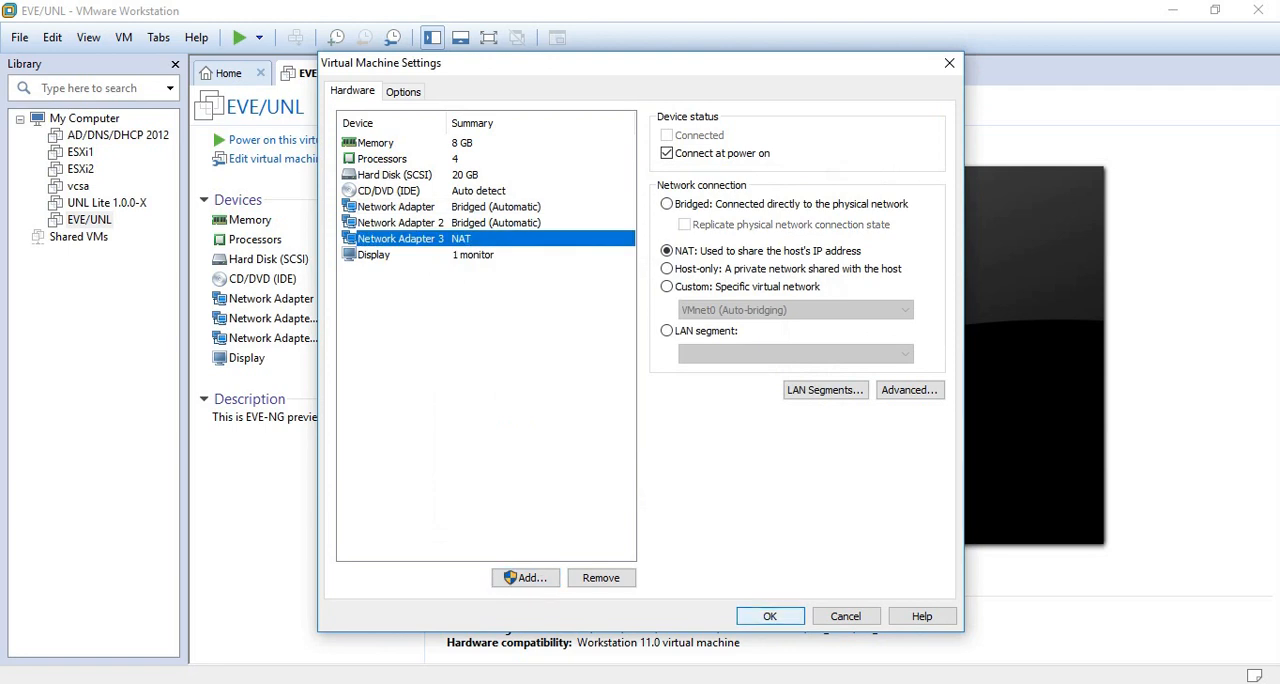
# - Accept the changed virtual machine settings and power on EVE/UNL
pyautogui.click(770, 616)
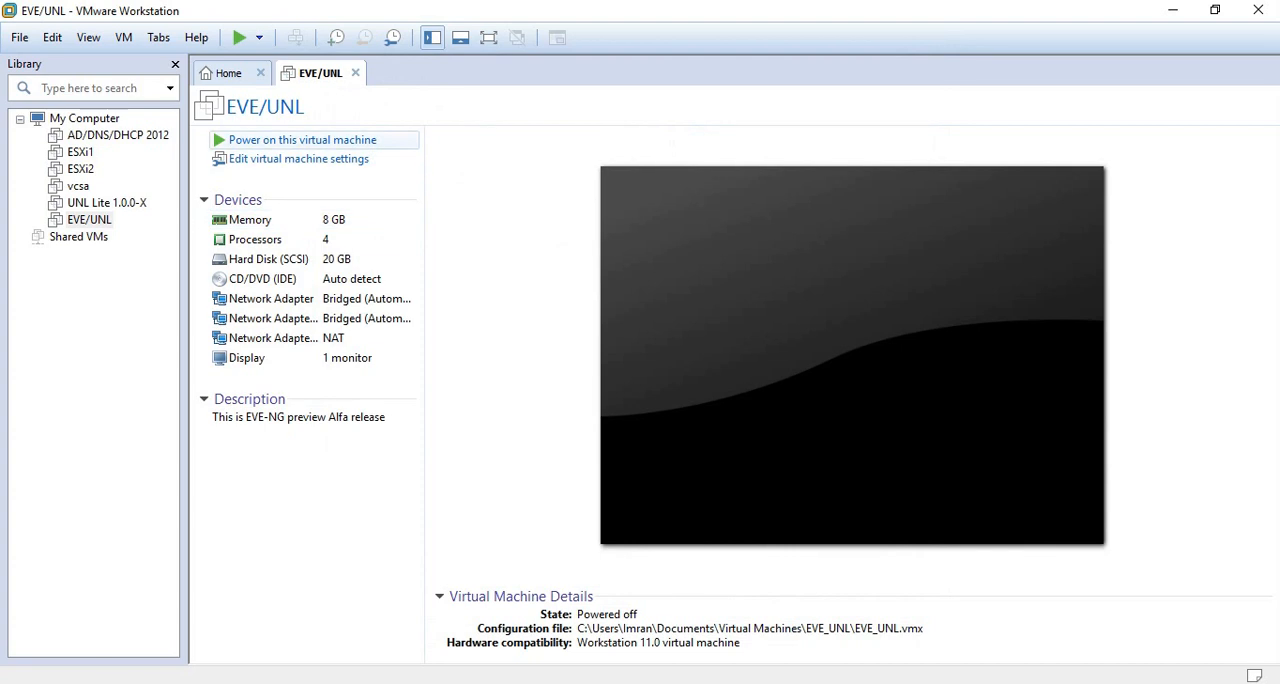
pyautogui.click(302, 140)
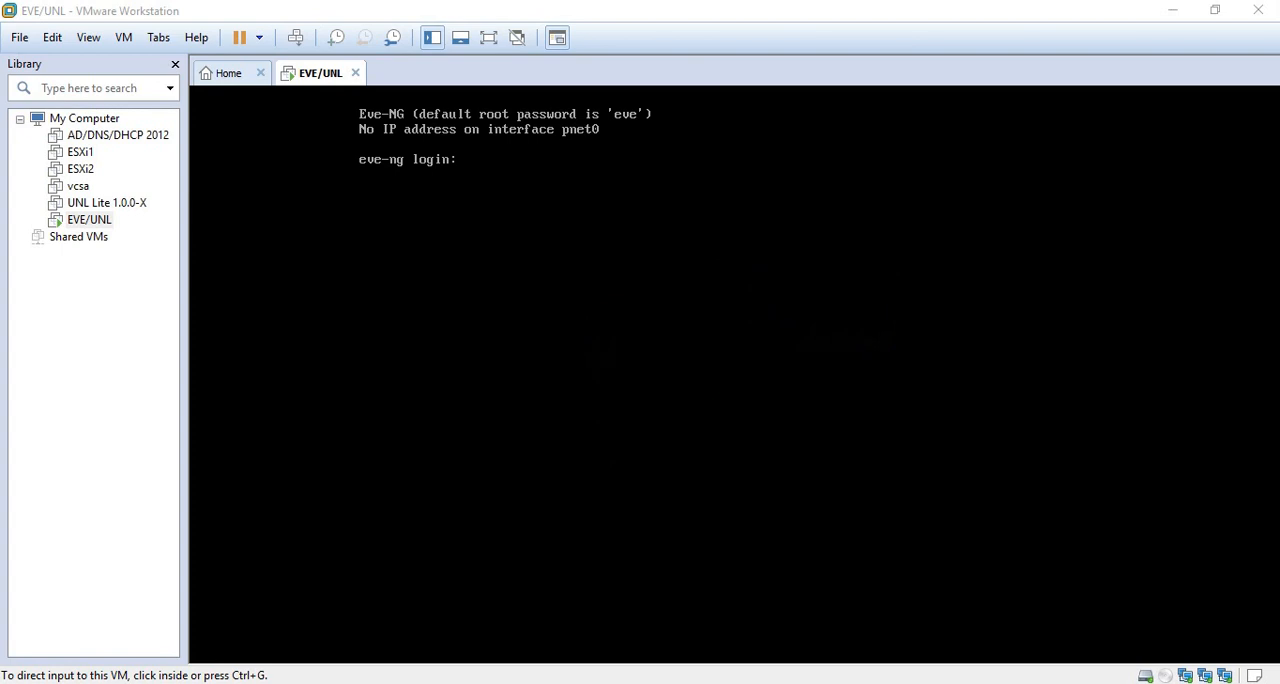
# - Log in to the eve-ng console as root with the root password
pyautogui.click(734, 374)
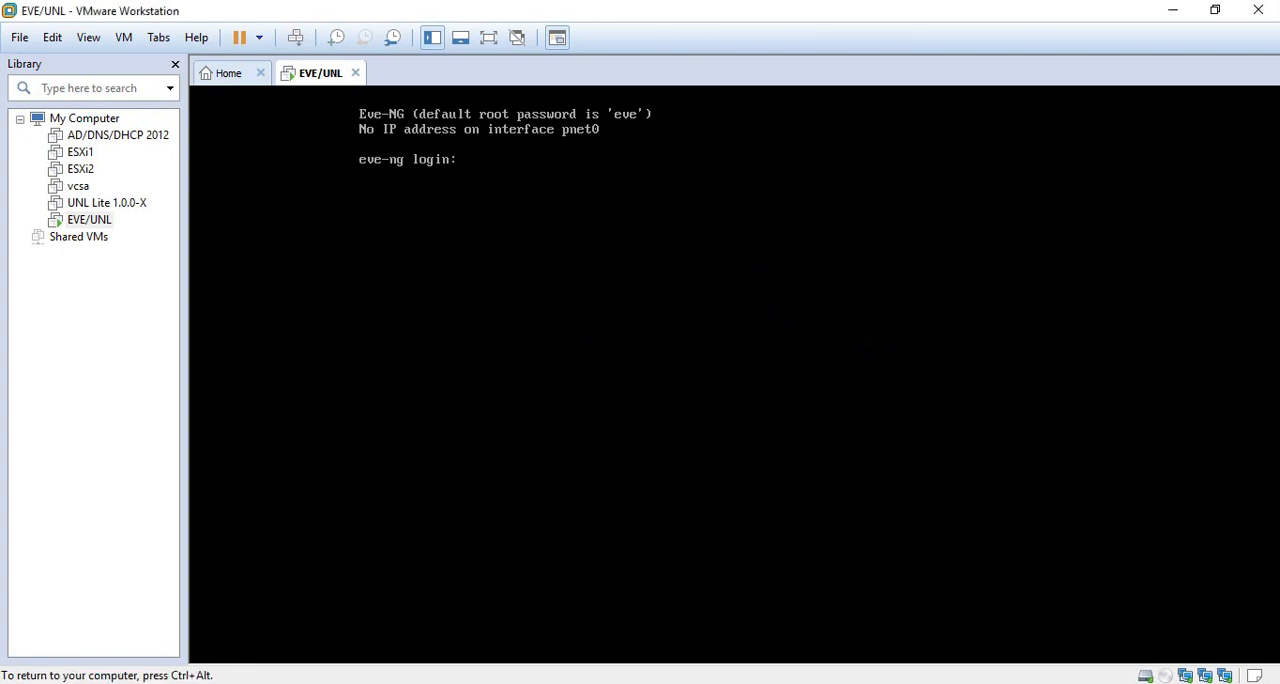
pyautogui.write('root')
pyautogui.press('Return')
pyautogui.press('Return')
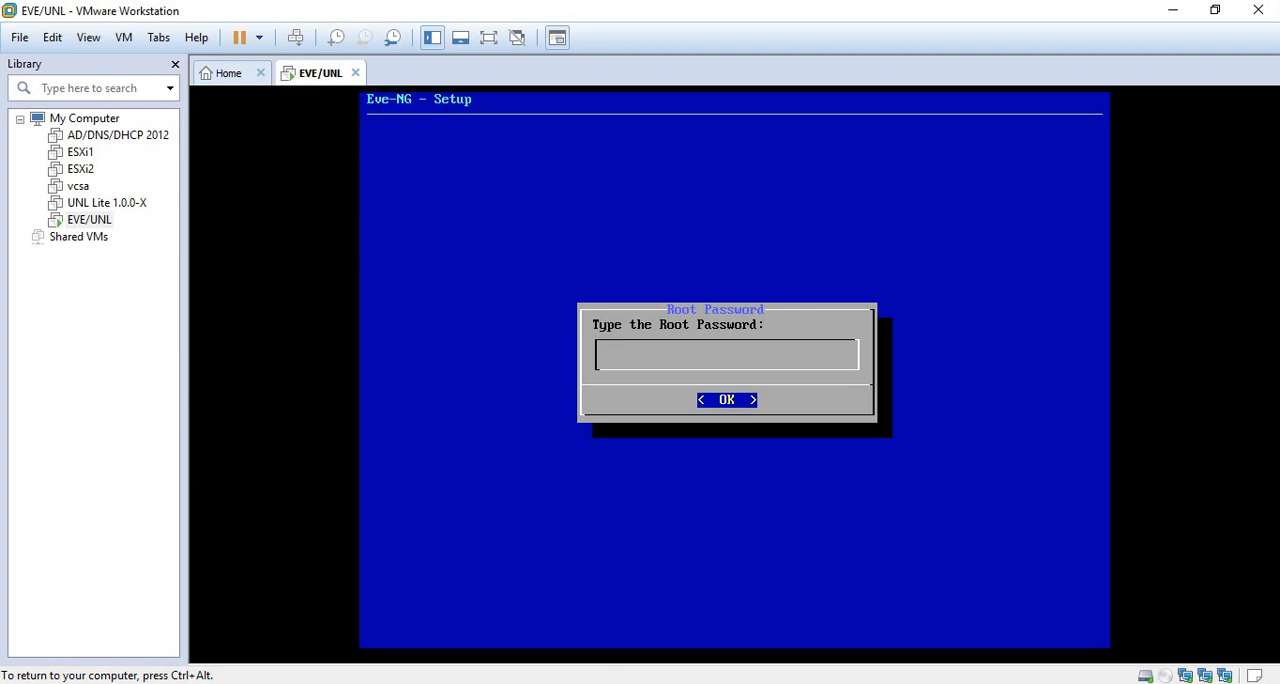
# - Note the root login name and its password in a temporary Notepad document and discard it
pyautogui.hotkey('ctrl', 'alt')
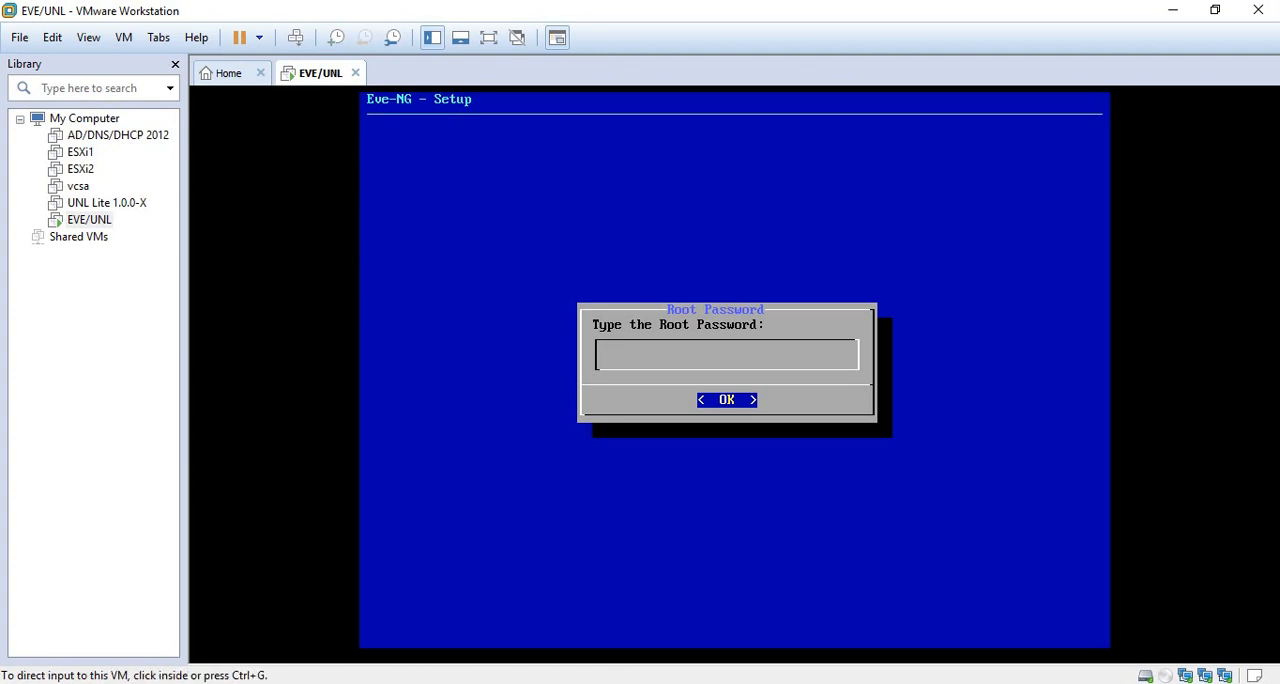
pyautogui.press('super+r')
pyautogui.write('notepad')
pyautogui.press('Return')
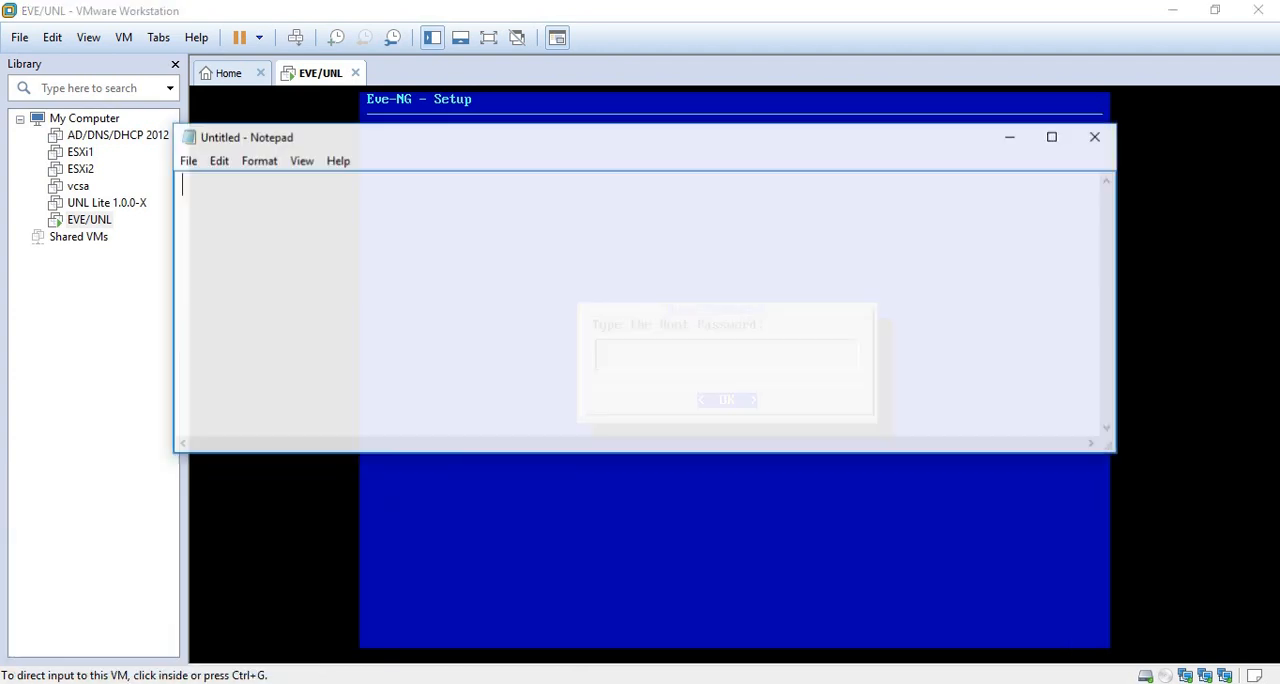
pyautogui.write('root')
pyautogui.press('Return')
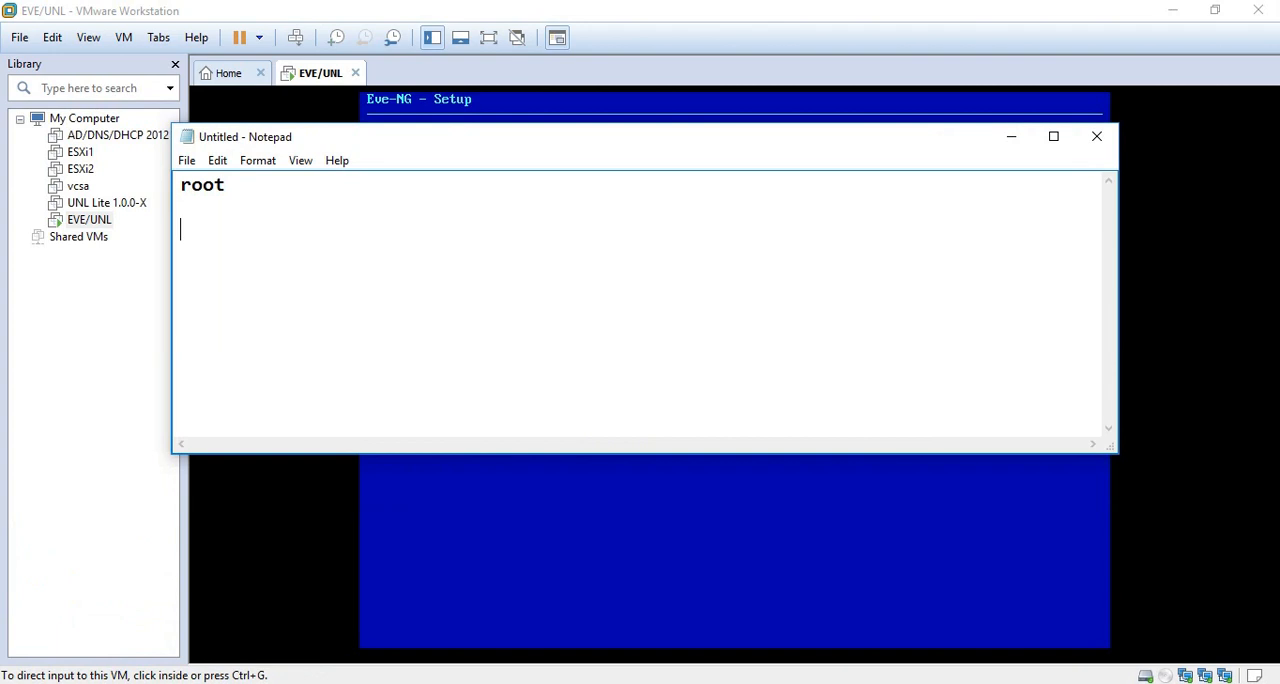
pyautogui.write('eve')
pyautogui.press('BackSpace')
pyautogui.press('BackSpace')
pyautogui.press('BackSpace')
pyautogui.press('BackSpace')
pyautogui.press('BackSpace')
pyautogui.press('BackSpace')
pyautogui.press('BackSpace')
pyautogui.press('BackSpace')
pyautogui.press('BackSpace')
pyautogui.click(1096, 136)
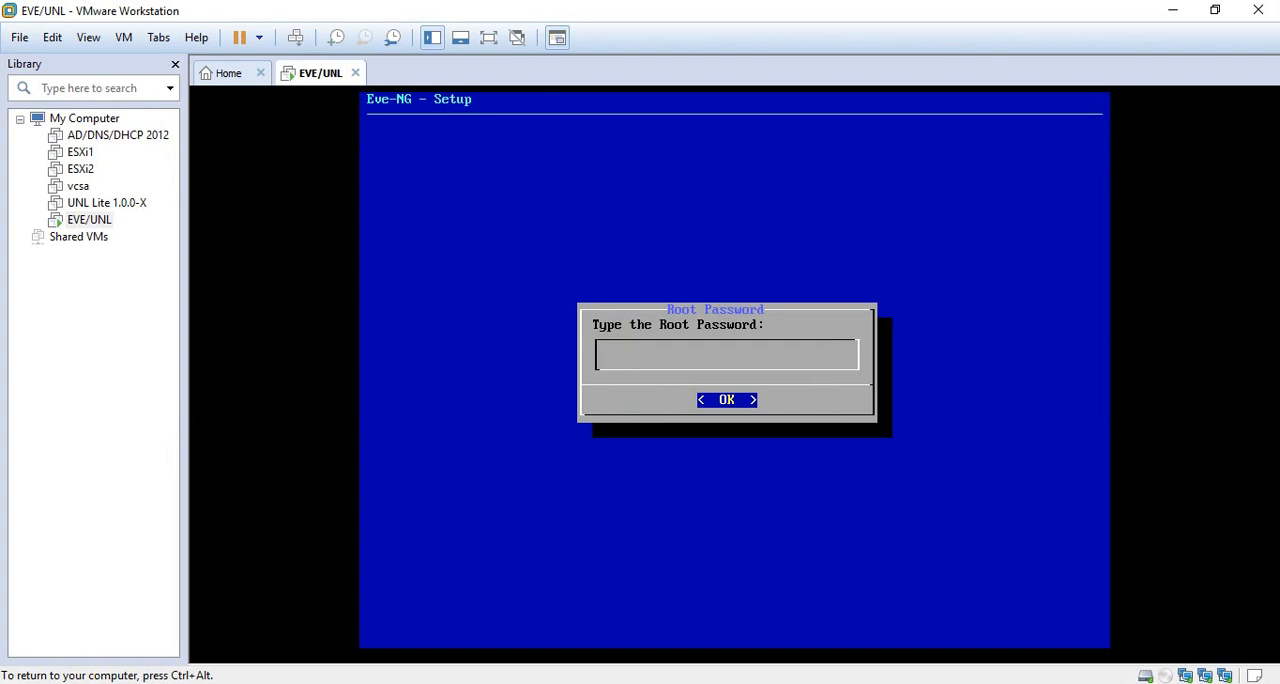
# - Enter and repeat the root password in the Eve-NG setup and accept eve-ng as the hostname
pyautogui.press('Return')
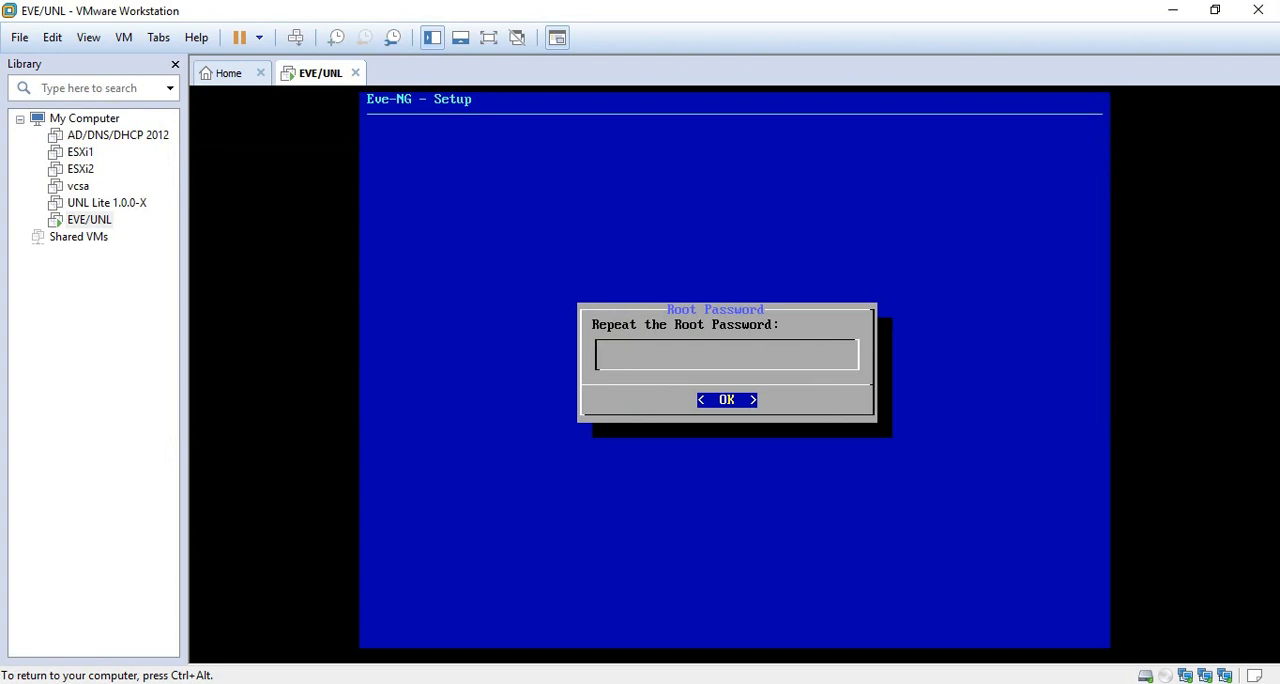
pyautogui.press('Return')
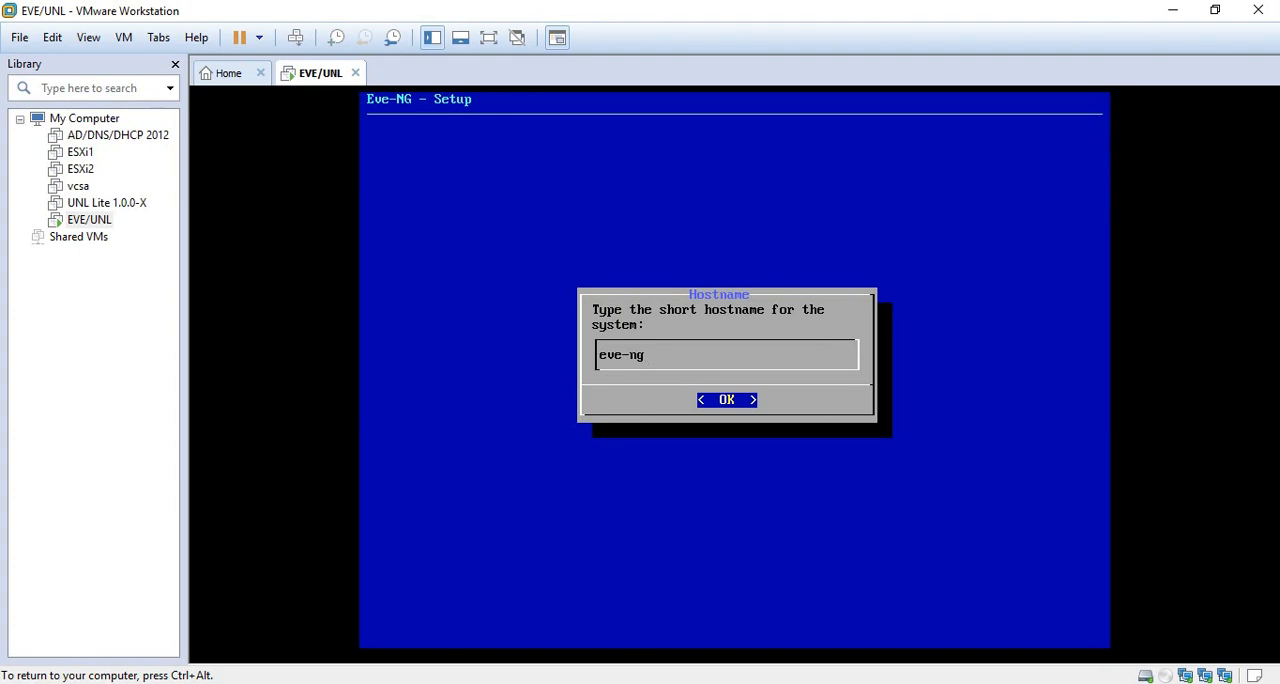
pyautogui.press('Return')
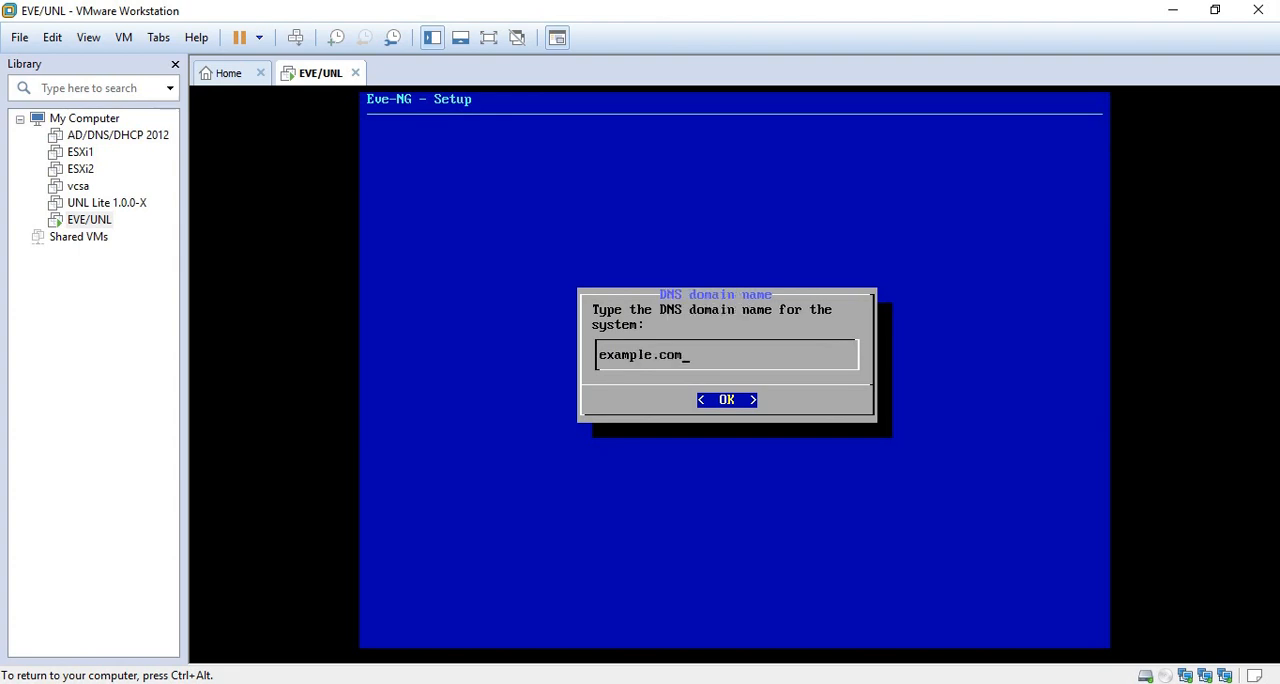
# - Set the system's DNS domain name to corelinks.com.pk
pyautogui.press('BackSpace')
pyautogui.press('BackSpace')
pyautogui.press('BackSpace')
pyautogui.press('BackSpace')
pyautogui.press('BackSpace')
pyautogui.press('BackSpace')
pyautogui.press('BackSpace')
pyautogui.press('BackSpace')
pyautogui.press('BackSpace')
pyautogui.press('BackSpace')
pyautogui.press('BackSpace')
pyautogui.write('corelinks.com.pk')
pyautogui.press('Return')
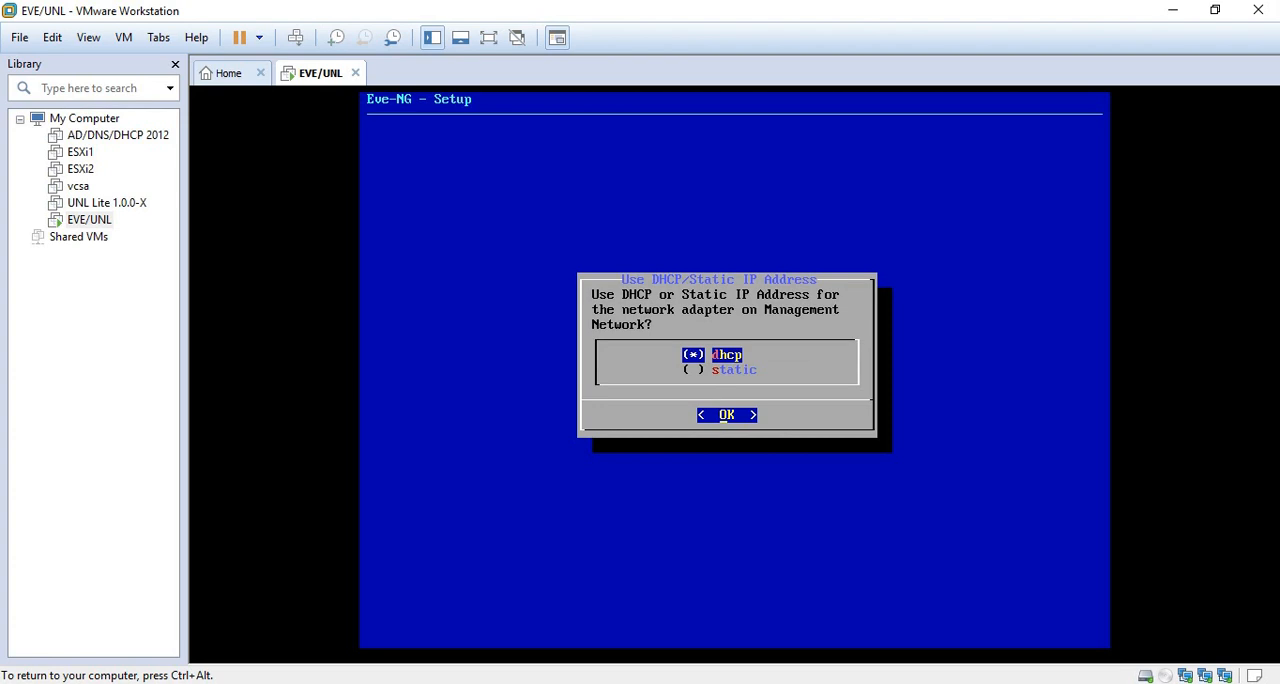
# - Choose a static IP address for the network adapter on the management network
pyautogui.press('Down')
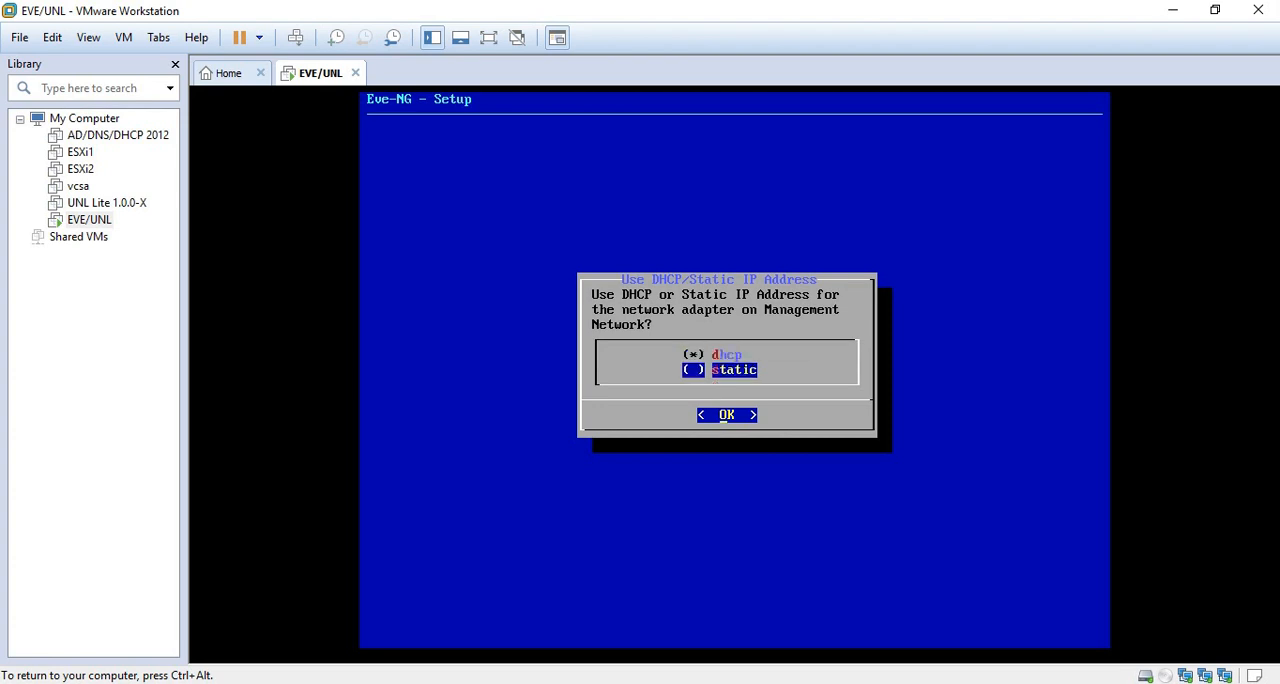
pyautogui.press('space')
pyautogui.press('Return')
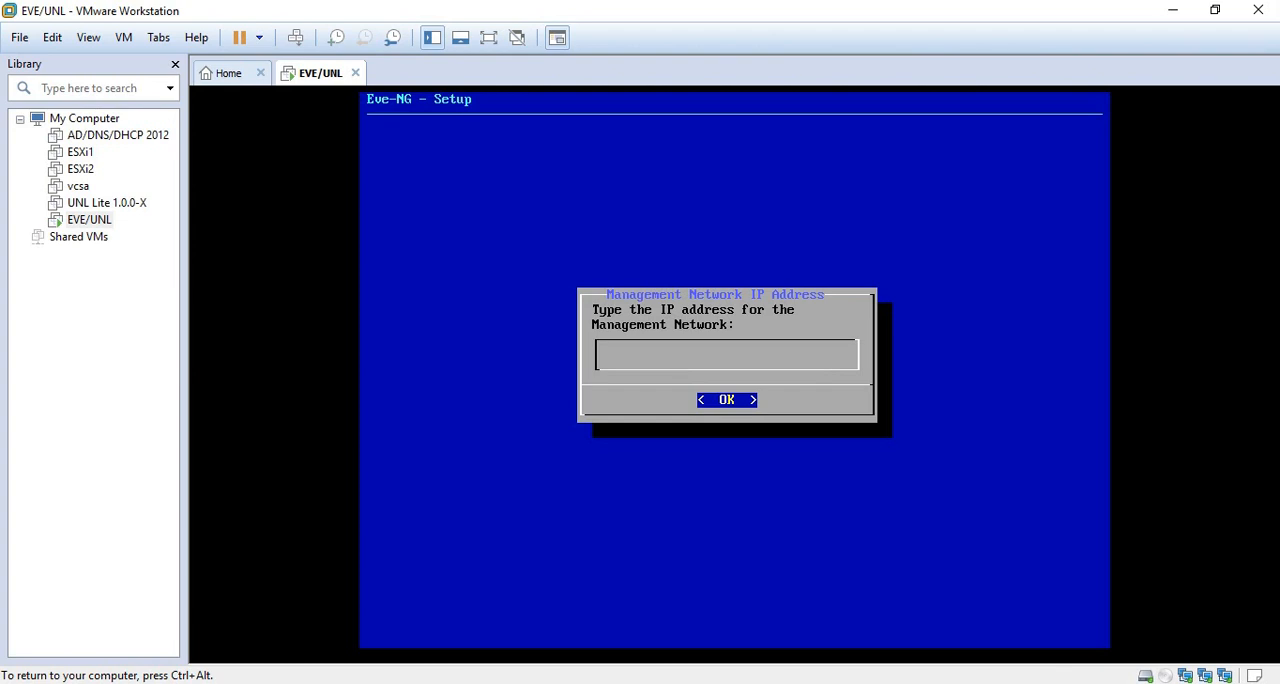
# - Configure the management network with IP address 192.168.1.225, subnet mask 255.255.255.0 and default gateway 192.168.1.1
pyautogui.write('192.168.1.225')
pyautogui.press('Return')
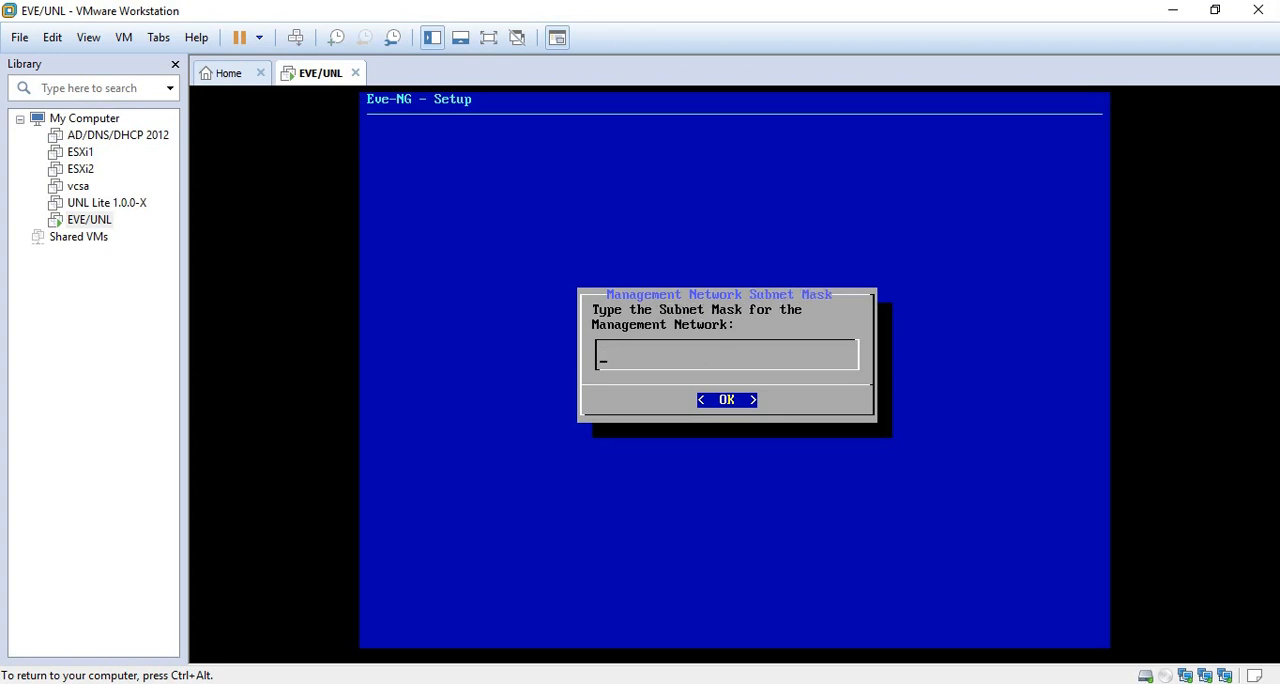
pyautogui.write('255.255.255.0')
pyautogui.press('Return')
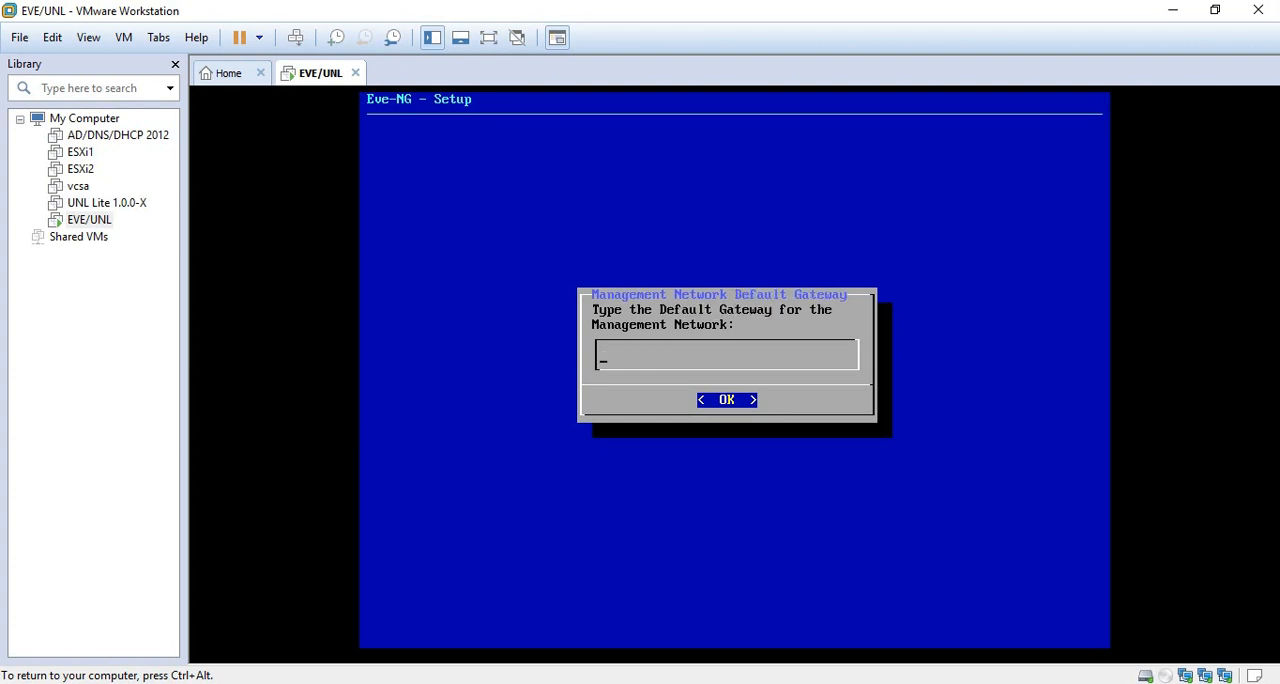
pyautogui.write('192.168.1.1')
pyautogui.press('Return')
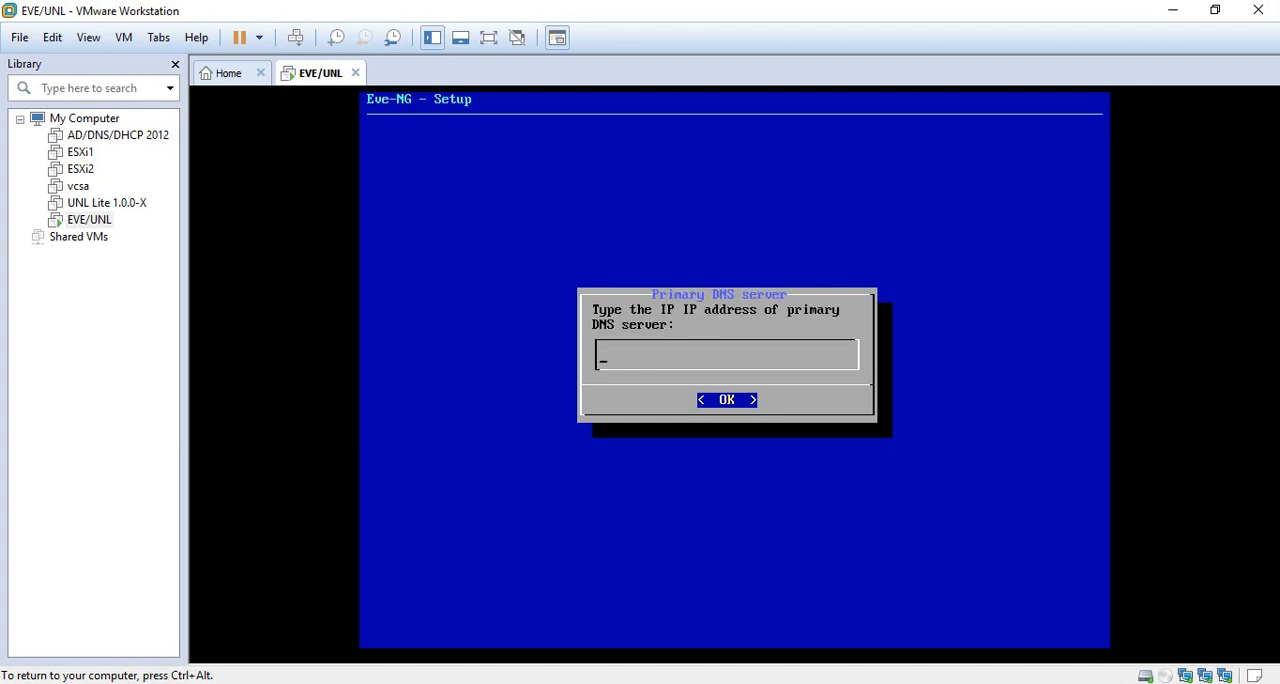
# - Set the primary DNS server to 192.168.1.1 and the secondary DNS server to 8.8.8.8
pyautogui.write('182.16')
pyautogui.press('BackSpace')
pyautogui.press('BackSpace')
pyautogui.press('BackSpace')
pyautogui.press('BackSpace')
pyautogui.press('BackSpace')
pyautogui.write('92.168.1.1')
pyautogui.press('Return')
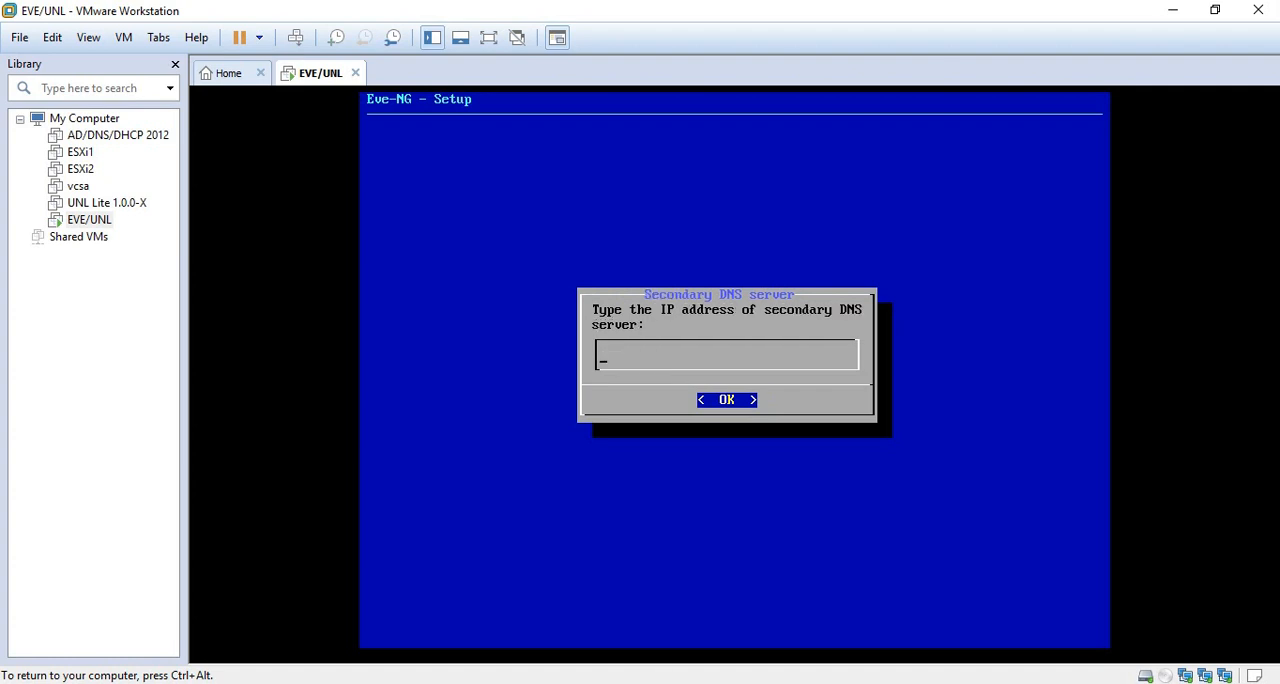
pyautogui.write('8.8.8.8')
pyautogui.press('Return')
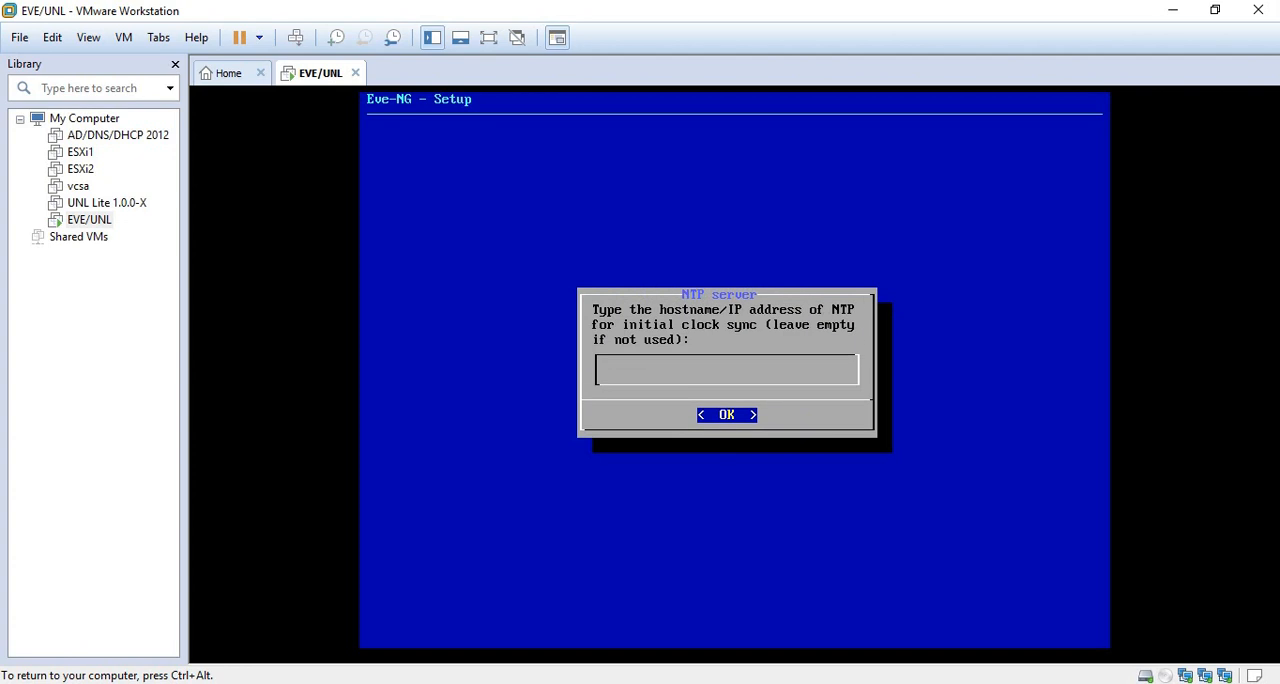
# - Leave the NTP server empty and use a direct connection to the Internet in the Eve-NG setup
pyautogui.press('Return')
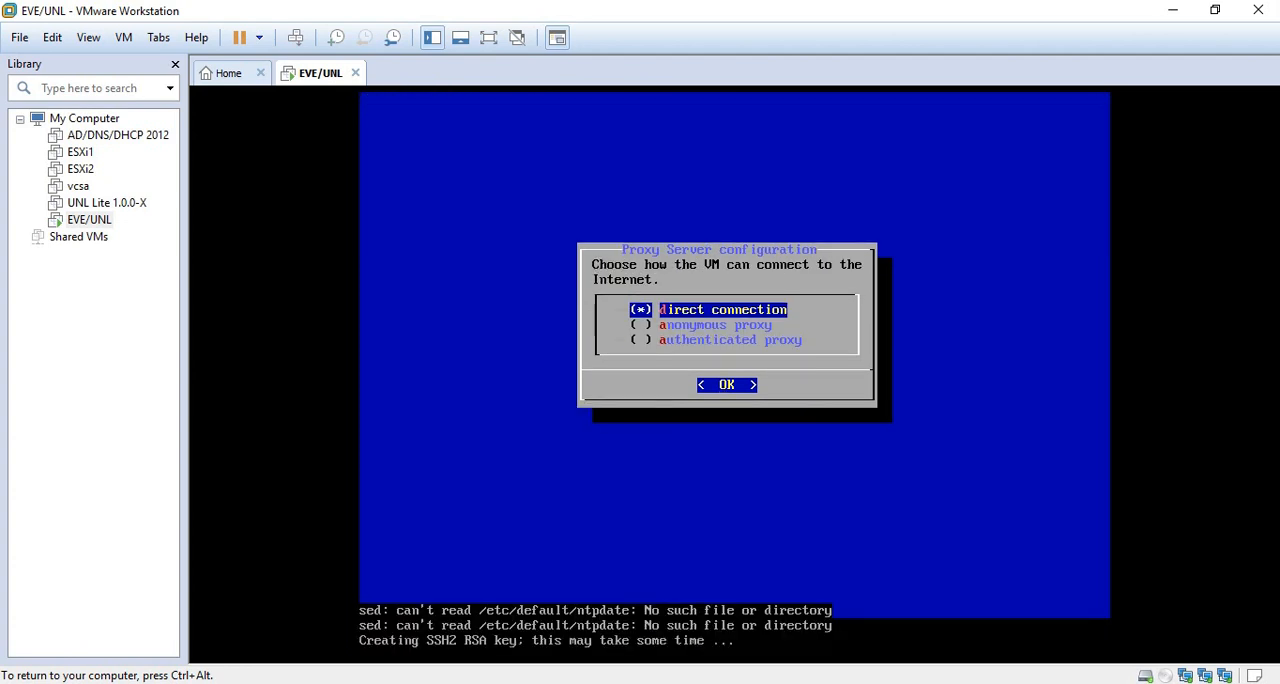
pyautogui.press('Return')
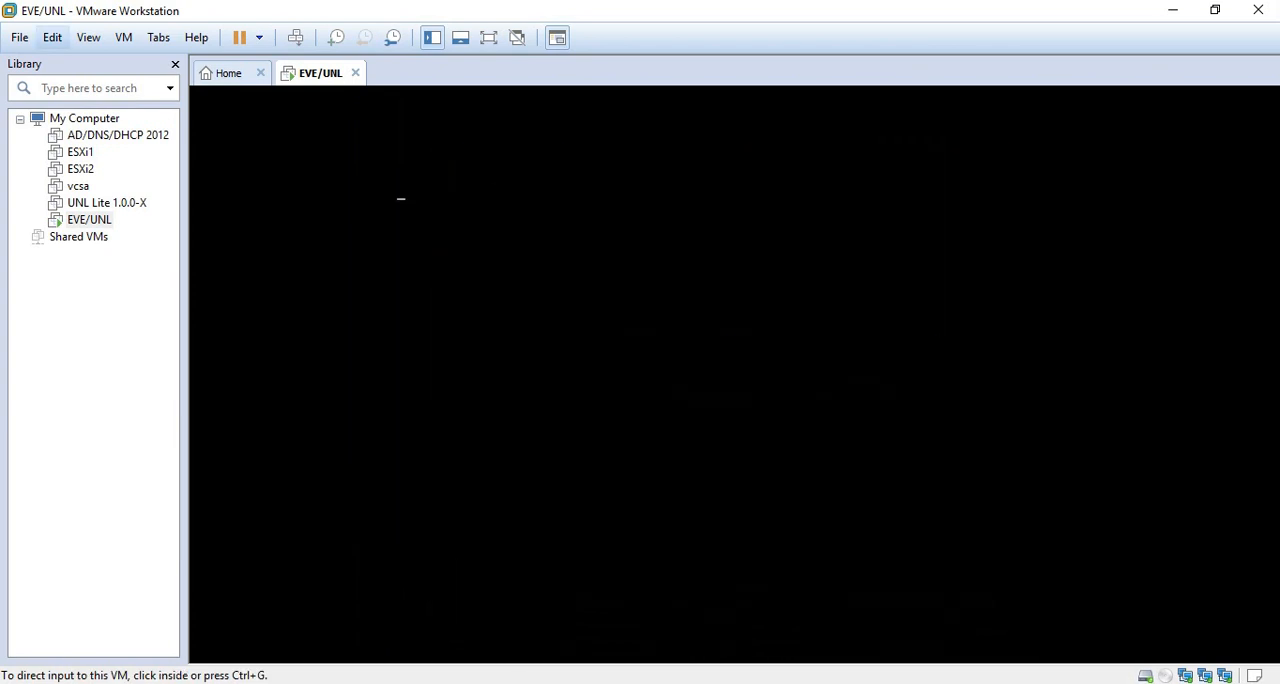
# - Bridge VMnet0 to the Microsoft KM-TEST Loopback Adapter in the Virtual Network Editor and apply the change
pyautogui.click(52, 37)
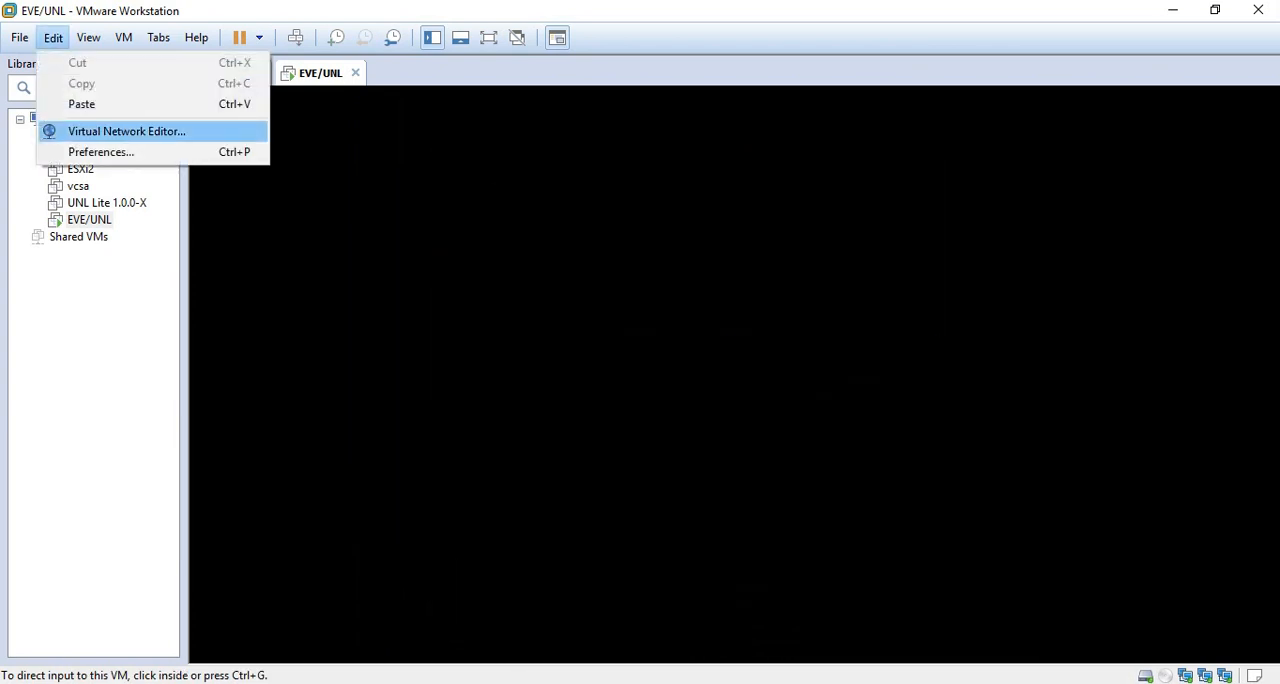
pyautogui.click(126, 131)
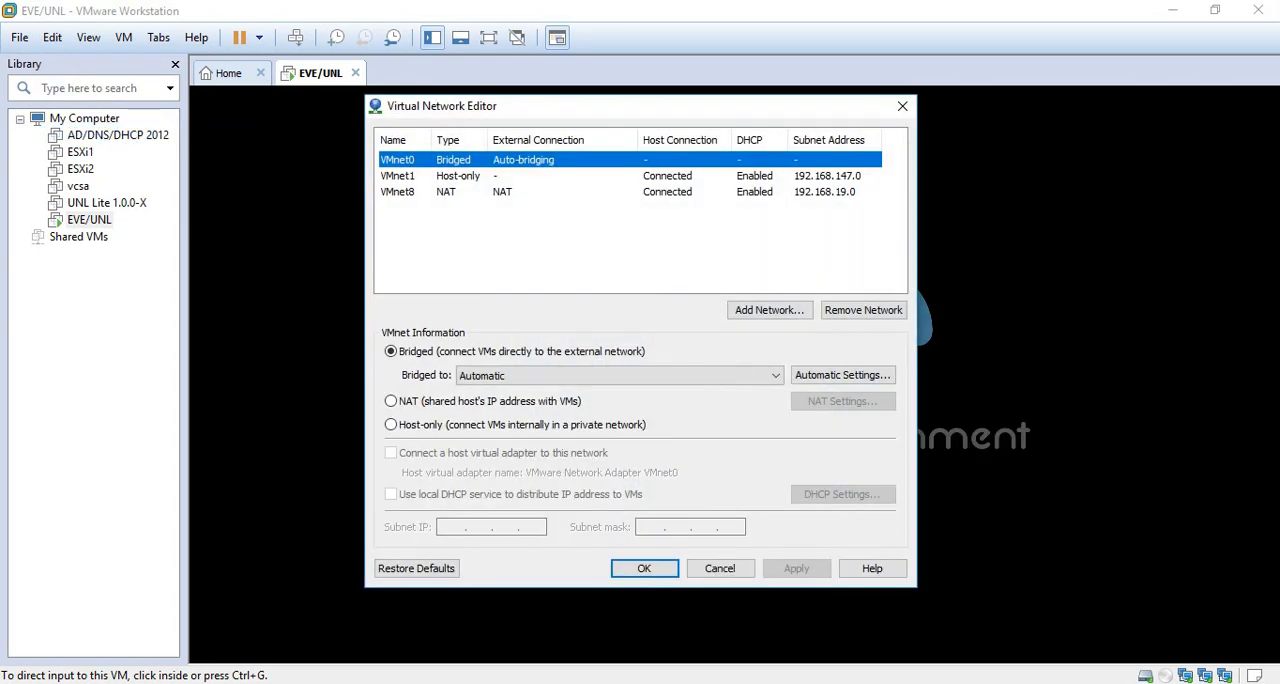
pyautogui.click(620, 375)
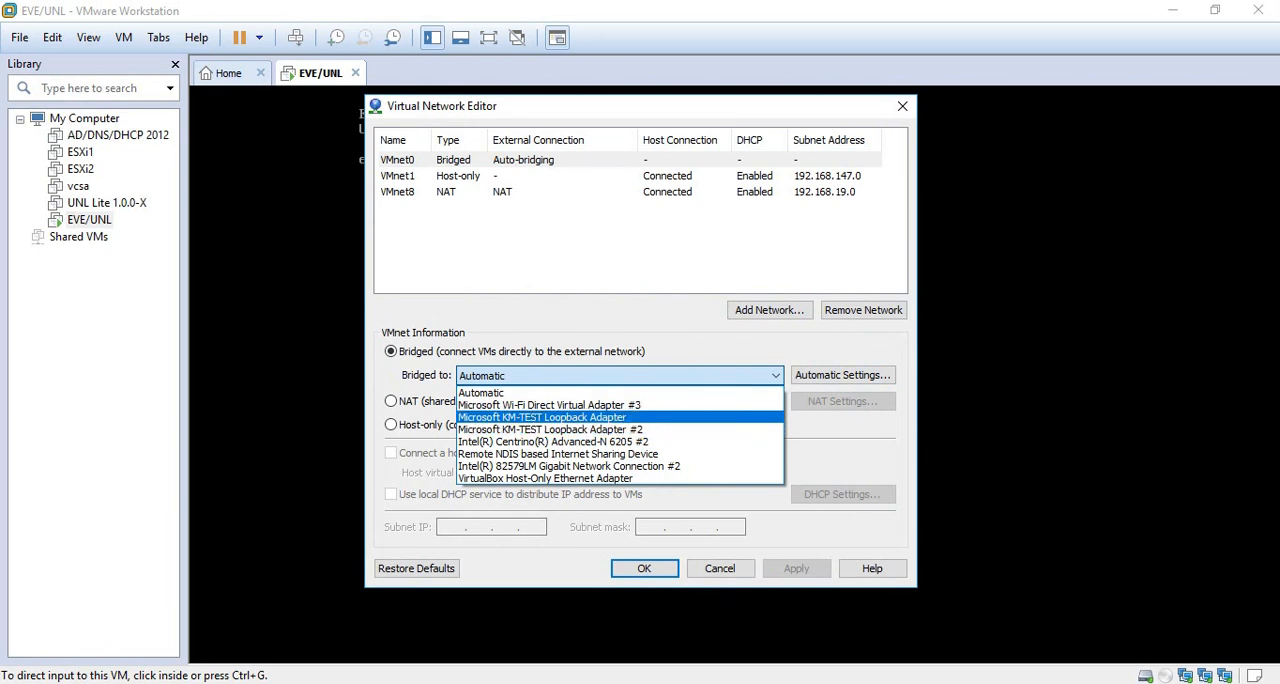
pyautogui.click(542, 417)
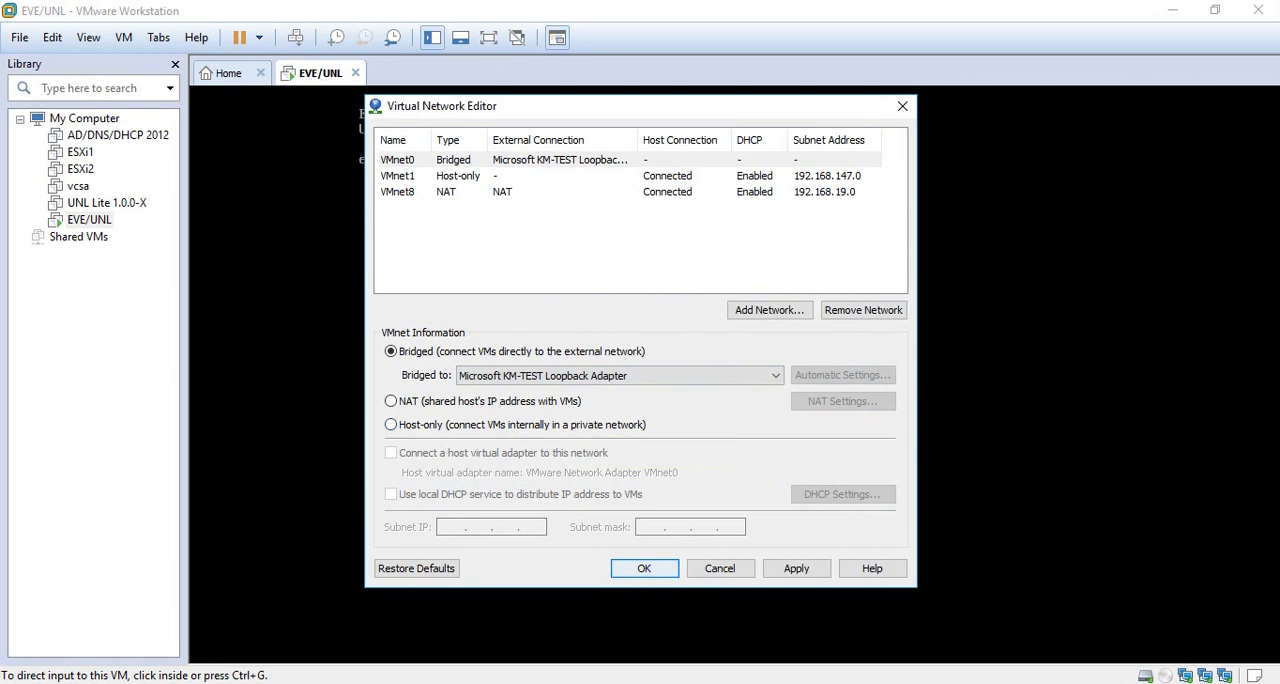
pyautogui.click(797, 568)
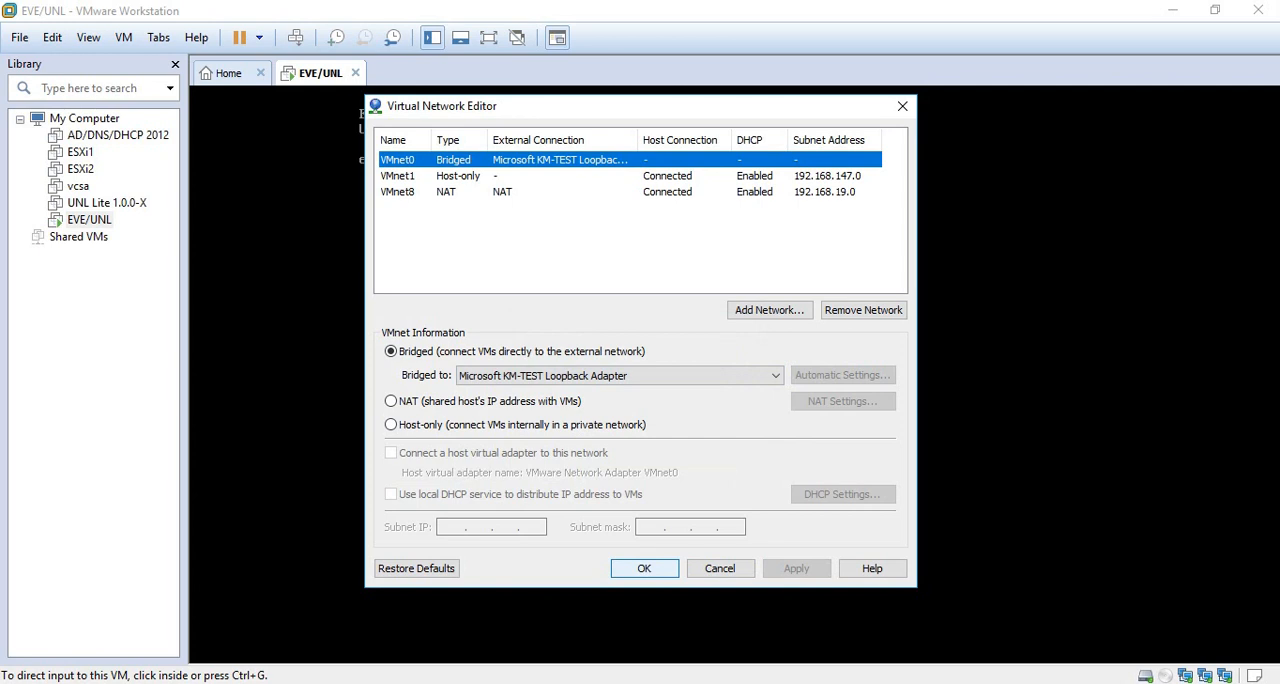
pyautogui.click(644, 568)
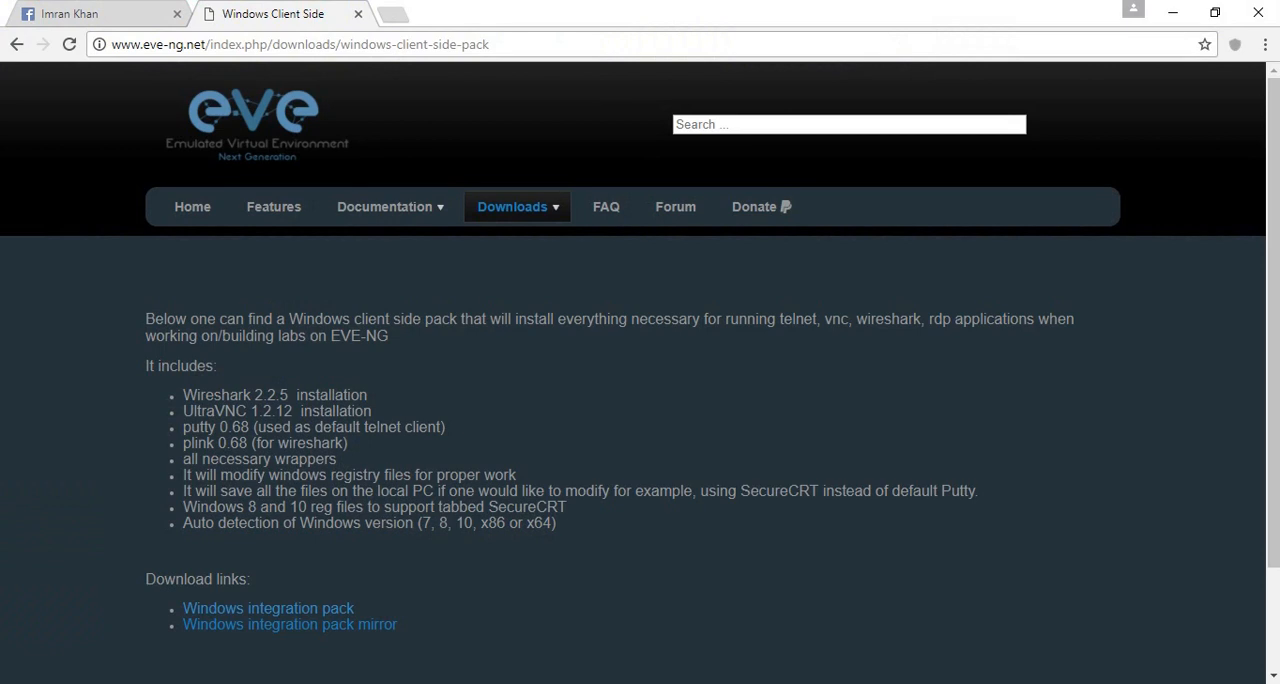
# - Switch to Chrome and open the EVE web interface at 192.168.1.225 in a new tab
pyautogui.click(340, 44)
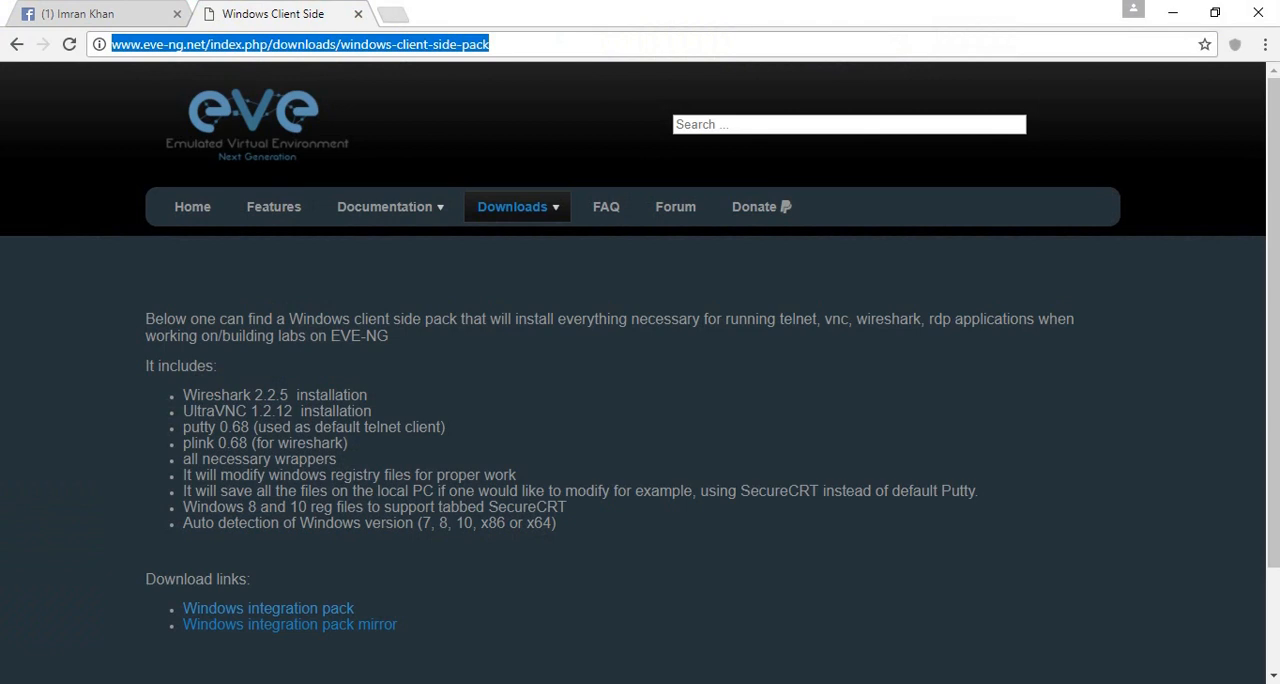
pyautogui.hotkey('ctrl', 't')
pyautogui.write('1')
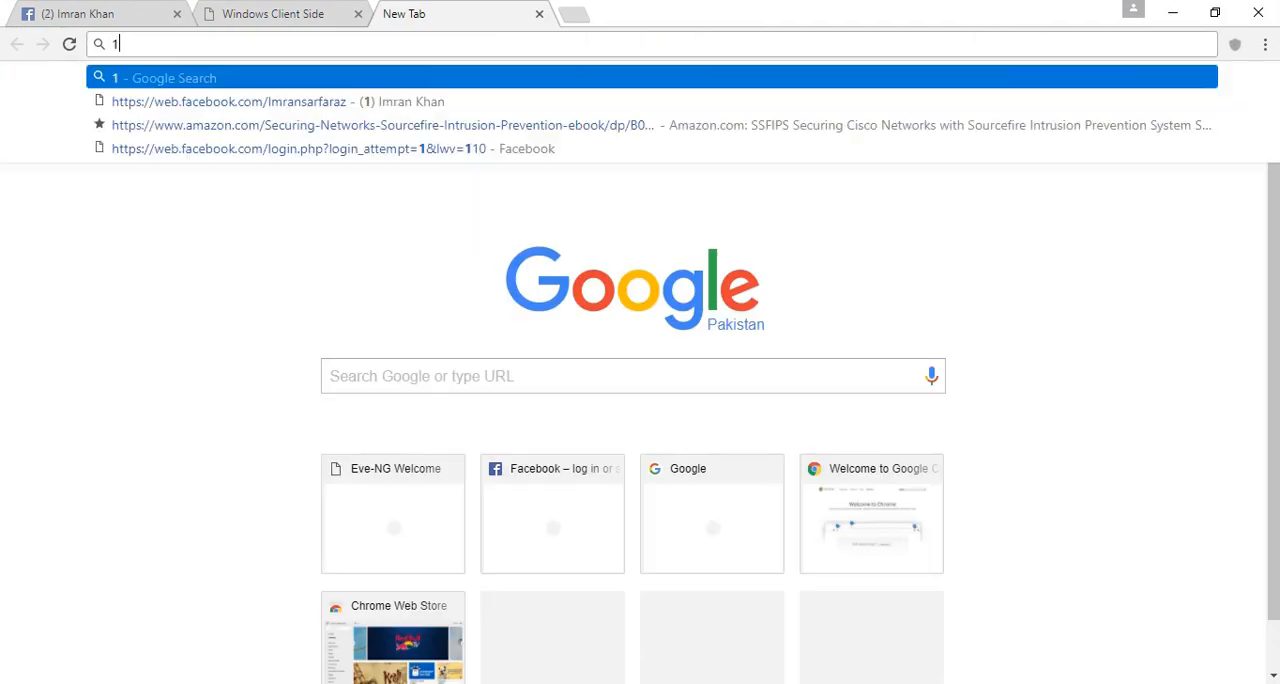
pyautogui.write('92.168.122')
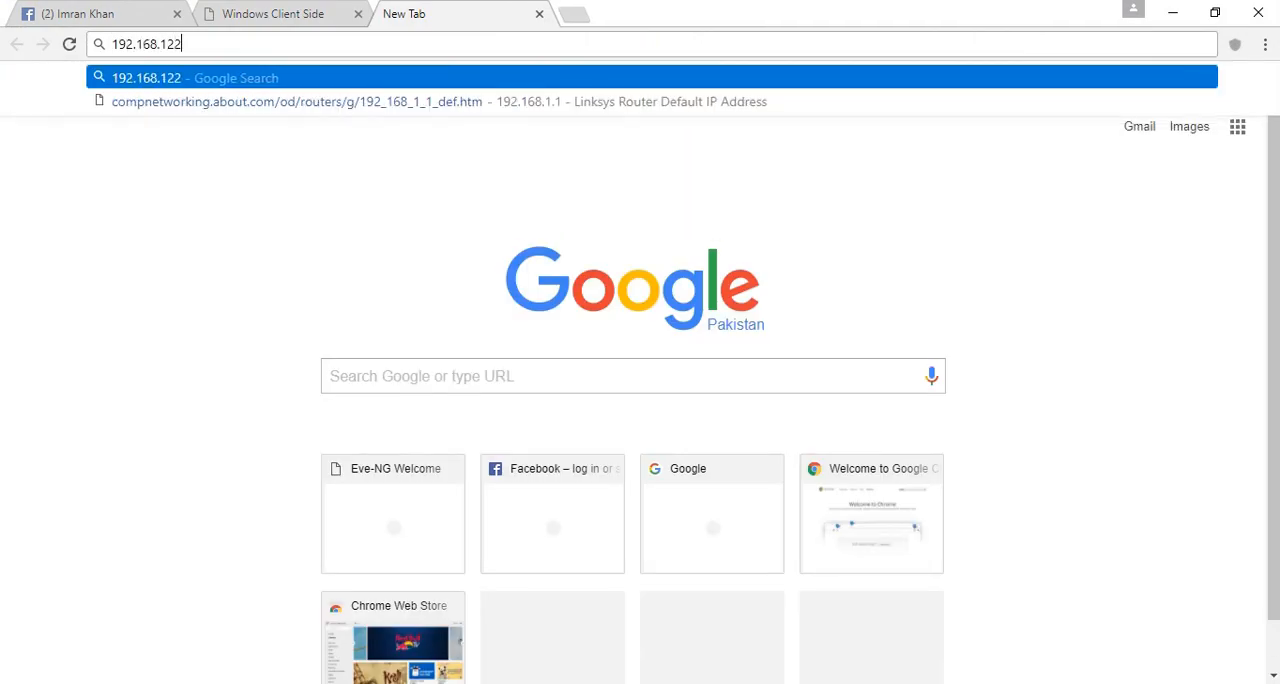
pyautogui.press('BackSpace')
pyautogui.press('BackSpace')
pyautogui.write('.225')
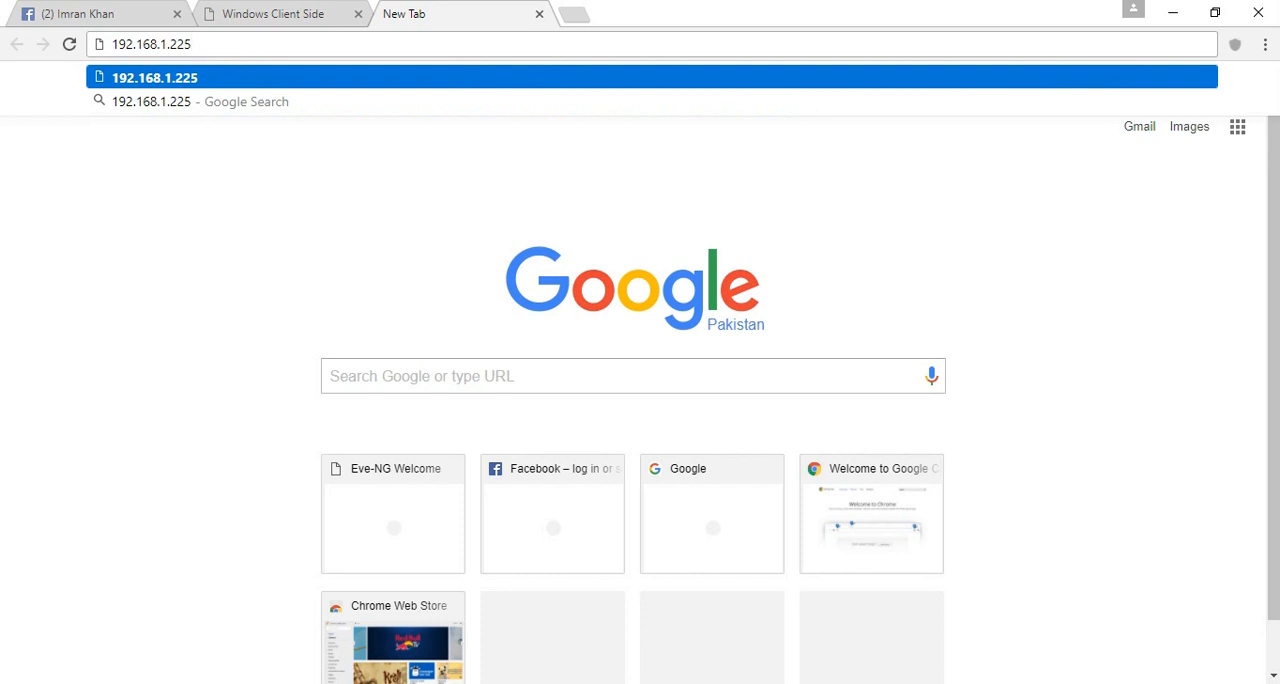
pyautogui.press('Return')
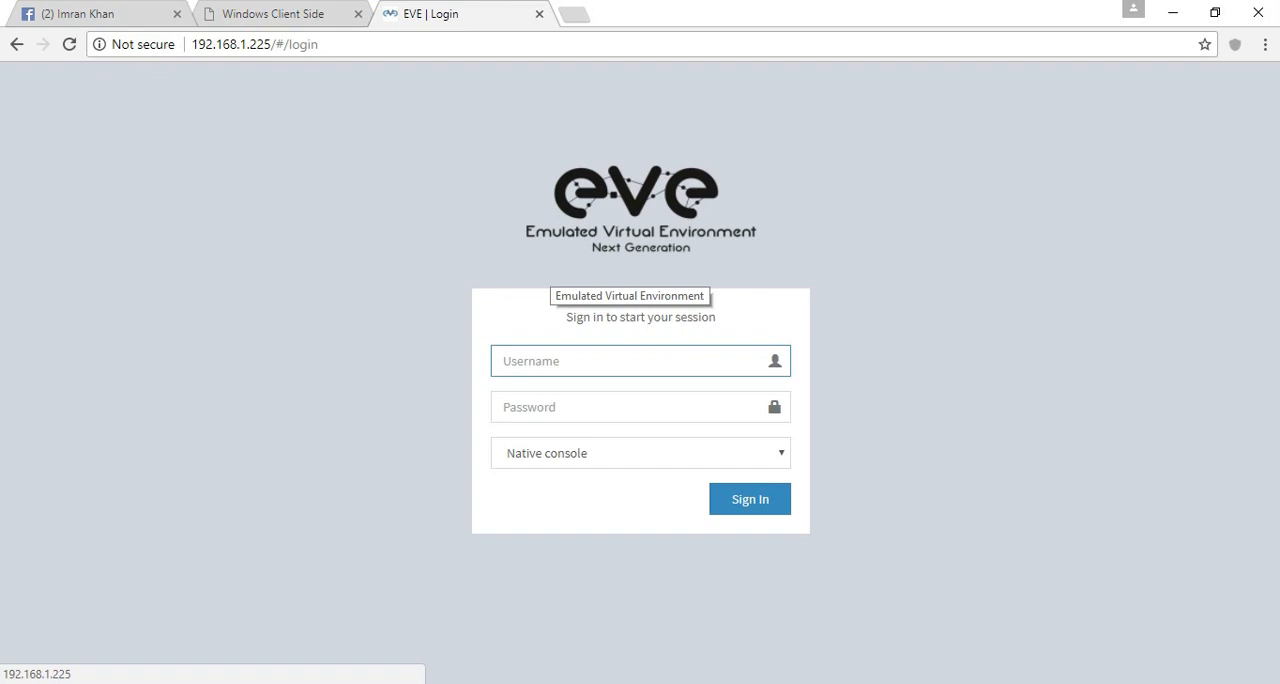
# - Sign in to EVE as admin with the account password and let the browser save the login
pyautogui.write('admin')
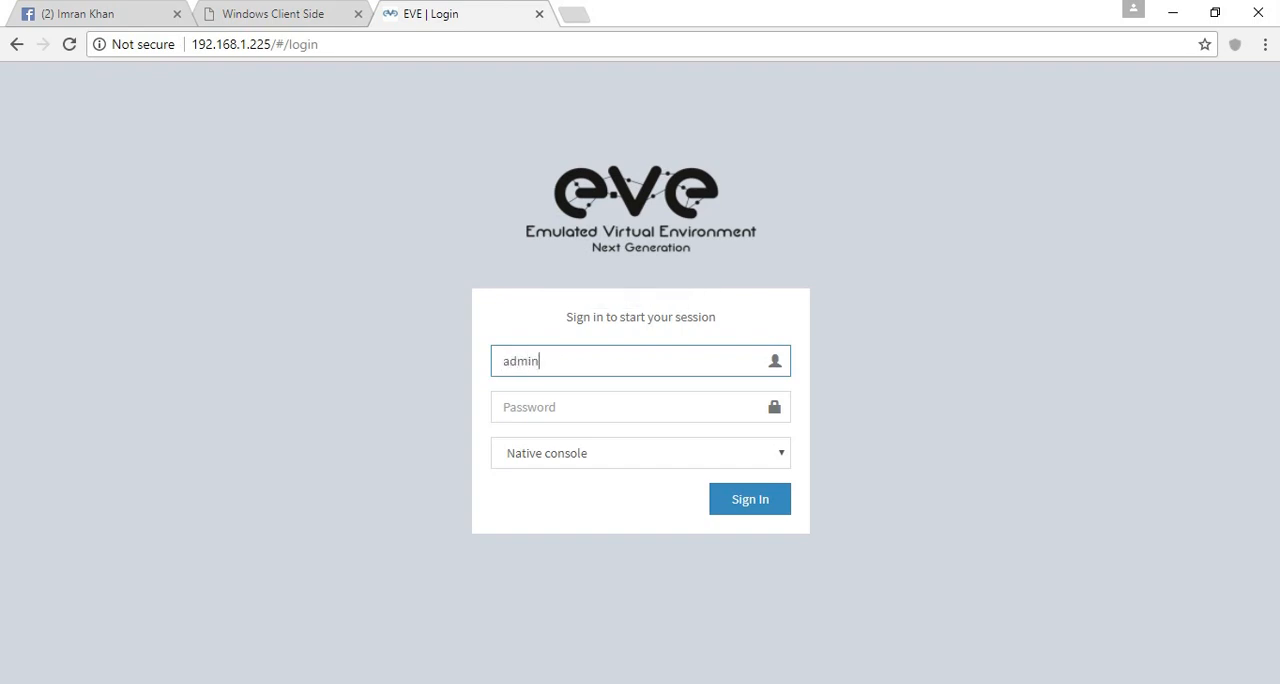
pyautogui.press('Tab')
pyautogui.write('eve')
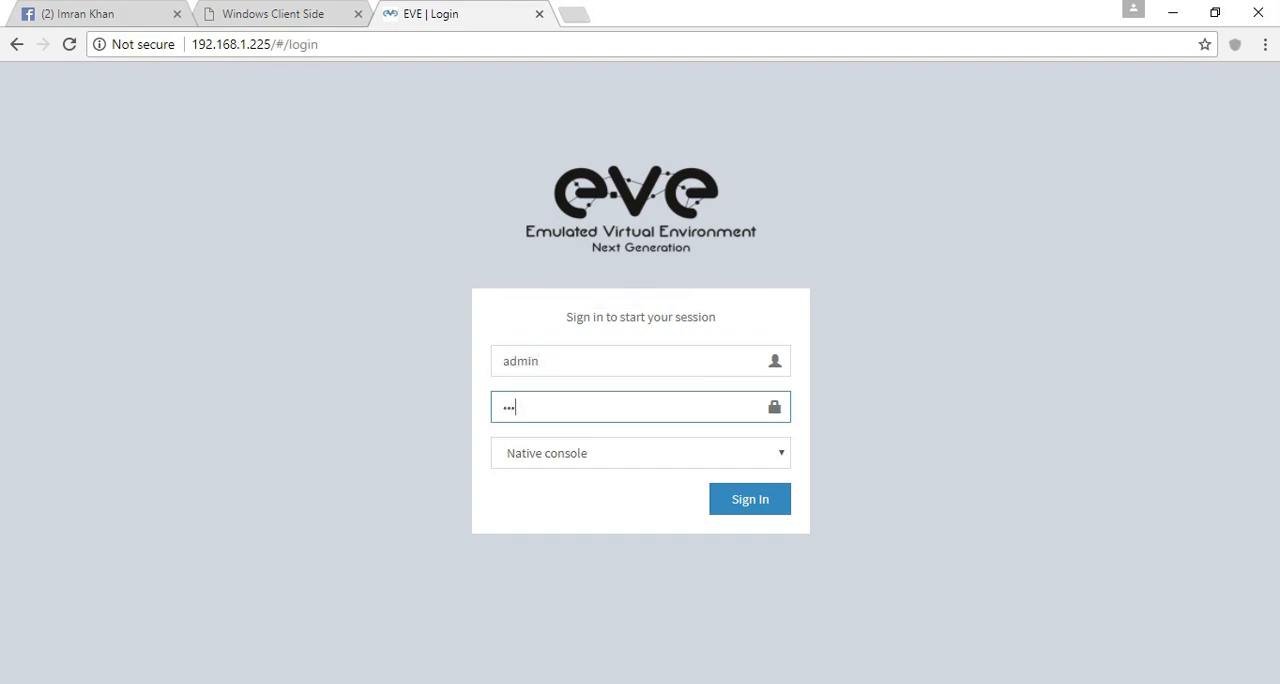
pyautogui.press('Return')
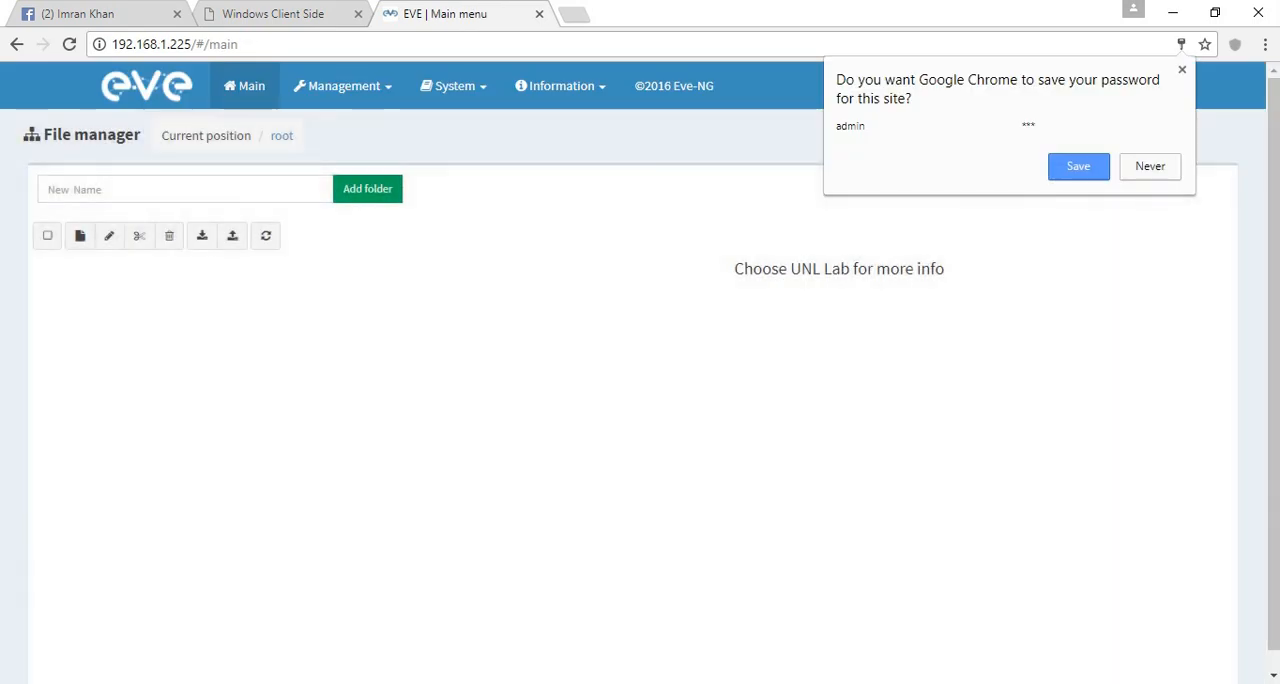
pyautogui.click(1079, 167)
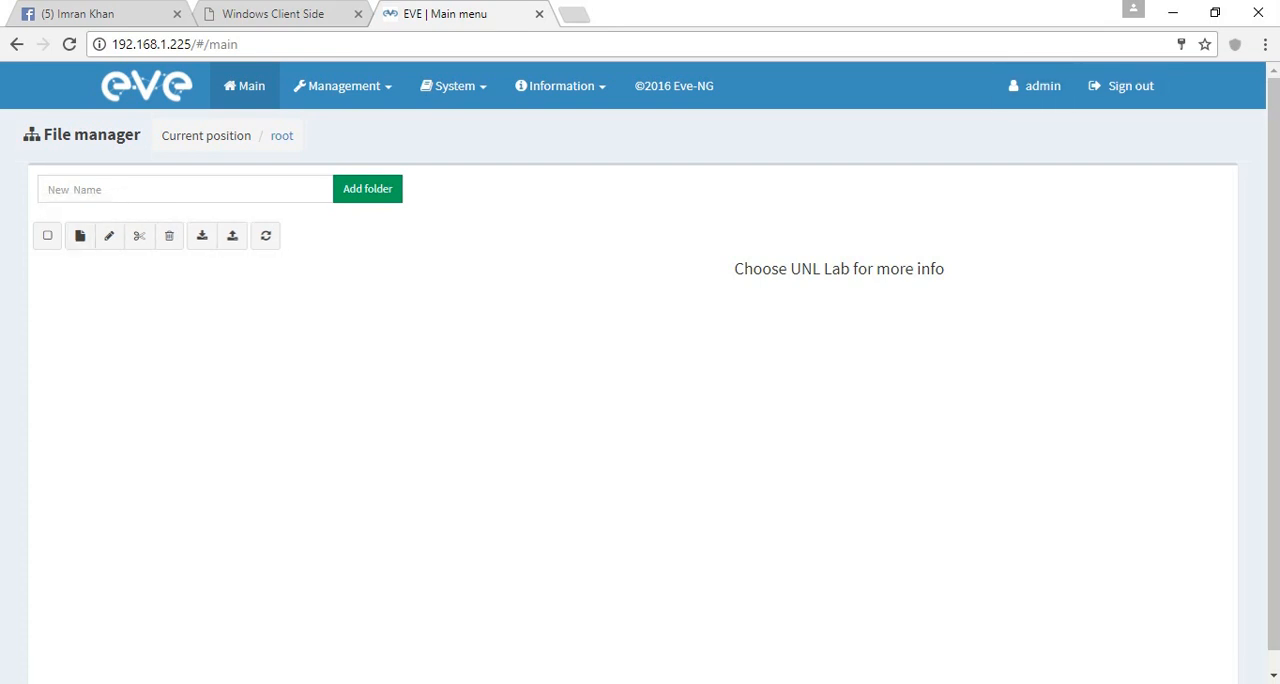
# - Start adding a new user in user management, entering the username, the password and the password confirmation
pyautogui.click(343, 86)
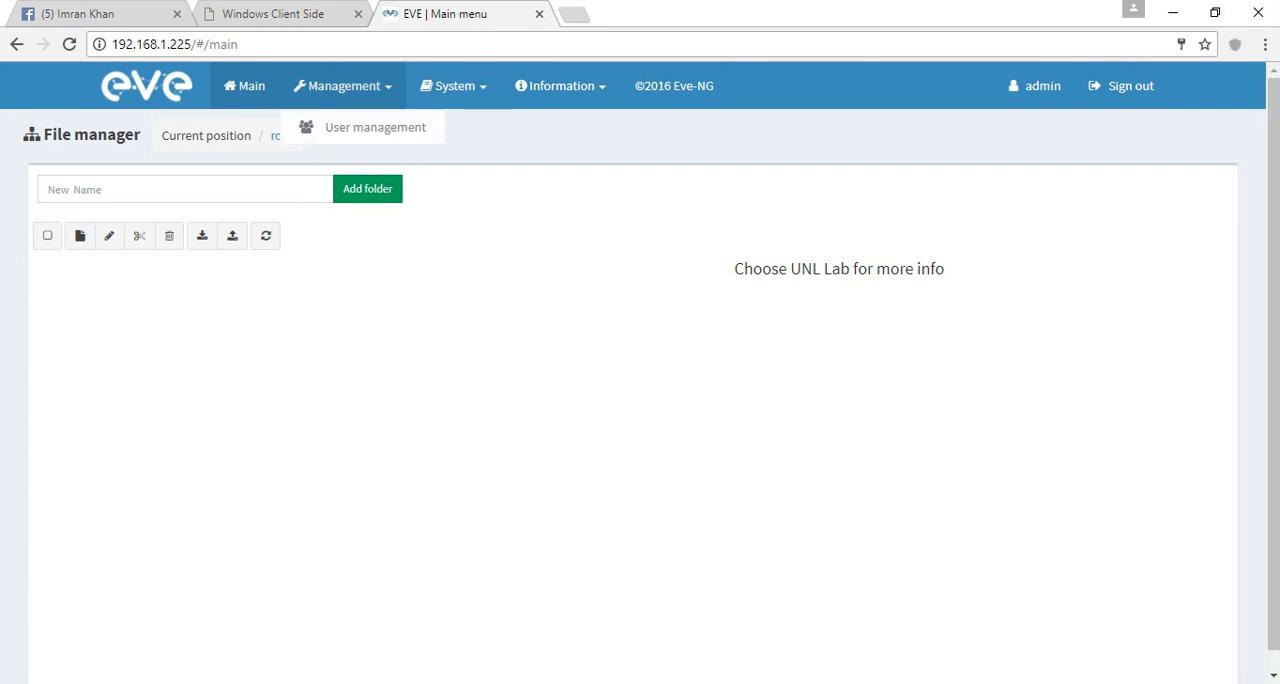
pyautogui.click(370, 127)
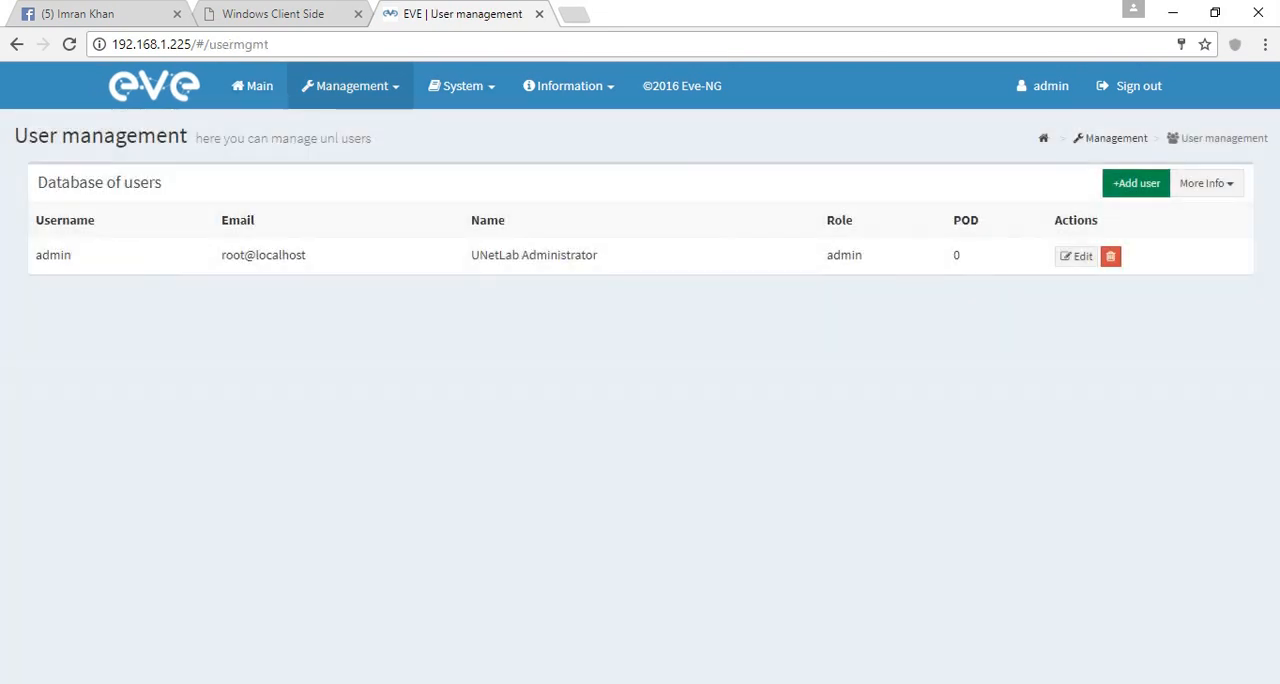
pyautogui.click(1136, 183)
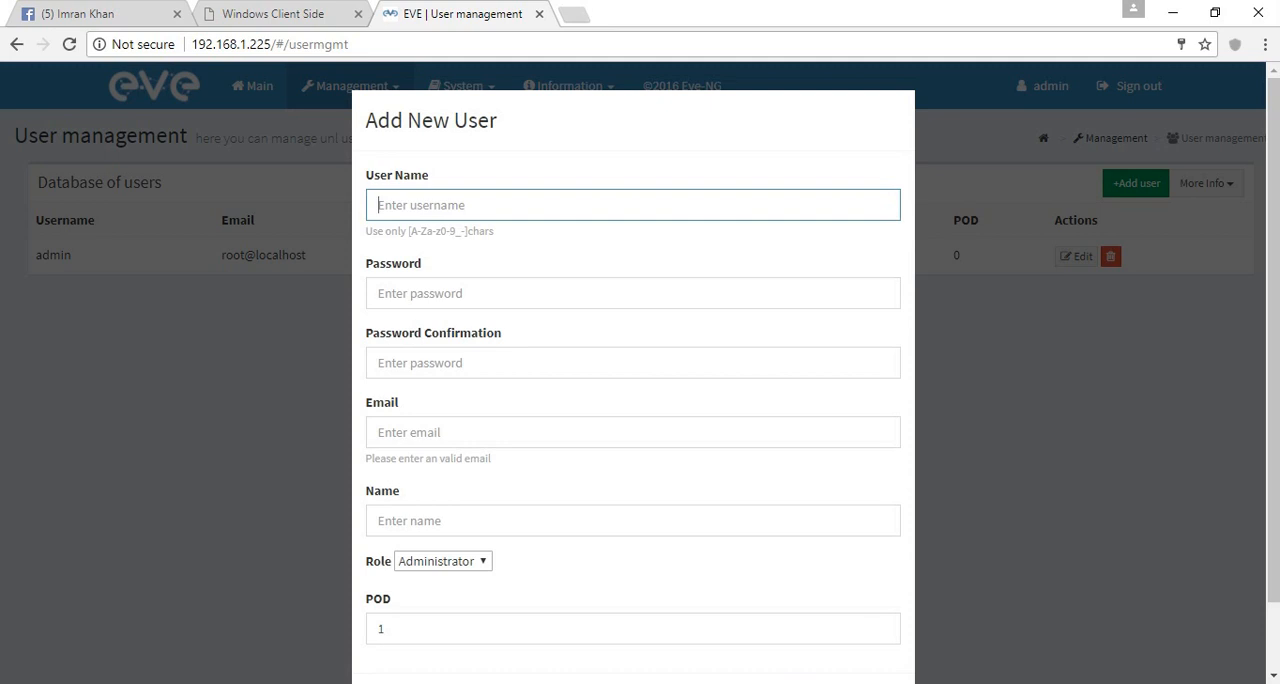
pyautogui.write('imran')
pyautogui.press('Tab')
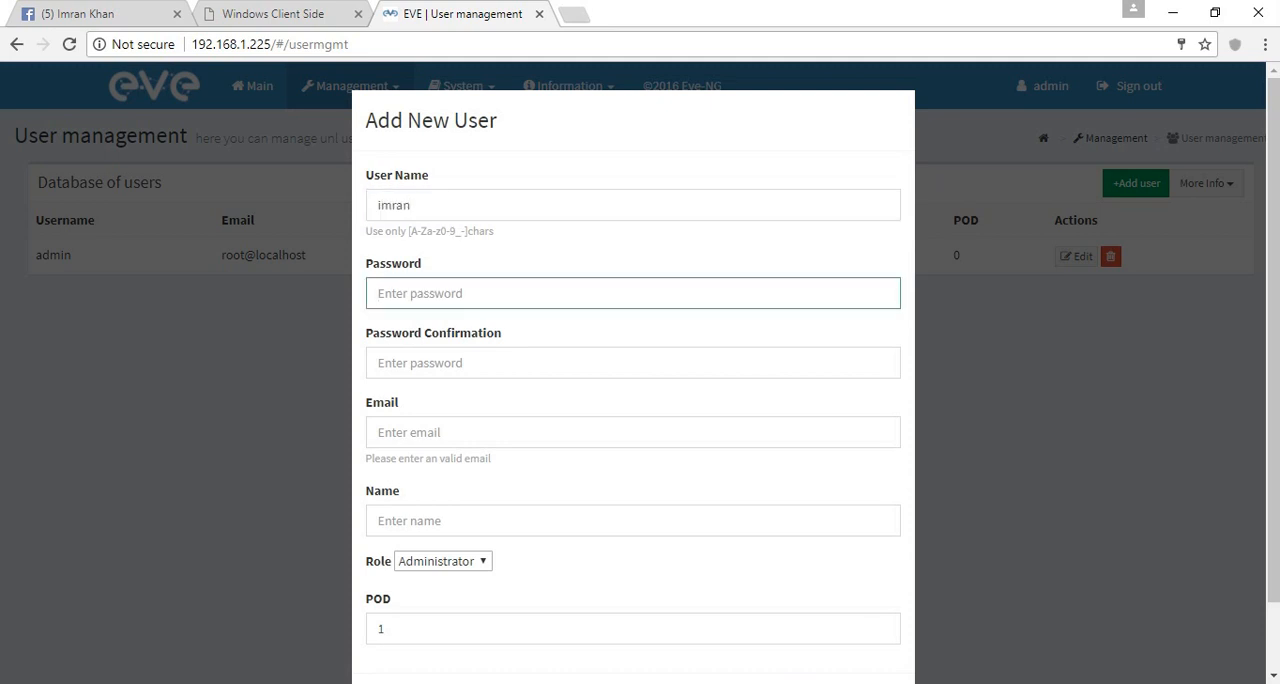
pyautogui.write('123')
pyautogui.press('Tab')
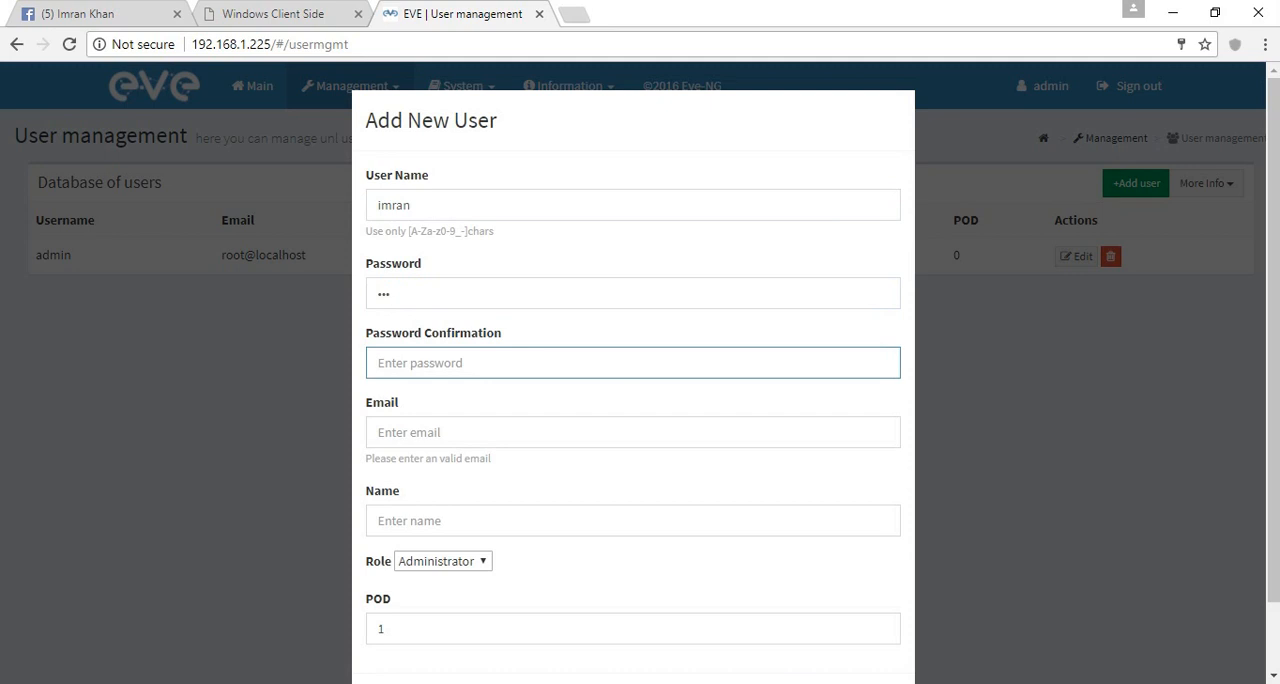
pyautogui.write('123')
pyautogui.press('Tab')
# - Fill in the new user's email and full name with the Administrator role, and dismiss the form without saving
pyautogui.write('imr')
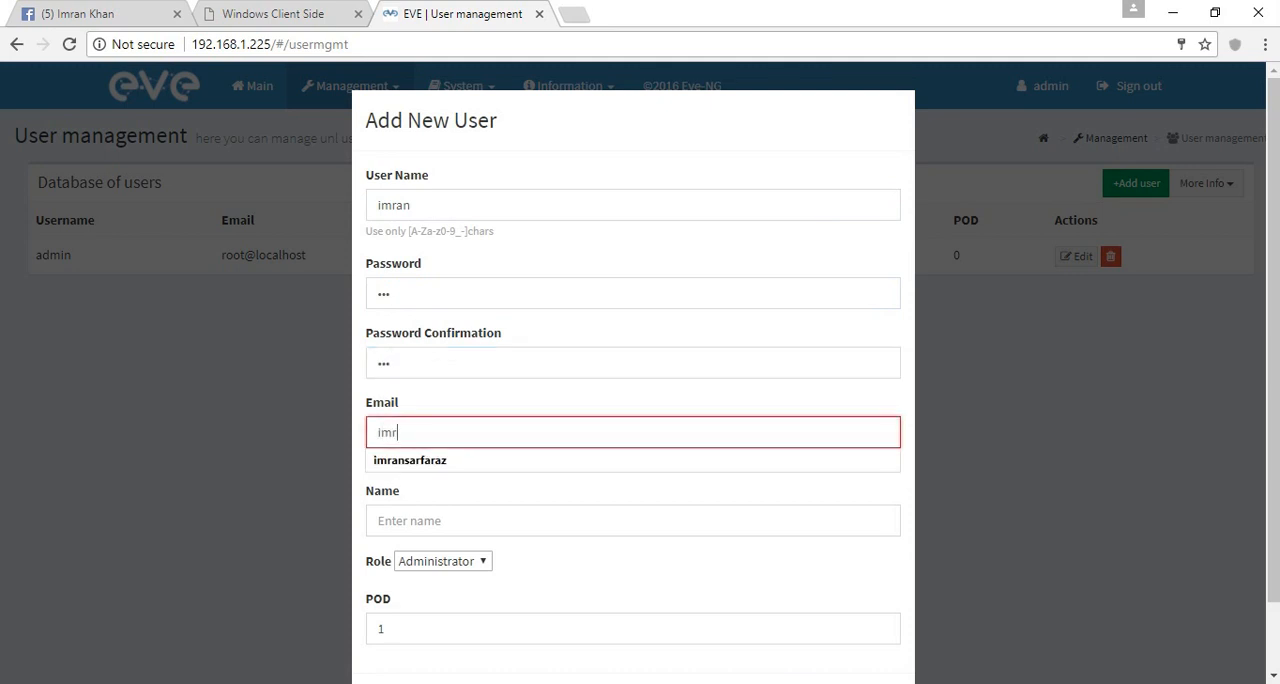
pyautogui.press('BackSpace')
pyautogui.press('BackSpace')
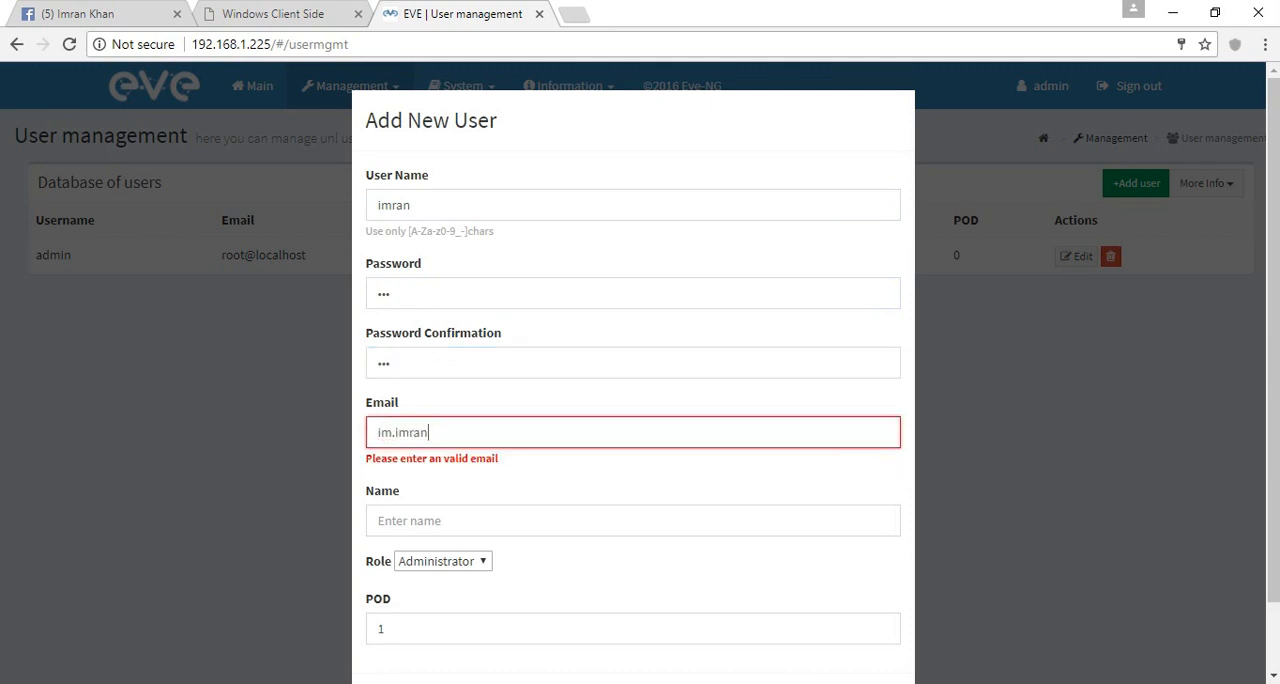
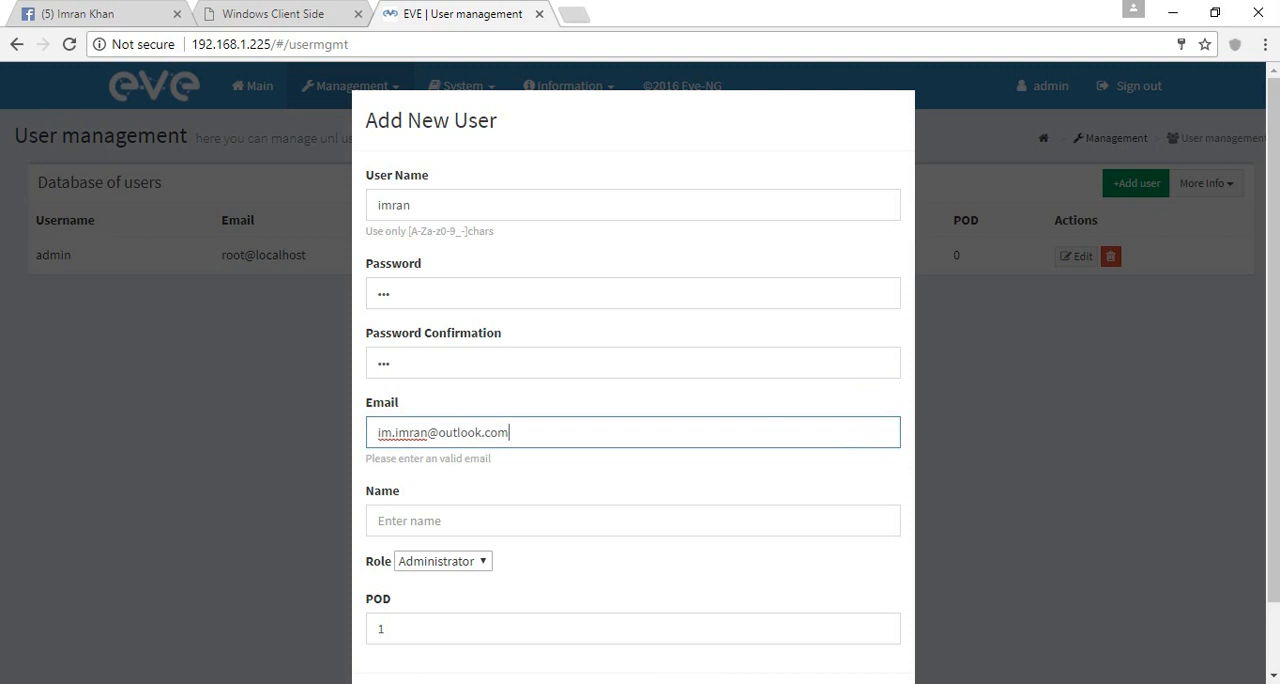
pyautogui.press('Tab')
pyautogui.write('imran')
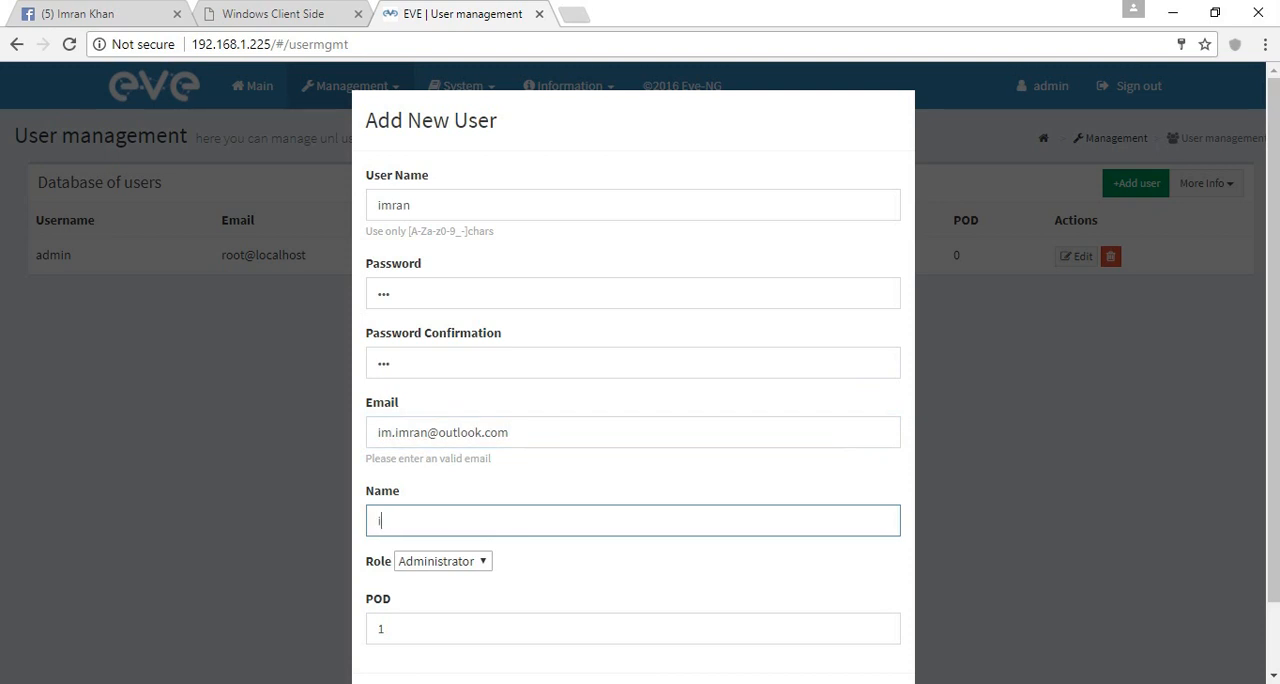
pyautogui.press('BackSpace')
pyautogui.press('BackSpace')
pyautogui.press('BackSpace')
pyautogui.press('BackSpace')
pyautogui.press('BackSpace')
pyautogui.press('BackSpace')
pyautogui.write('Imran kh')
pyautogui.write('n')
pyautogui.press('BackSpace')
pyautogui.write('an')
pyautogui.click(443, 561)
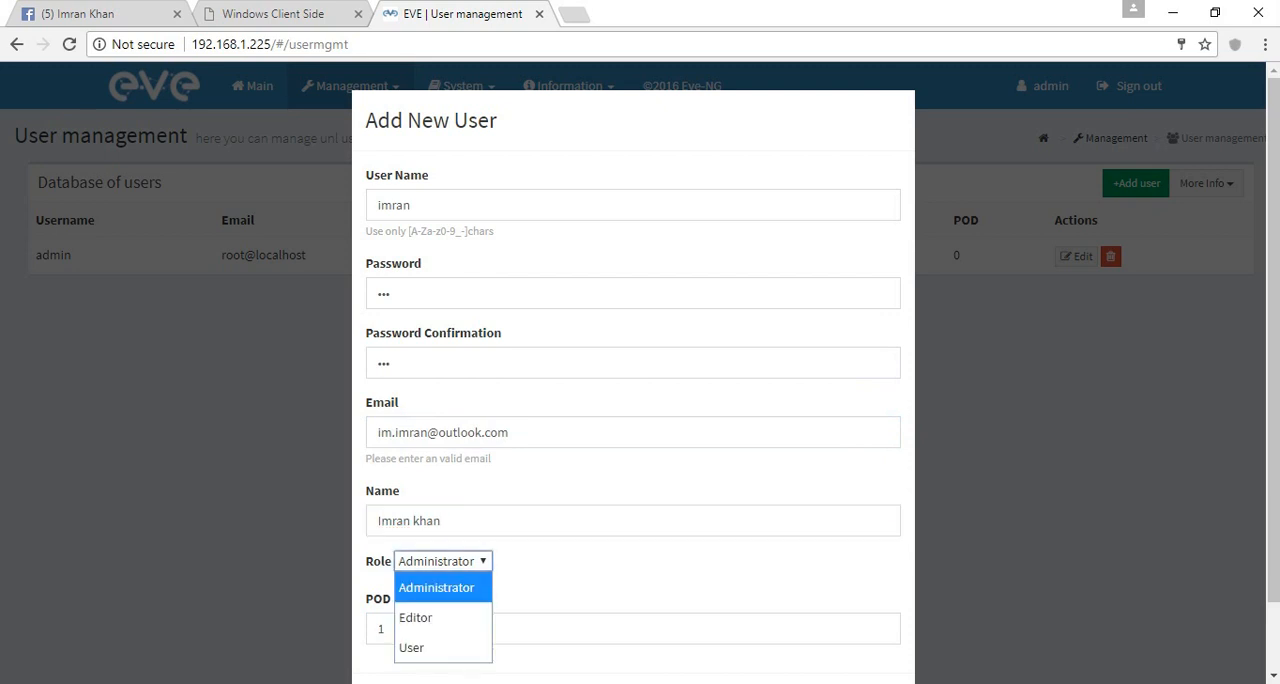
pyautogui.click(437, 588)
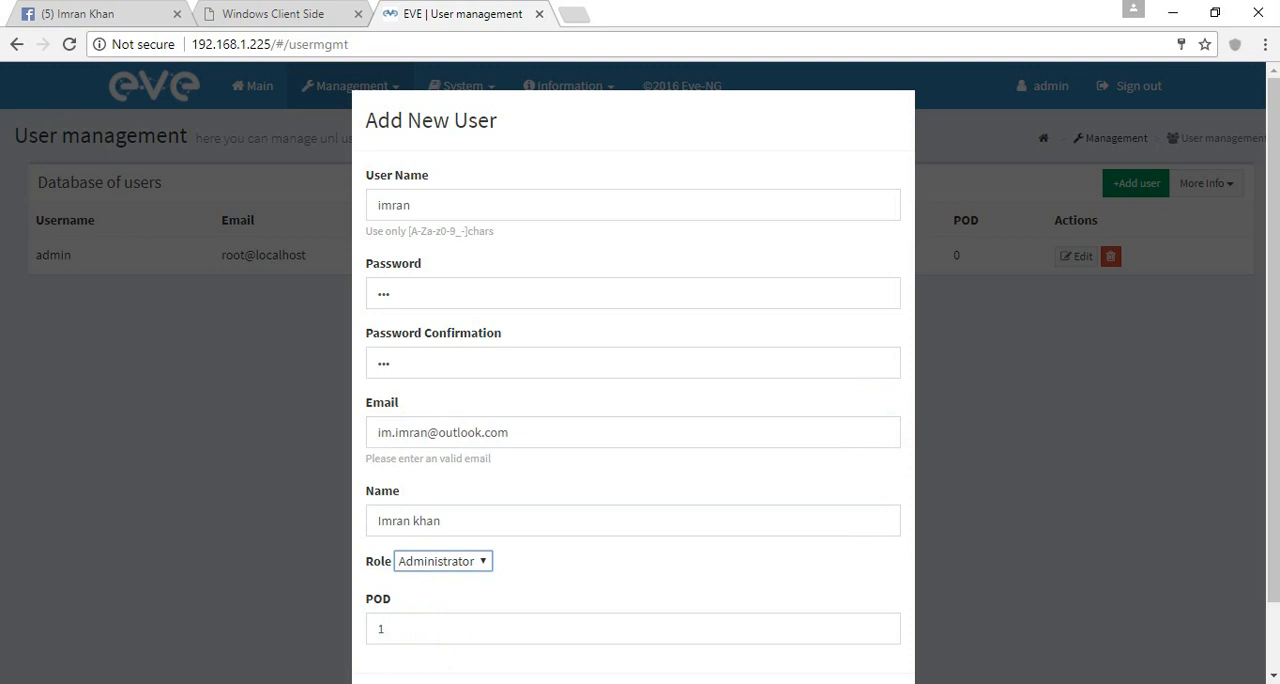
pyautogui.press('Escape')
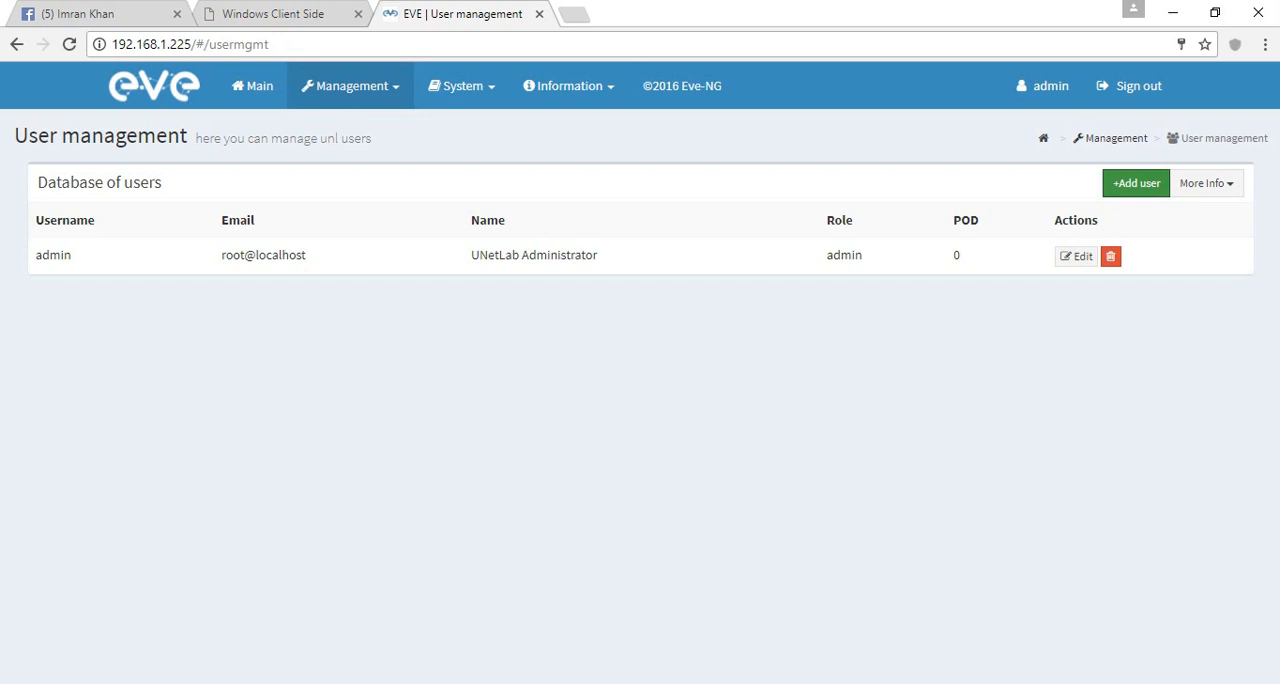
# - Start a new lab in the file manager, naming it Test Lab 1 and entering the author's full name
pyautogui.click(252, 86)
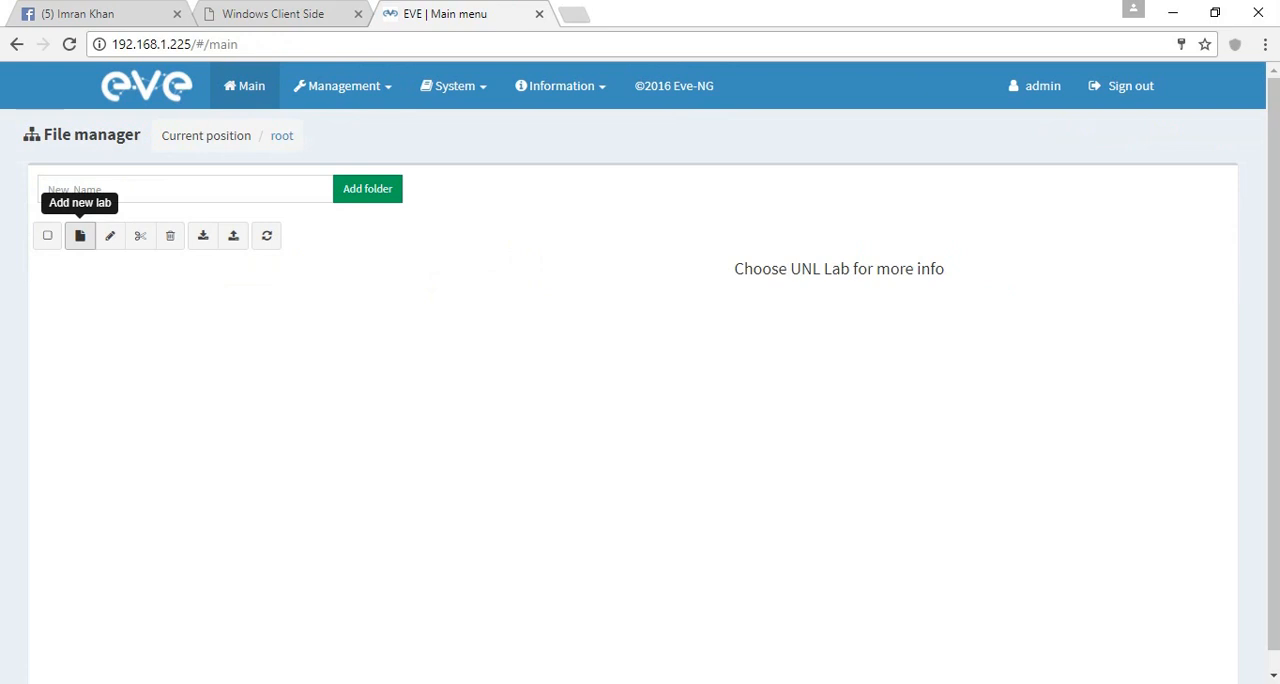
pyautogui.click(80, 236)
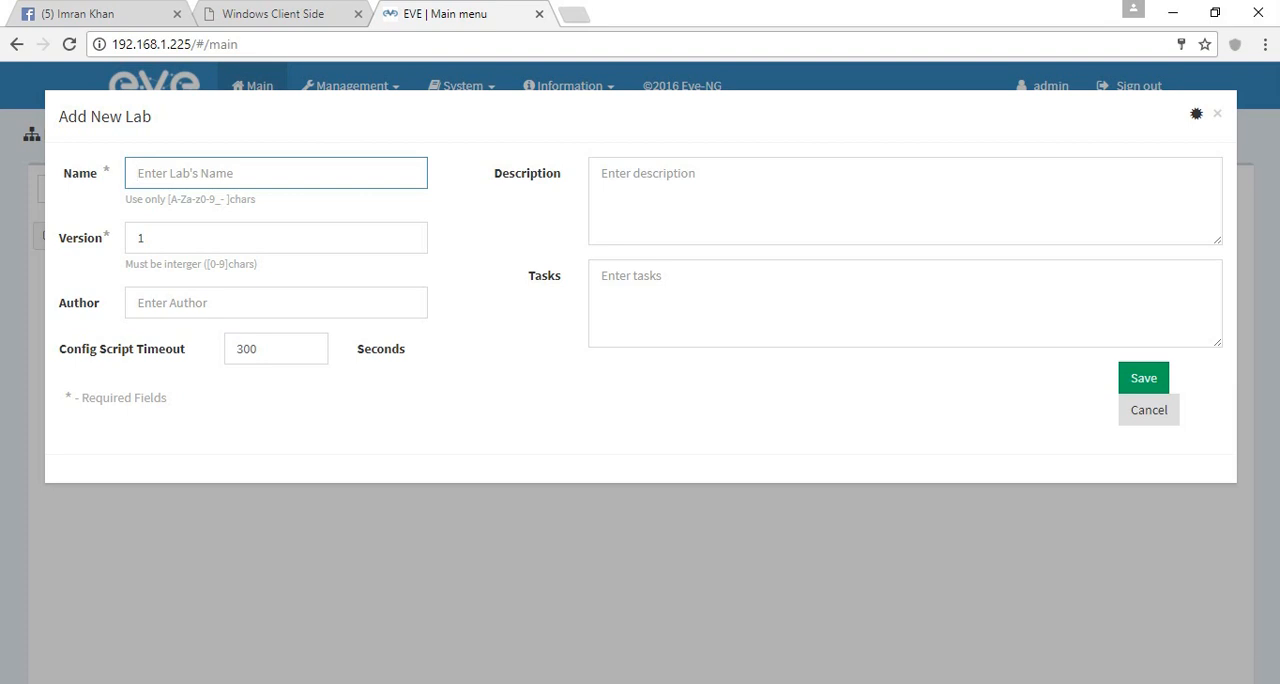
pyautogui.write('Test Lab 1')
pyautogui.click(220, 303)
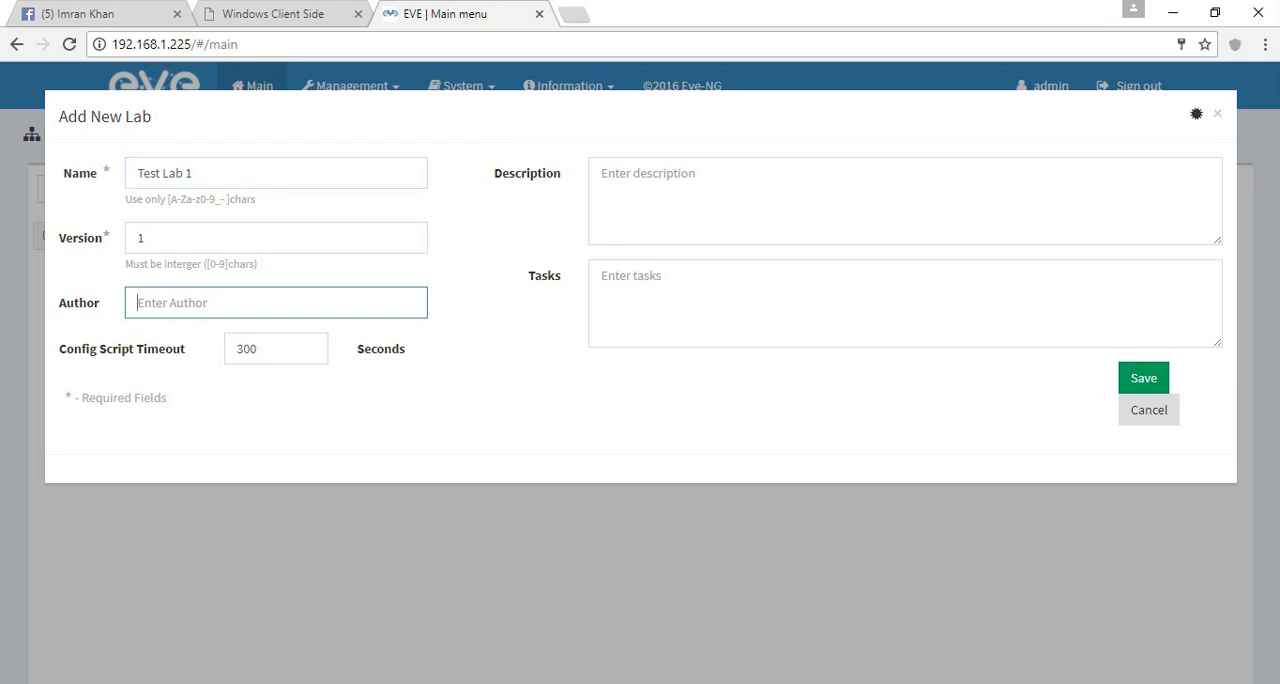
pyautogui.write('Imran Khan')
# - Set the new lab's description to "This is test lab for recording"
pyautogui.click(700, 195)
pyautogui.write('This')
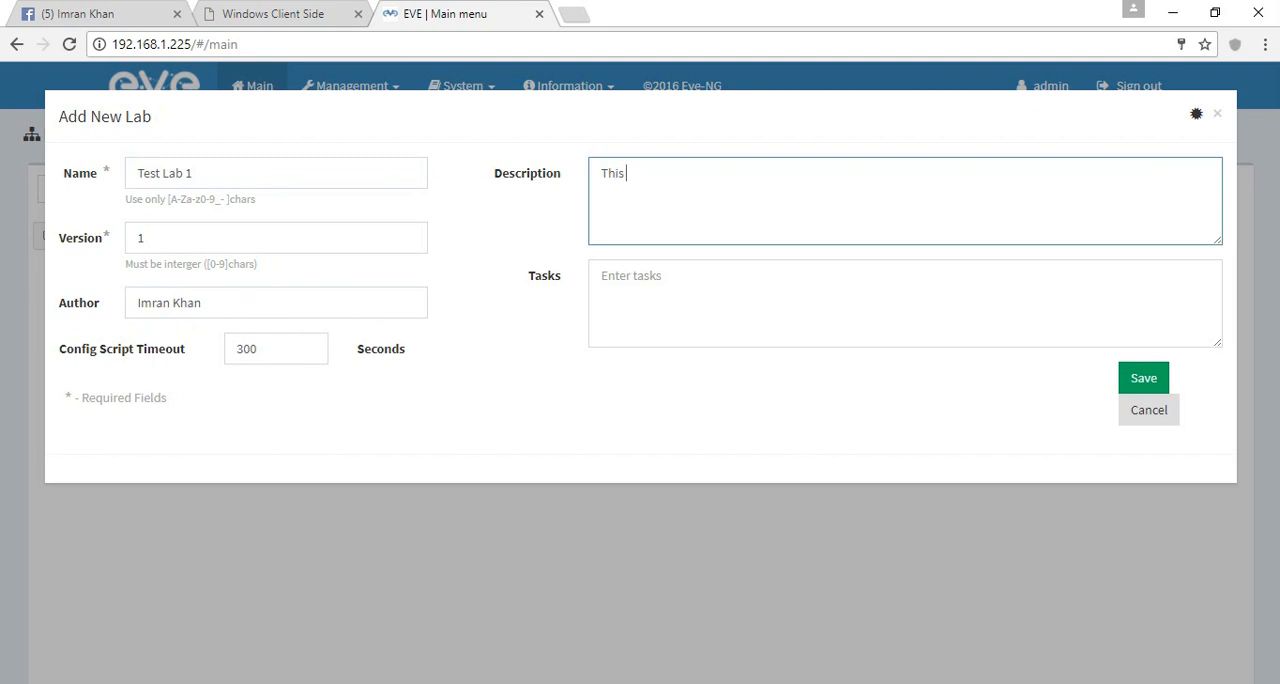
pyautogui.write(' is test lab for recording')
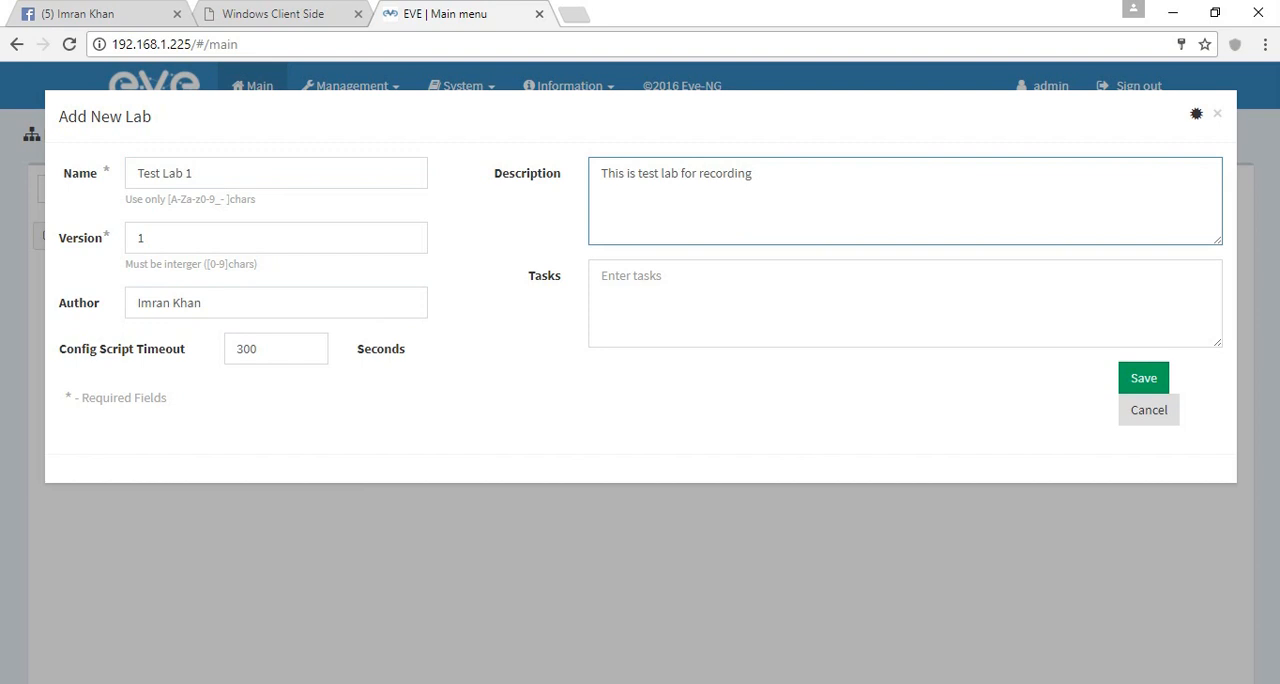
pyautogui.press('Tab')
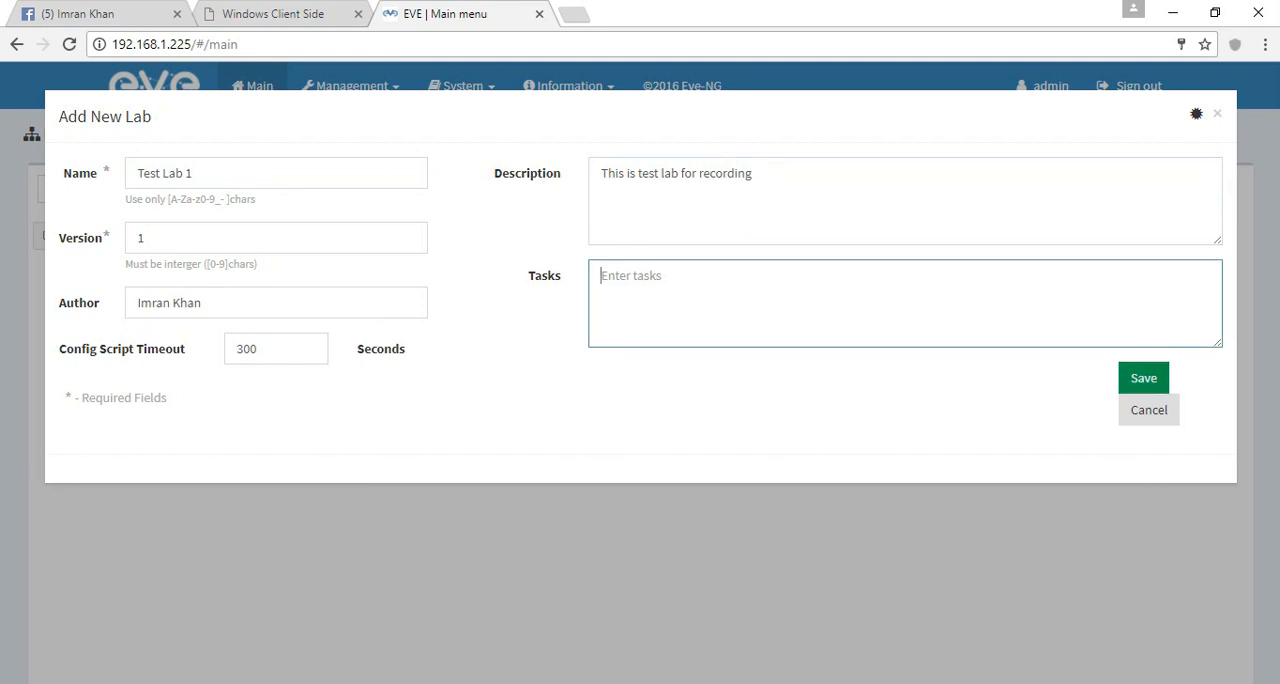
# - Save the new lab, open Test Lab 1 from the file manager and accept the privacy policy
pyautogui.click(1144, 378)
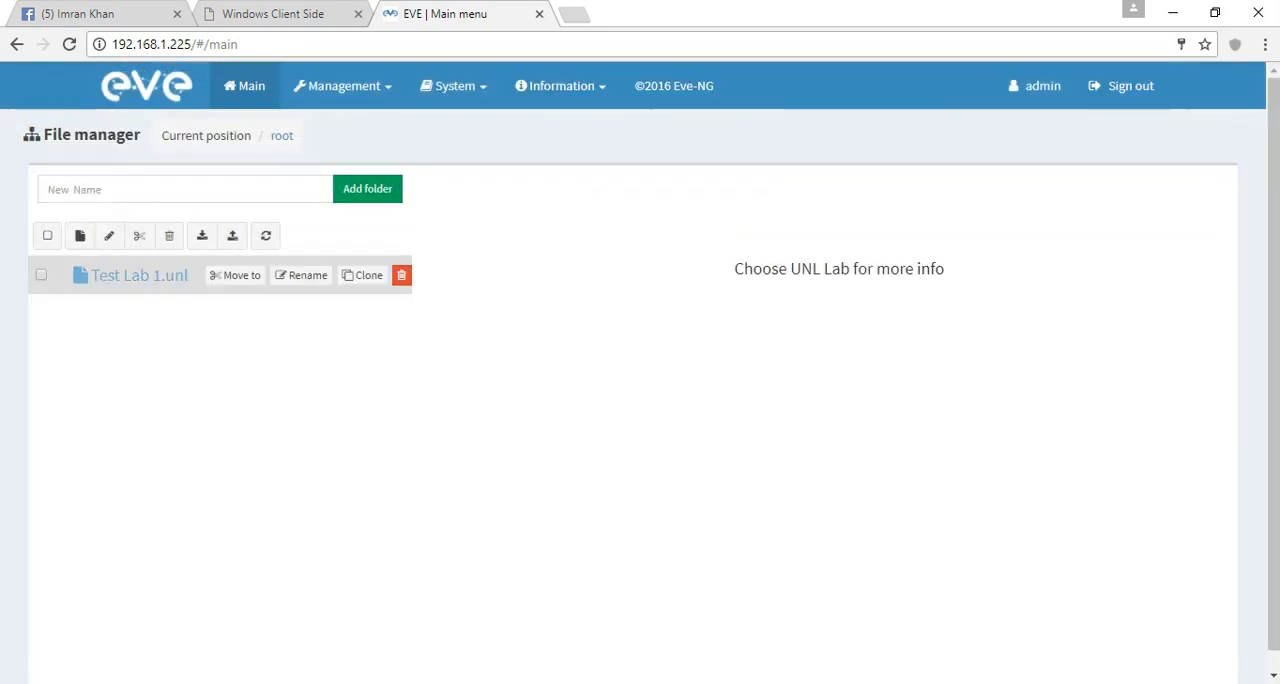
pyautogui.click(139, 275)
pyautogui.scroll(-1, 139, 275)
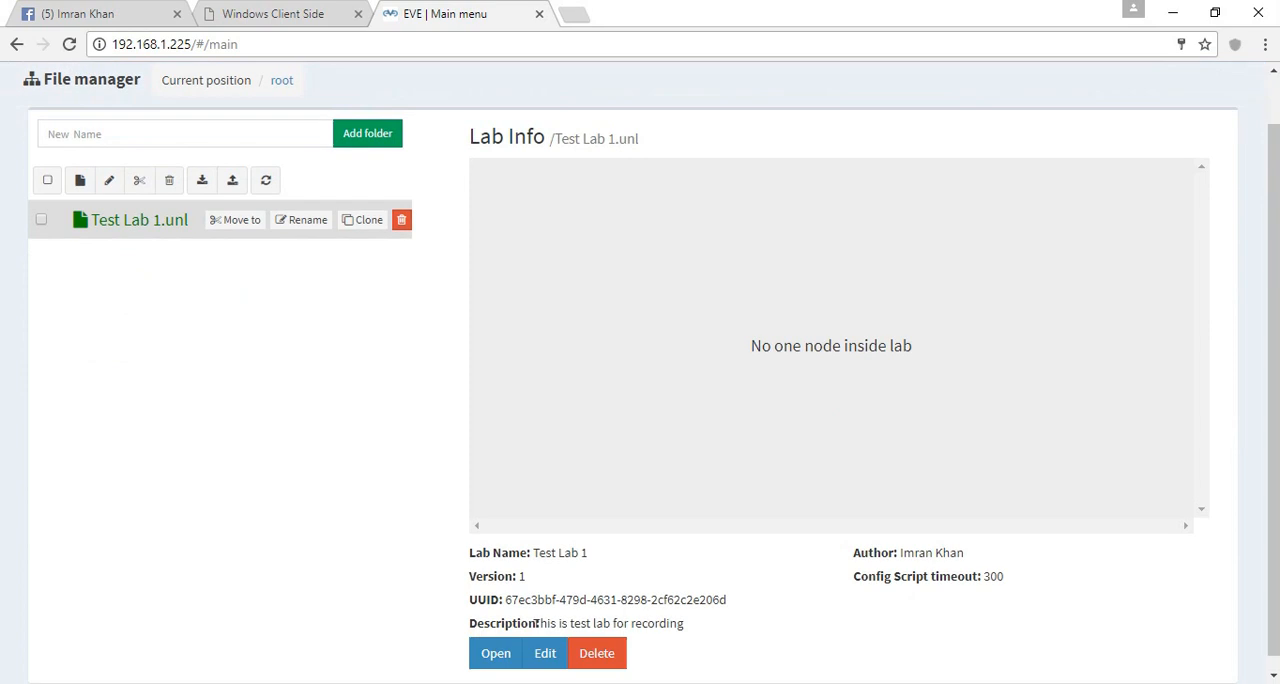
pyautogui.click(496, 640)
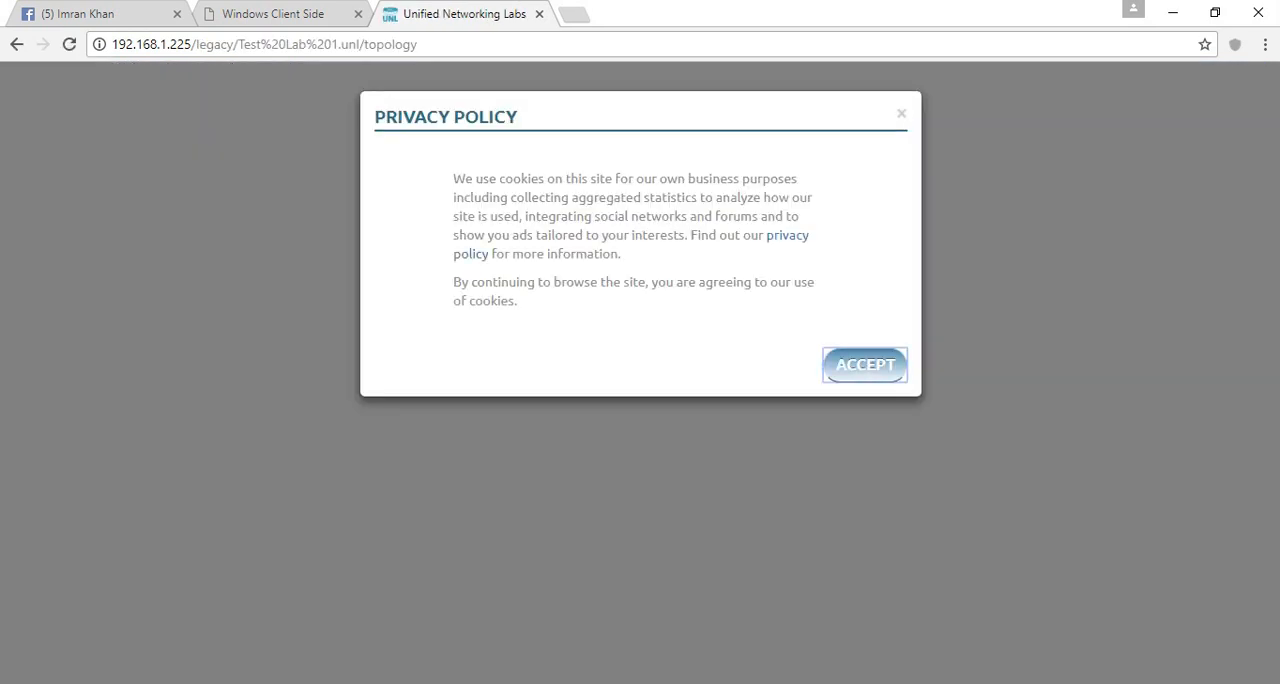
pyautogui.click(865, 364)
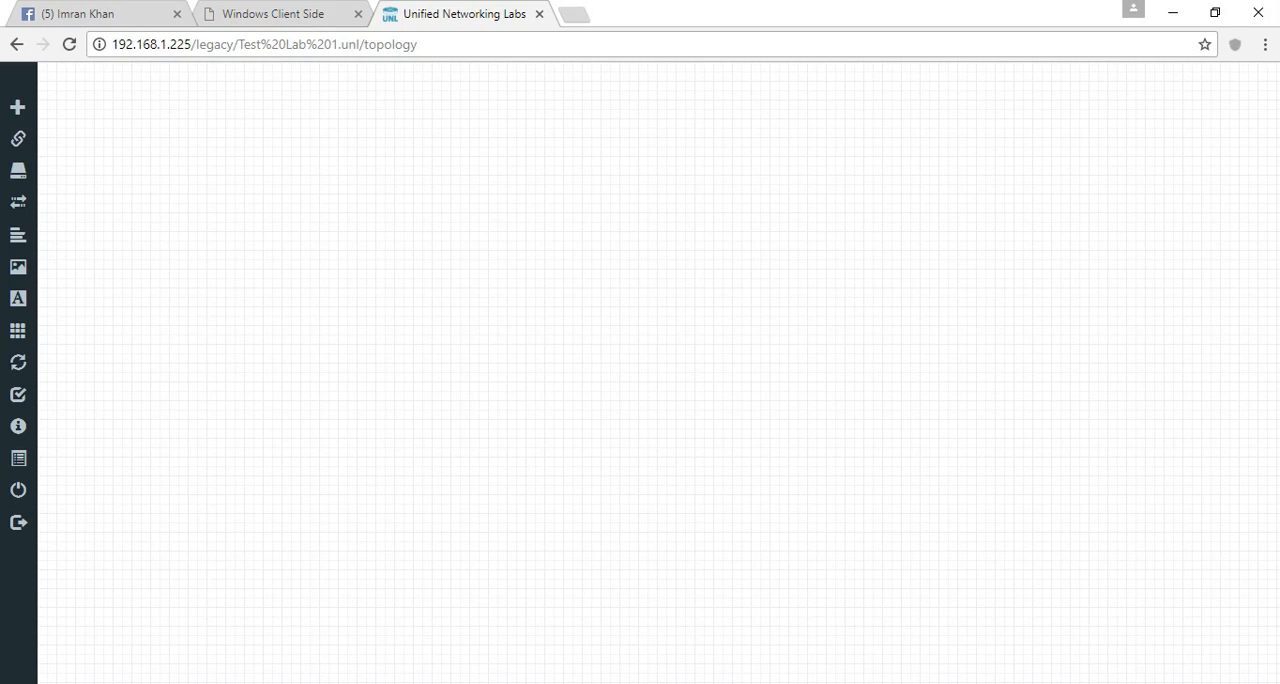
pyautogui.rightClick(405, 187)
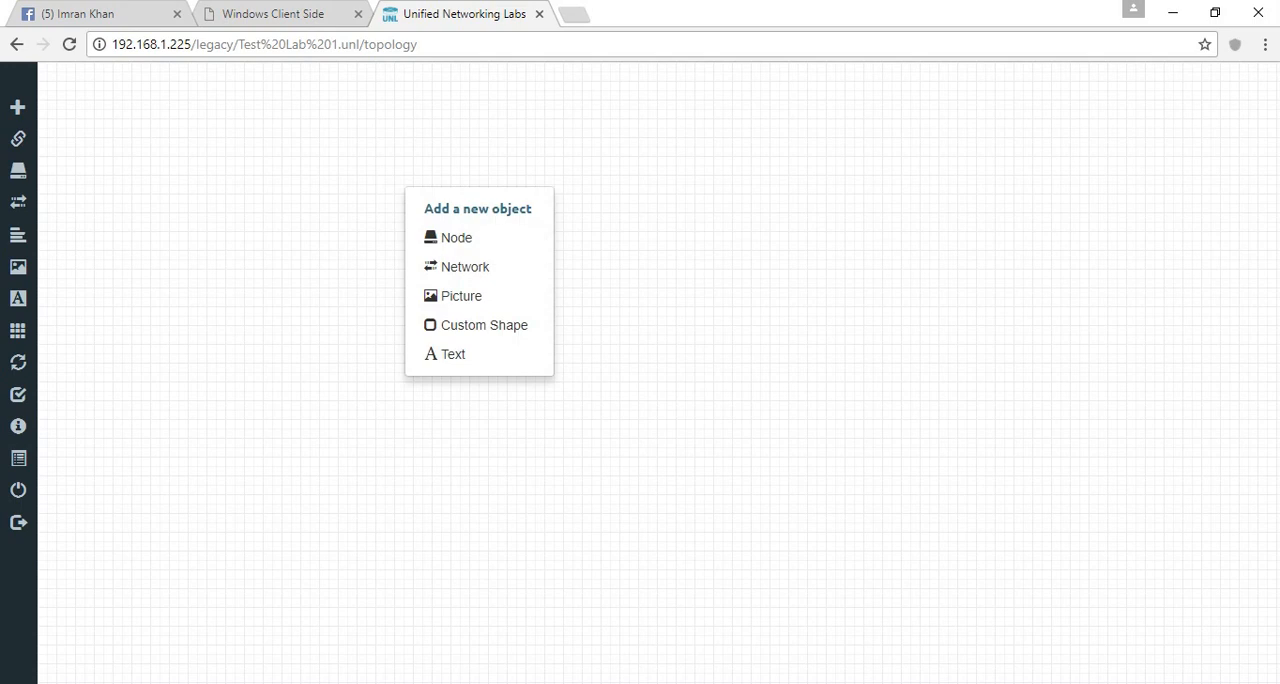
pyautogui.click(455, 237)
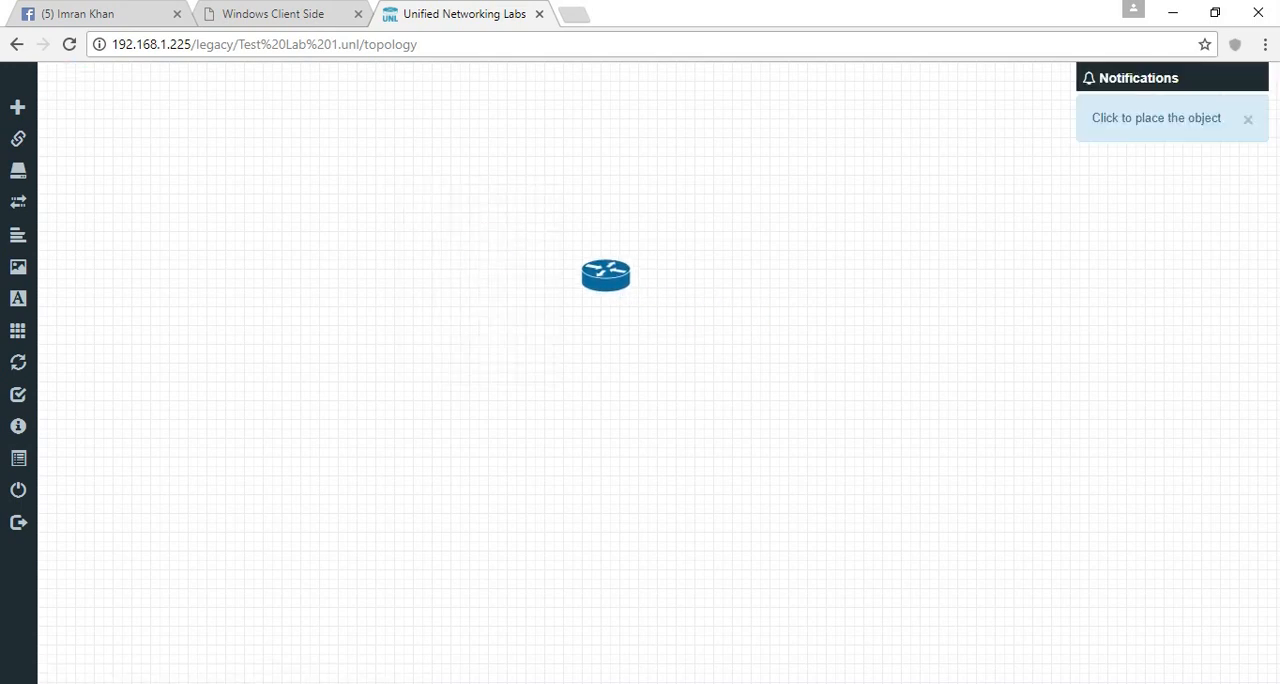
pyautogui.click(605, 275)
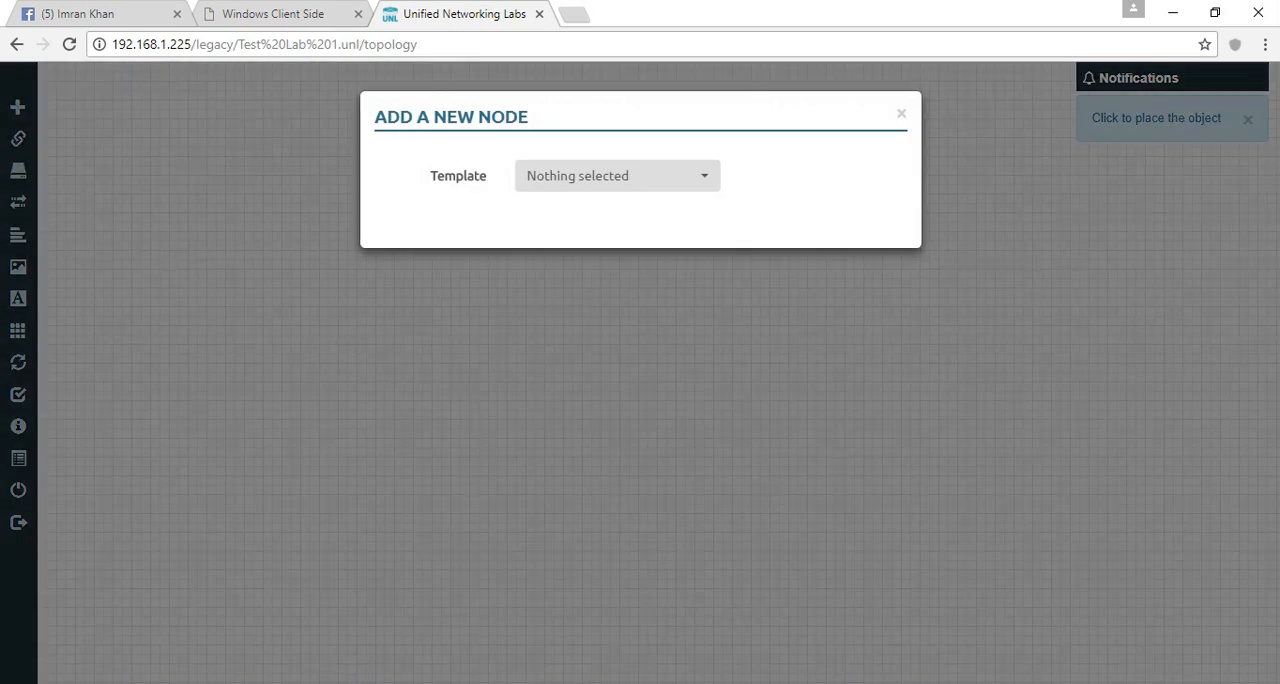
pyautogui.click(902, 114)
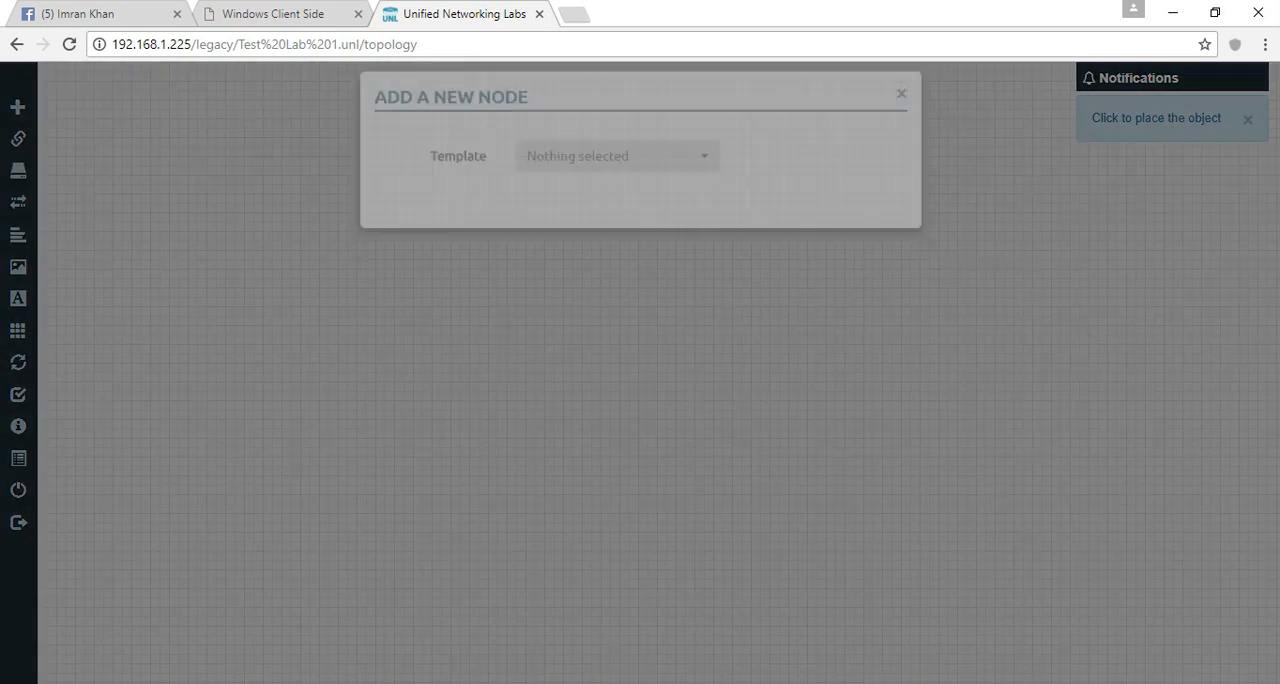
# - Place a new node on the topology canvas and choose the Cisco IOS 7206VXR (Dynamips) template for it
pyautogui.rightClick(730, 252)
pyautogui.click(785, 302)
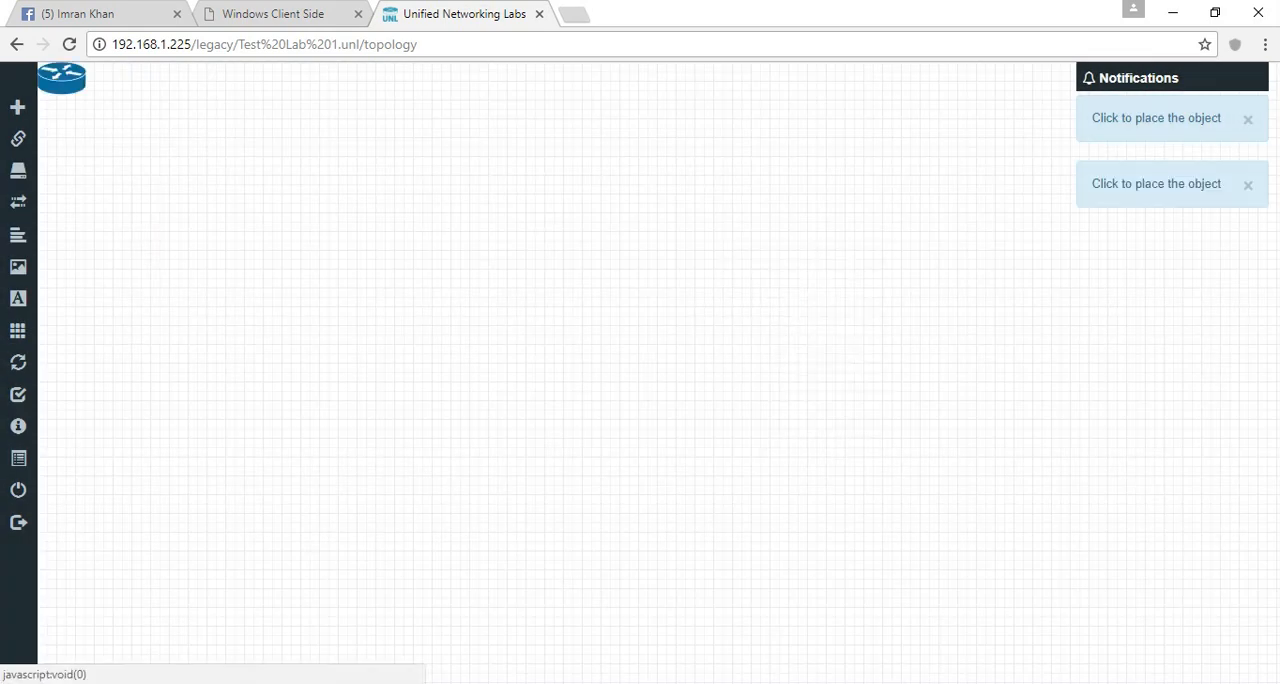
pyautogui.click(656, 292)
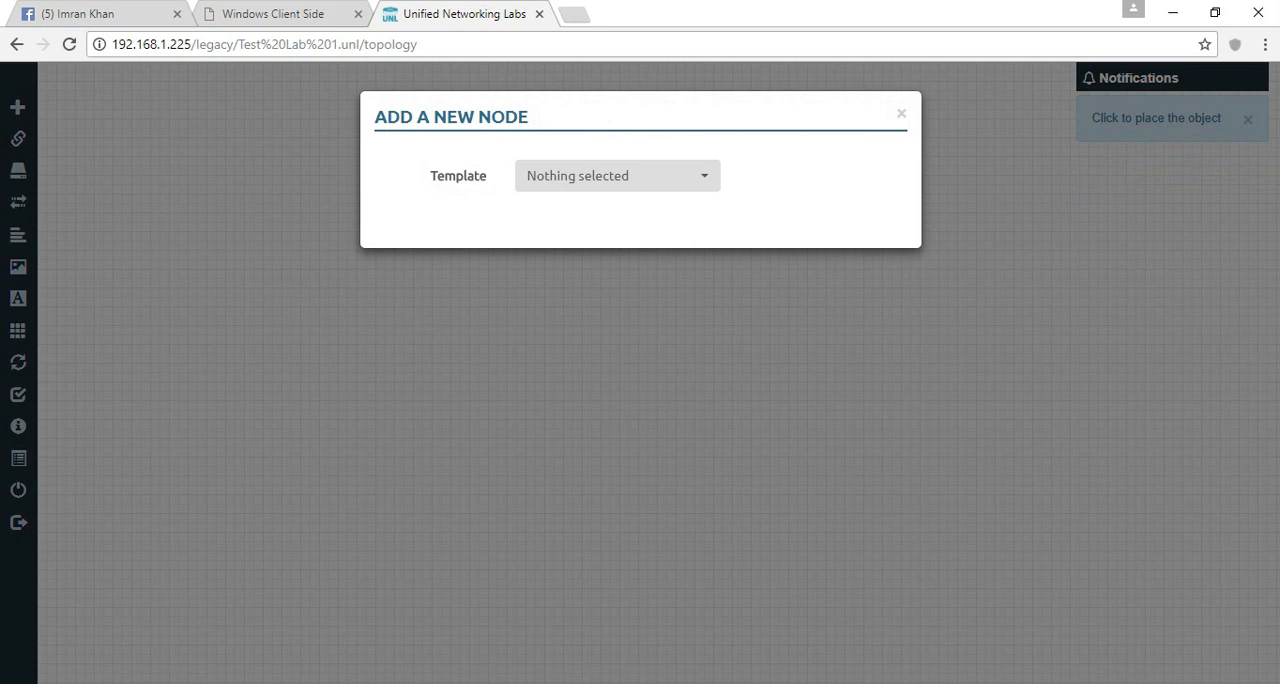
pyautogui.click(617, 176)
pyautogui.write('72')
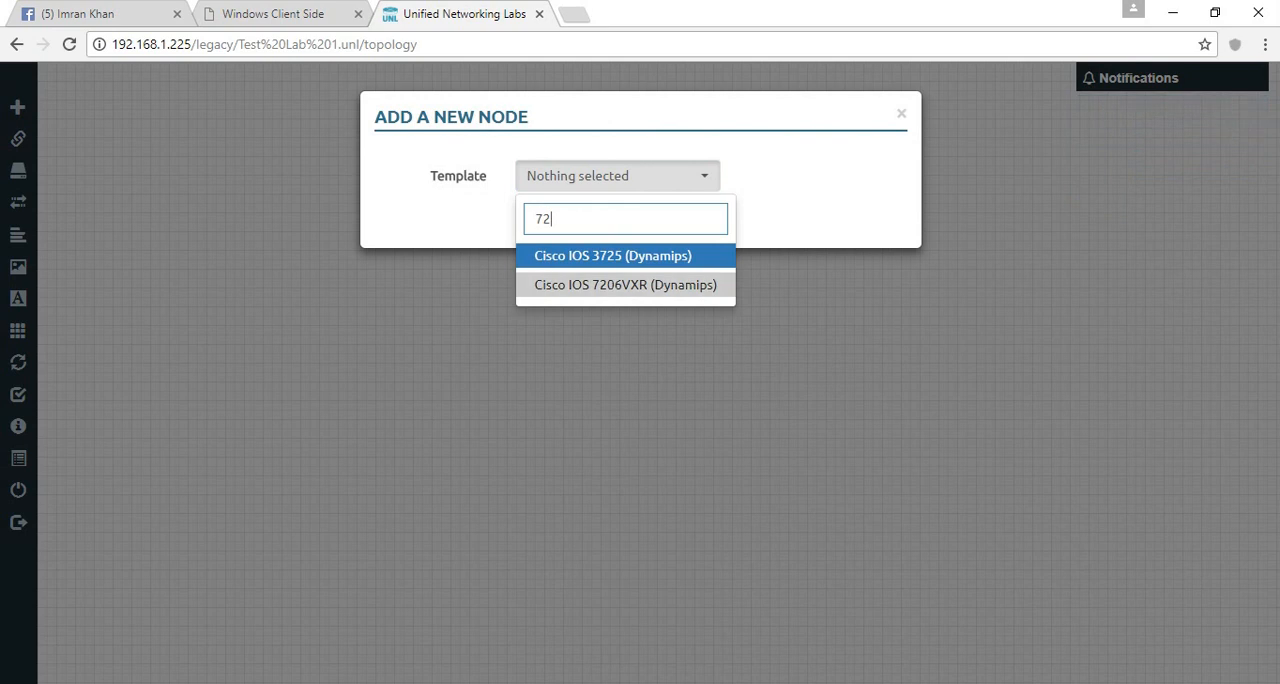
pyautogui.click(600, 285)
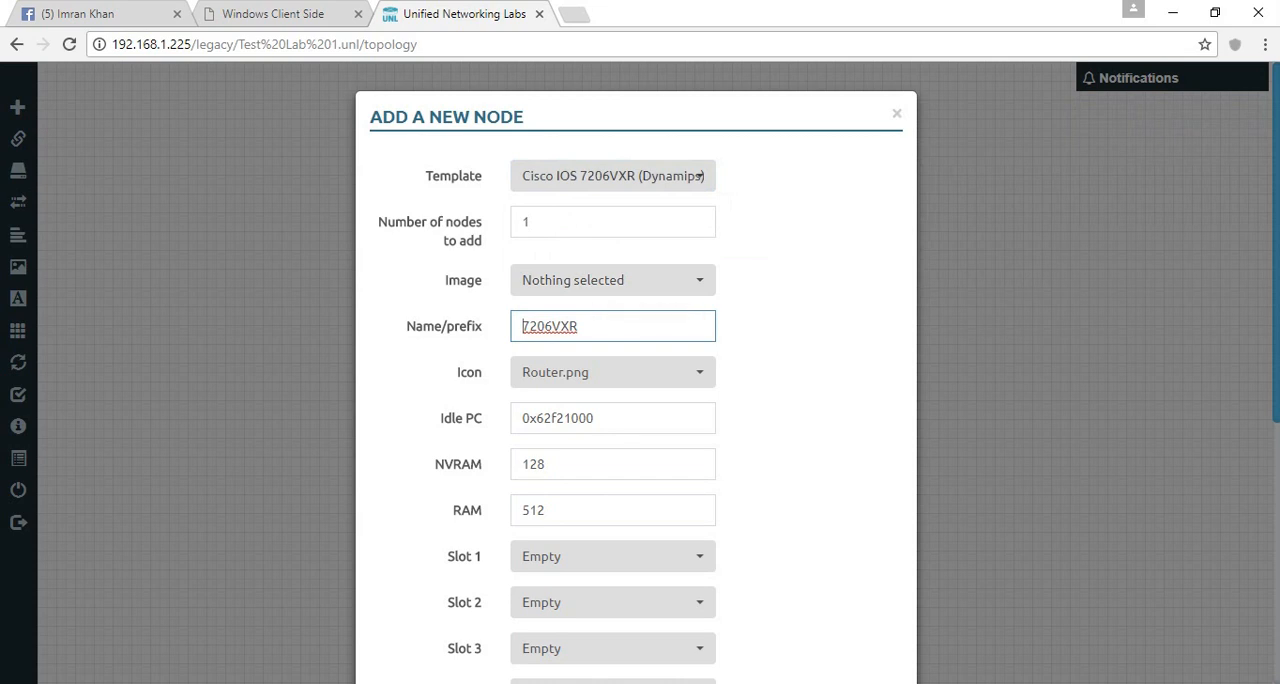
# - Try the Cisco ASA, Fortinet FortiGate and Palo Alto VM-100 Firewall templates in turn for the new node
pyautogui.click(700, 176)
pyautogui.write('asa')
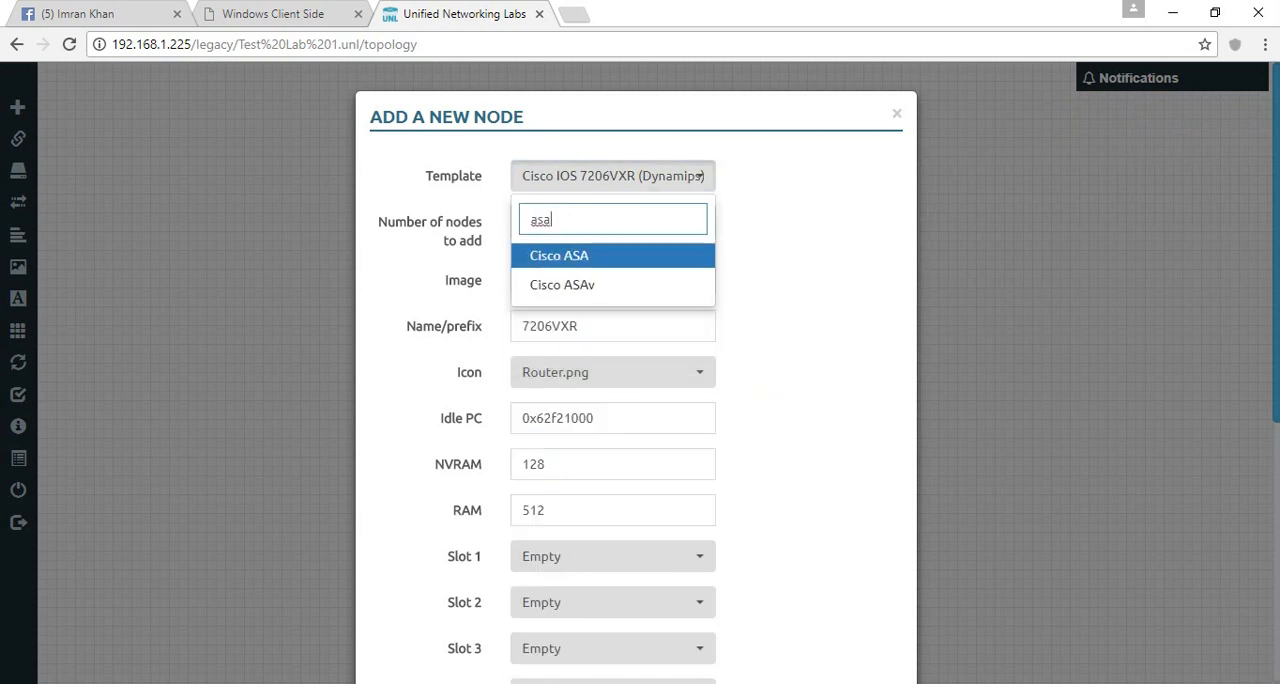
pyautogui.press('Return')
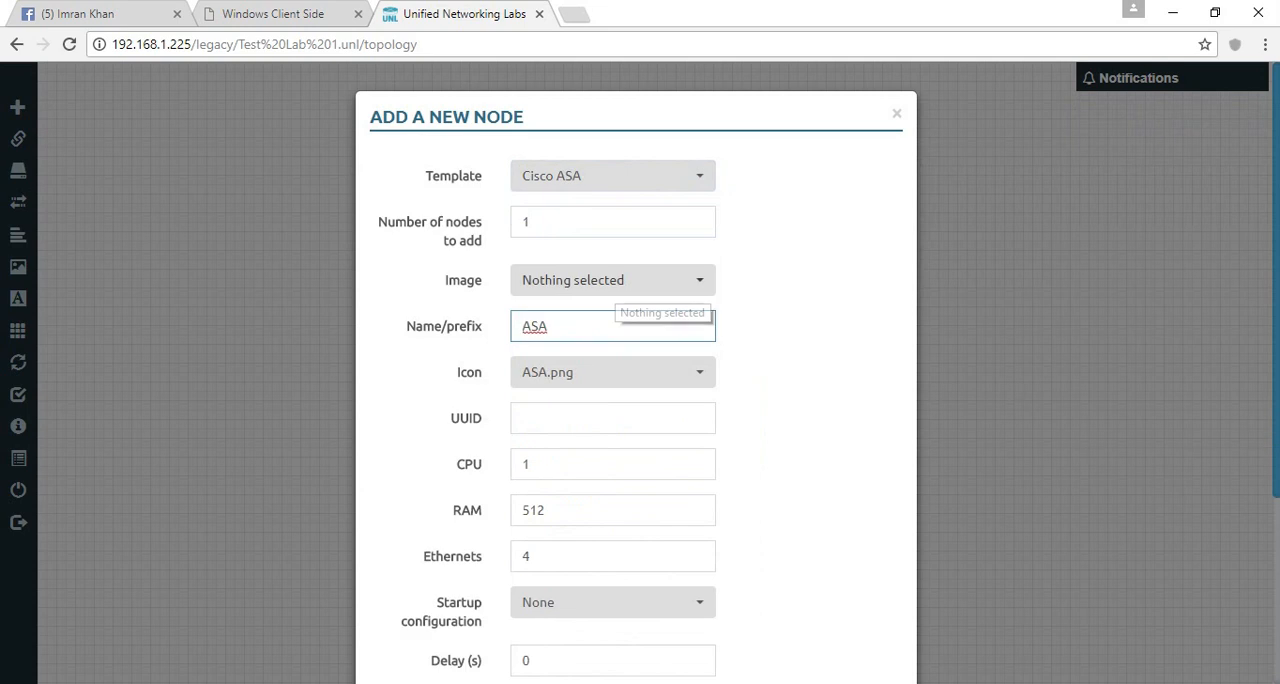
pyautogui.click(700, 176)
pyautogui.write('For')
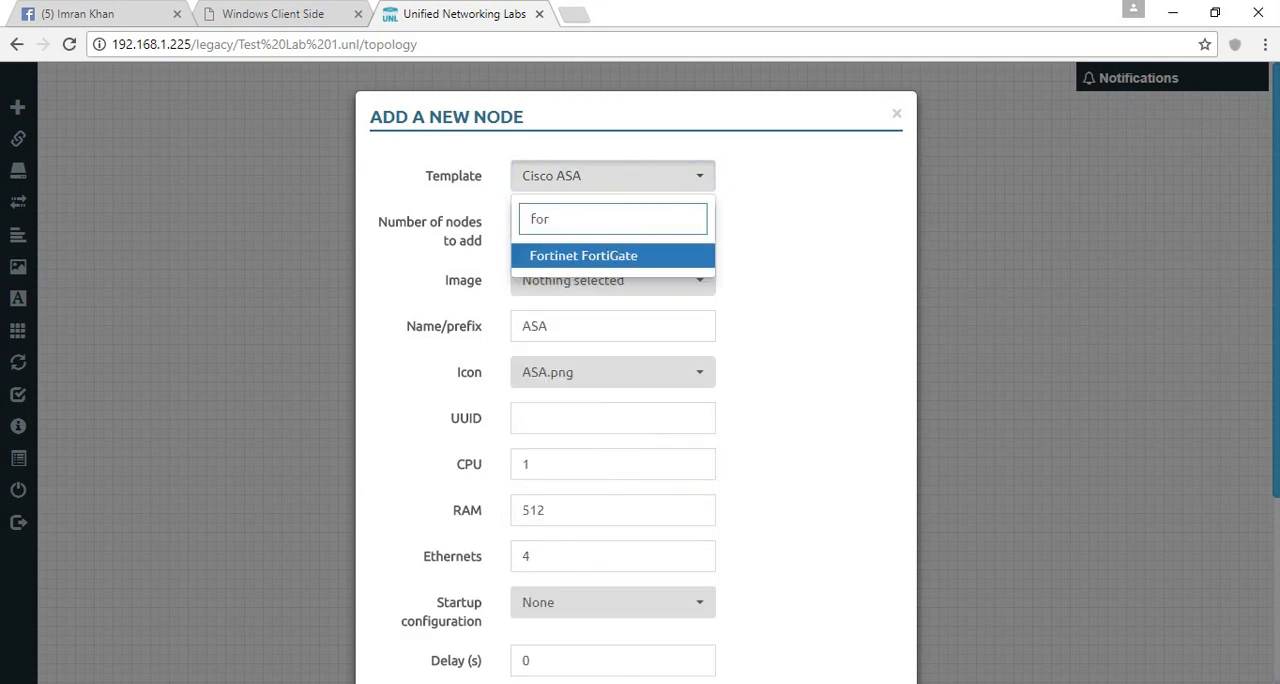
pyautogui.press('Return')
pyautogui.click(613, 176)
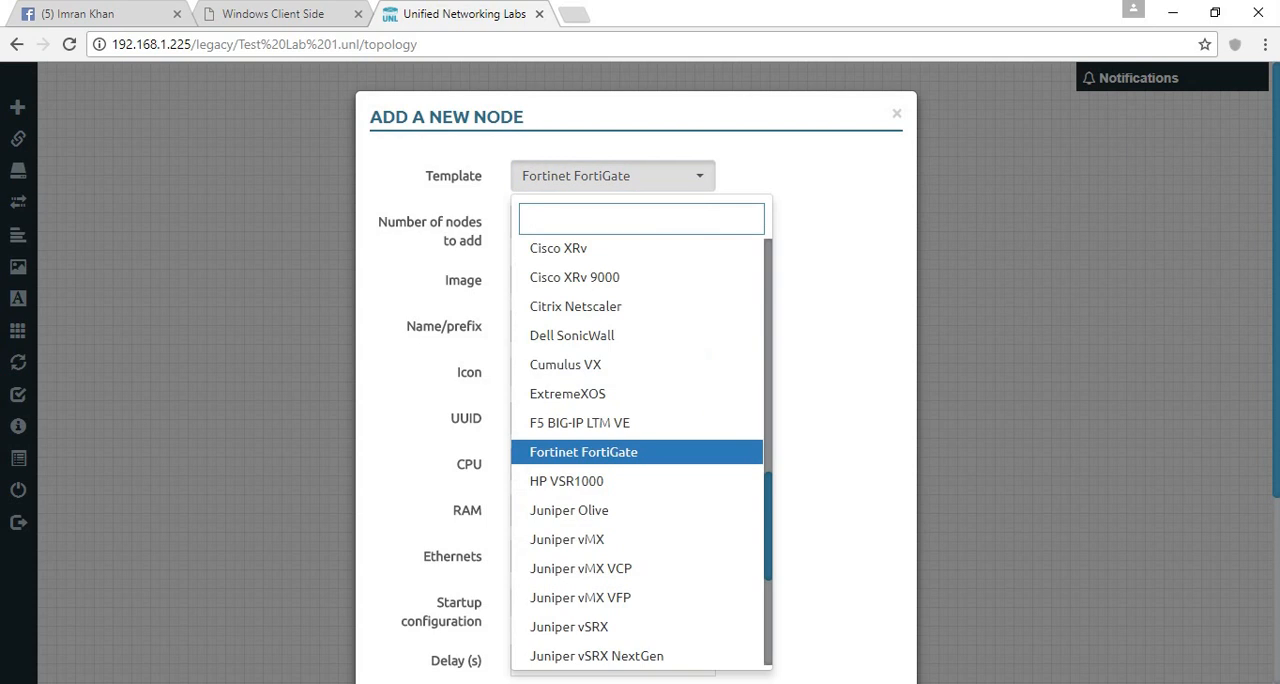
pyautogui.write('pa')
pyautogui.click(607, 285)
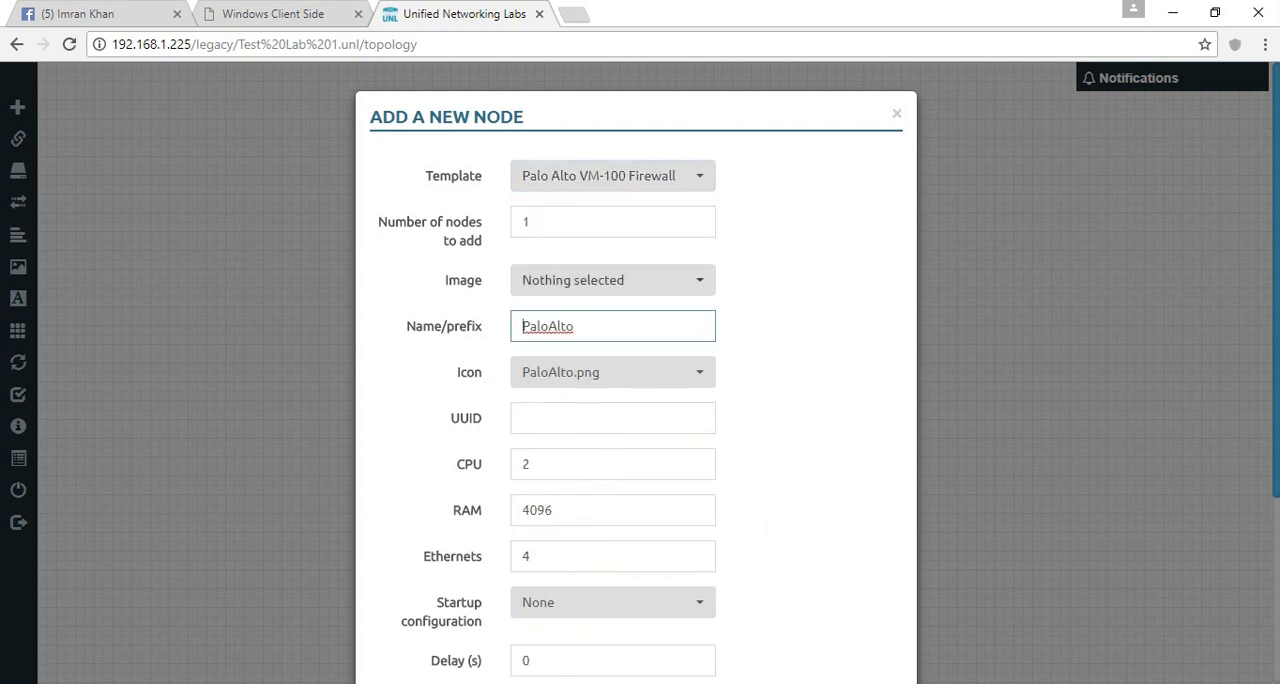
# - Search the node templates for "ti" and "ar" without changing the selected template
pyautogui.click(613, 176)
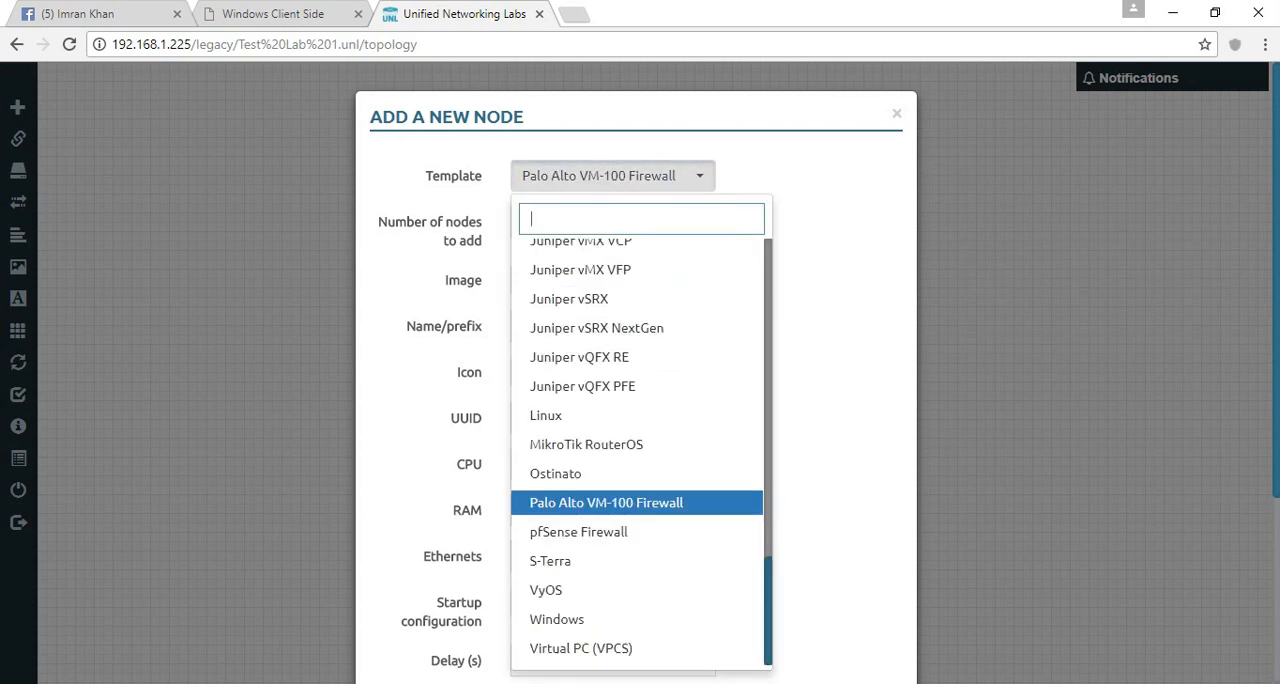
pyautogui.write('ti')
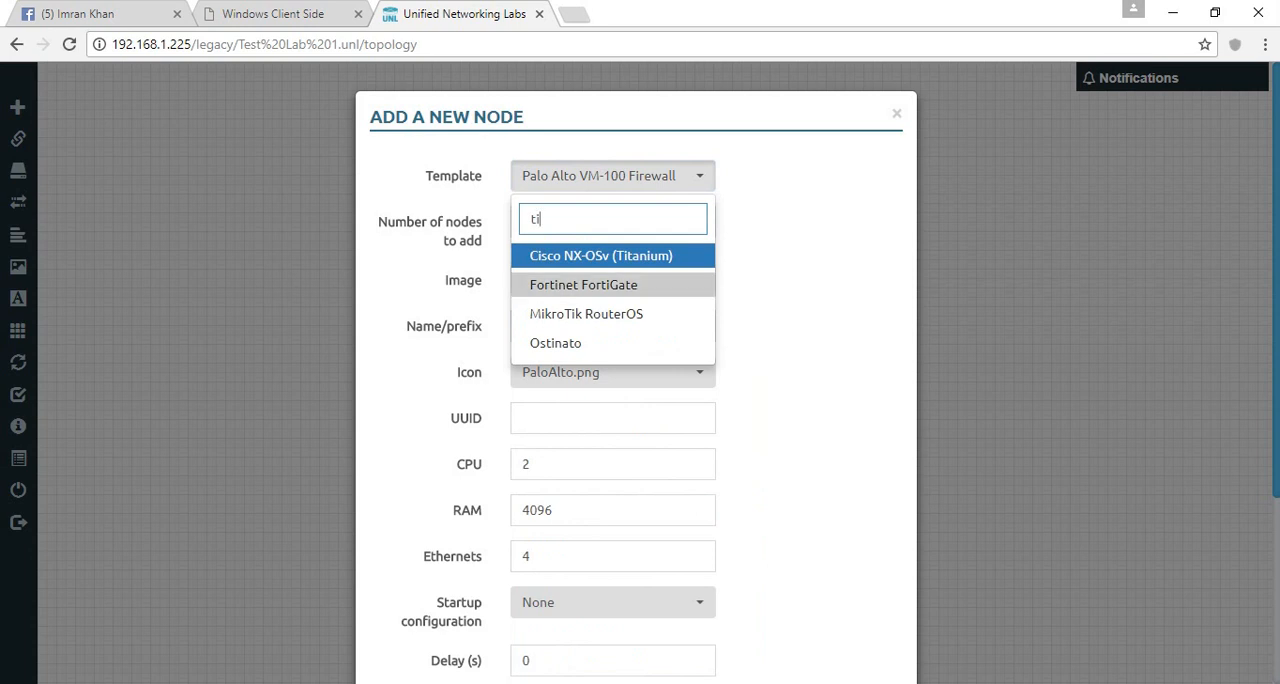
pyautogui.press('BackSpace')
pyautogui.press('BackSpace')
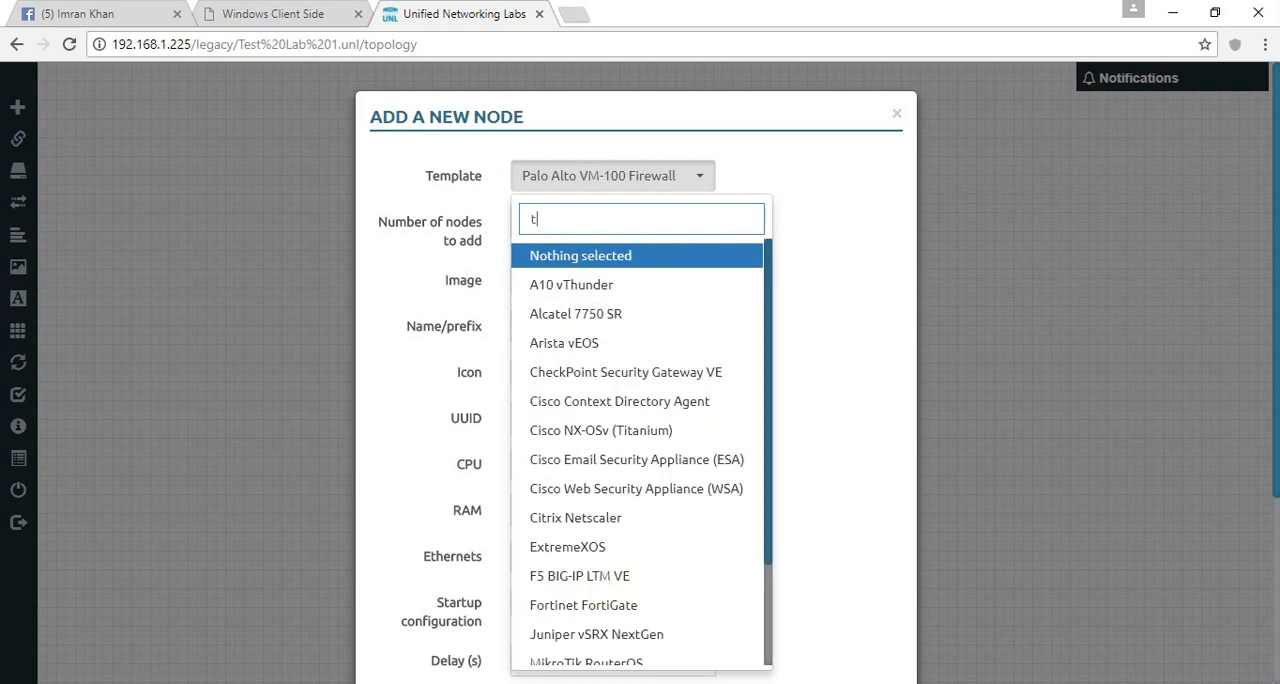
pyautogui.press('Escape')
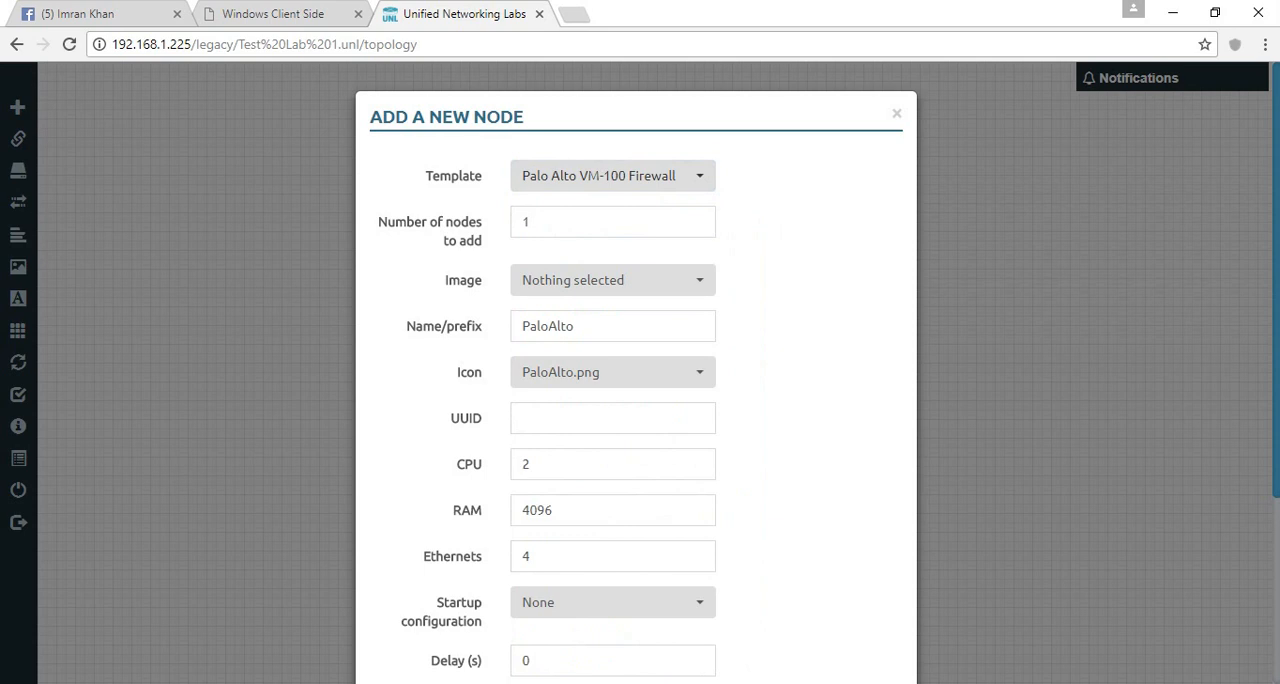
pyautogui.press('Return')
pyautogui.write('ar')
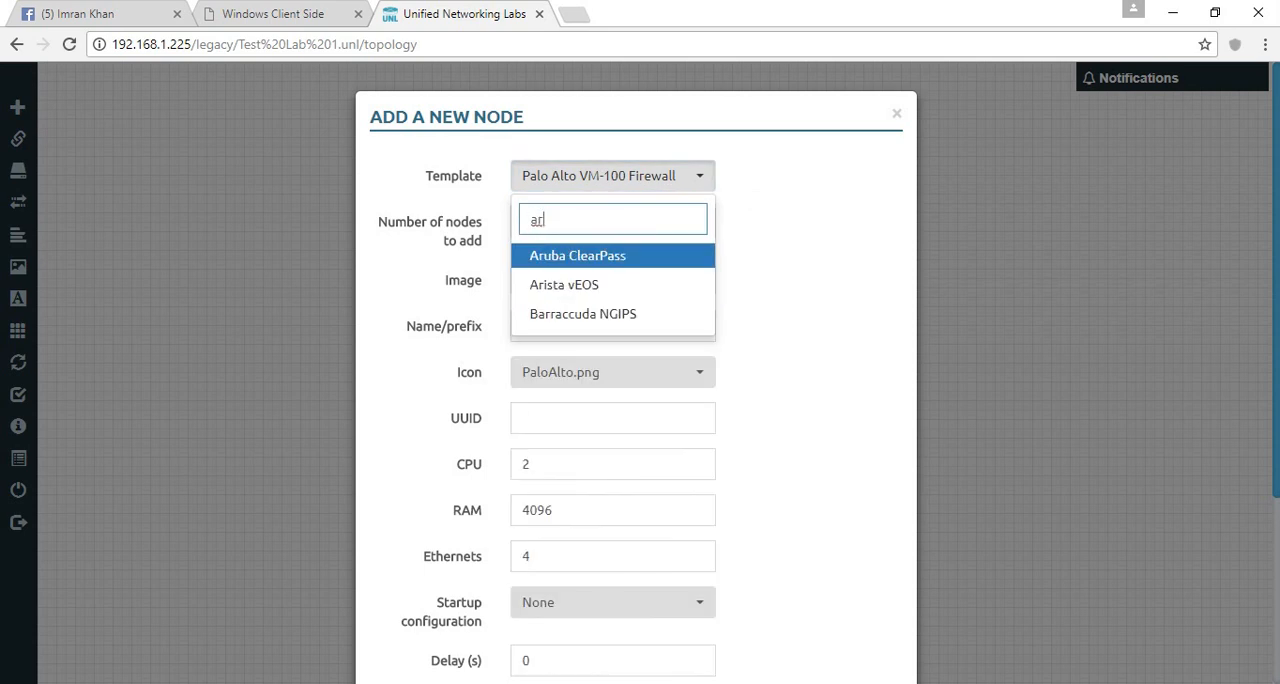
pyautogui.press('Escape')
# - Examine the full list of node templates, and dismiss the new node form without adding the node
pyautogui.press('Return')
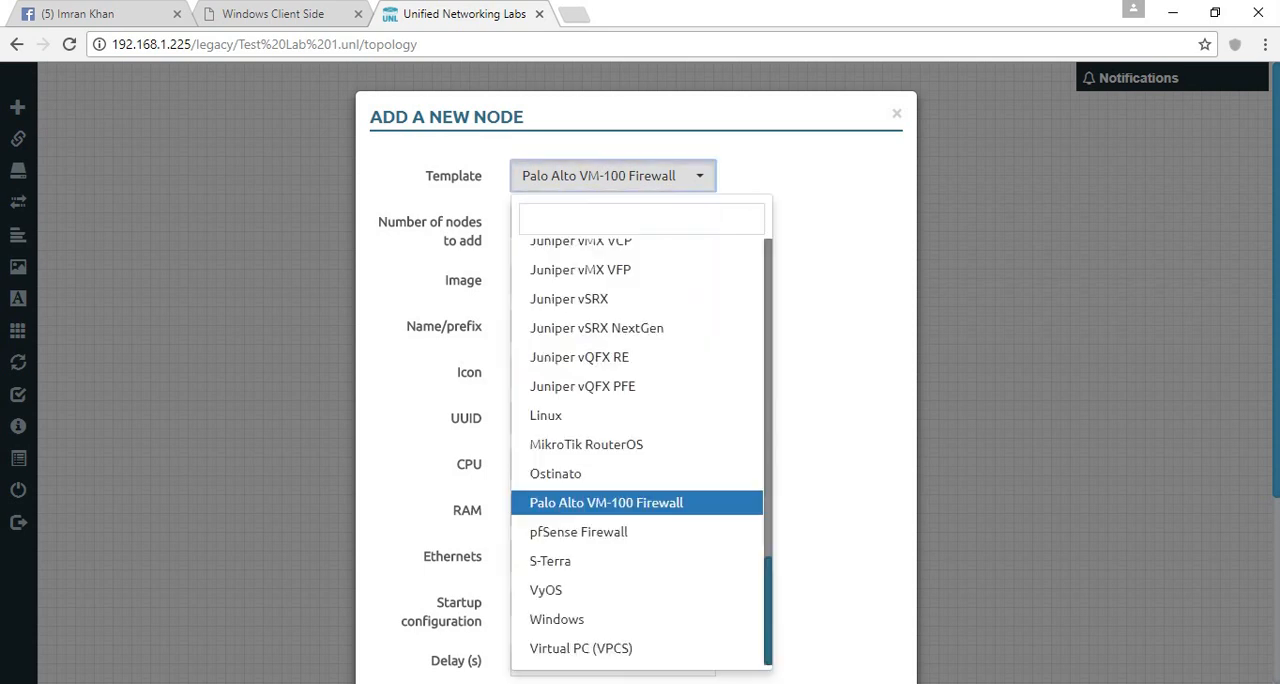
pyautogui.scroll(4, 640, 450)
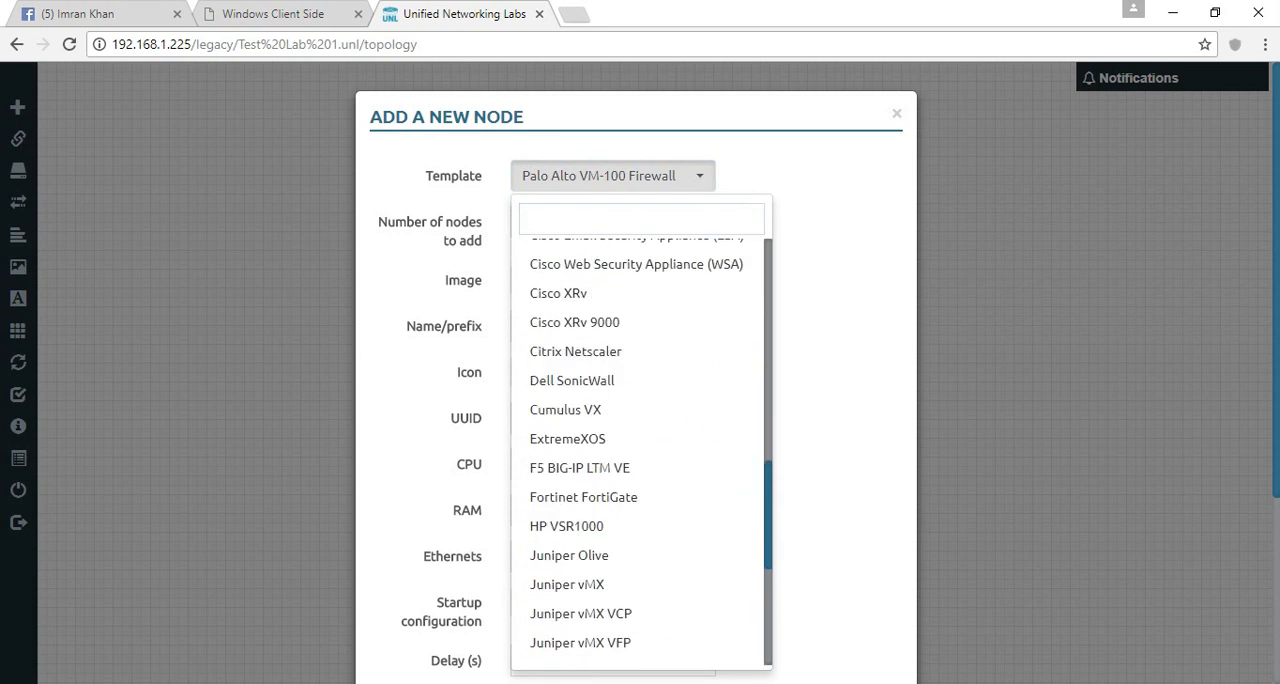
pyautogui.scroll(9, 640, 450)
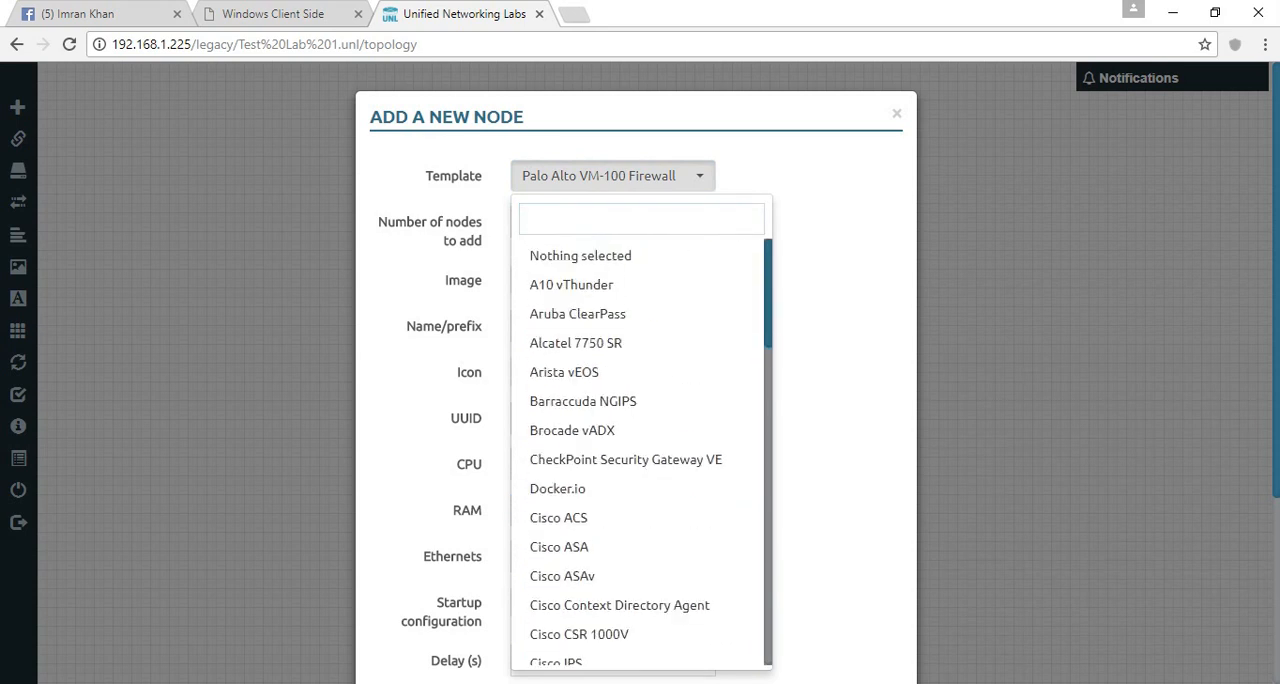
pyautogui.scroll(-7, 640, 450)
pyautogui.scroll(-7, 640, 500)
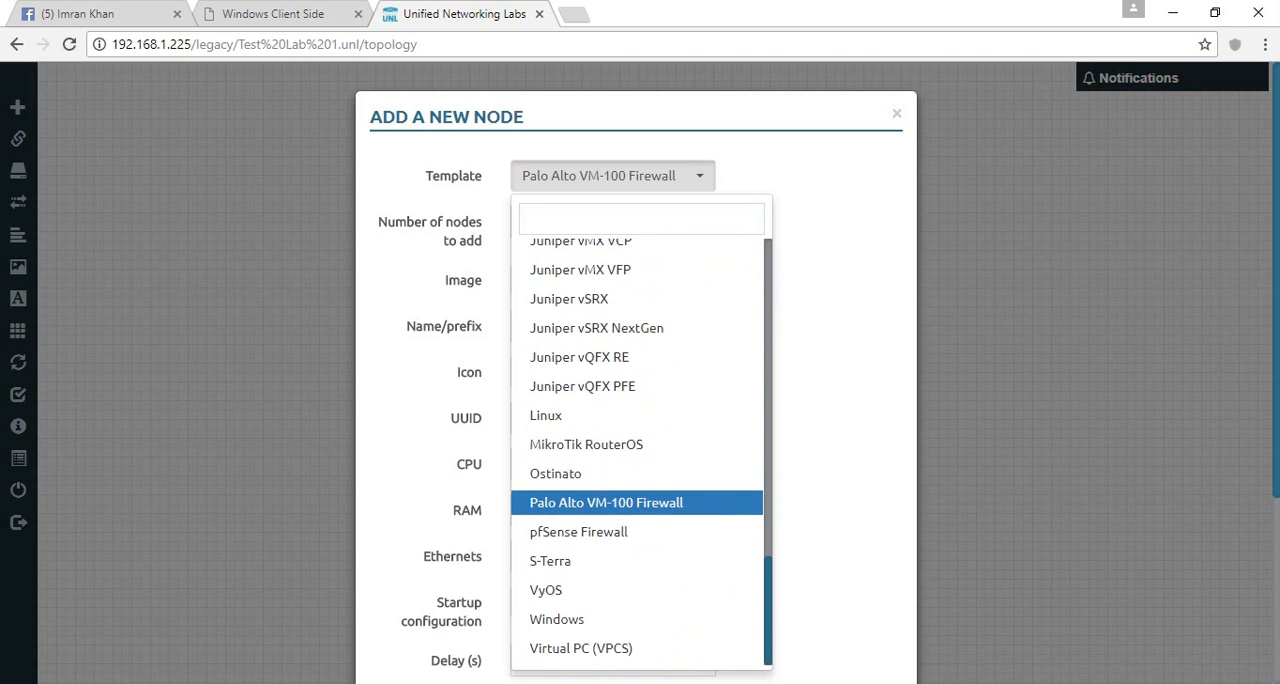
pyautogui.press('Escape')
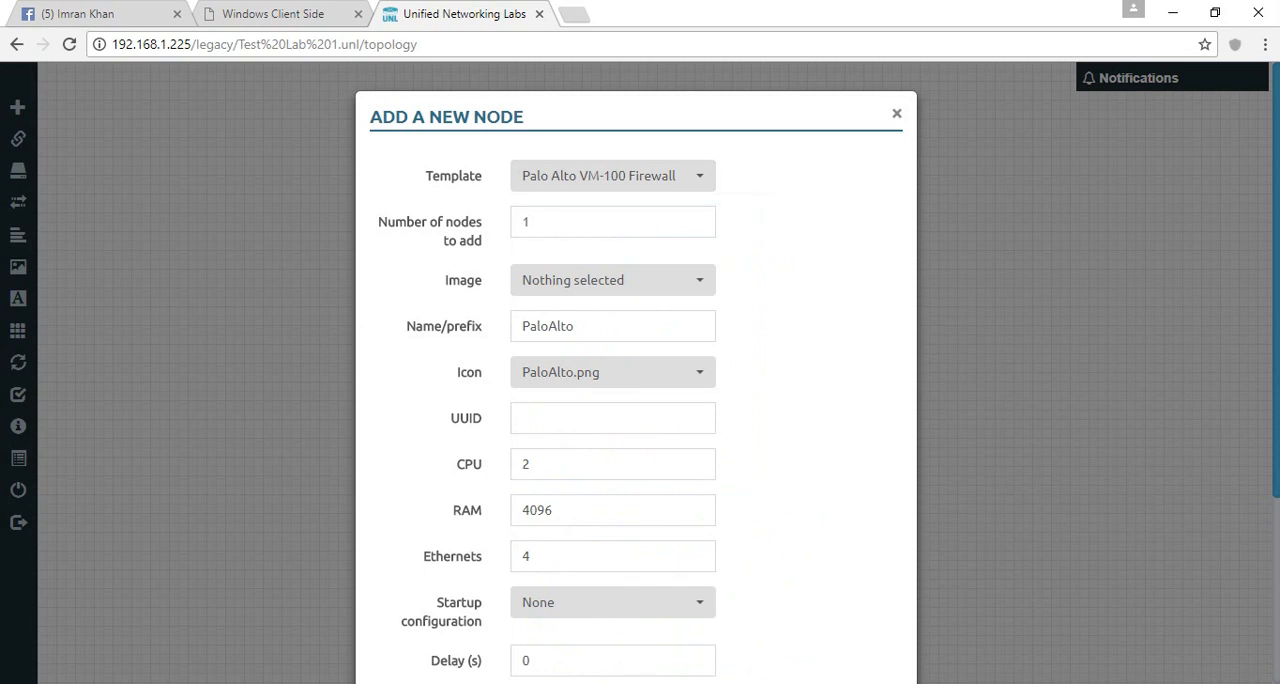
pyautogui.click(897, 114)
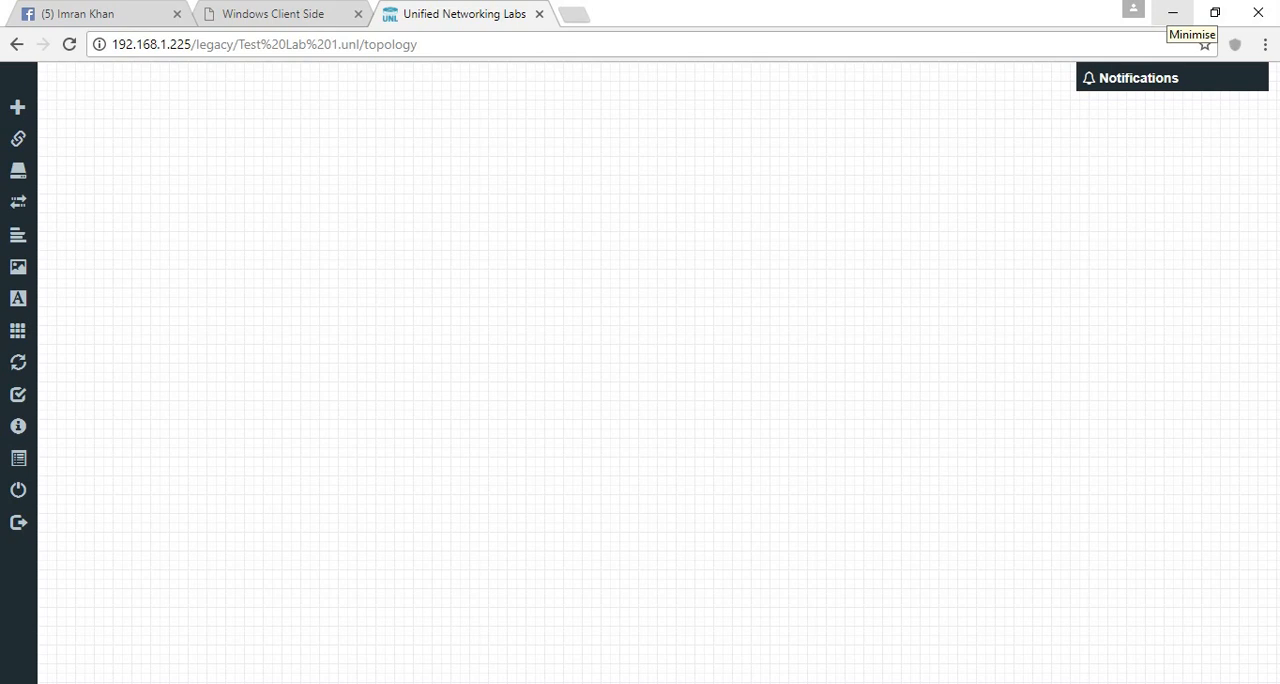
pyautogui.click(1173, 12)
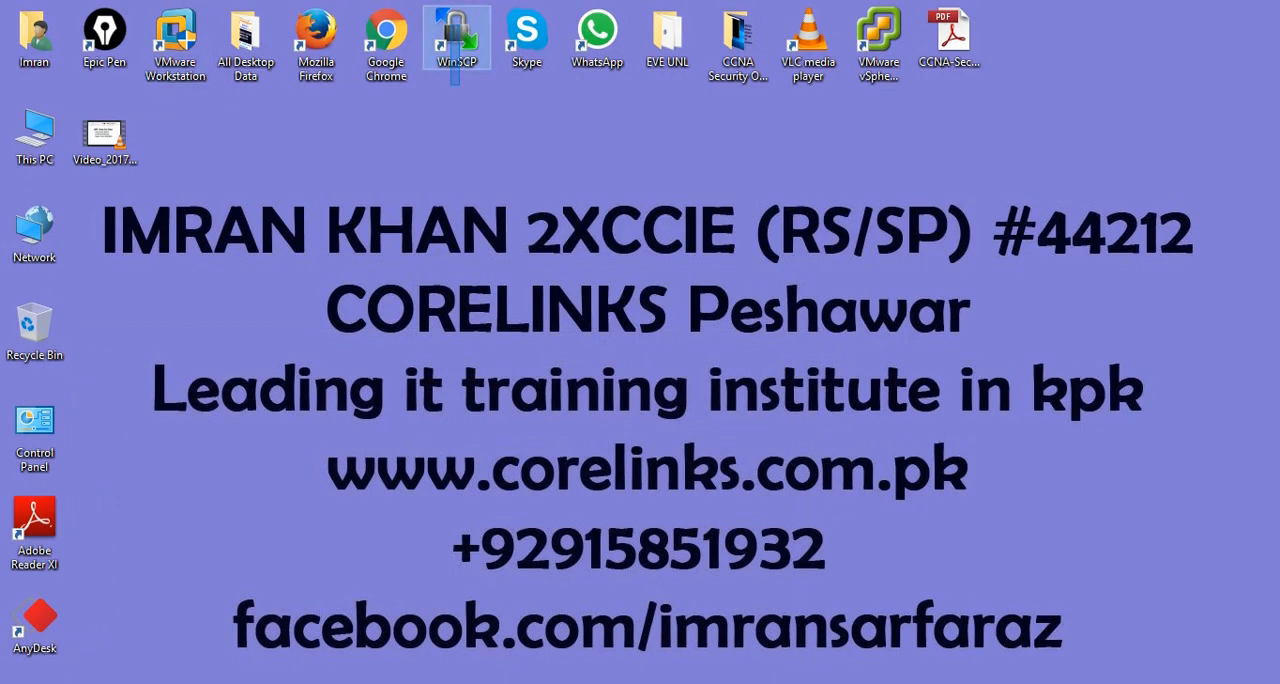
pyautogui.hotkey('alt', 'Tab')
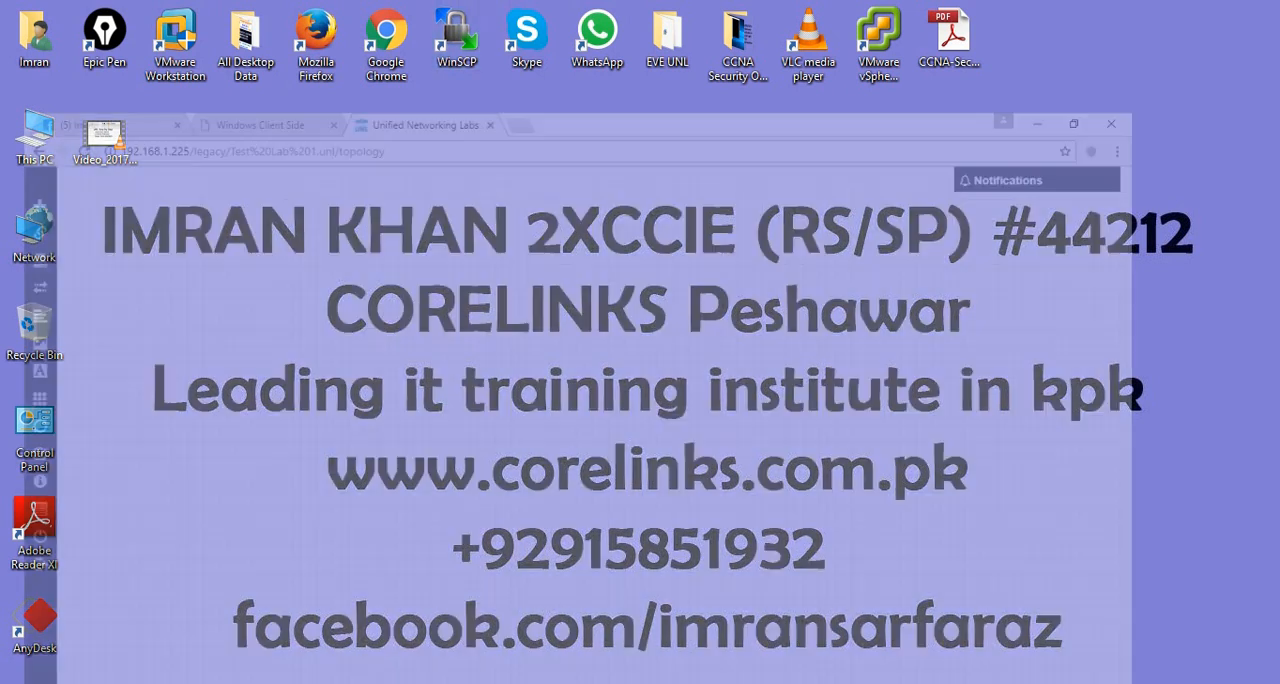
pyautogui.click(574, 15)
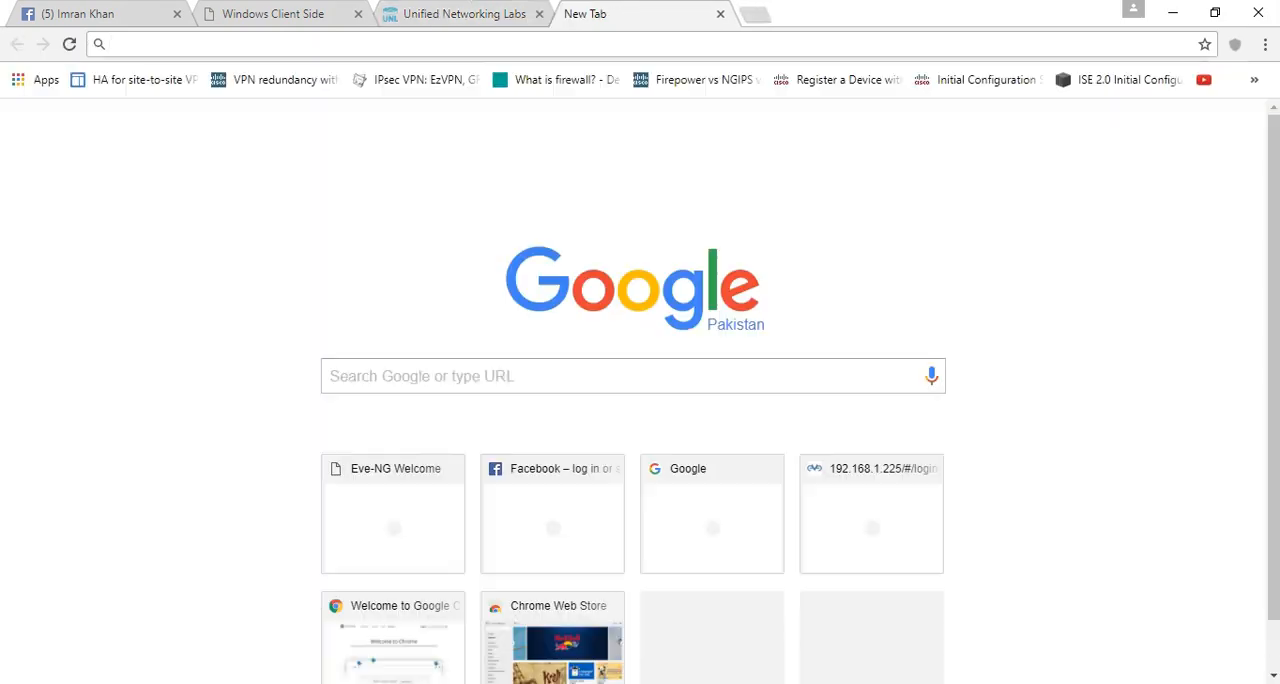
pyautogui.write('www.file')
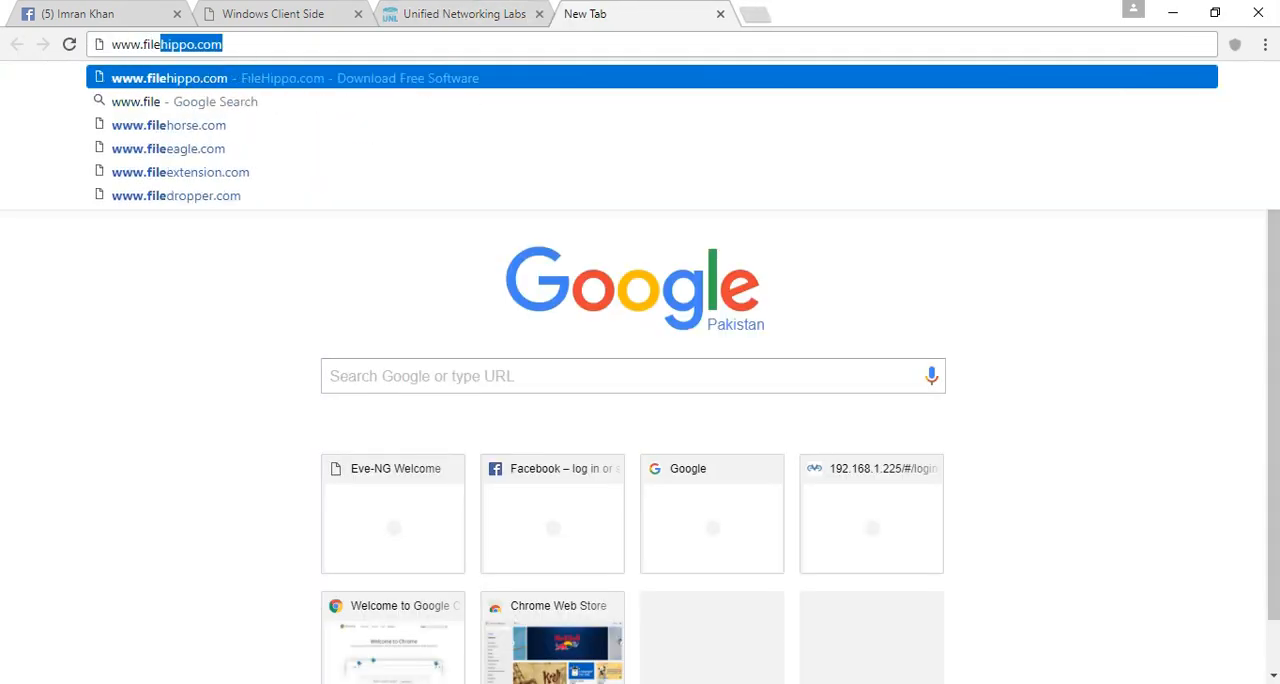
pyautogui.press('Return')
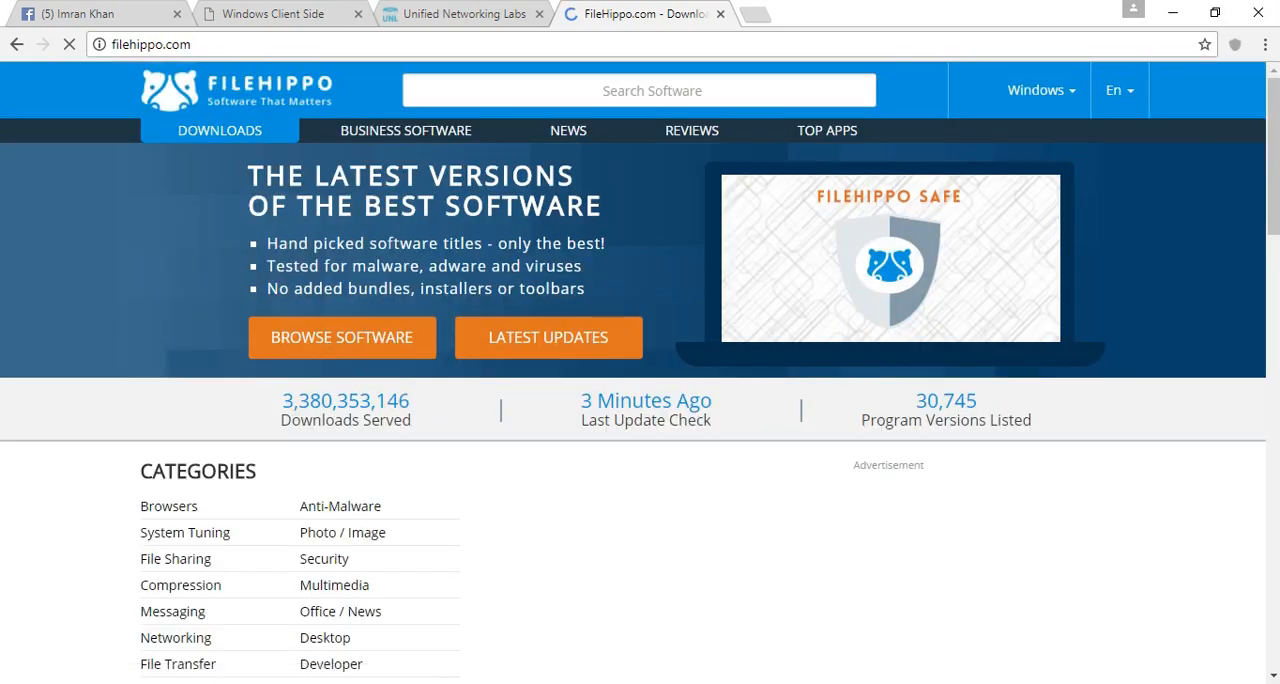
pyautogui.write('winscp')
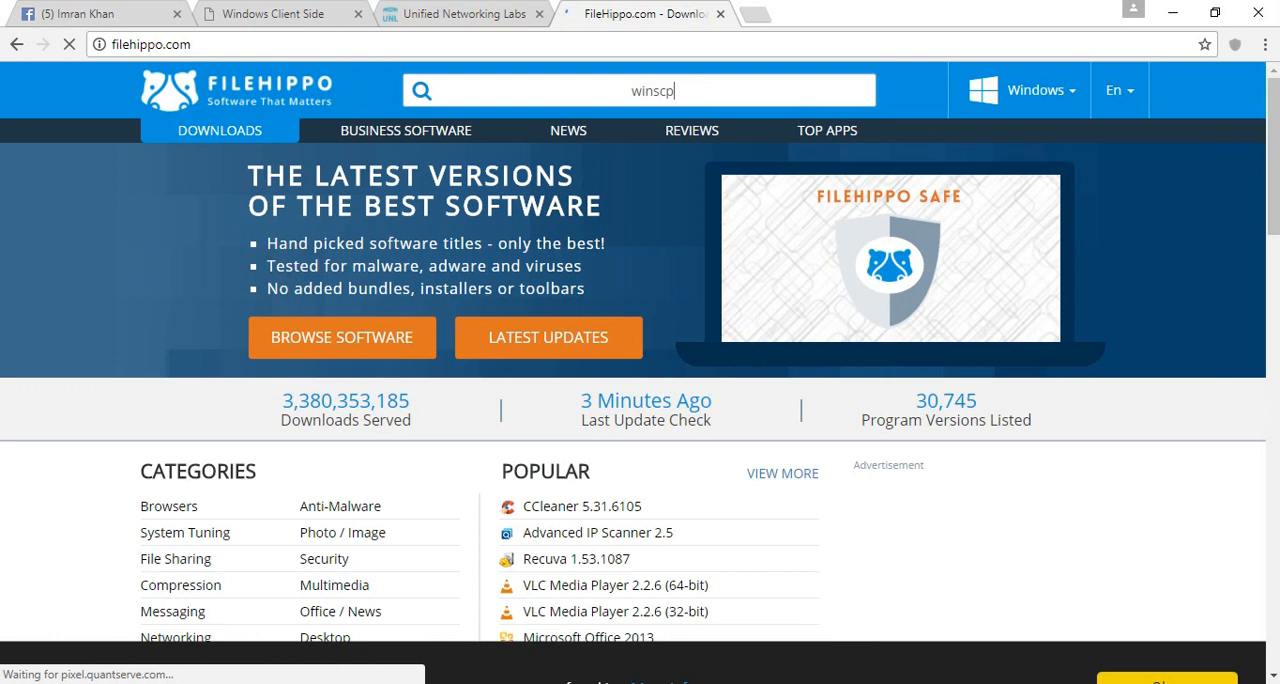
pyautogui.press('Return')
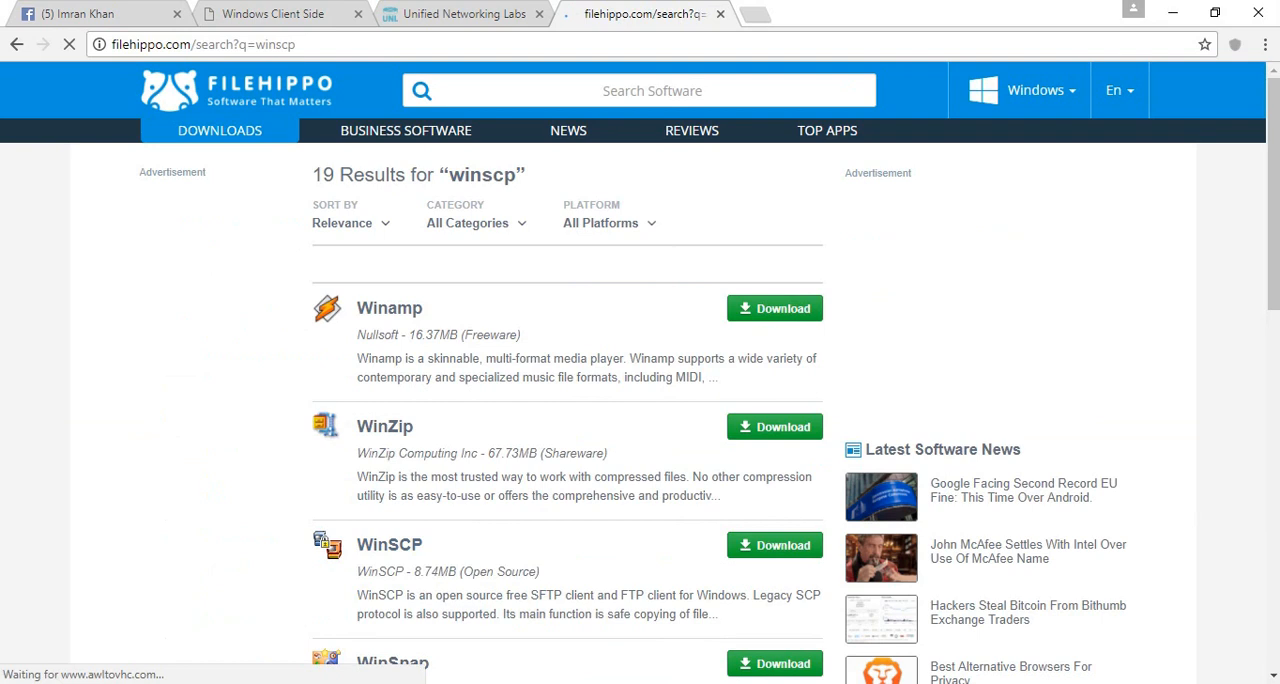
# - Close the FileHippo search results tab and launch WinSCP from the desktop
pyautogui.moveTo(411, 571); pyautogui.dragTo(438, 571)
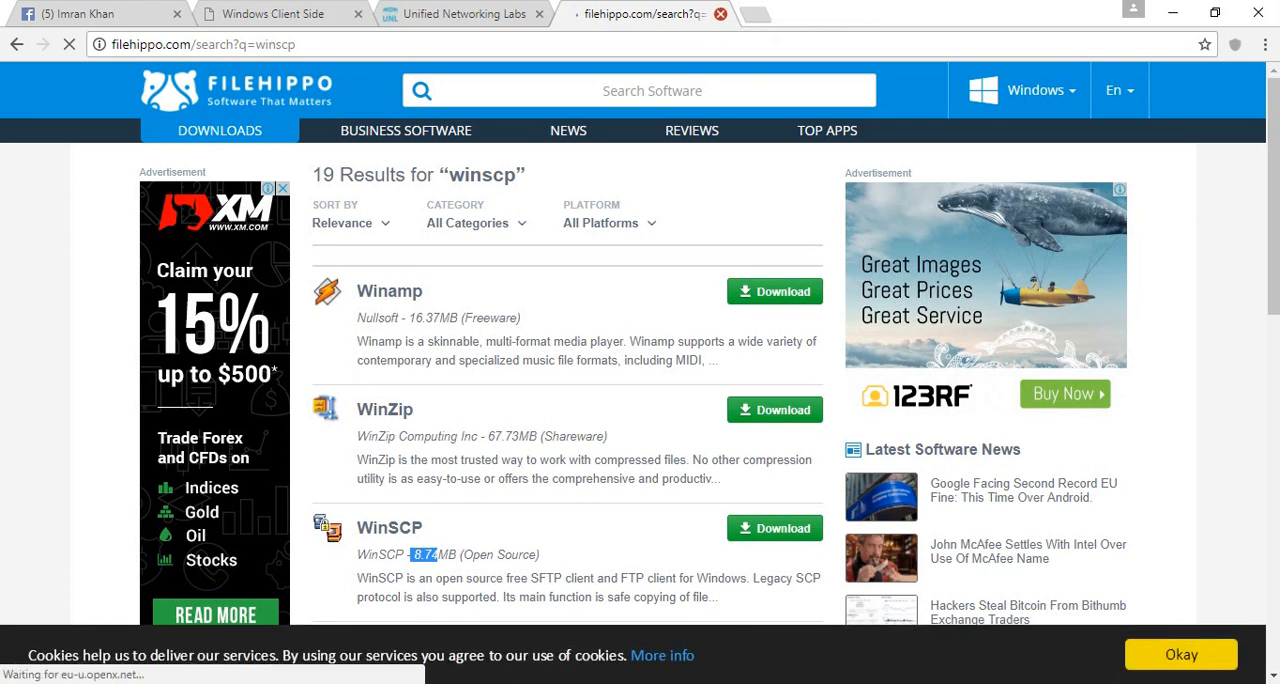
pyautogui.click(720, 14)
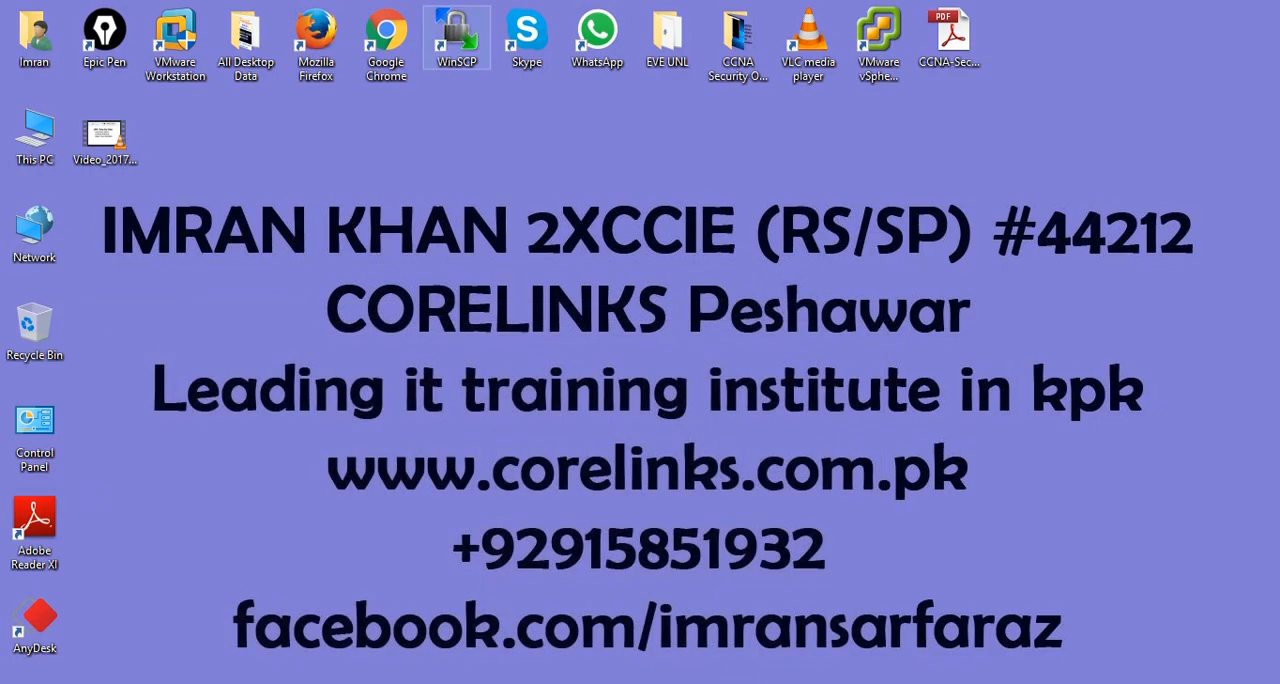
pyautogui.doubleClick(456, 38)
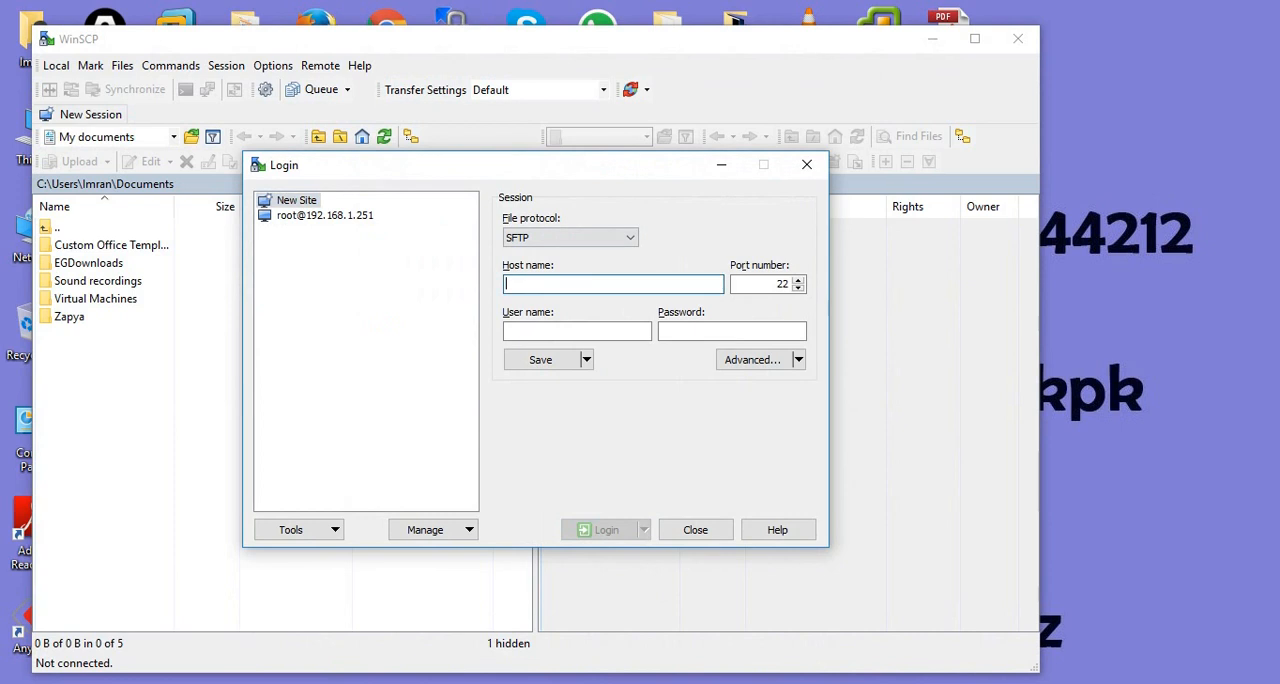
# - Log in over SFTP to host 192.168.1.225 with user name root and the account password
pyautogui.write('192')
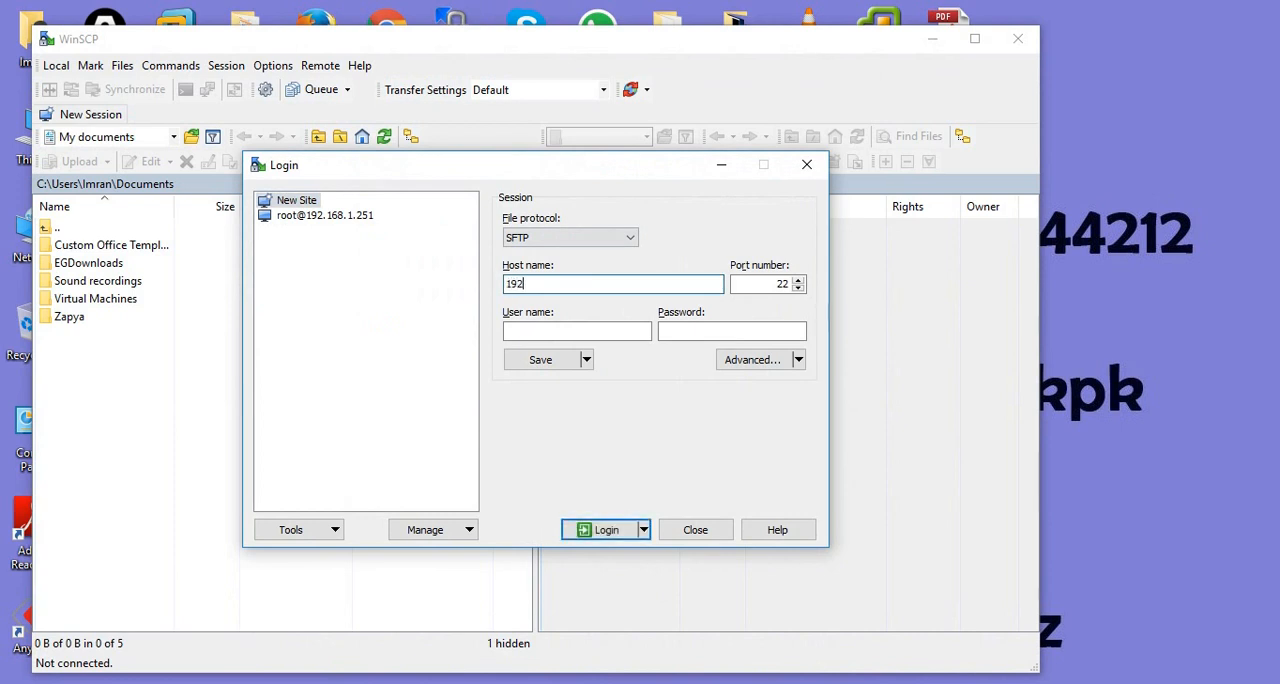
pyautogui.write('.168.1.225')
pyautogui.press('Tab')
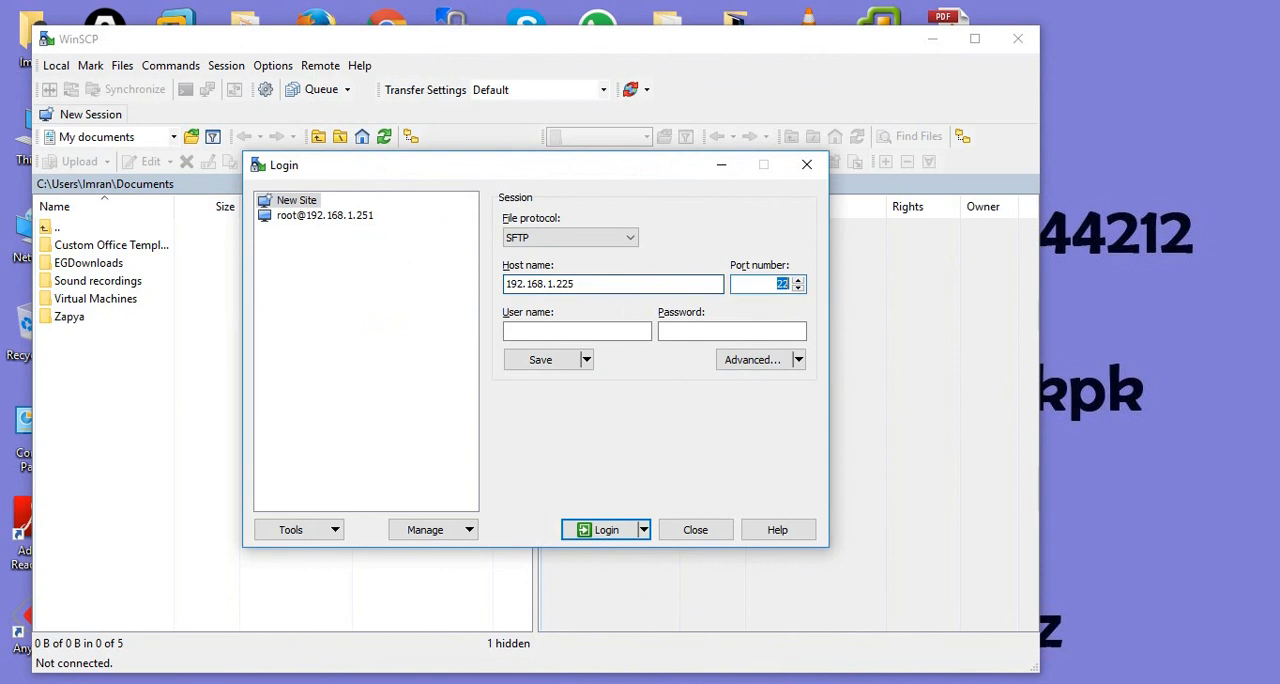
pyautogui.press('Tab')
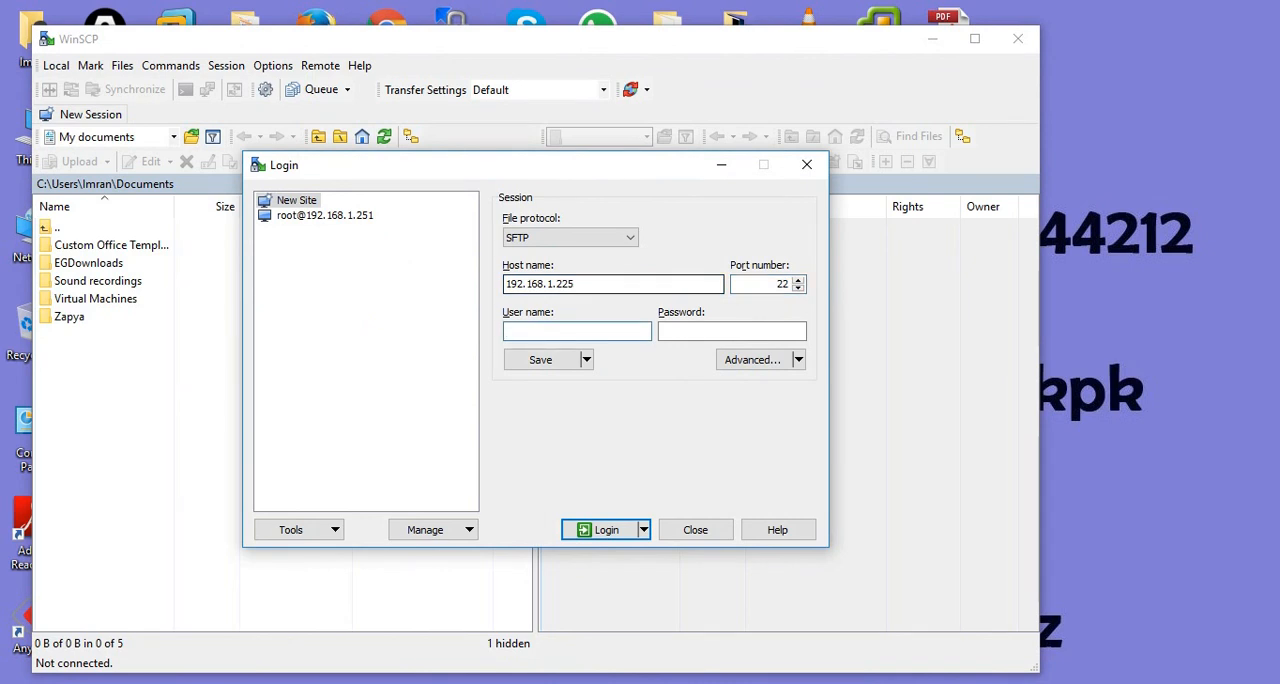
pyautogui.write('root')
pyautogui.press('Tab')
pyautogui.write('•••')
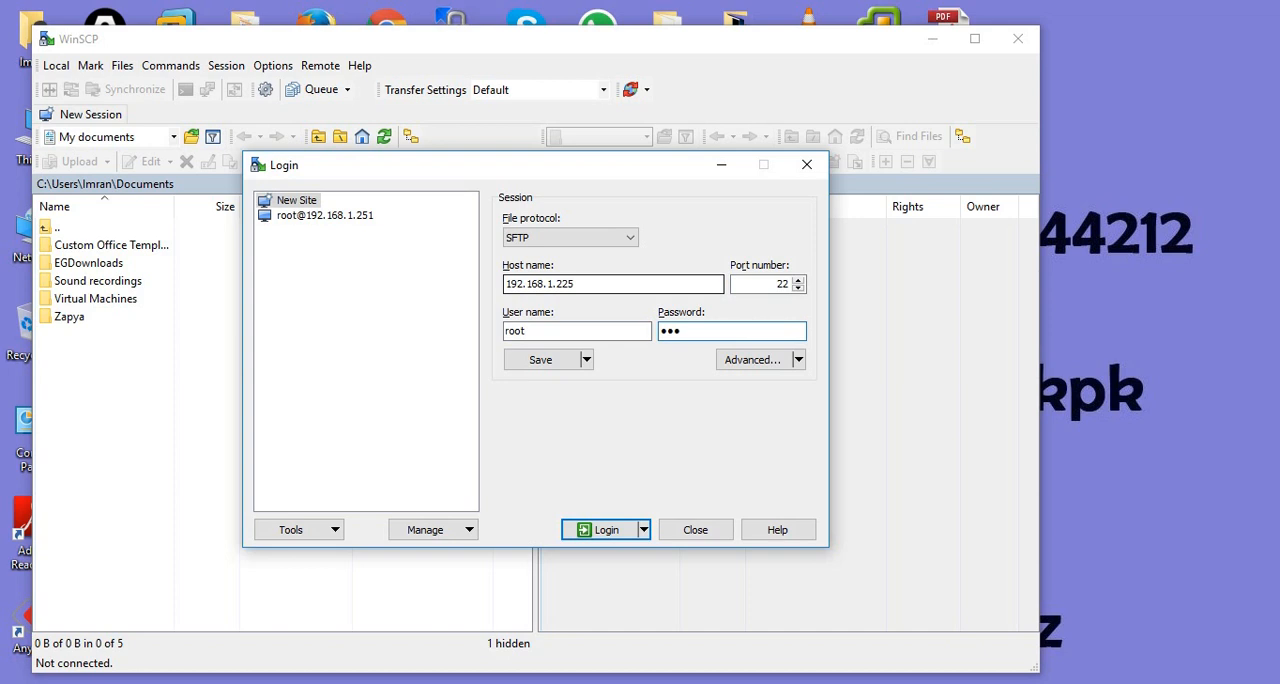
pyautogui.press('Return')
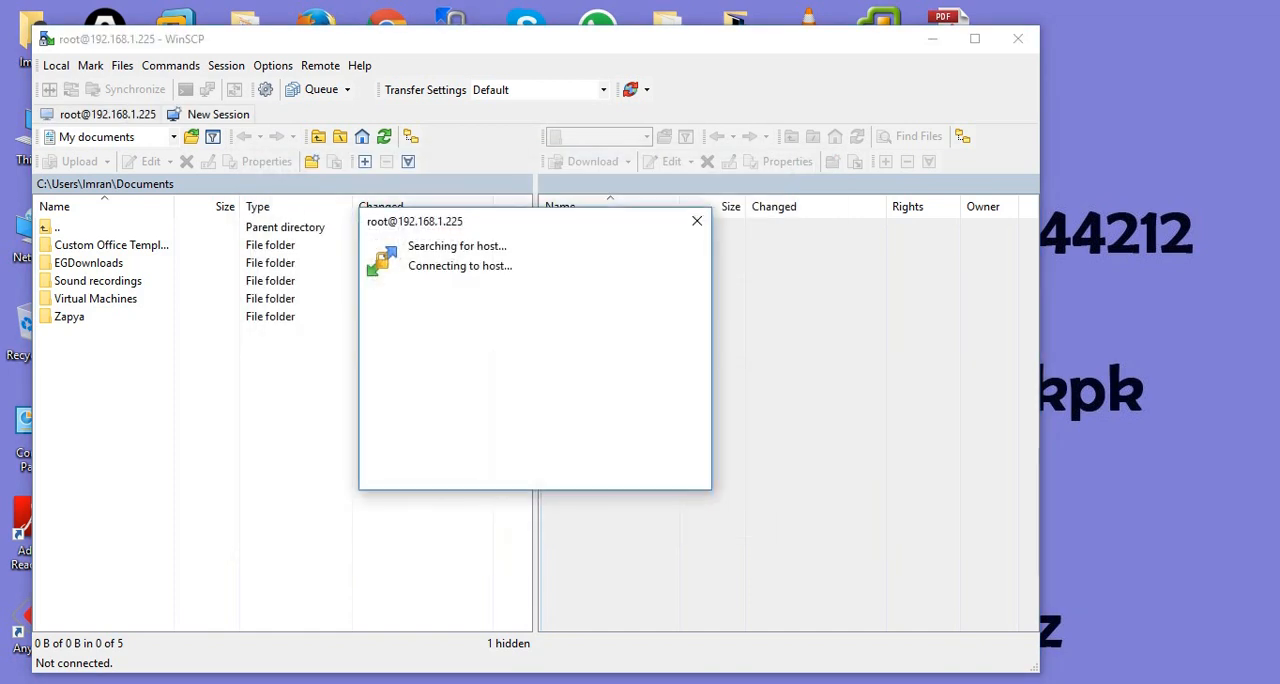
pyautogui.press('Return')
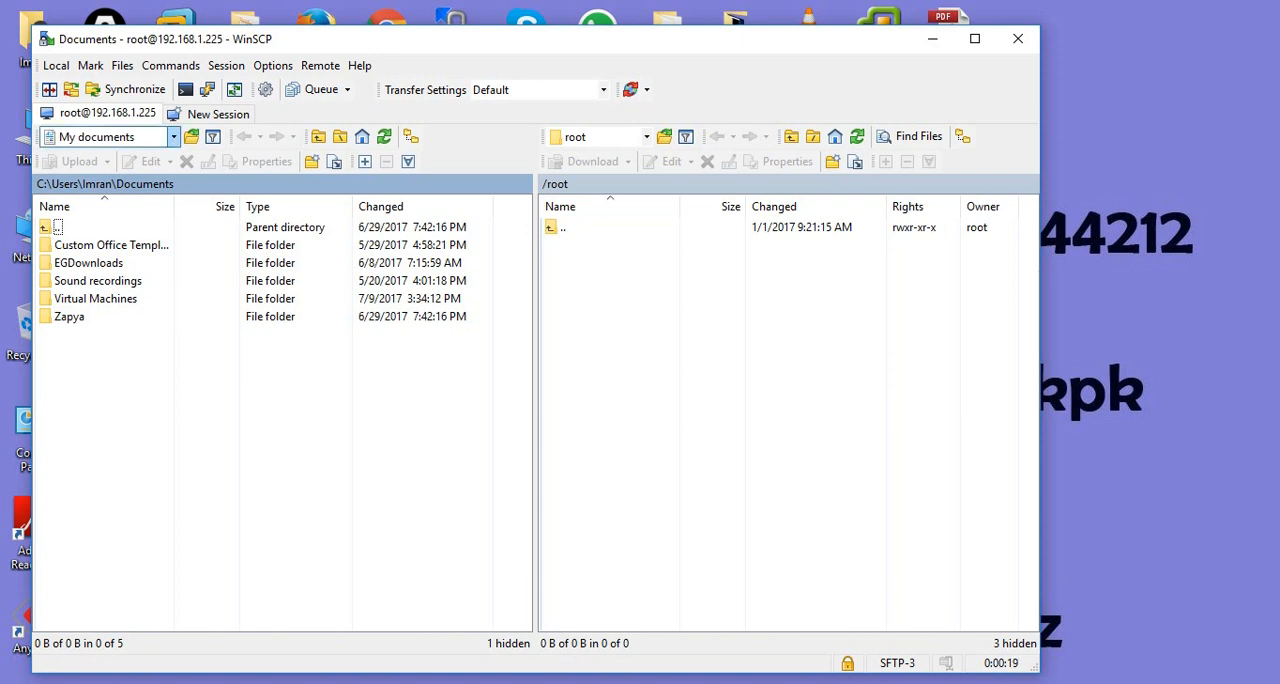
# - Open the Next Generation UNL Images folder on the local E: external disk and look through its image folders
pyautogui.click(173, 136)
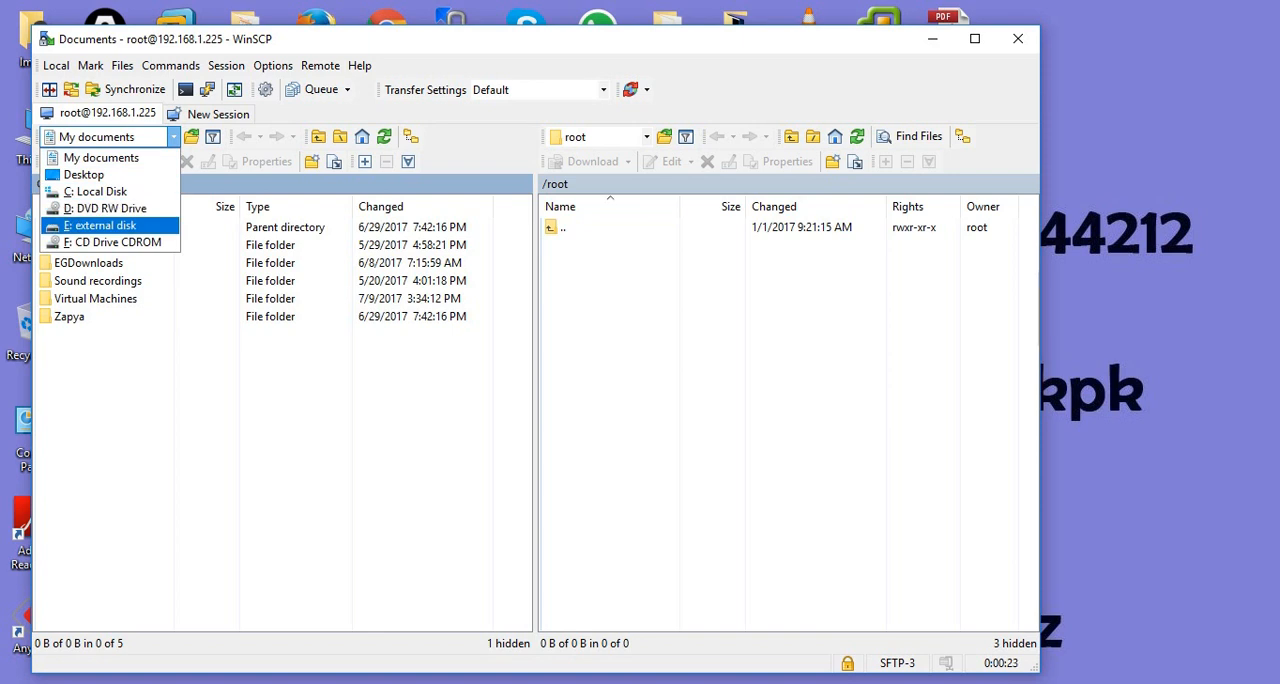
pyautogui.click(106, 225)
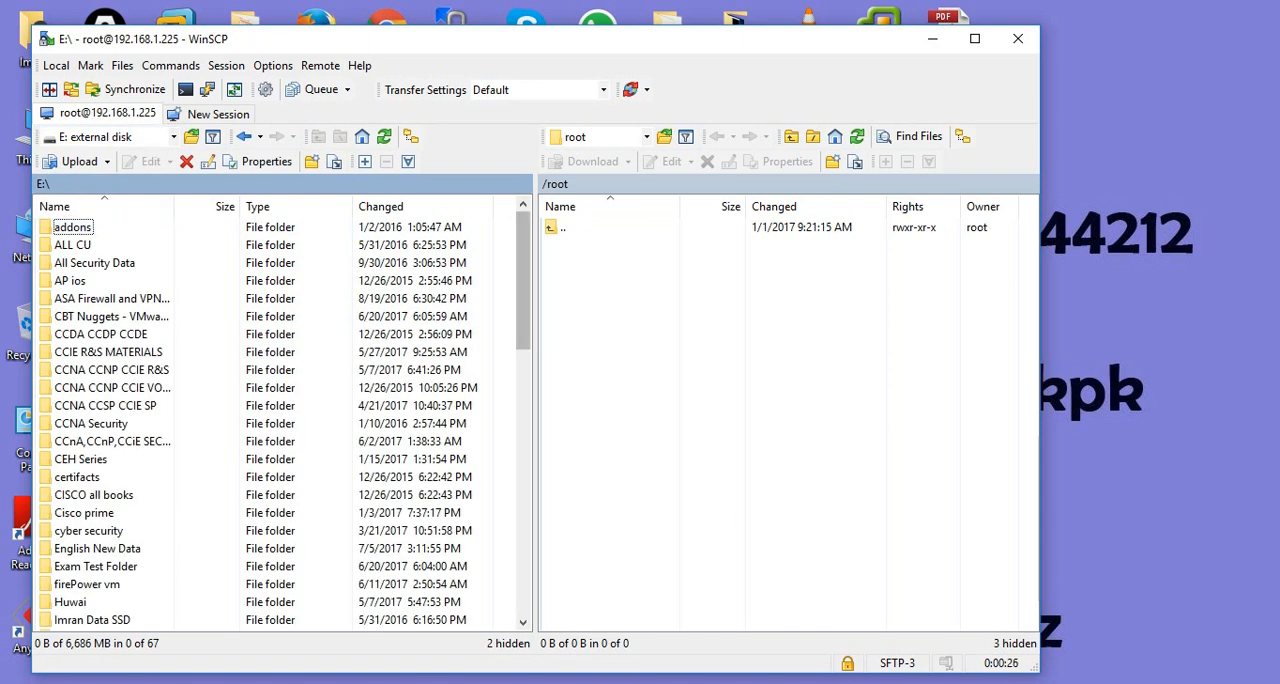
pyautogui.moveTo(523, 280); pyautogui.dragTo(523, 379)
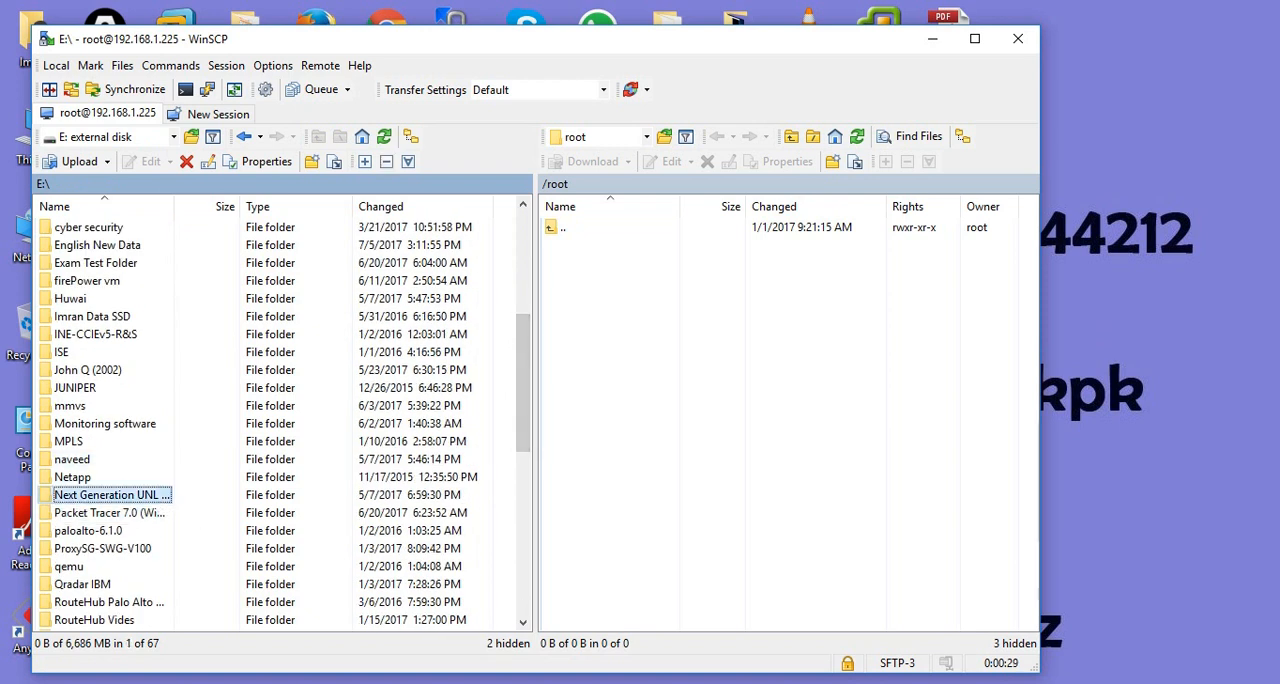
pyautogui.doubleClick(90, 494)
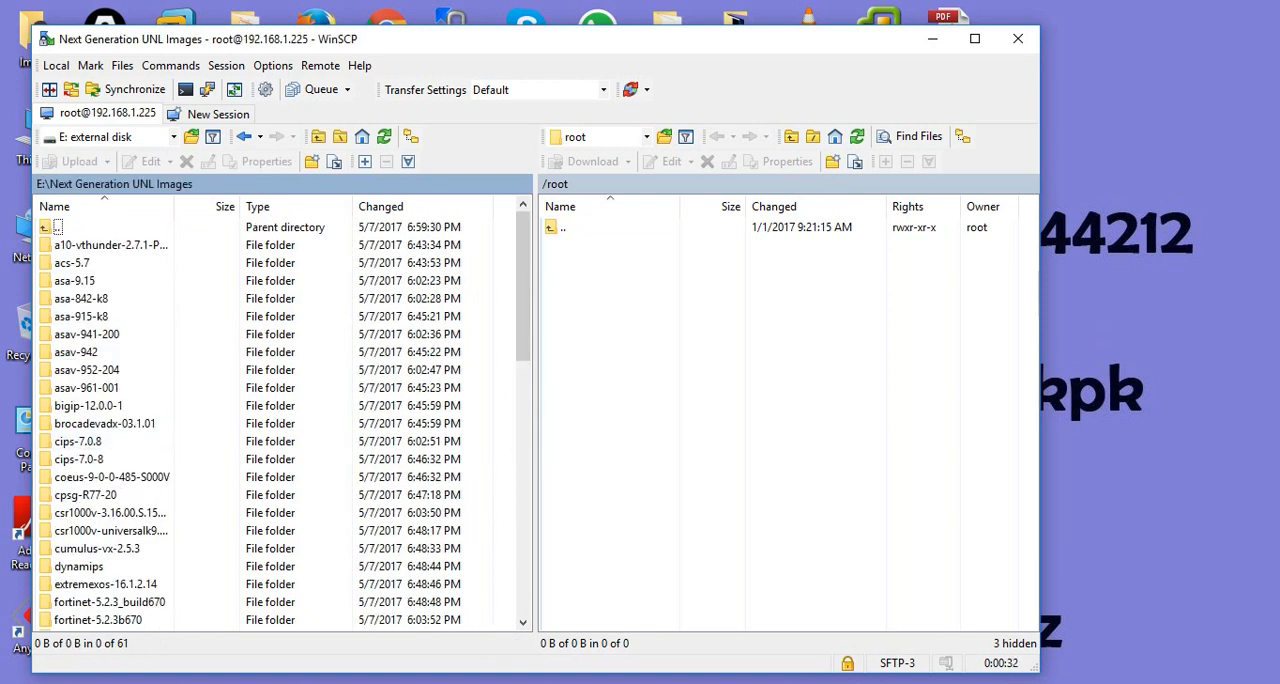
pyautogui.moveTo(523, 290); pyautogui.dragTo(523, 575)
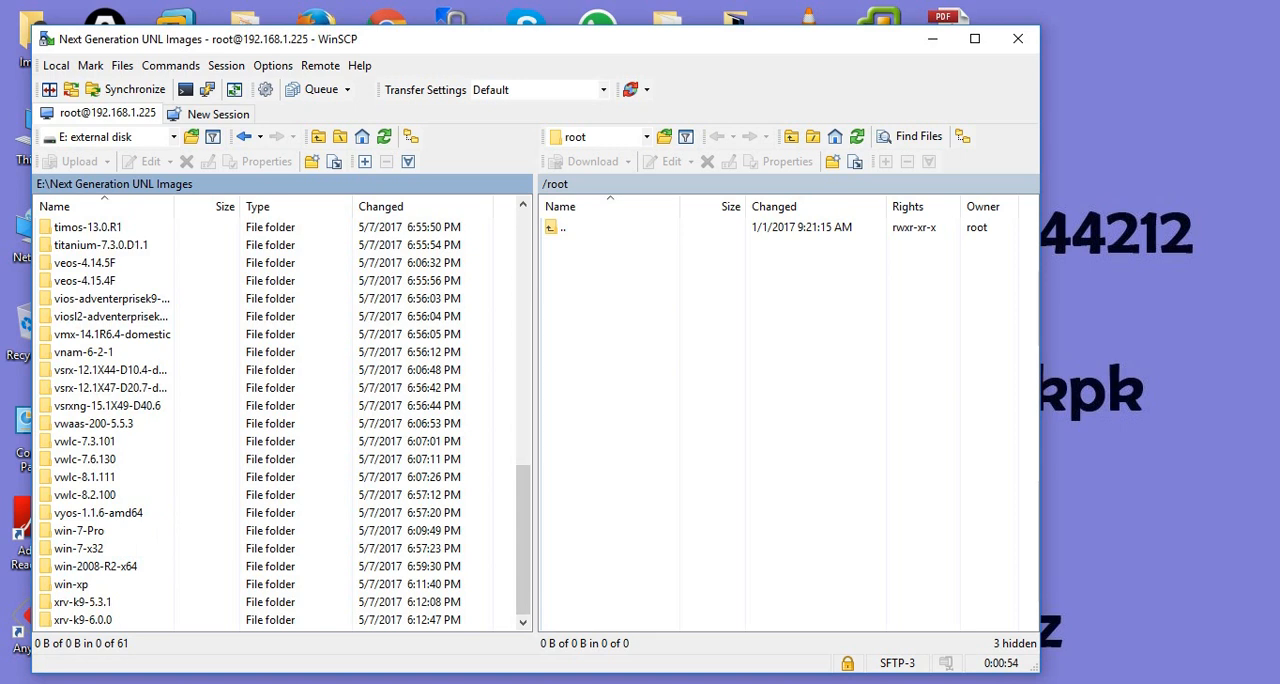
pyautogui.moveTo(524, 540); pyautogui.dragTo(524, 286)
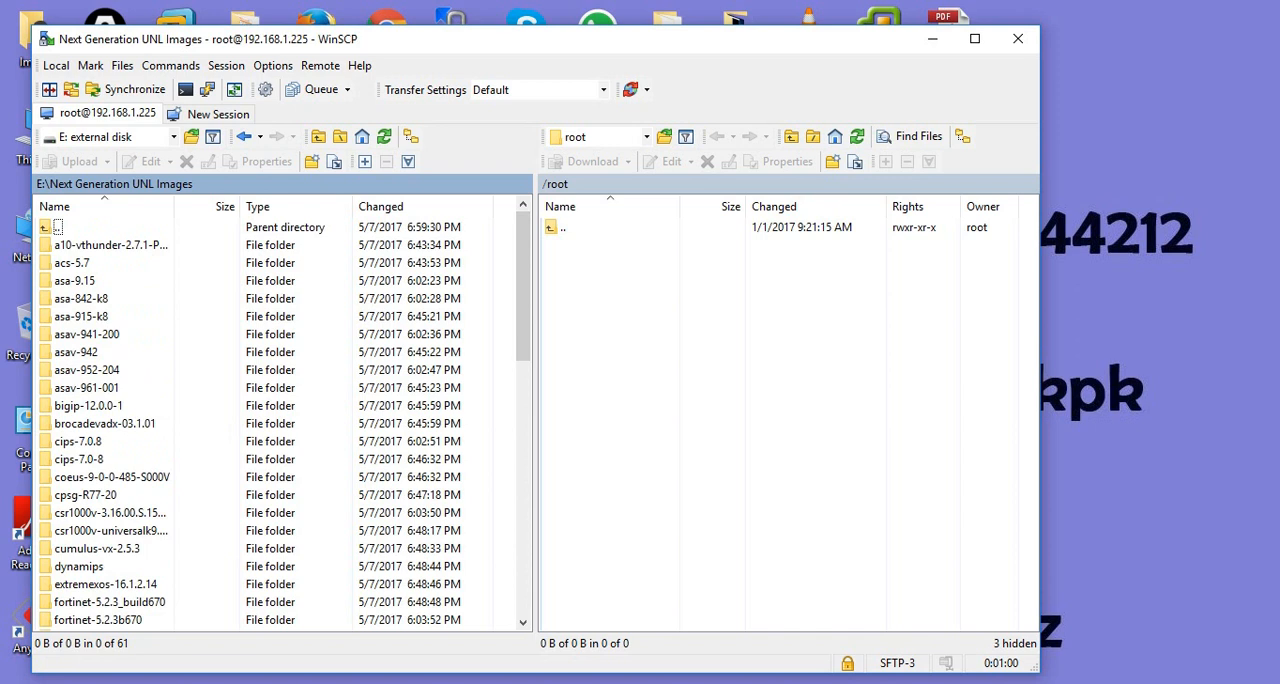
# - Browse the remote server to the /opt/unetlab/addons folder
pyautogui.doubleClick(562, 228)
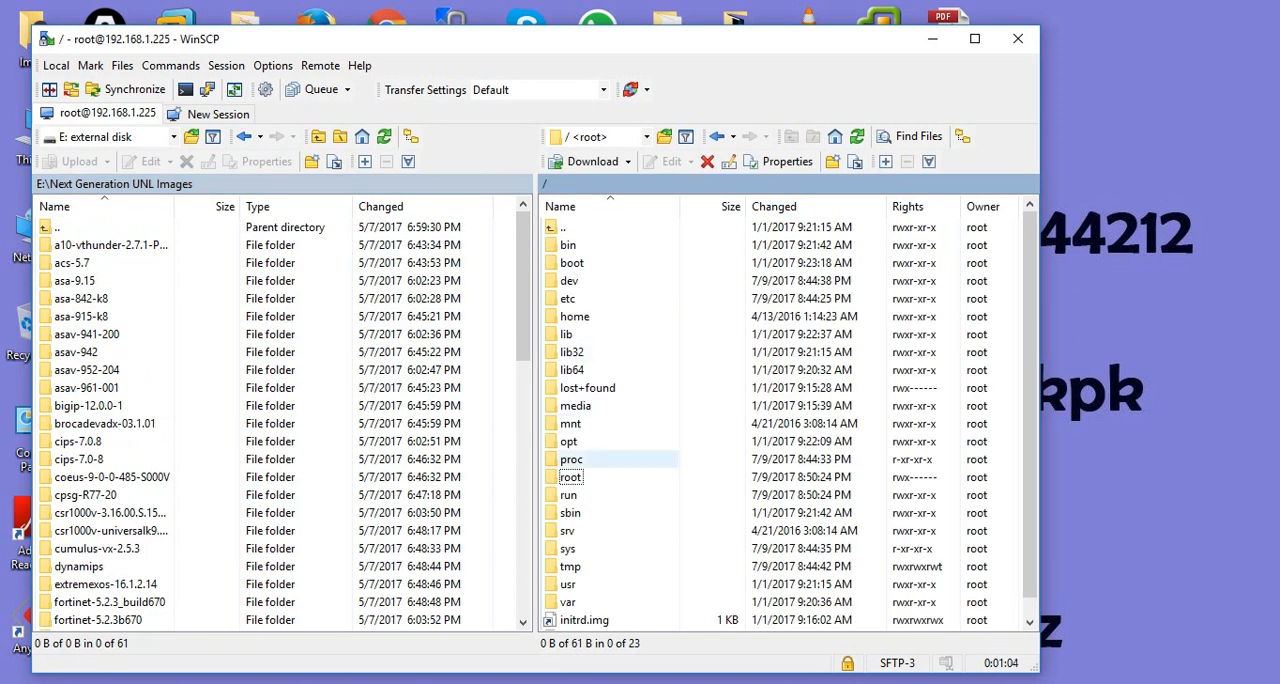
pyautogui.doubleClick(569, 442)
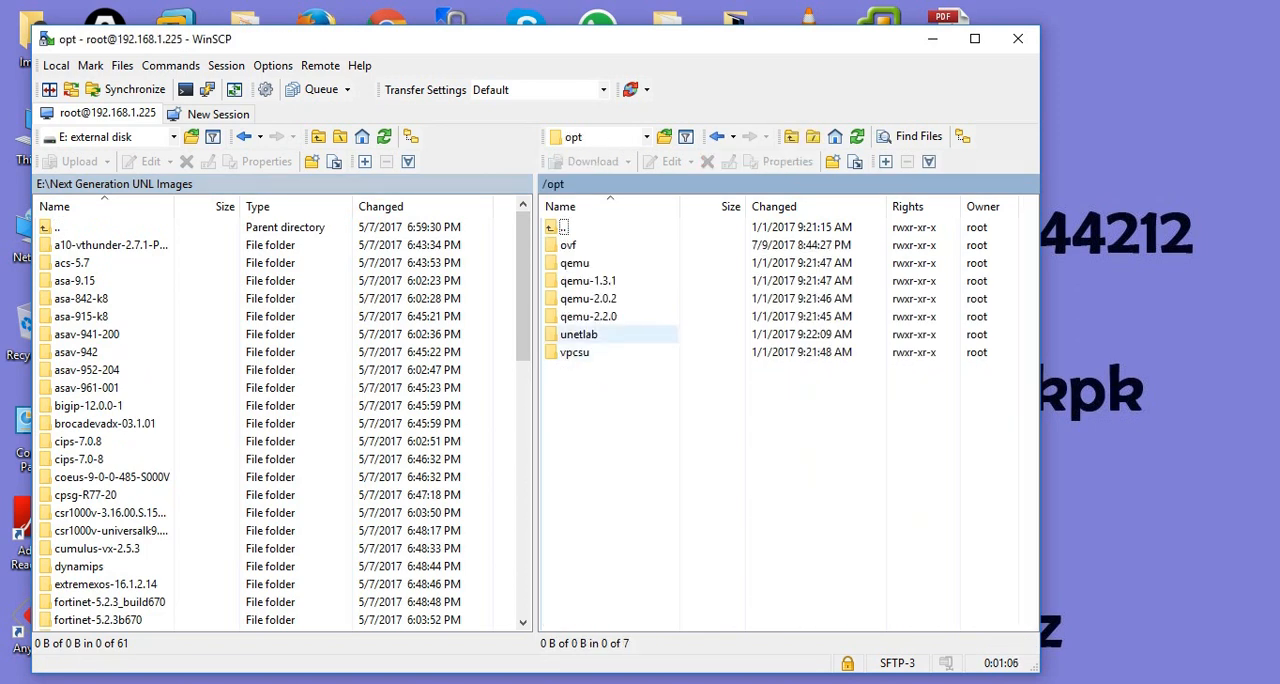
pyautogui.doubleClick(579, 334)
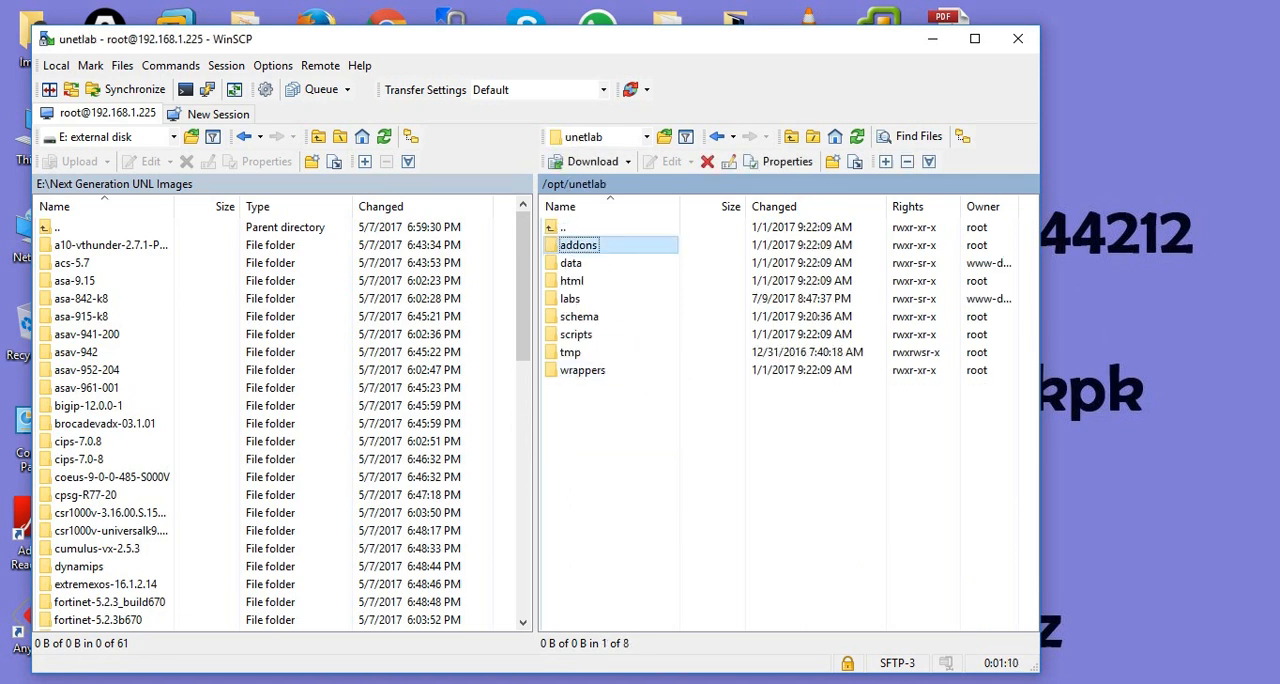
pyautogui.doubleClick(580, 245)
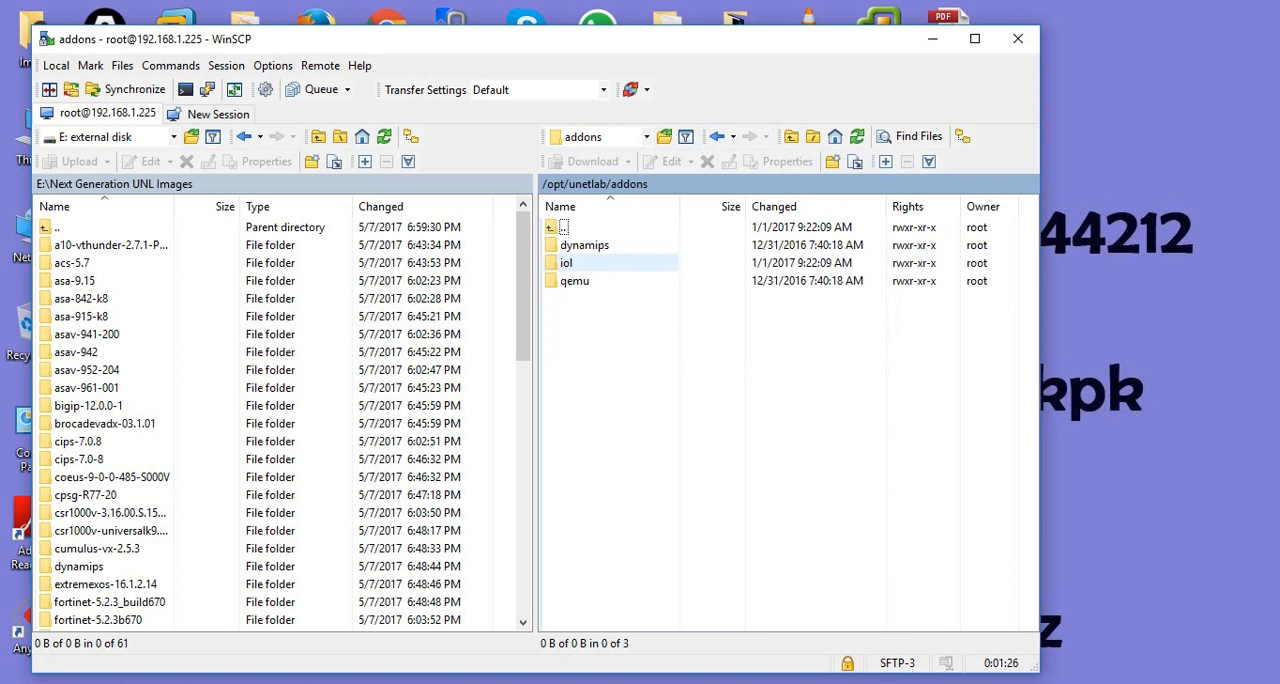
# - Look inside the remote iol/bin folder, and return to /opt/unetlab/addons
pyautogui.doubleClick(567, 263)
pyautogui.doubleClick(567, 246)
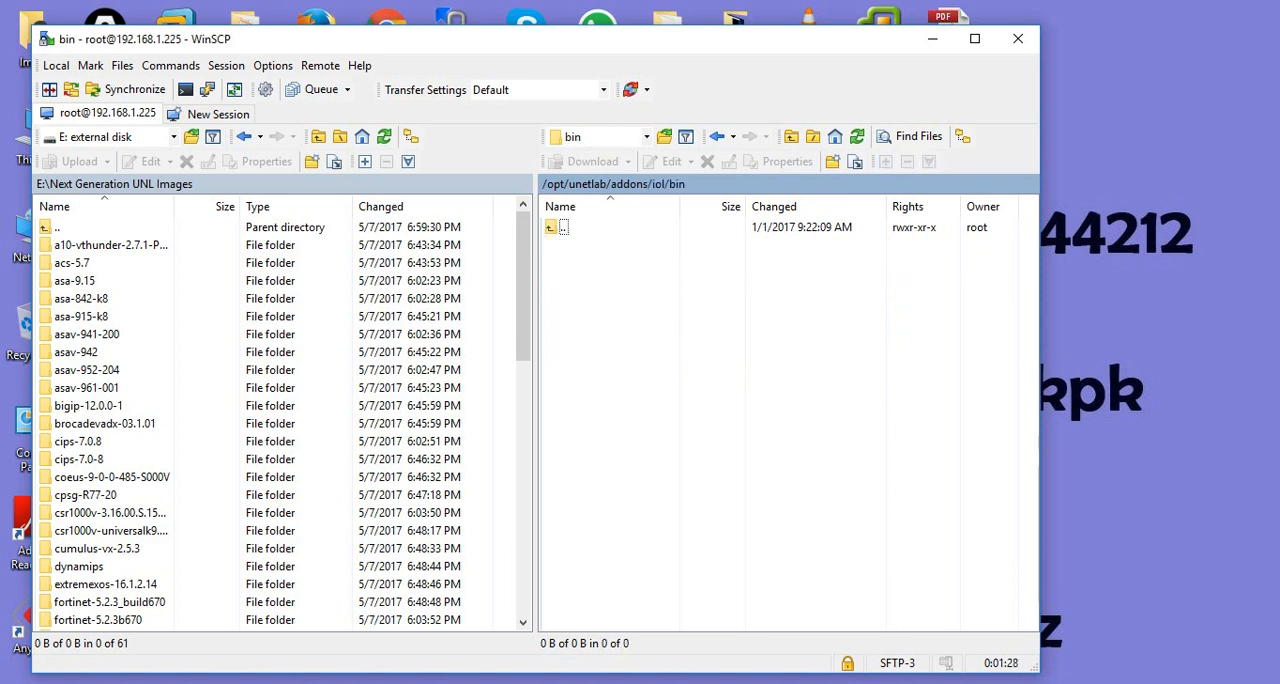
pyautogui.click(630, 185)
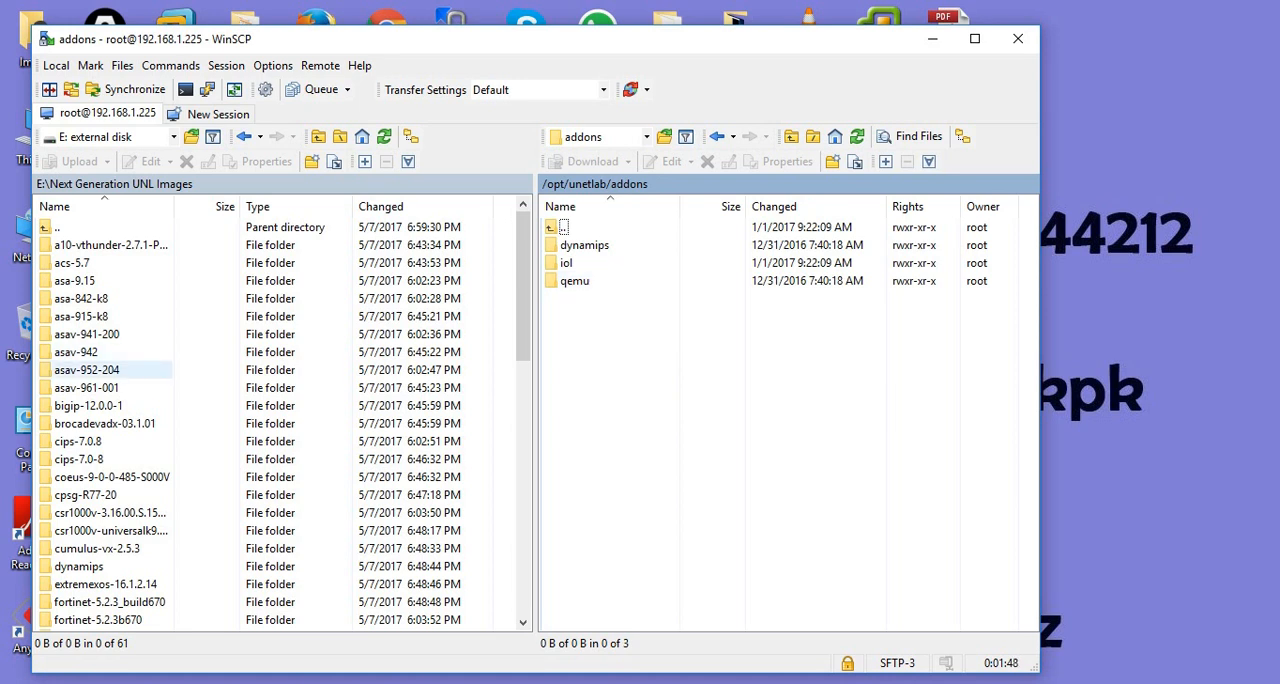
# - Open the dynamips folder in both the local Next Generation UNL Images folder and the remote addons folder
pyautogui.click(87, 370)
pyautogui.press('d')
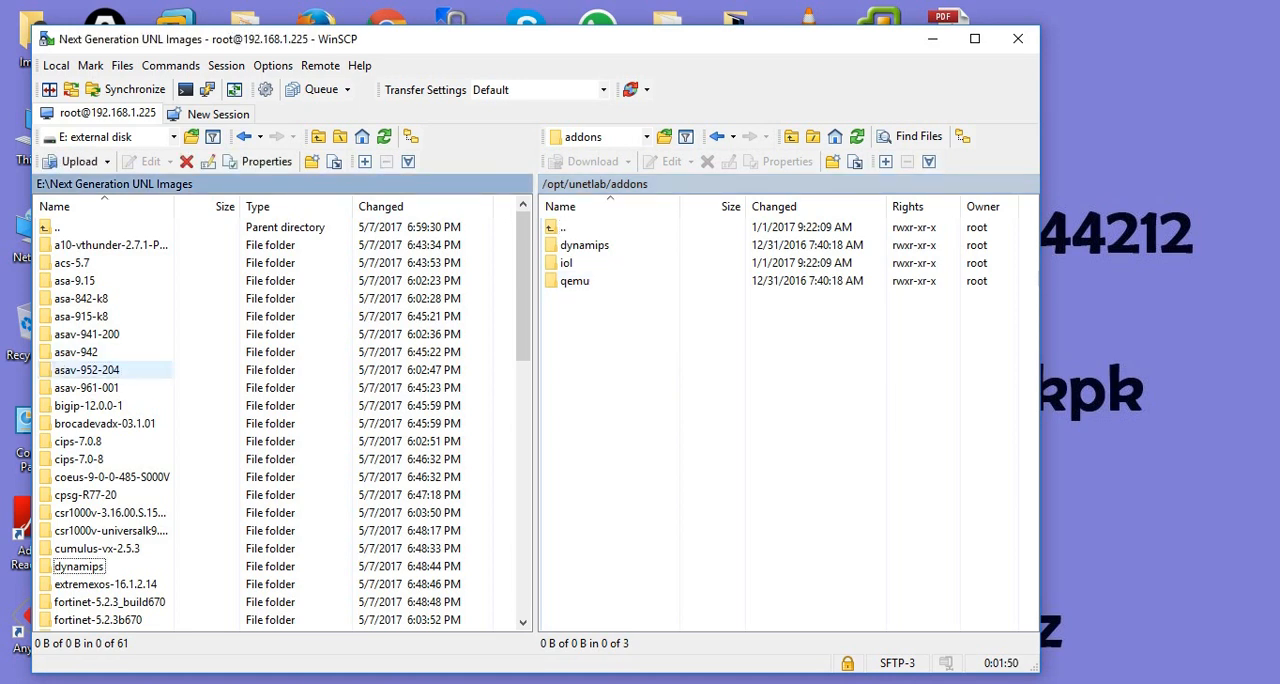
pyautogui.click(79, 566)
pyautogui.doubleClick(79, 566)
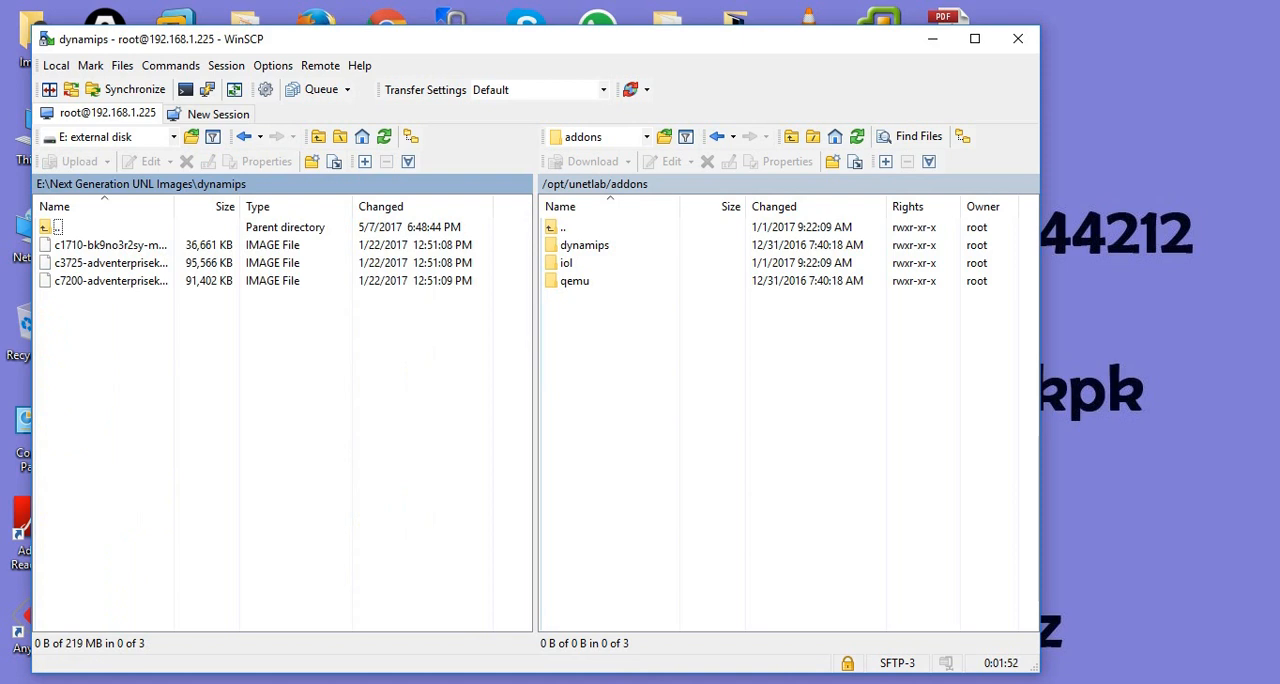
pyautogui.click(584, 245)
pyautogui.doubleClick(584, 245)
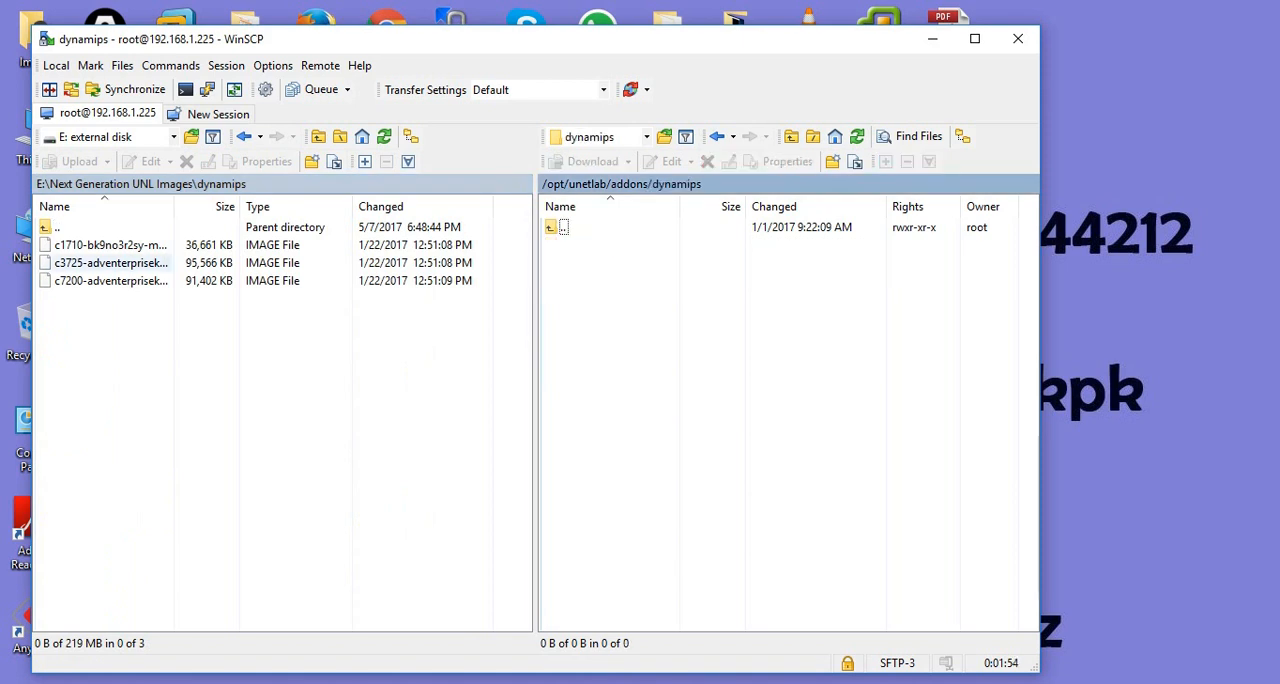
# - Upload the c1710, c3725 and c7200 image files to the remote /opt/unetlab/addons/dynamips folder
pyautogui.click(110, 245)
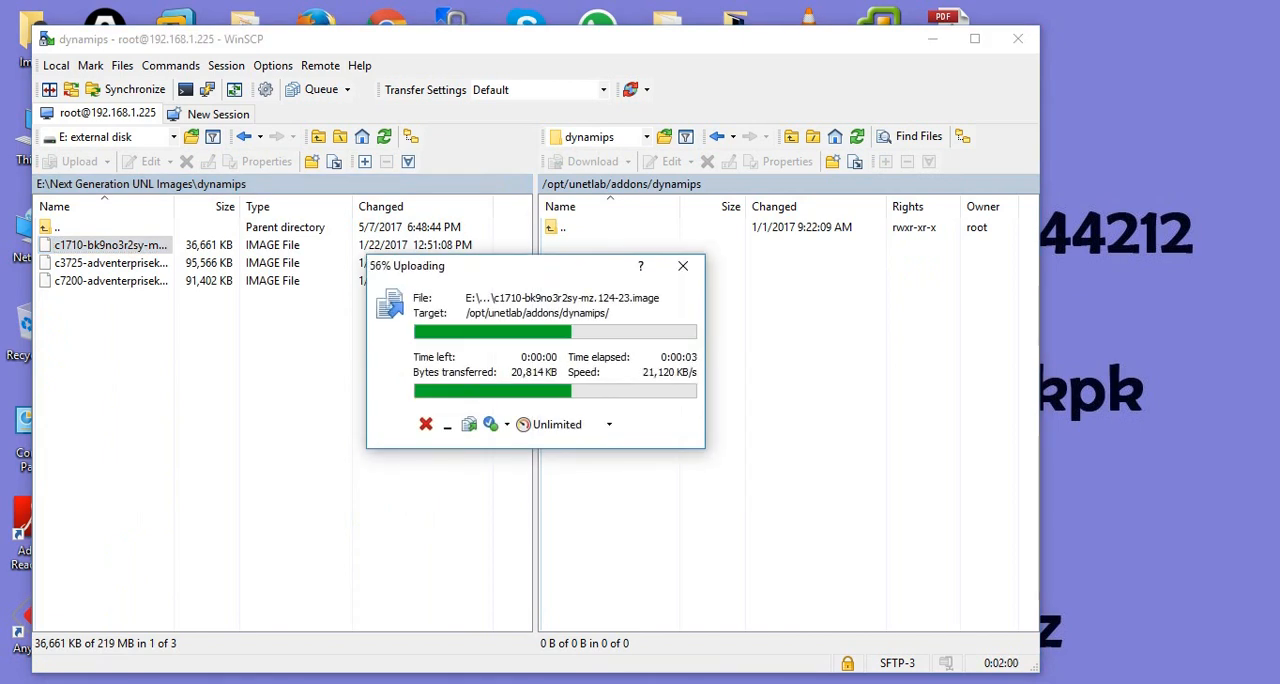
pyautogui.click(111, 263)
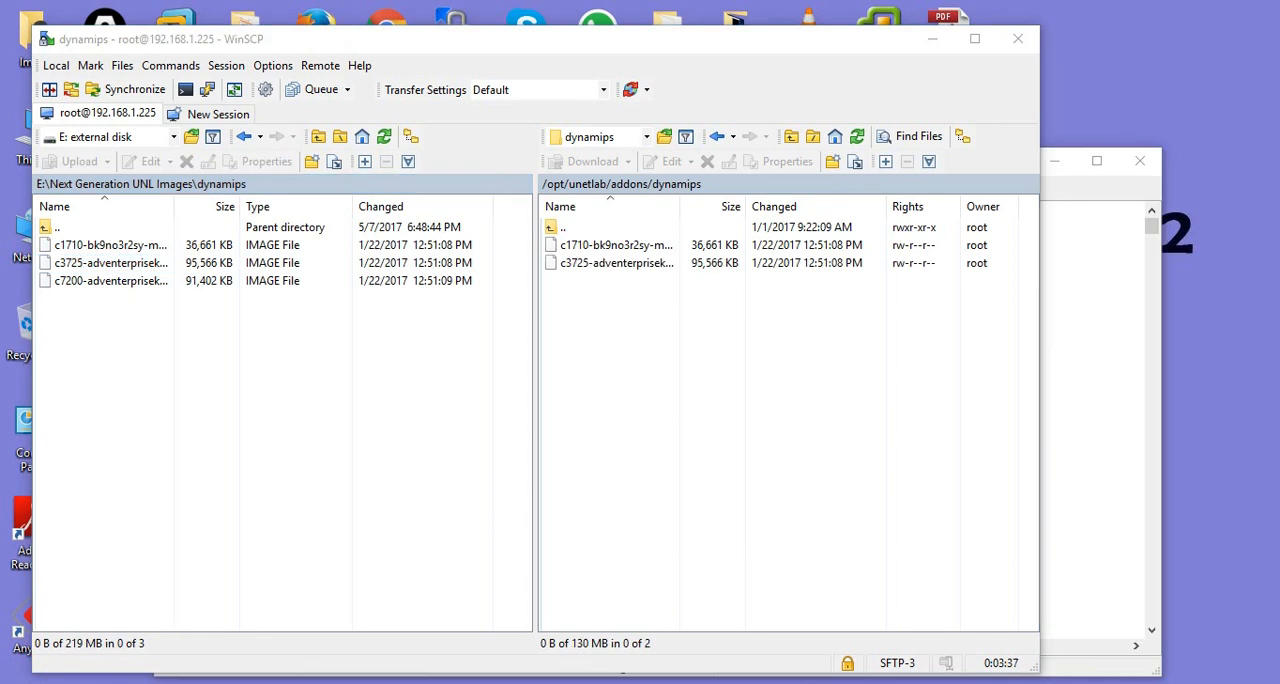
pyautogui.click(112, 281)
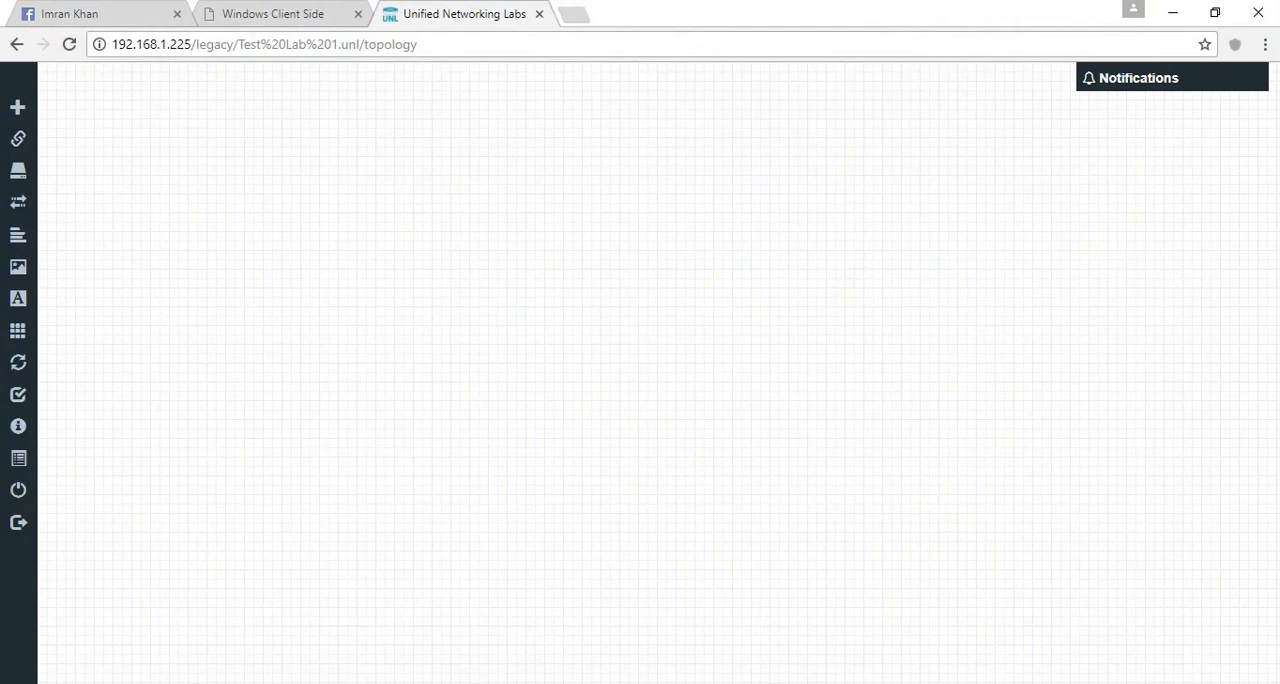
# - Start adding a node to the lab topology in Chrome, using the Cisco IOS 7206VXR (Dynamips) template
pyautogui.rightClick(322, 194)
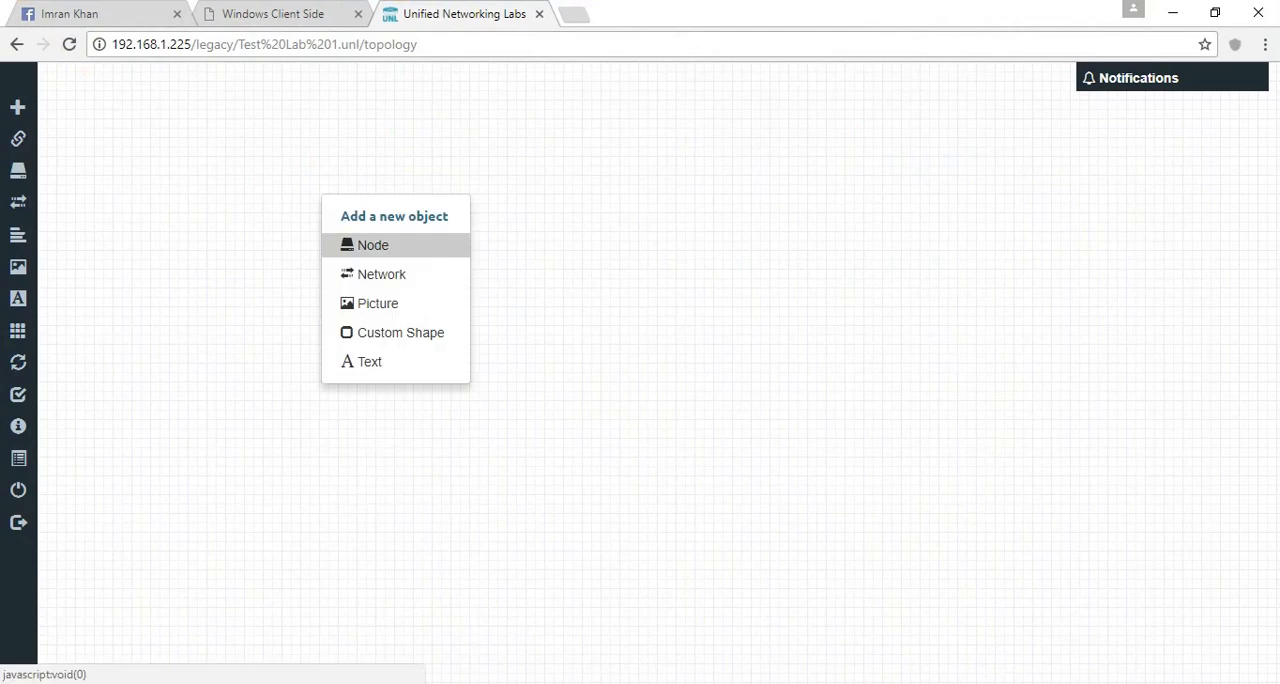
pyautogui.click(370, 245)
pyautogui.click(533, 185)
pyautogui.click(617, 176)
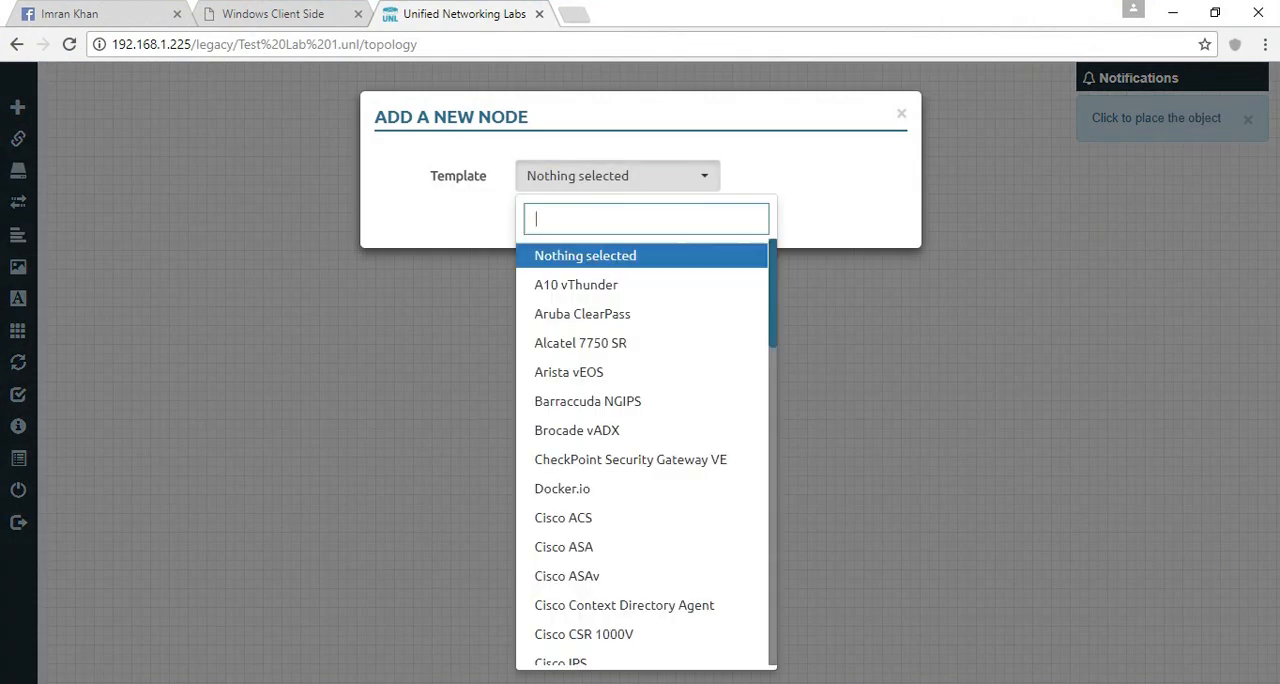
pyautogui.write('72')
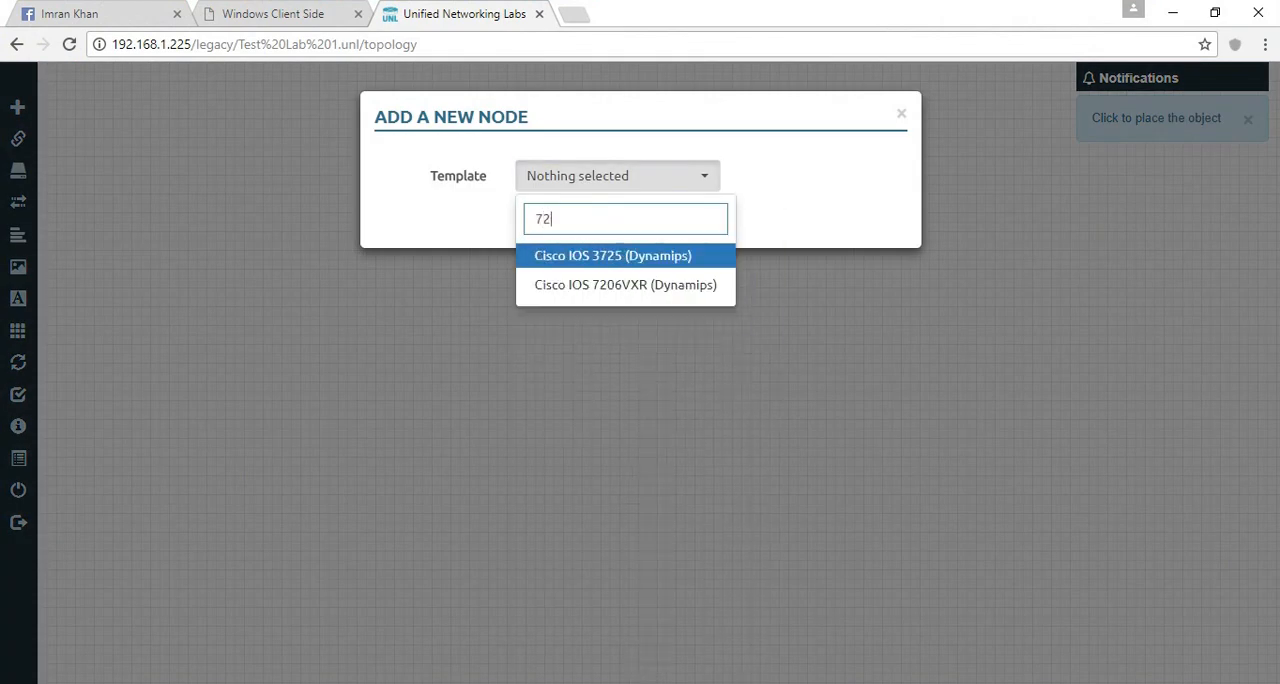
pyautogui.press('Down')
pyautogui.press('Return')
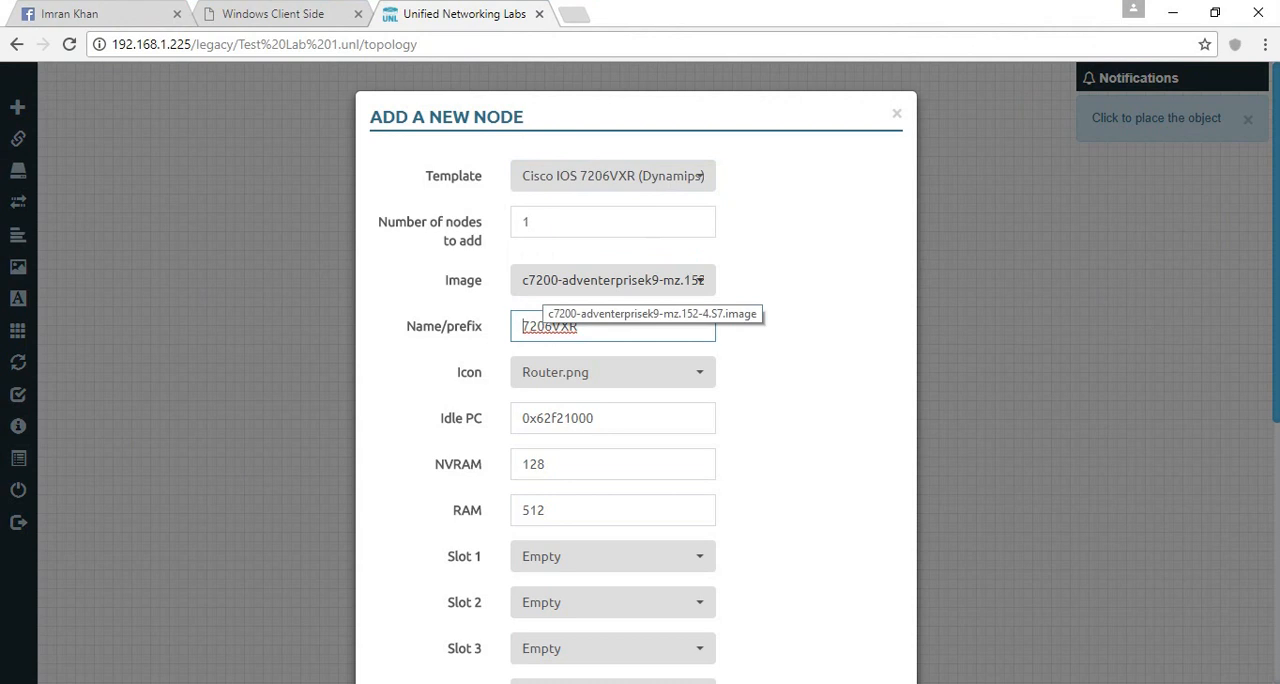
# - Change the new node's template to Cisco IOS 3725 (Dynamips)
pyautogui.click(640, 176)
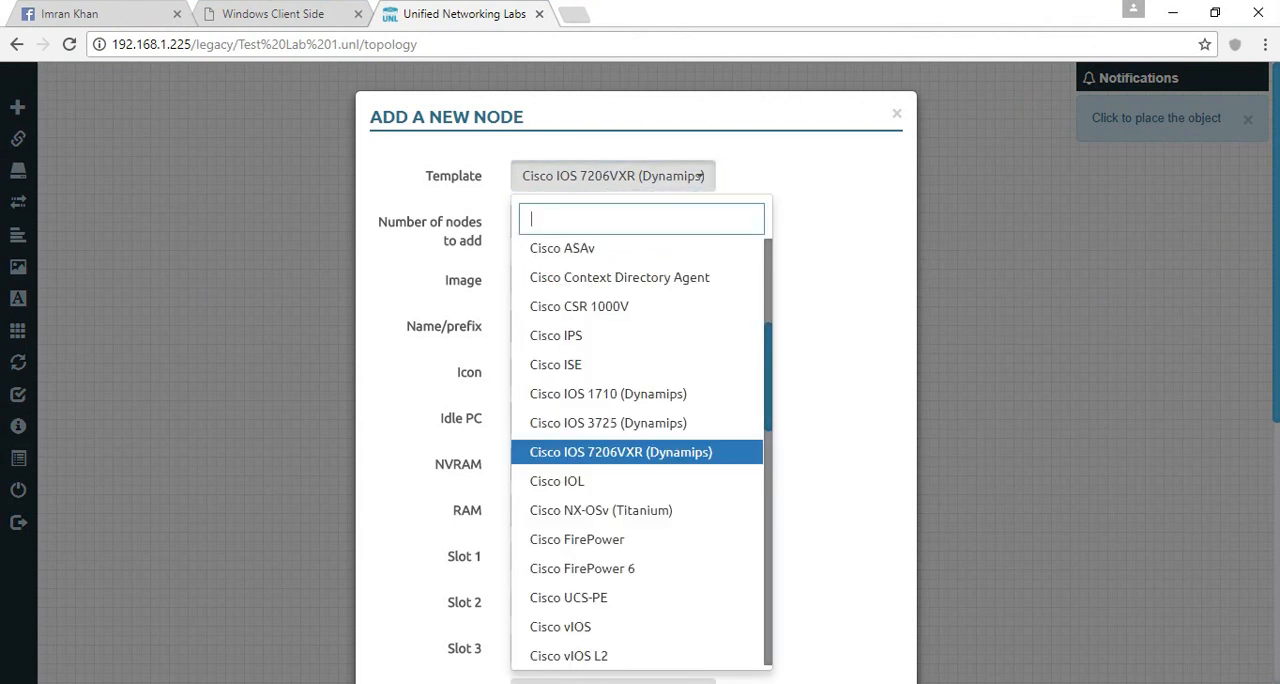
pyautogui.write('3')
pyautogui.press('BackSpace')
pyautogui.write('37')
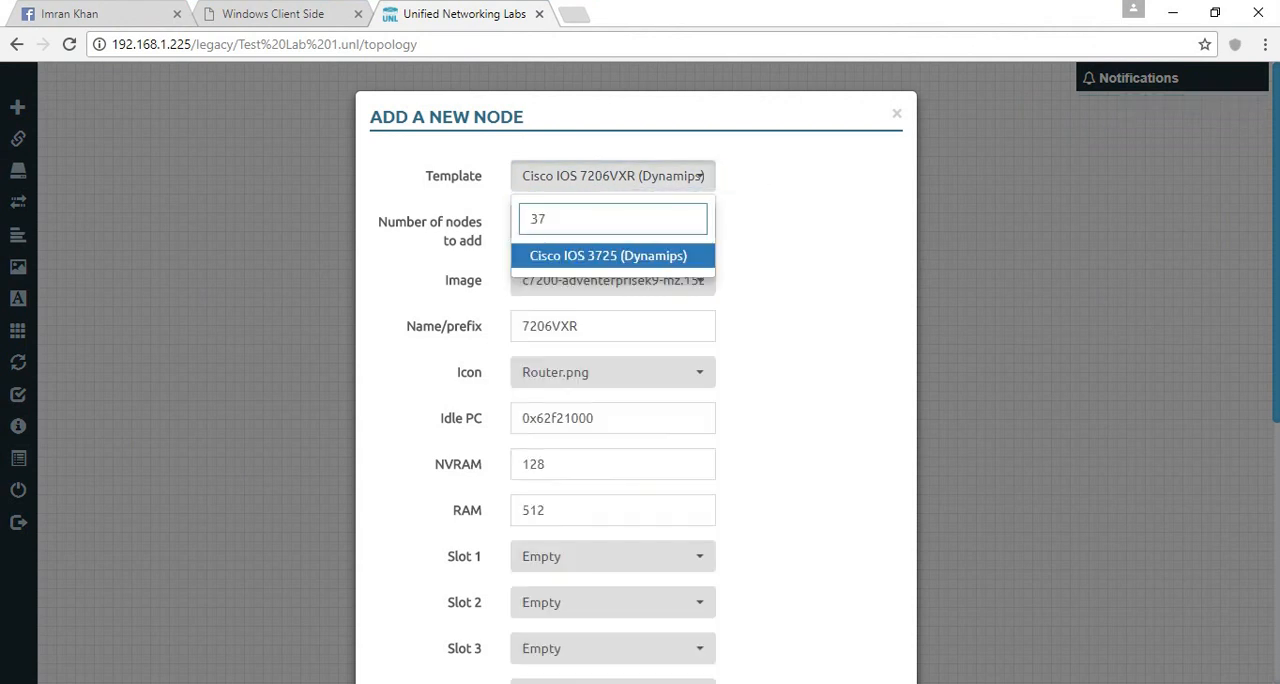
pyautogui.press('Return')
# - Check the image offered by the Cisco IOS 1710 (Dynamips) template, and cancel adding the node
pyautogui.click(613, 176)
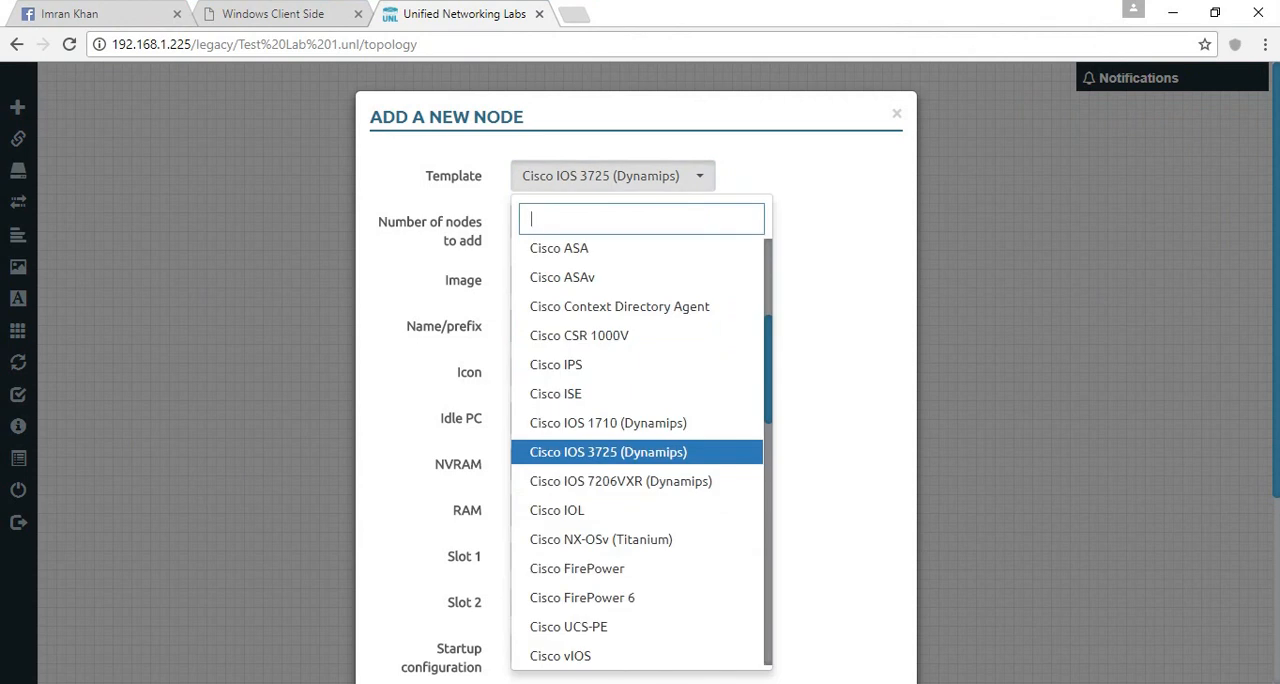
pyautogui.write('17')
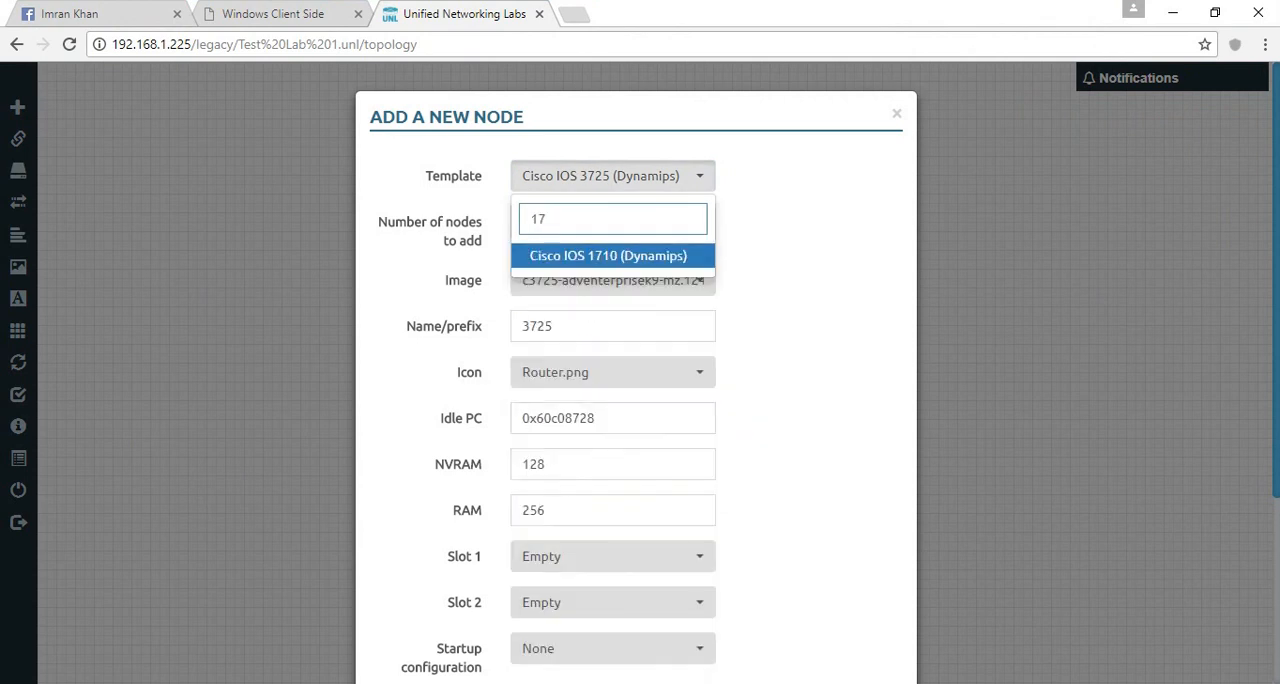
pyautogui.press('Return')
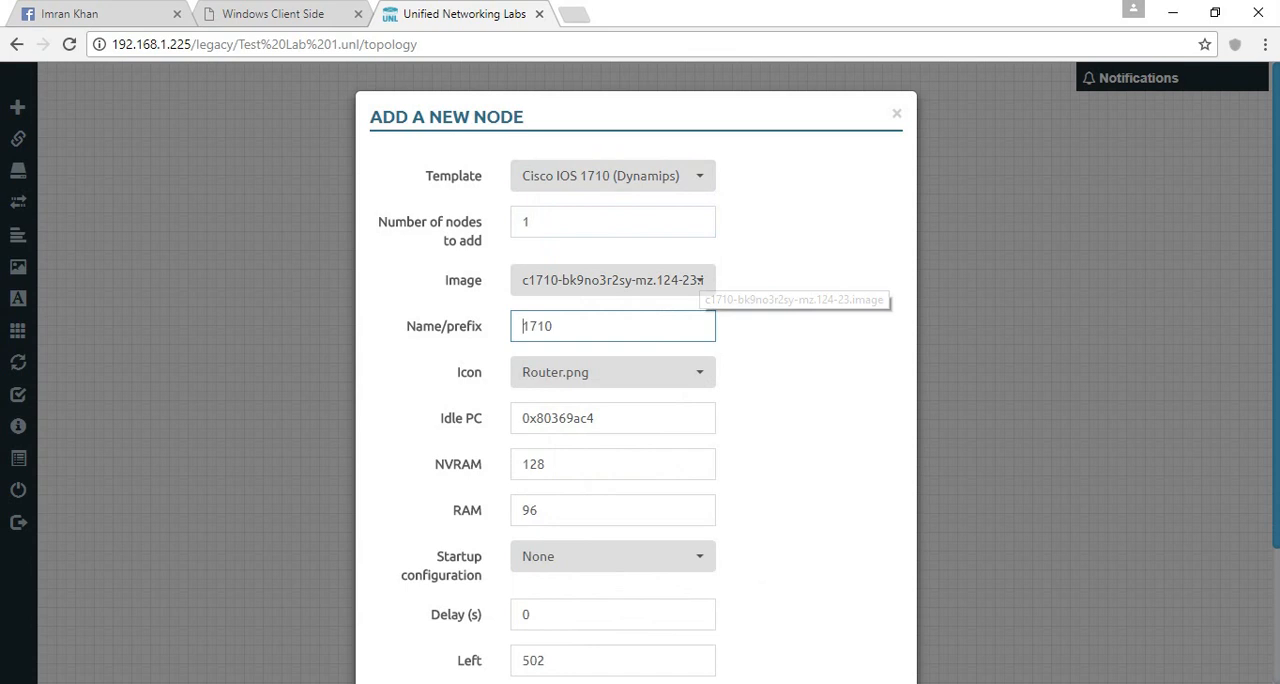
pyautogui.press('Escape')
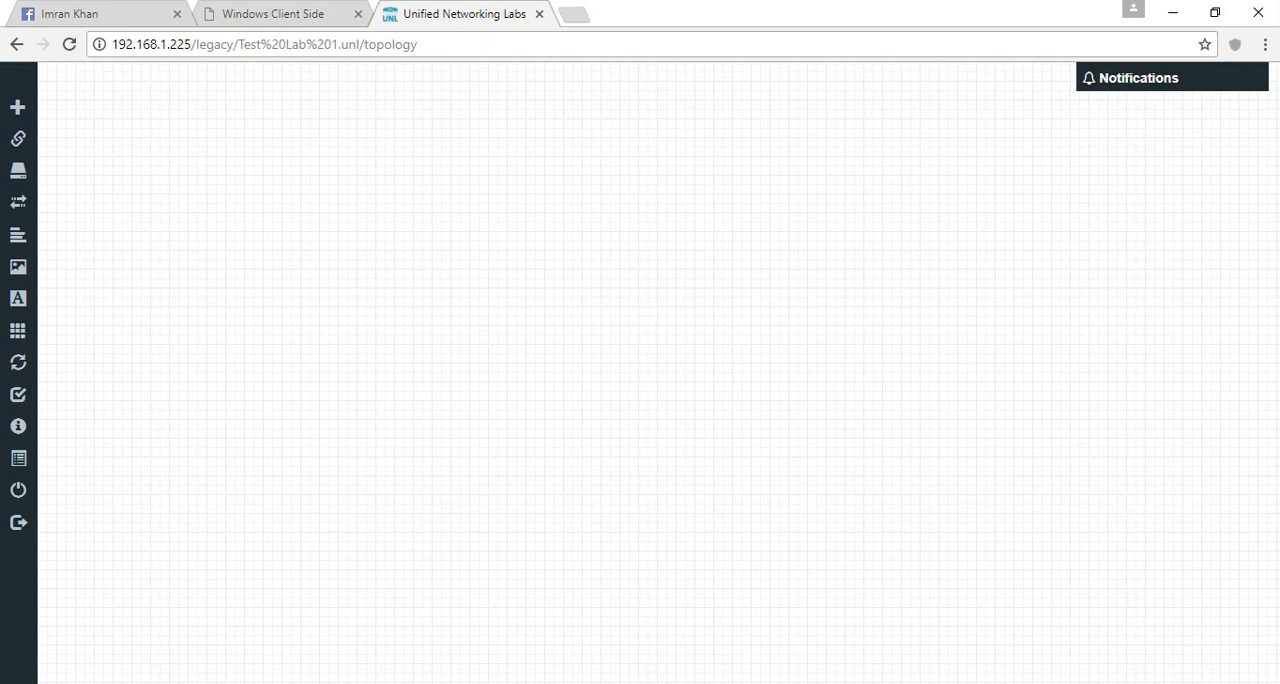
# - Switch to WinSCP and open the remote /opt/unetlab/addons/iol/bin folder
pyautogui.moveTo(390, 683)
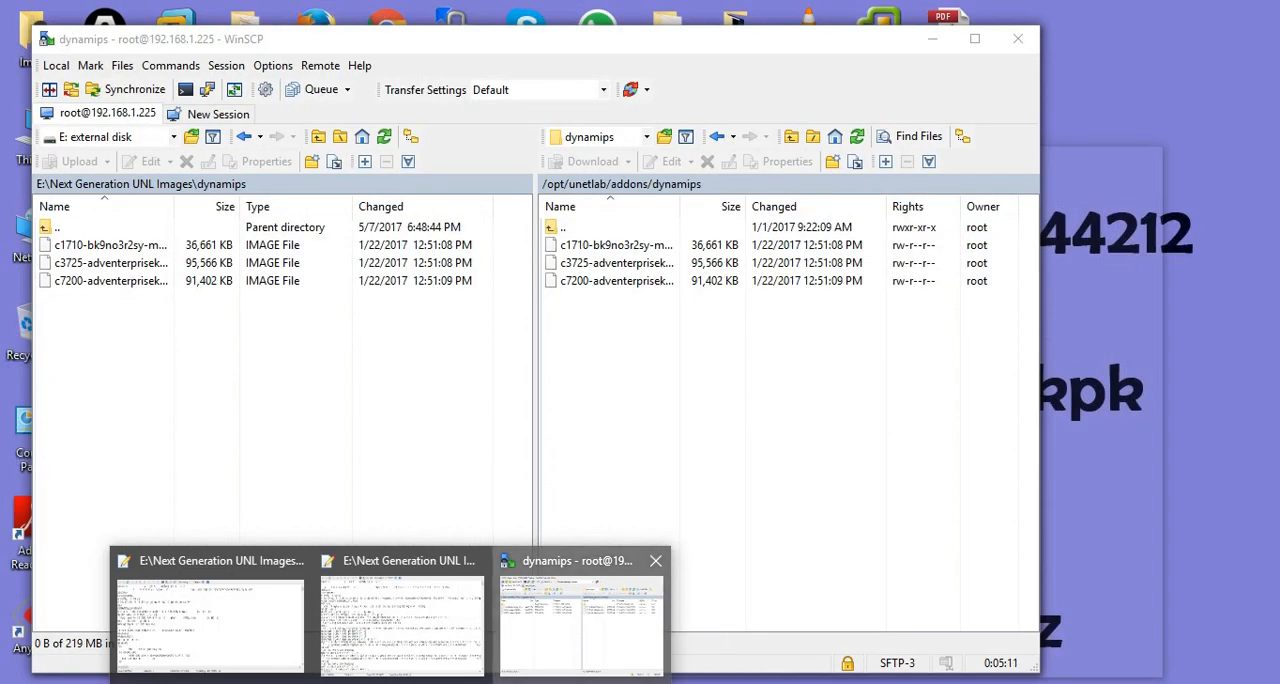
pyautogui.click(580, 615)
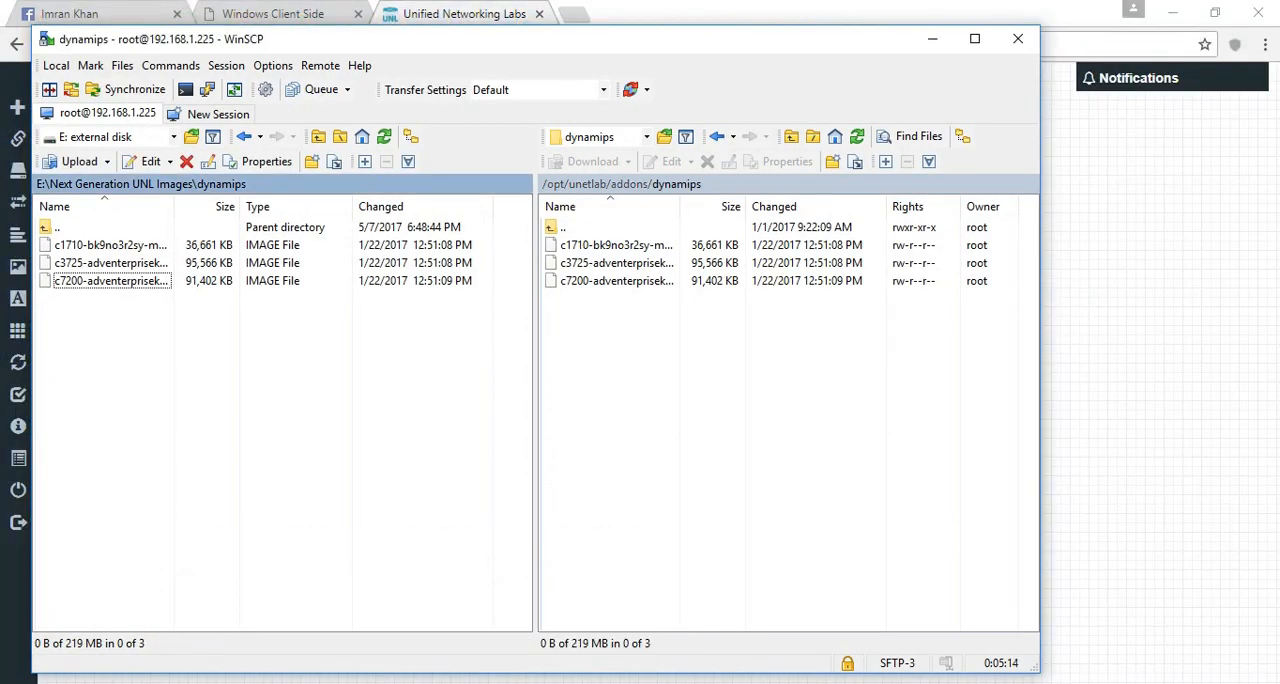
pyautogui.doubleClick(563, 227)
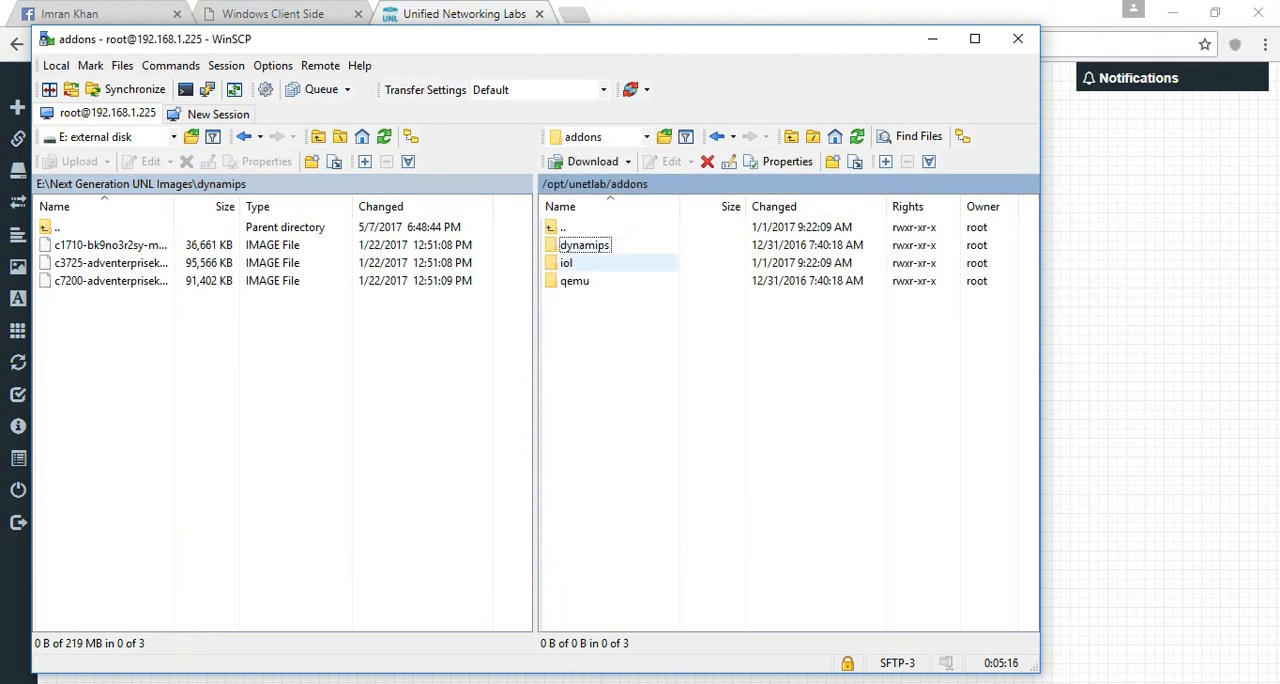
pyautogui.doubleClick(566, 263)
pyautogui.doubleClick(567, 245)
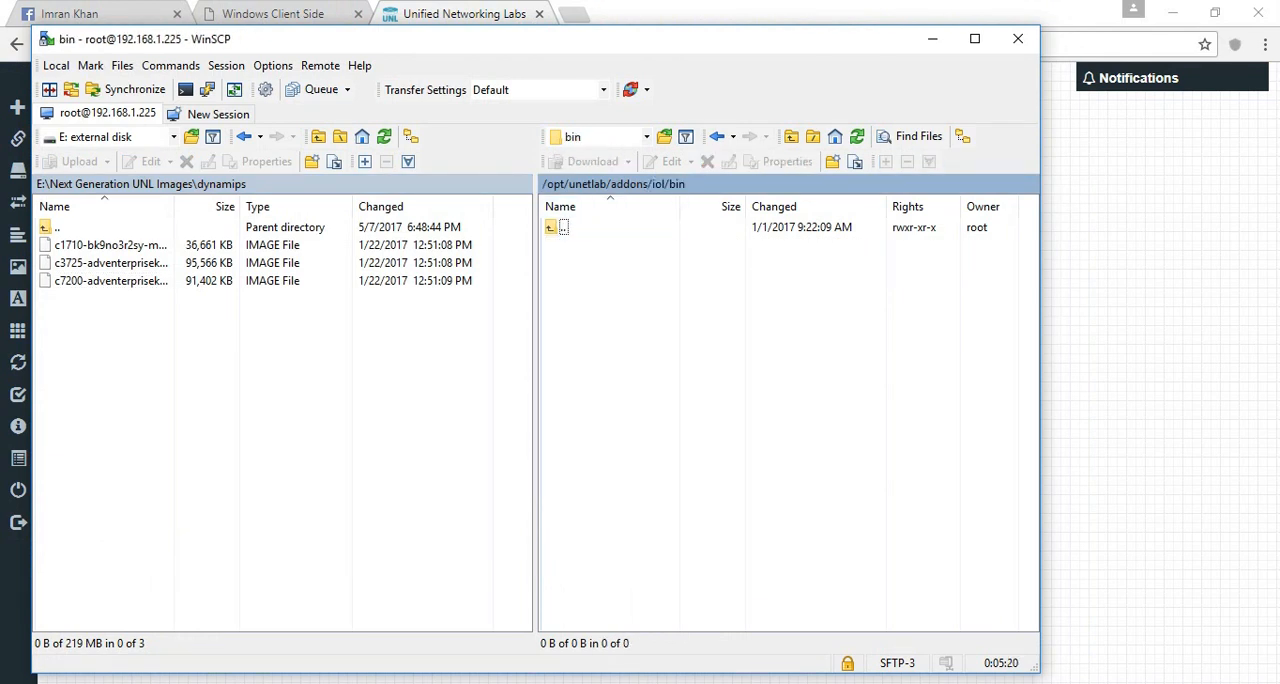
# - Upload all files from the local Next Generation UNL Images\iol\bin folder to the remote iol/bin folder
pyautogui.doubleClick(56, 227)
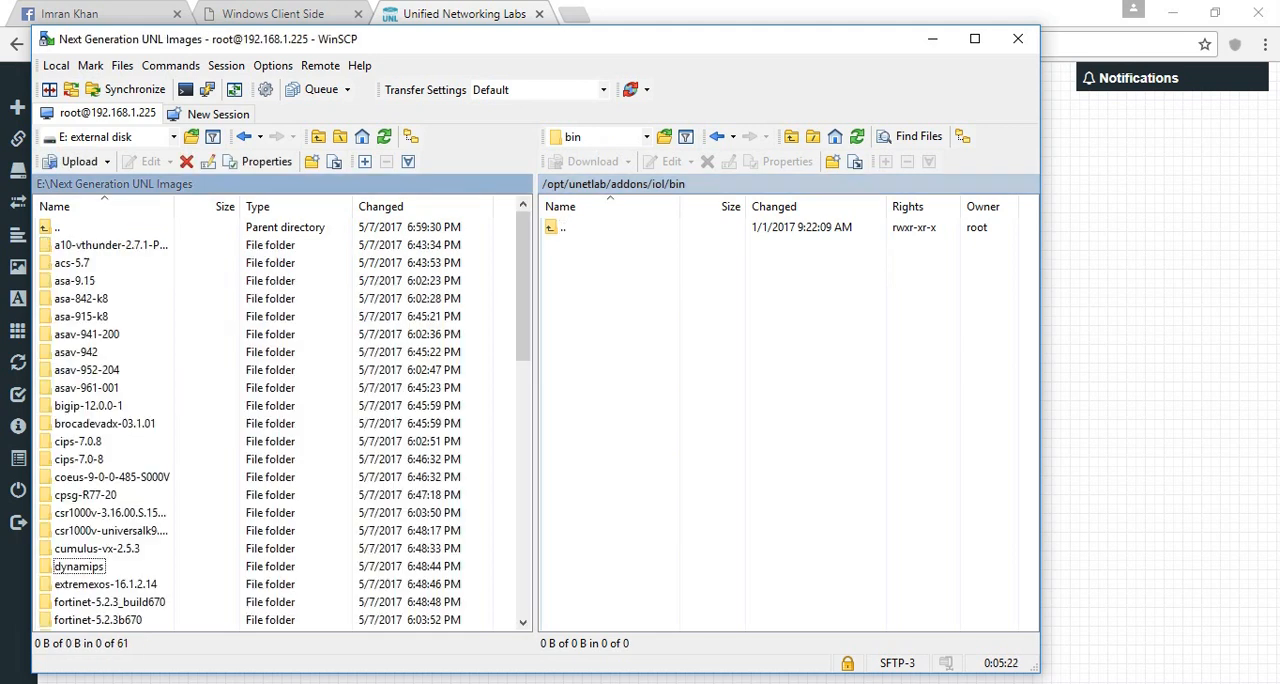
pyautogui.click(92, 370)
pyautogui.press('i')
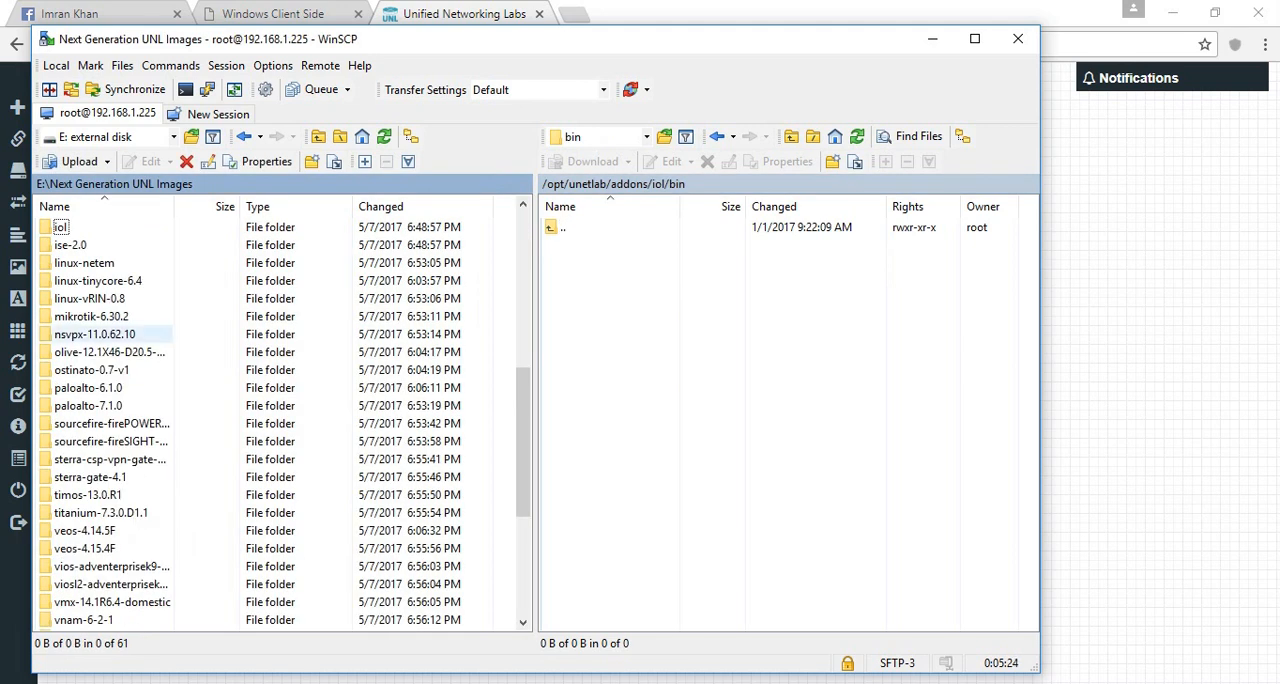
pyautogui.doubleClick(60, 227)
pyautogui.press('Return')
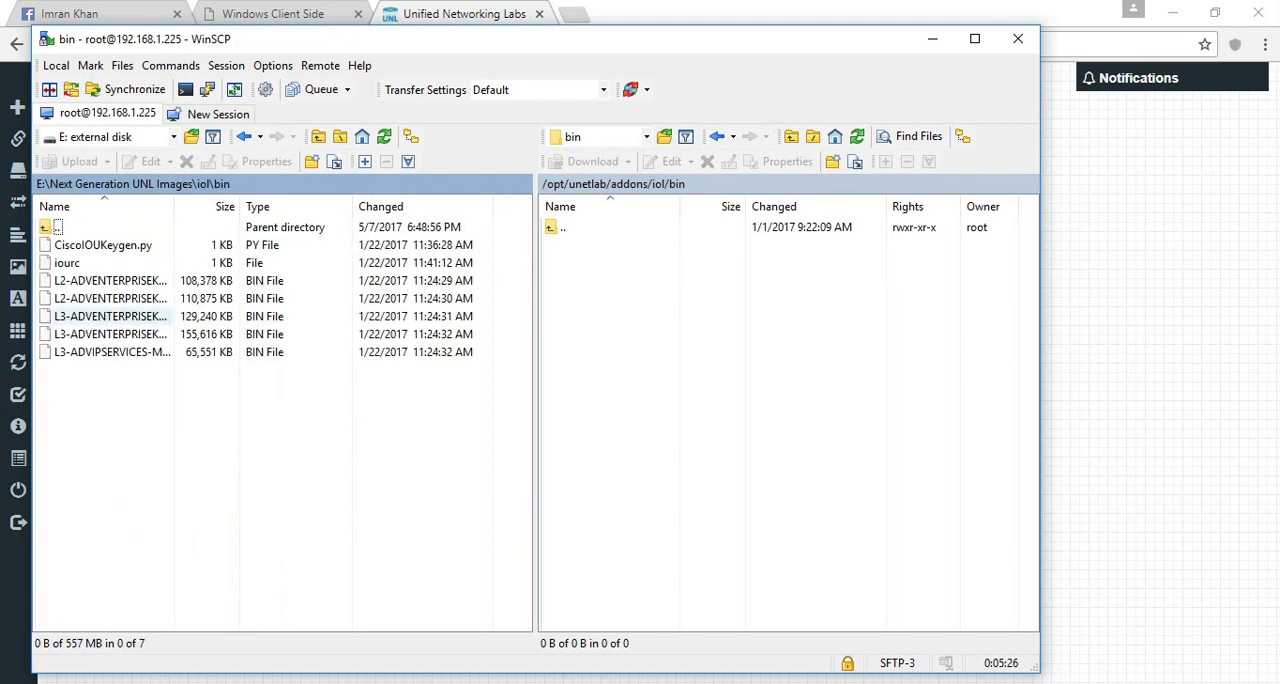
pyautogui.hotkey('ctrl', 'a')
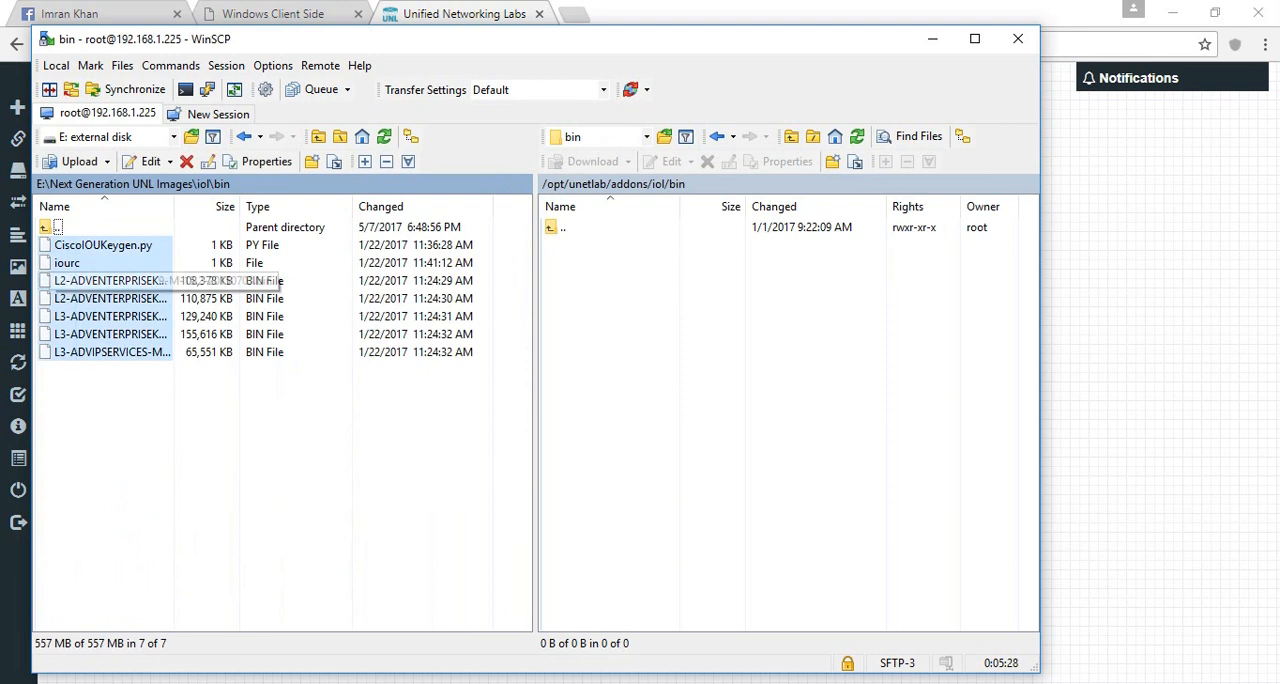
pyautogui.moveTo(112, 299); pyautogui.dragTo(640, 400)
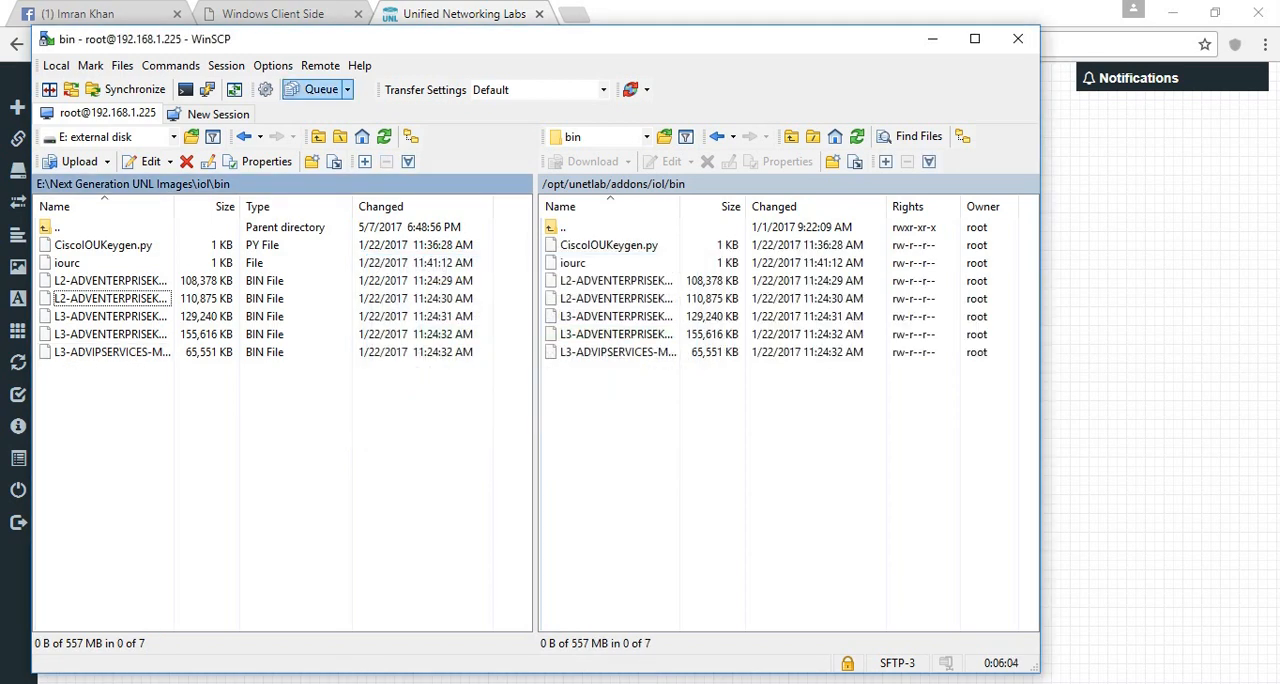
# - Switch to the lab topology in Chrome and start adding a node with the Cisco IOL template
pyautogui.click(466, 14)
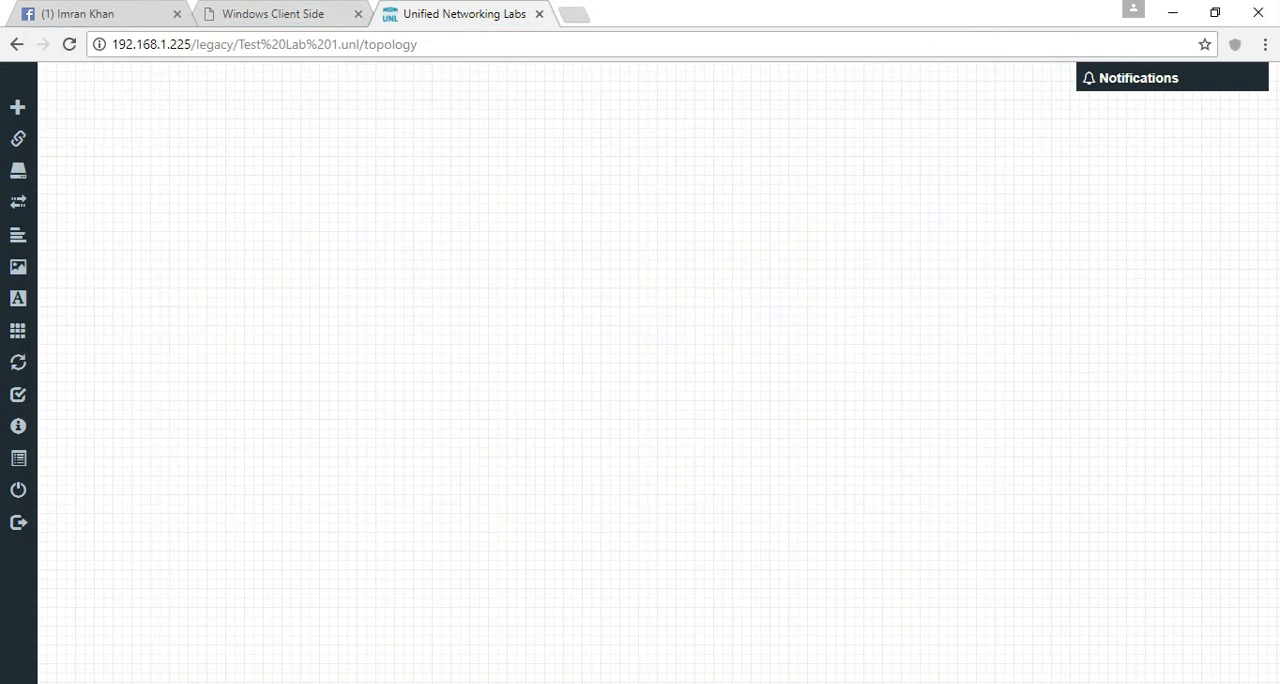
pyautogui.rightClick(516, 202)
pyautogui.click(568, 252)
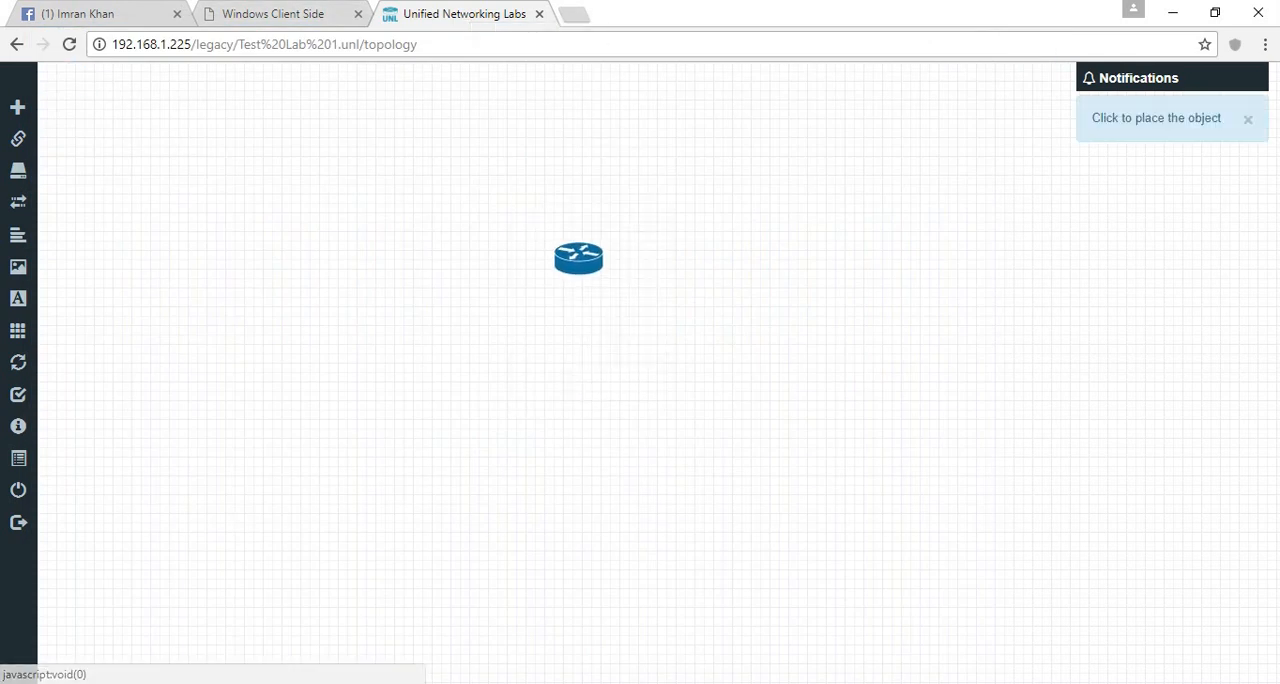
pyautogui.click(579, 259)
pyautogui.click(617, 176)
pyautogui.write('iol')
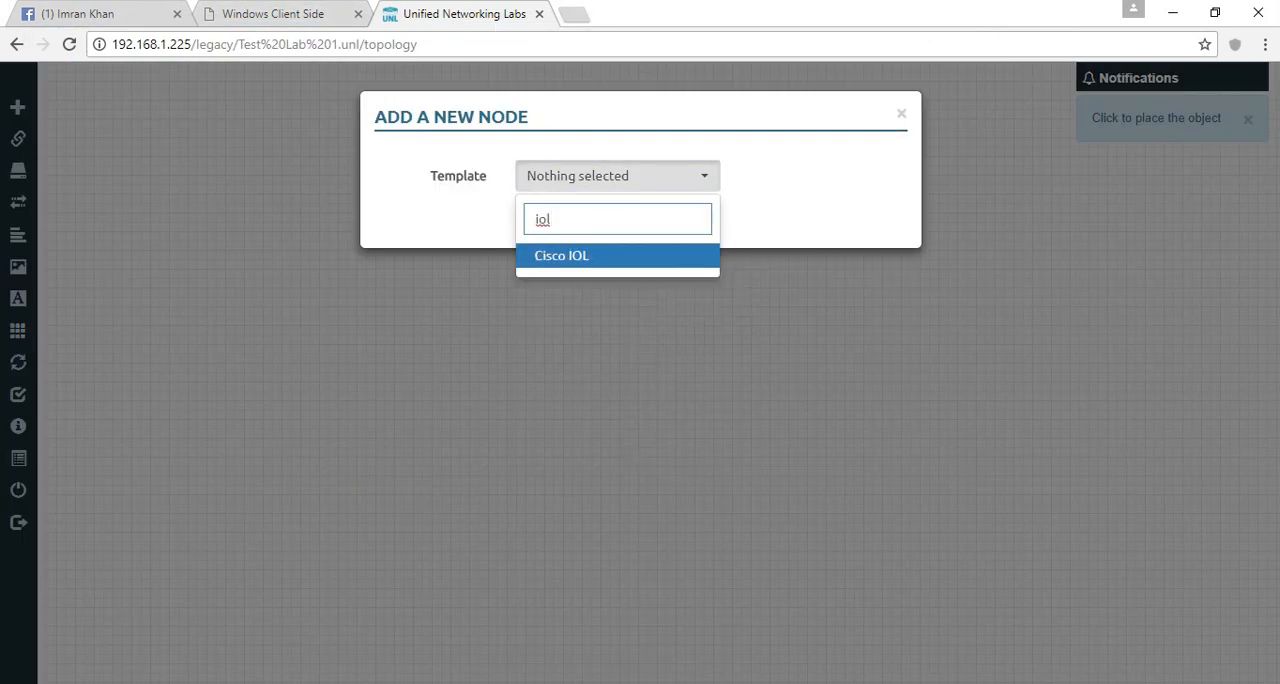
pyautogui.press('Return')
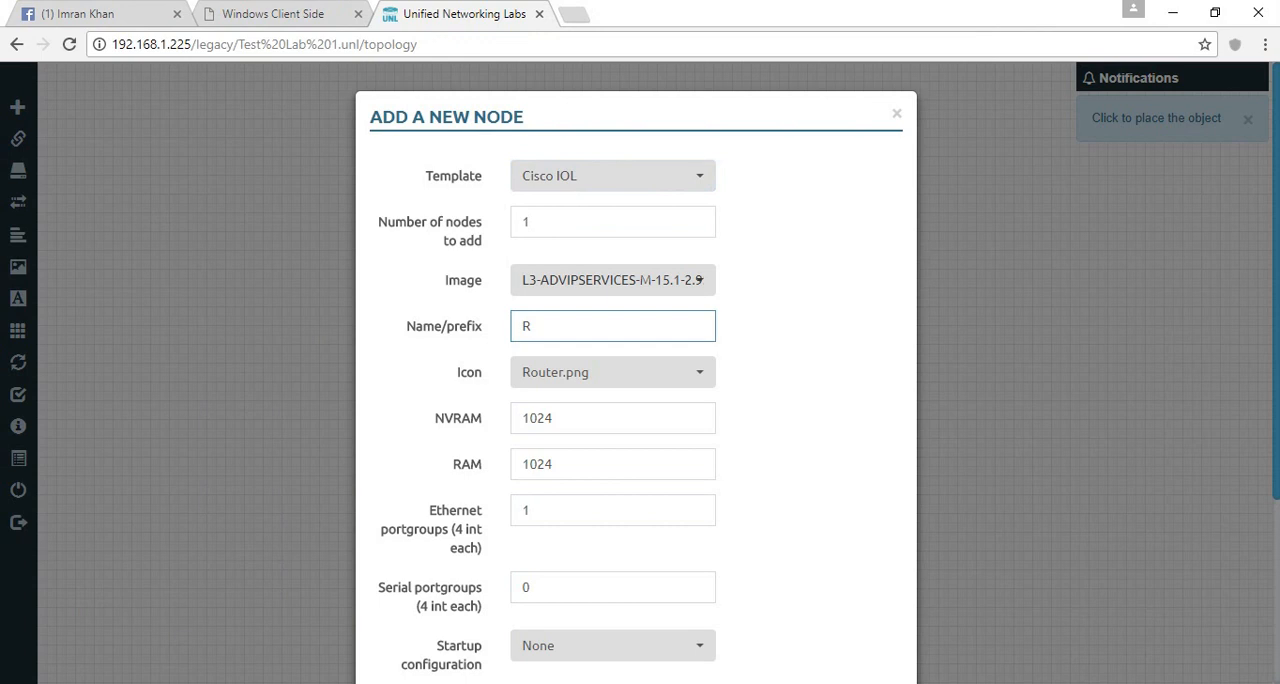
# - Give the new node the L2-ADVENTERPRISEK9-M-15.2-20150703.bin image, the name Switch and the Switch L3.png icon
pyautogui.click(699, 280)
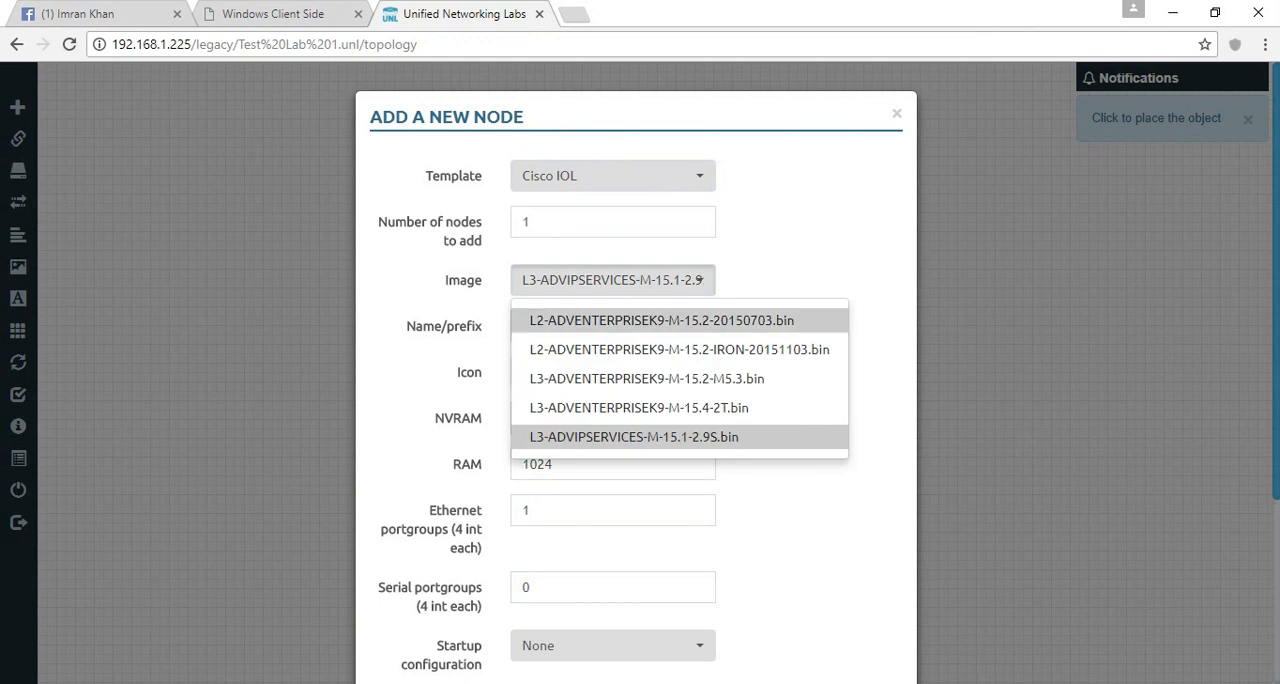
pyautogui.click(661, 320)
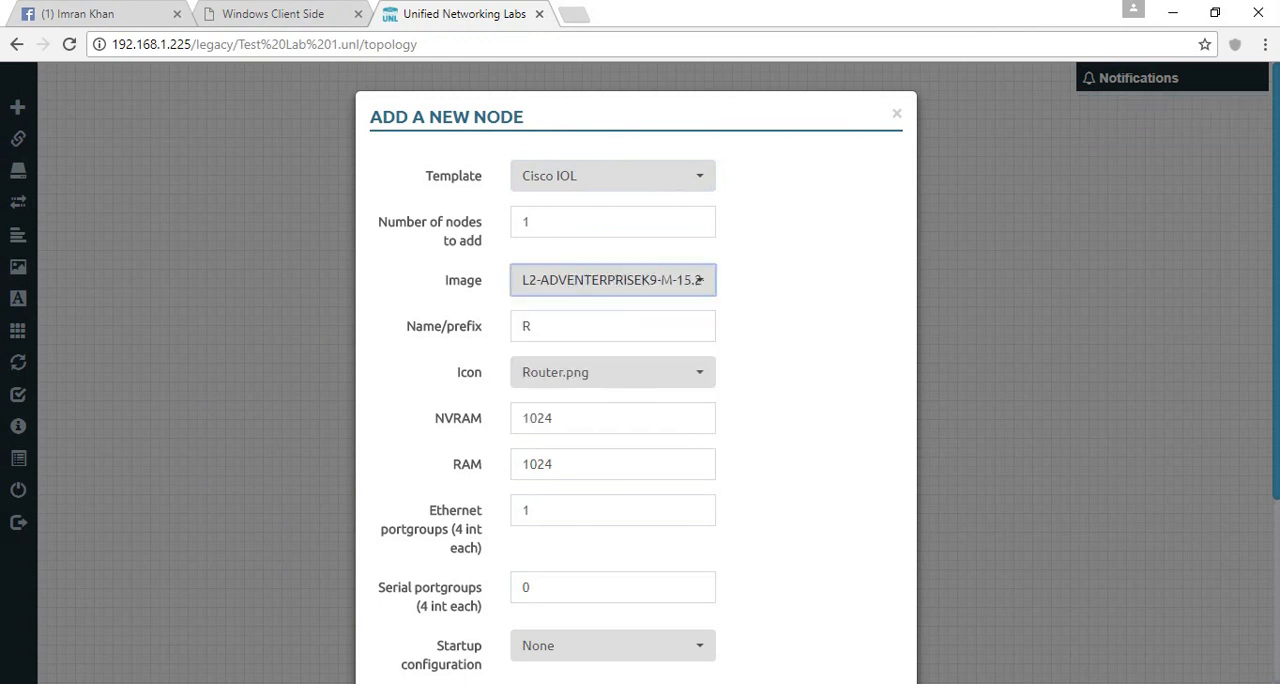
pyautogui.press('Tab')
pyautogui.write('Switch')
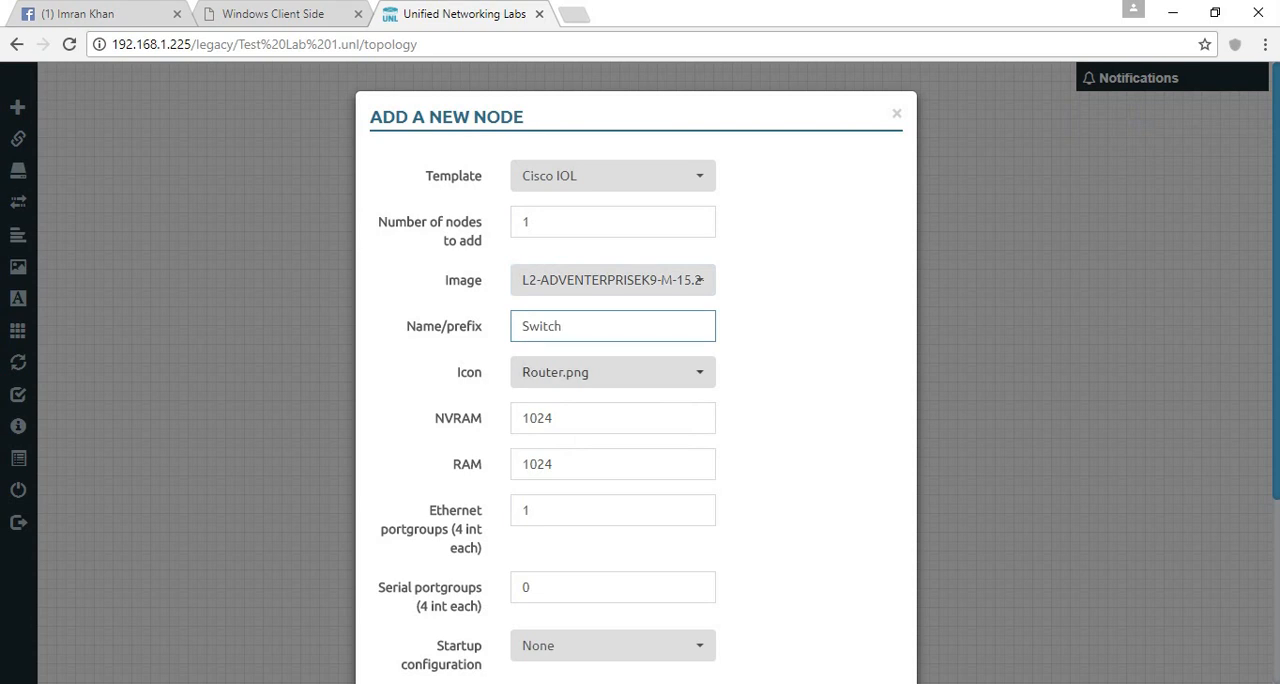
pyautogui.click(630, 372)
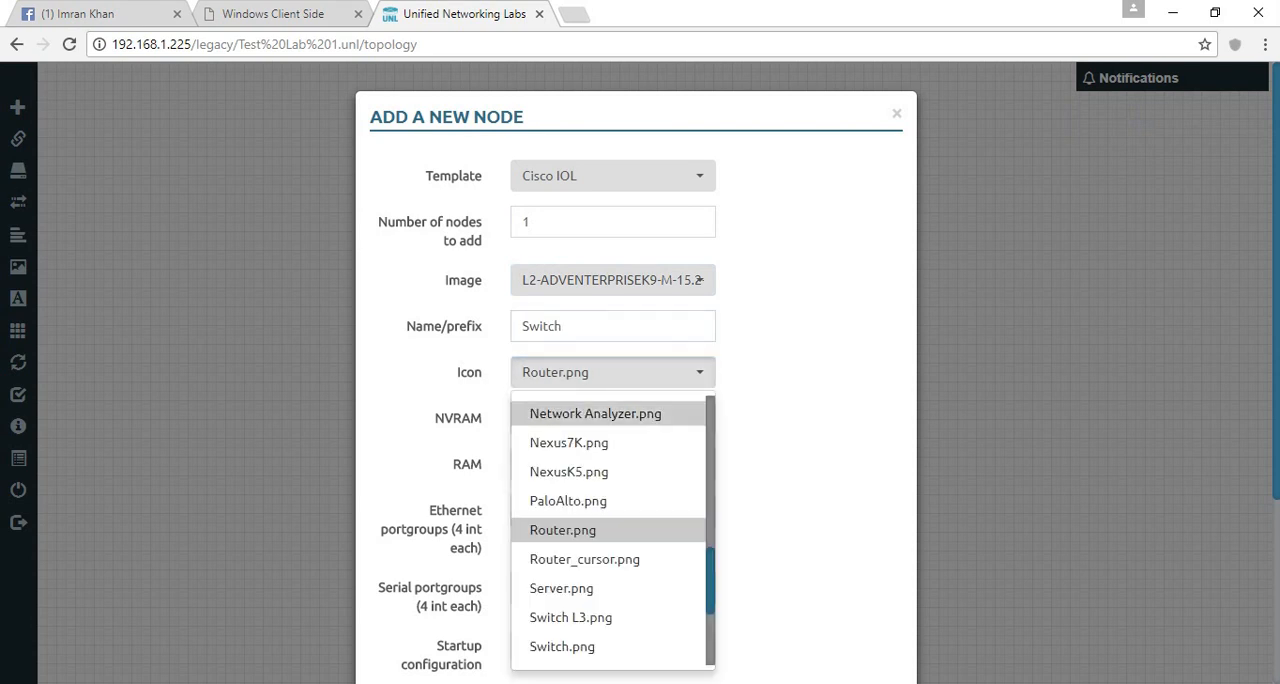
pyautogui.click(570, 617)
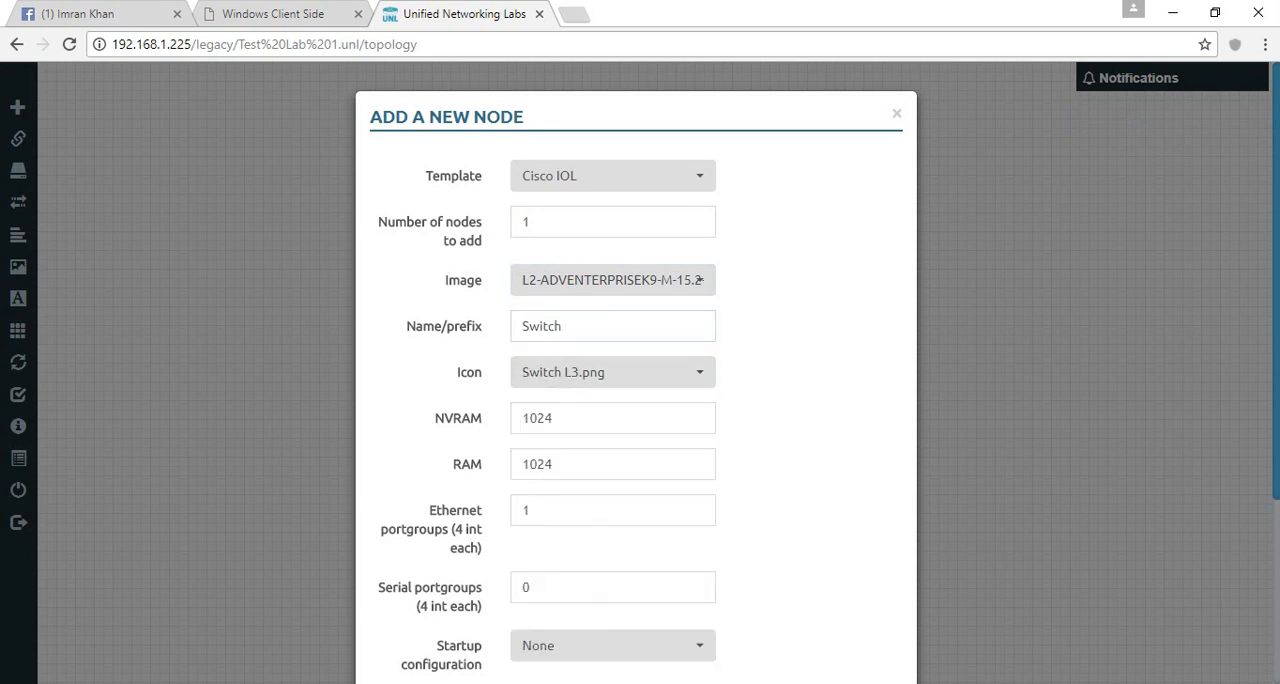
# - Save the new Switch node and move it slightly left on the topology canvas
pyautogui.scroll(-3, 635, 370)
pyautogui.click(542, 581)
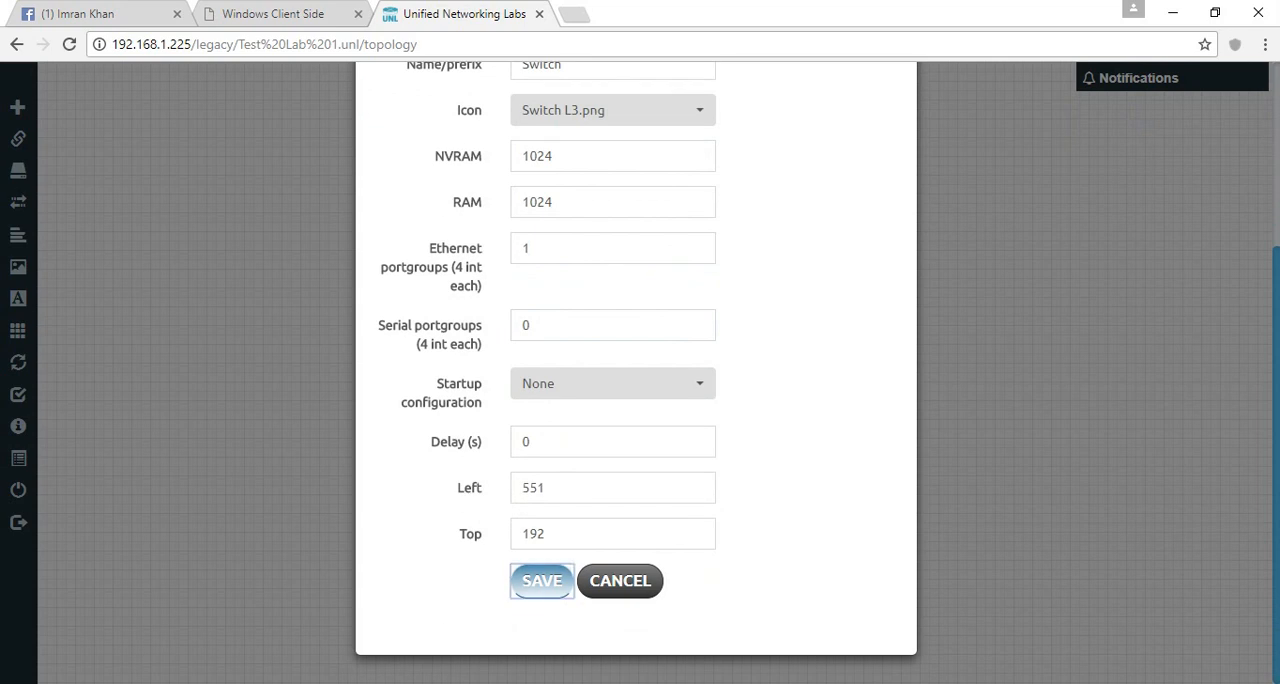
pyautogui.moveTo(579, 266); pyautogui.dragTo(485, 247)
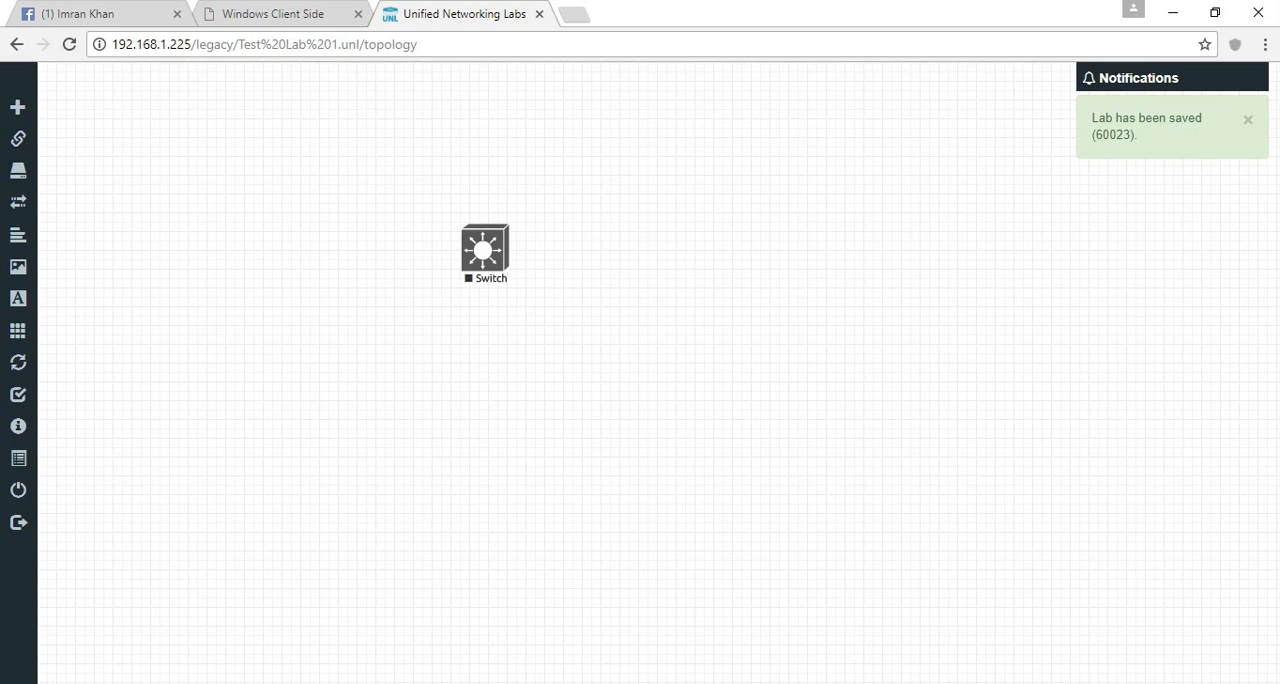
# - Close the two open WinSCP editor windows and switch to the WinSCP session window
pyautogui.click(390, 683)
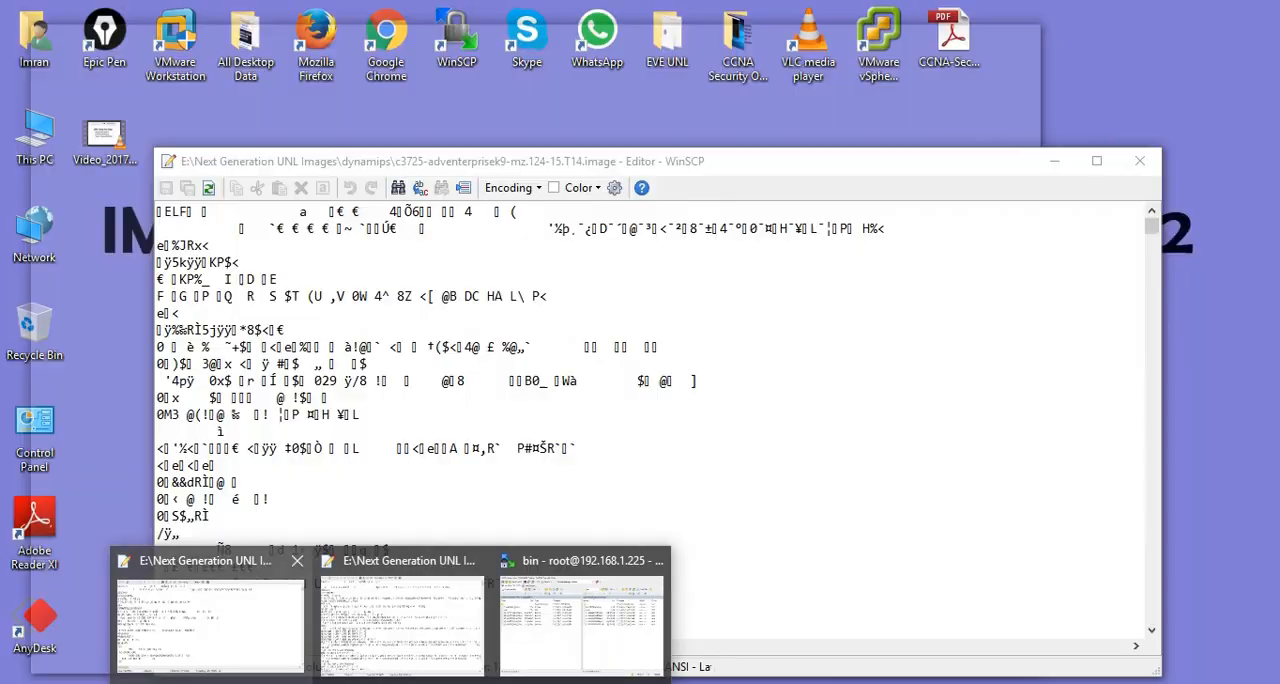
pyautogui.click(296, 560)
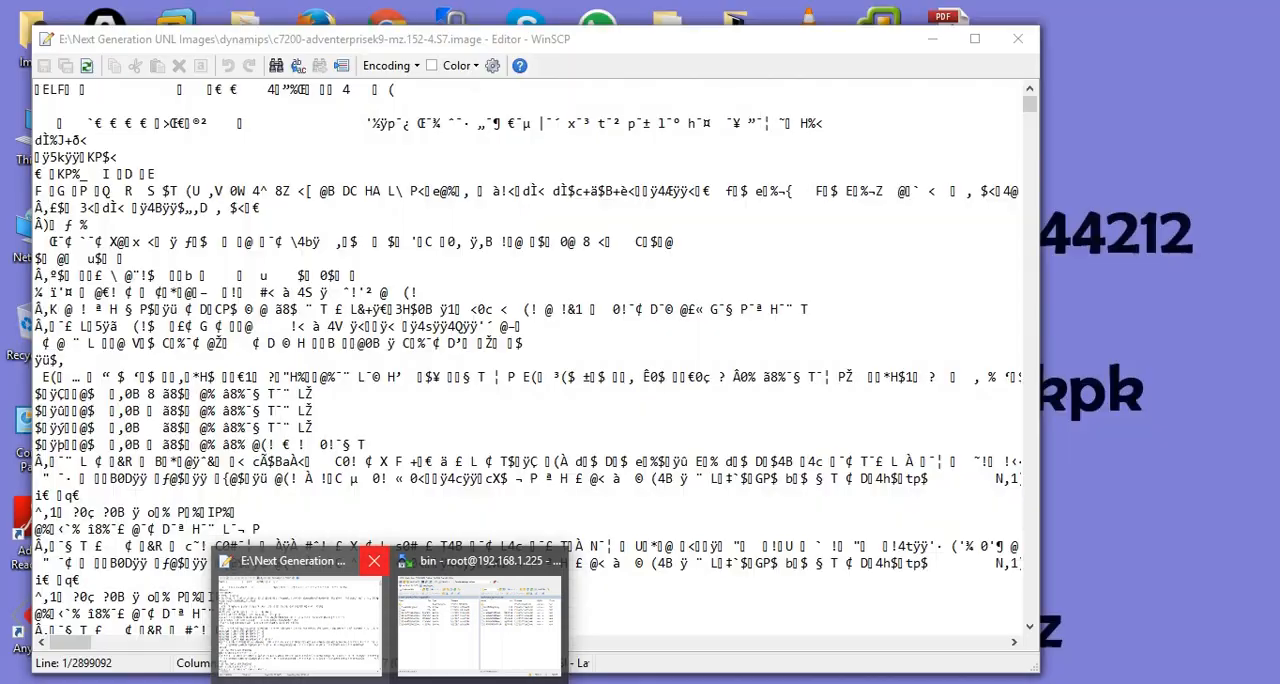
pyautogui.click(374, 560)
pyautogui.click(390, 622)
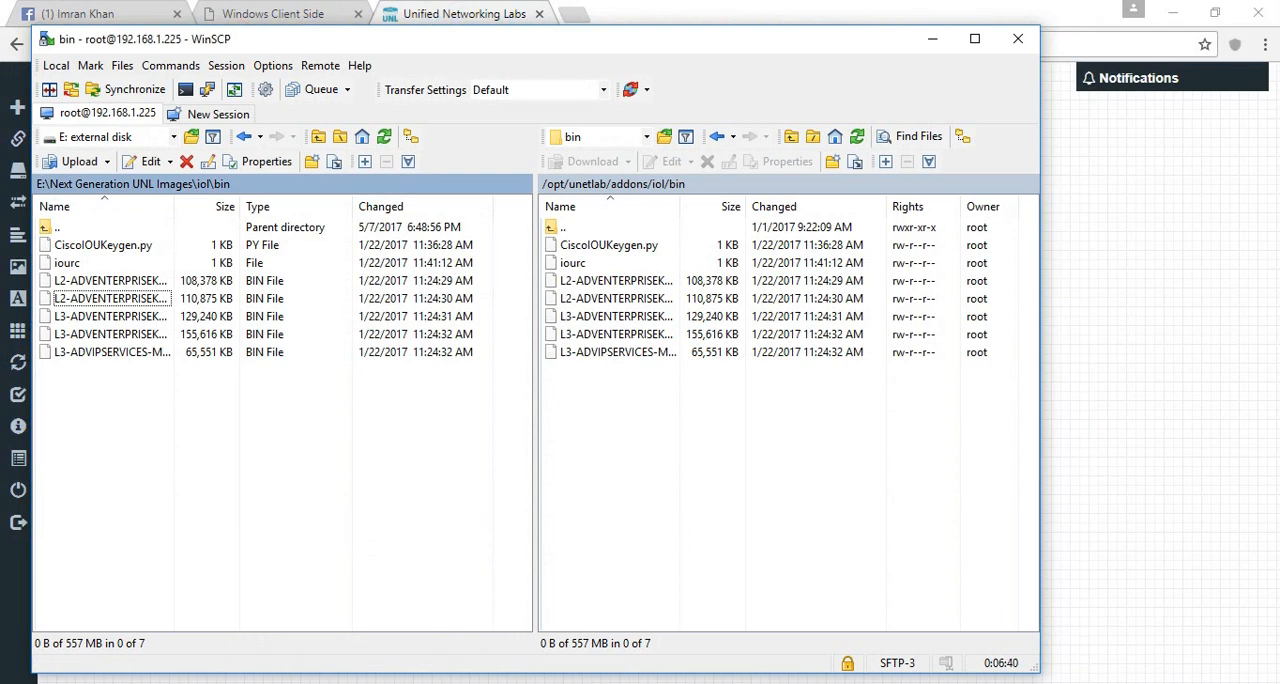
# - Open the remote /opt/unetlab/addons/qemu folder and the local Next Generation UNL Images folder
pyautogui.click(630, 184)
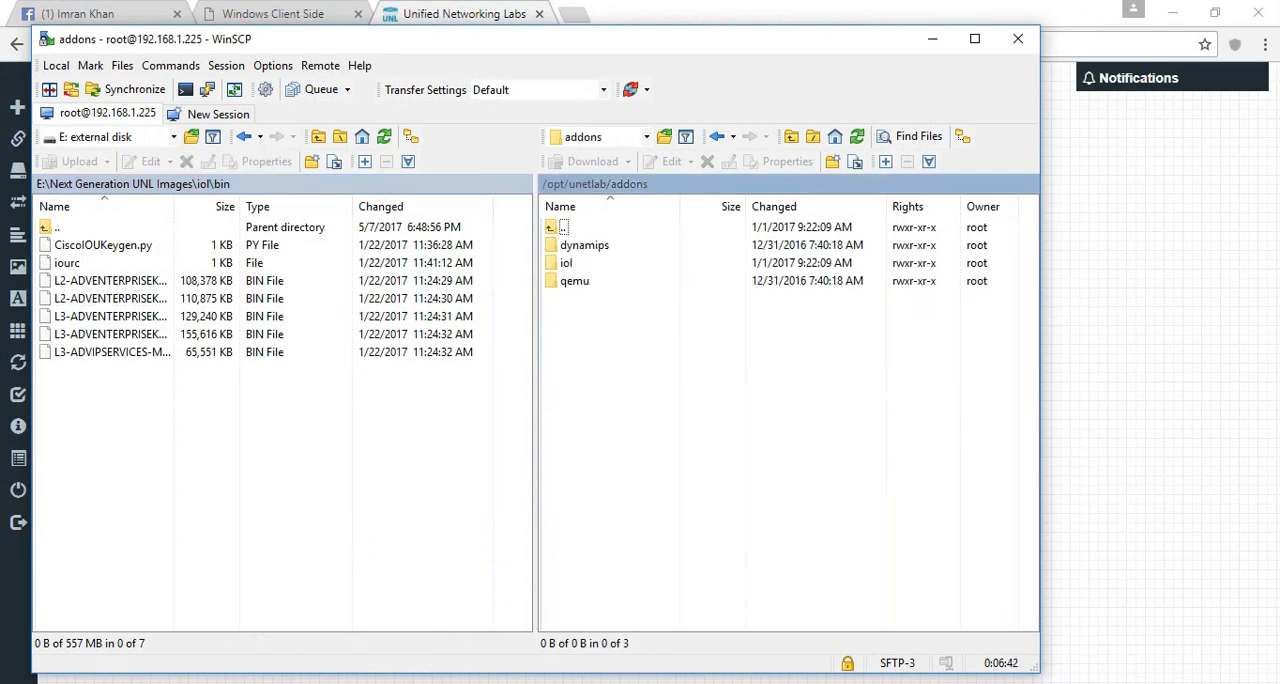
pyautogui.press('Down')
pyautogui.press('Down')
pyautogui.press('Down')
pyautogui.press('Return')
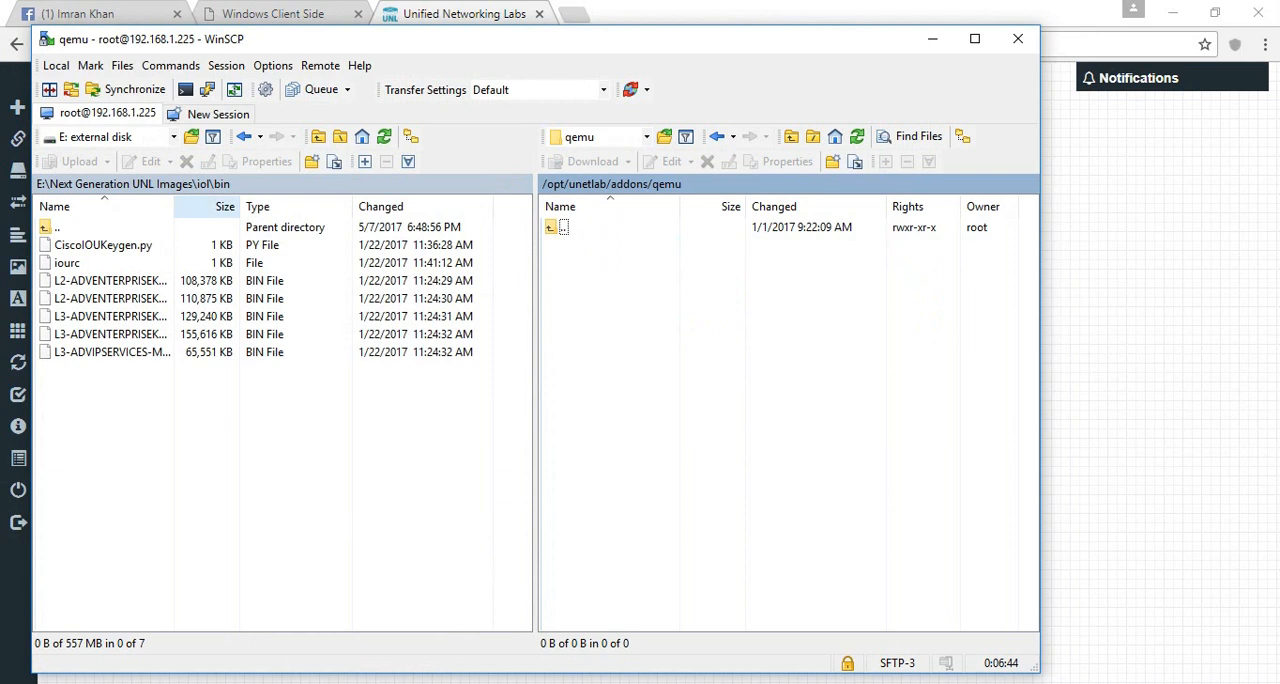
pyautogui.click(150, 184)
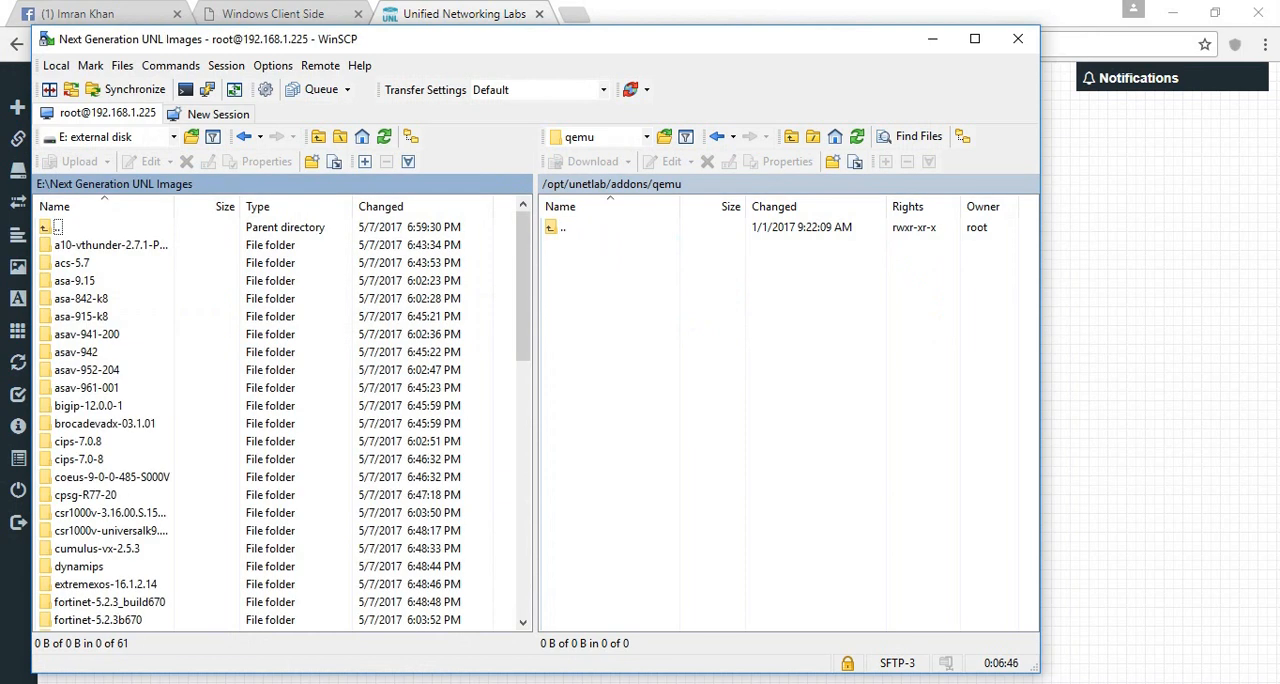
pyautogui.moveTo(523, 285)
pyautogui.mouseDown()
pyautogui.moveTo(523, 311)
pyautogui.moveTo(523, 298)
pyautogui.mouseUp()
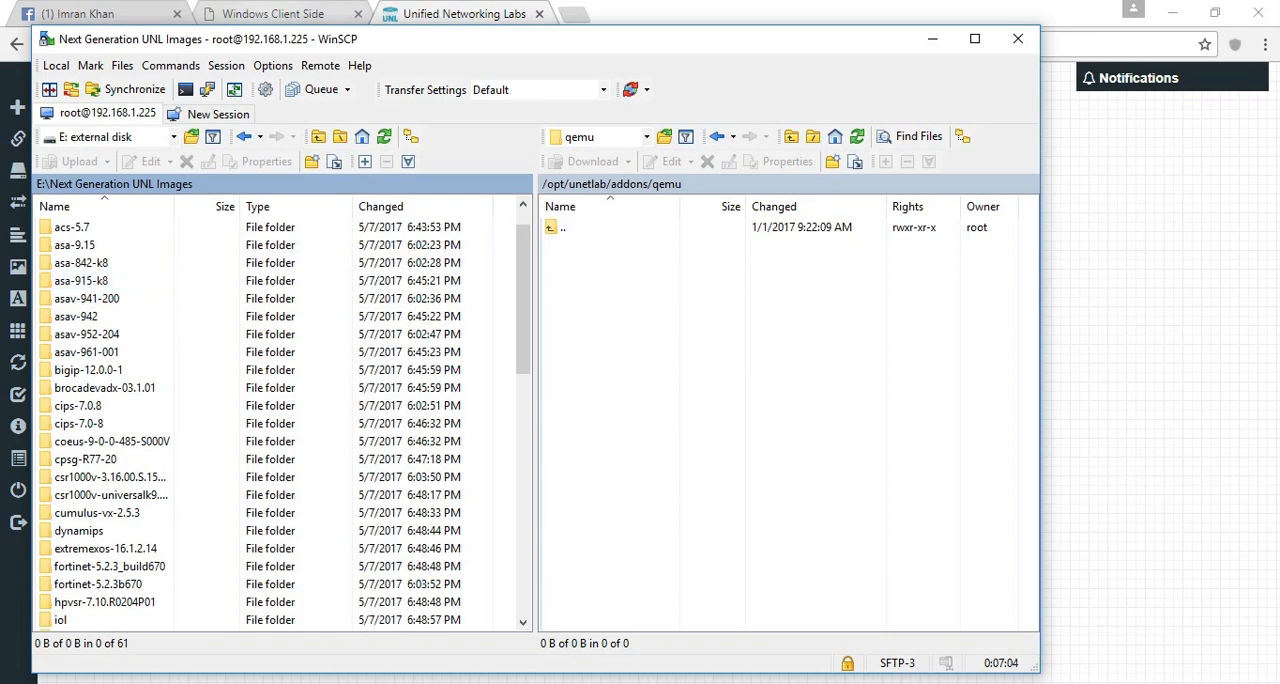
# - Open the Qemu image namings documentation on the EVE-NG site in Chrome and examine its folder and image name table
pyautogui.click(270, 13)
pyautogui.moveTo(517, 206)
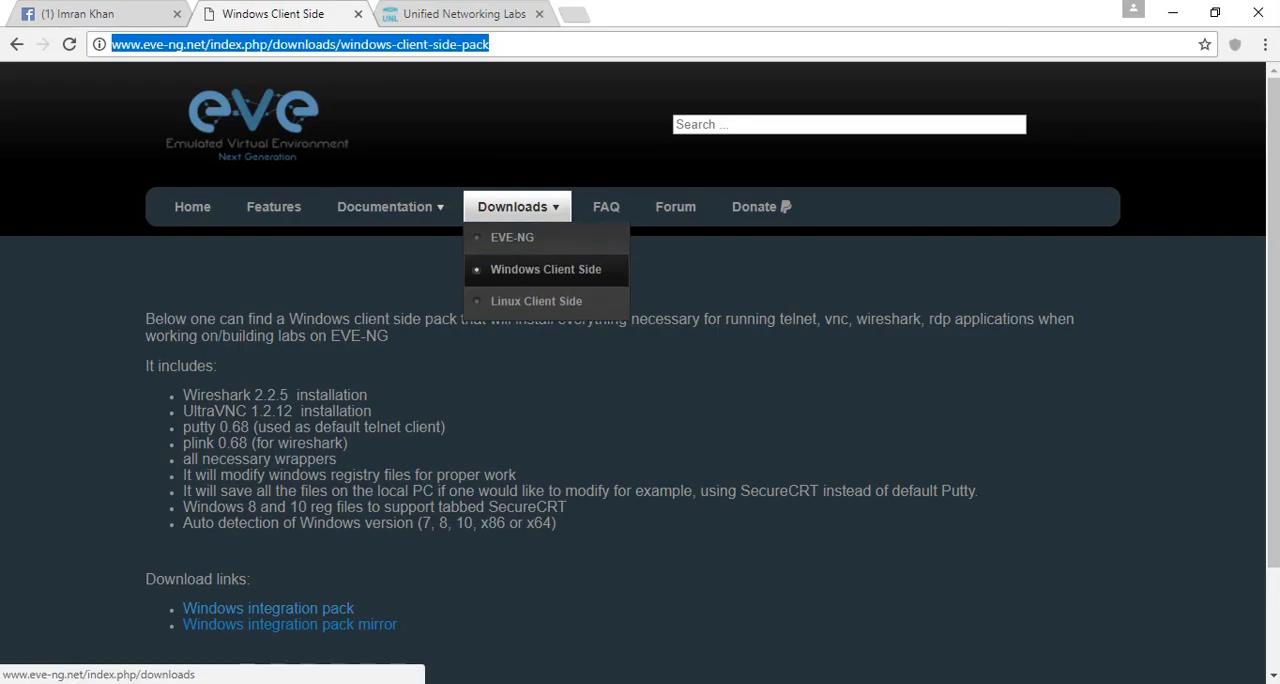
pyautogui.moveTo(385, 206)
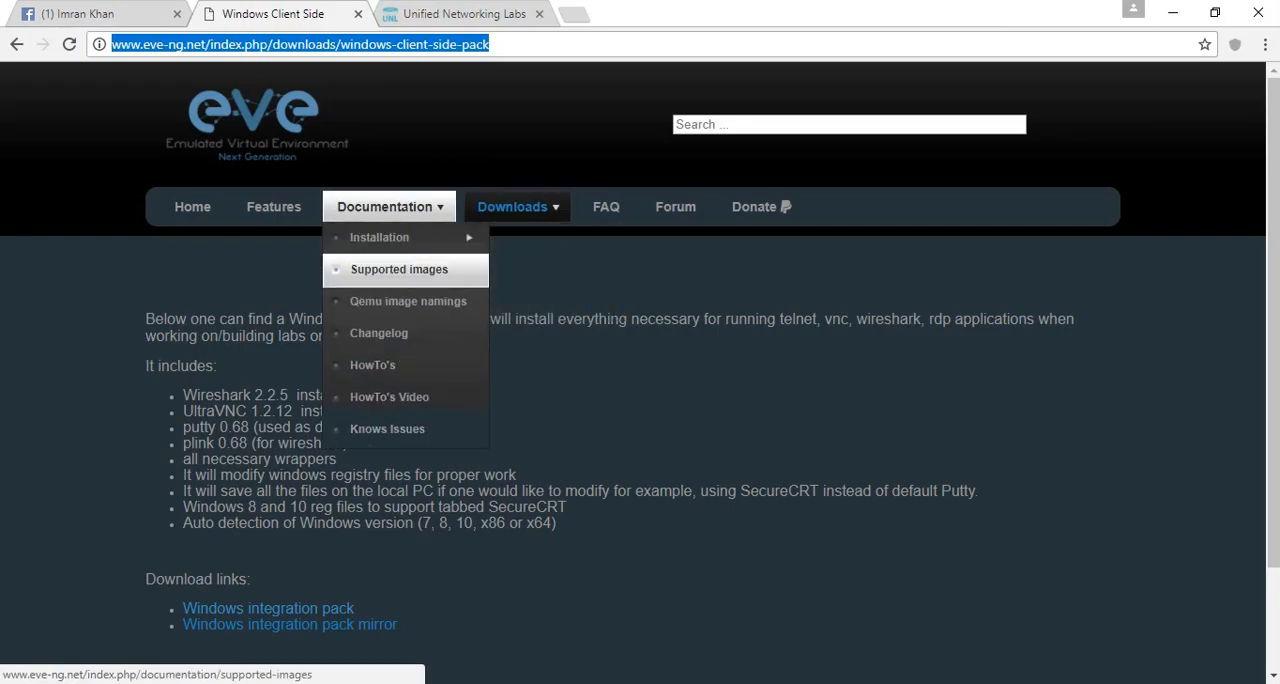
pyautogui.click(408, 301)
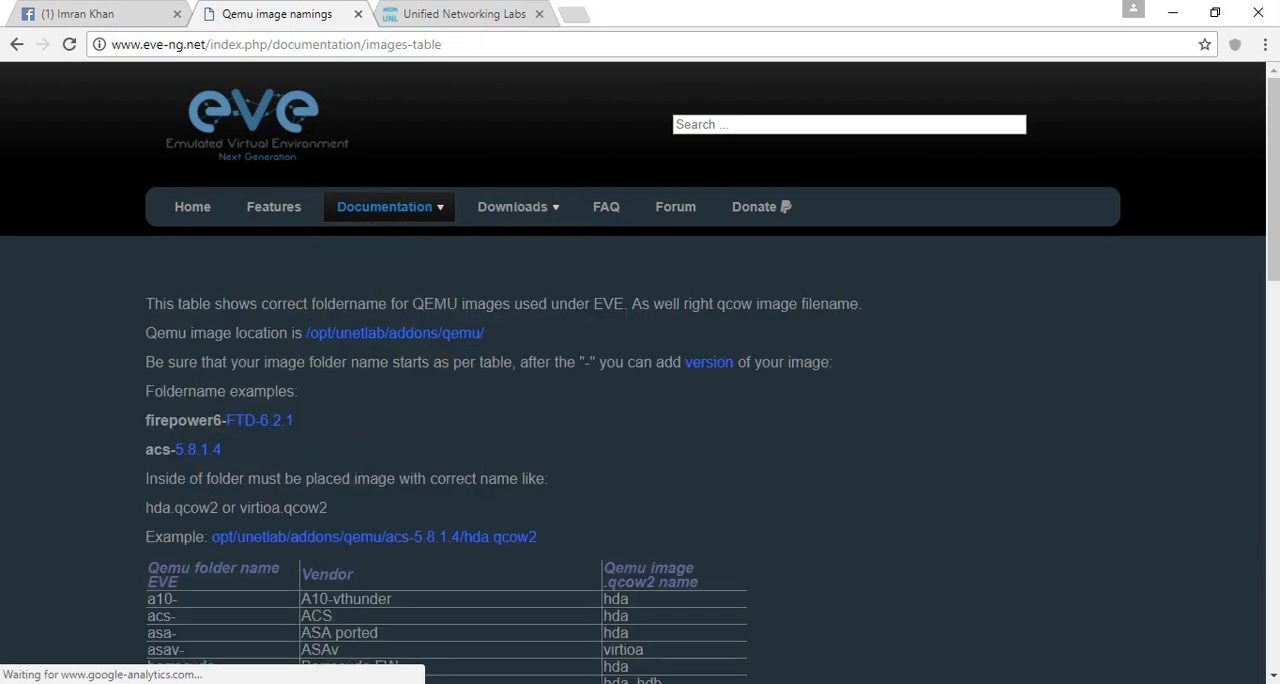
pyautogui.scroll(-1, 640, 373)
pyautogui.scroll(-3, 640, 373)
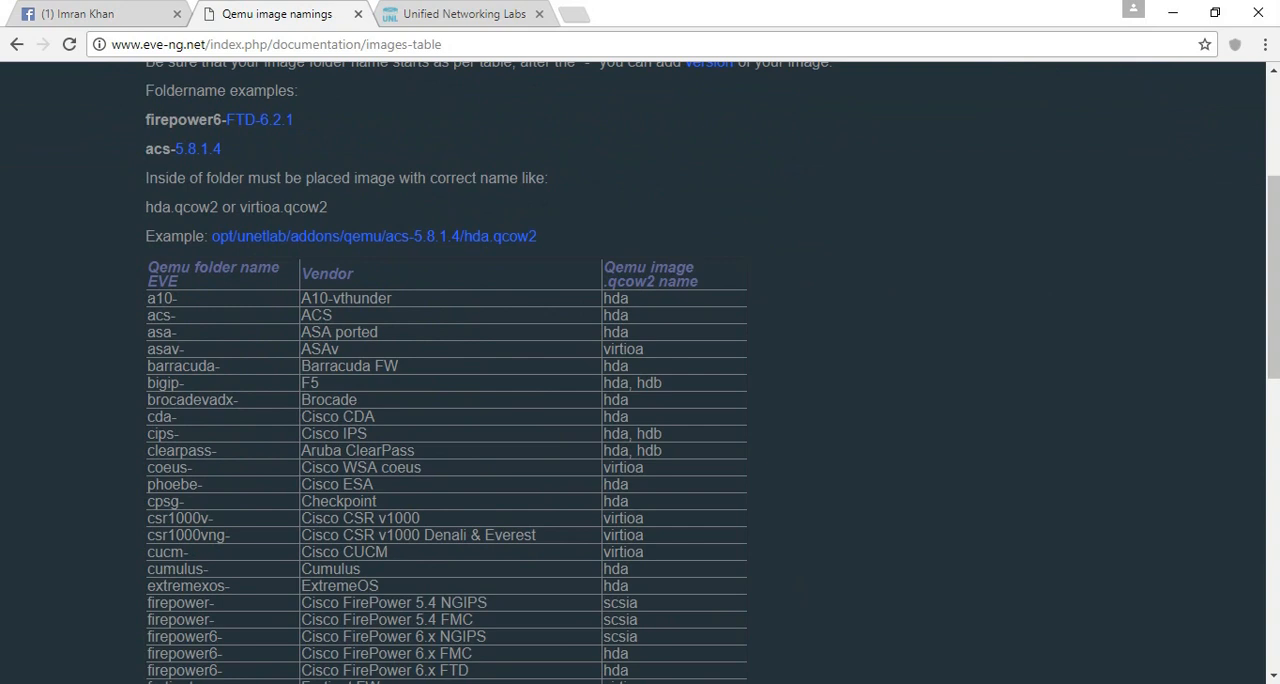
# - Examine the acs- folder name example and the vendor entries in the Qemu image naming table
pyautogui.moveTo(177, 332); pyautogui.dragTo(156, 332)
pyautogui.moveTo(146, 148); pyautogui.dragTo(176, 148)
pyautogui.scroll(-2, 450, 400)
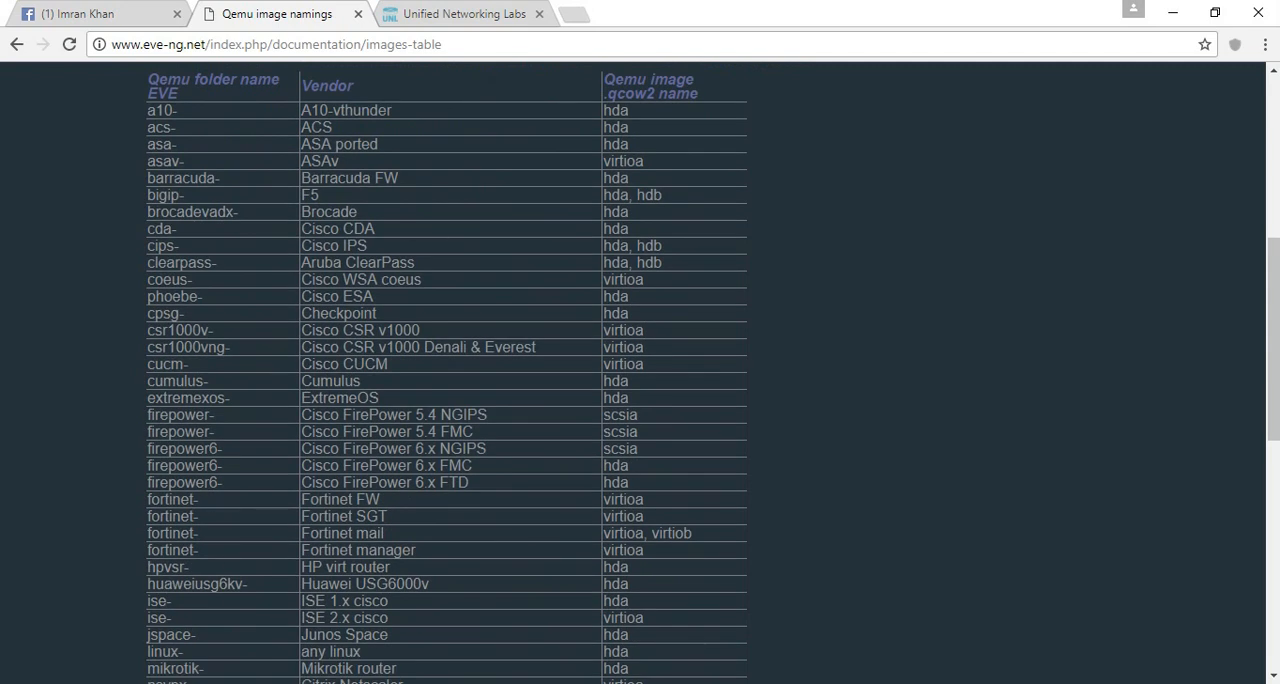
pyautogui.scroll(-8, 640, 370)
pyautogui.scroll(15, 640, 370)
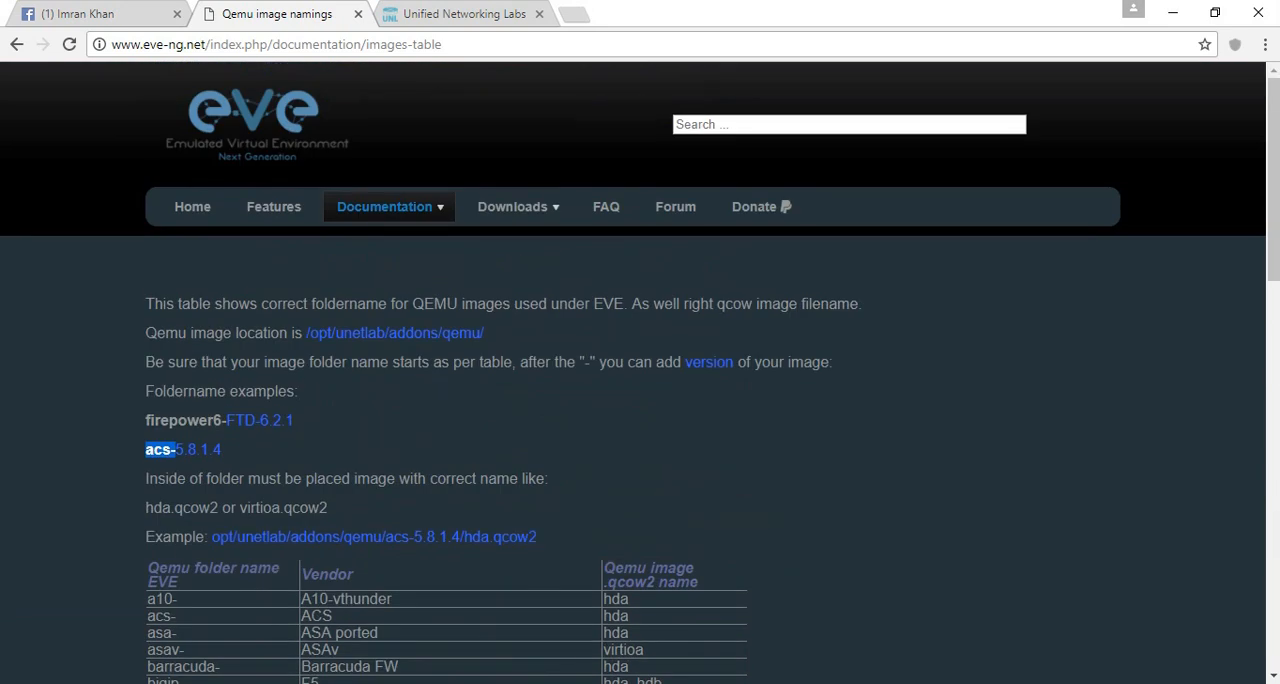
# - Switch to WinSCP and upload the asa-842-k8 and asa-915-k8 folders to /opt/unetlab/addons/qemu
pyautogui.moveTo(390, 682)
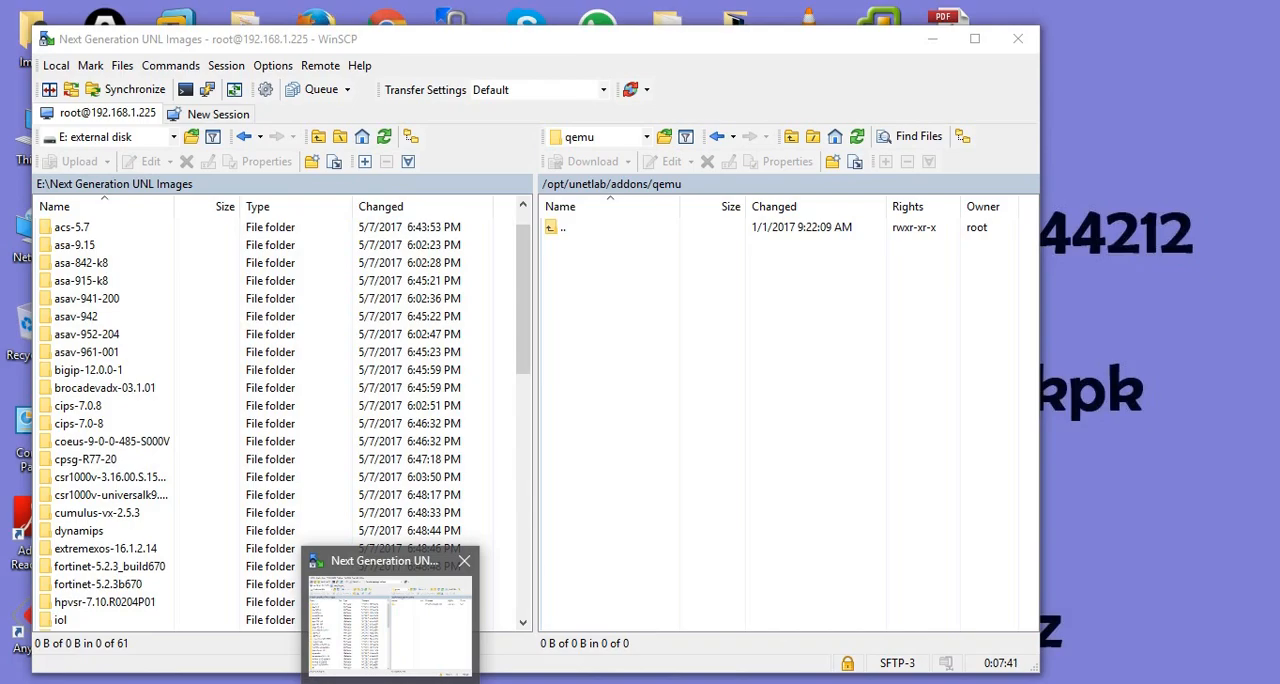
pyautogui.click(390, 625)
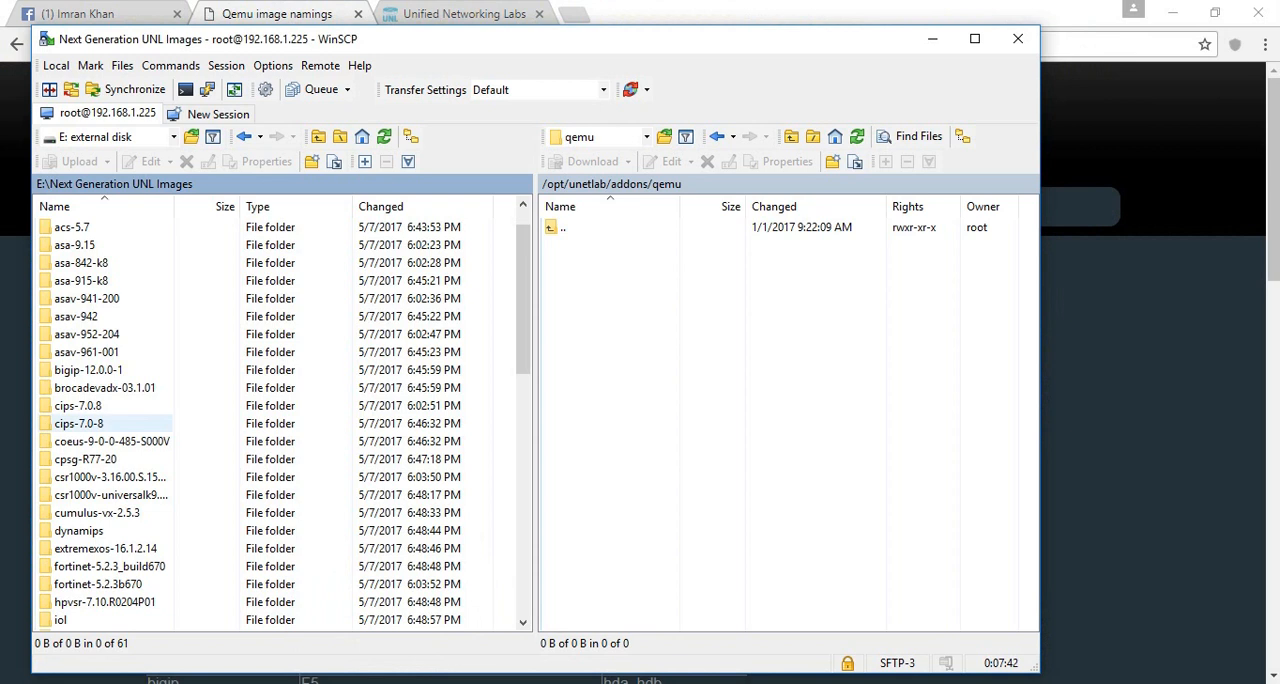
pyautogui.click(80, 246)
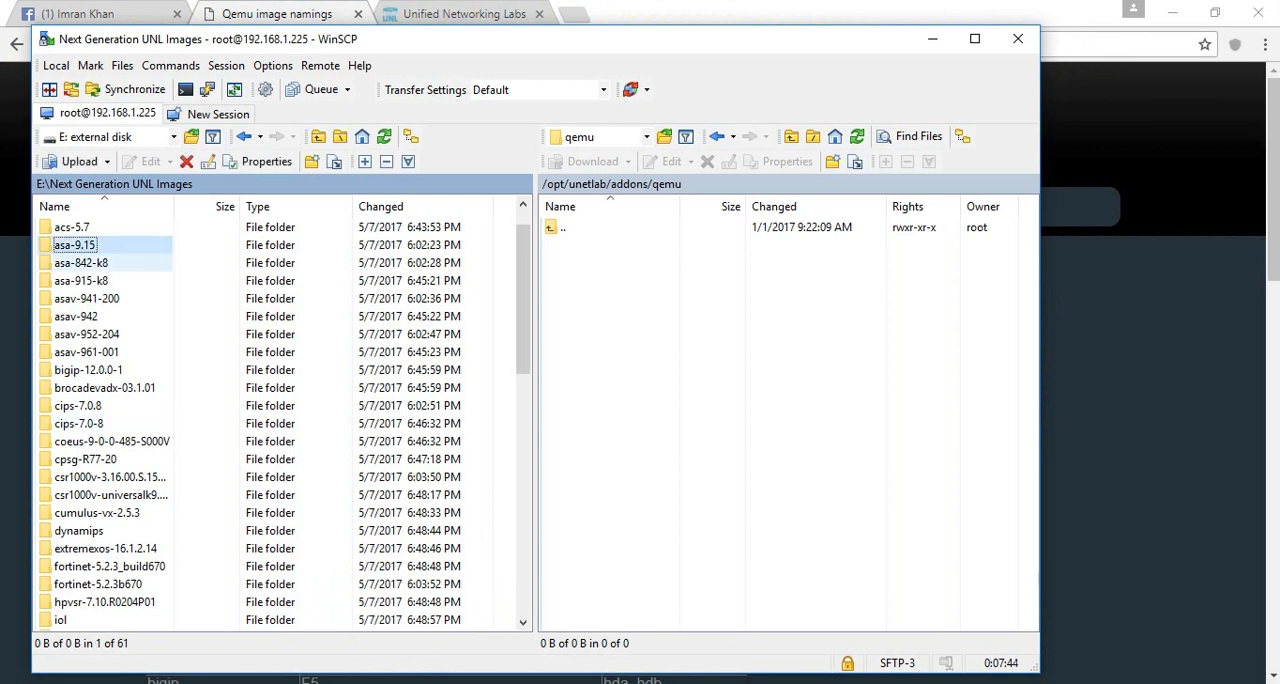
pyautogui.click(81, 263)
pyautogui.keyDown('ctrl'); pyautogui.click(81, 281); pyautogui.keyUp('ctrl')
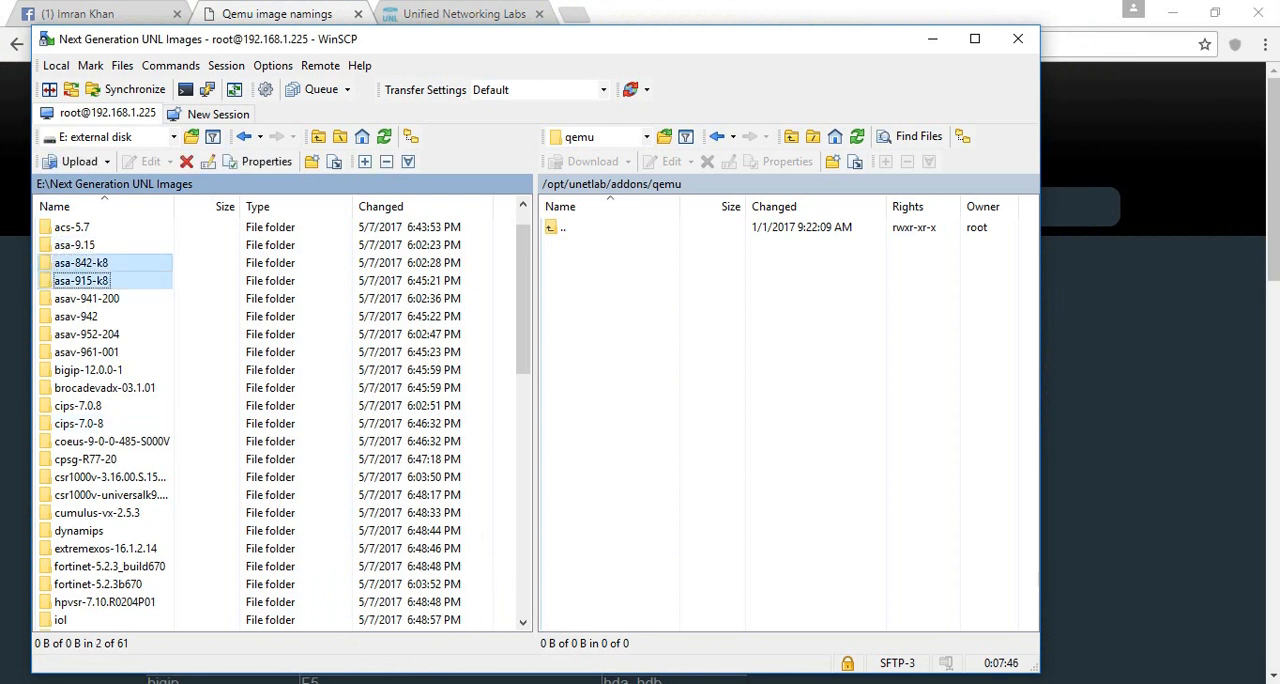
pyautogui.moveTo(81, 263); pyautogui.dragTo(180, 268)
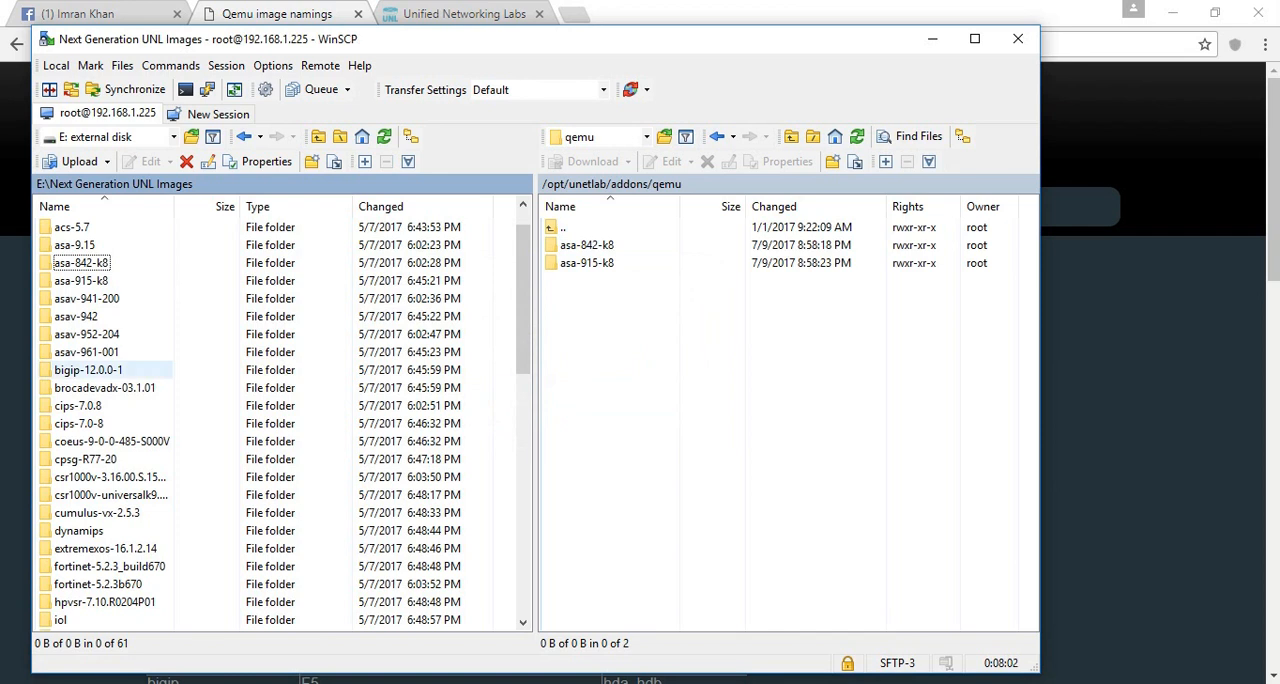
# - Upload the fortinet-5.2.3b670 folder to the remote qemu folder
pyautogui.click(89, 370)
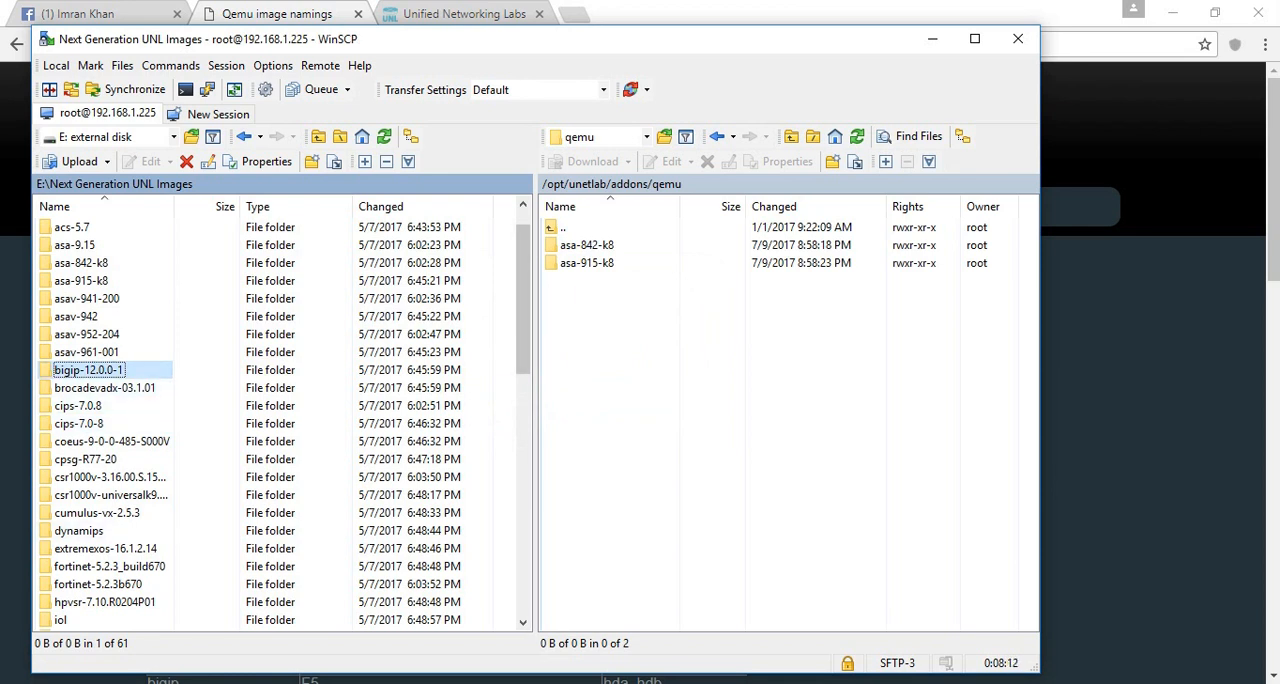
pyautogui.click(98, 584)
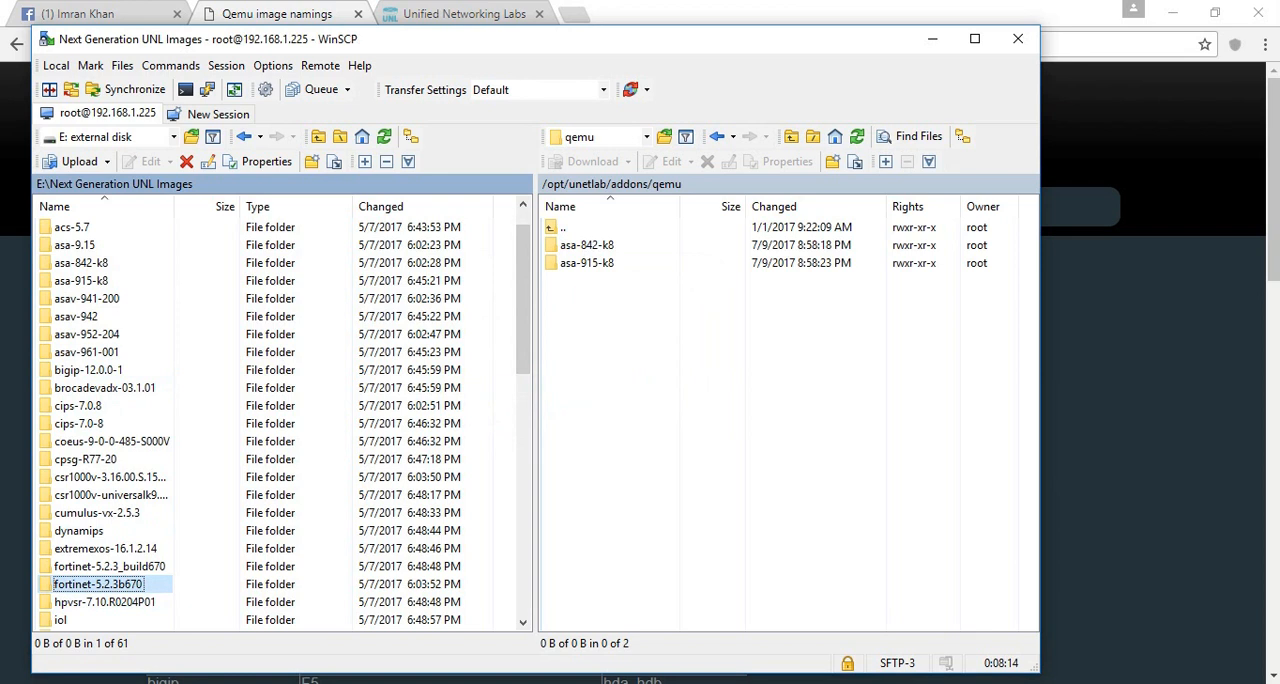
pyautogui.moveTo(98, 584); pyautogui.dragTo(766, 403)
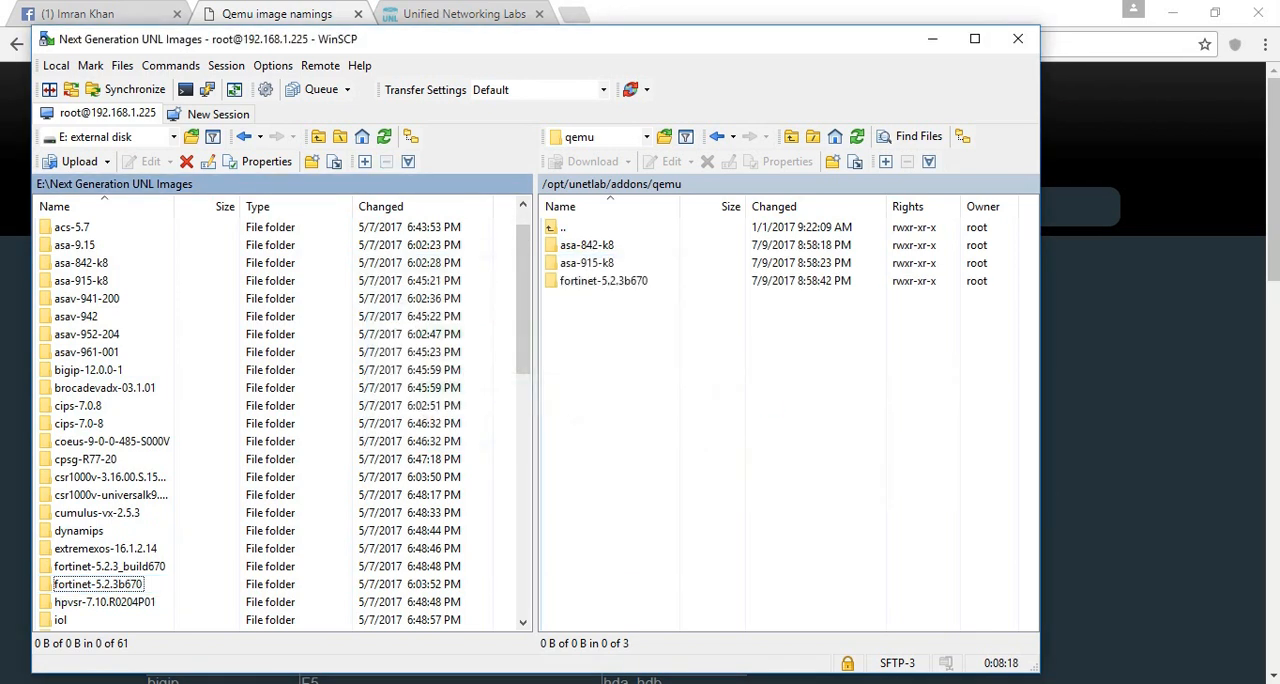
# - Upload the vwlc-7.3.101 and vwlc-8.2.100 wireless controller folders to the remote qemu folder
pyautogui.moveTo(523, 300); pyautogui.dragTo(523, 537)
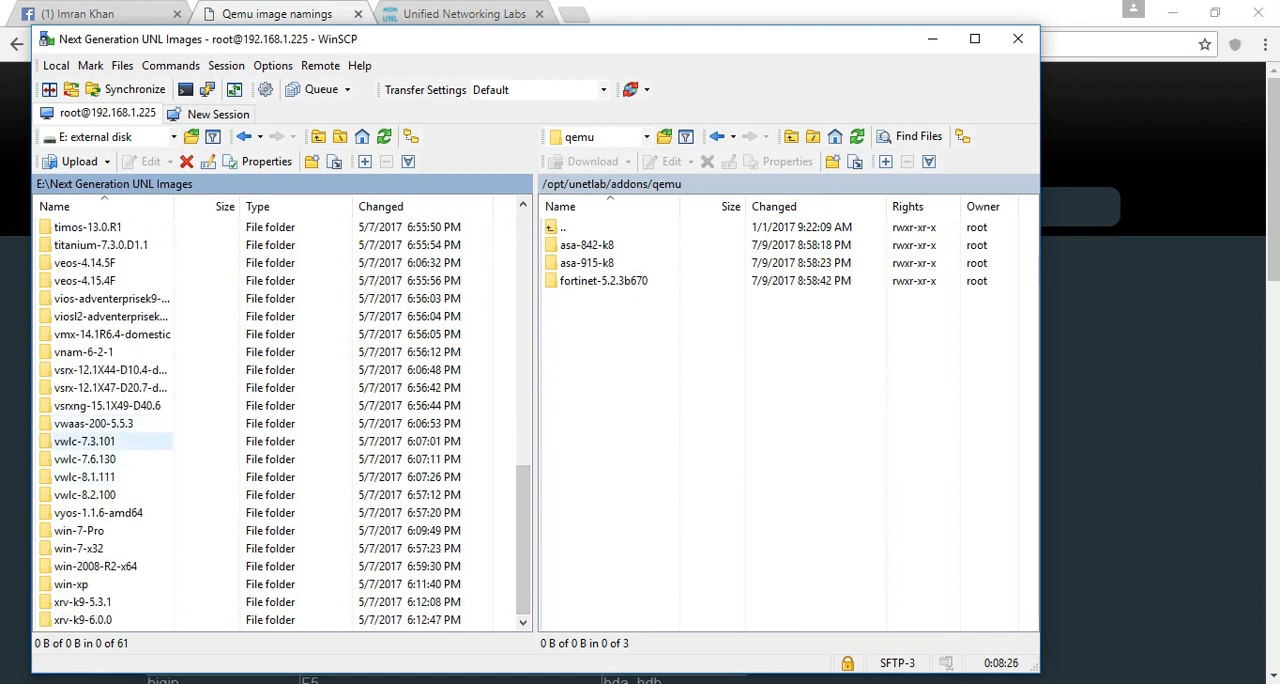
pyautogui.click(88, 442)
pyautogui.moveTo(88, 442); pyautogui.dragTo(640, 420)
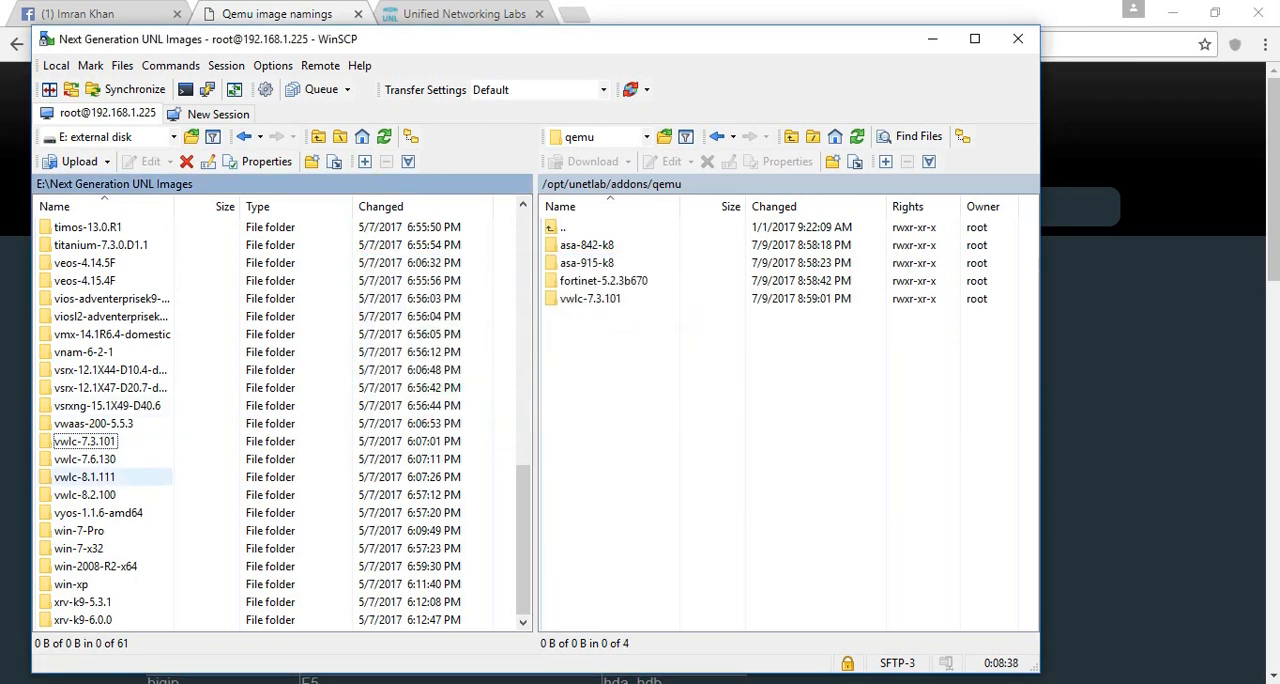
pyautogui.click(86, 495)
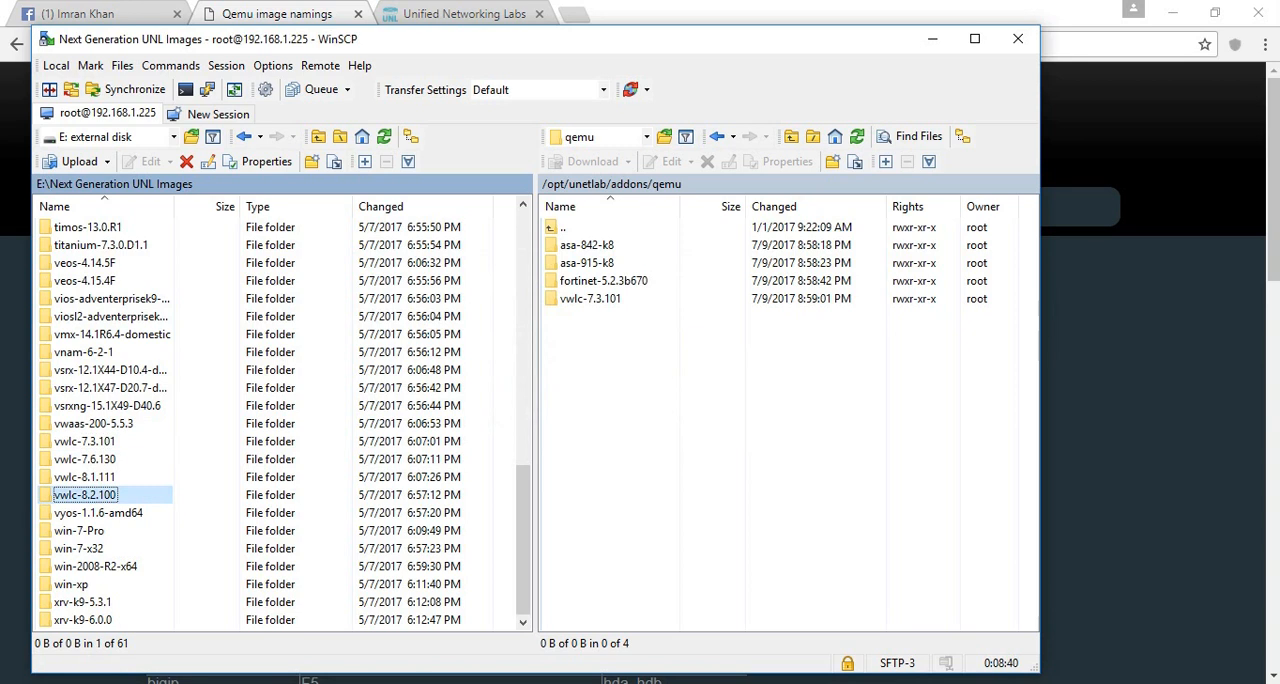
pyautogui.moveTo(86, 495); pyautogui.dragTo(606, 390)
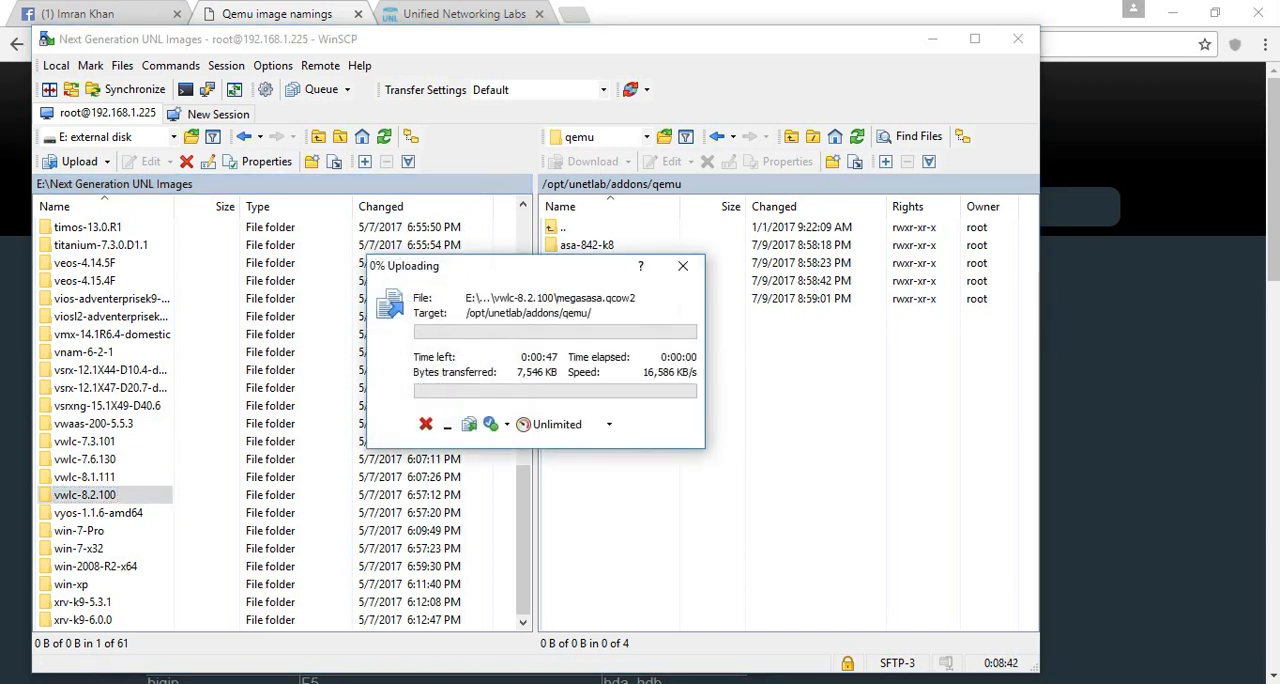
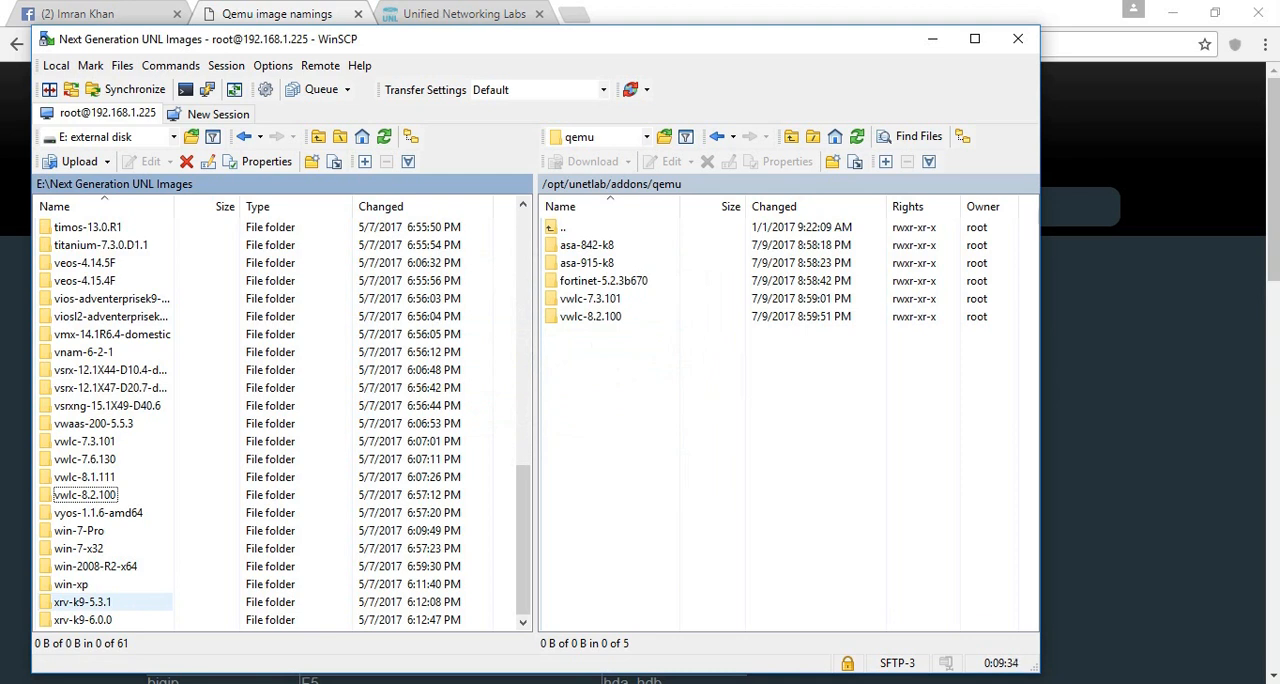
# - Upload the win-7-Pro and win-xp folders to the remote /opt/unetlab/addons/qemu folder
pyautogui.click(84, 602)
pyautogui.click(84, 620)
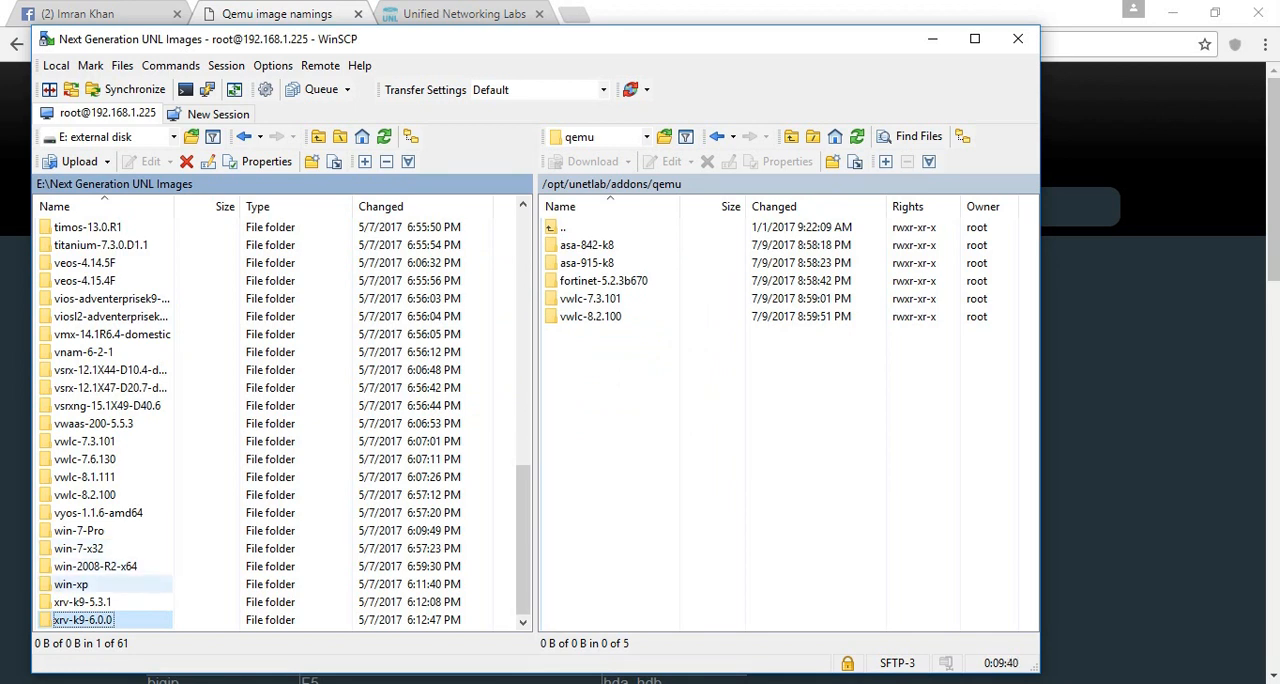
pyautogui.click(72, 584)
pyautogui.keyDown('ctrl'); pyautogui.click(79, 530); pyautogui.keyUp('ctrl')
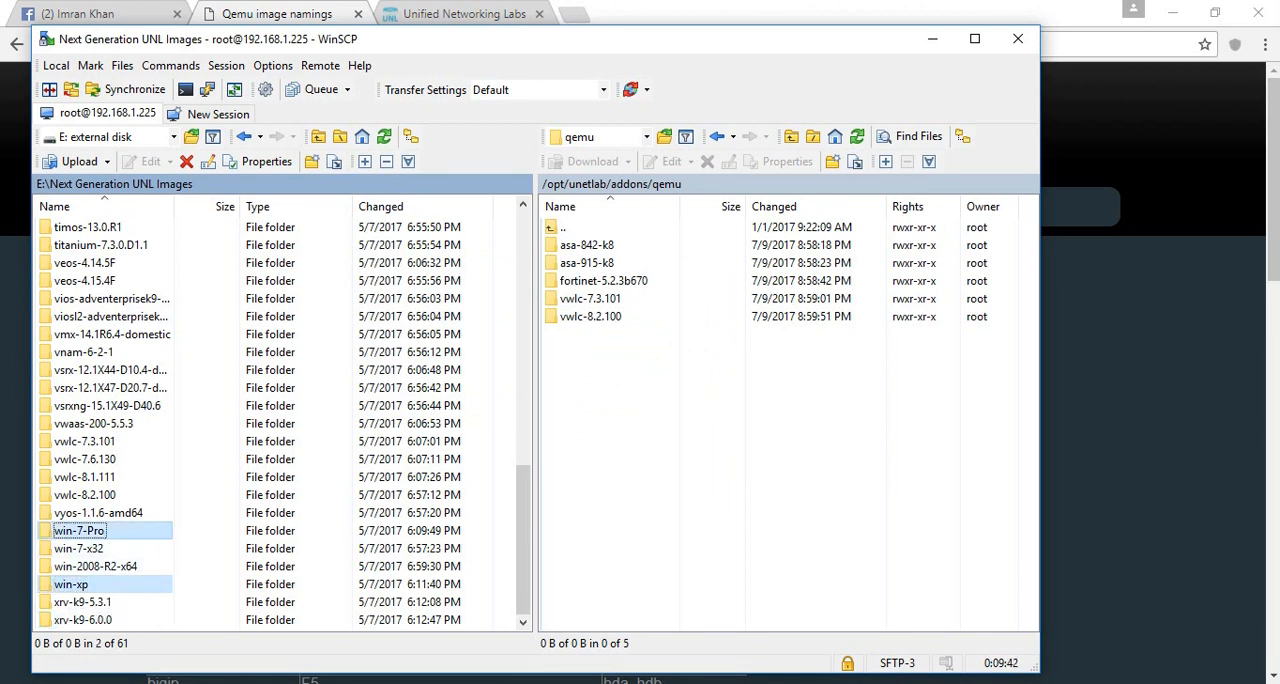
pyautogui.moveTo(79, 530); pyautogui.dragTo(660, 370)
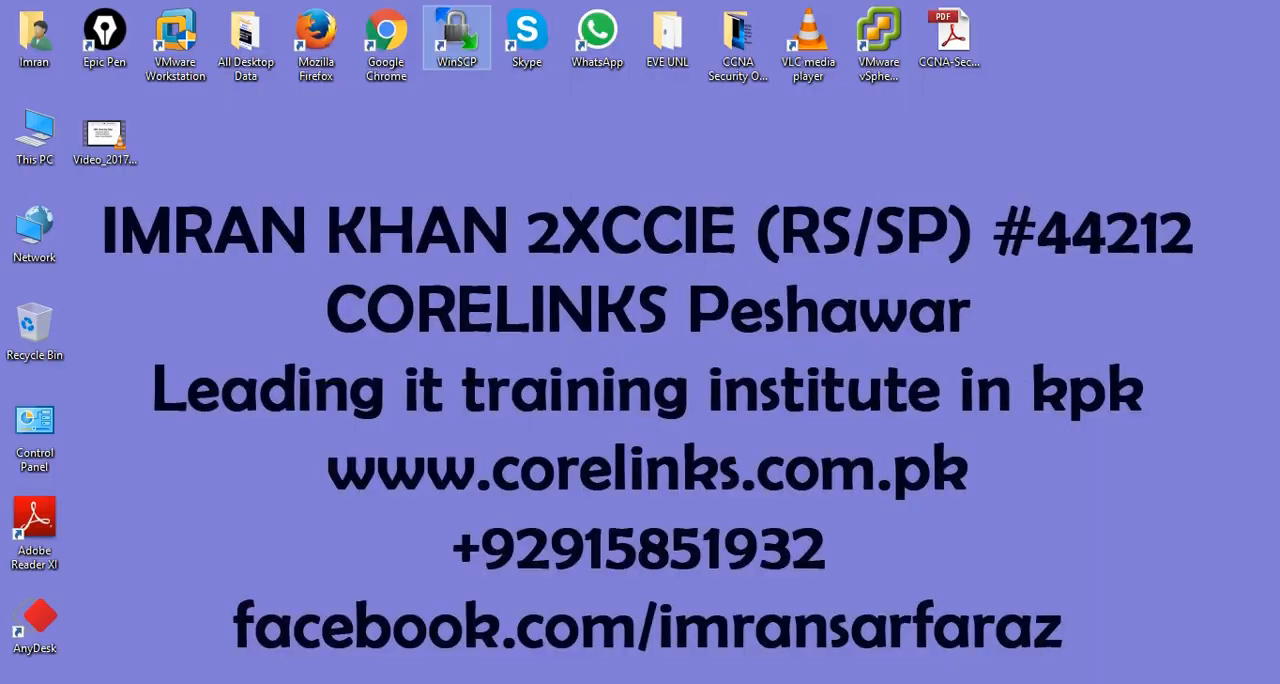
# - Open the EVE UNL desktop folder, inspect the UNetLab-Win-Client-Pack installer and close the folder
pyautogui.doubleClick(667, 38)
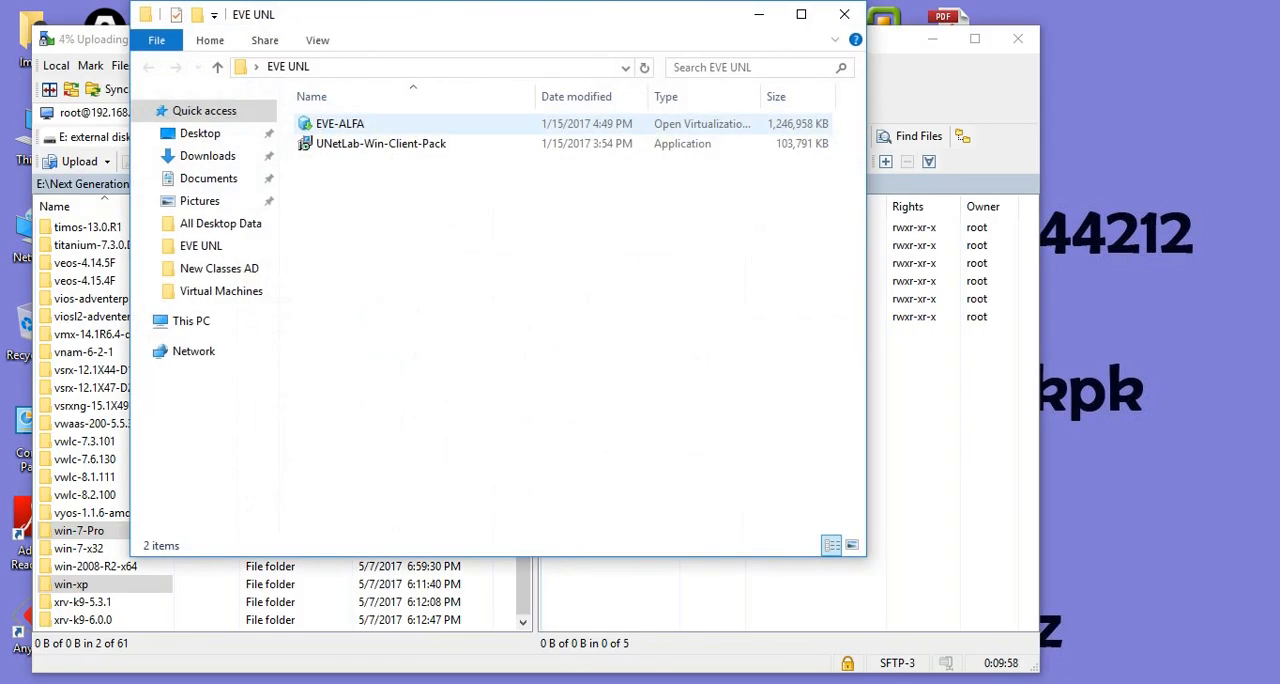
pyautogui.click(381, 144)
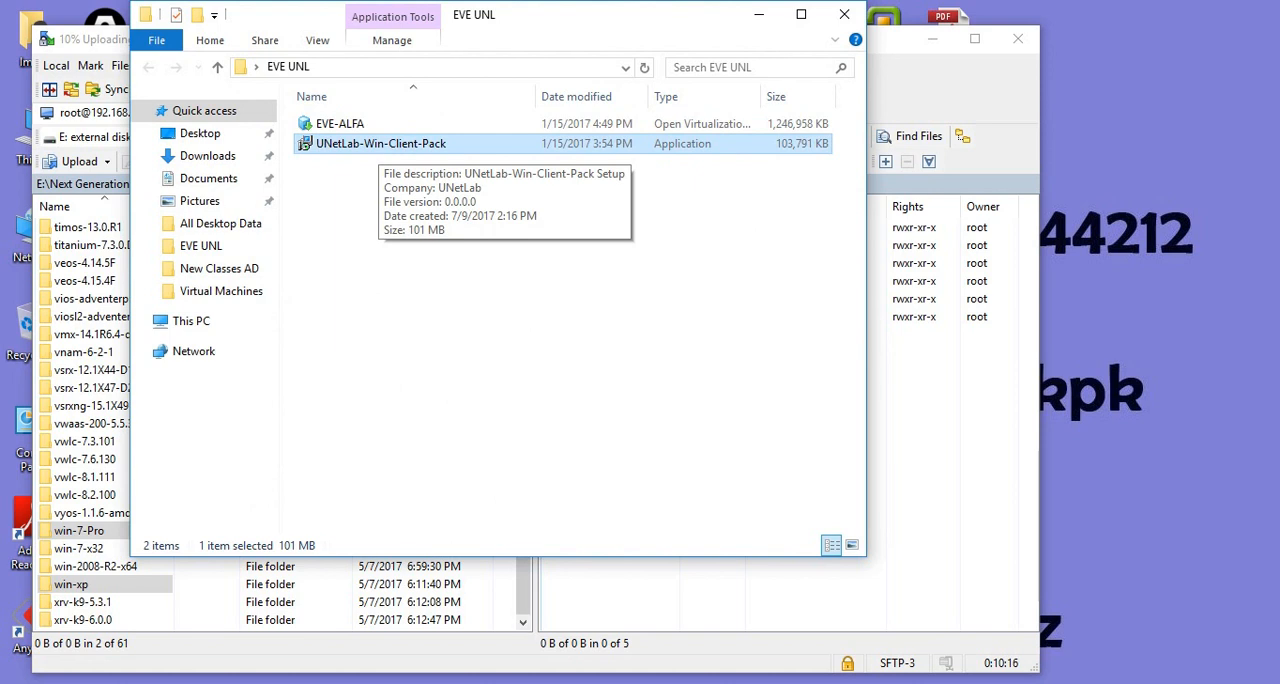
pyautogui.moveTo(374, 166); pyautogui.dragTo(382, 147)
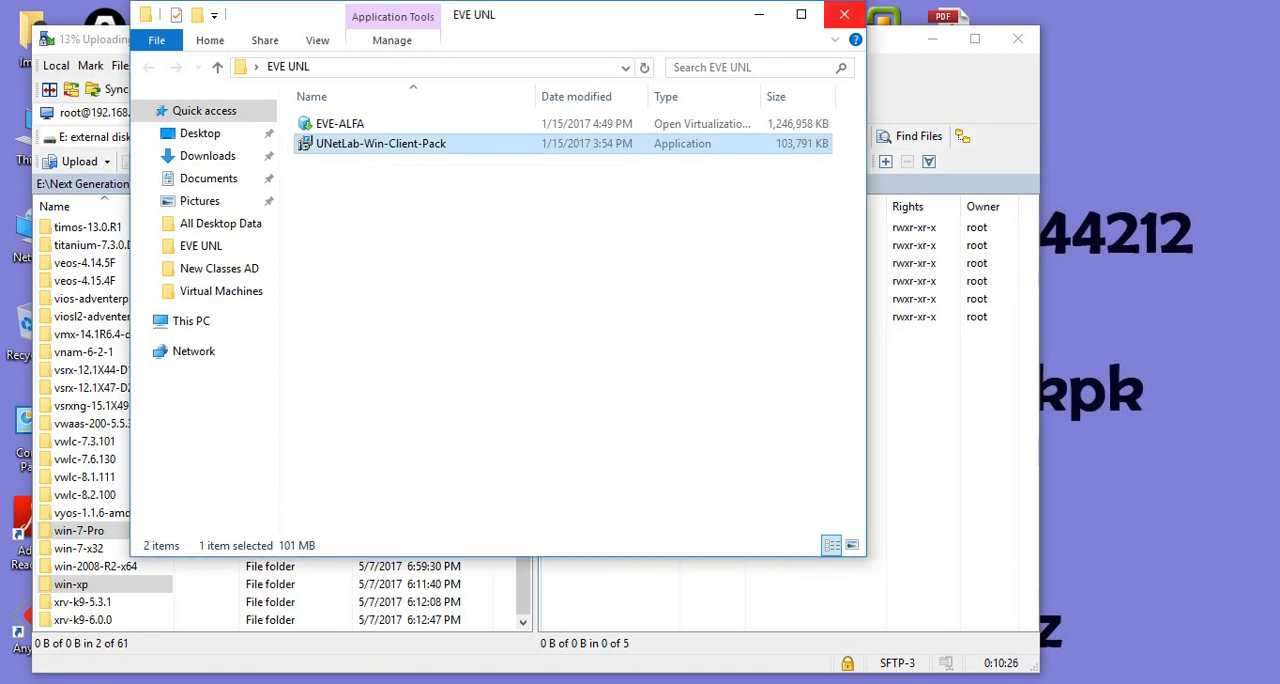
pyautogui.click(844, 14)
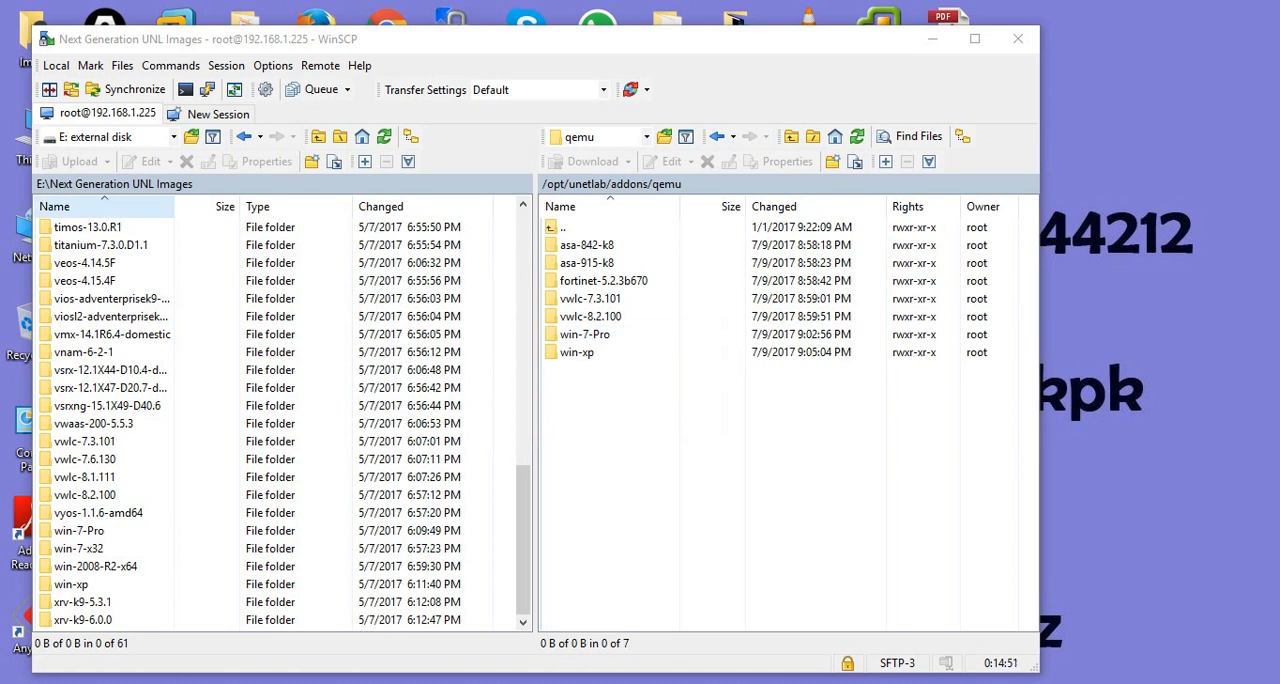
# - Look through the device image folders in the local Next Generation UNL Images directory
pyautogui.click(102, 245)
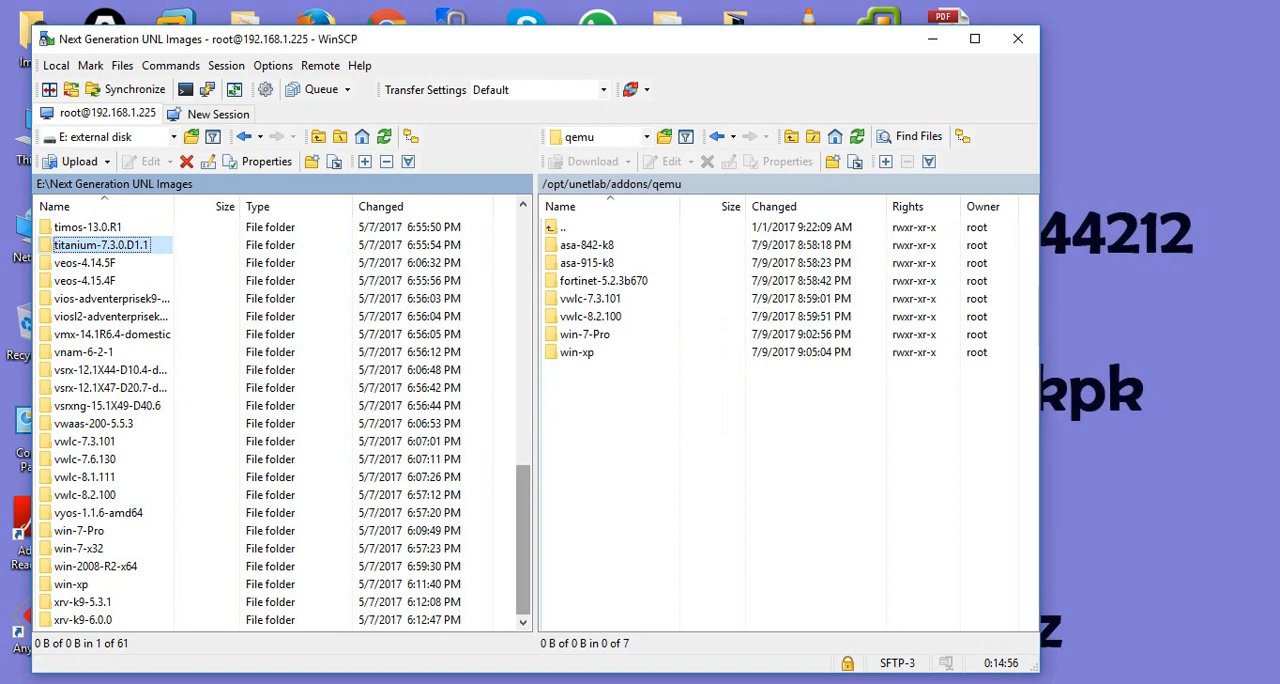
pyautogui.scroll(4, 280, 420)
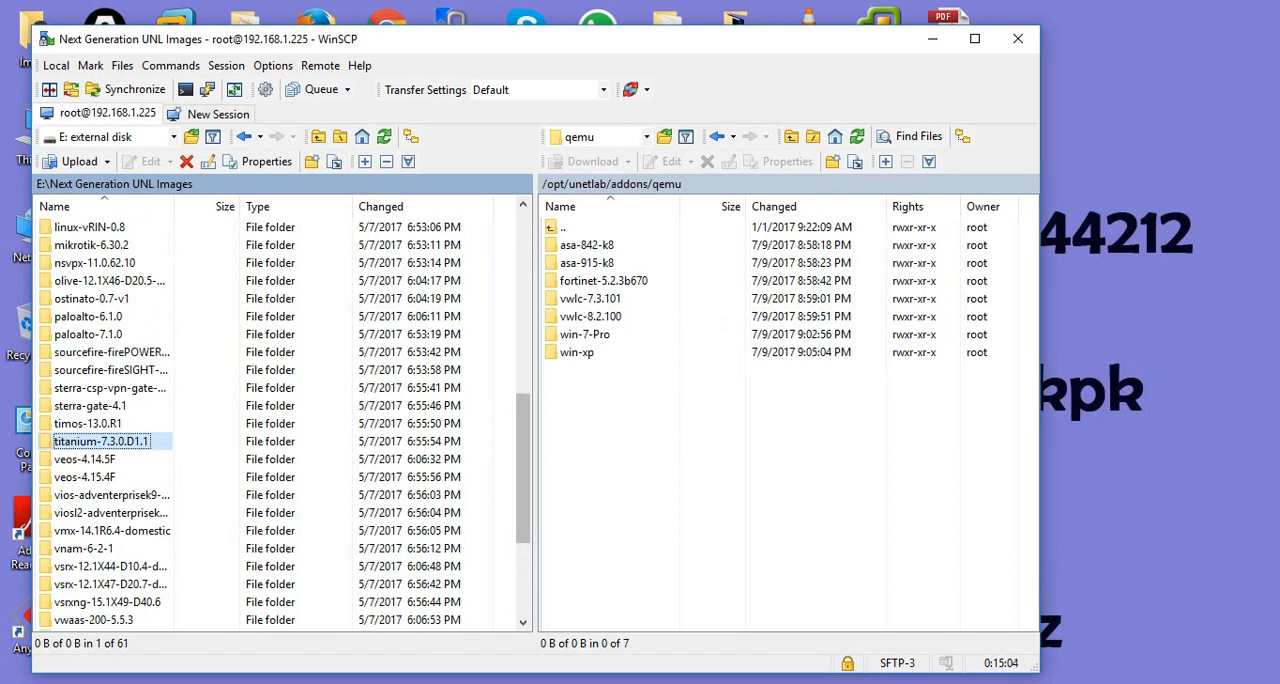
pyautogui.scroll(1, 285, 423)
pyautogui.scroll(3, 285, 427)
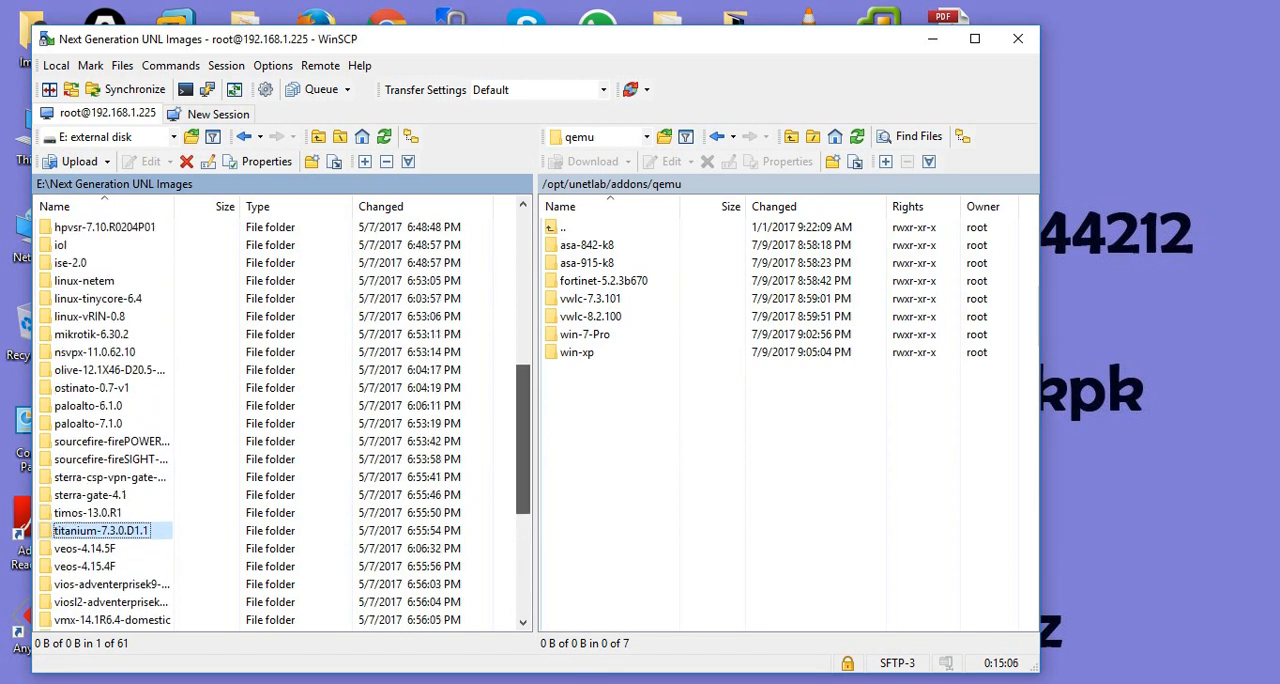
pyautogui.scroll(2, 285, 425)
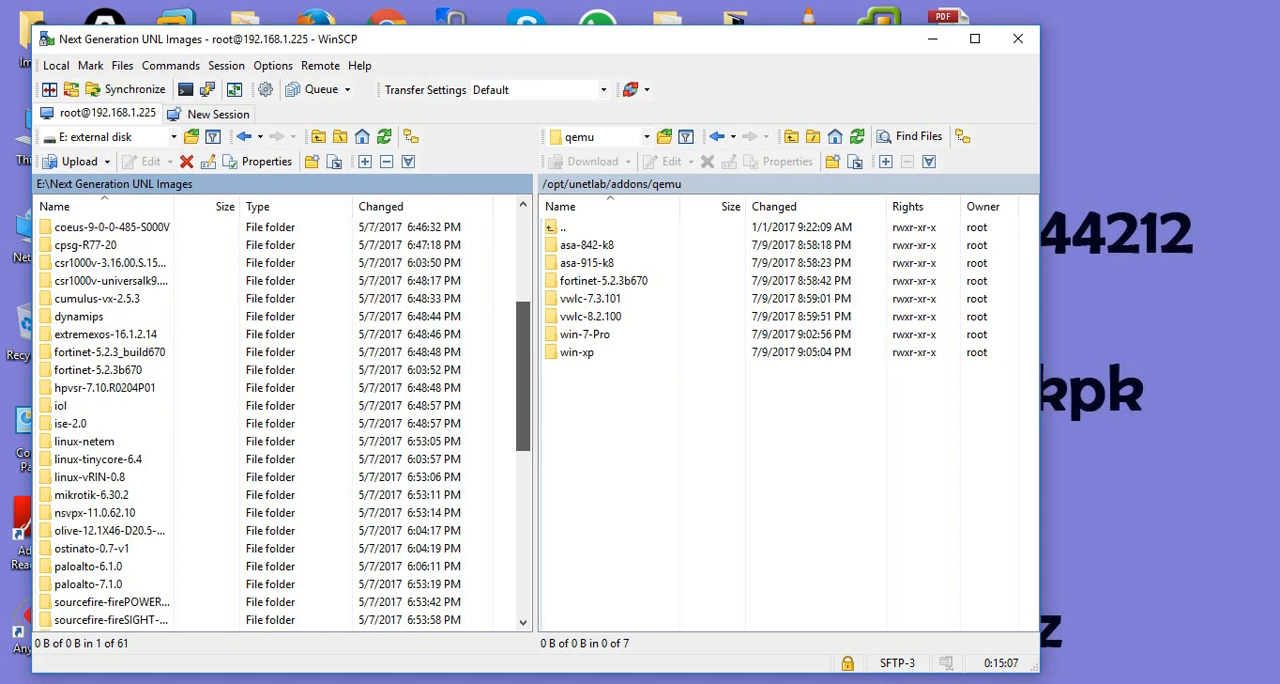
pyautogui.scroll(3, 285, 425)
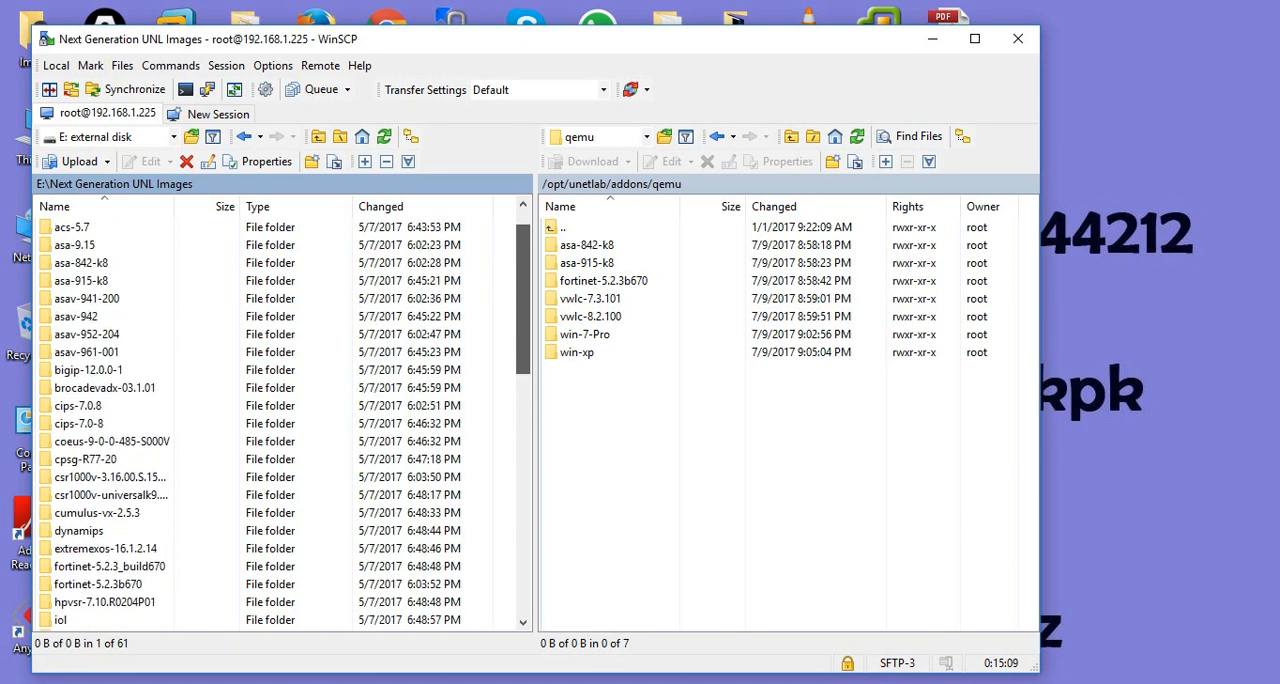
pyautogui.scroll(1, 293, 419)
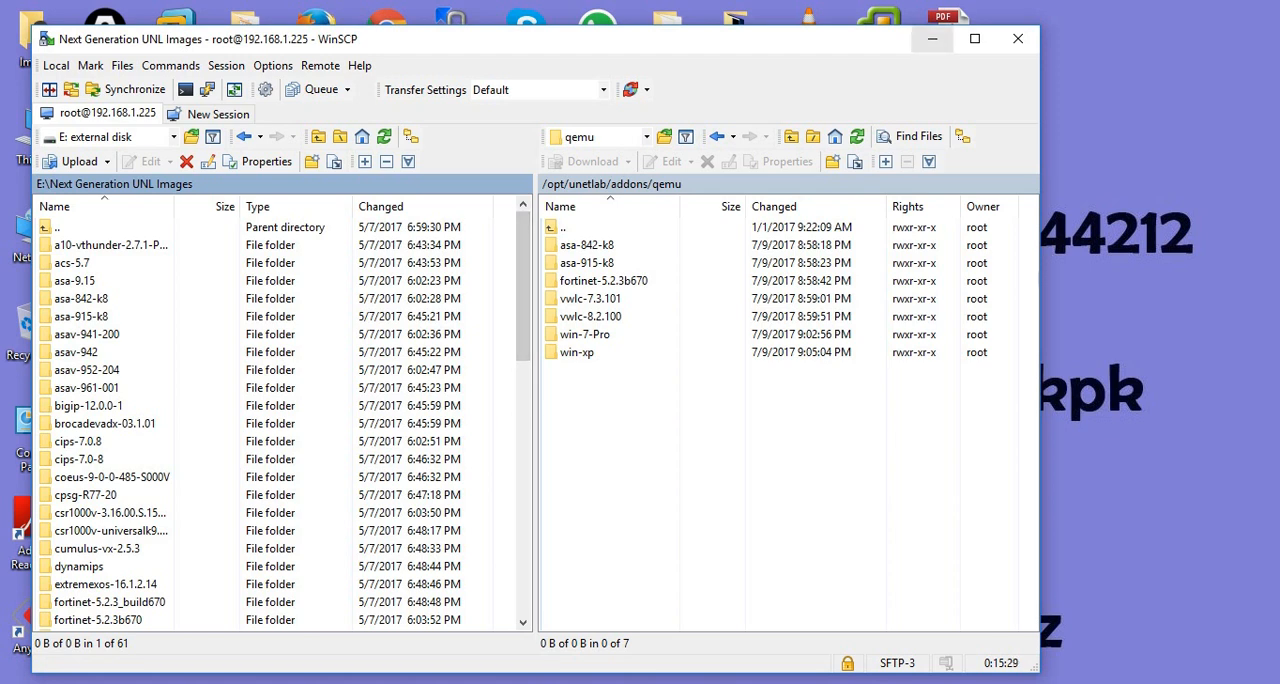
# - Switch to the EVE web page in Chrome, delete the Switch node from Test Lab 1 and close that lab
pyautogui.click(932, 39)
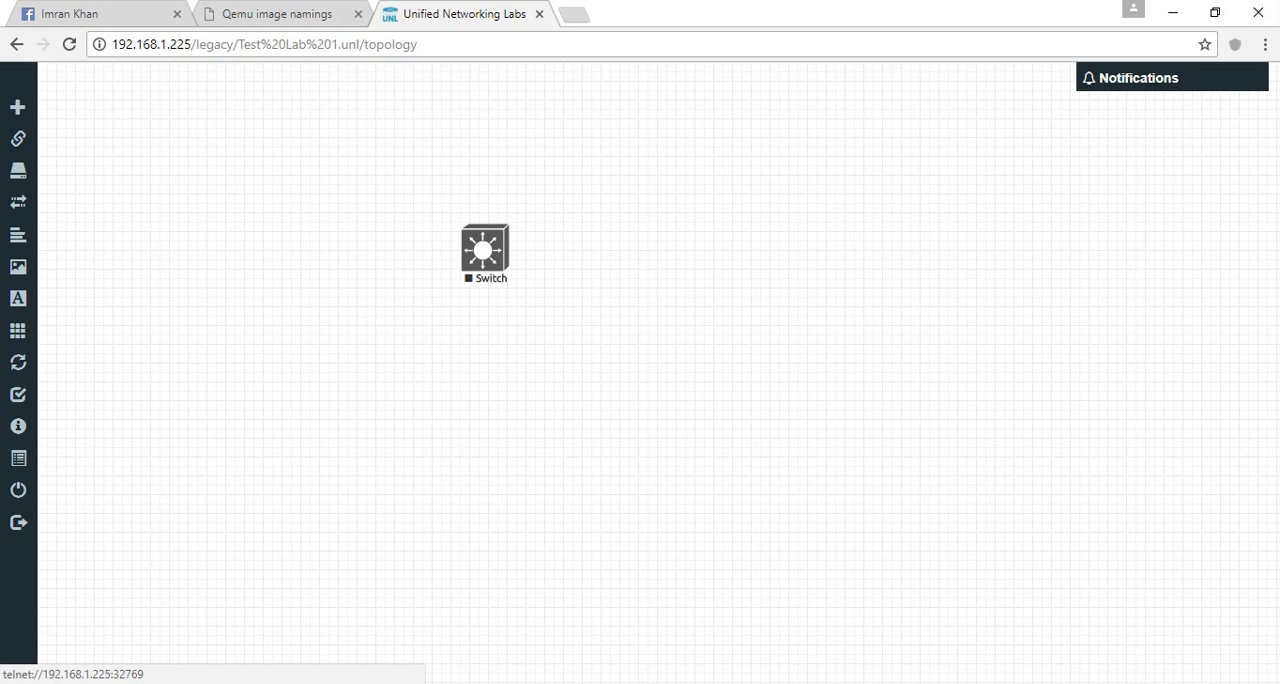
pyautogui.rightClick(503, 256)
pyautogui.click(550, 477)
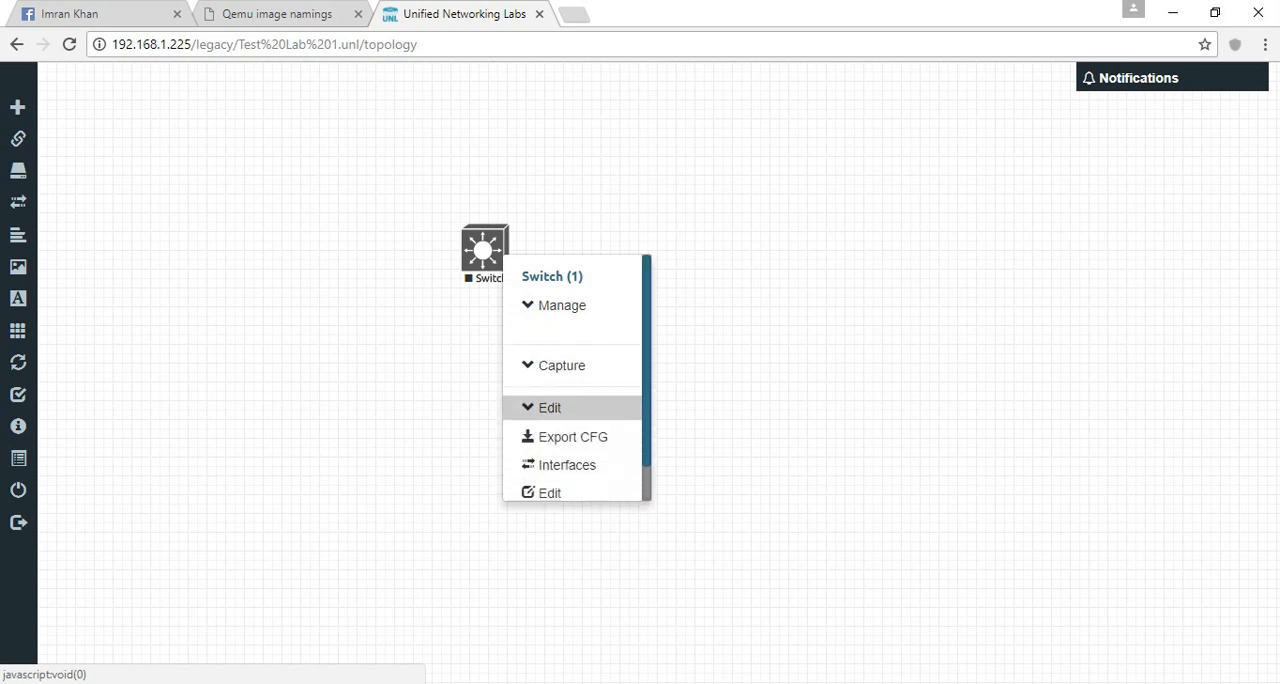
pyautogui.scroll(-2, 570, 450)
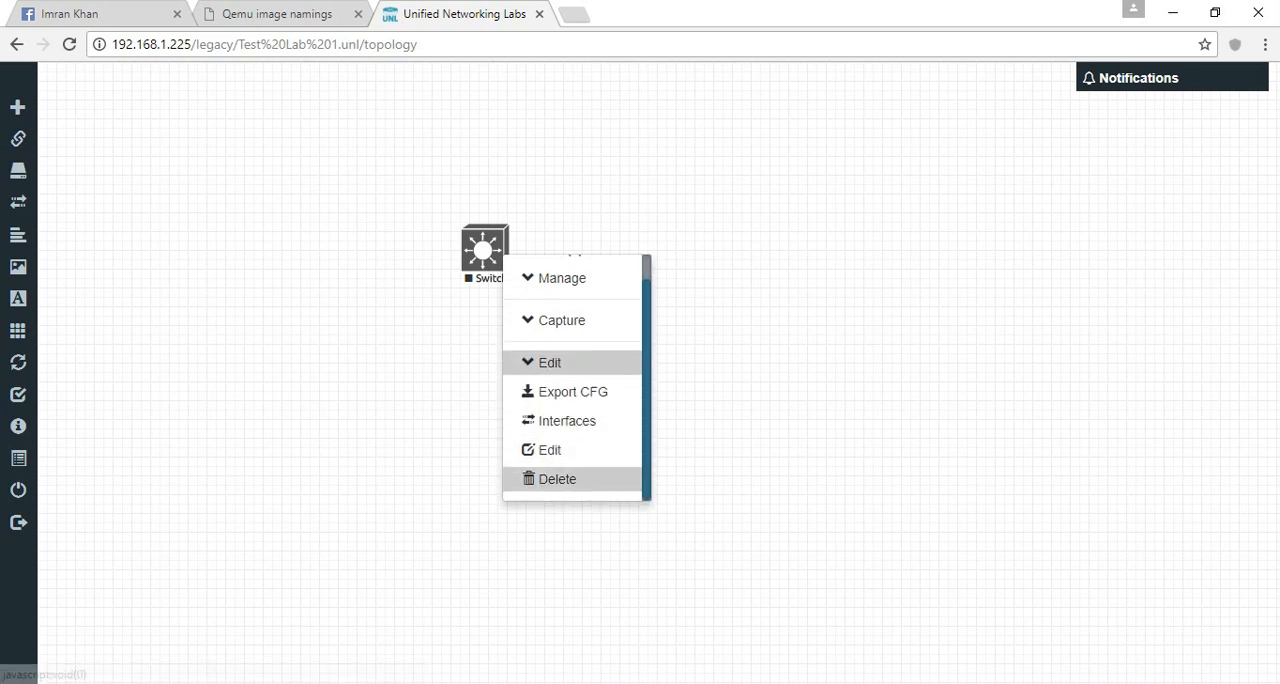
pyautogui.click(557, 478)
pyautogui.click(717, 152)
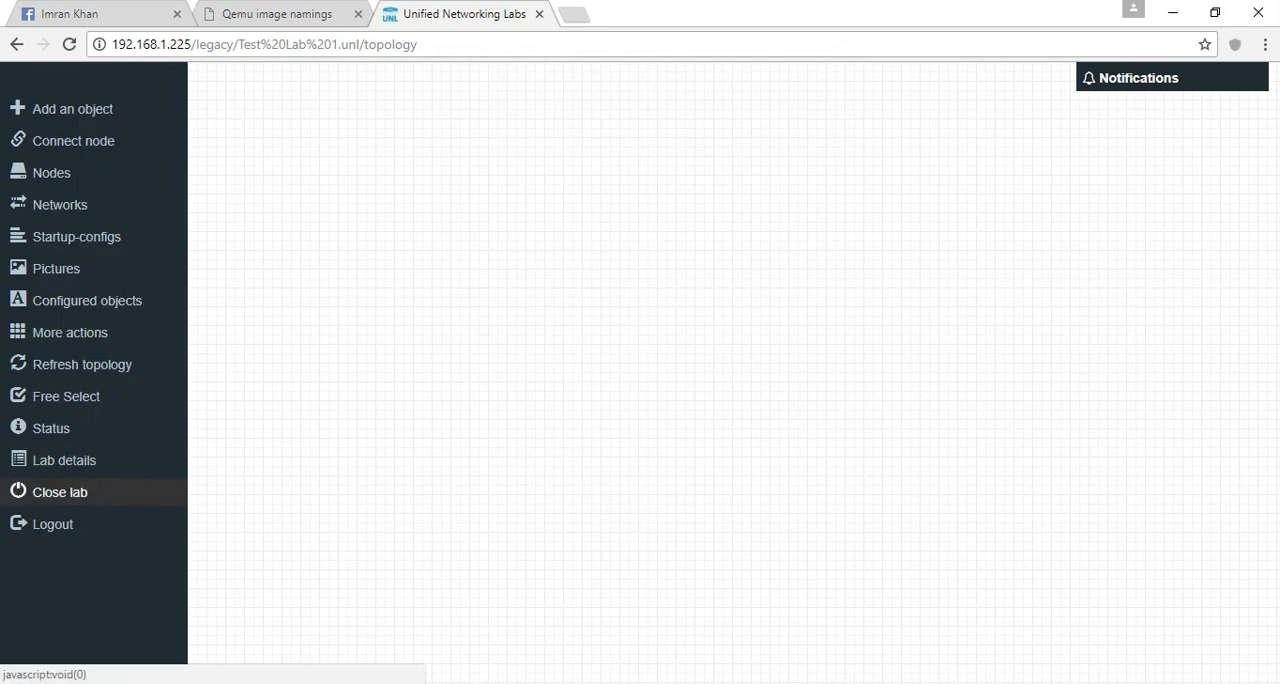
pyautogui.click(50, 492)
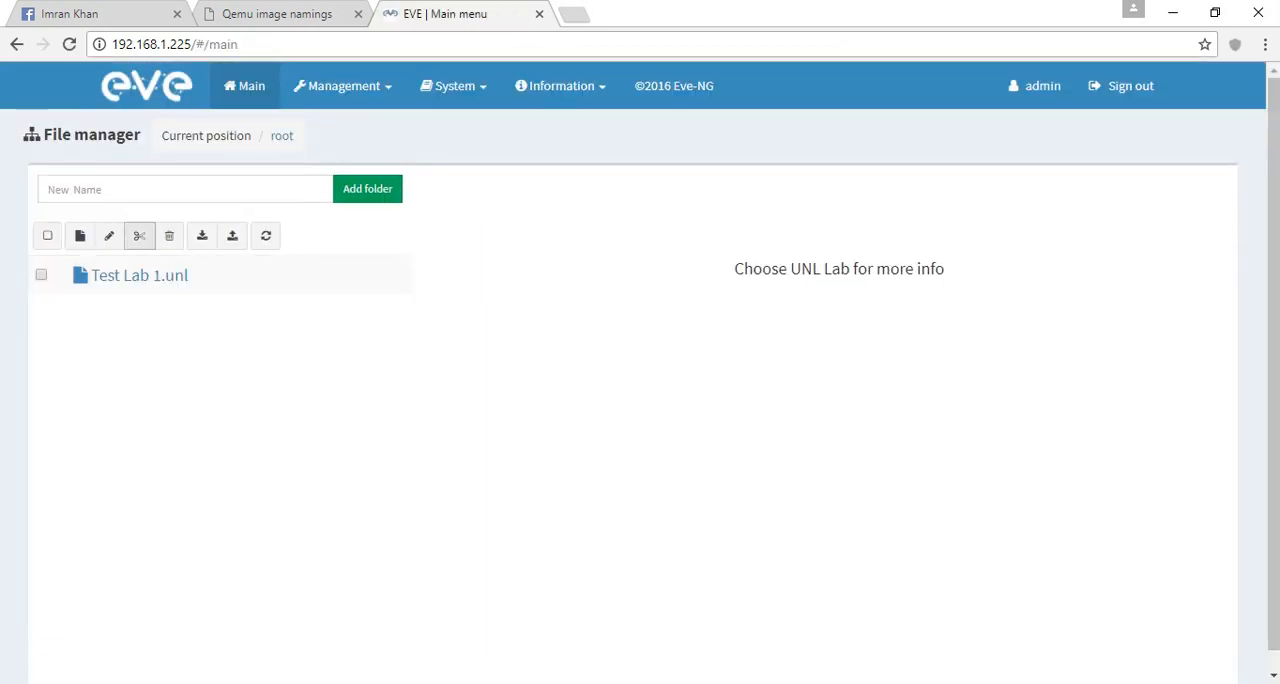
# - Create a new lab named "Complete test lab", enter the author's name and save it
pyautogui.click(77, 236)
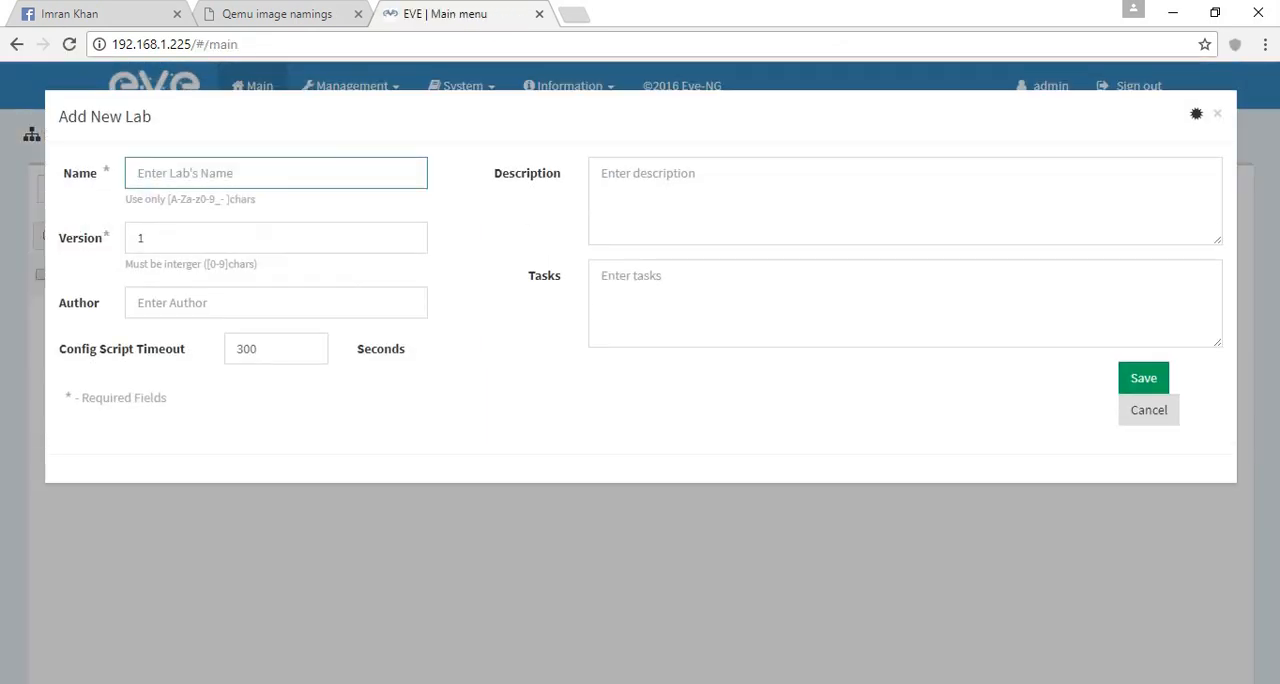
pyautogui.write('Complete test lab')
pyautogui.click(200, 303)
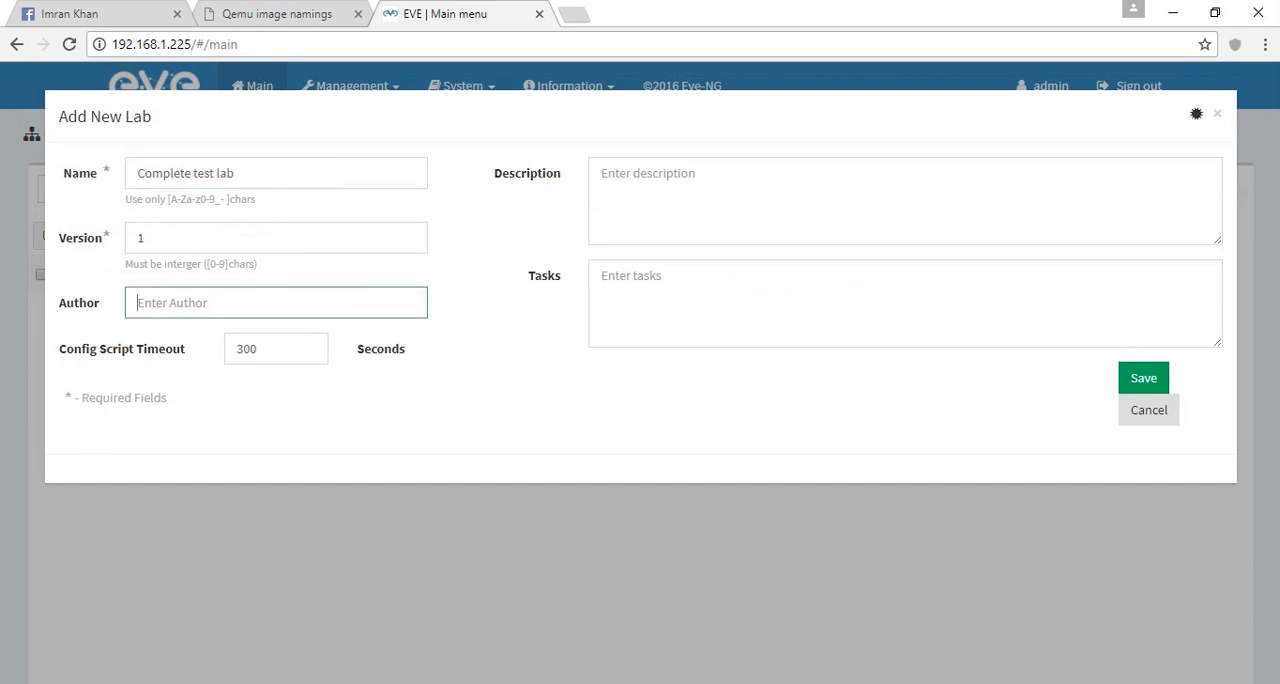
pyautogui.write('Imran Khan')
pyautogui.click(640, 180)
pyautogui.click(1143, 378)
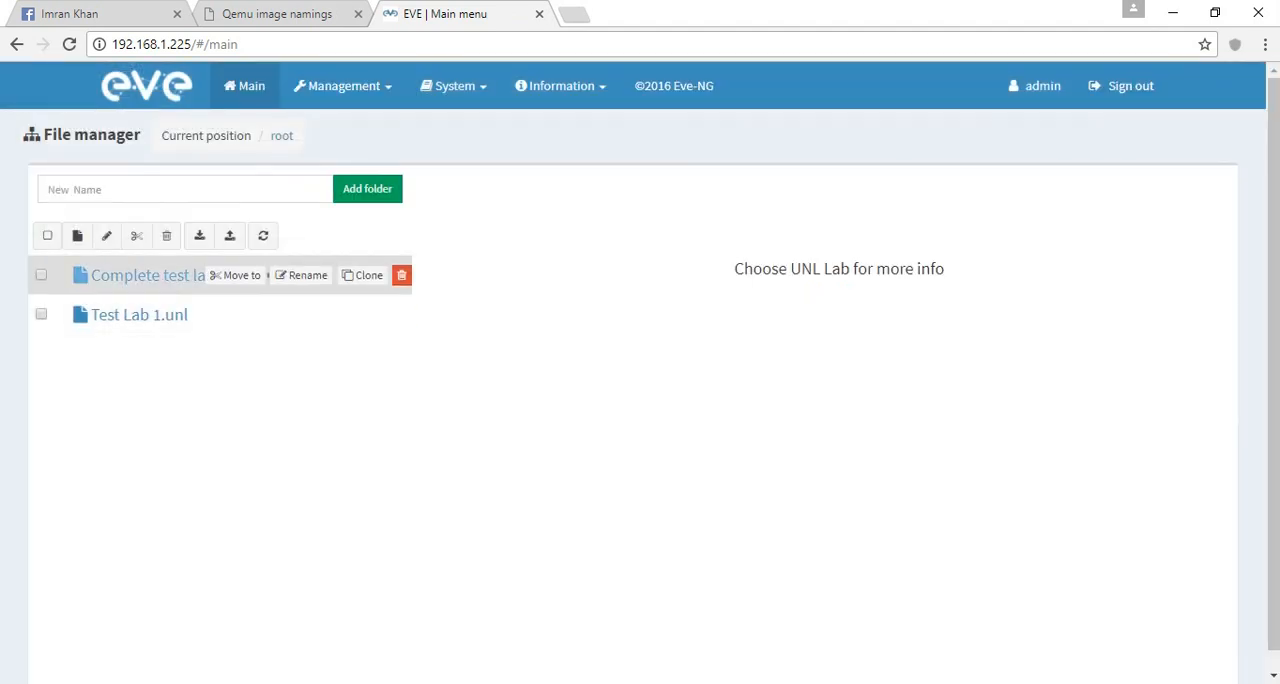
# - Open the Complete test lab topology from the file manager
pyautogui.doubleClick(176, 275)
pyautogui.scroll(-1, 176, 275)
pyautogui.click(496, 640)
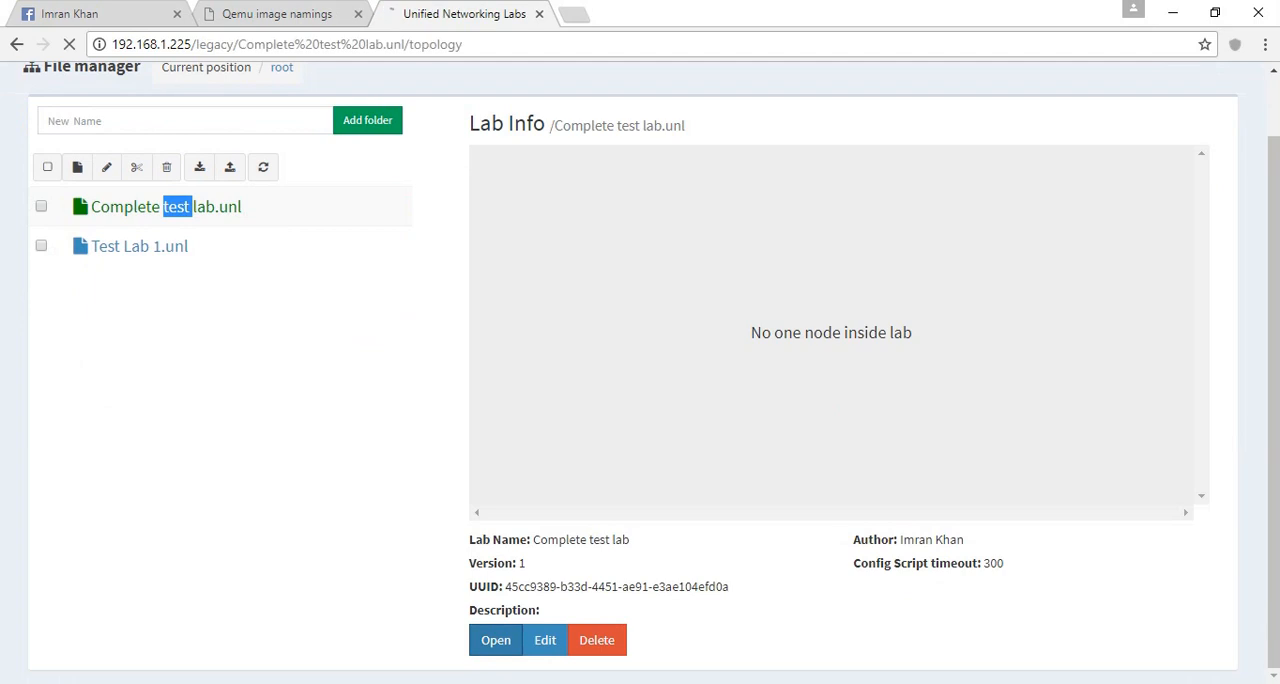
# - Start a new node on the empty topology with the Cisco IOS 7206VXR (Dynamips) template
pyautogui.rightClick(573, 207)
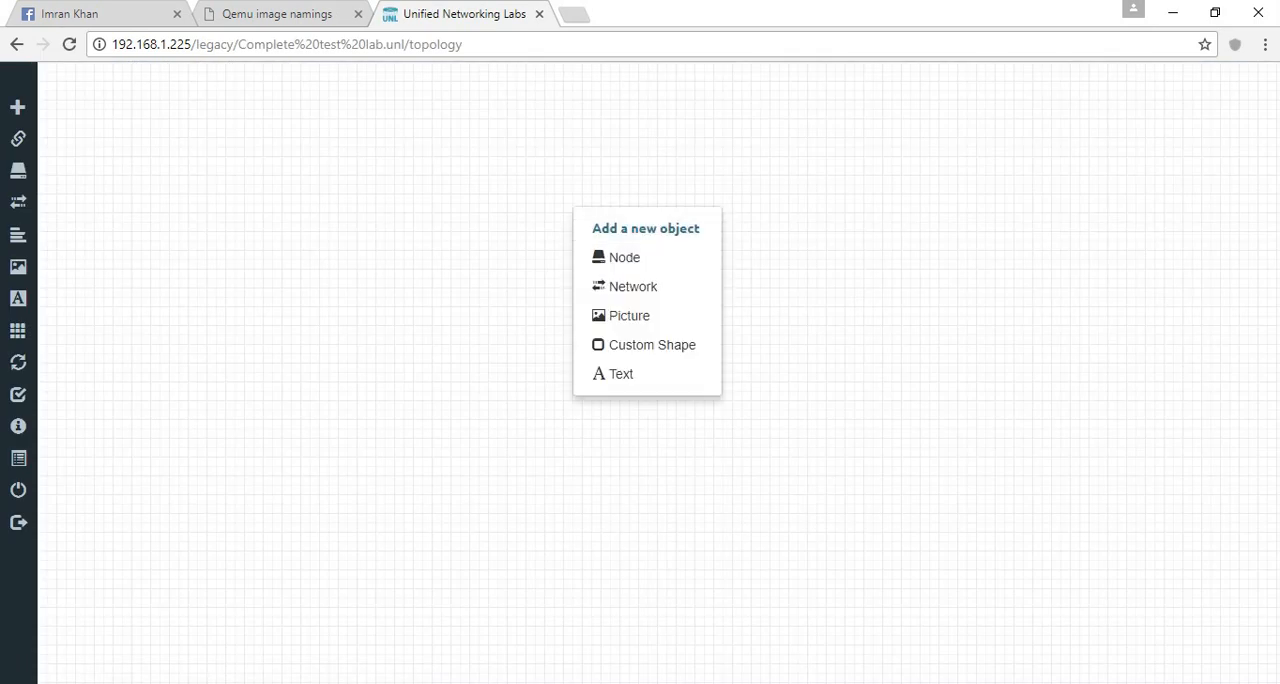
pyautogui.click(624, 258)
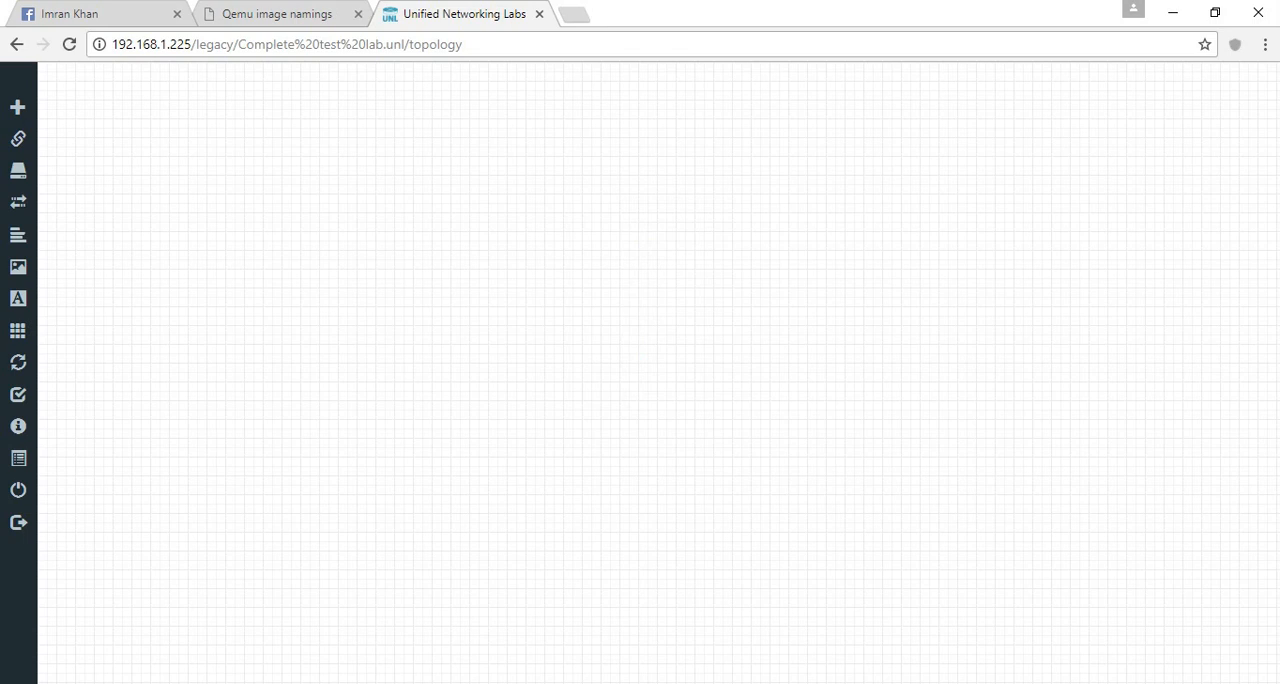
pyautogui.rightClick(459, 240)
pyautogui.click(512, 289)
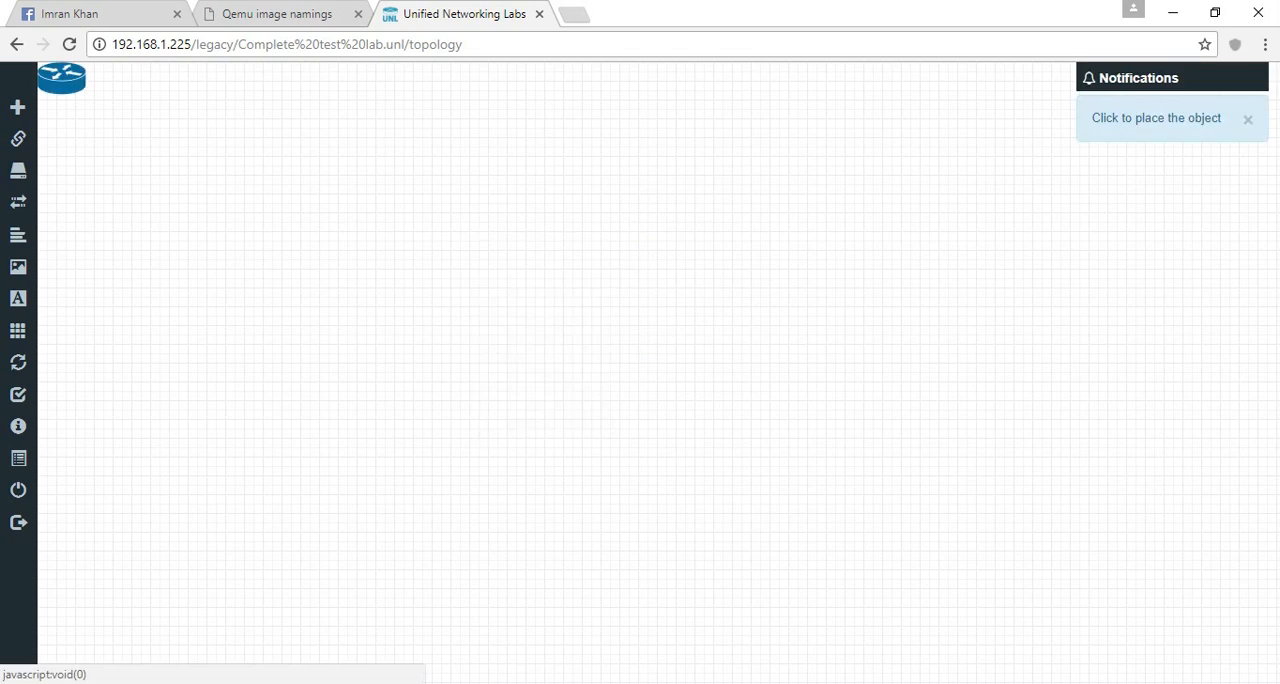
pyautogui.click(458, 232)
pyautogui.click(617, 175)
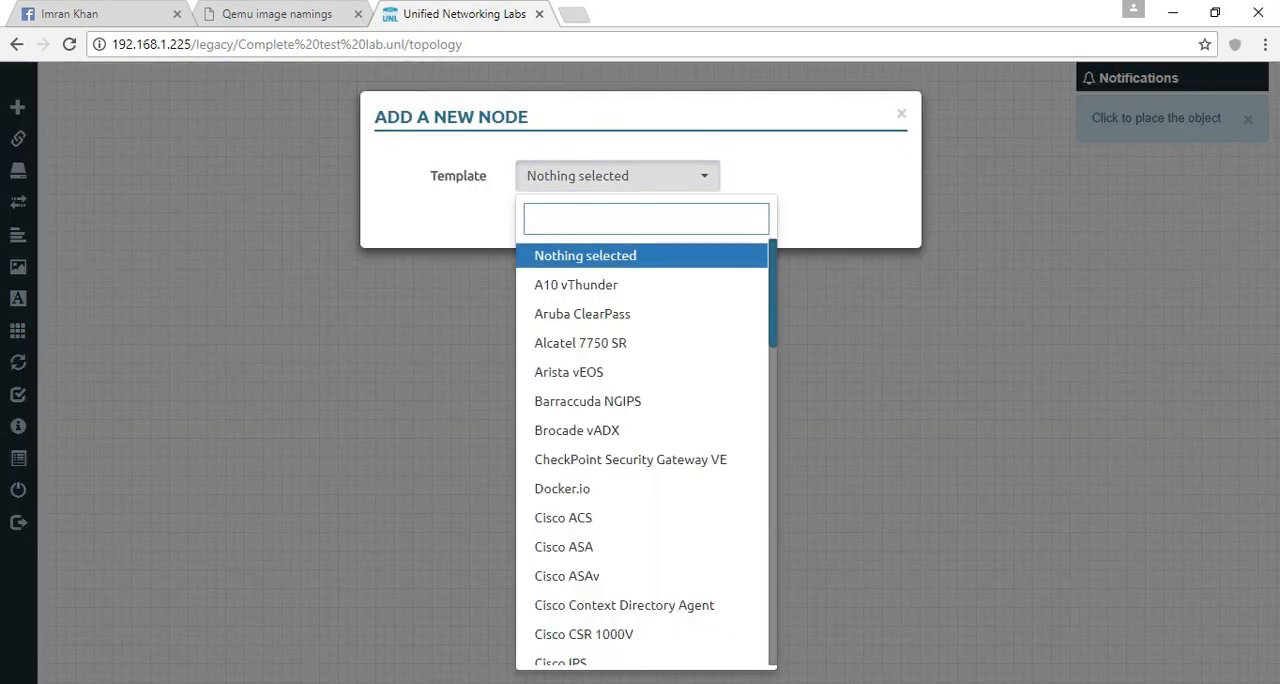
pyautogui.write('72')
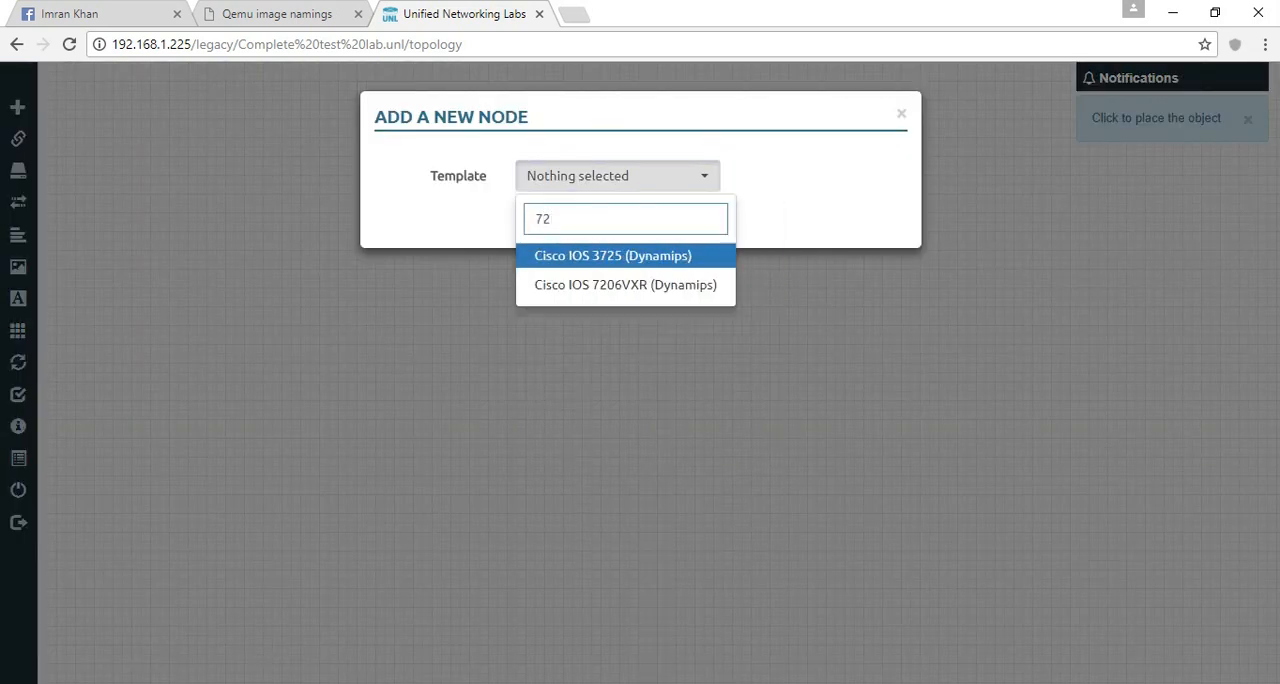
pyautogui.press('Return')
pyautogui.click(617, 176)
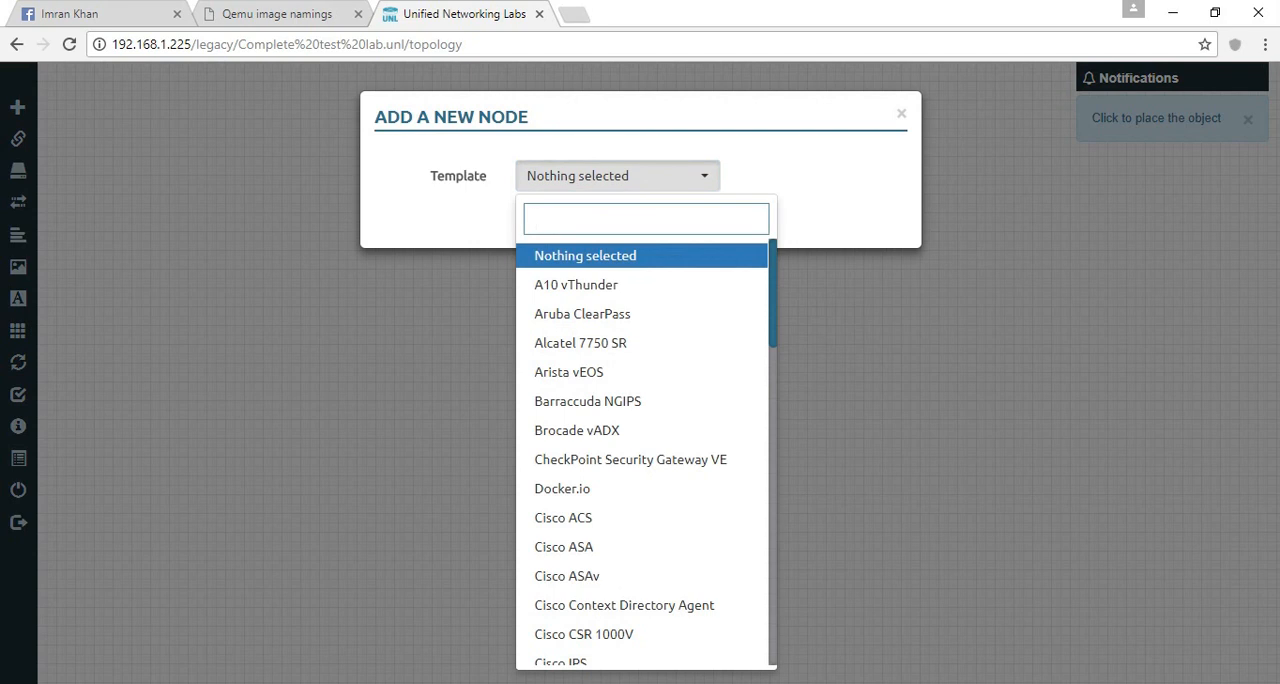
pyautogui.write('72')
pyautogui.click(625, 285)
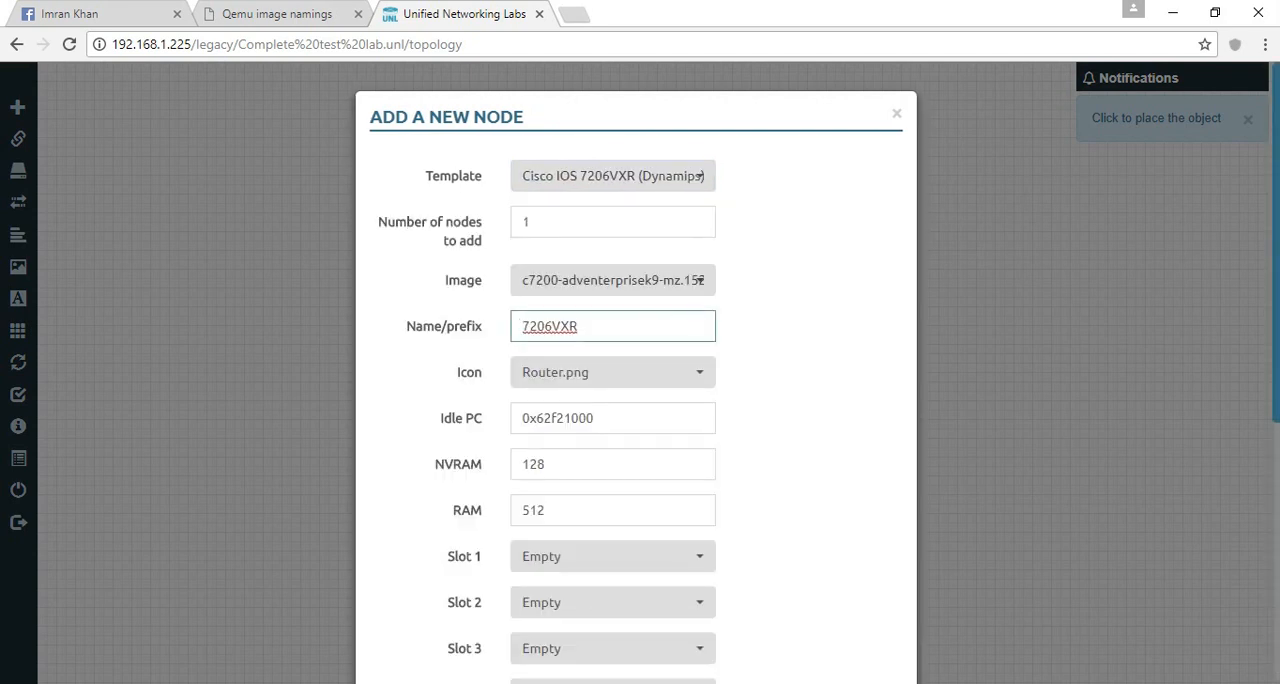
# - Set the number of nodes to add to 2 and the name prefix to R
pyautogui.doubleClick(528, 222)
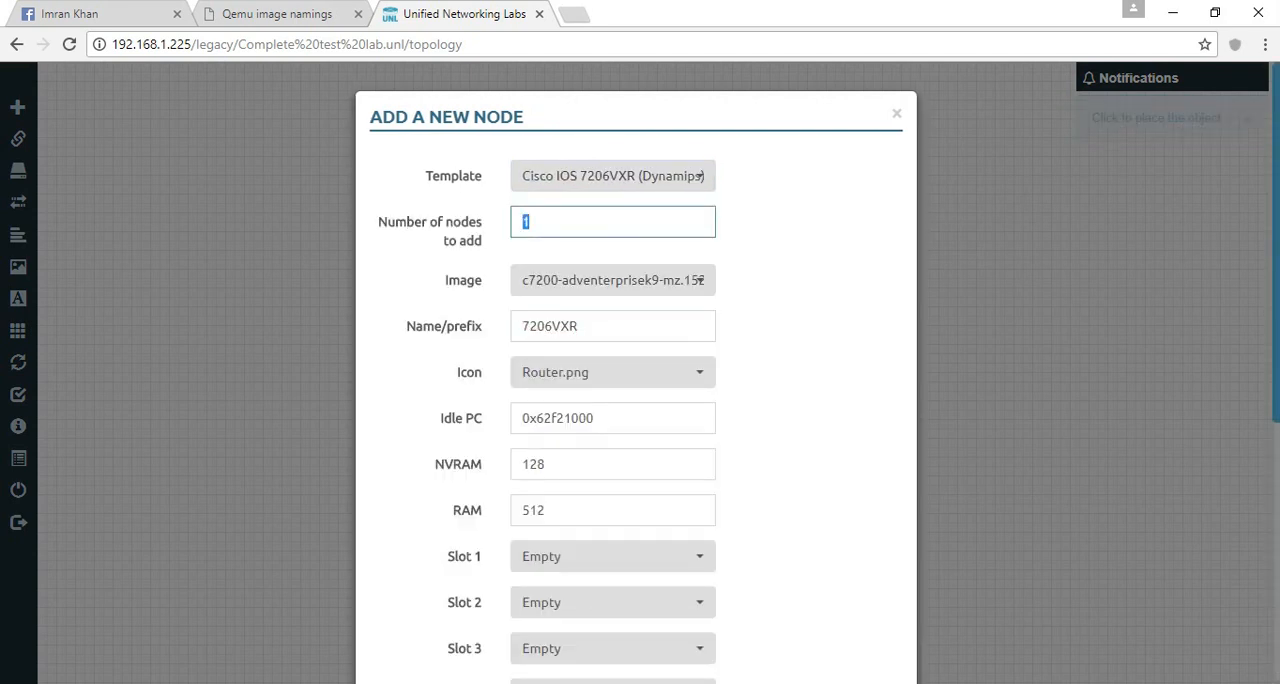
pyautogui.write('2')
pyautogui.press('Tab')
pyautogui.press('Tab')
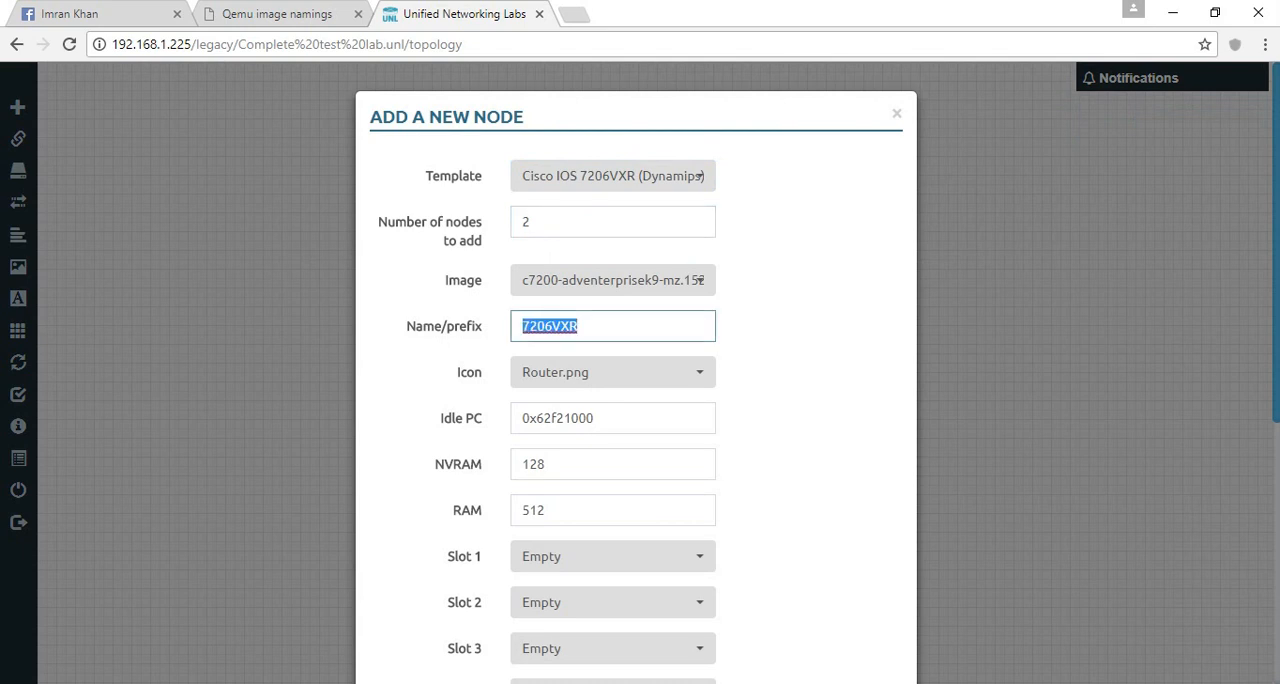
pyautogui.write('R')
# - Assign the PA-4E module to slot 1 and PA-FE-TX to slot 2
pyautogui.click(613, 556)
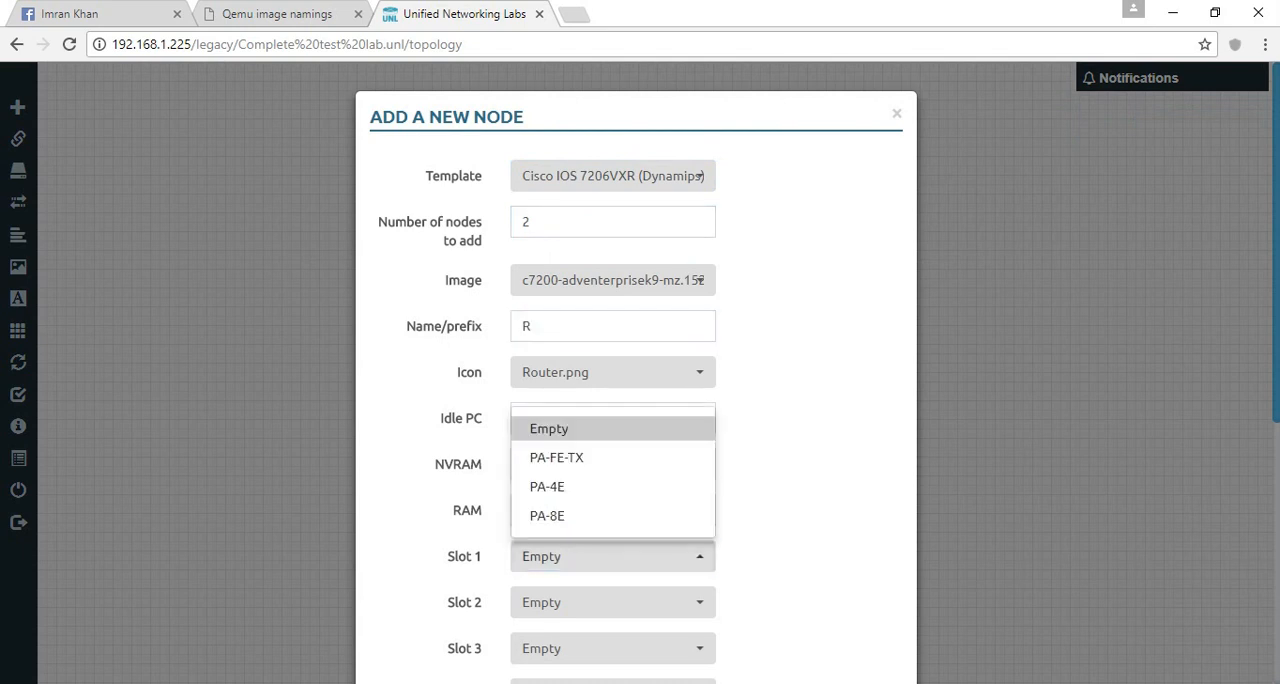
pyautogui.click(613, 487)
pyautogui.click(613, 602)
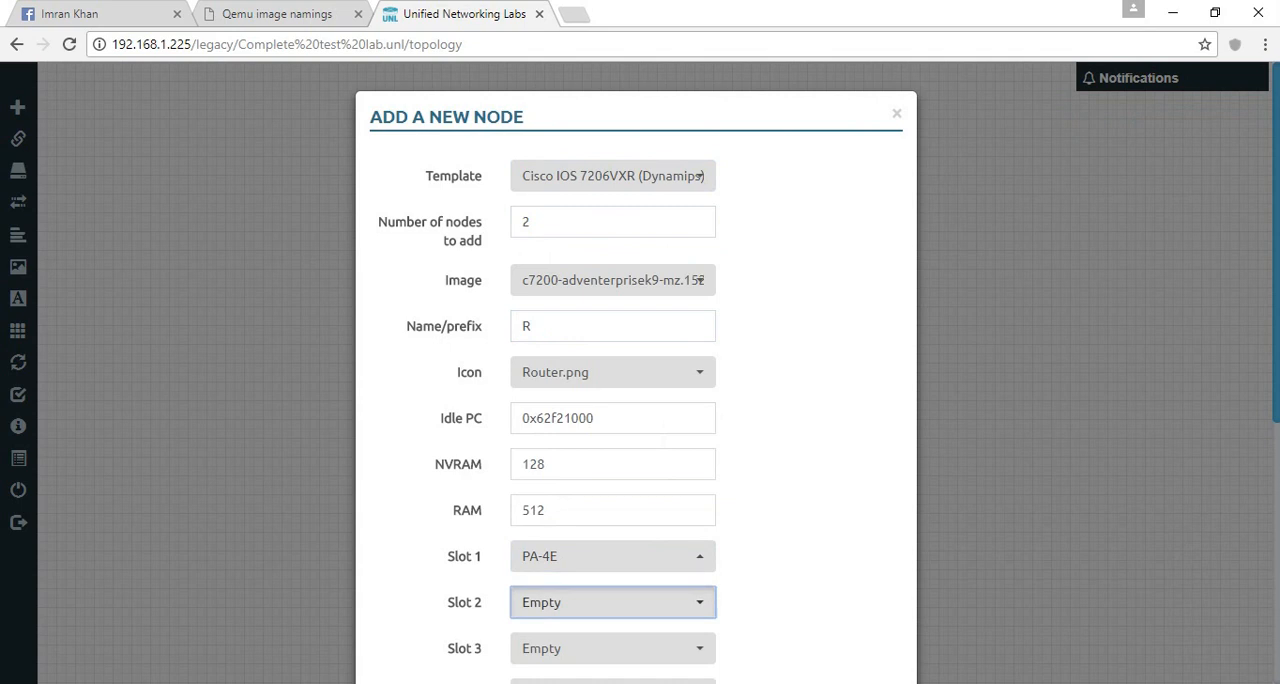
pyautogui.click(613, 503)
pyautogui.scroll(-5, 636, 370)
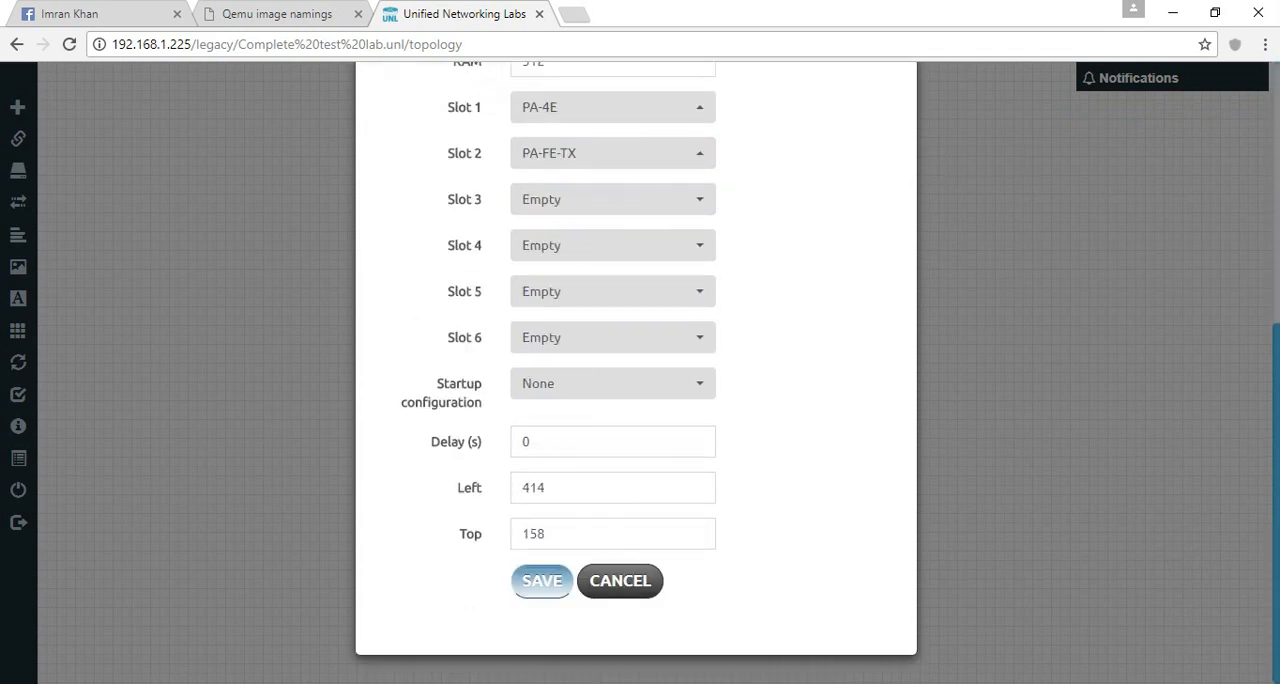
# - Save the new router nodes and place R1 and R2 apart, side by side in the upper topology area
pyautogui.click(542, 580)
pyautogui.moveTo(455, 230); pyautogui.dragTo(525, 188)
pyautogui.moveTo(450, 236); pyautogui.dragTo(384, 180)
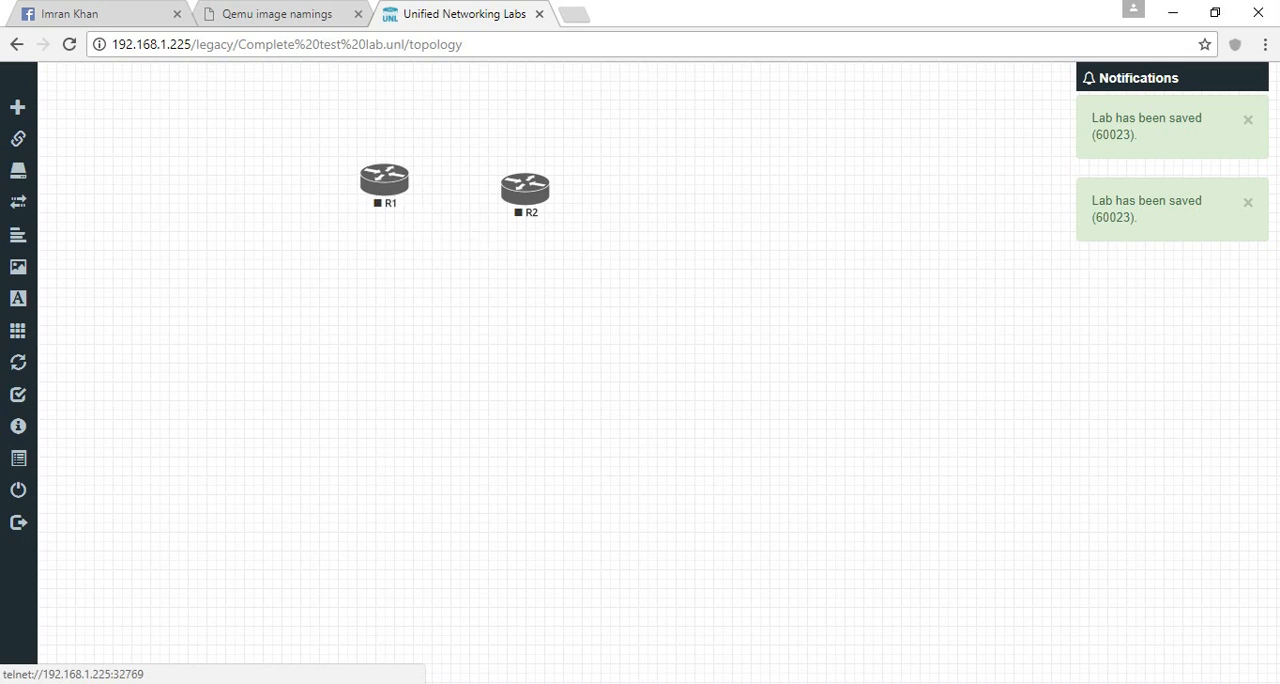
# - Move R2 farther from R1 on the same level and add a new node beside R1 using the Cisco IOL template
pyautogui.moveTo(525, 188); pyautogui.dragTo(600, 180)
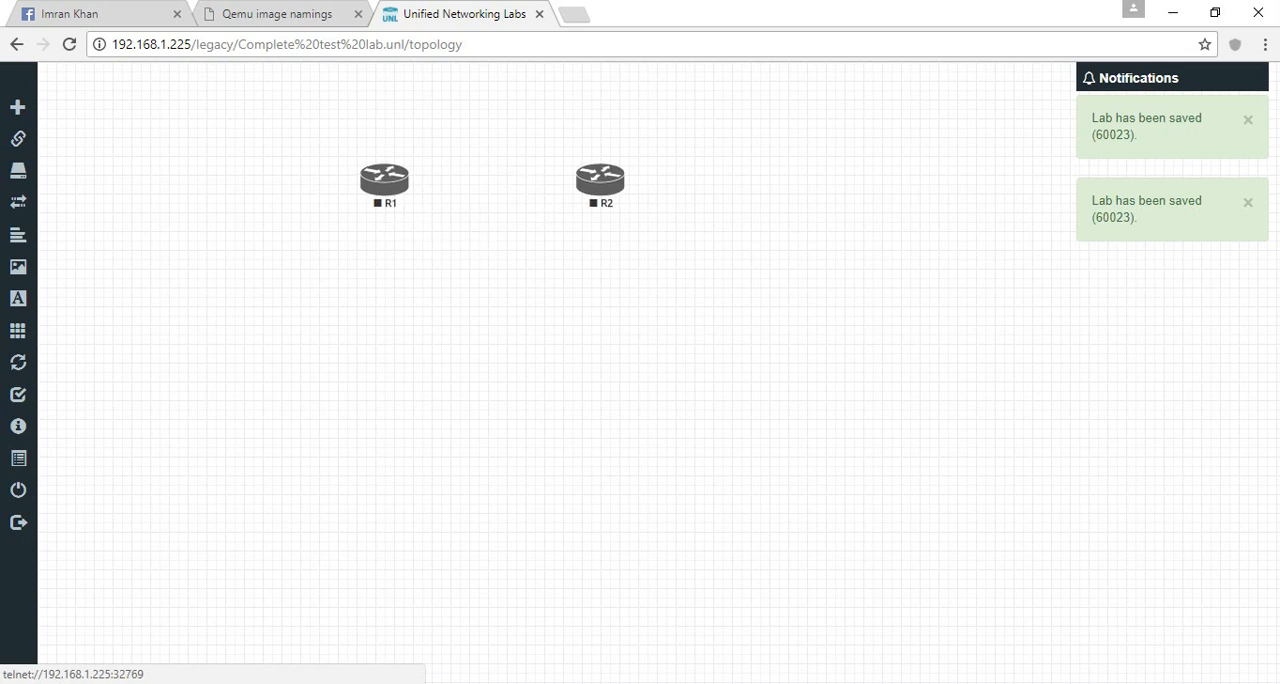
pyautogui.rightClick(292, 226)
pyautogui.click(330, 277)
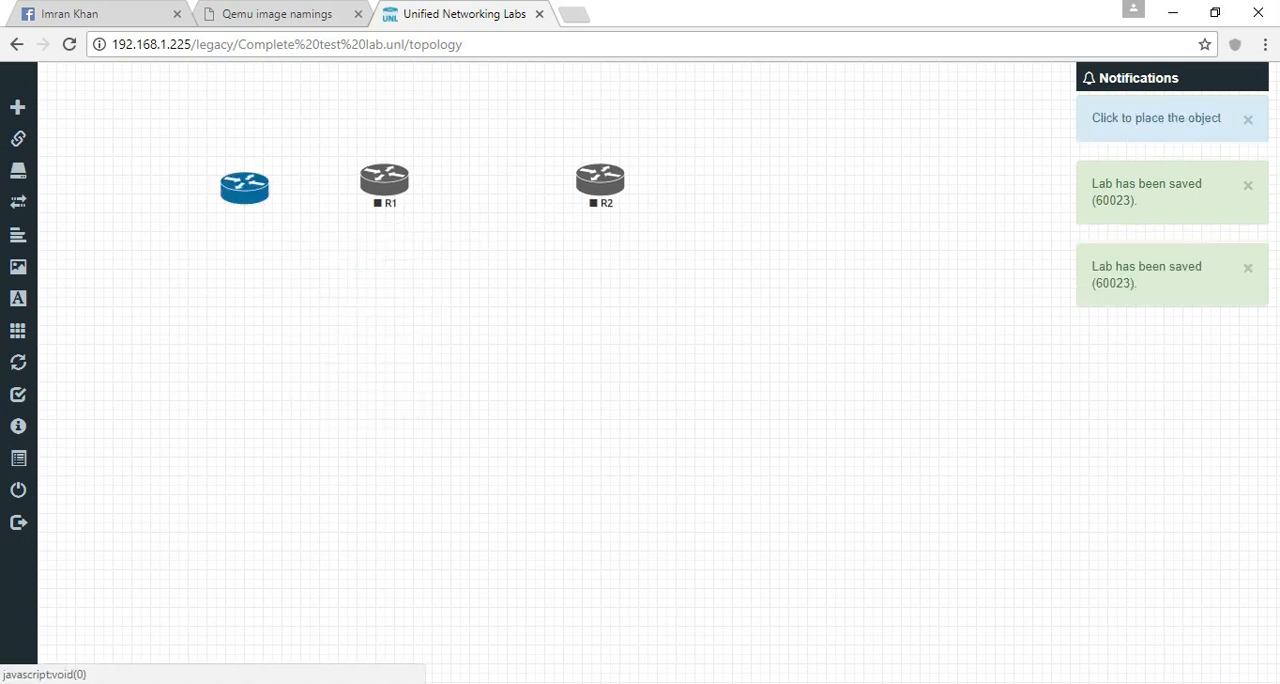
pyautogui.click(240, 182)
pyautogui.click(617, 176)
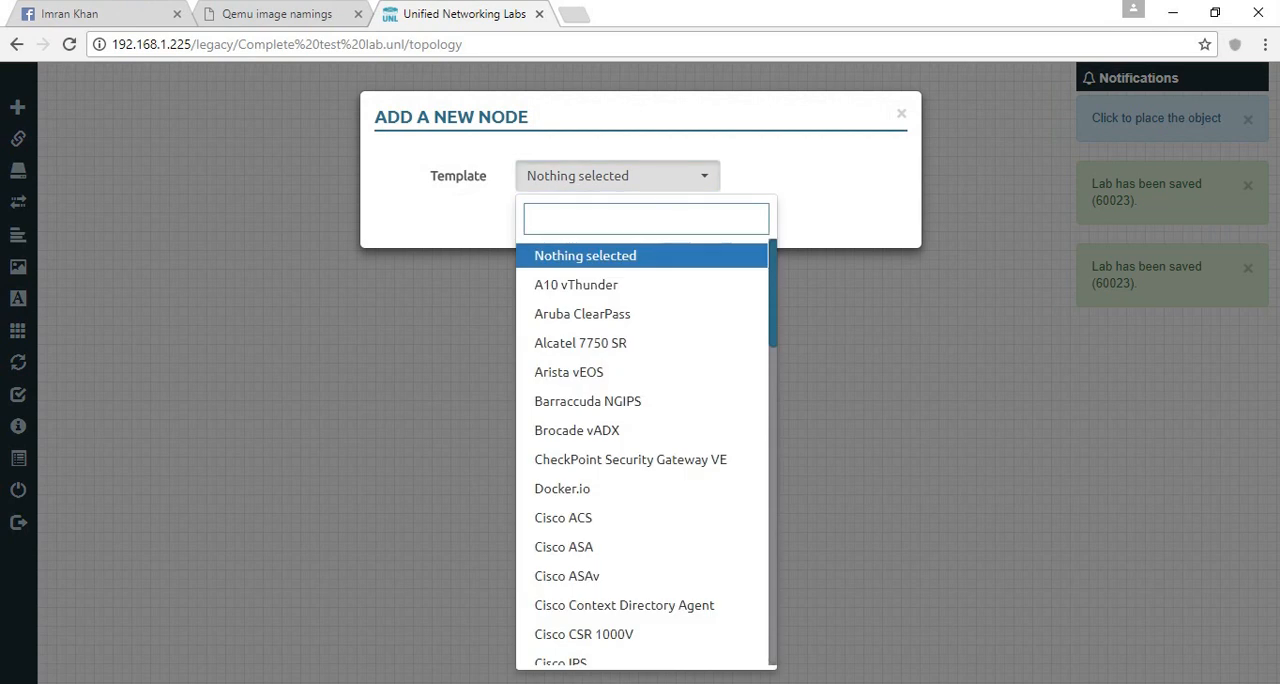
pyautogui.write('io')
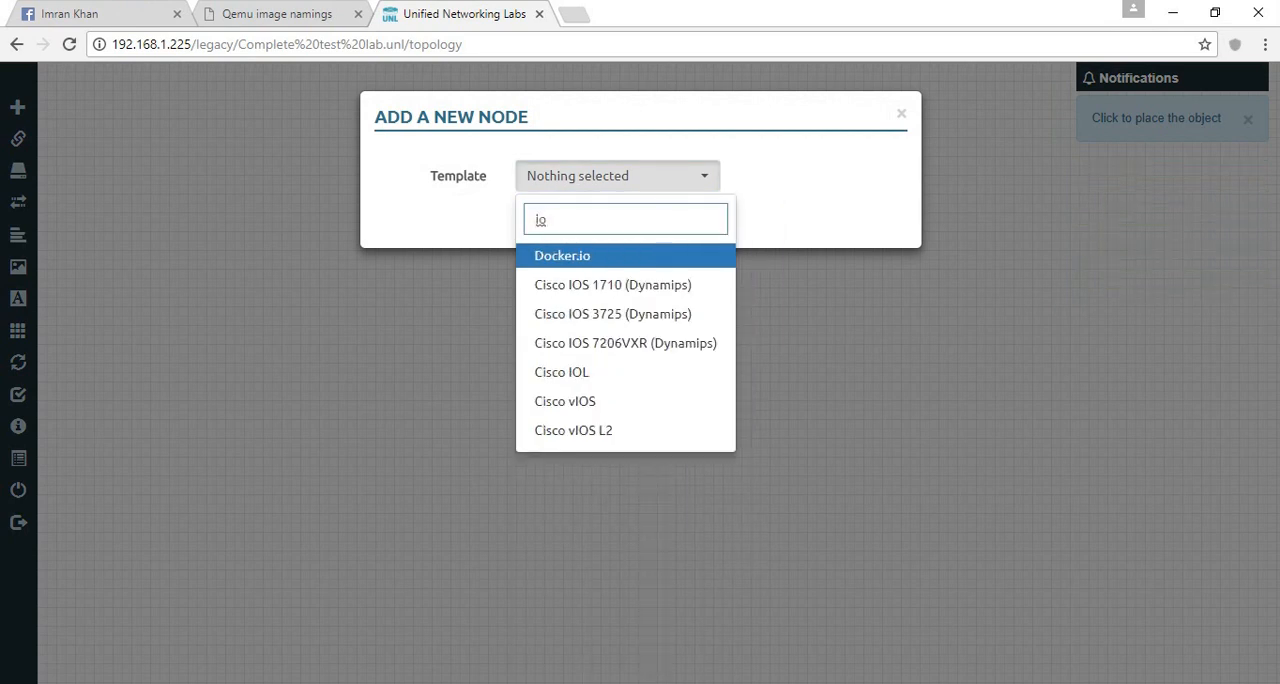
pyautogui.write('l')
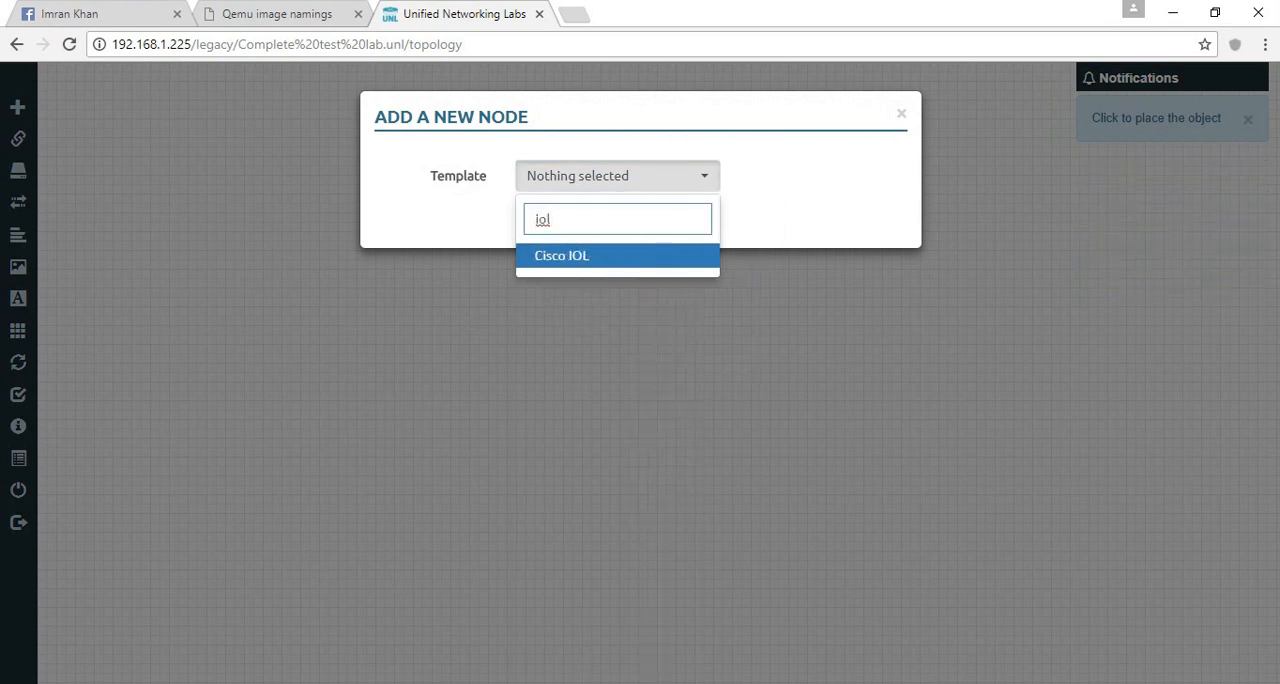
pyautogui.click(592, 256)
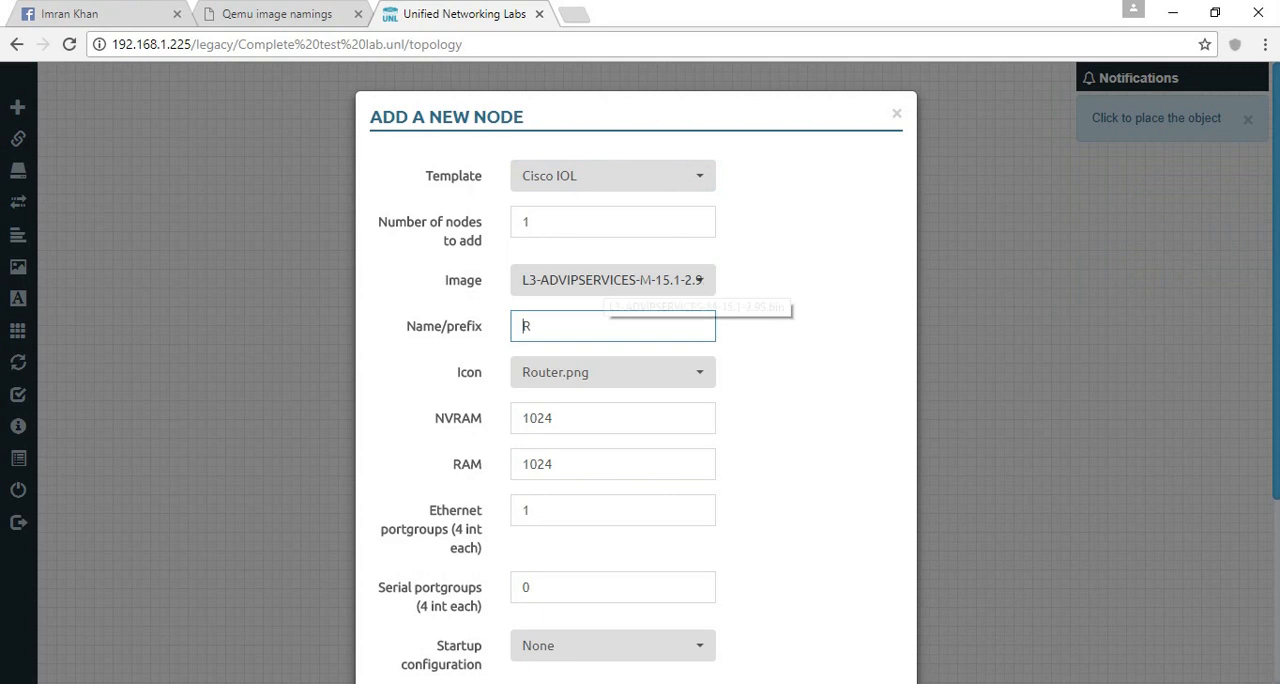
# - Give the IOL node the L2-ADVENTERPRISEK9-M-15.2 image, the name Switch and the Switch L3.png icon, and save it
pyautogui.click(594, 281)
pyautogui.click(598, 320)
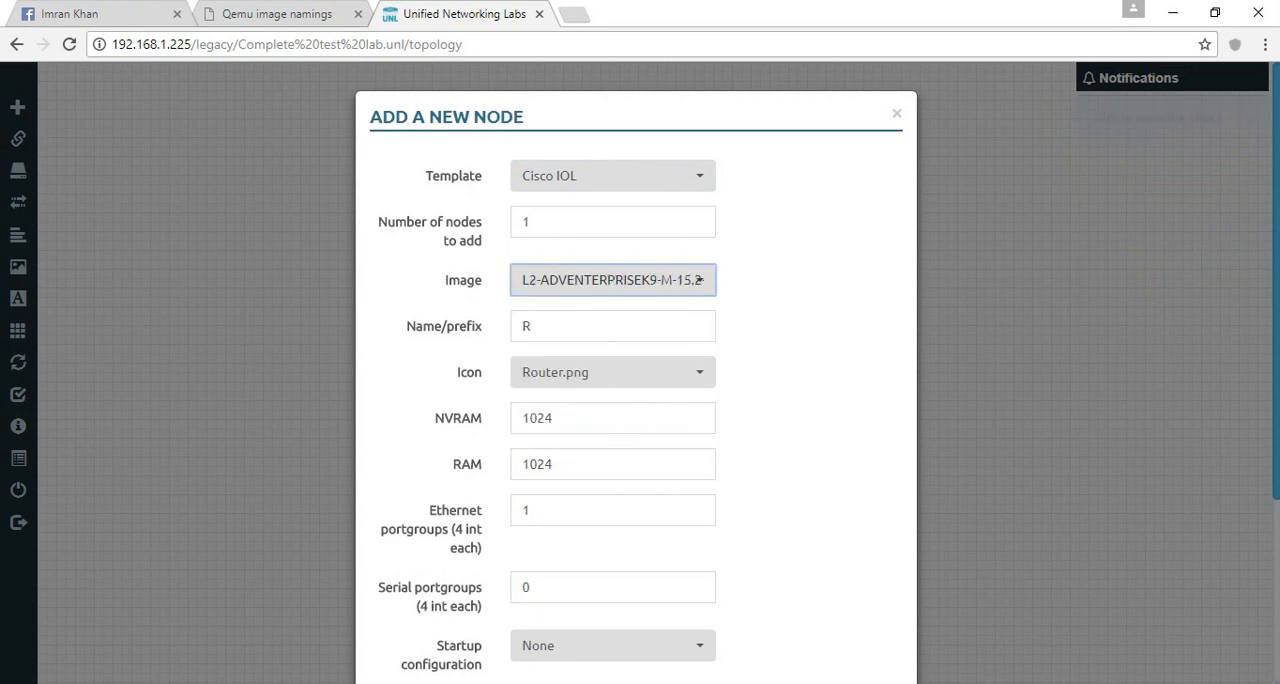
pyautogui.doubleClick(596, 326)
pyautogui.write('Switch')
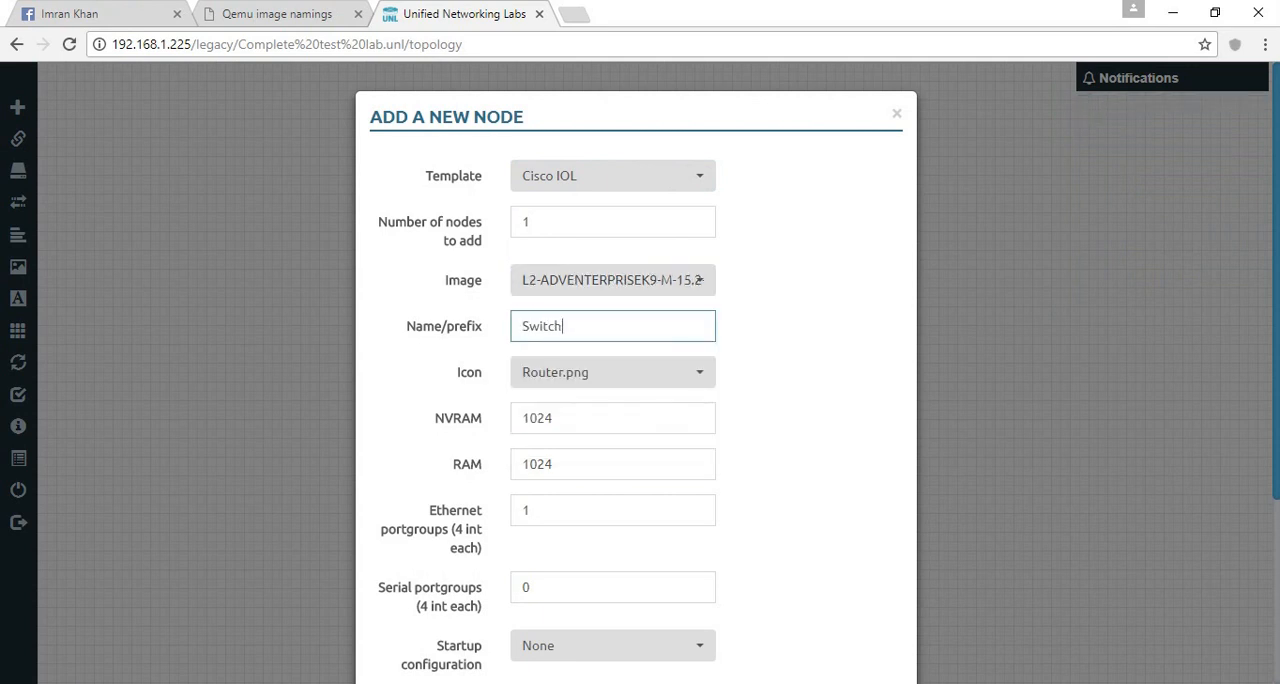
pyautogui.click(612, 372)
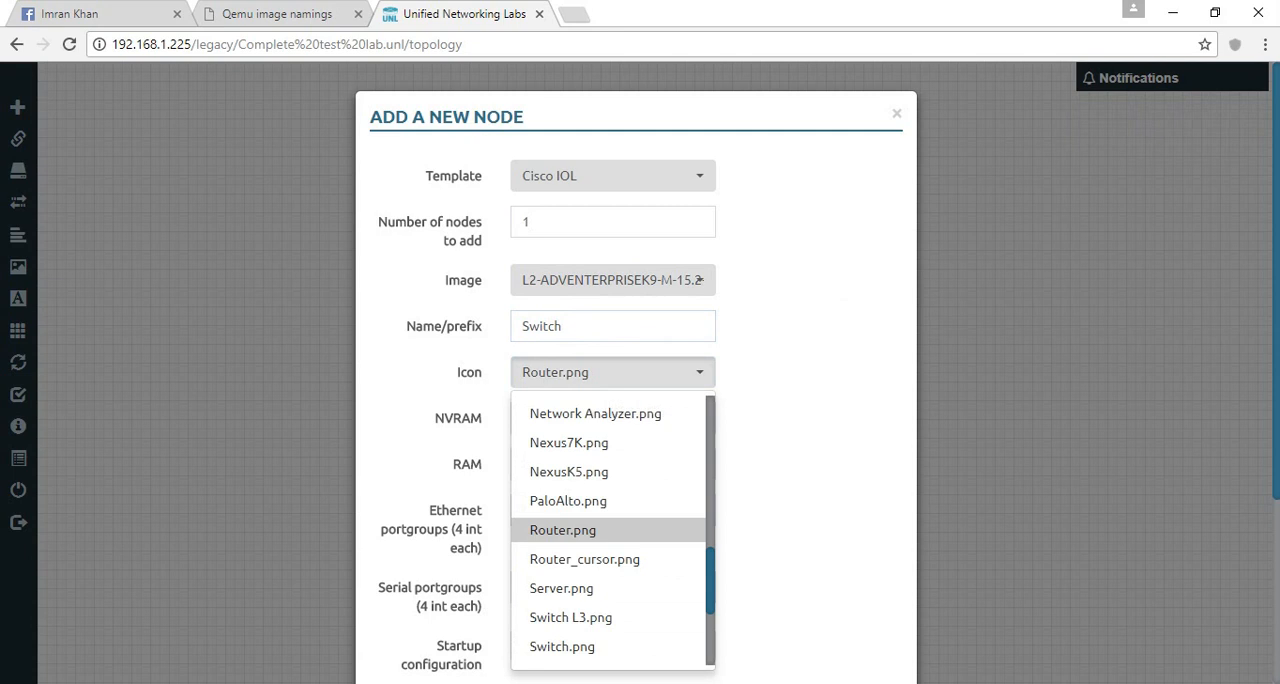
pyautogui.click(580, 617)
pyautogui.scroll(-3, 636, 370)
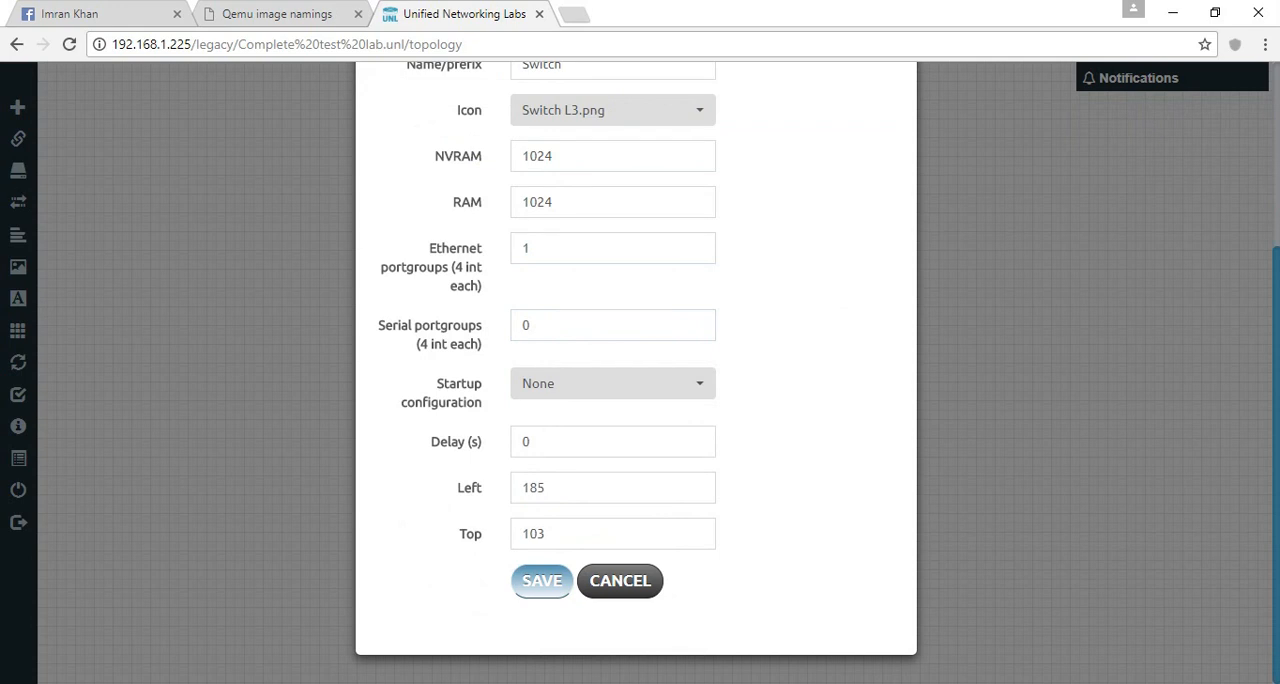
pyautogui.click(542, 581)
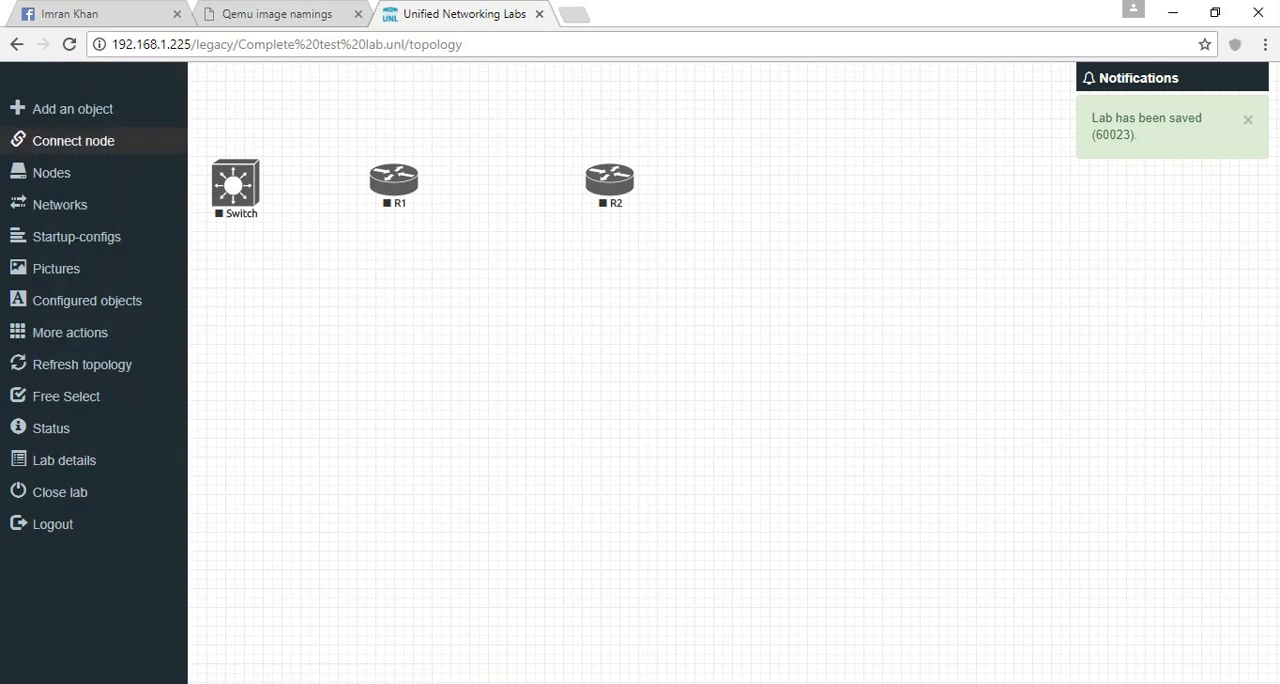
pyautogui.click(20, 145)
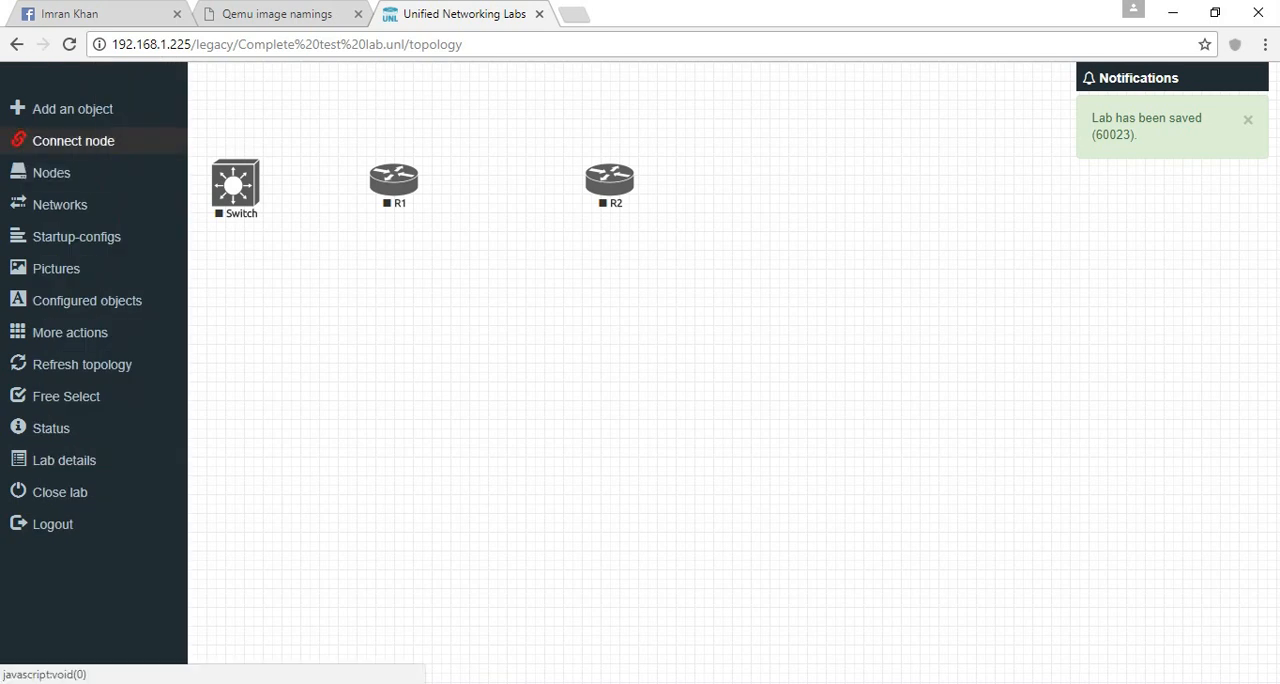
pyautogui.click(242, 183)
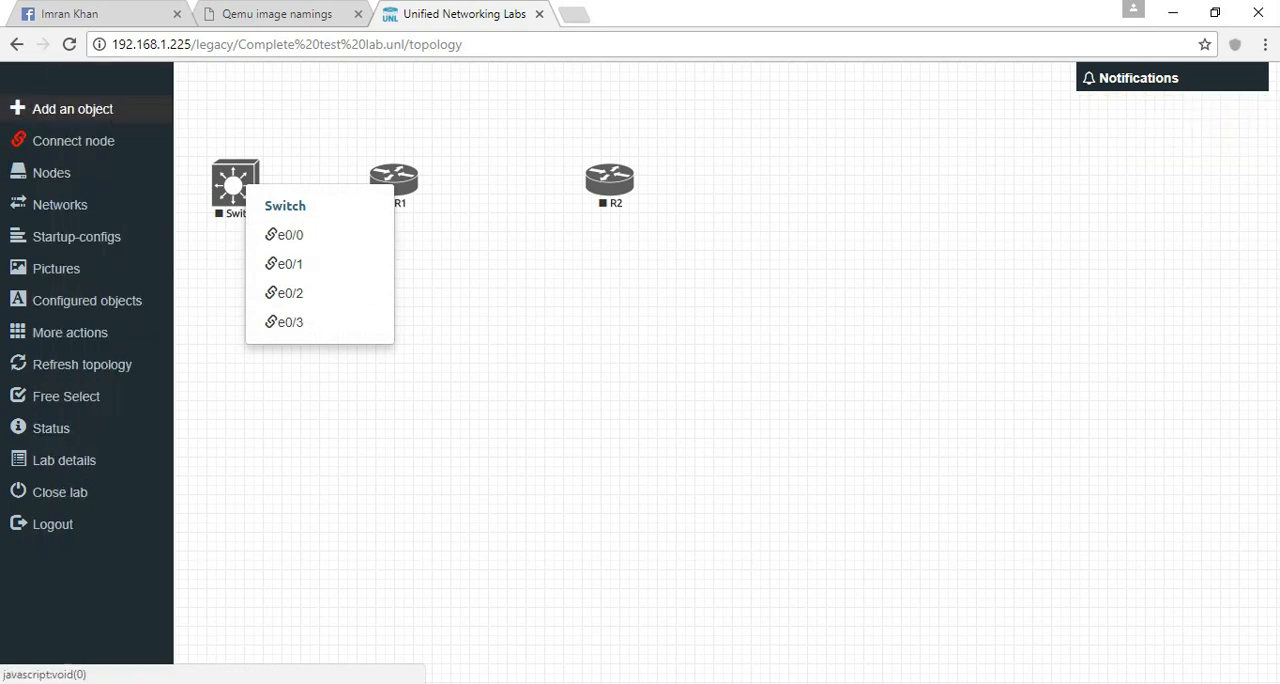
pyautogui.click(60, 138)
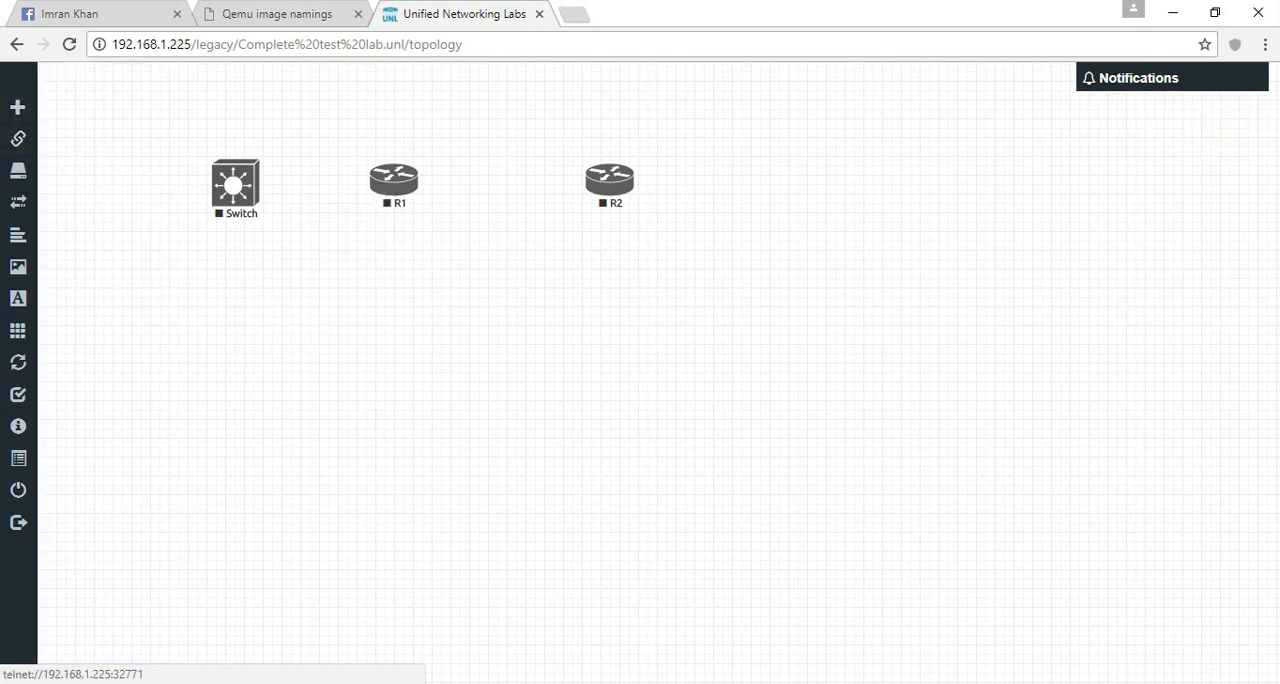
# - Edit the Switch node to set its Ethernet portgroups to 2 and save the change
pyautogui.rightClick(254, 197)
pyautogui.click(300, 417)
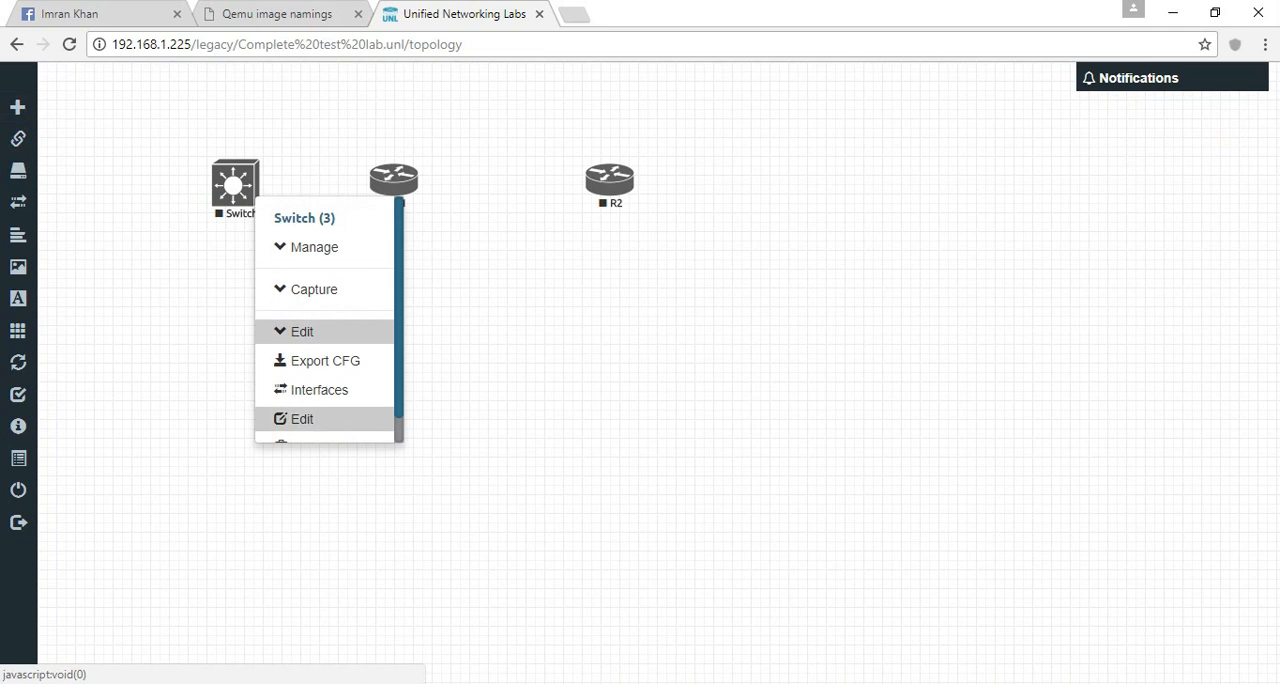
pyautogui.click(300, 417)
pyautogui.doubleClick(531, 498)
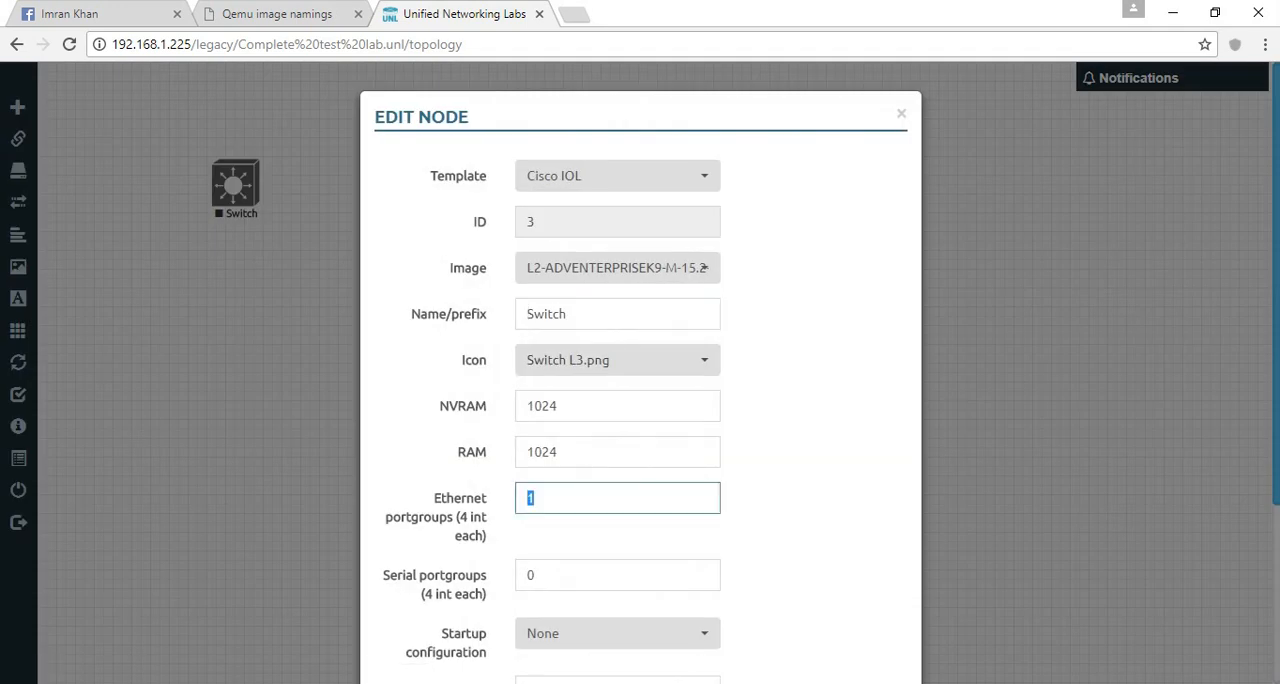
pyautogui.write('2')
pyautogui.press('Return')
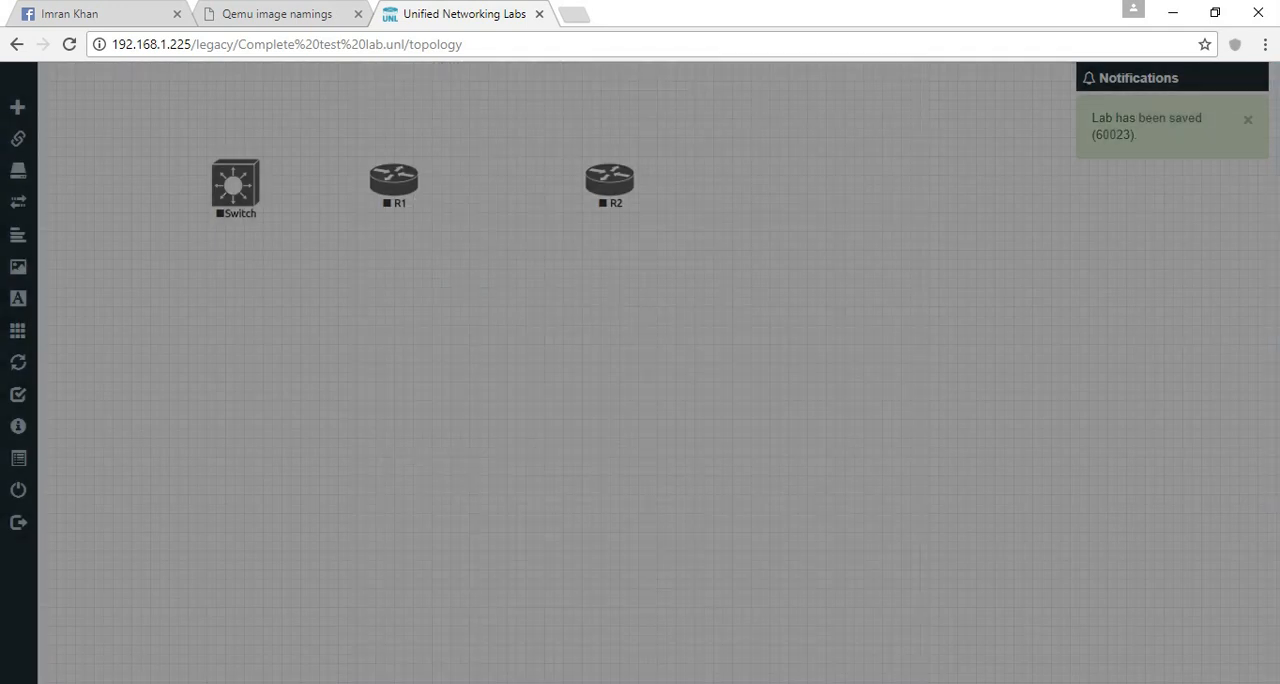
# - Start a node connection from the Switch's e0/0 interface
pyautogui.click(18, 138)
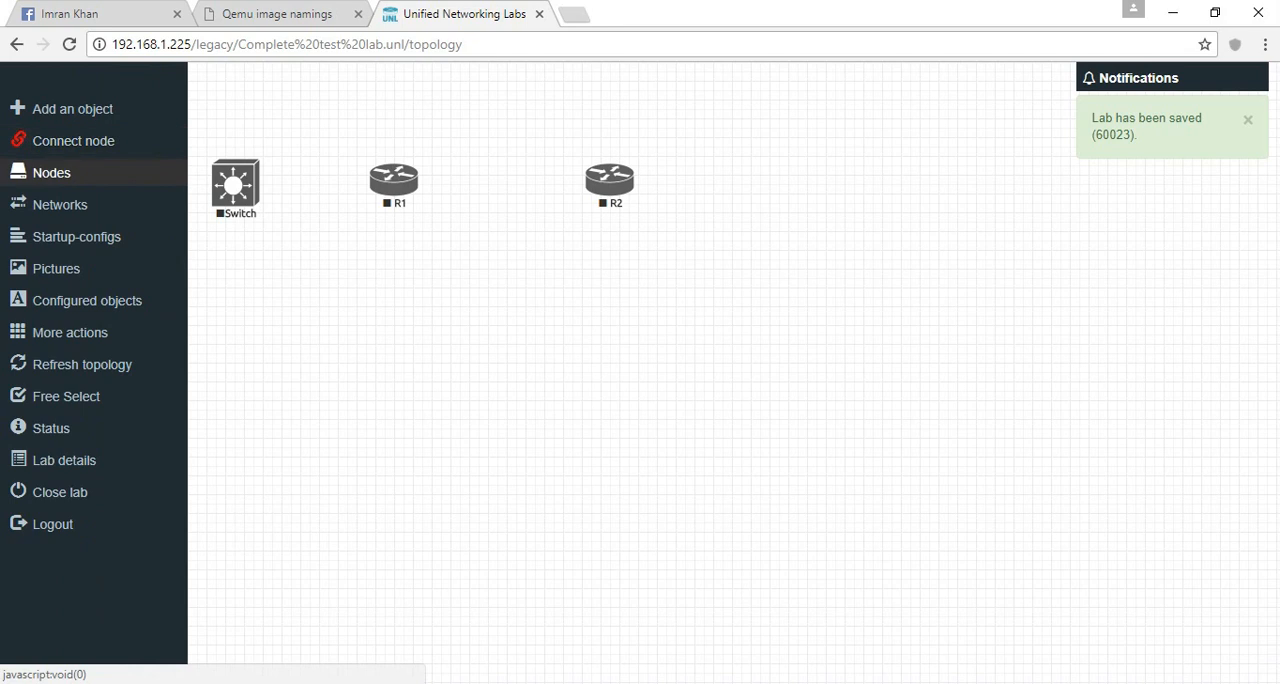
pyautogui.click(232, 185)
pyautogui.click(266, 232)
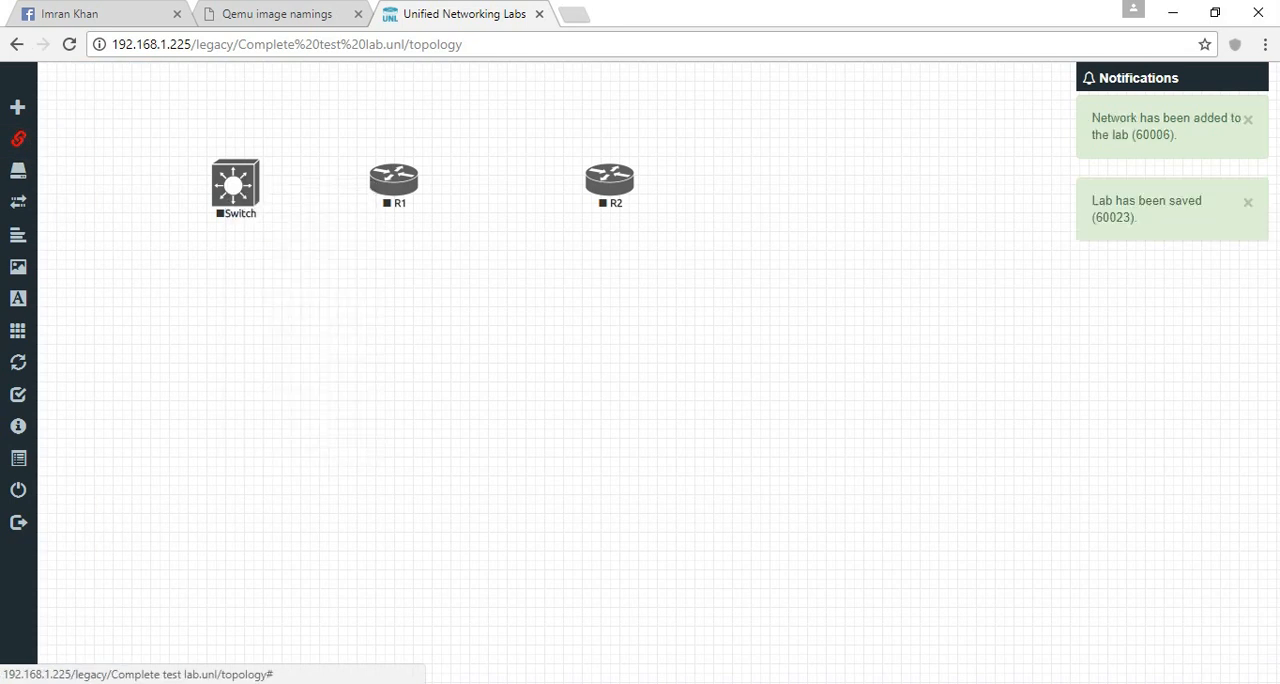
# - Try to attach the link from the Switch to R1's e1/0 and e1/1 interfaces
pyautogui.click(408, 181)
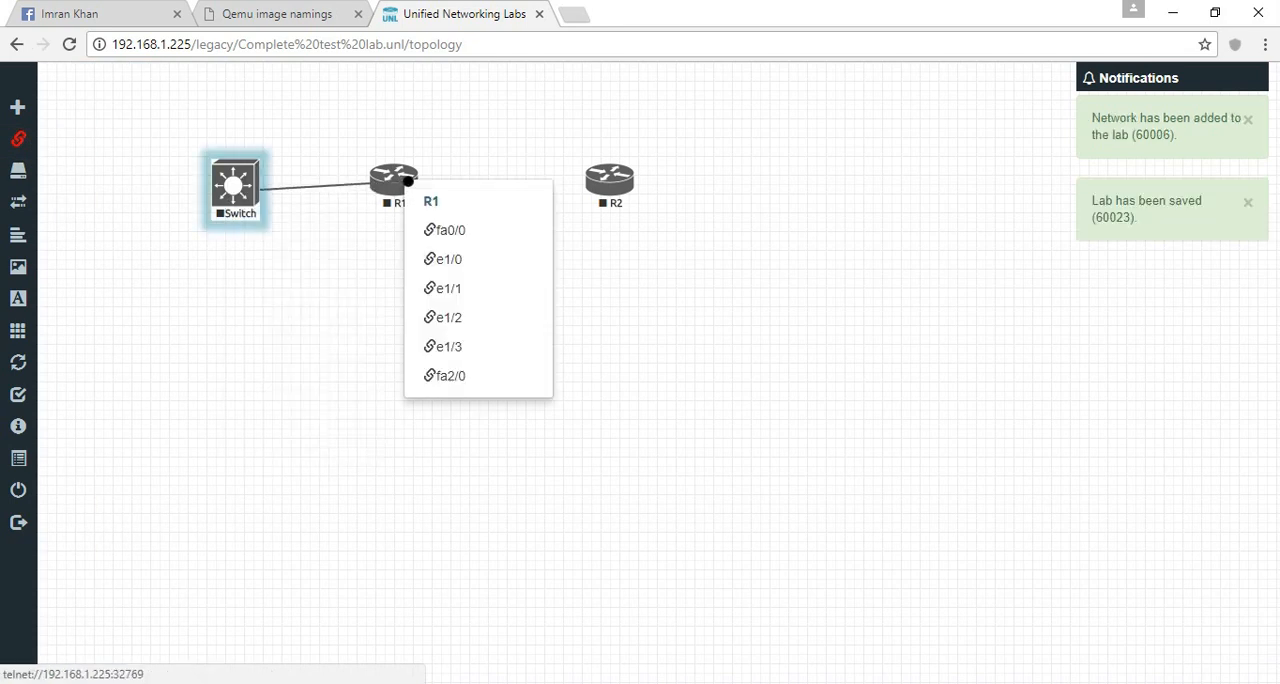
pyautogui.click(461, 262)
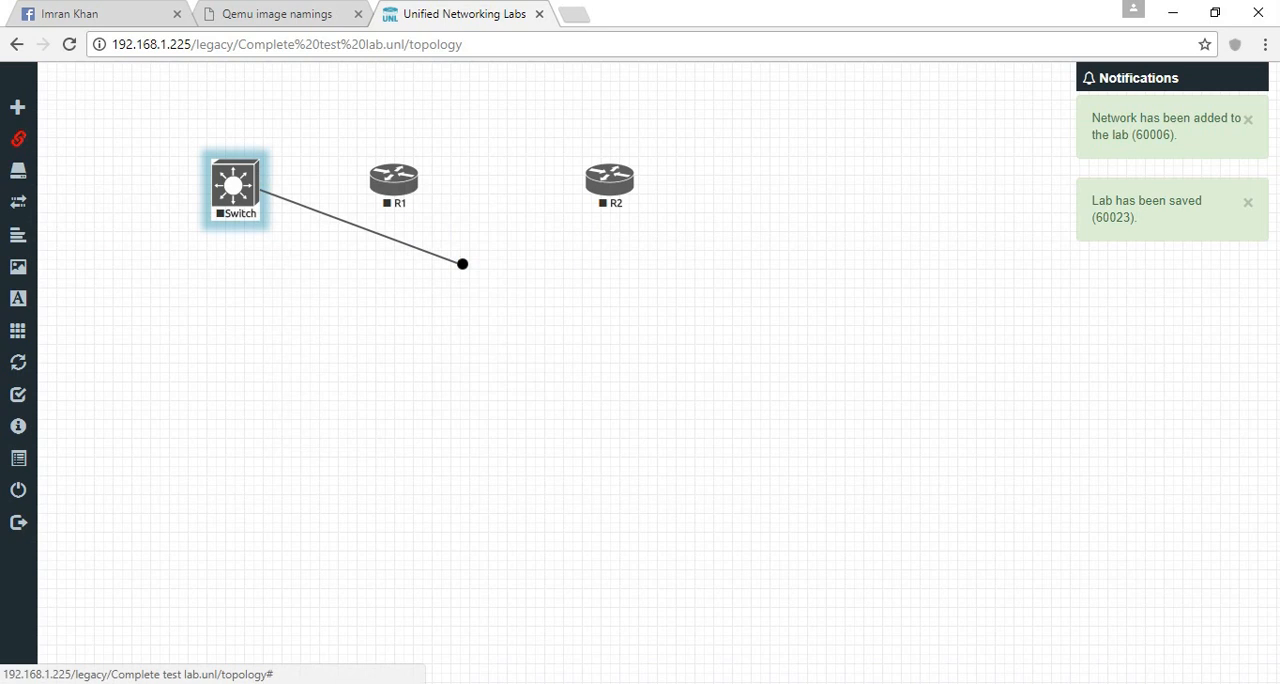
pyautogui.click(392, 180)
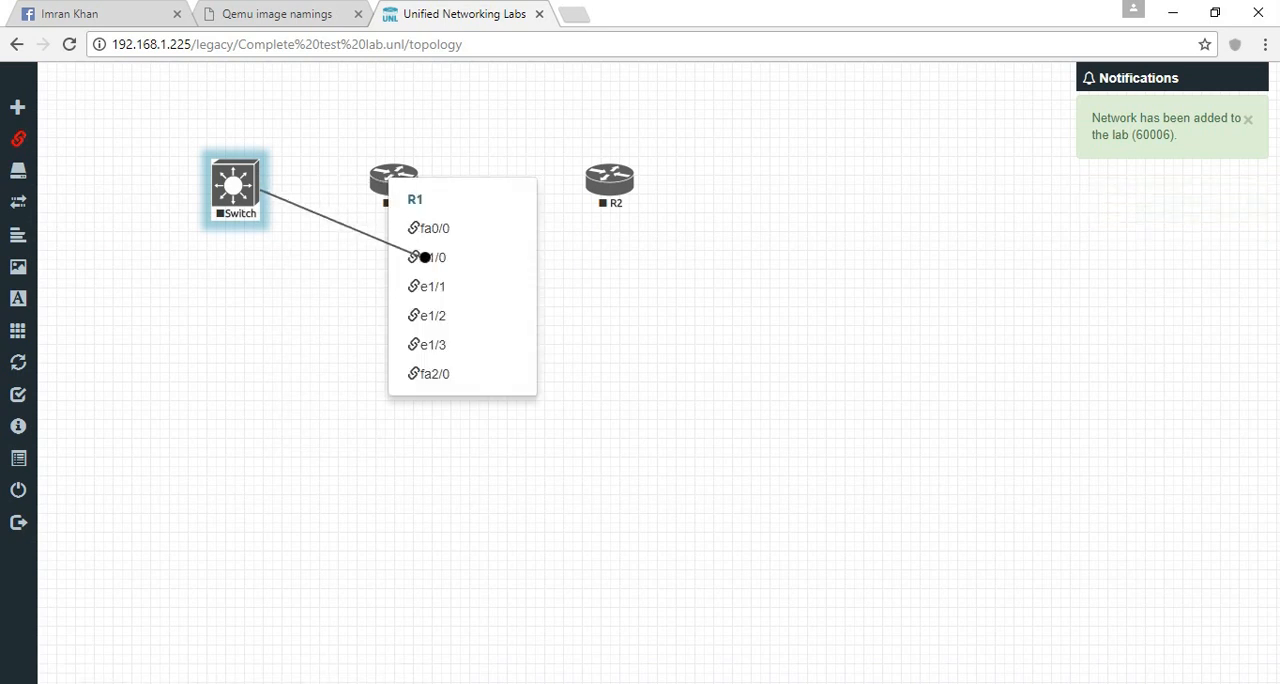
pyautogui.click(426, 257)
pyautogui.click(403, 175)
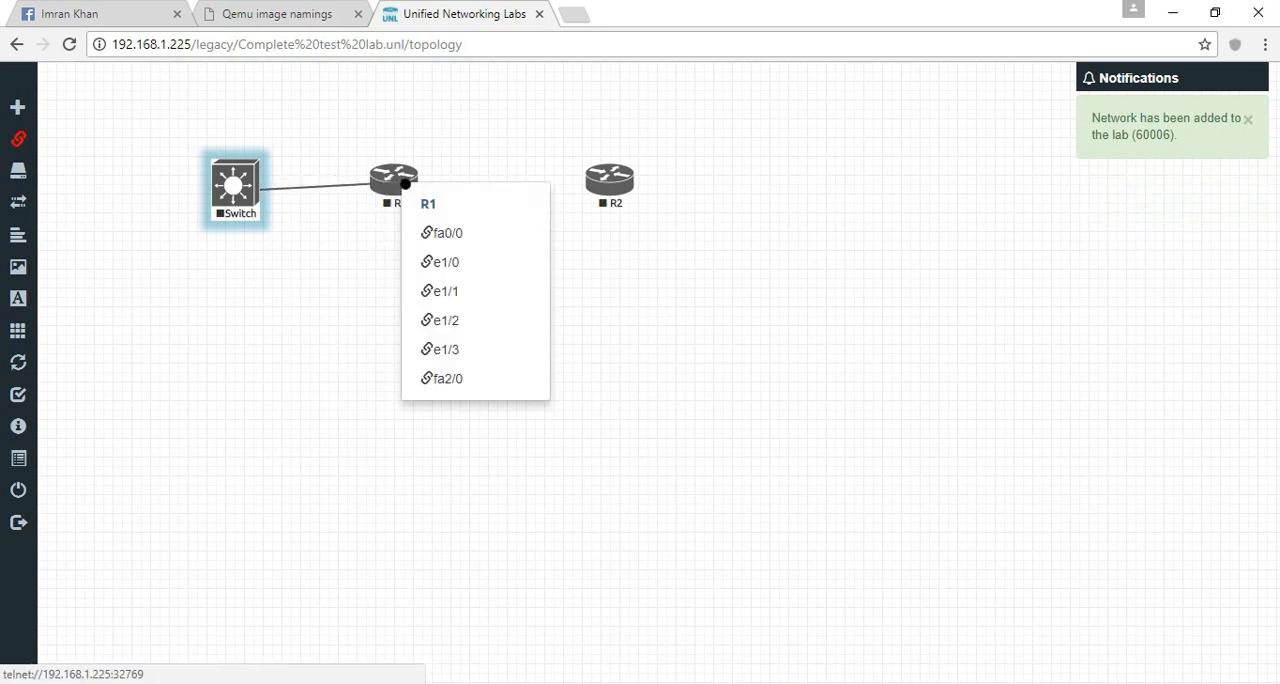
pyautogui.click(448, 289)
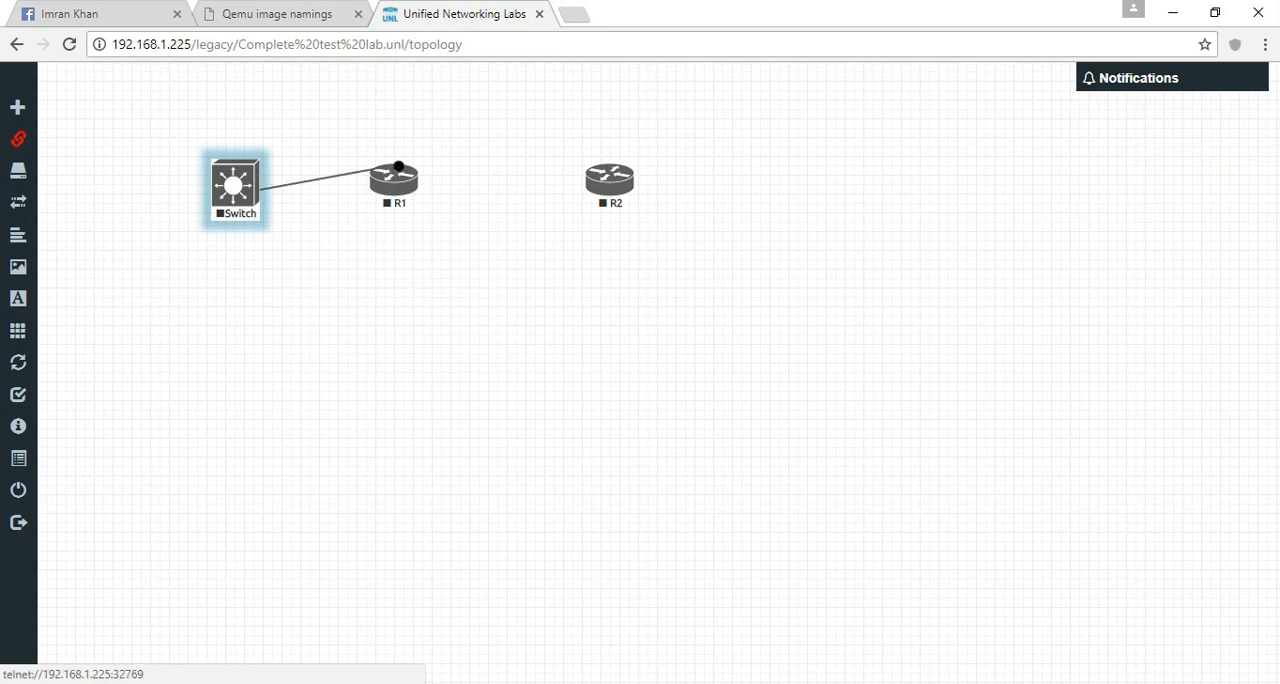
pyautogui.click(404, 180)
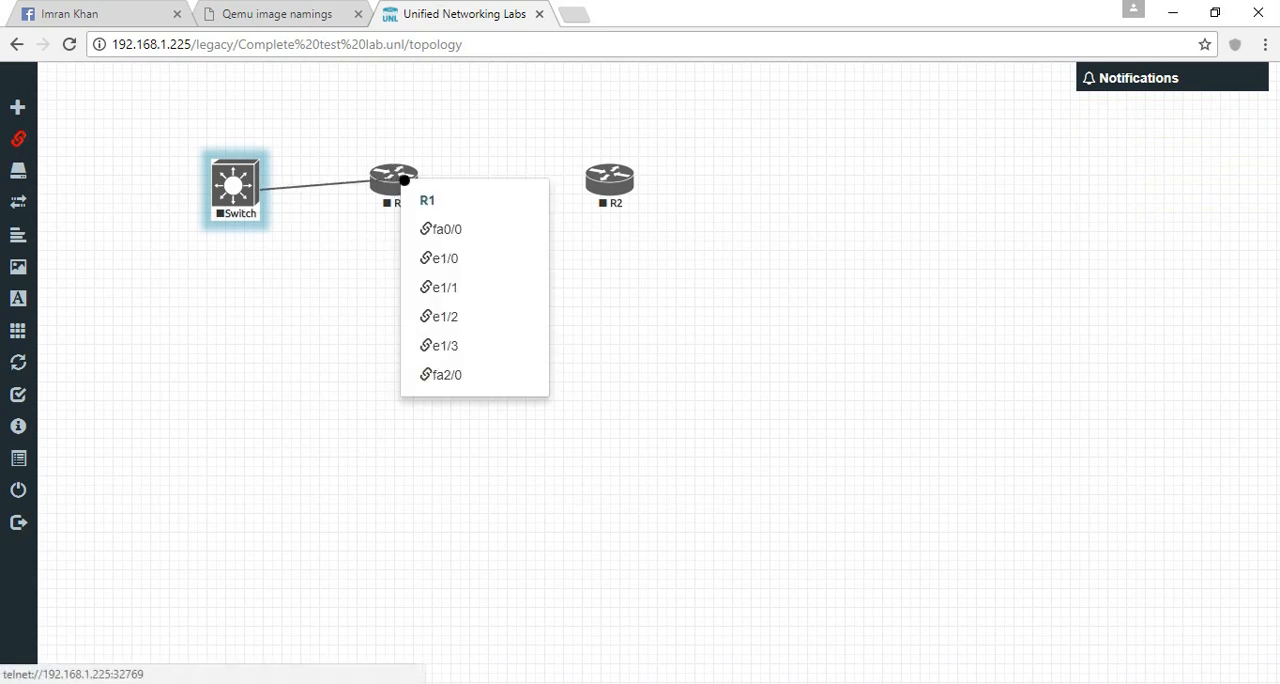
pyautogui.click(455, 288)
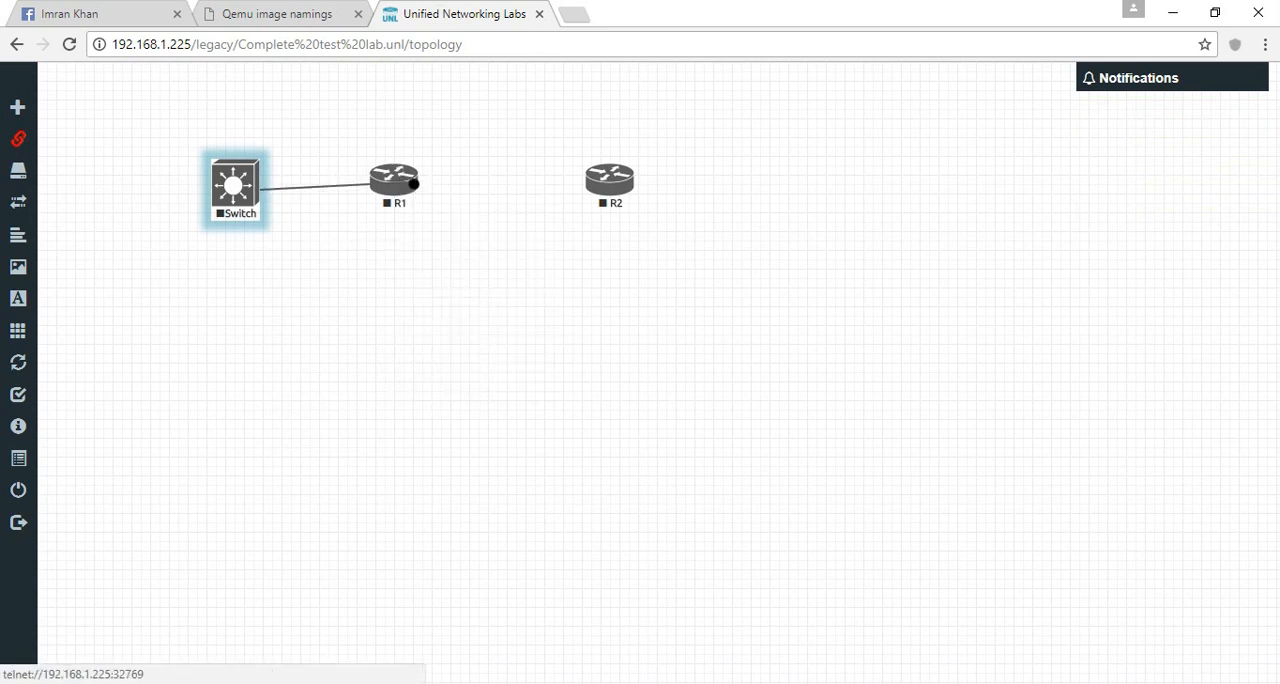
# - Attach the link from the Switch's e0/0 to R1's fa0/0 interface
pyautogui.click(414, 181)
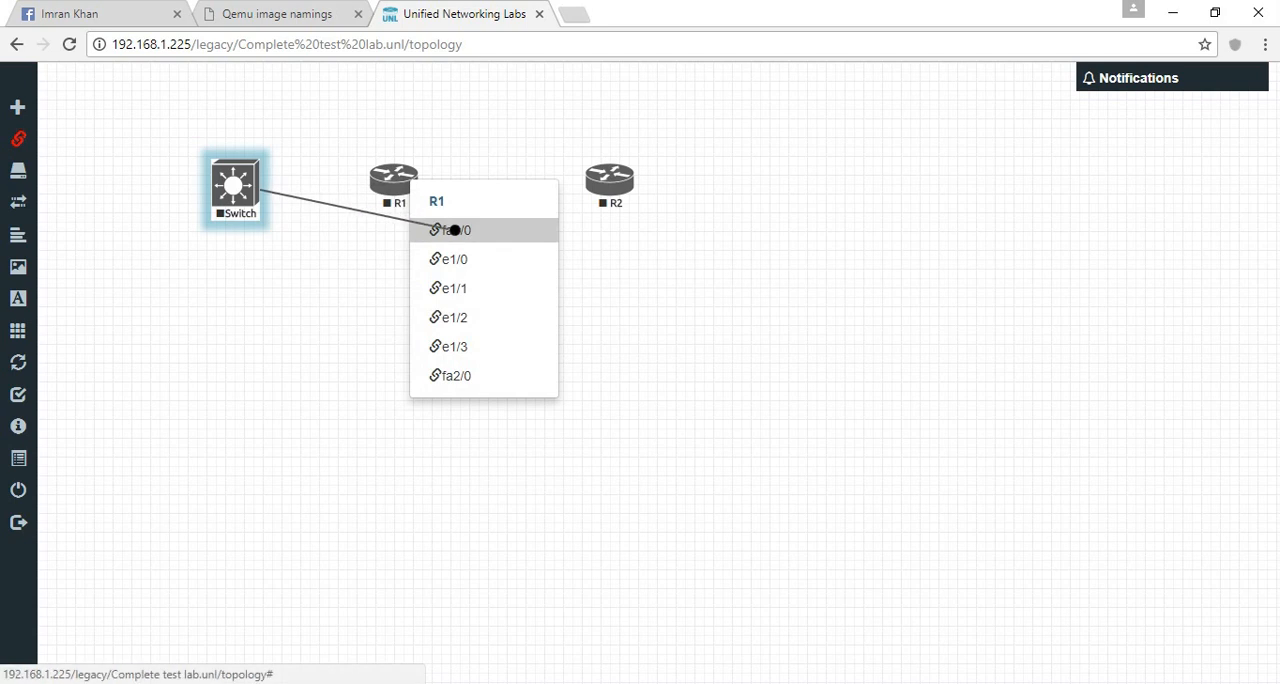
pyautogui.click(443, 229)
# - Connect R1's e1/0 interface to R2's e1/0 interface and leave connection mode
pyautogui.click(404, 180)
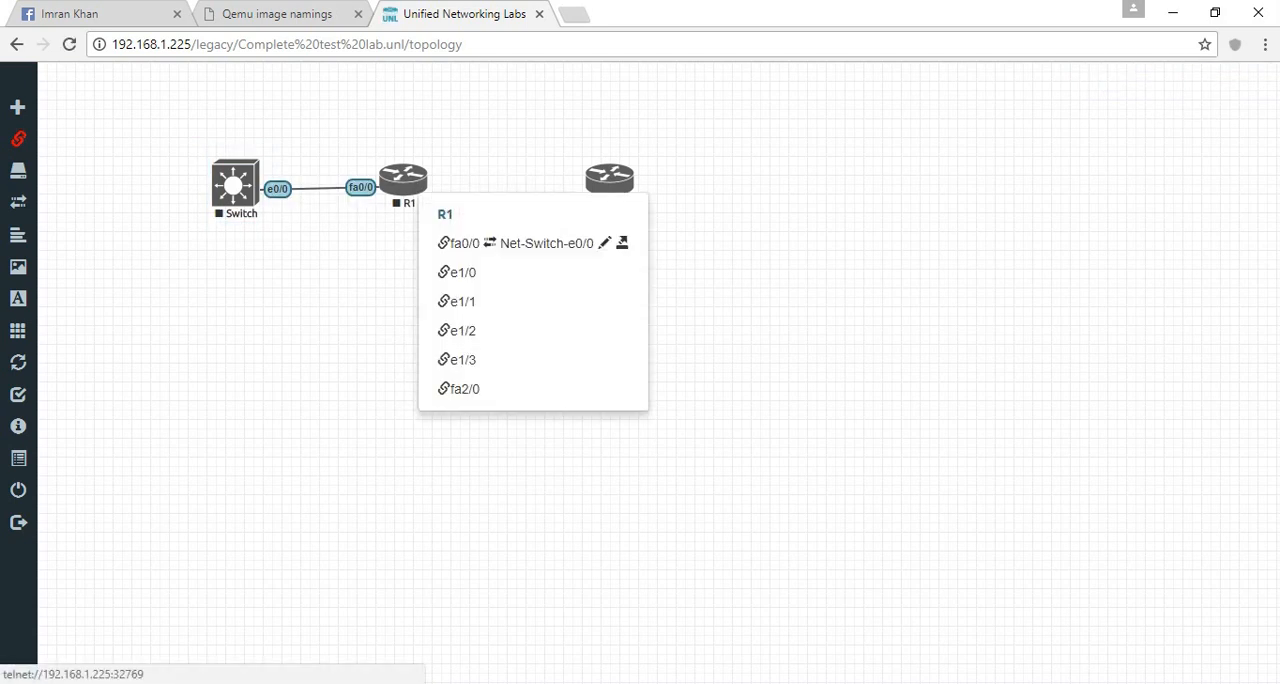
pyautogui.click(460, 272)
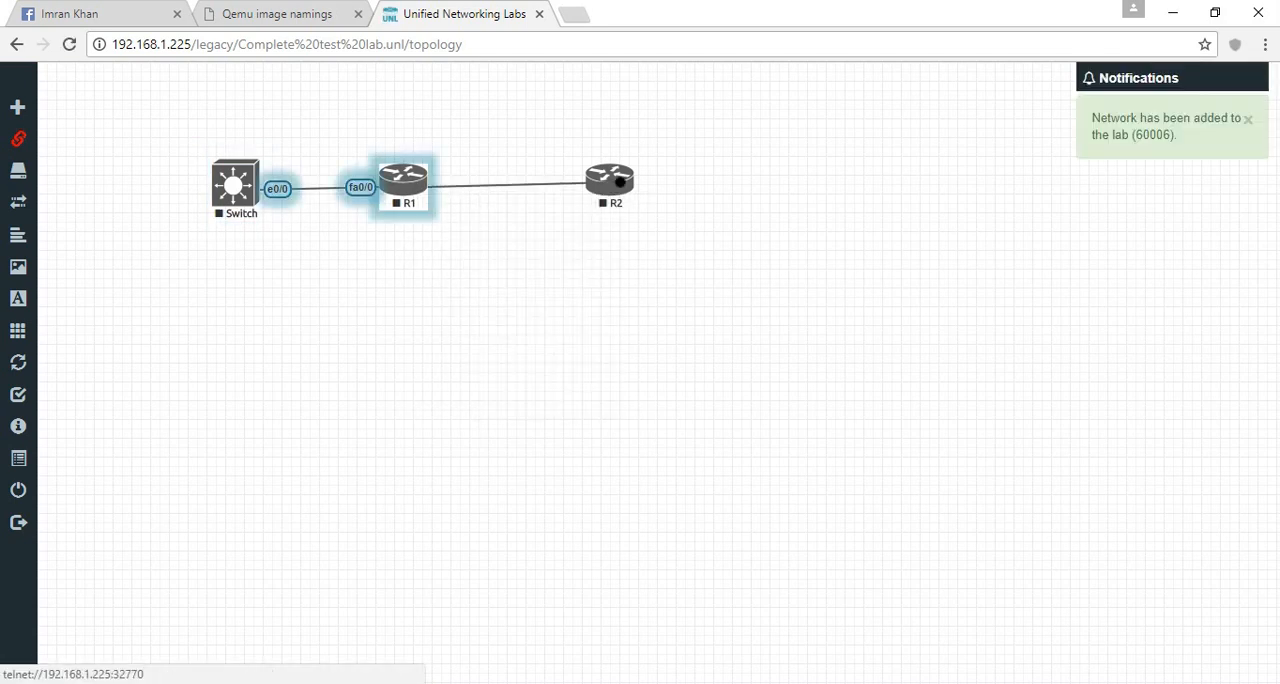
pyautogui.click(612, 180)
pyautogui.click(661, 260)
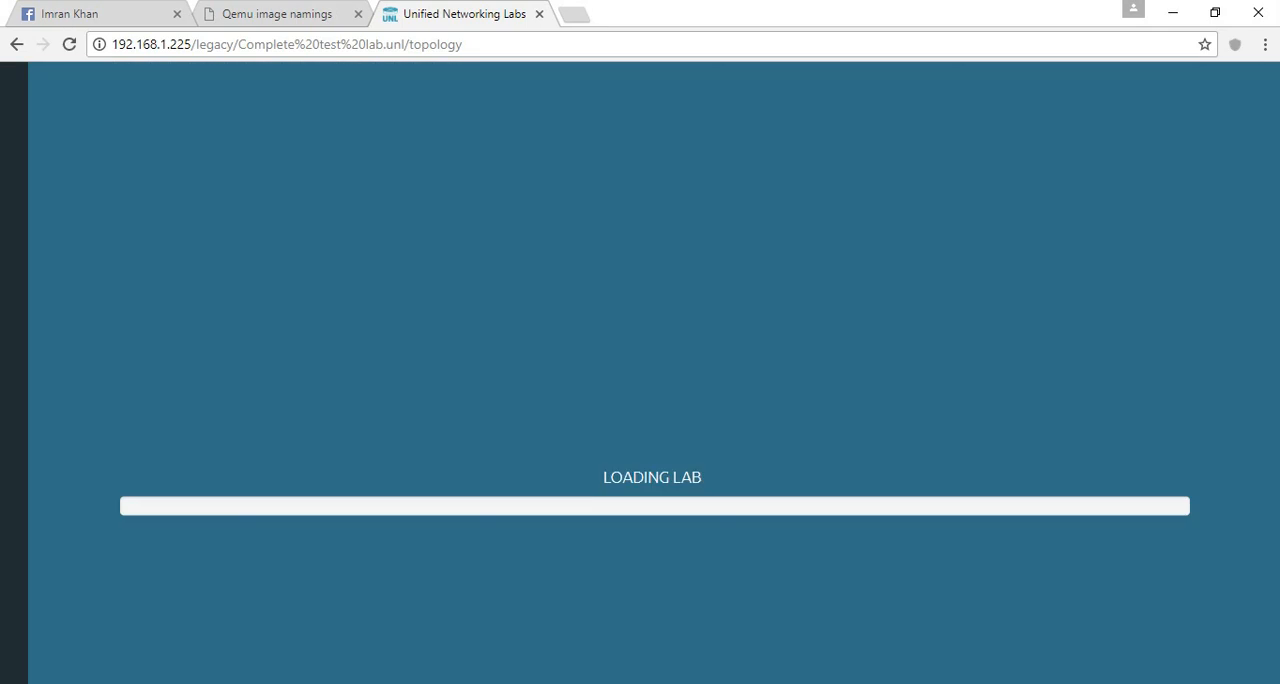
pyautogui.click(45, 140)
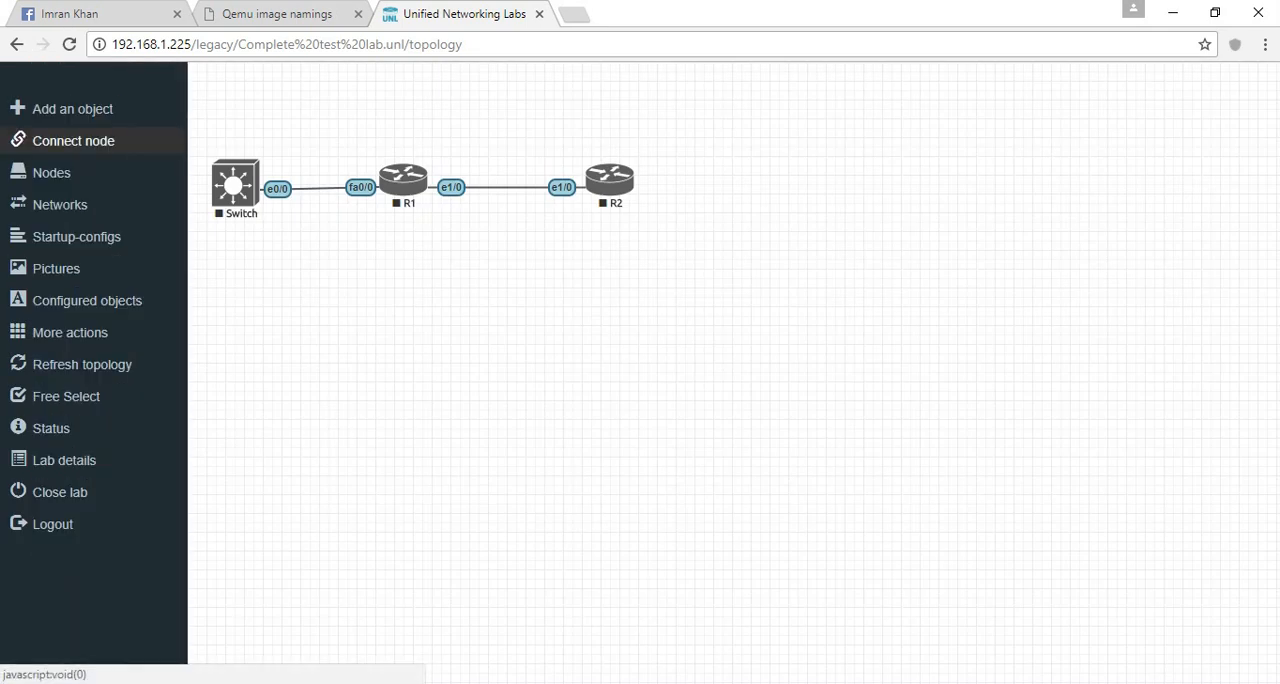
# - Start all nodes in the lab, and start the Switch node individually
pyautogui.click(70, 332)
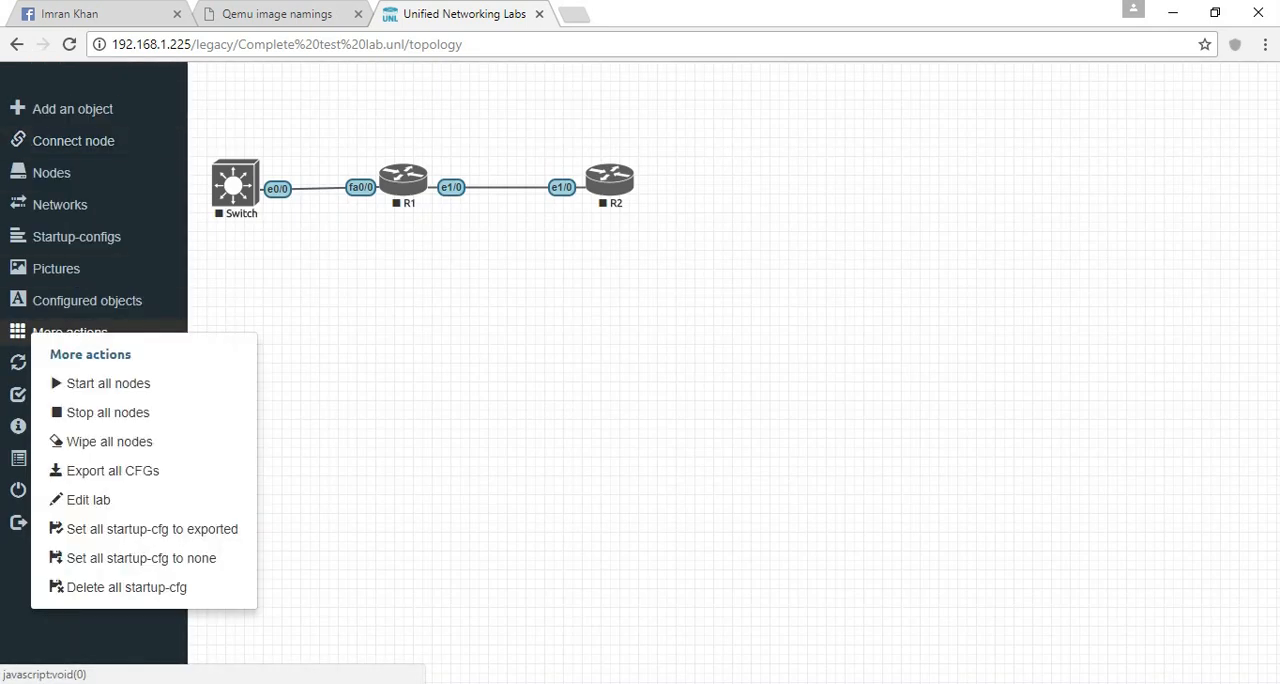
pyautogui.click(108, 383)
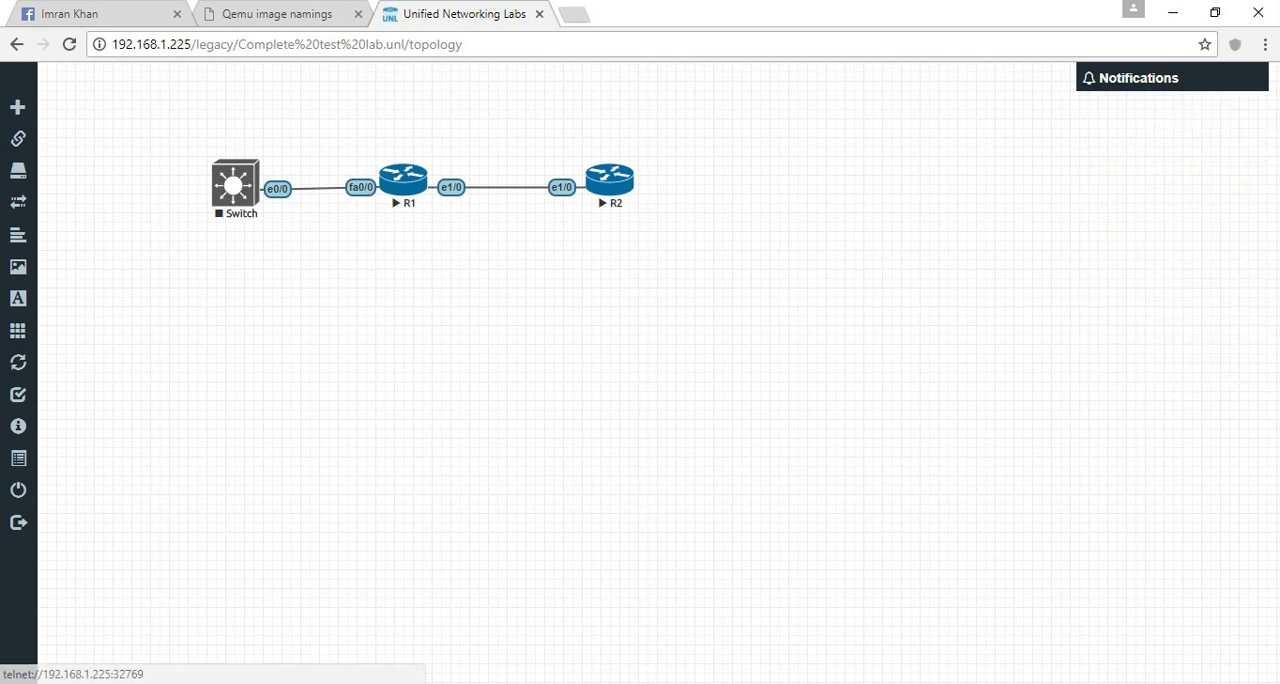
pyautogui.rightClick(248, 195)
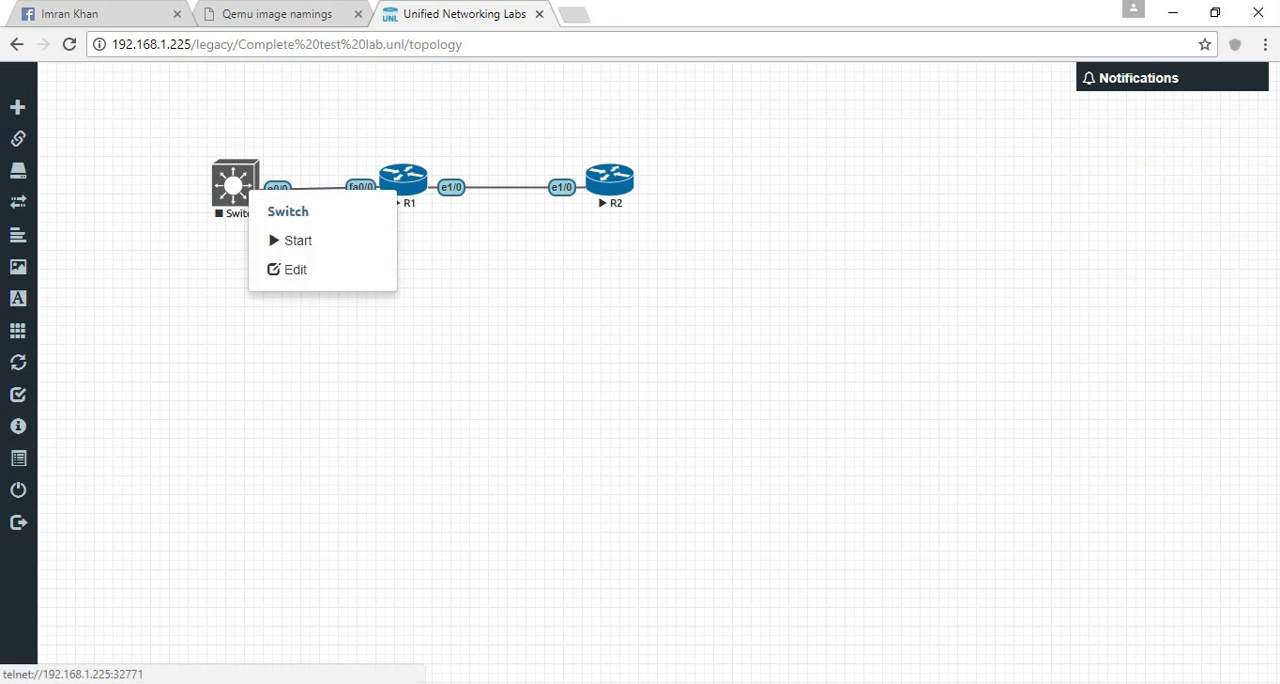
pyautogui.click(297, 240)
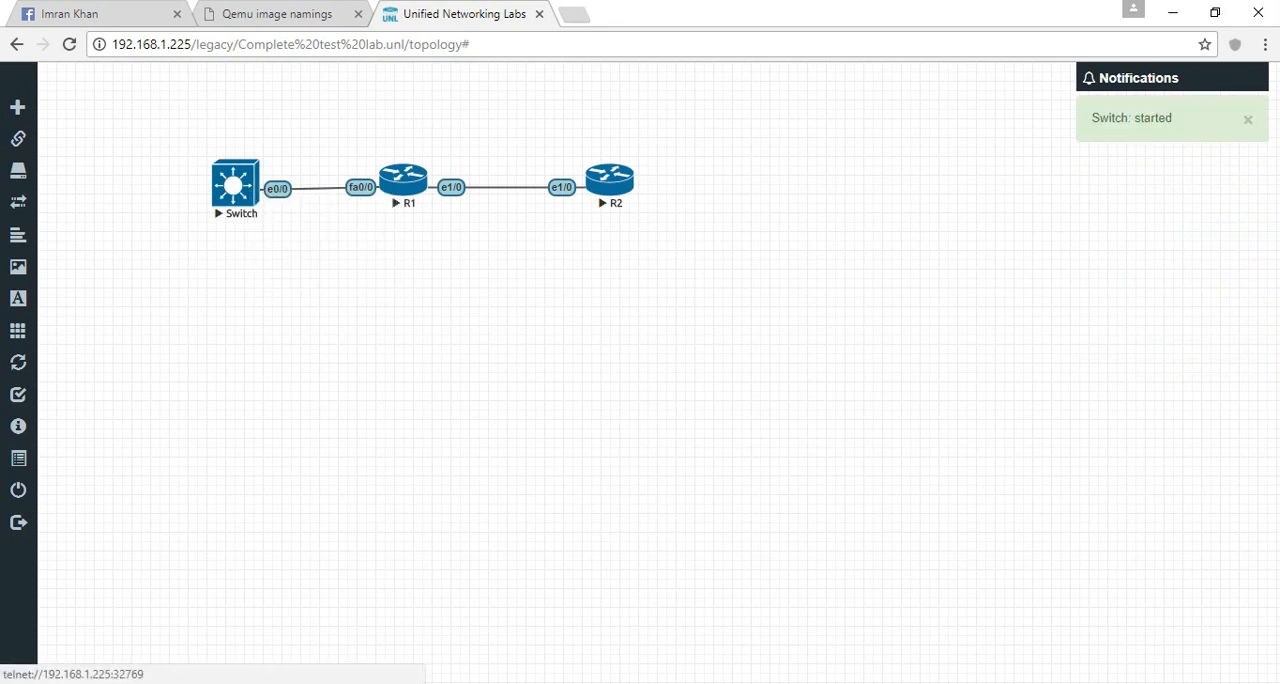
# - Move R2 farther from R1 and add the text label 192.168.2.1 above R1's e1/0 interface
pyautogui.moveTo(610, 180); pyautogui.dragTo(732, 180)
pyautogui.rightClick(621, 250)
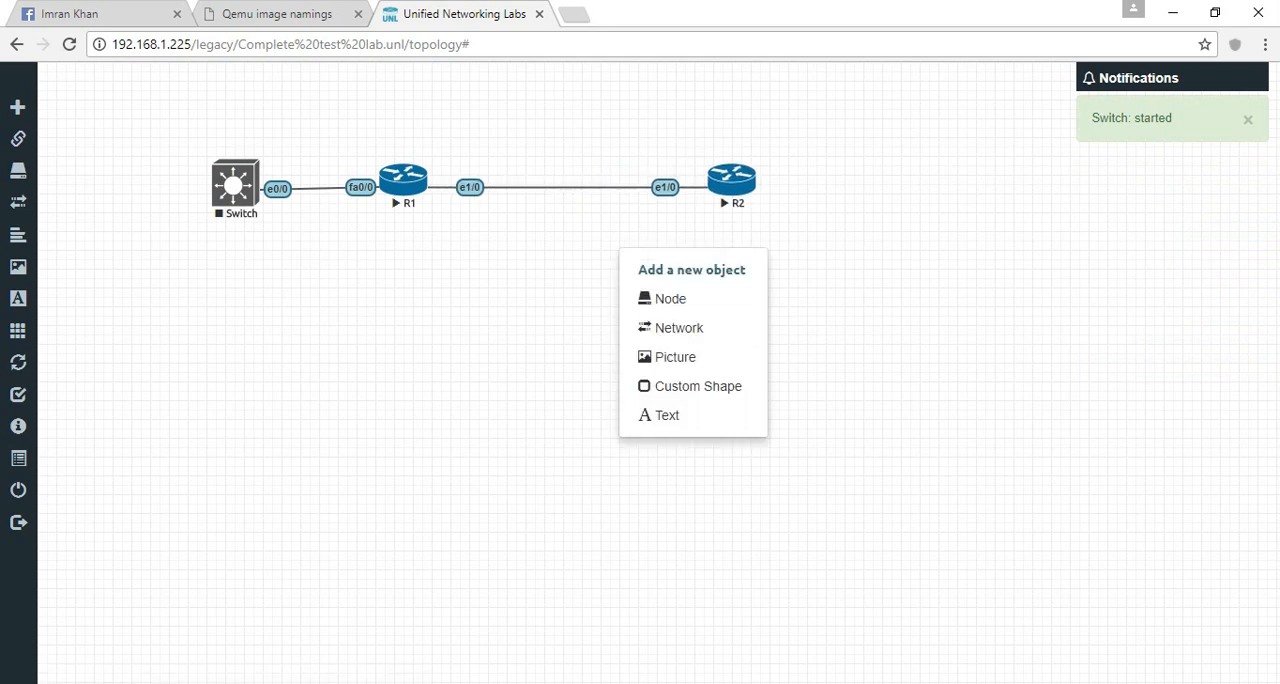
pyautogui.click(667, 415)
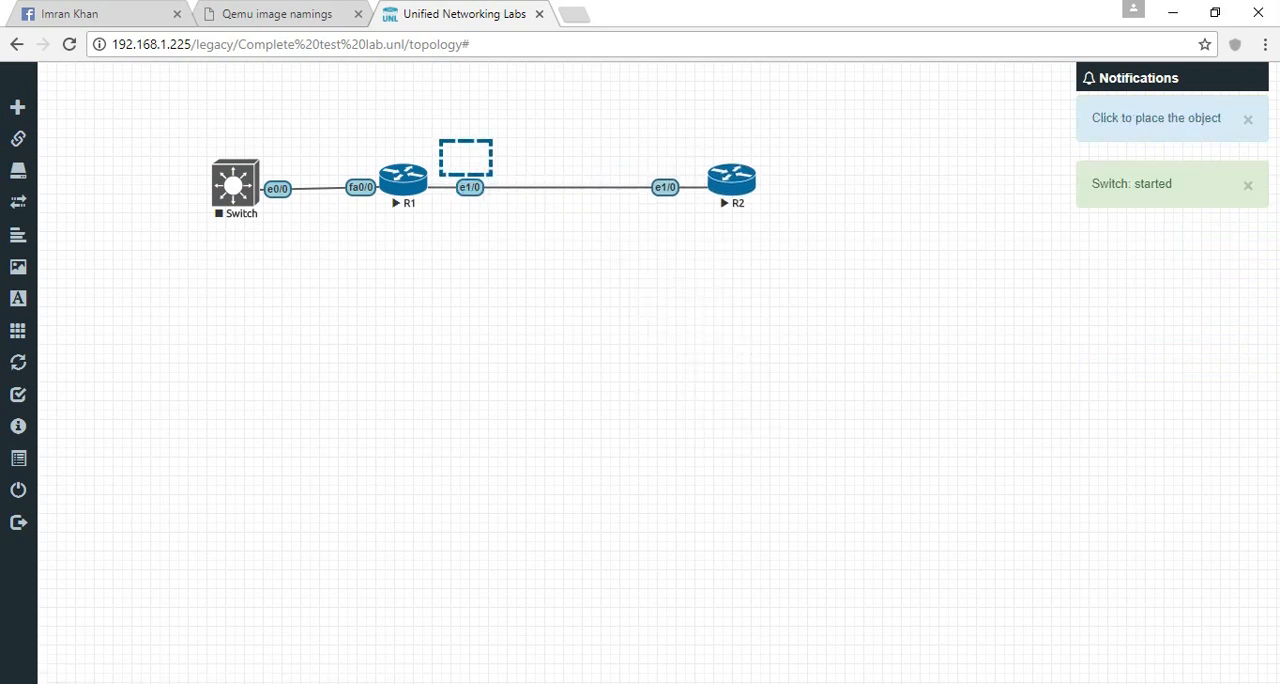
pyautogui.click(441, 141)
pyautogui.write('168.1')
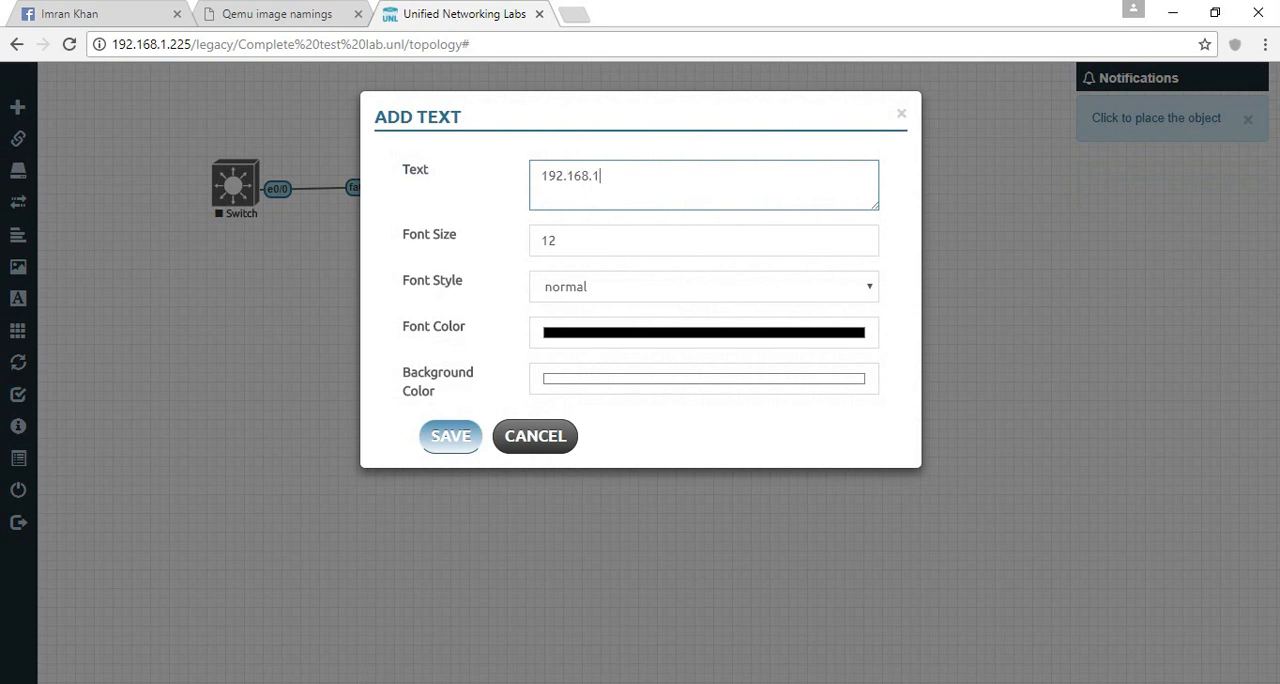
pyautogui.press('BackSpace')
pyautogui.write('20')
pyautogui.press('BackSpace')
pyautogui.write('.1')
pyautogui.click(450, 436)
# - Duplicate the IP address label, place the copy above R2's e1/0 interface, and change its text to 192.168.2.2
pyautogui.rightClick(487, 150)
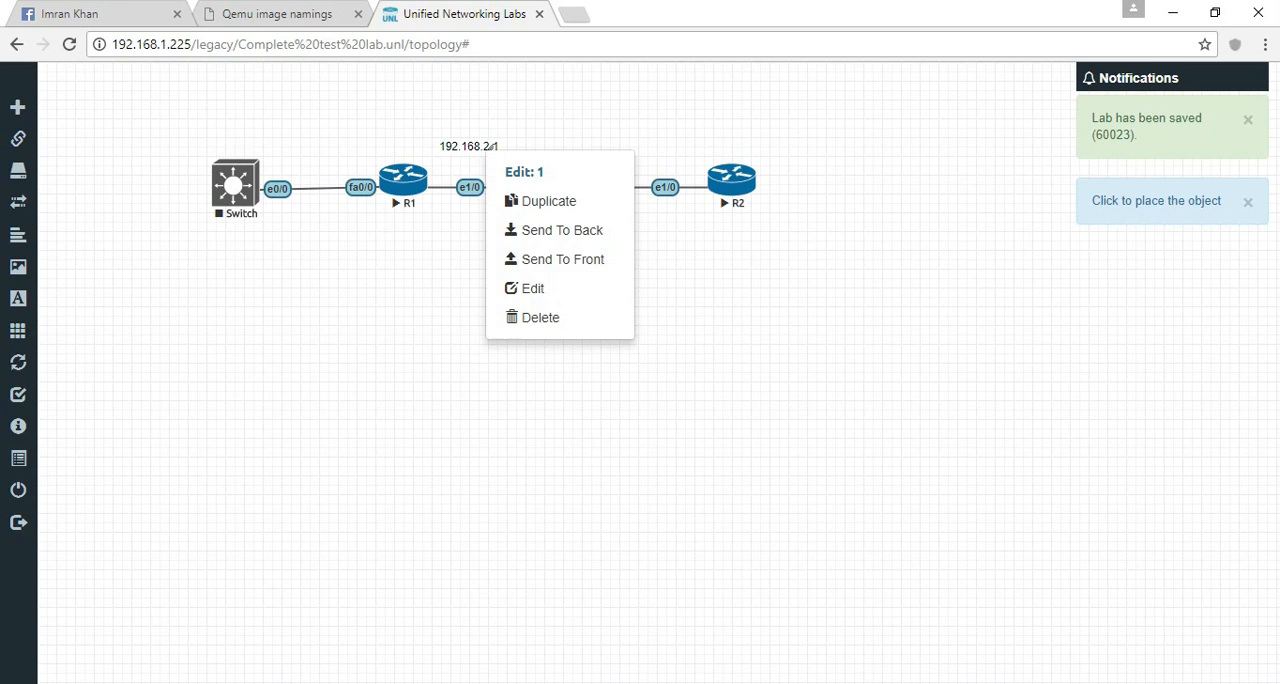
pyautogui.click(548, 201)
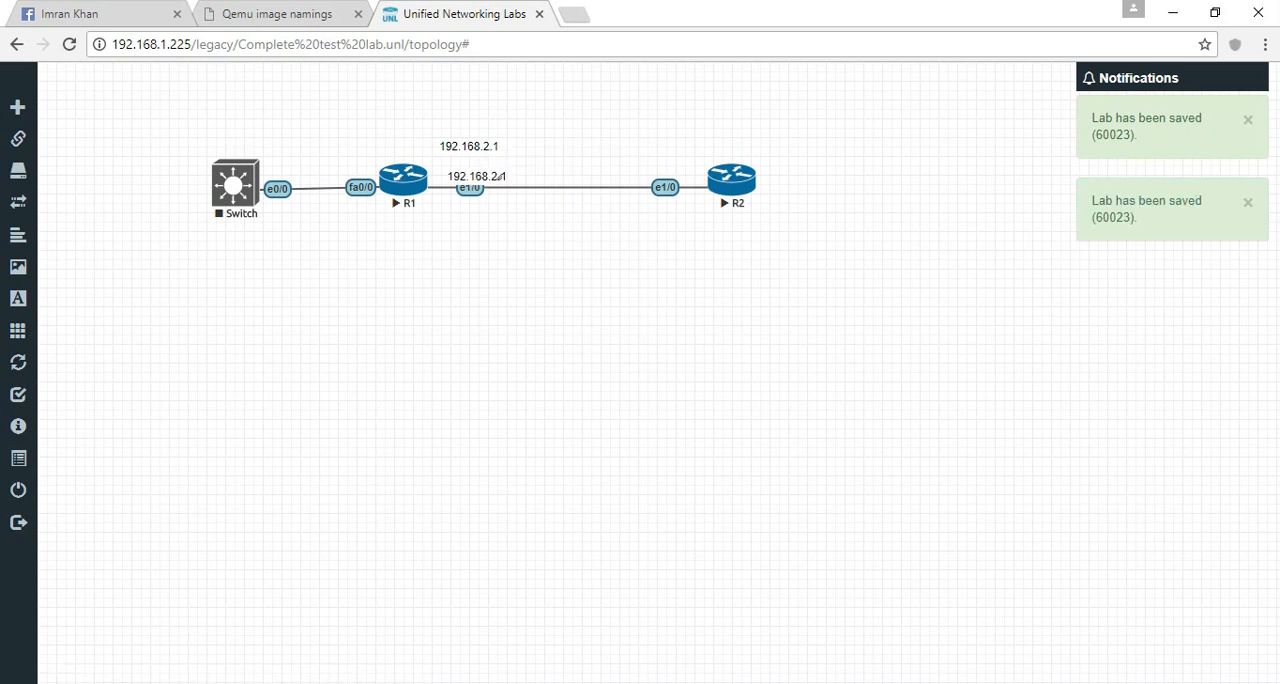
pyautogui.moveTo(501, 176); pyautogui.dragTo(697, 160)
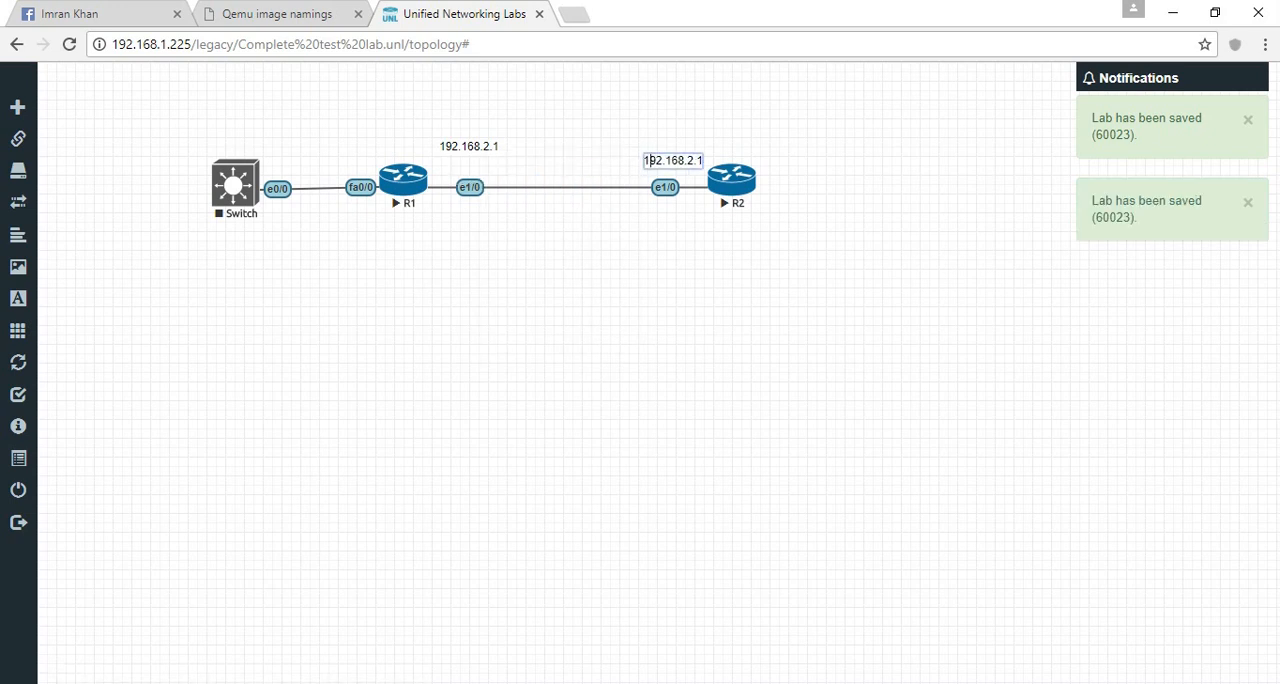
pyautogui.click(701, 161)
pyautogui.press('BackSpace')
pyautogui.write('2')
pyautogui.press('Return')
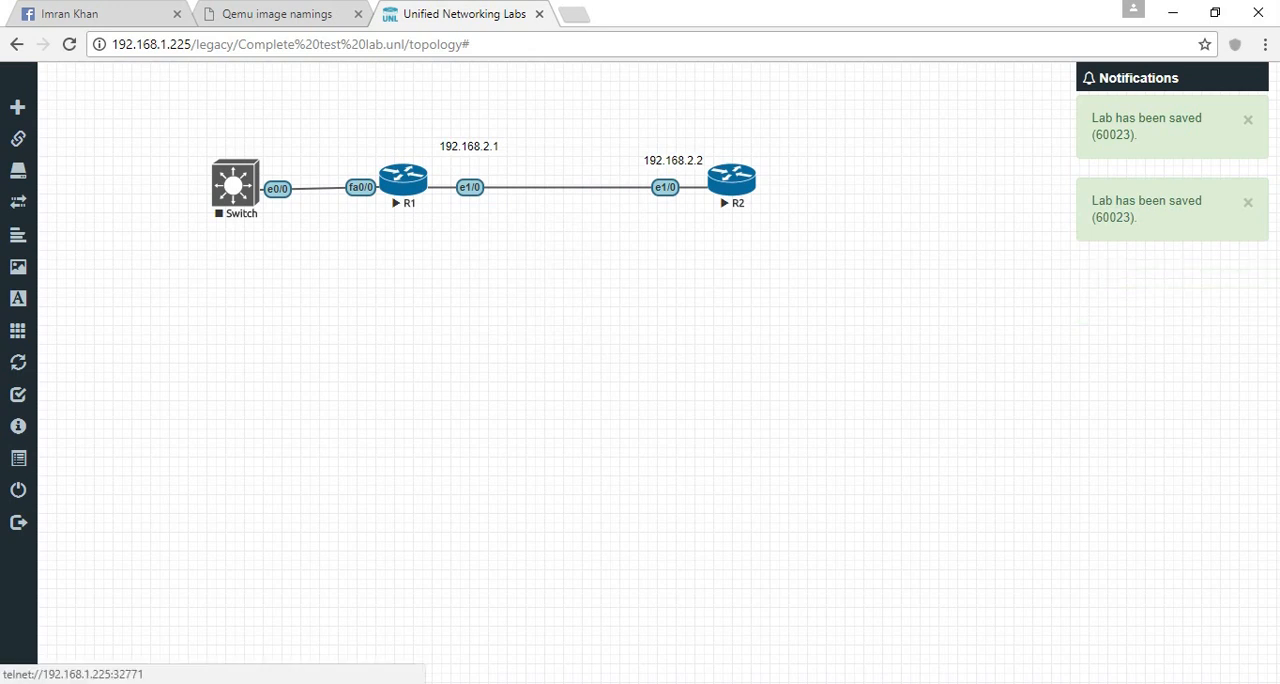
# - Start the Switch node again and try to open its Telnet console
pyautogui.rightClick(250, 189)
pyautogui.click(285, 232)
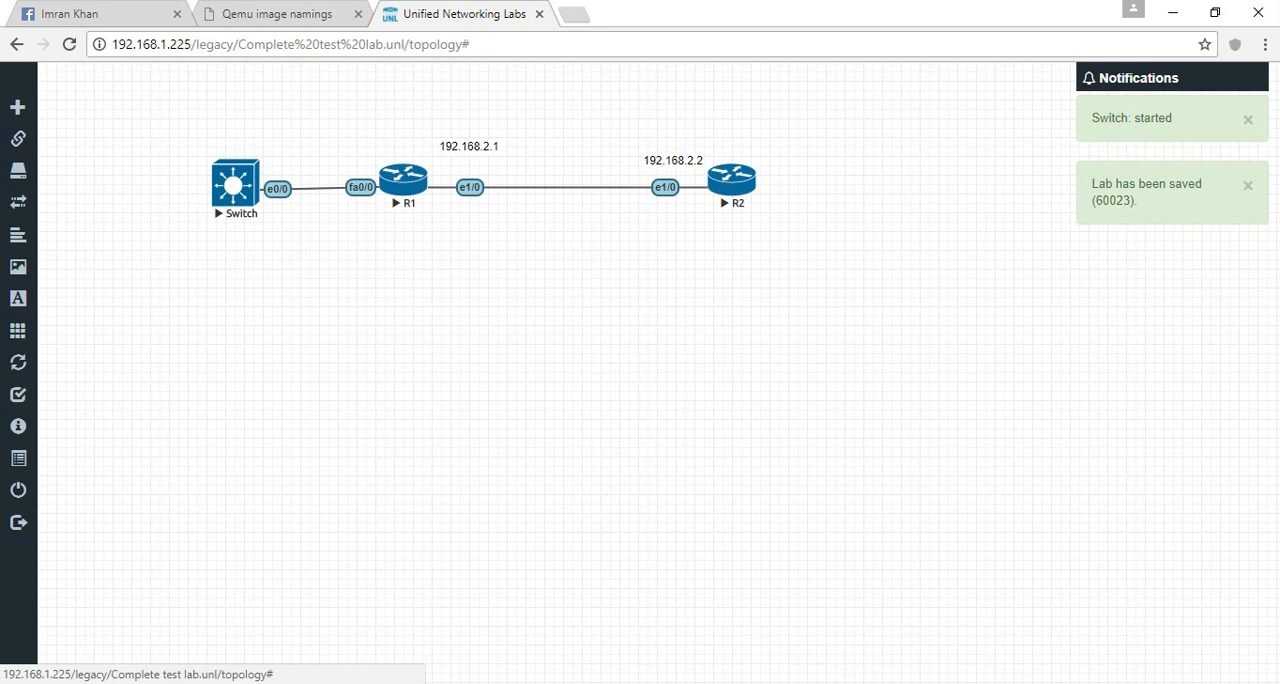
pyautogui.click(238, 187)
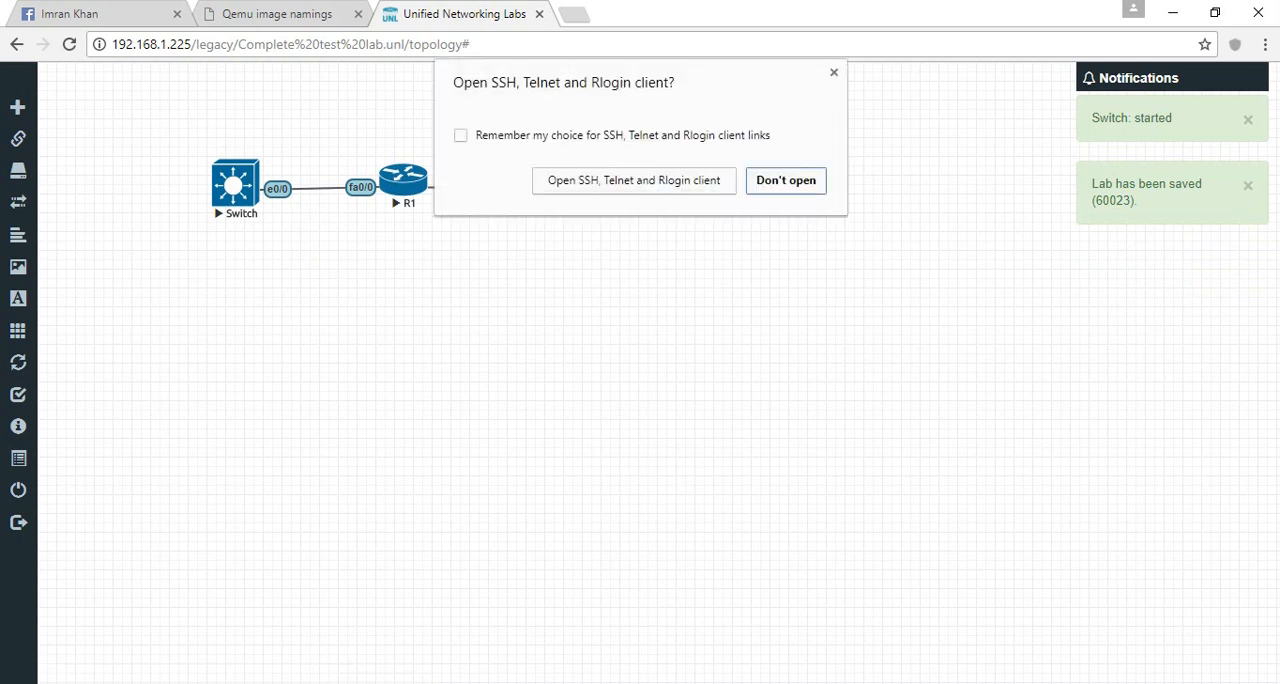
pyautogui.click(634, 180)
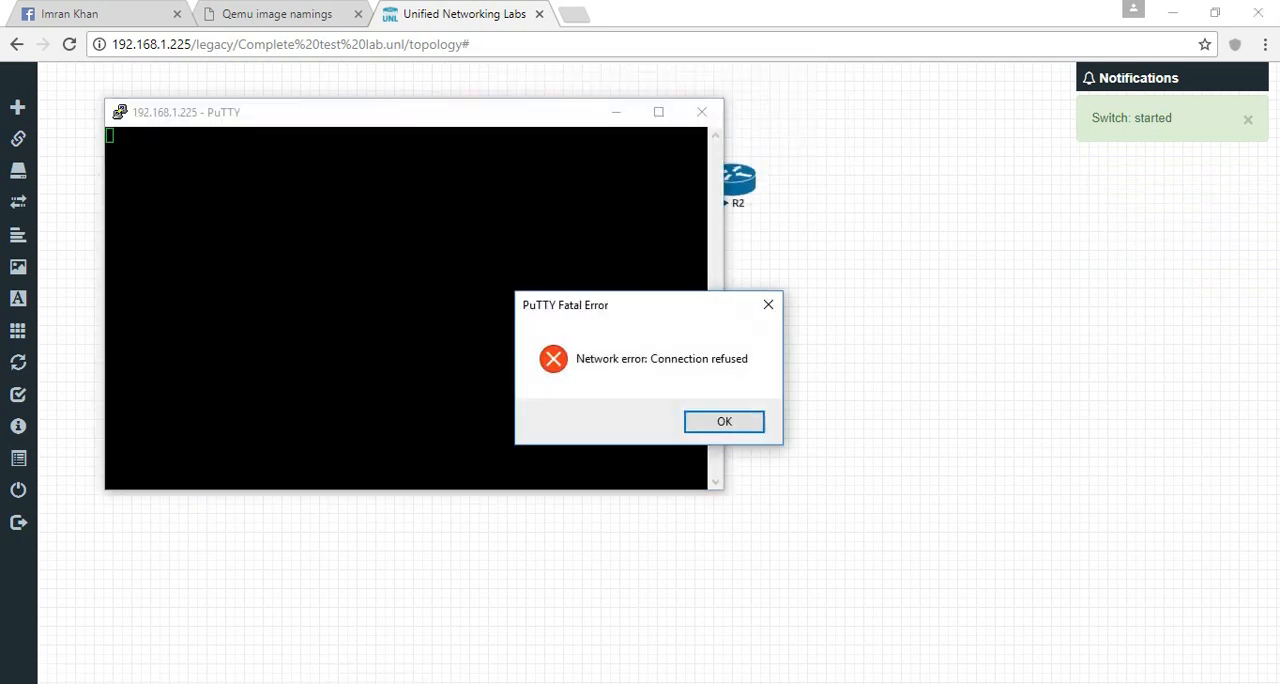
pyautogui.press('Return')
pyautogui.click(702, 112)
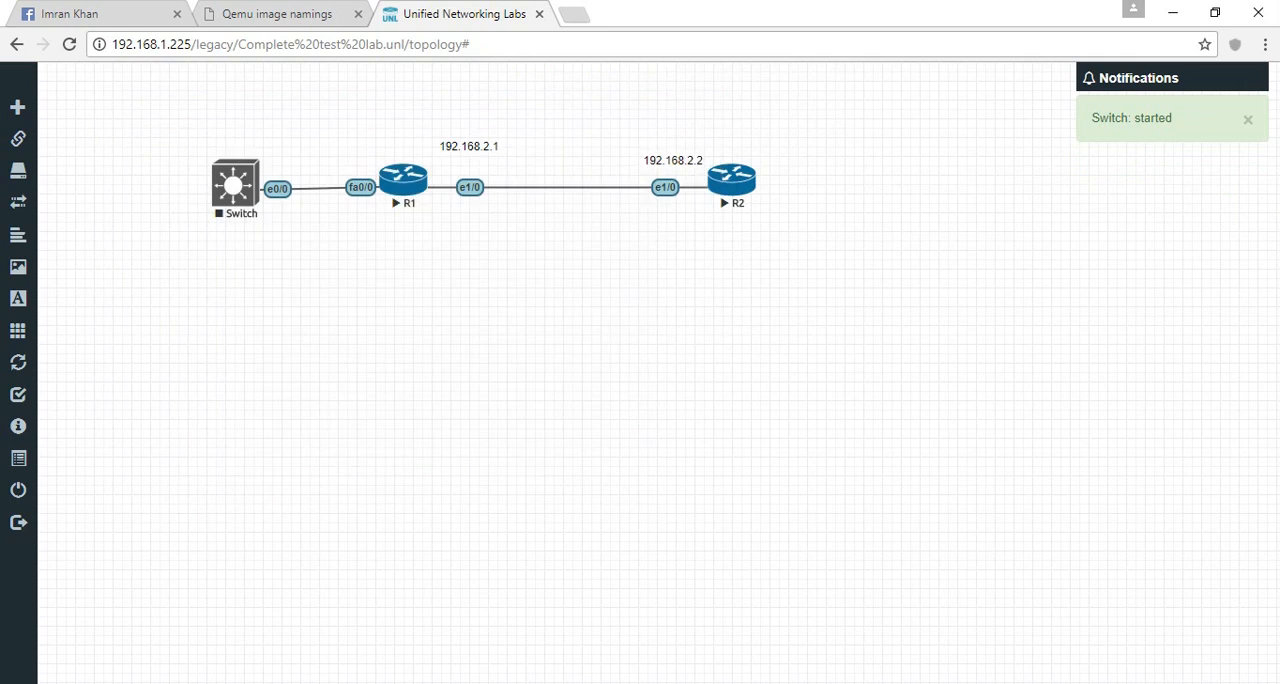
# - Open R1's console, remembering the Telnet client choice, answer no to the initial configuration dialog, and minimize the console
pyautogui.click(403, 181)
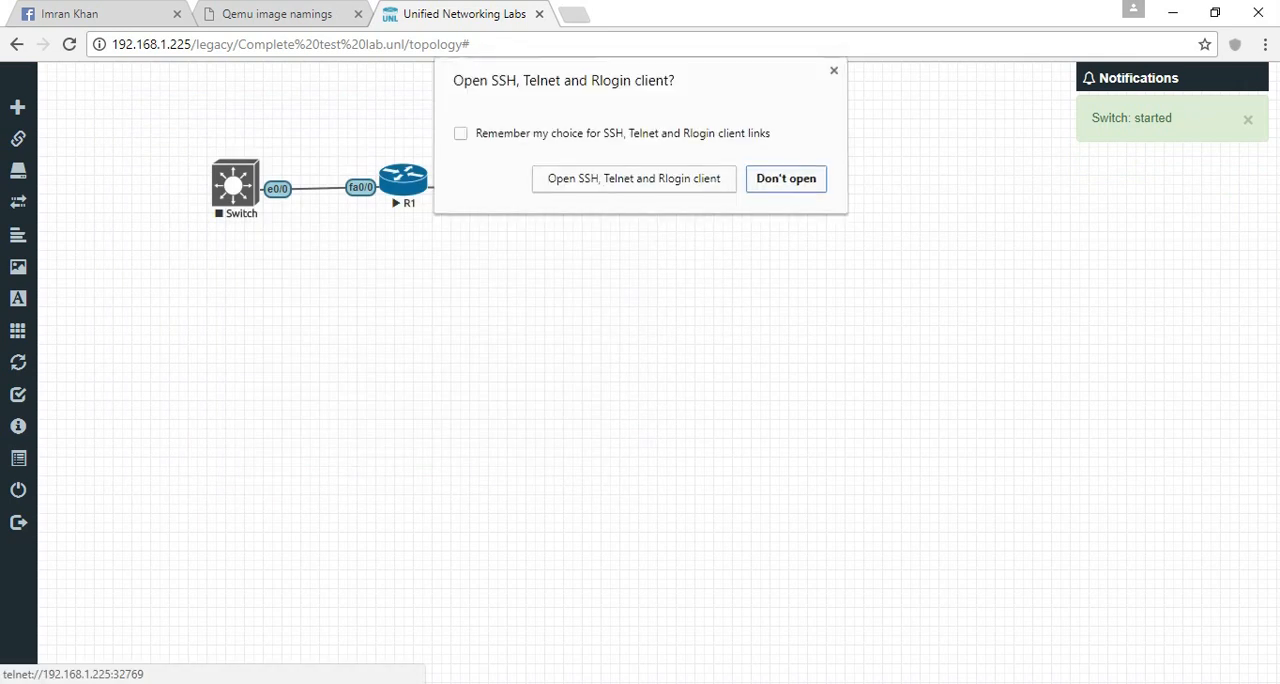
pyautogui.click(461, 135)
pyautogui.click(634, 181)
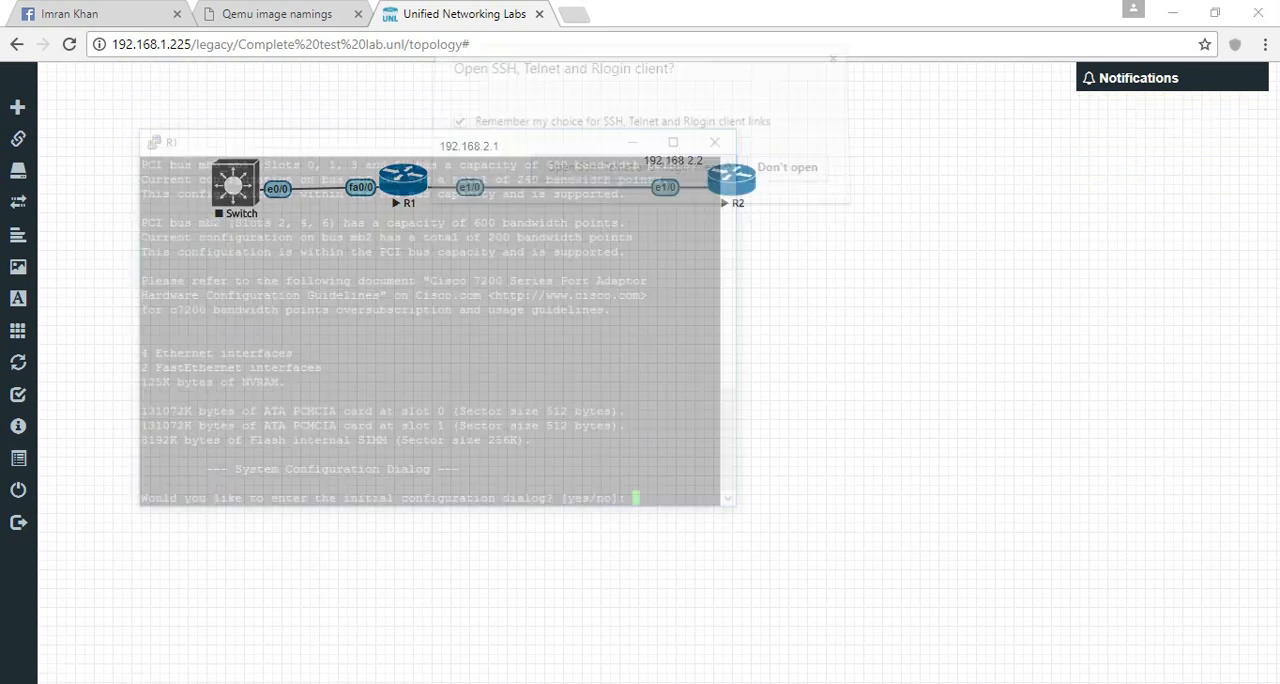
pyautogui.write('no')
pyautogui.press('Return')
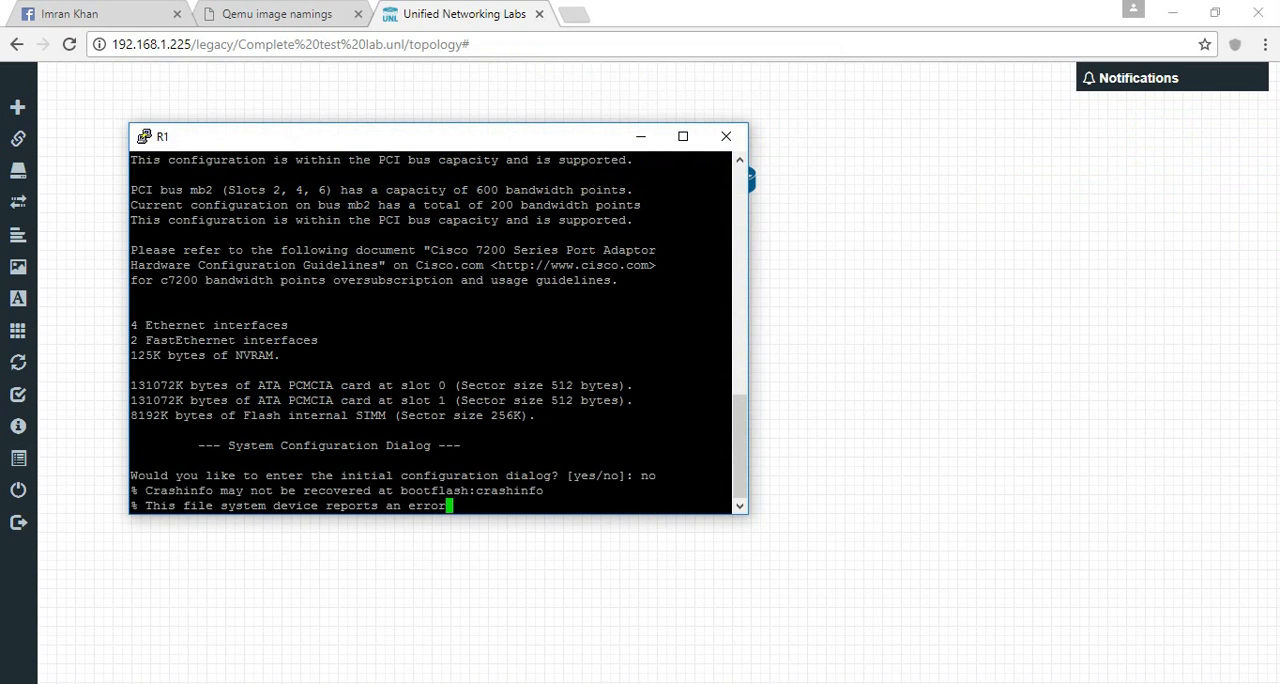
pyautogui.click(641, 136)
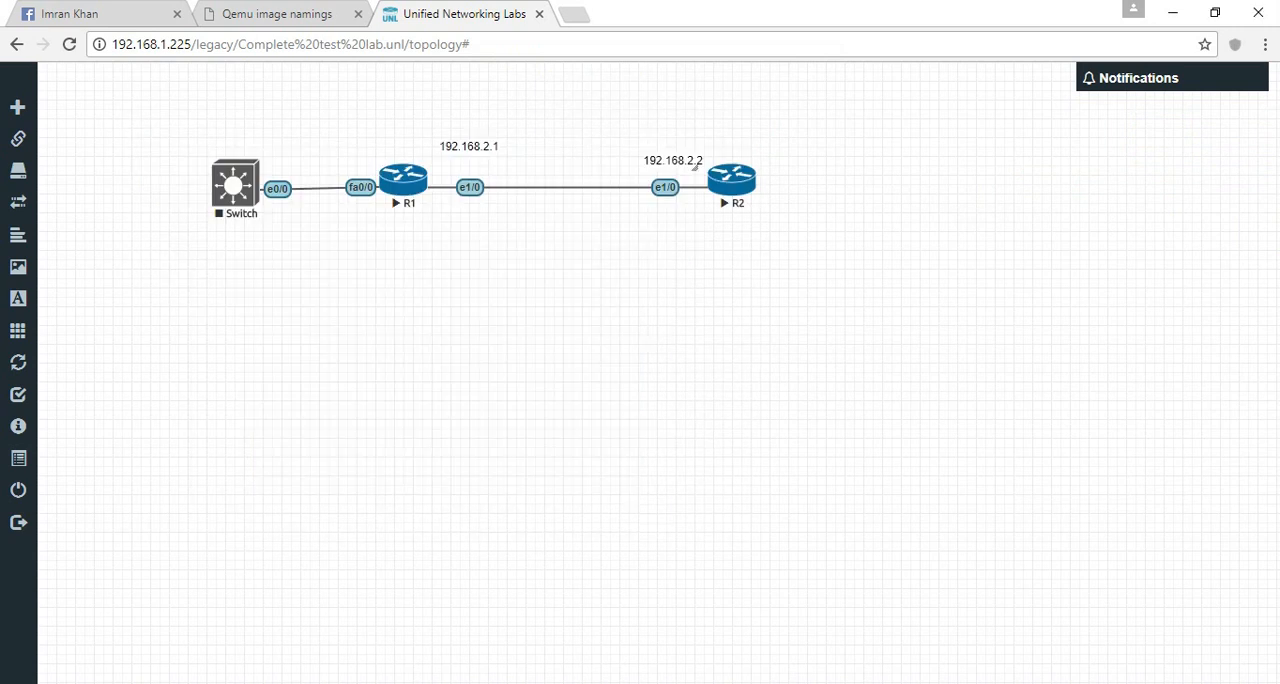
# - Open R2's console, answer no to the initial configuration dialog, and arrange it beside R1's restored console
pyautogui.click(731, 180)
pyautogui.write('no')
pyautogui.press('Return')
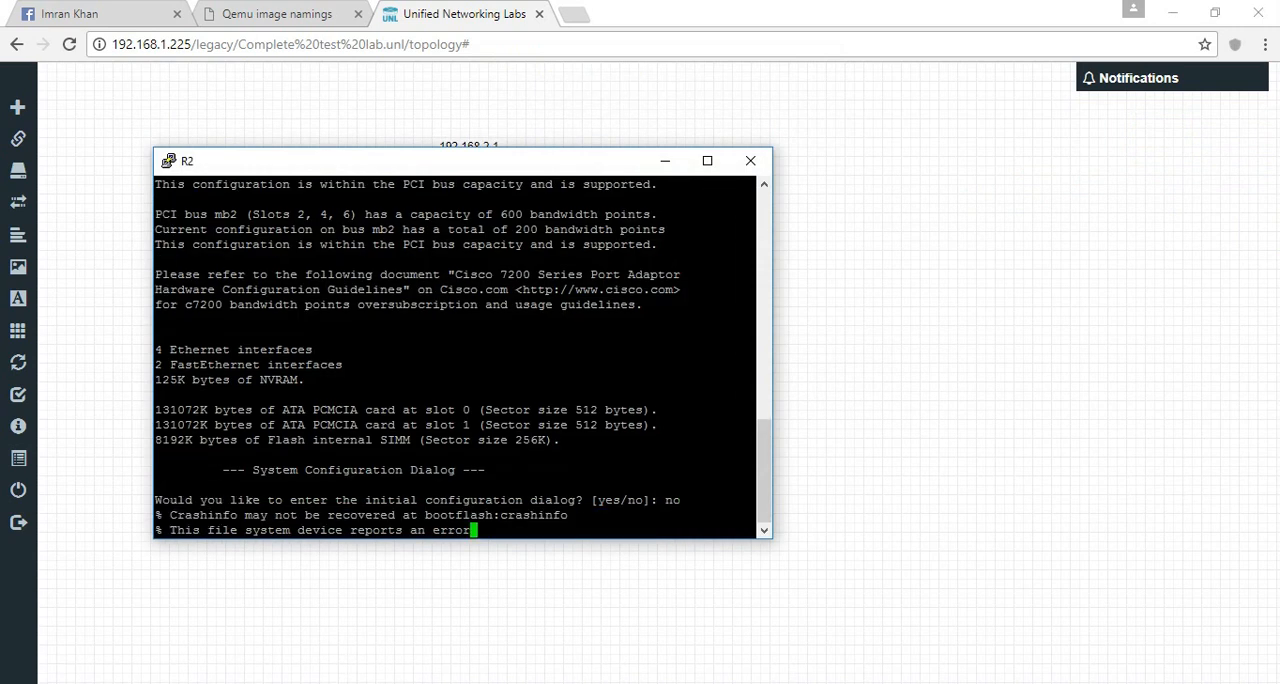
pyautogui.click(438, 682)
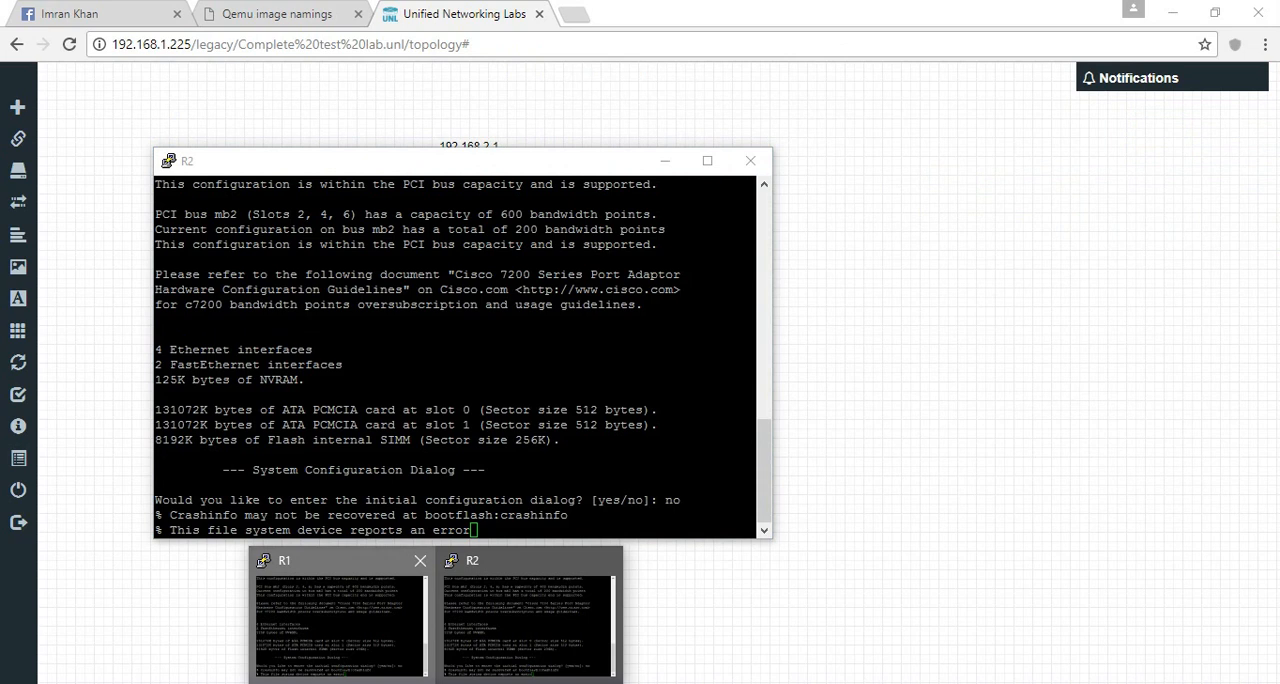
pyautogui.click(342, 620)
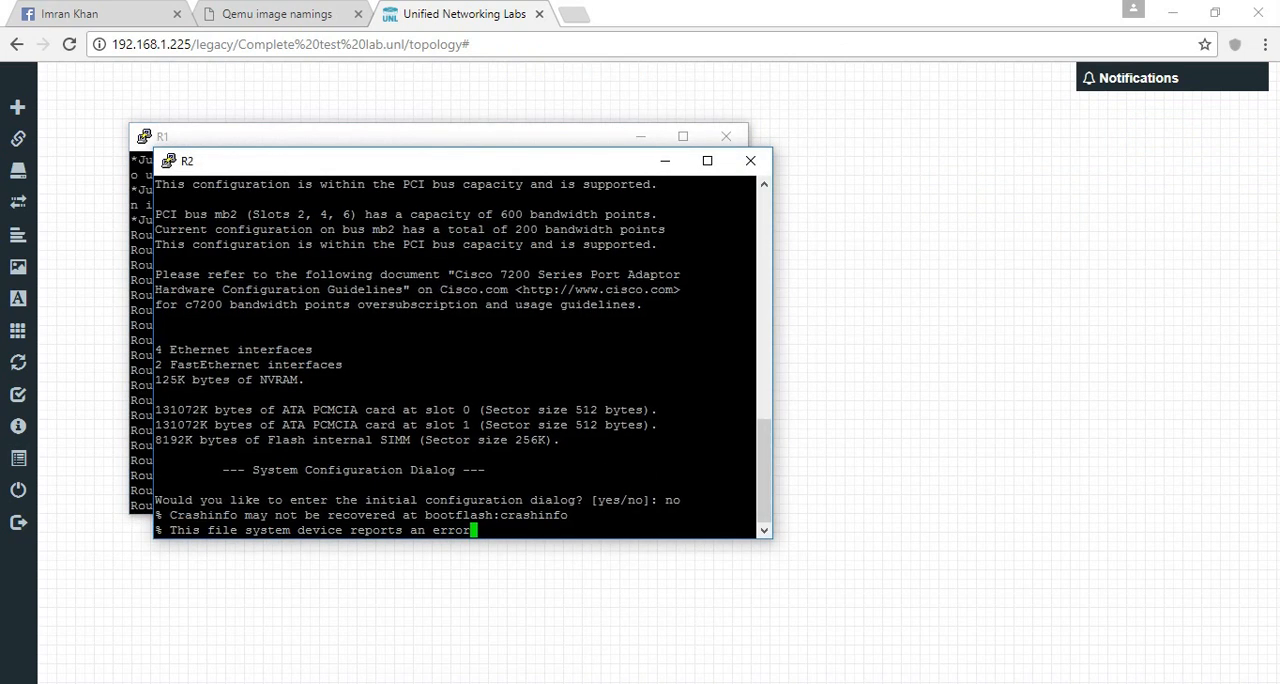
pyautogui.moveTo(400, 160); pyautogui.dragTo(868, 132)
# - Enter privileged mode and global configuration mode on R1
pyautogui.click(450, 330)
pyautogui.press('Return')
pyautogui.press('Return')
pyautogui.press('Return')
pyautogui.press('Return')
pyautogui.press('Return')
pyautogui.press('Return')
pyautogui.press('Return')
pyautogui.press('Return')
pyautogui.press('Return')
pyautogui.press('Return')
pyautogui.press('Return')
pyautogui.press('Return')
pyautogui.press('Return')
pyautogui.press('Return')
pyautogui.press('Return')
pyautogui.press('Return')
pyautogui.press('Return')
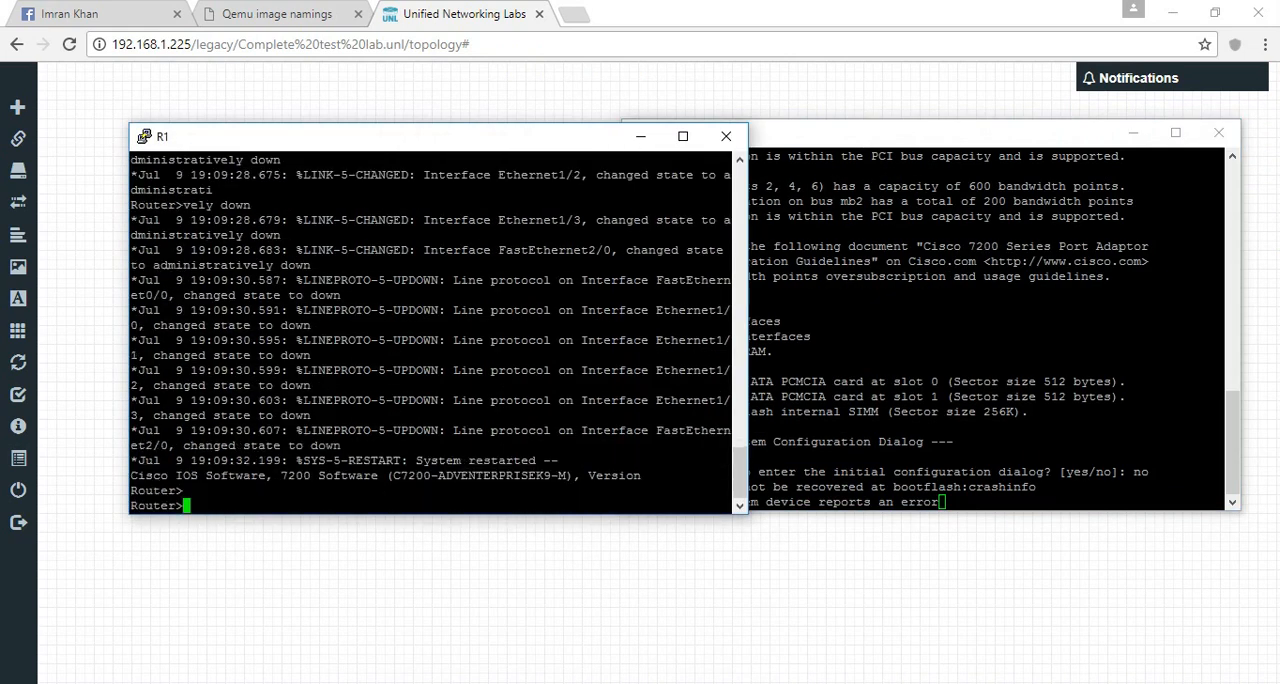
pyautogui.write('enable')
pyautogui.press('Return')
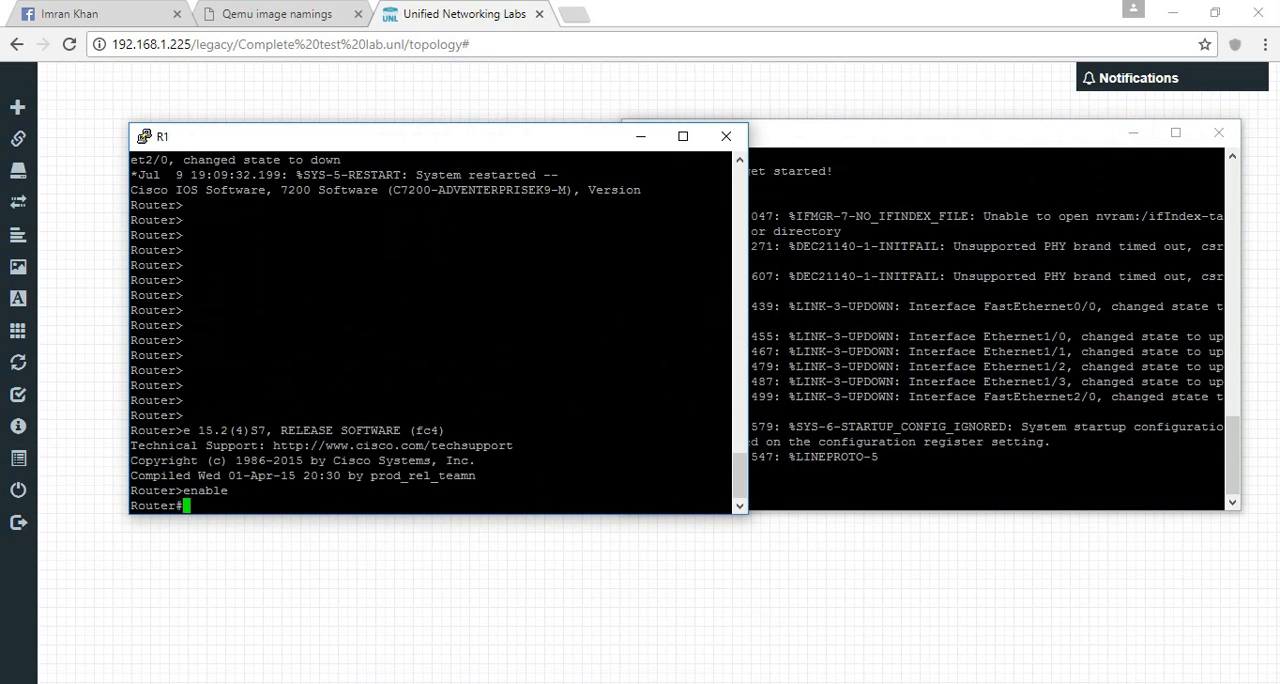
pyautogui.write('conf t')
pyautogui.press('Return')
pyautogui.press('Return')
pyautogui.press('Return')
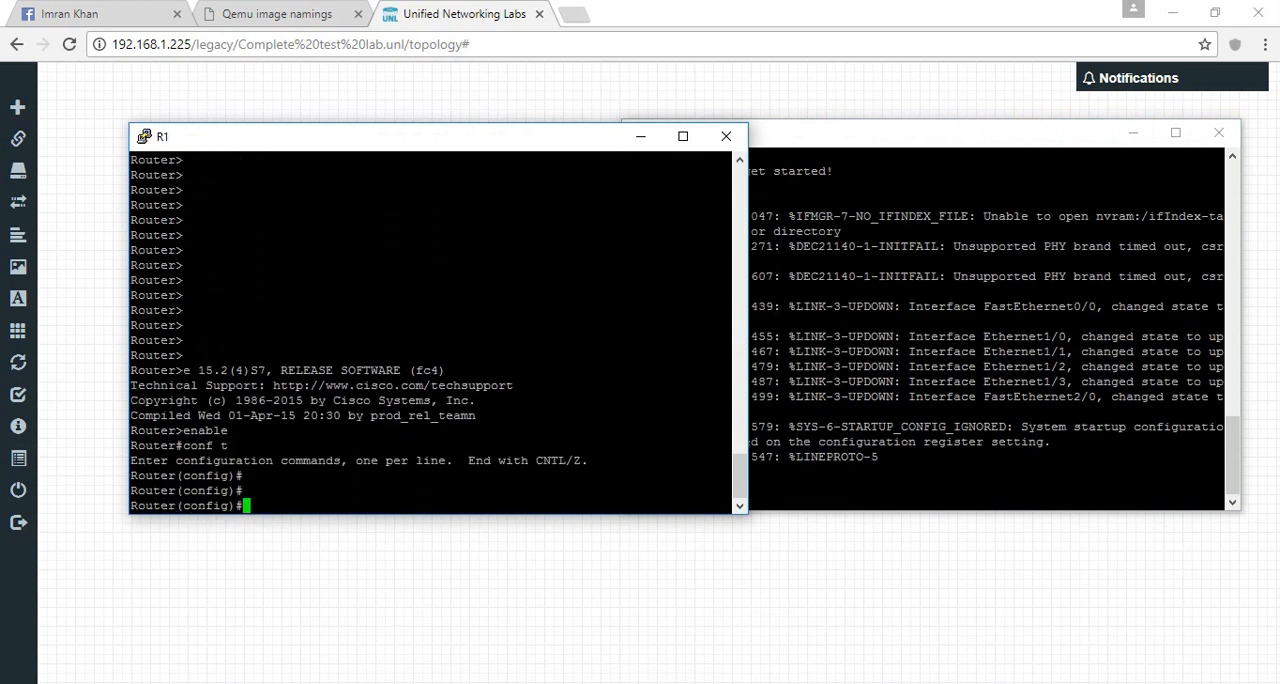
# - Set the first router's hostname to R1
pyautogui.write('ho')
pyautogui.press('Tab')
pyautogui.write('R1')
pyautogui.press('Return')
# - Enter R1's Ethernet 1/0 interface configuration and enable the interface with no shutdown
pyautogui.write('int et 1/0')
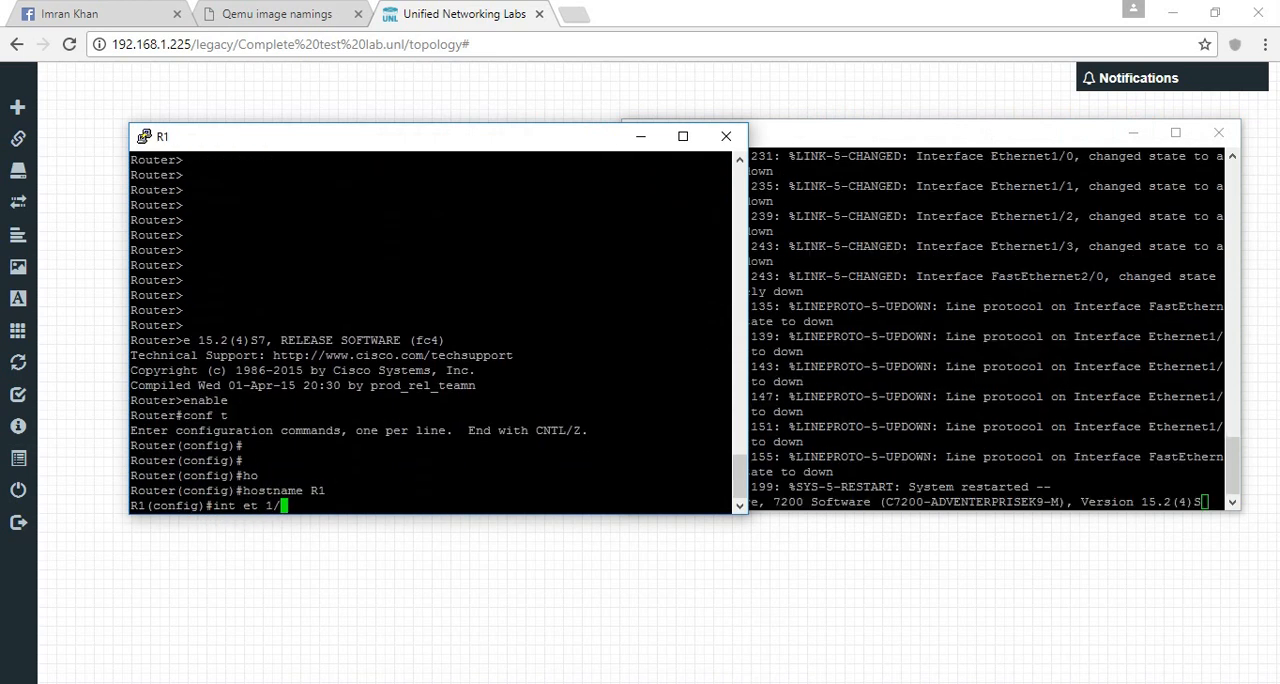
pyautogui.press('Return')
pyautogui.write('no sh')
pyautogui.press('Tab')
pyautogui.press('Return')
# - Assign 192.168.2.1 with mask 255.255.255.0 to R1's Ethernet 1/0 and issue no shutdown again
pyautogui.write('ip add 192.16')
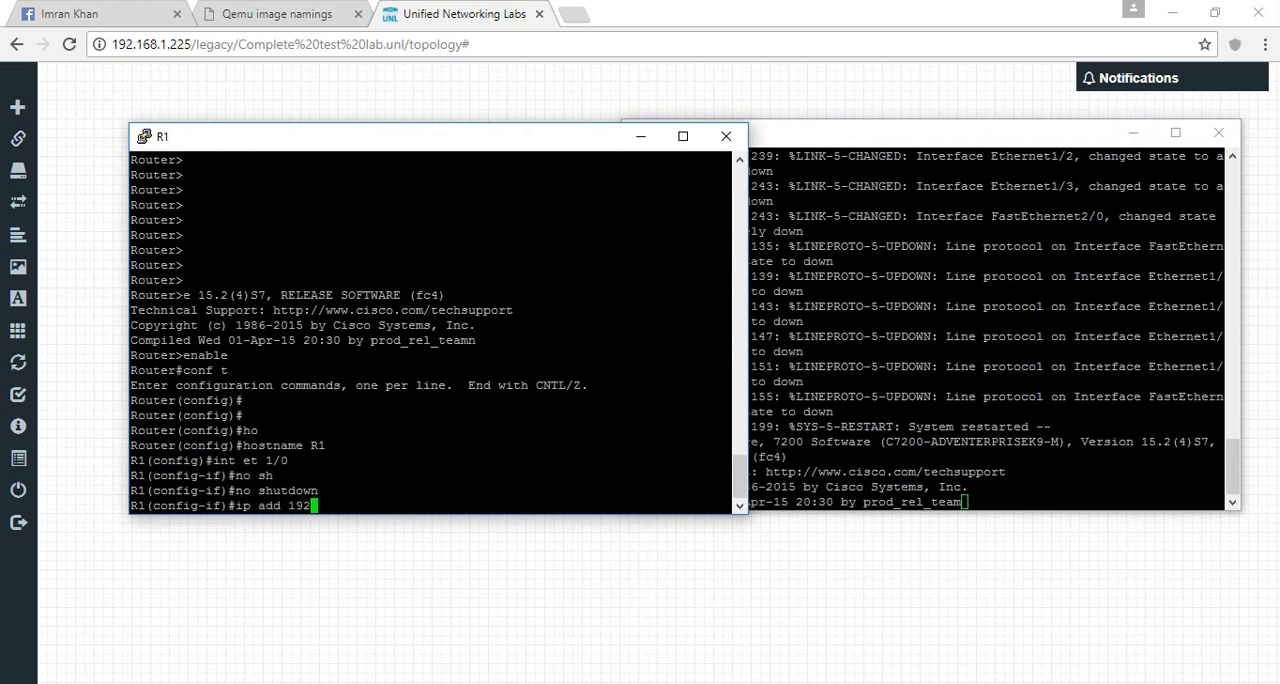
pyautogui.press('BackSpace')
pyautogui.press('BackSpace')
pyautogui.press('BackSpace')
pyautogui.write('.168.1.')
pyautogui.press('BackSpace')
pyautogui.press('BackSpace')
pyautogui.write('2.1')
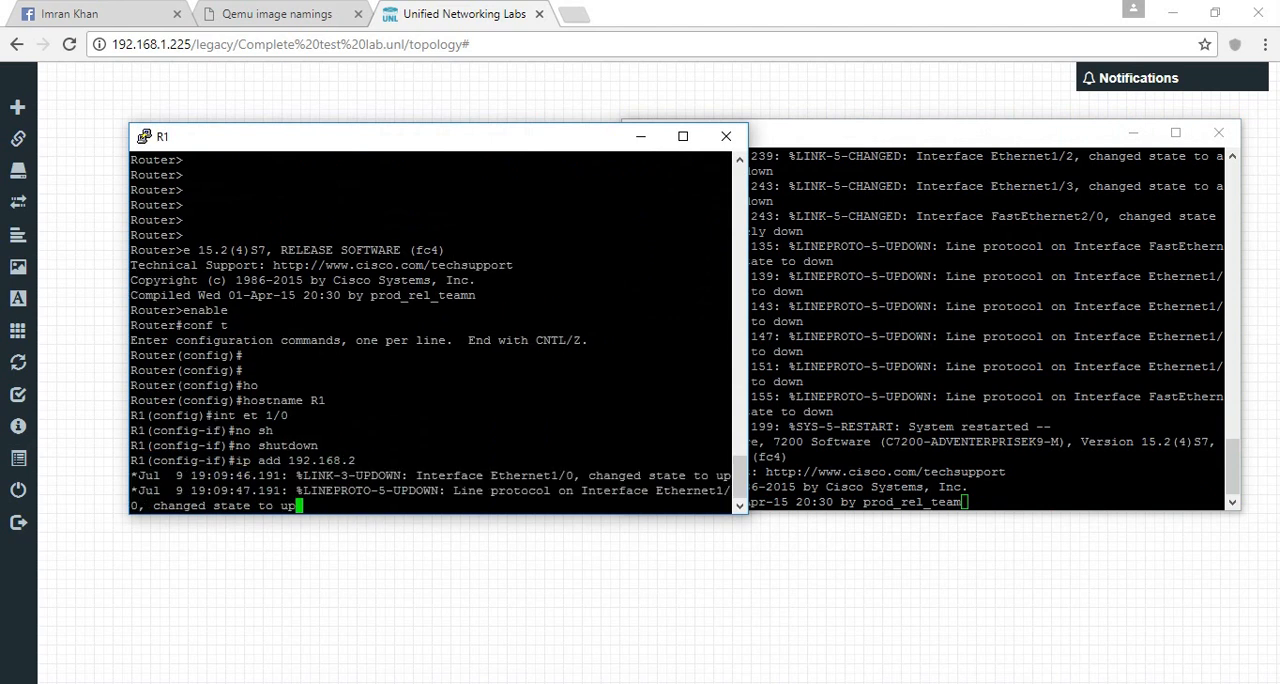
pyautogui.hotkey('ctrl', 'r')
pyautogui.write('255.255.255.0')
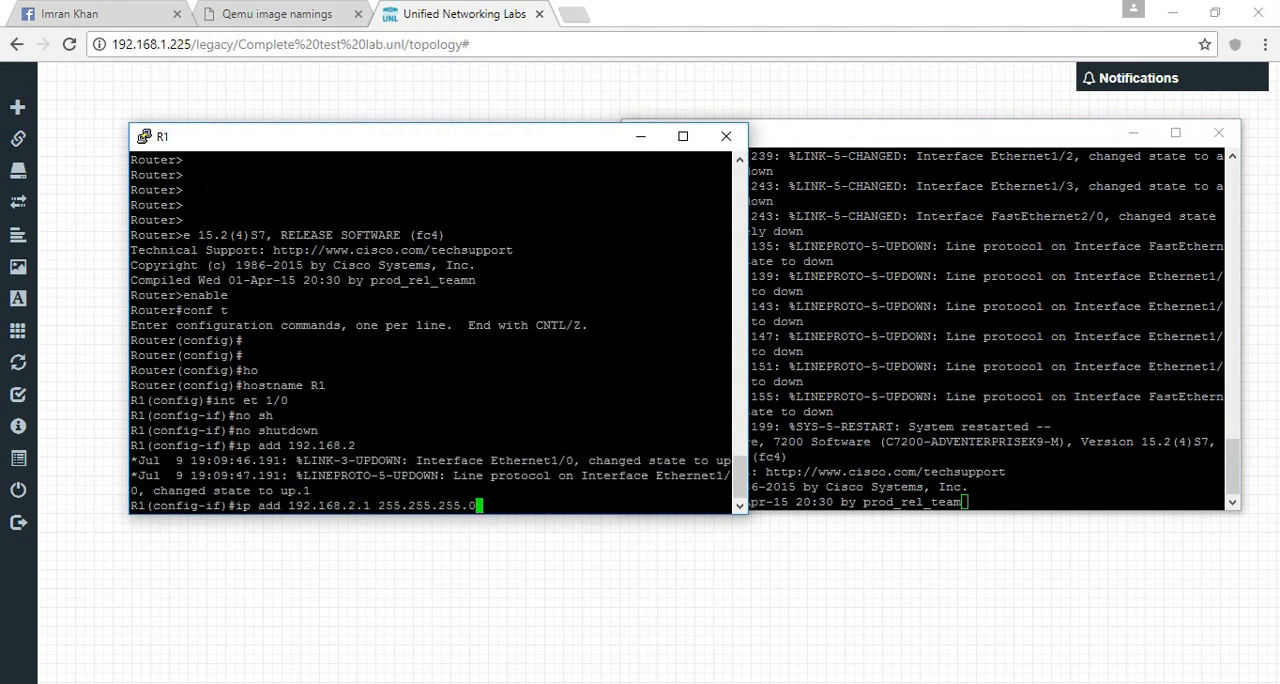
pyautogui.press('Return')
pyautogui.write('no sh')
pyautogui.press('Tab')
pyautogui.press('Return')
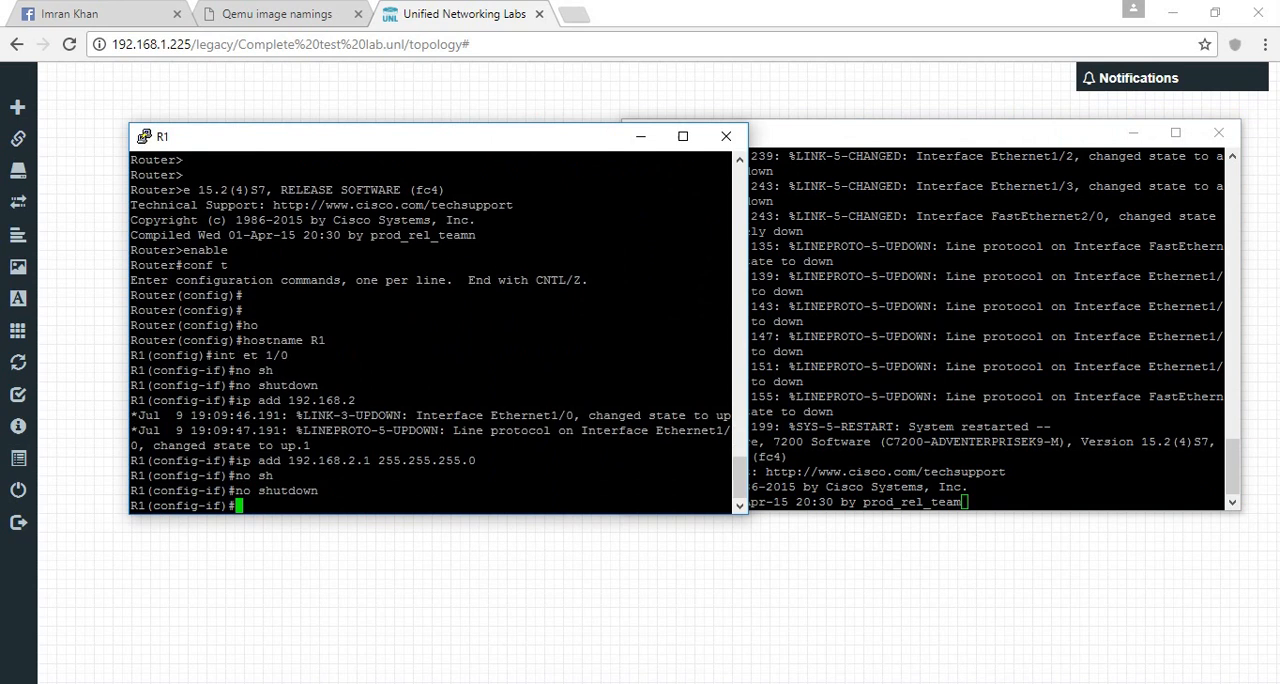
# - Switch to R2's console, enter global configuration mode, and set the hostname to R2
pyautogui.hotkey('alt', 'Tab')
pyautogui.press('Return')
pyautogui.press('Return')
pyautogui.press('Return')
pyautogui.write('en')
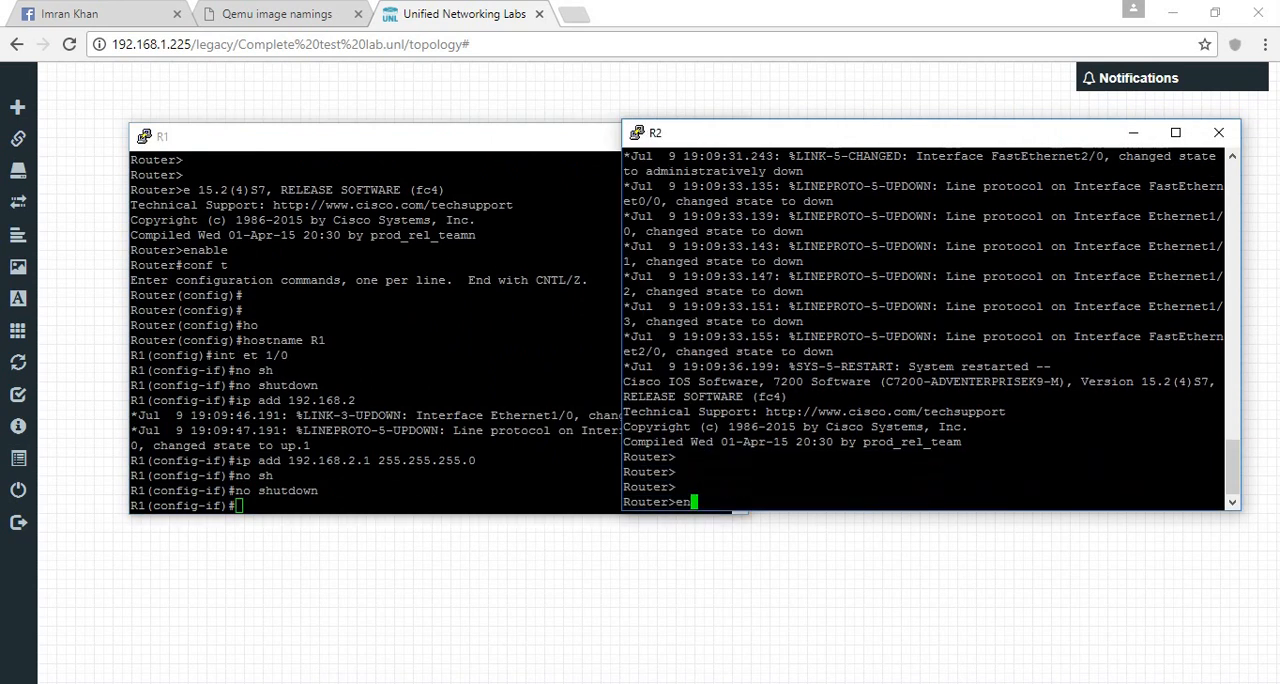
pyautogui.press('Tab')
pyautogui.press('Return')
pyautogui.write('conf t')
pyautogui.press('Return')
pyautogui.write('ho')
pyautogui.press('Tab')
pyautogui.write('R2')
pyautogui.press('Return')
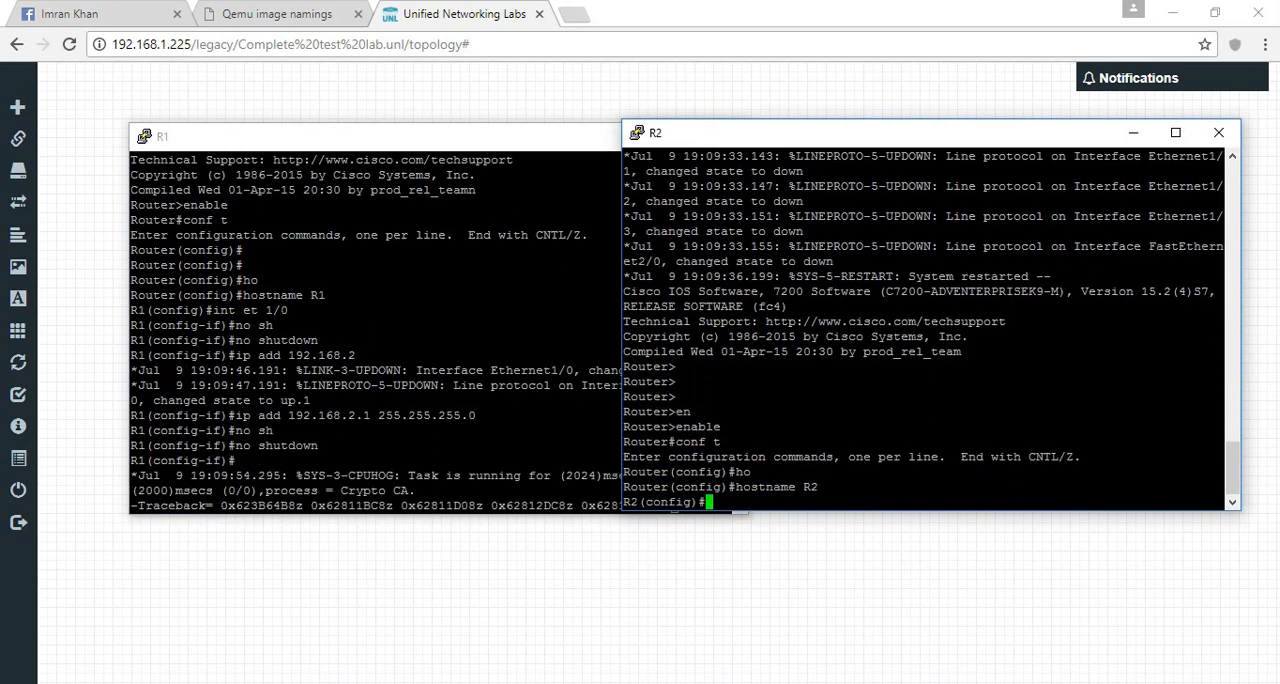
# - Enter R2's Ethernet 1/0 interface configuration and enable the interface with no shutdown
pyautogui.write('int et 10')
pyautogui.press('Return')
pyautogui.press('Up')
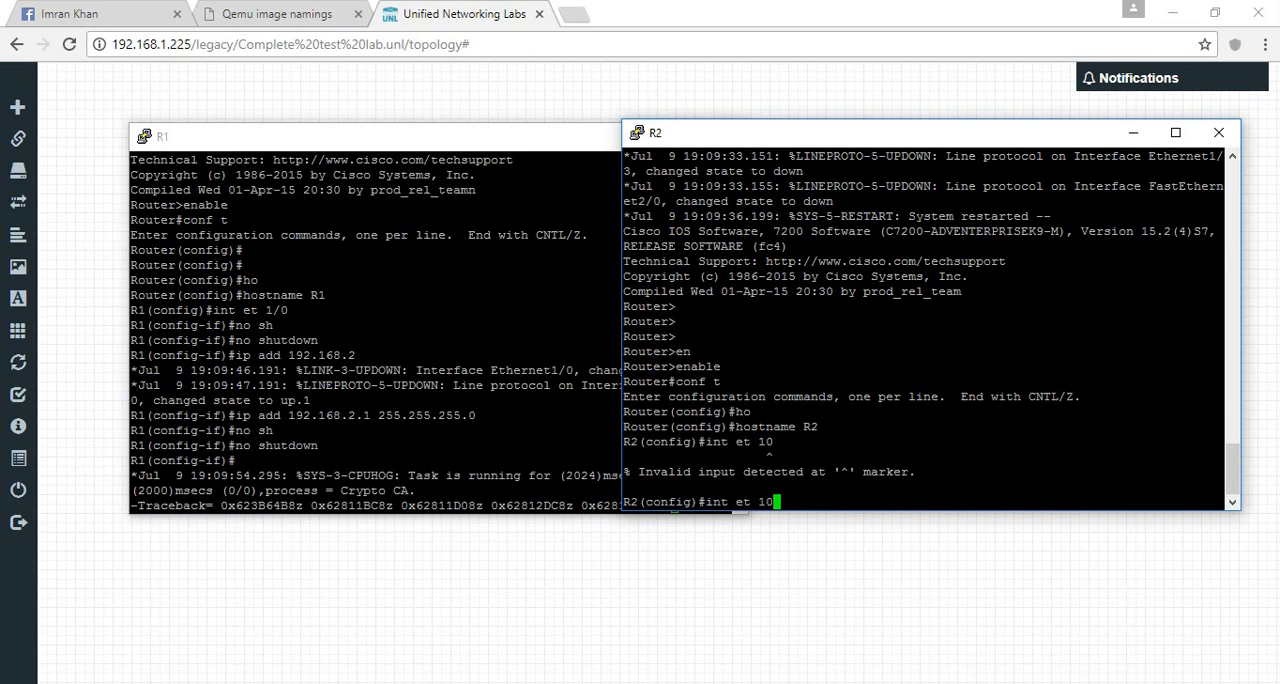
pyautogui.press('BackSpace')
pyautogui.write('/0')
pyautogui.press('Return')
pyautogui.write('no s')
pyautogui.press('Tab')
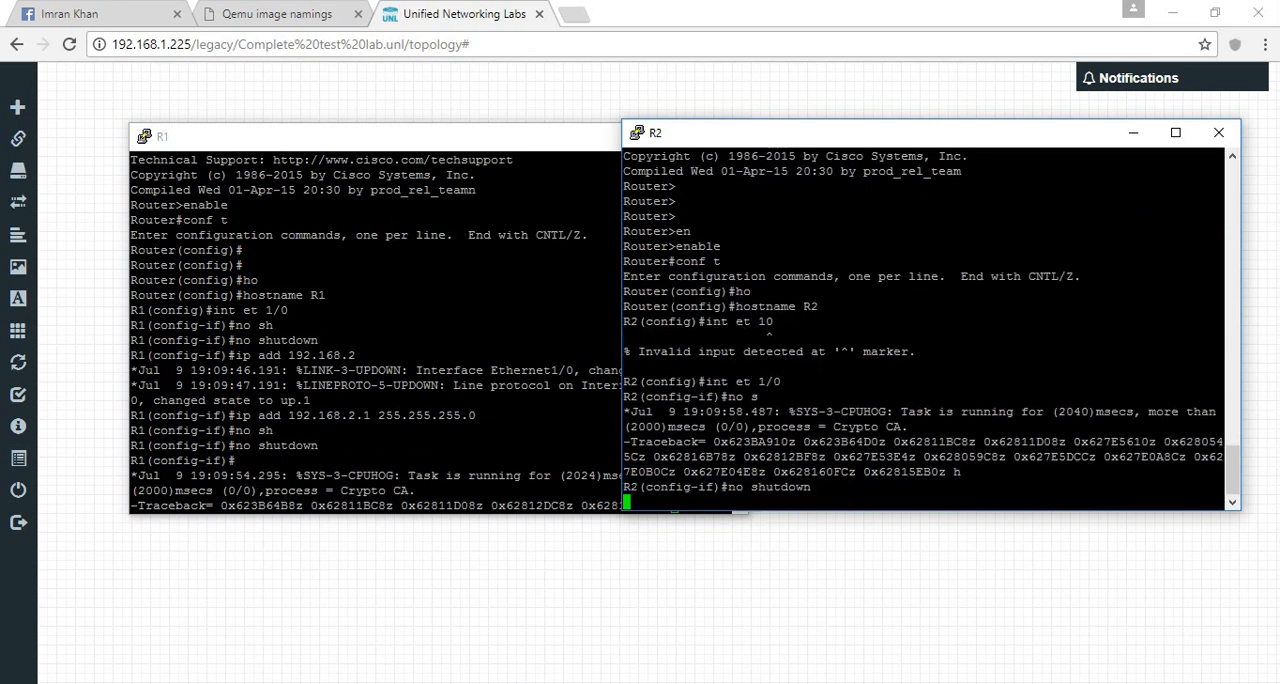
pyautogui.press('Return')
# - Assign 192.168.2.2 with mask 255.255.255.0 to R2's Ethernet 1/0 and exit configuration mode
pyautogui.write('pi add 1')
pyautogui.press('Return')
pyautogui.write('ip add ')
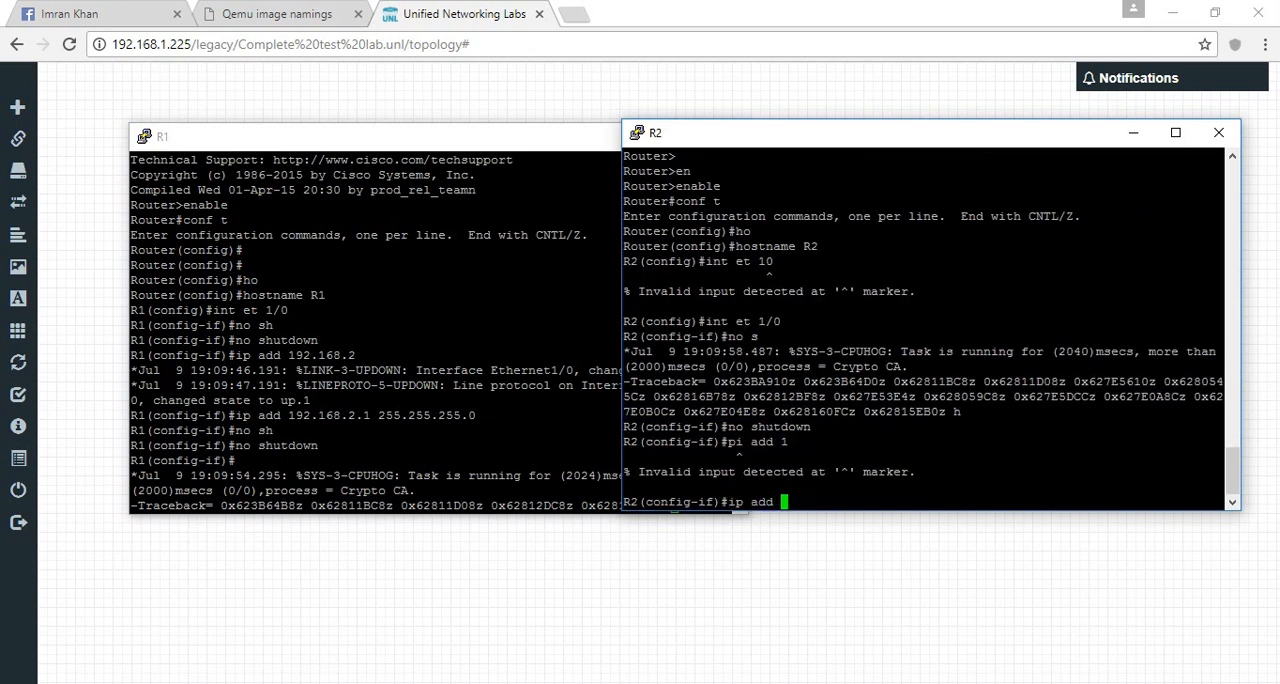
pyautogui.write('192/168')
pyautogui.press('BackSpace')
pyautogui.press('BackSpace')
pyautogui.press('BackSpace')
pyautogui.press('BackSpace')
pyautogui.write('1')
pyautogui.press('BackSpace')
pyautogui.write('/168')
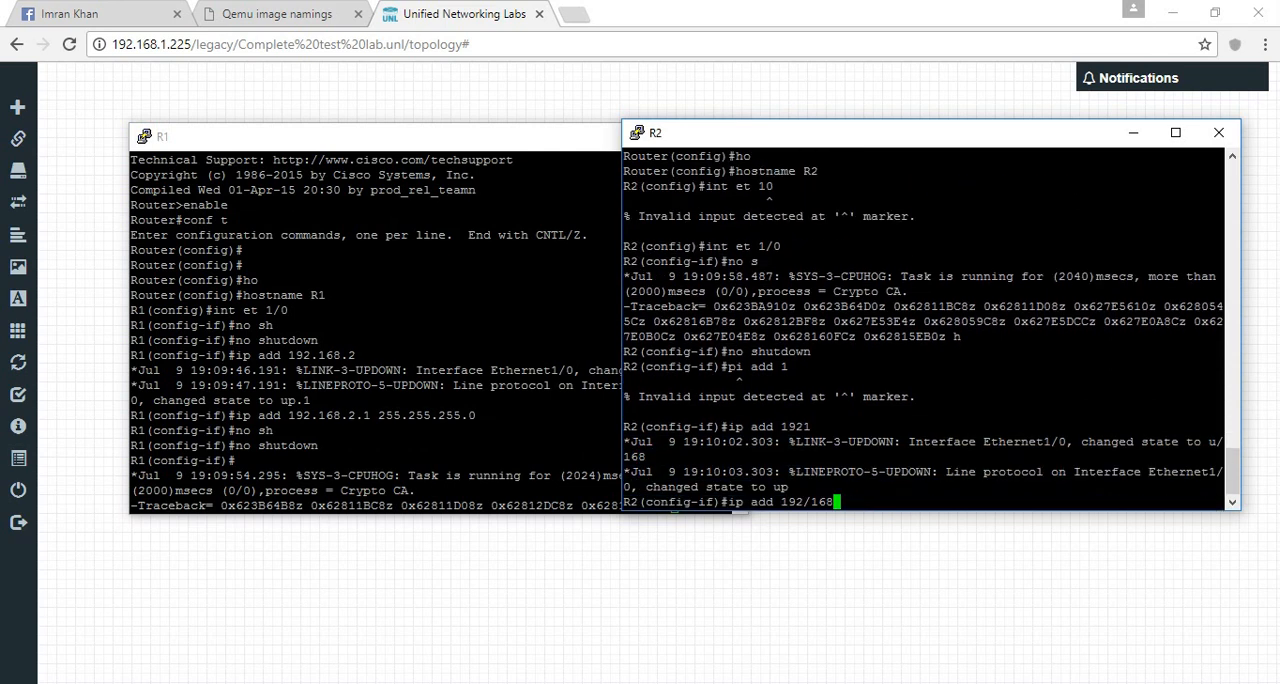
pyautogui.press('BackSpace')
pyautogui.press('BackSpace')
pyautogui.press('BackSpace')
pyautogui.press('BackSpace')
pyautogui.write('.168/')
pyautogui.press('BackSpace')
pyautogui.write('.2.2 255.255.255.0')
pyautogui.press('Return')
pyautogui.write('end')
pyautogui.press('Return')
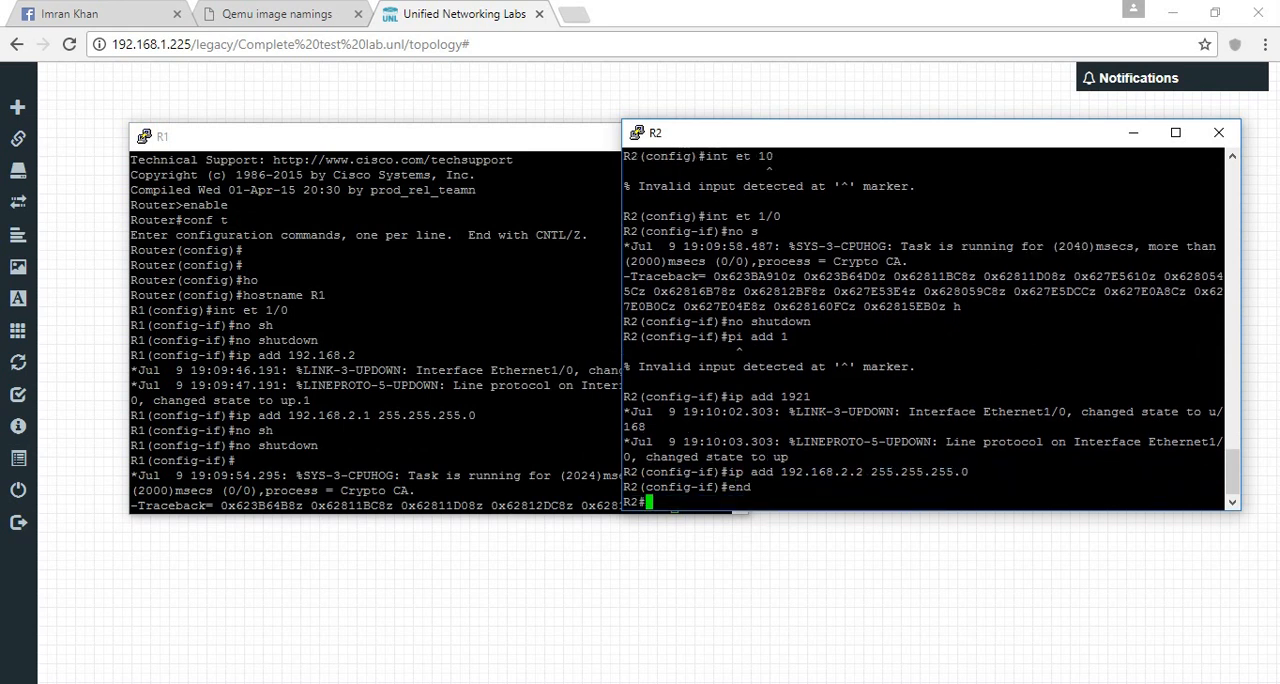
# - Return to R1's console and exit configuration mode to the privileged prompt
pyautogui.hotkey('alt', 'Tab')
pyautogui.press('Return')
pyautogui.press('Return')
pyautogui.press('Return')
pyautogui.write('end')
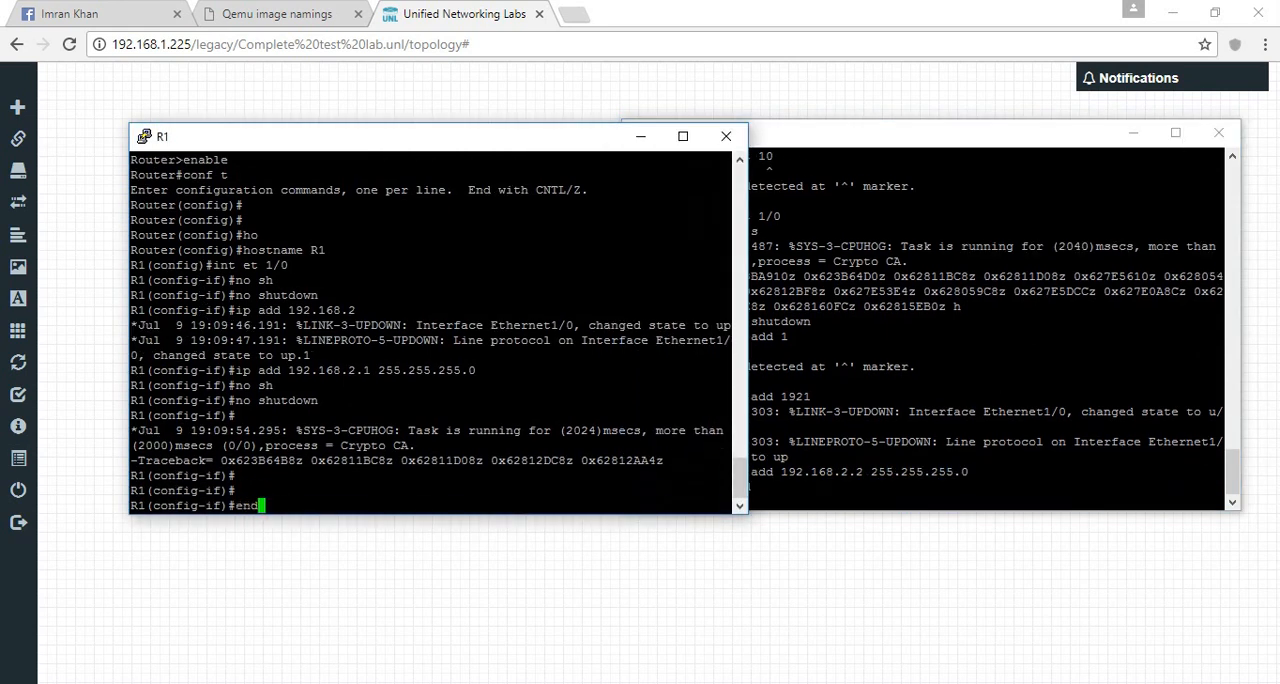
pyautogui.press('Return')
pyautogui.press('Return')
pyautogui.press('Return')
pyautogui.press('Return')
pyautogui.press('Return')
pyautogui.press('Return')
pyautogui.press('Return')
pyautogui.press('Return')
# - Ping 192.168.2.2 from R1 and repeat the ping to test connectivity to R2
pyautogui.write('ping')
pyautogui.press('Tab')
pyautogui.write('1')
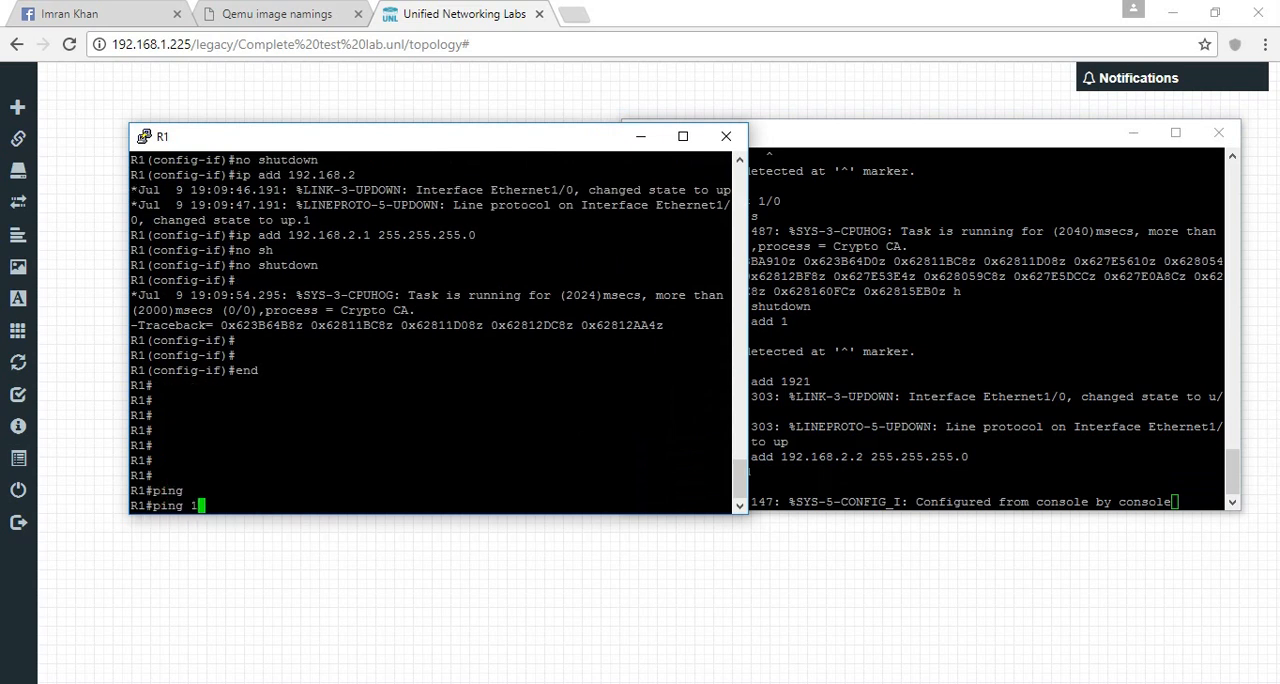
pyautogui.write('92.168.2.2')
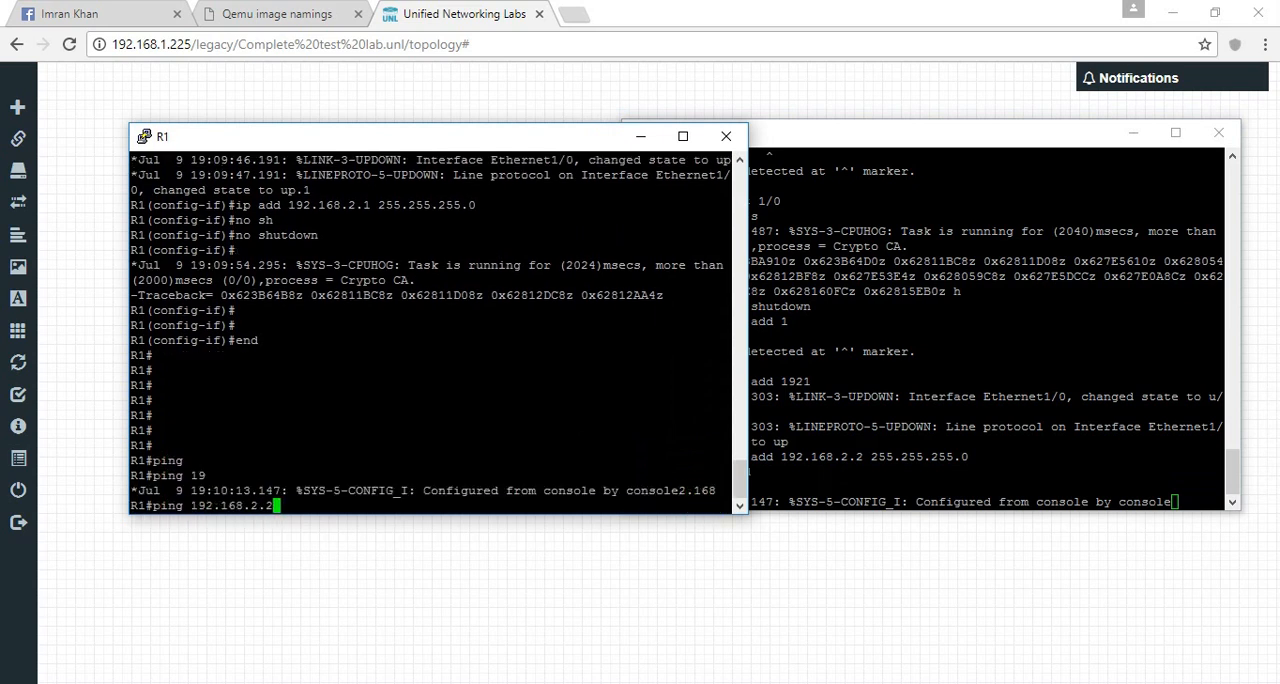
pyautogui.press('Return')
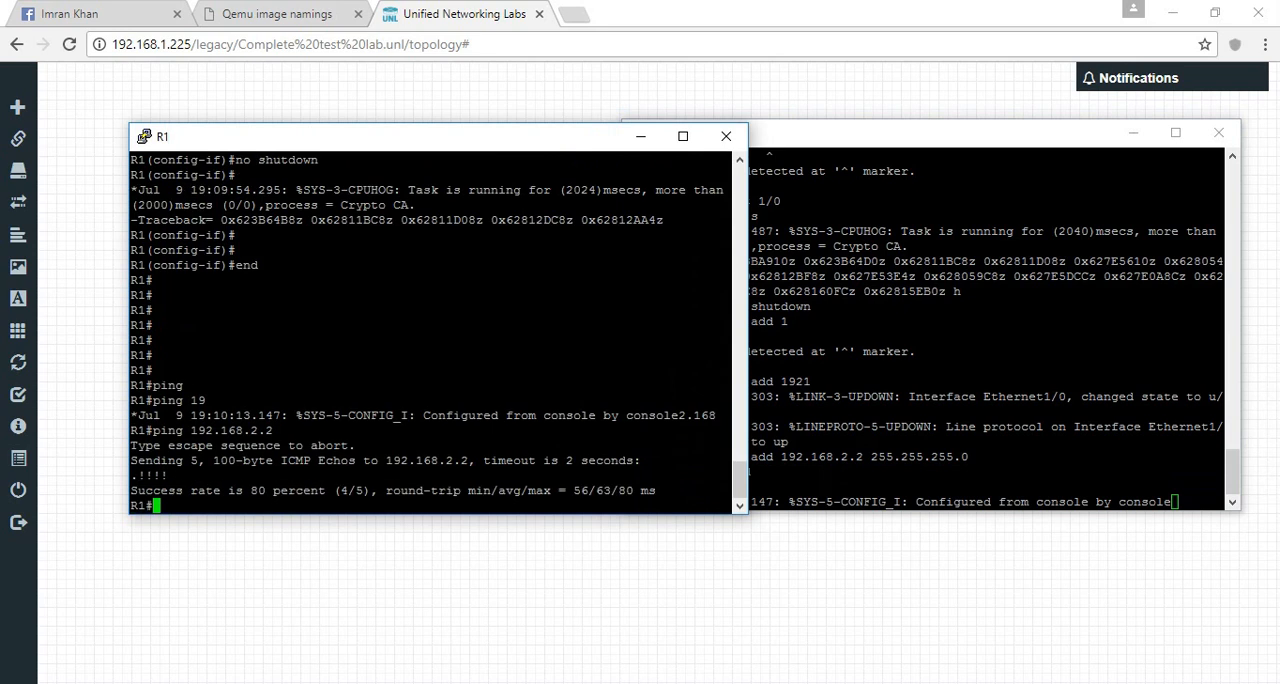
pyautogui.press('Up')
pyautogui.press('Return')
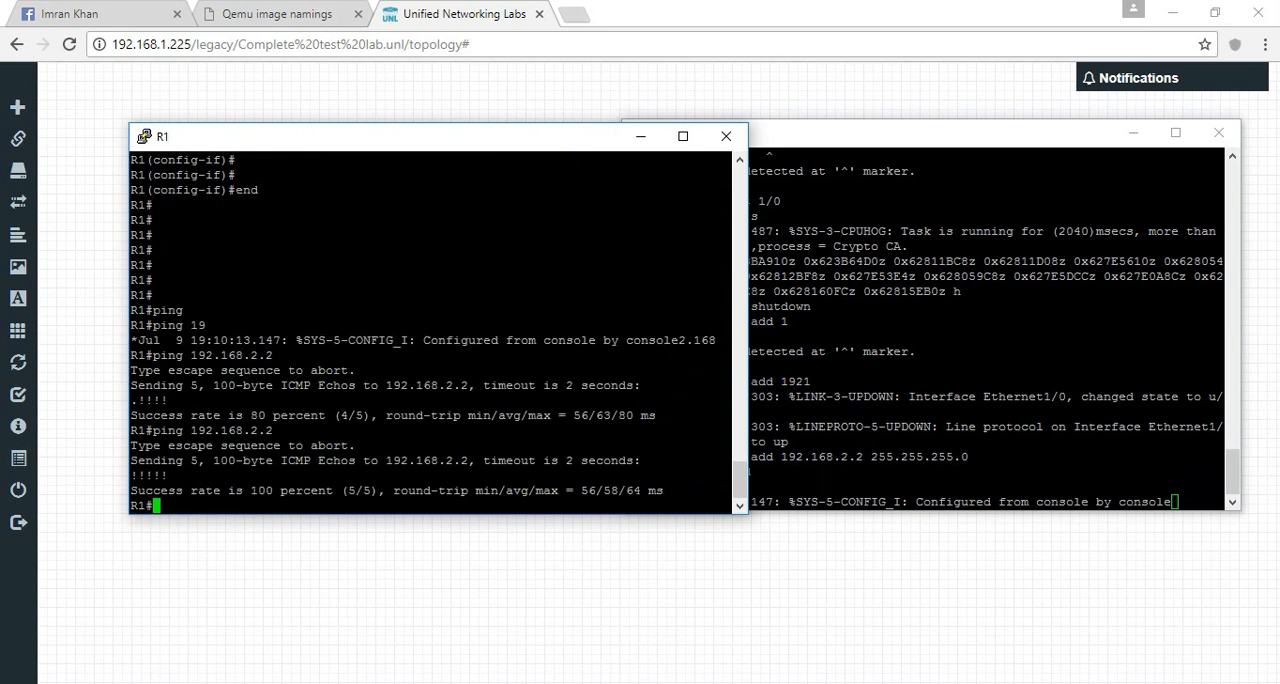
# - Return to the topology, review the Switch node's image selection in its settings, and save the node
pyautogui.hotkey('alt', 'Tab')
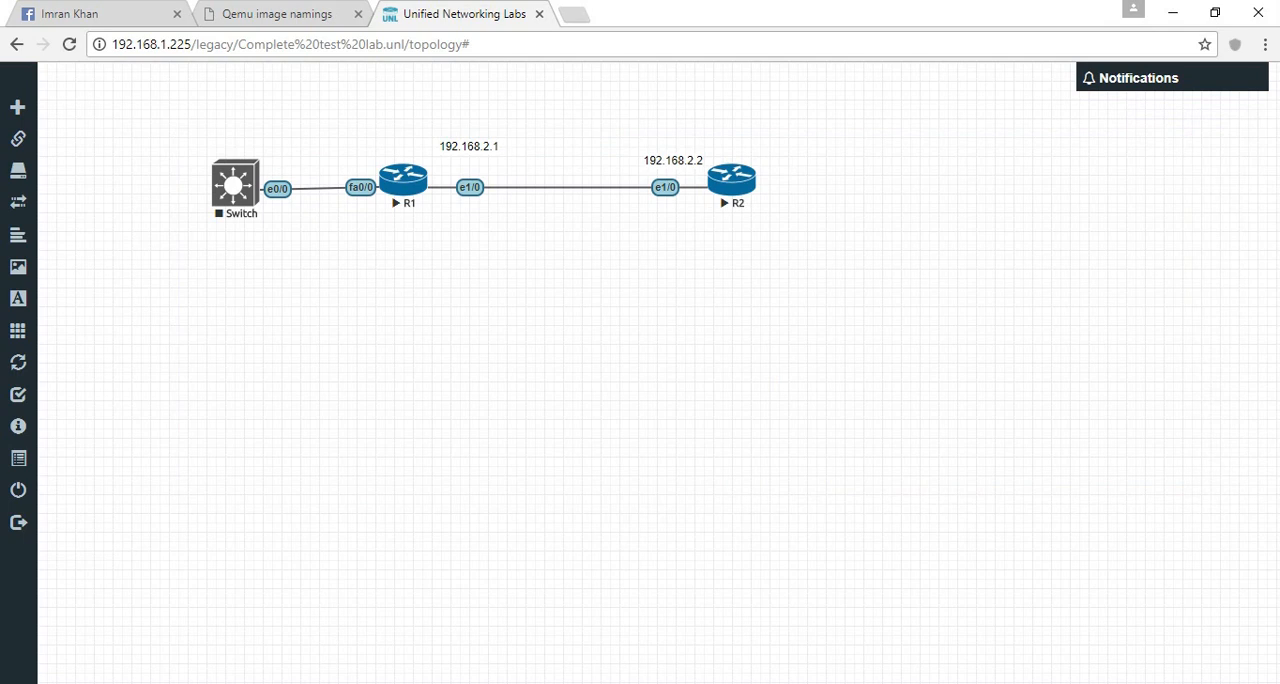
pyautogui.rightClick(235, 188)
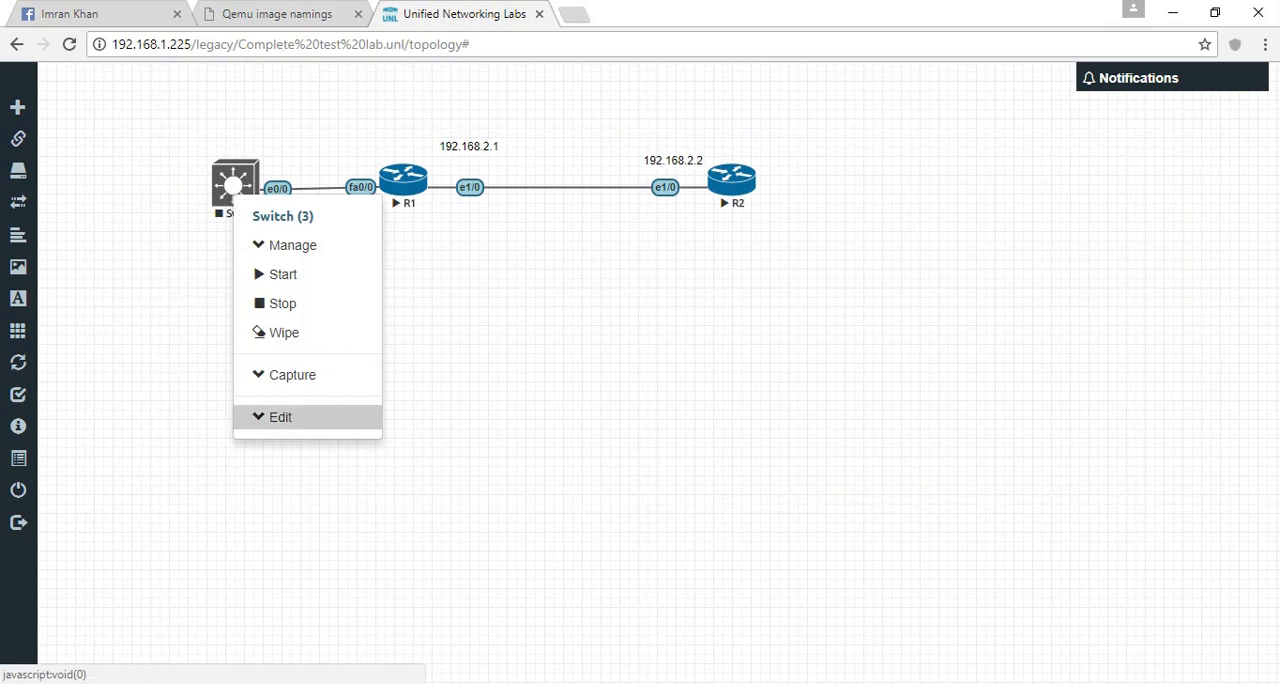
pyautogui.click(280, 417)
pyautogui.click(280, 417)
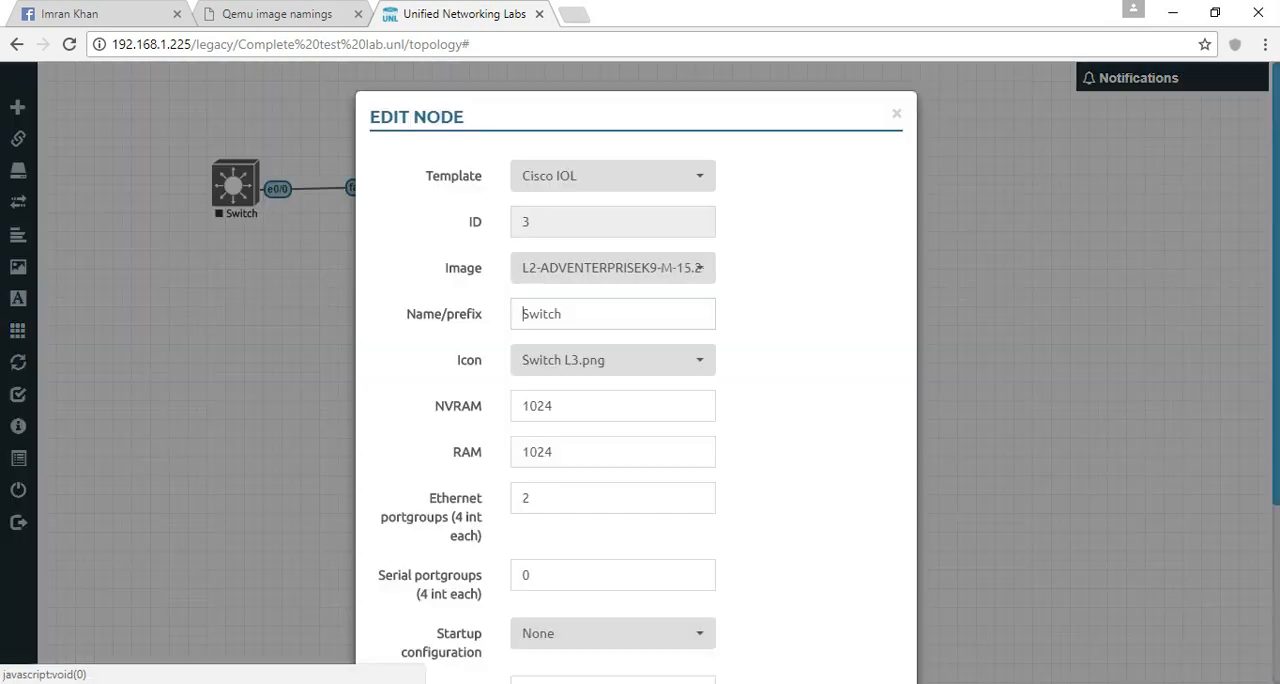
pyautogui.click(704, 268)
pyautogui.click(704, 268)
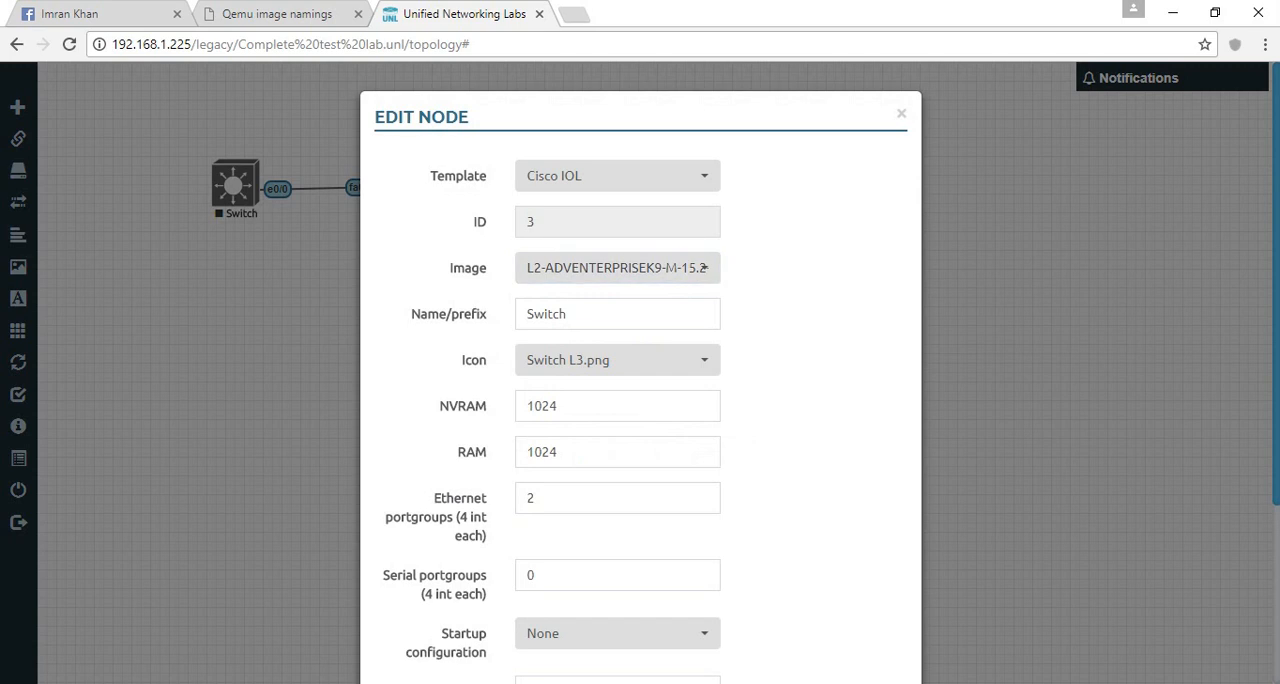
pyautogui.scroll(-3, 705, 268)
pyautogui.click(546, 580)
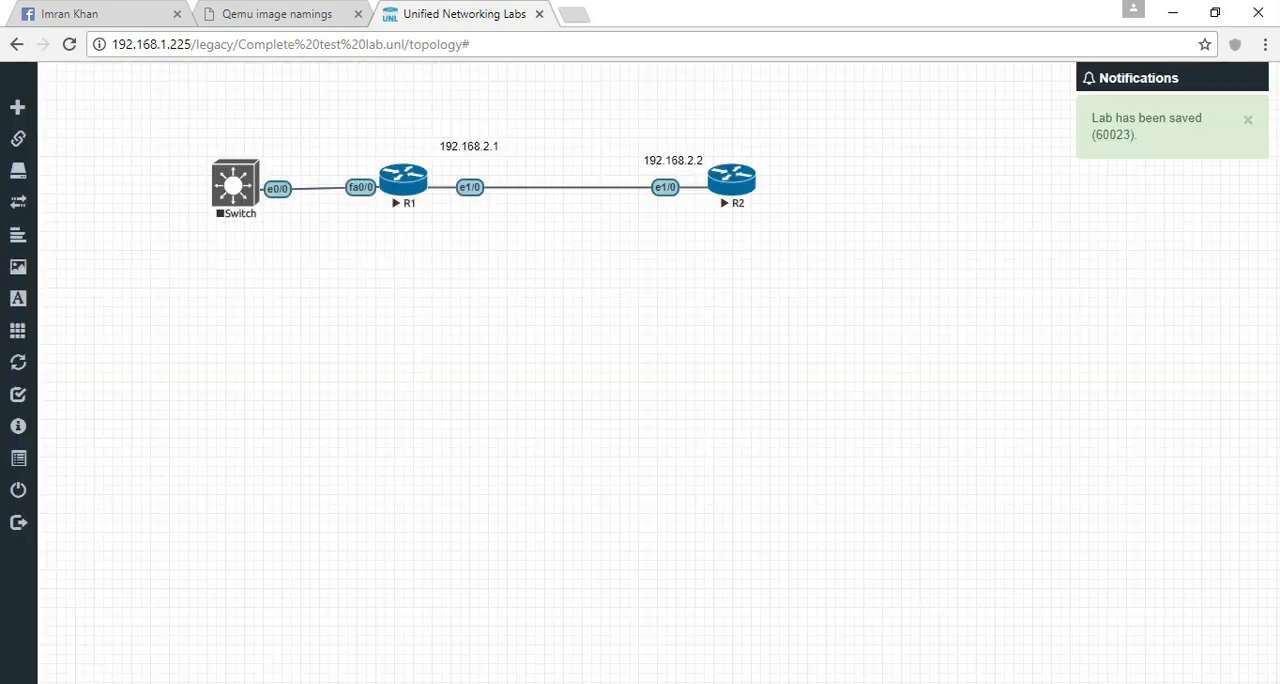
# - Start the Switch node and try to open its console session, dismissing the console window
pyautogui.rightClick(240, 190)
pyautogui.click(289, 262)
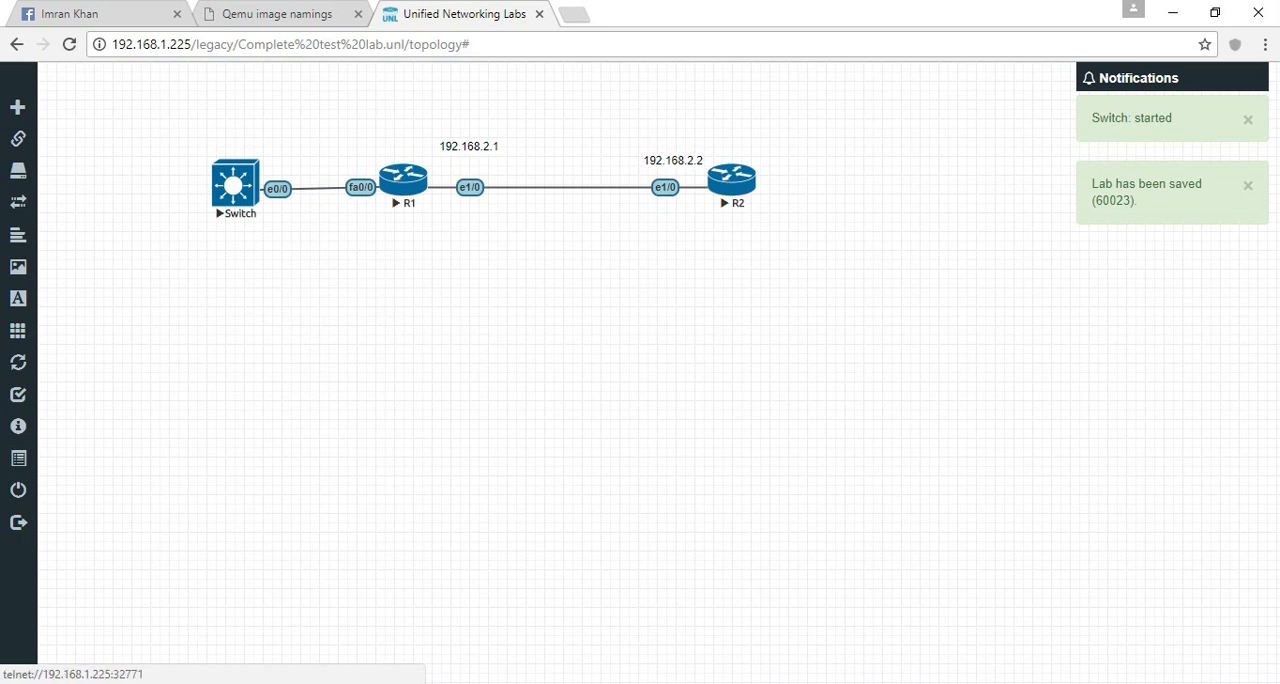
pyautogui.click(235, 183)
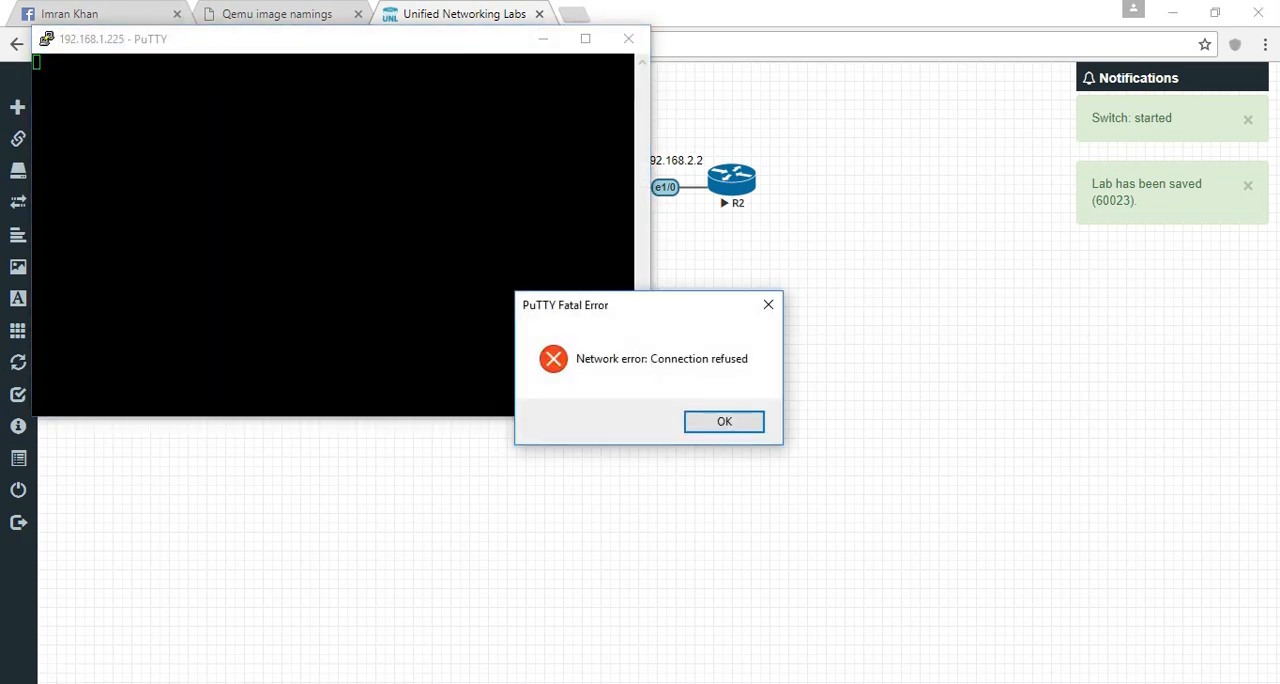
pyautogui.press('Return')
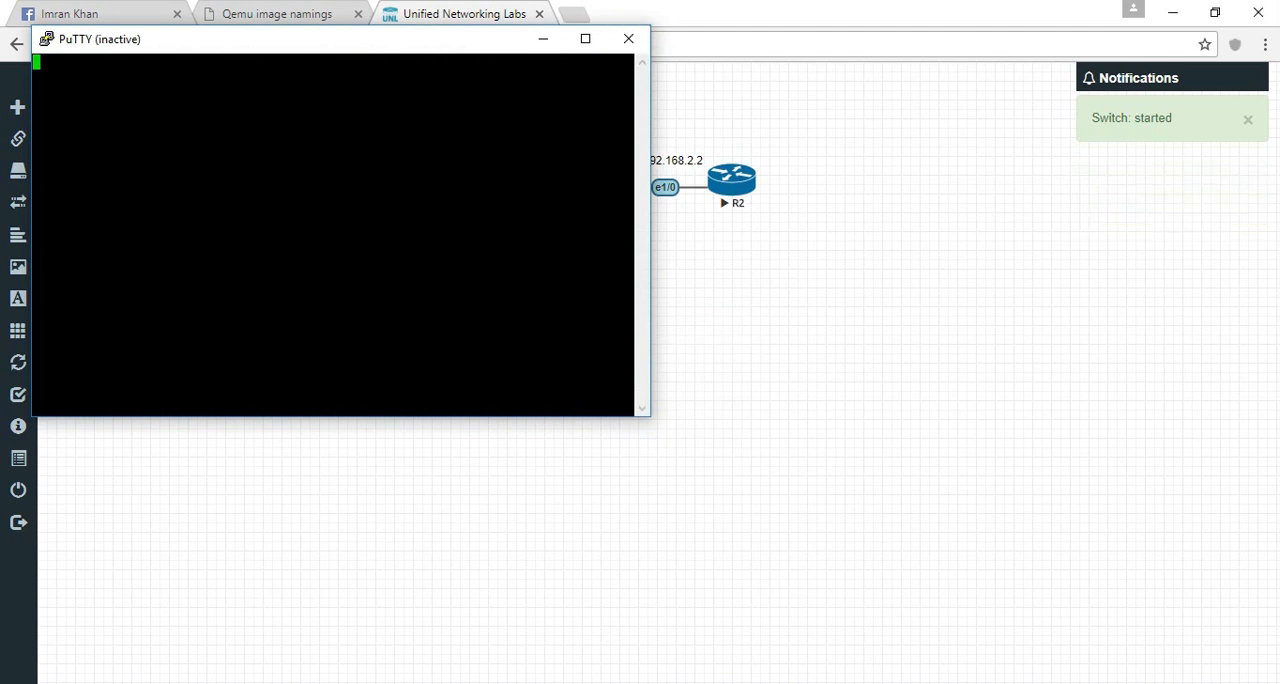
pyautogui.hotkey('alt', 'F4')
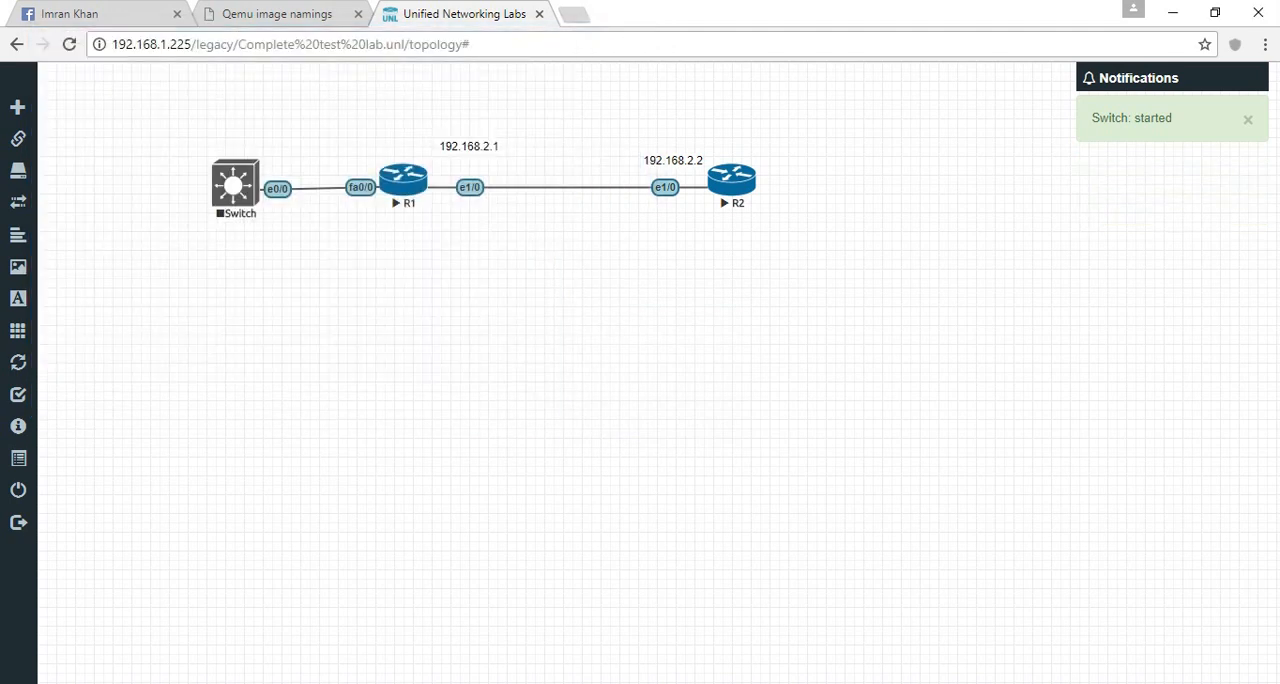
# - Bring up R1's console to check its prompt, and return to the topology
pyautogui.click(437, 683)
pyautogui.click(342, 620)
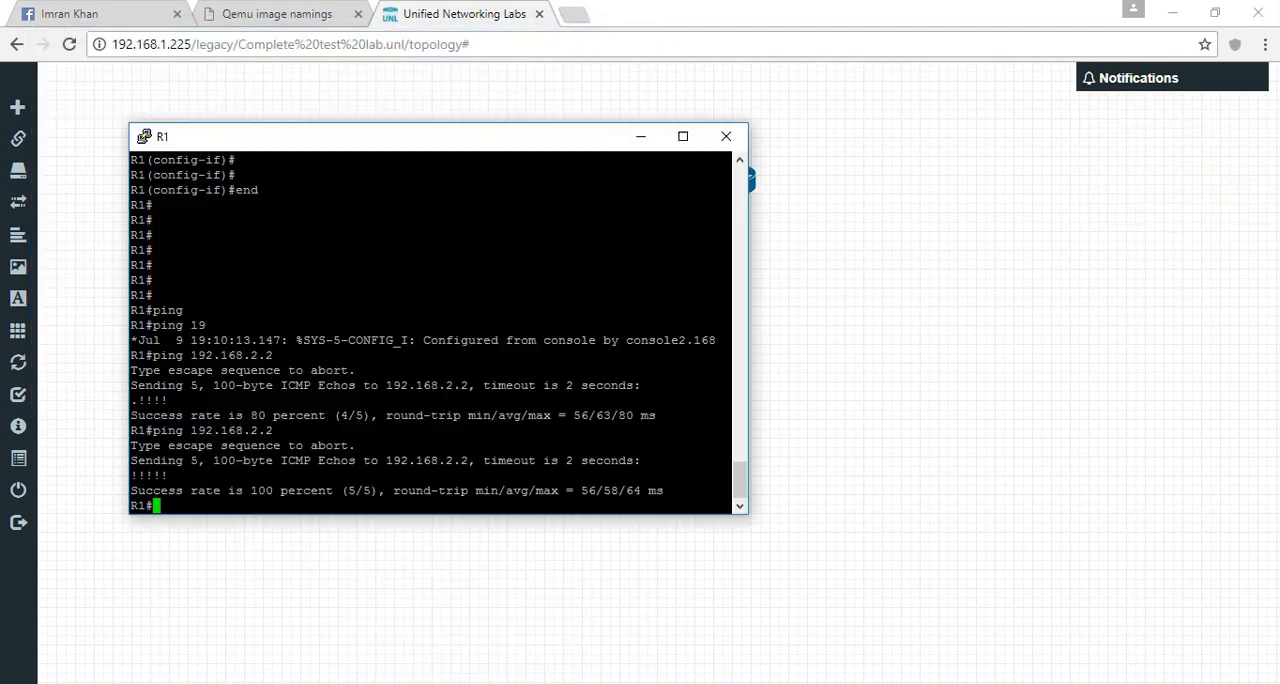
pyautogui.press('Return')
pyautogui.press('Return')
pyautogui.press('Return')
pyautogui.press('Return')
pyautogui.press('Return')
pyautogui.press('Return')
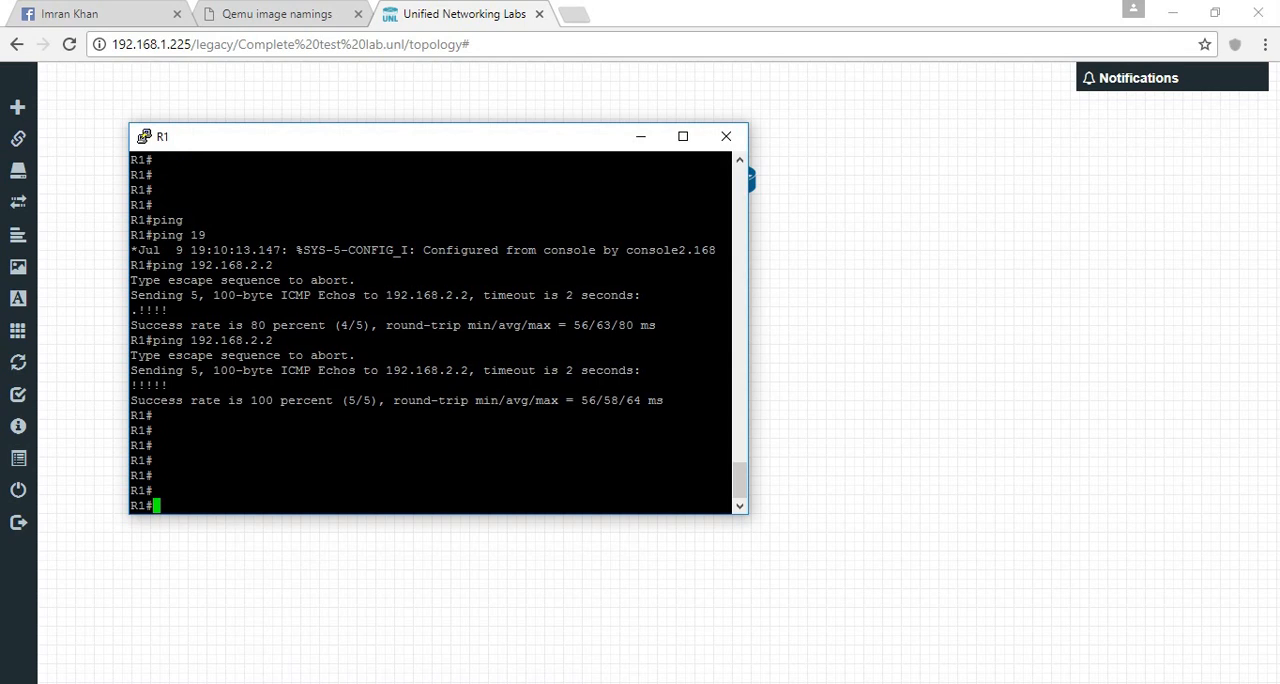
pyautogui.hotkey('alt', 'F4')
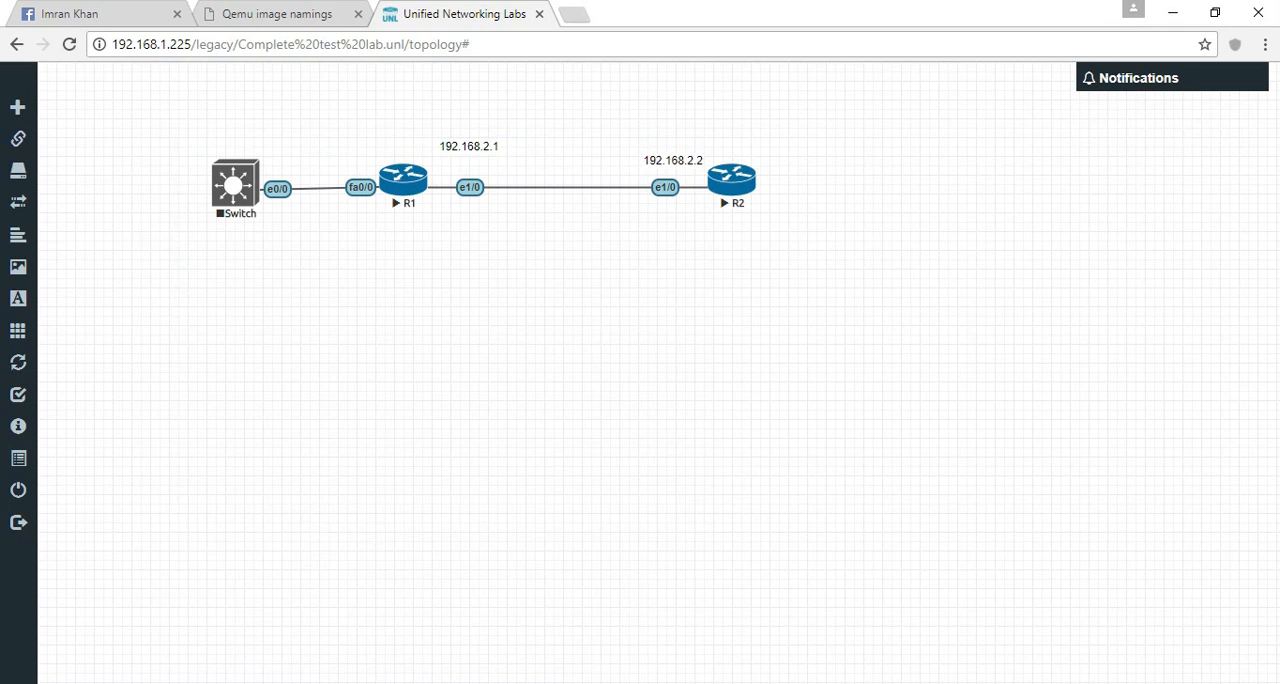
# - Bring up R2's console, save its running configuration with wr, and return to the topology
pyautogui.click(437, 683)
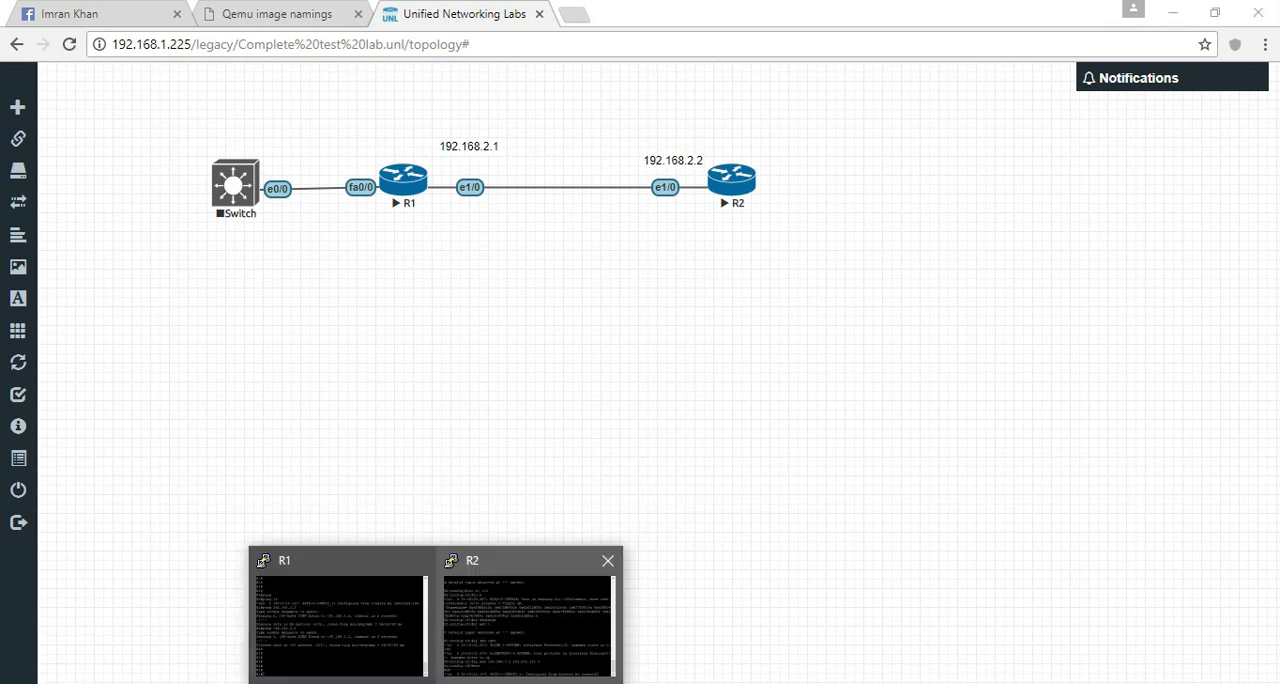
pyautogui.click(530, 620)
pyautogui.press('Return')
pyautogui.press('Return')
pyautogui.press('Return')
pyautogui.press('Return')
pyautogui.press('Return')
pyautogui.write('wr')
pyautogui.press('Return')
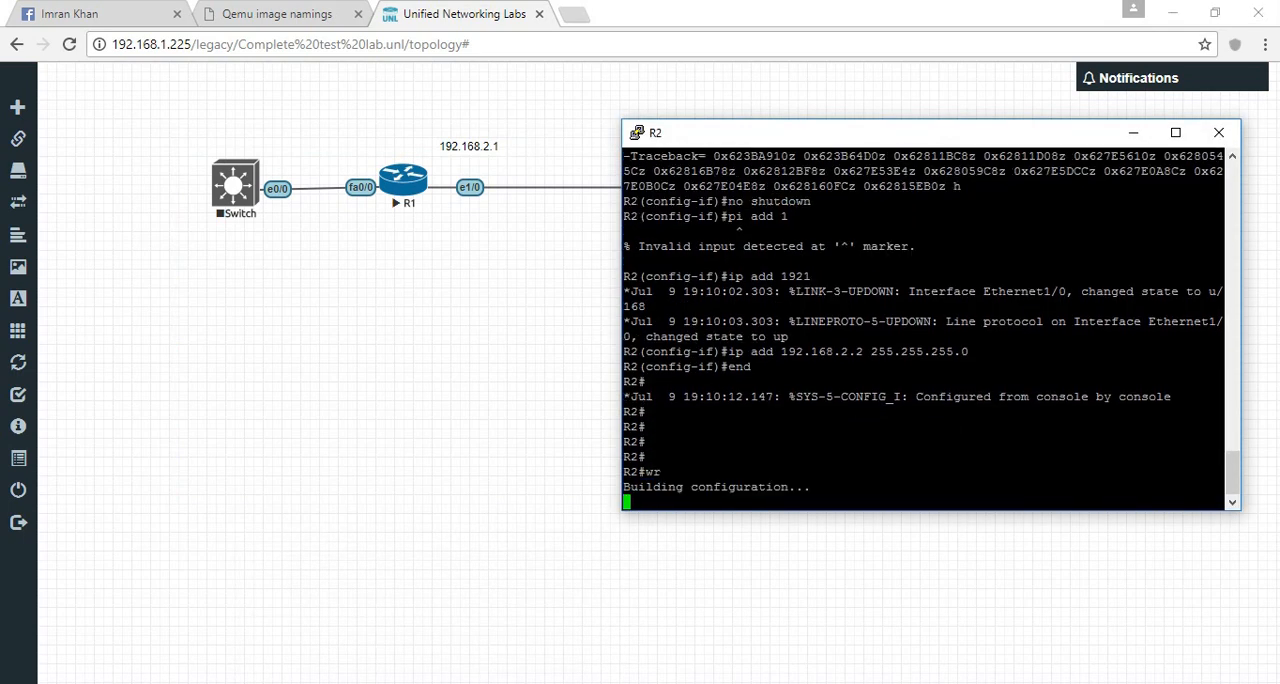
pyautogui.hotkey('alt', 'Tab')
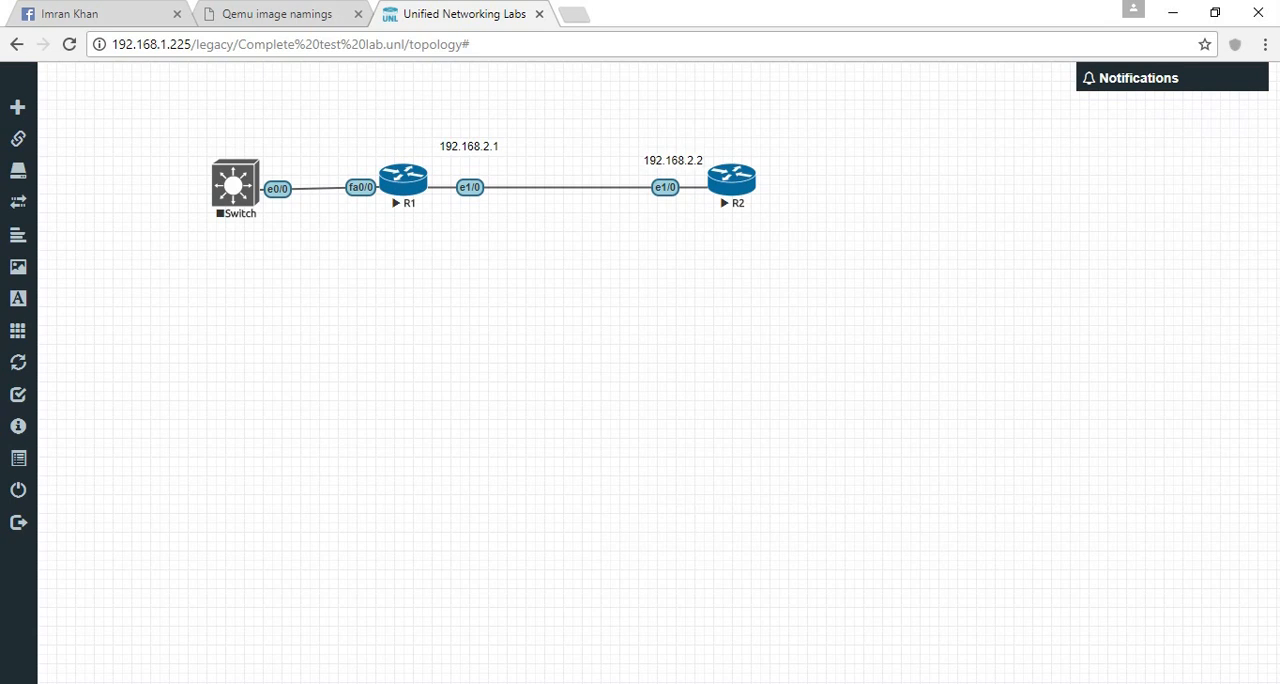
# - Switch to VMware Workstation and examine Network Adapter 3 in the EVE/UNL virtual machine settings, closing them without changes
pyautogui.moveTo(346, 683)
pyautogui.click(446, 600)
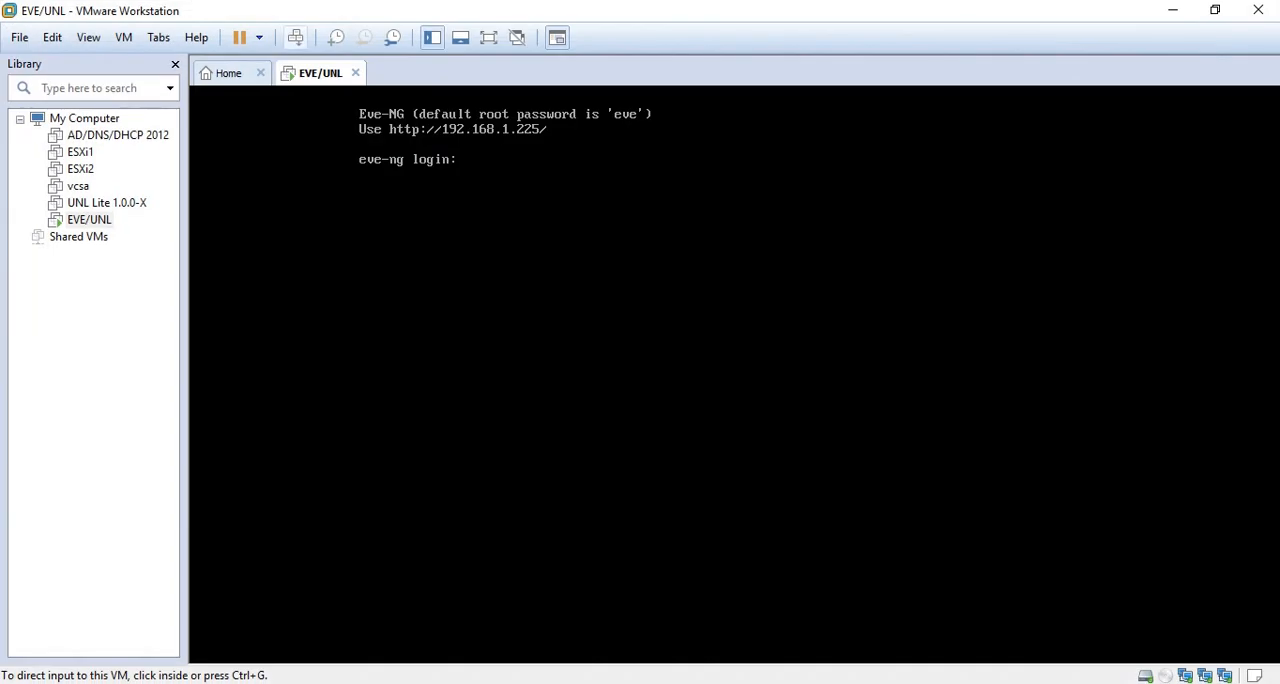
pyautogui.rightClick(310, 72)
pyautogui.click(360, 321)
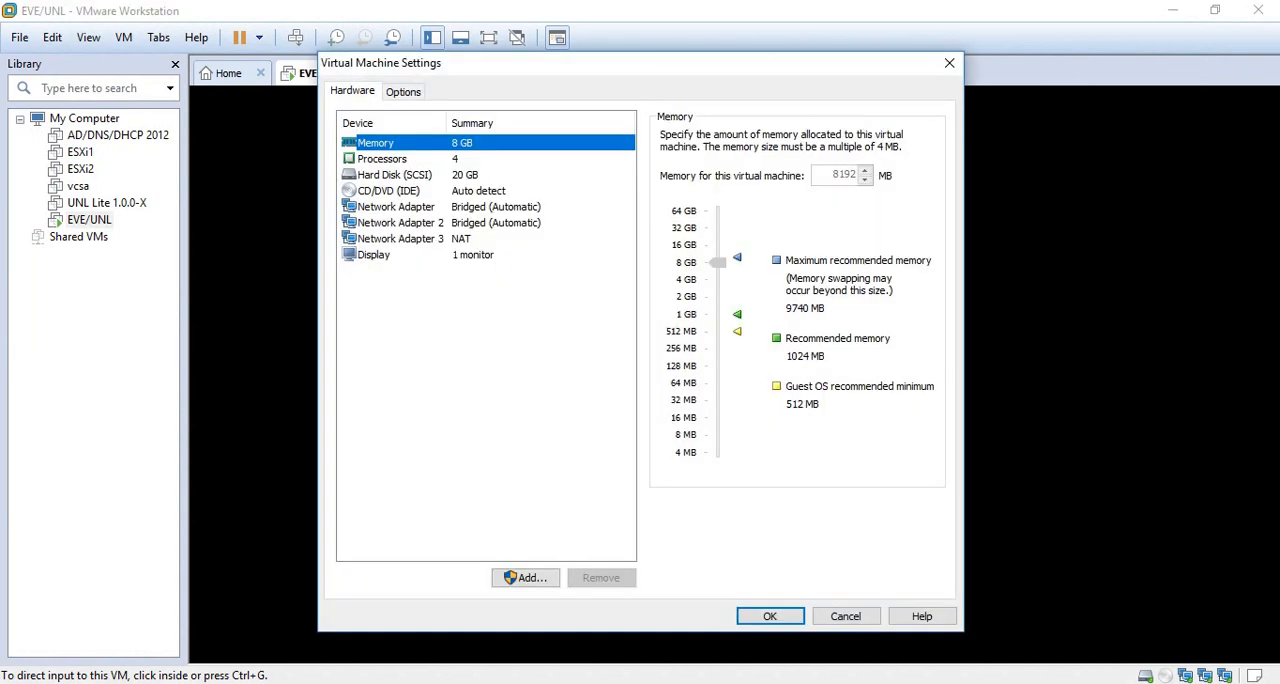
pyautogui.click(400, 238)
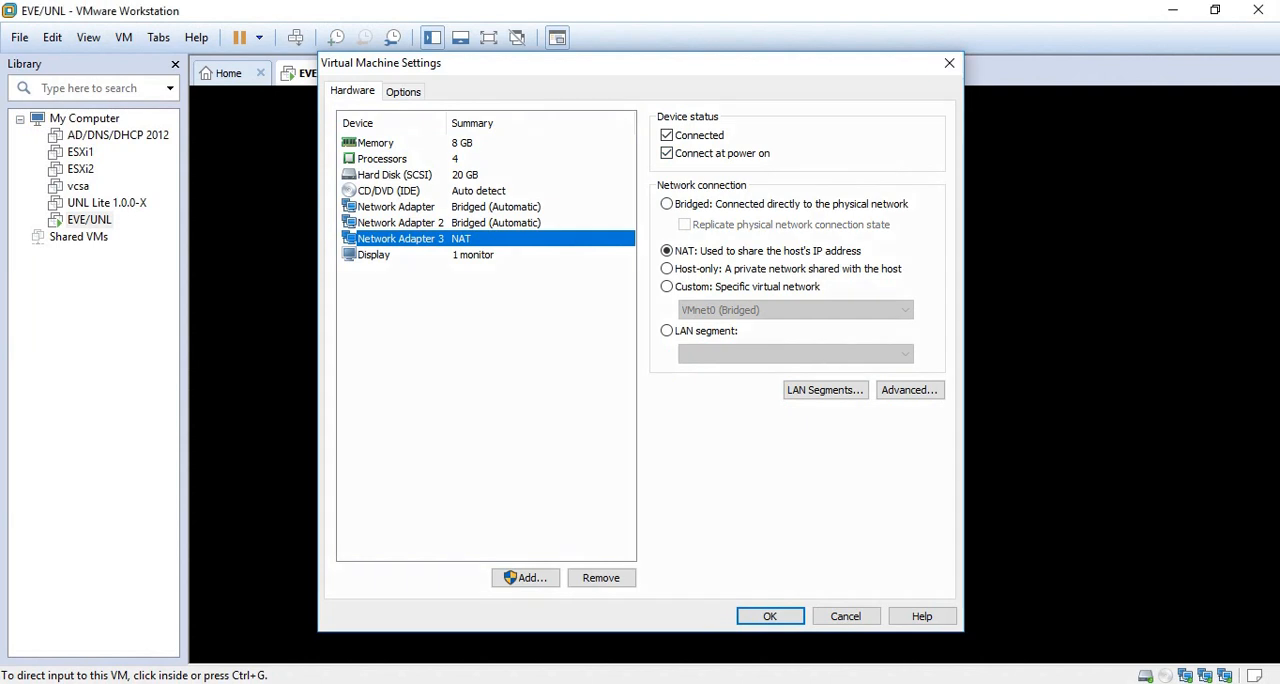
pyautogui.click(949, 62)
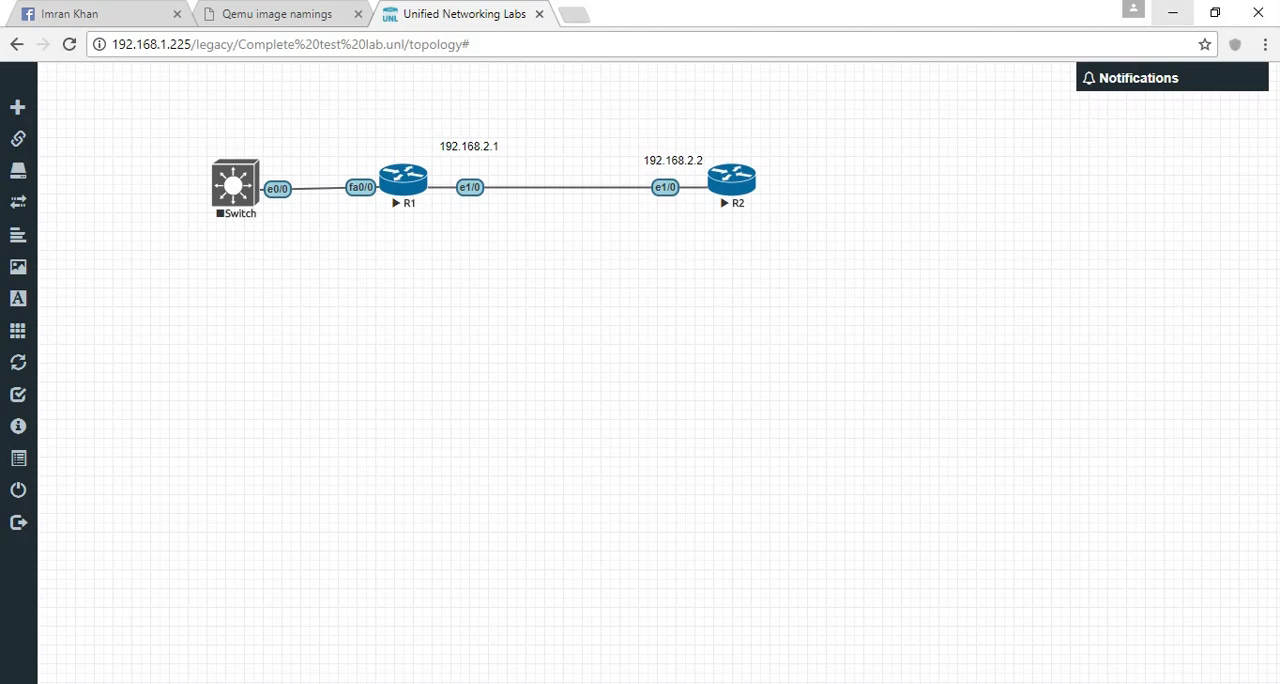
pyautogui.rightClick(920, 212)
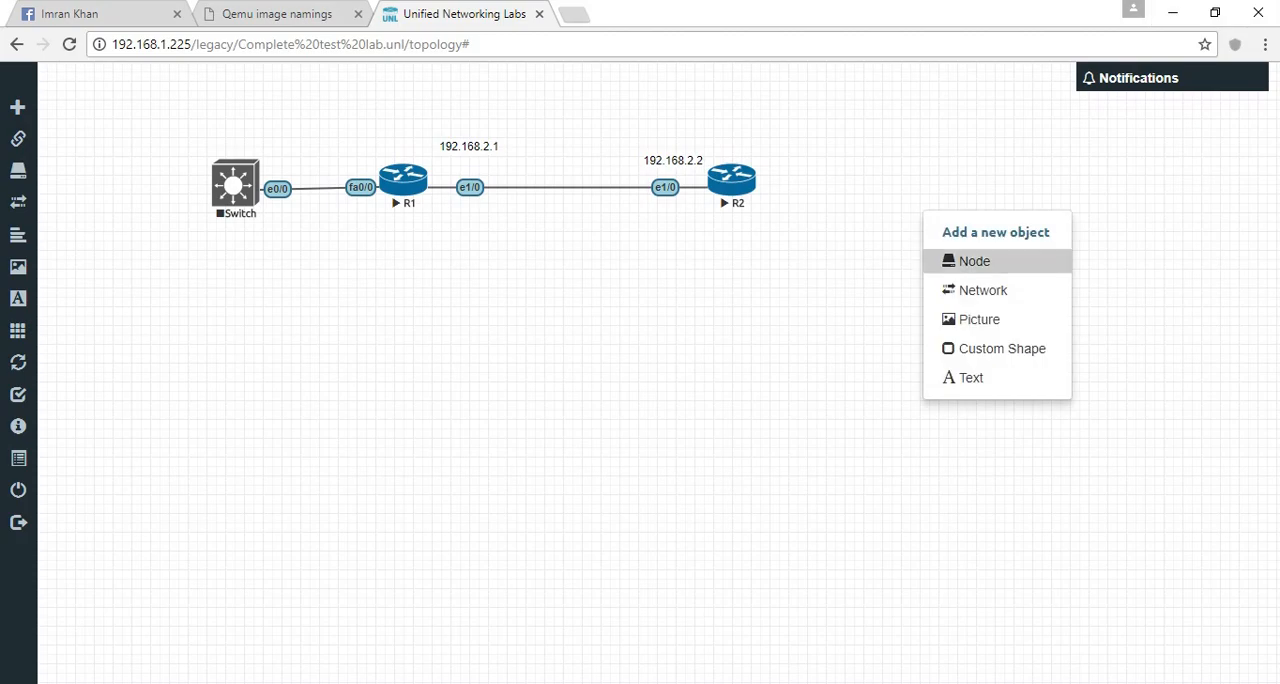
pyautogui.click(960, 261)
pyautogui.click(991, 282)
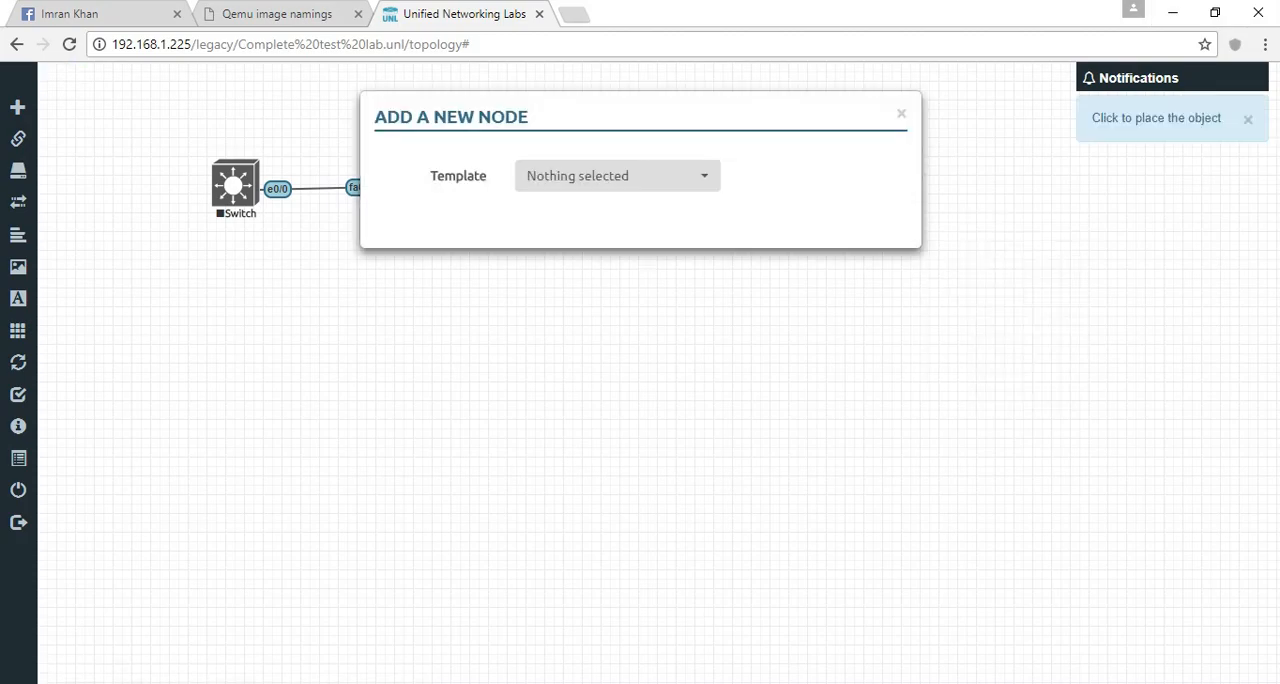
pyautogui.click(901, 113)
# - Place a new network object to the right of R2 in the topology and show its available network types
pyautogui.rightClick(904, 166)
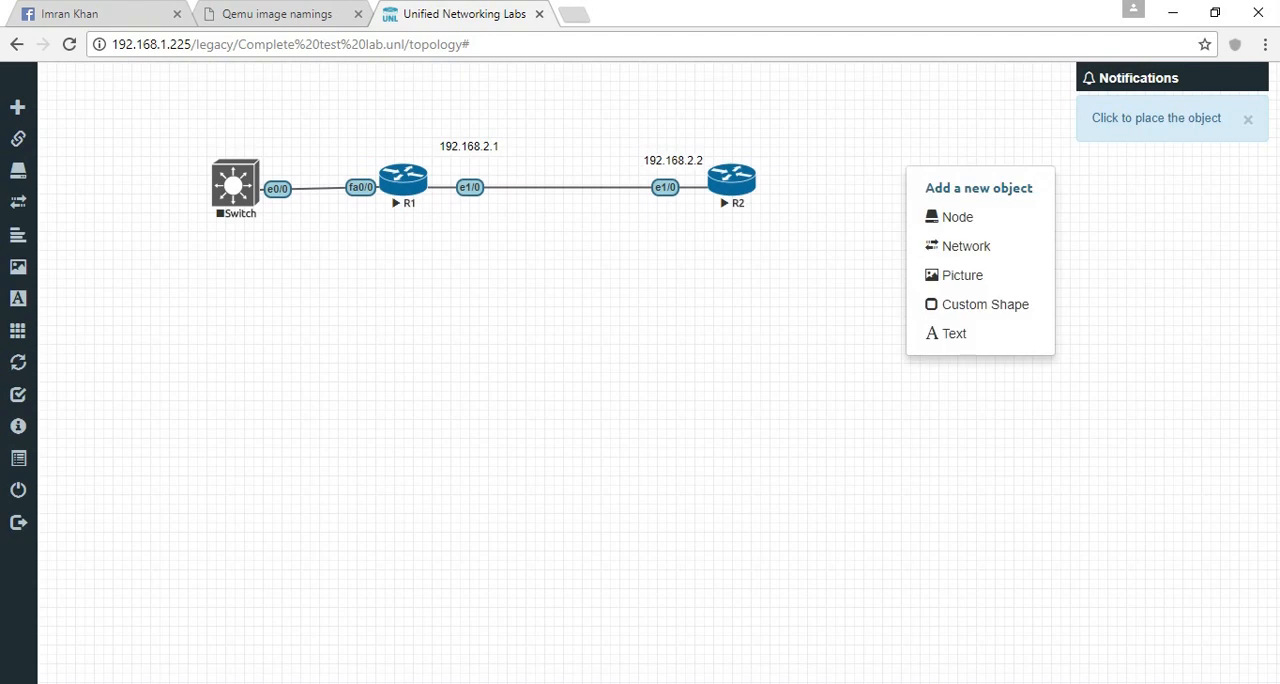
pyautogui.click(930, 247)
pyautogui.click(925, 176)
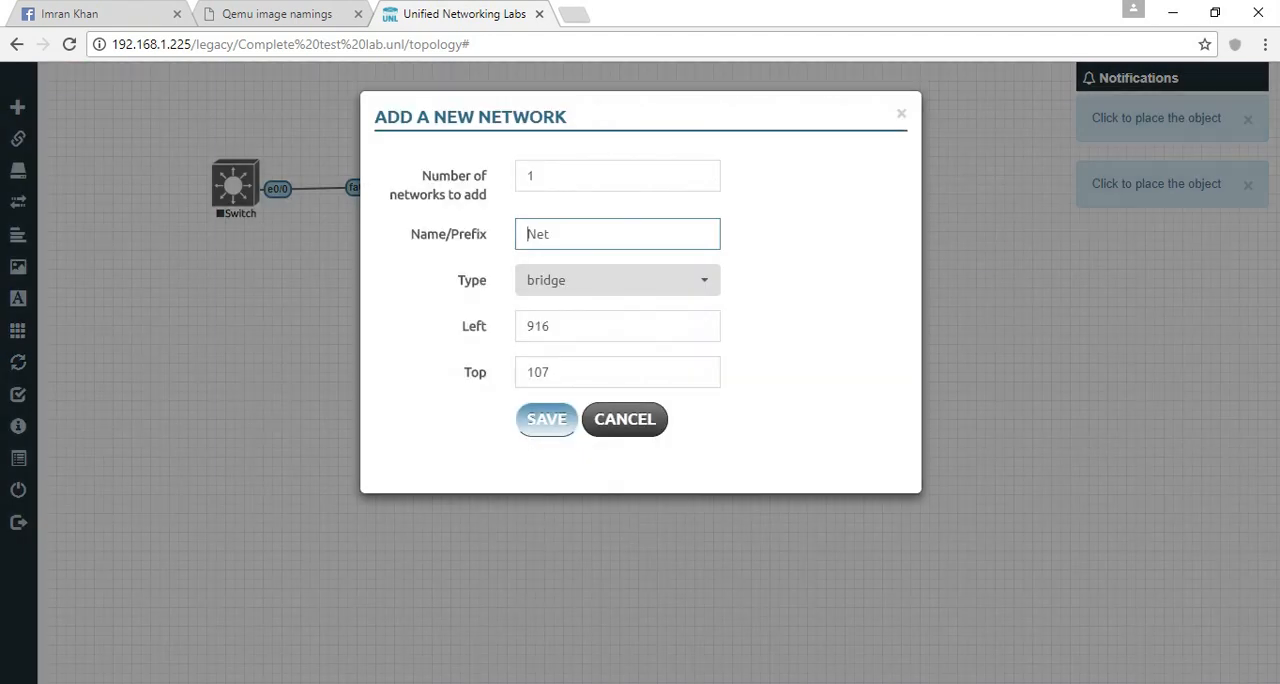
pyautogui.click(554, 281)
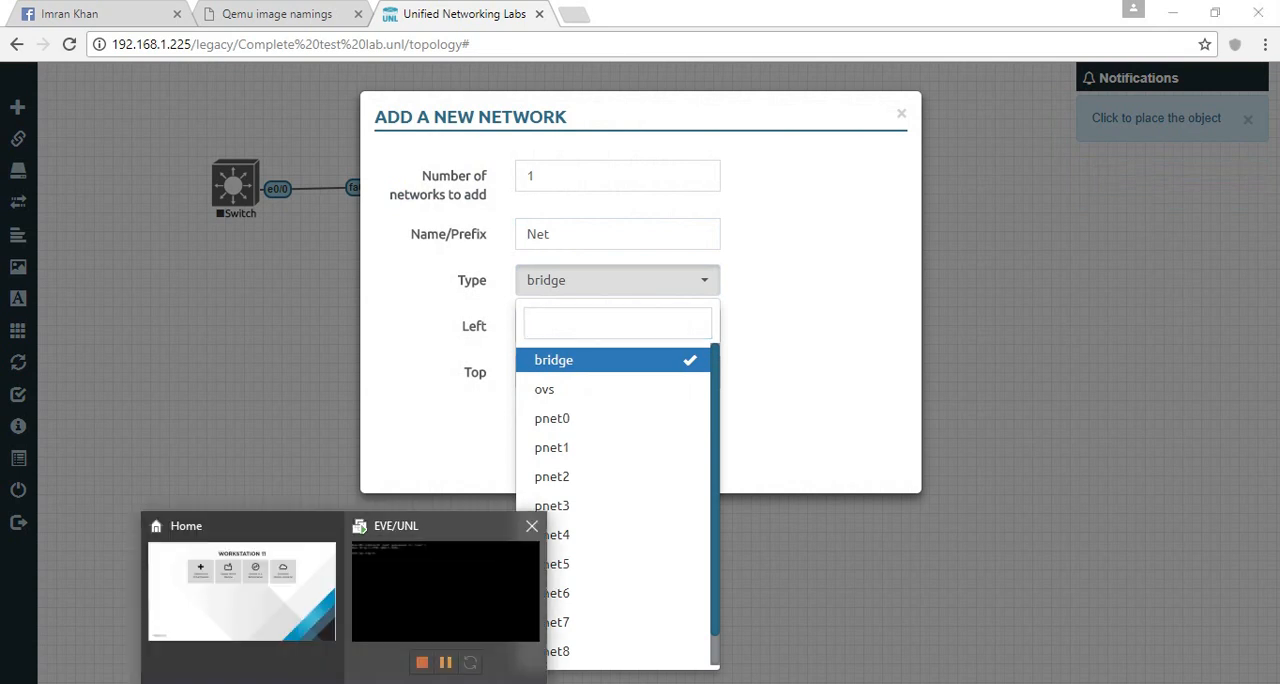
# - Switch to VMware Workstation and compare the connection types of EVE/UNL's three network adapters in the virtual machine settings
pyautogui.click(443, 598)
pyautogui.rightClick(323, 73)
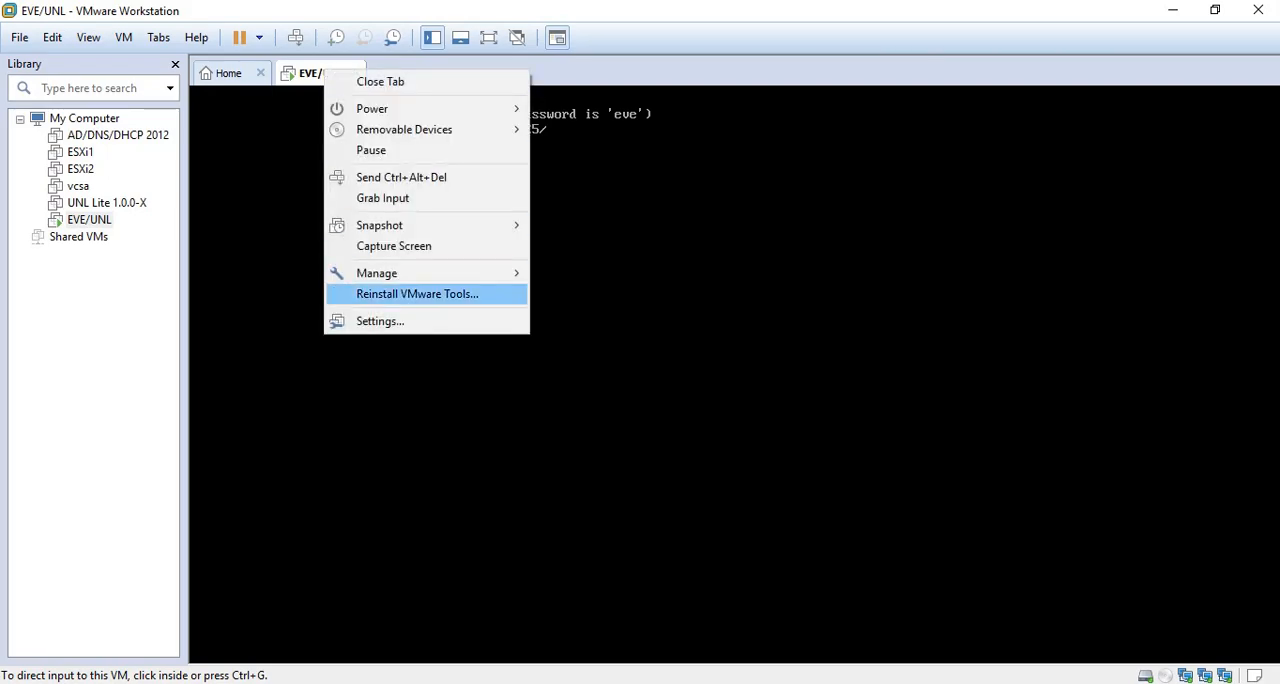
pyautogui.click(372, 320)
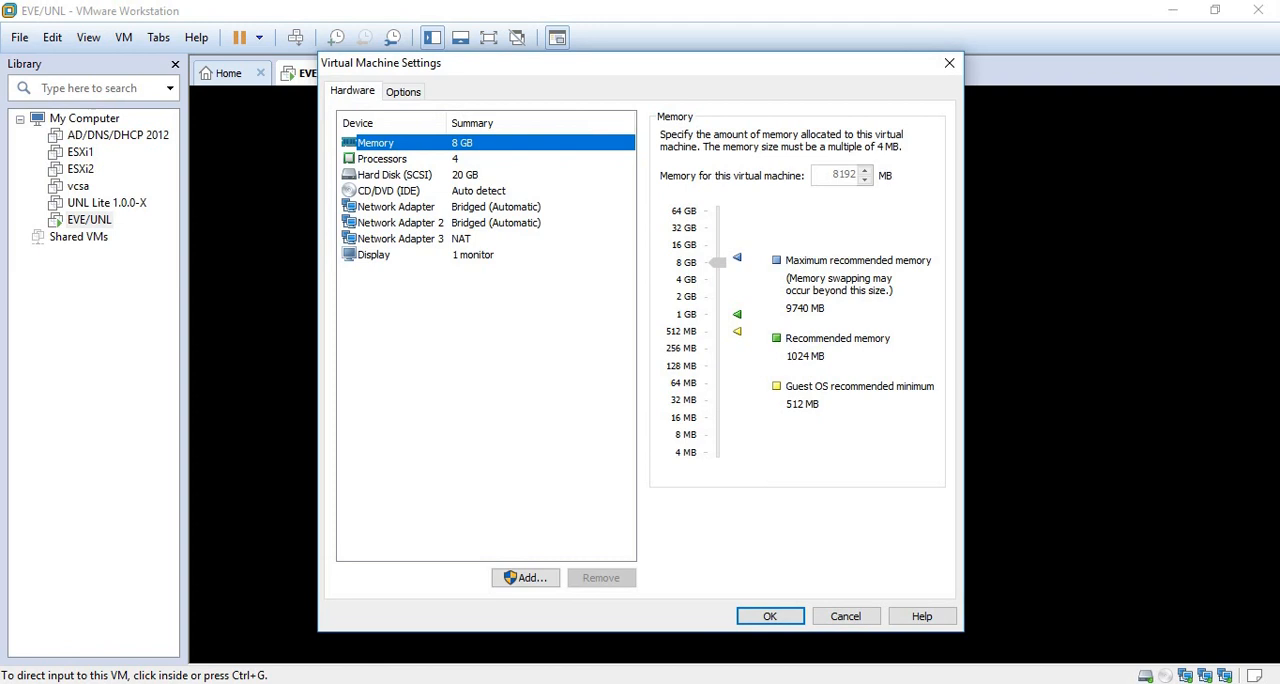
pyautogui.click(396, 206)
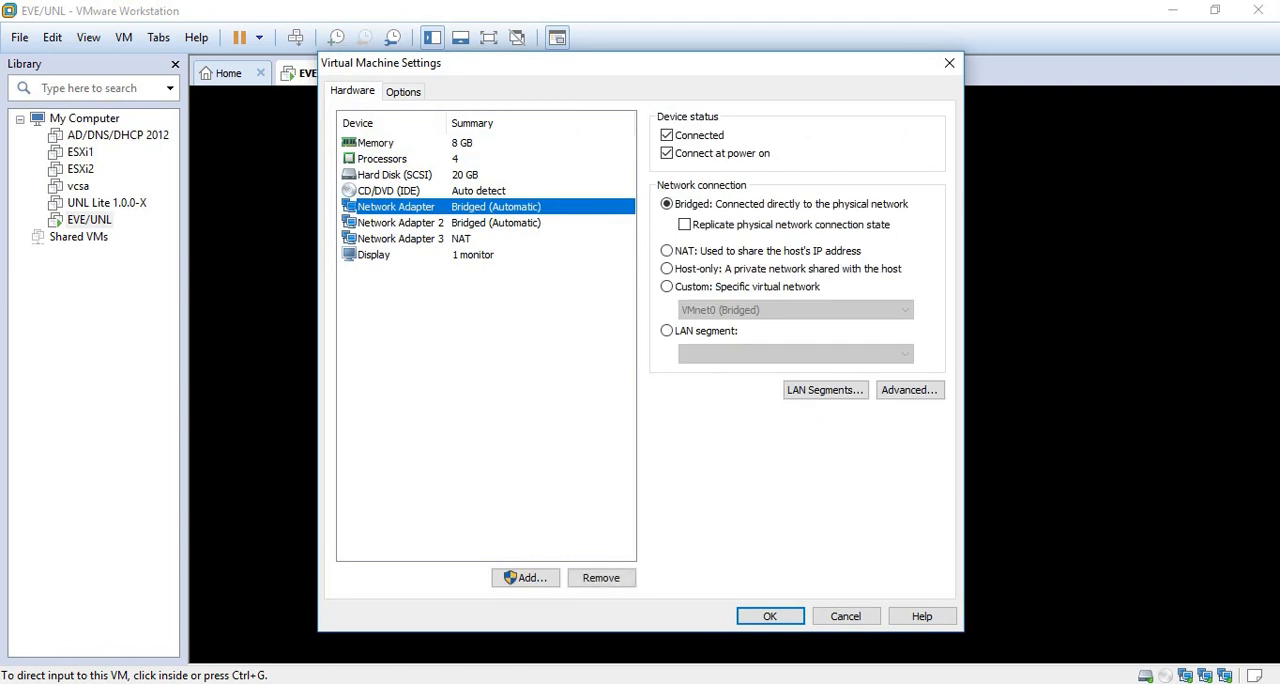
pyautogui.click(400, 223)
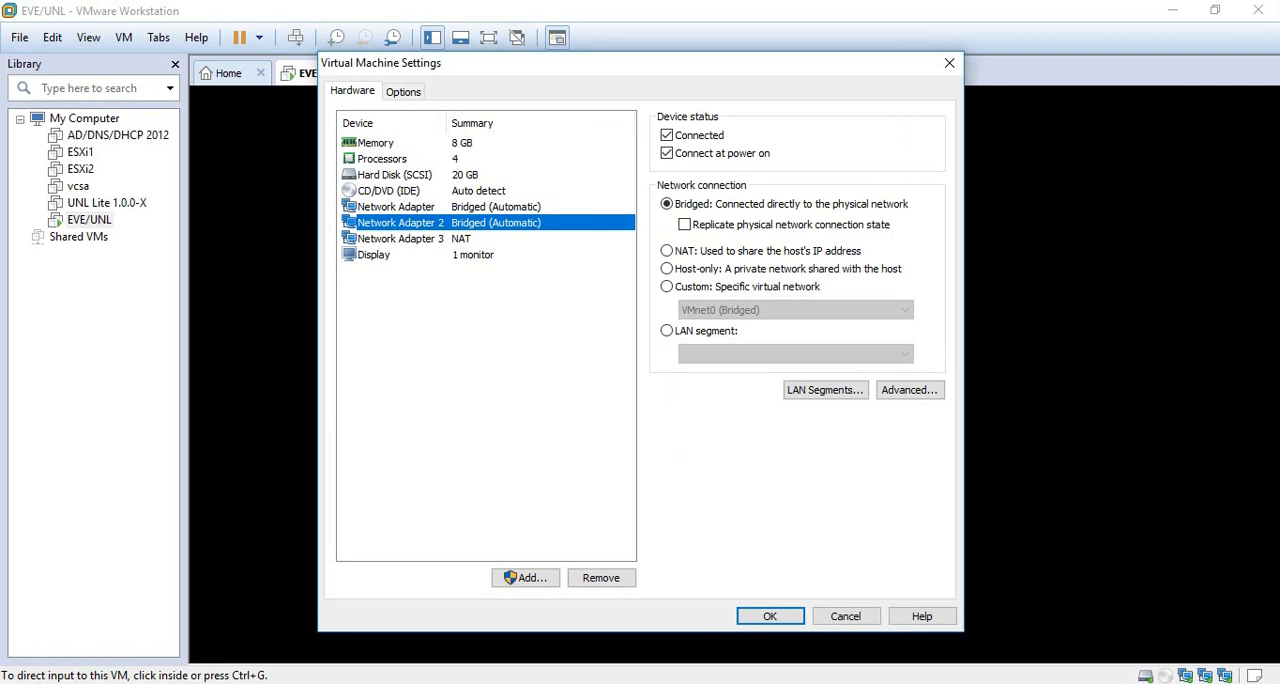
pyautogui.click(400, 239)
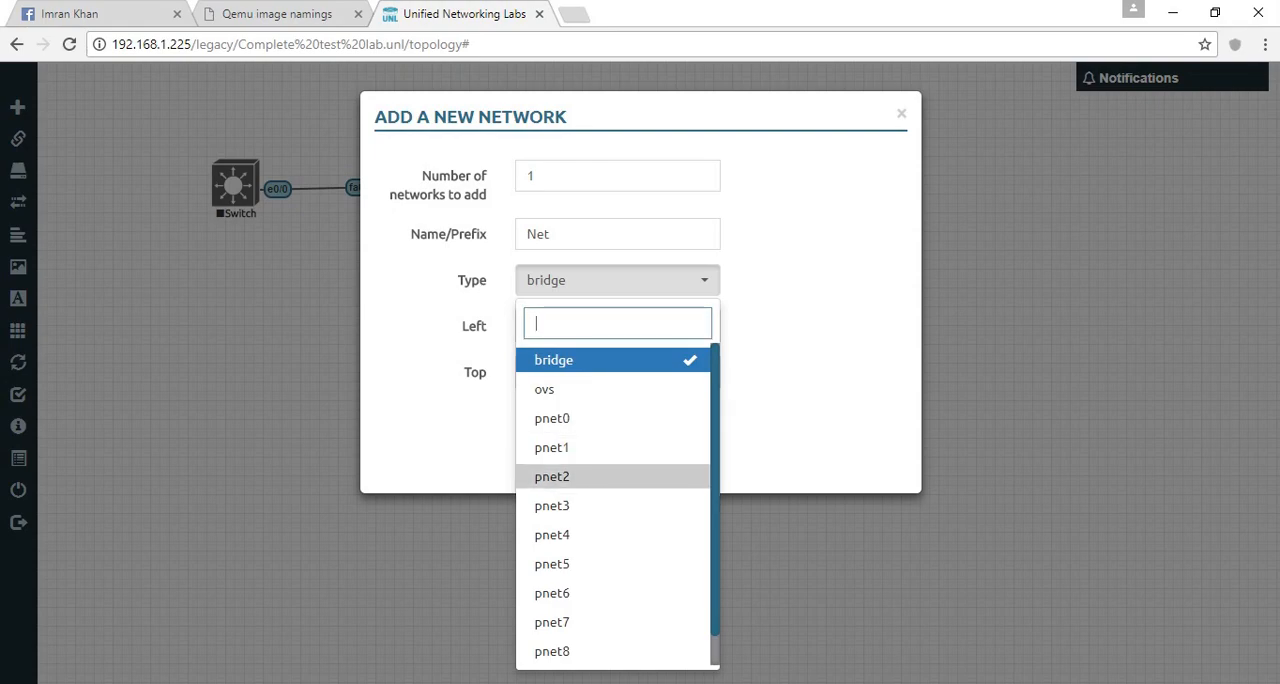
# - Set the new network's type to pnet2, name it Internet, and save it to the lab
pyautogui.click(556, 476)
pyautogui.hotkey('shift', 'Tab')
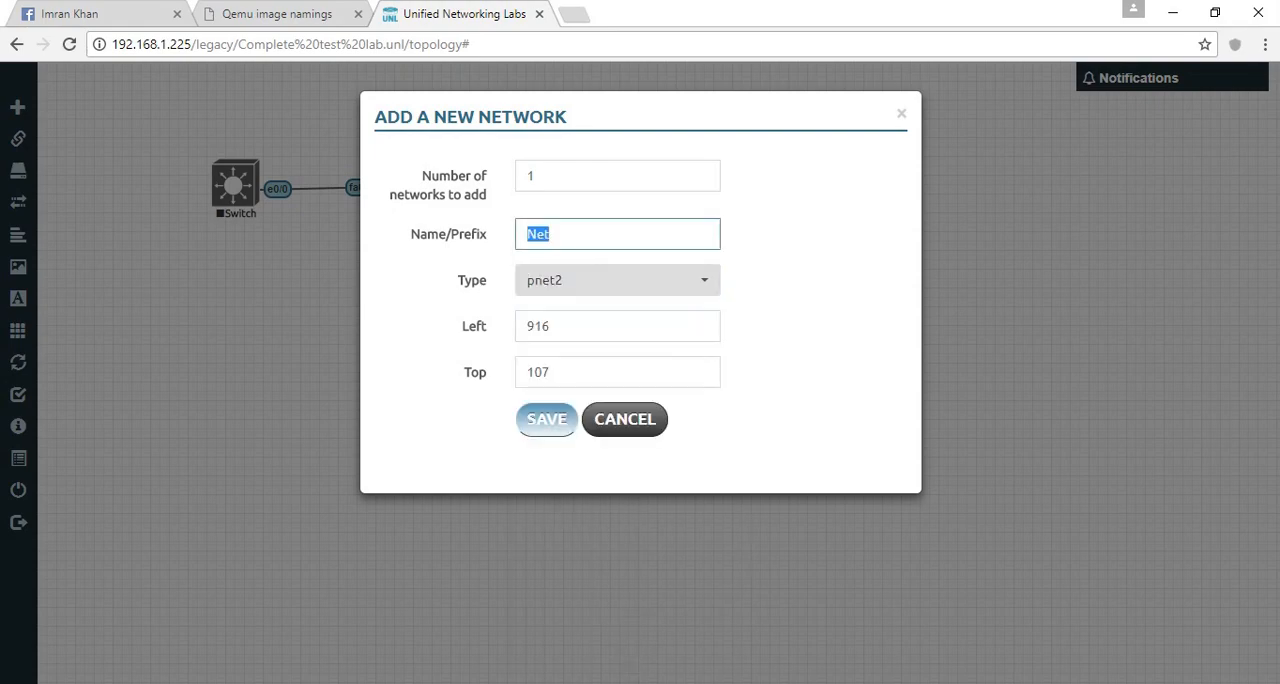
pyautogui.write('Internet')
pyautogui.press('Return')
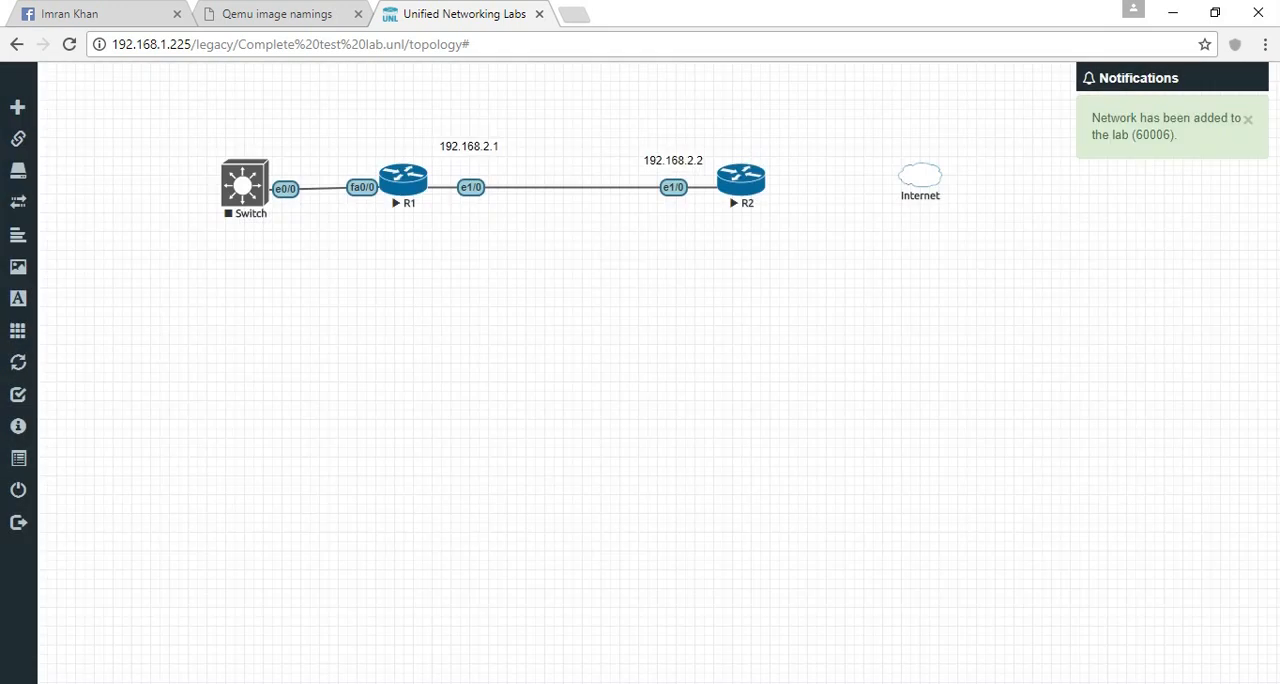
# - Connect R2's fa0/0 interface to the Internet network
pyautogui.click(17, 138)
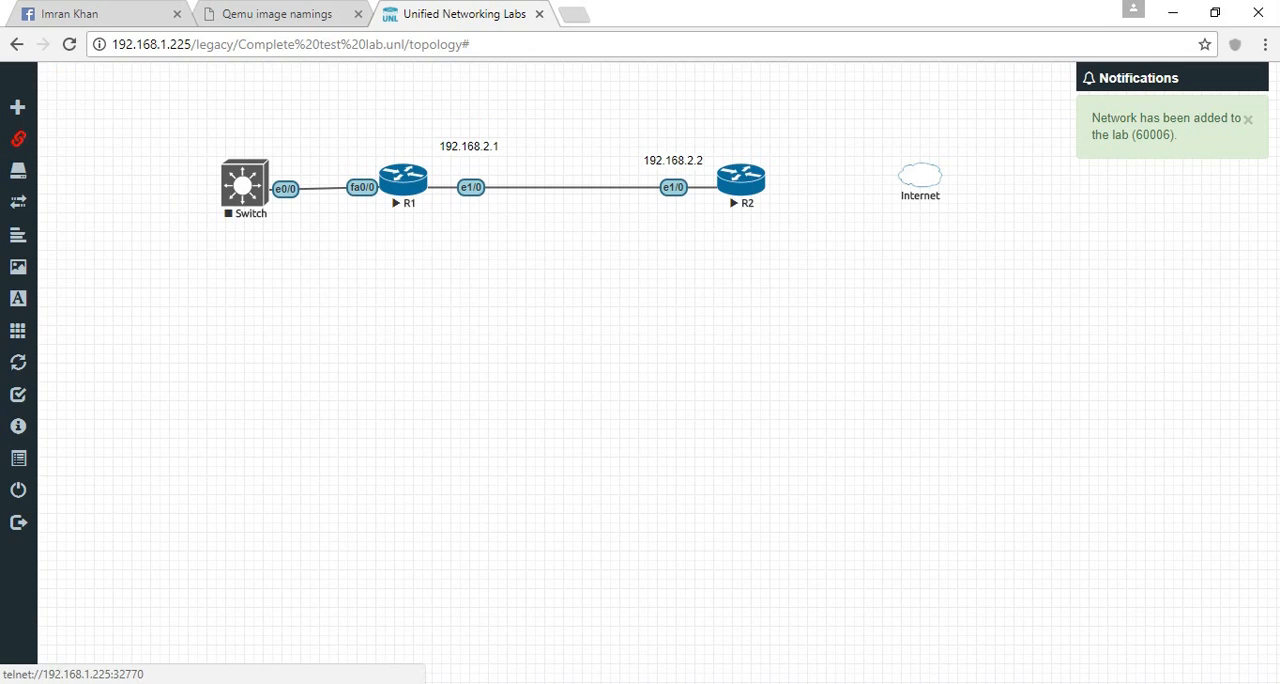
pyautogui.click(740, 180)
pyautogui.moveTo(825, 239); pyautogui.dragTo(946, 171)
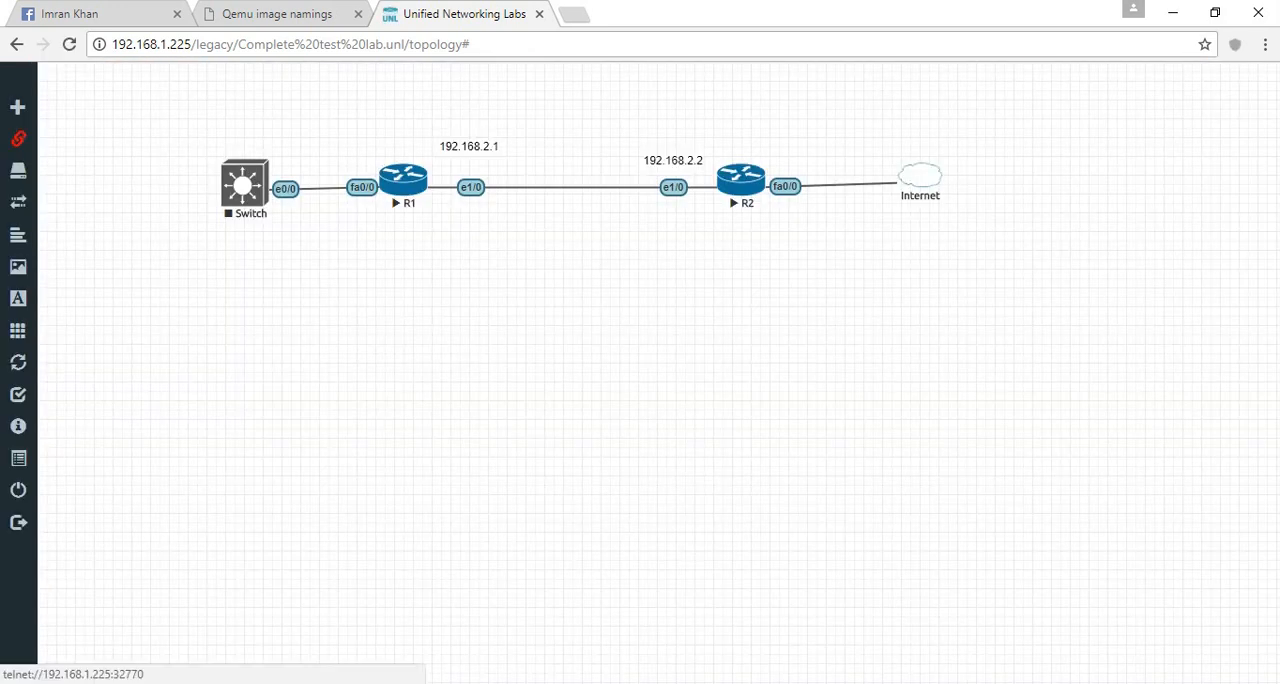
# - Restart router R2 by stopping it and starting it again
pyautogui.rightClick(741, 183)
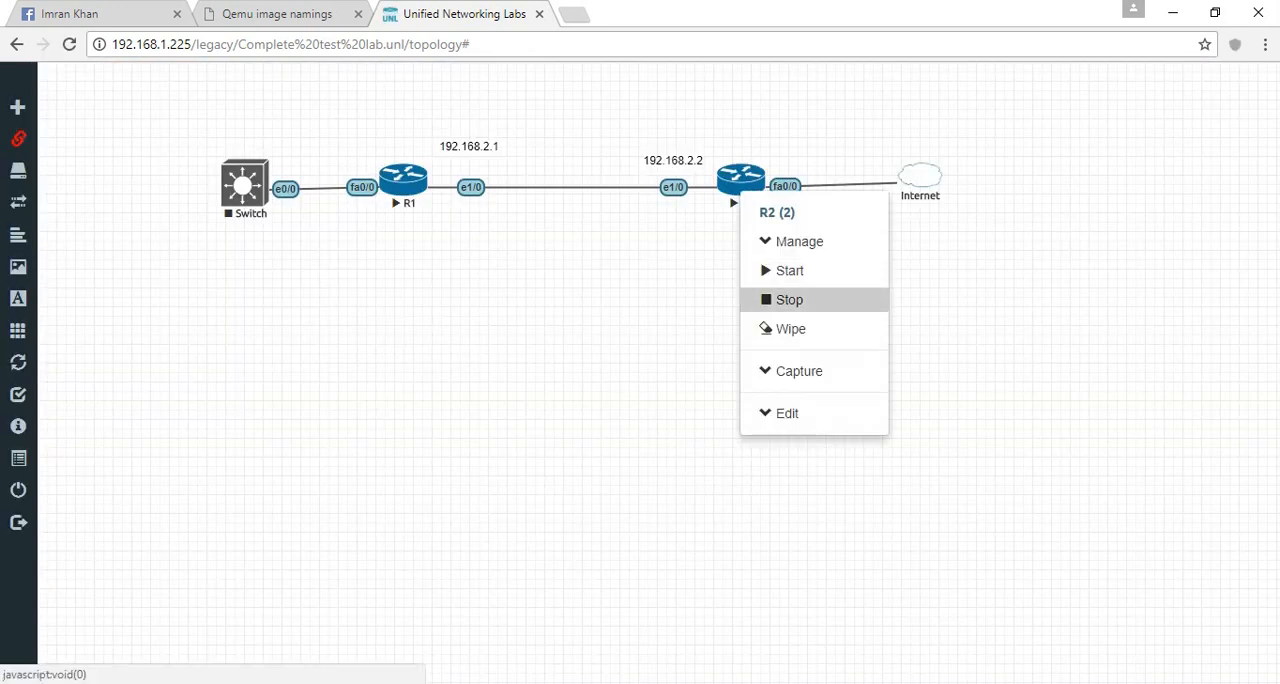
pyautogui.click(790, 299)
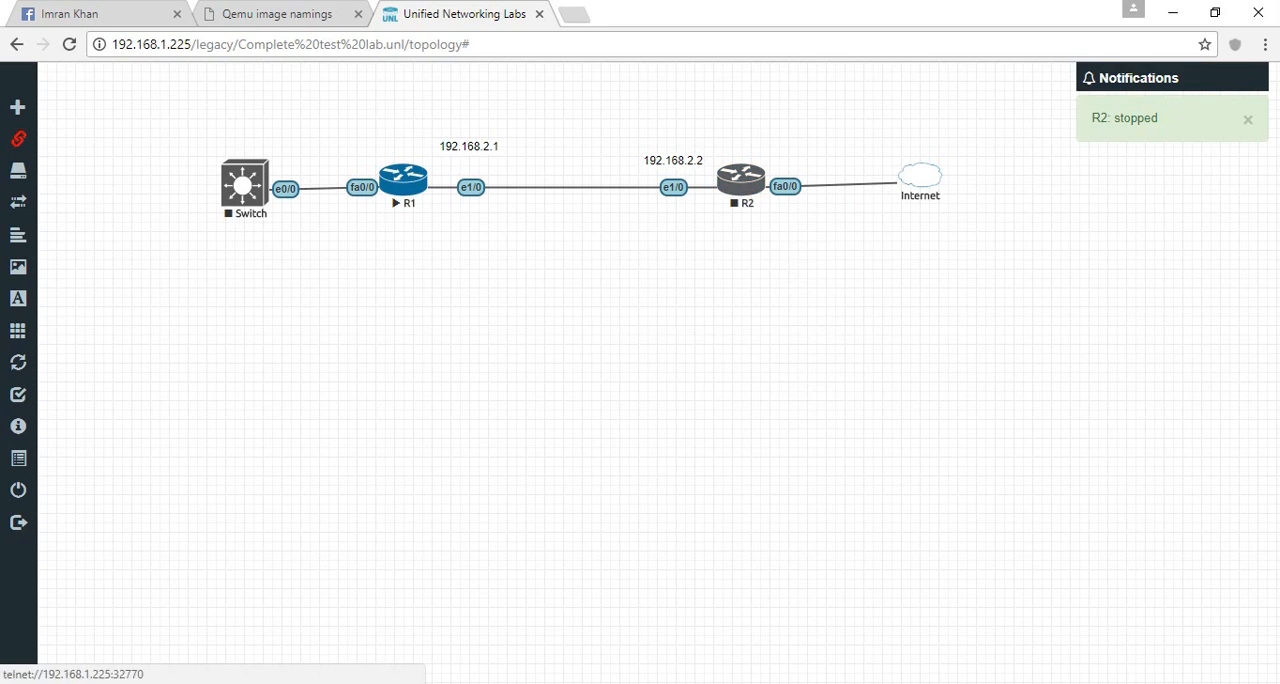
pyautogui.rightClick(745, 185)
pyautogui.click(797, 264)
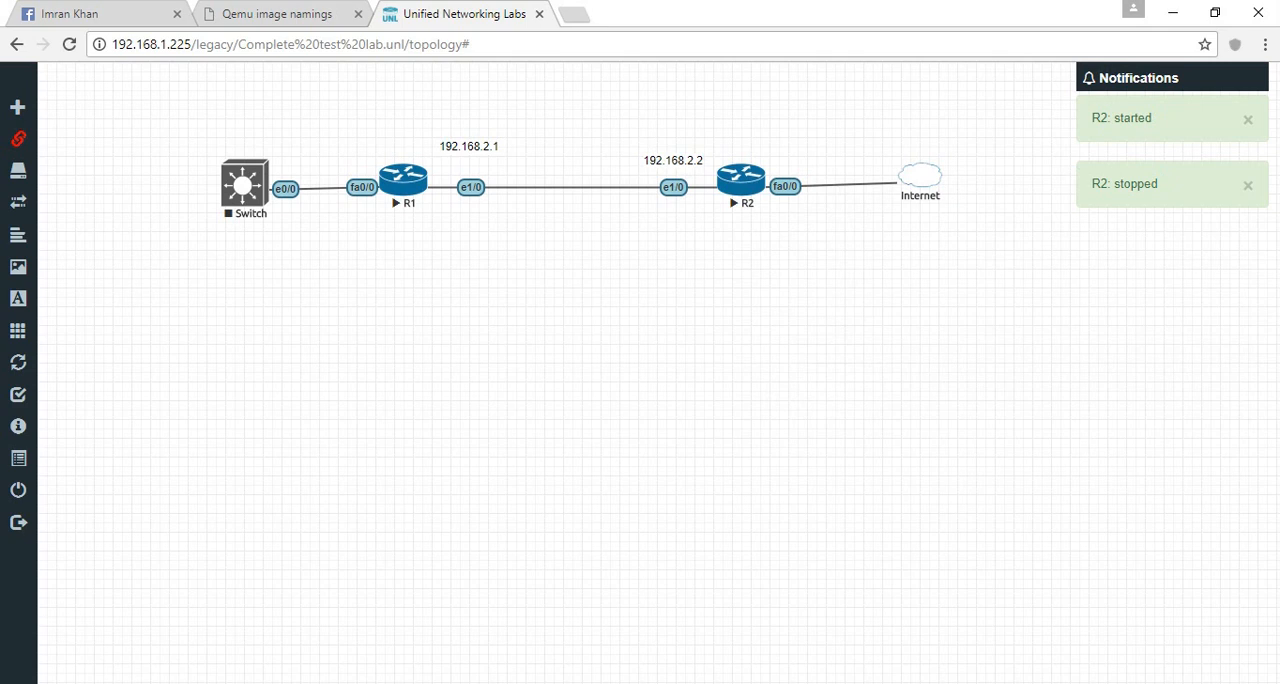
# - Move the Internet network farther from R2 and add a DHCP text label above R2's fa0/0 link
pyautogui.moveTo(920, 177); pyautogui.dragTo(977, 205)
pyautogui.rightClick(902, 159)
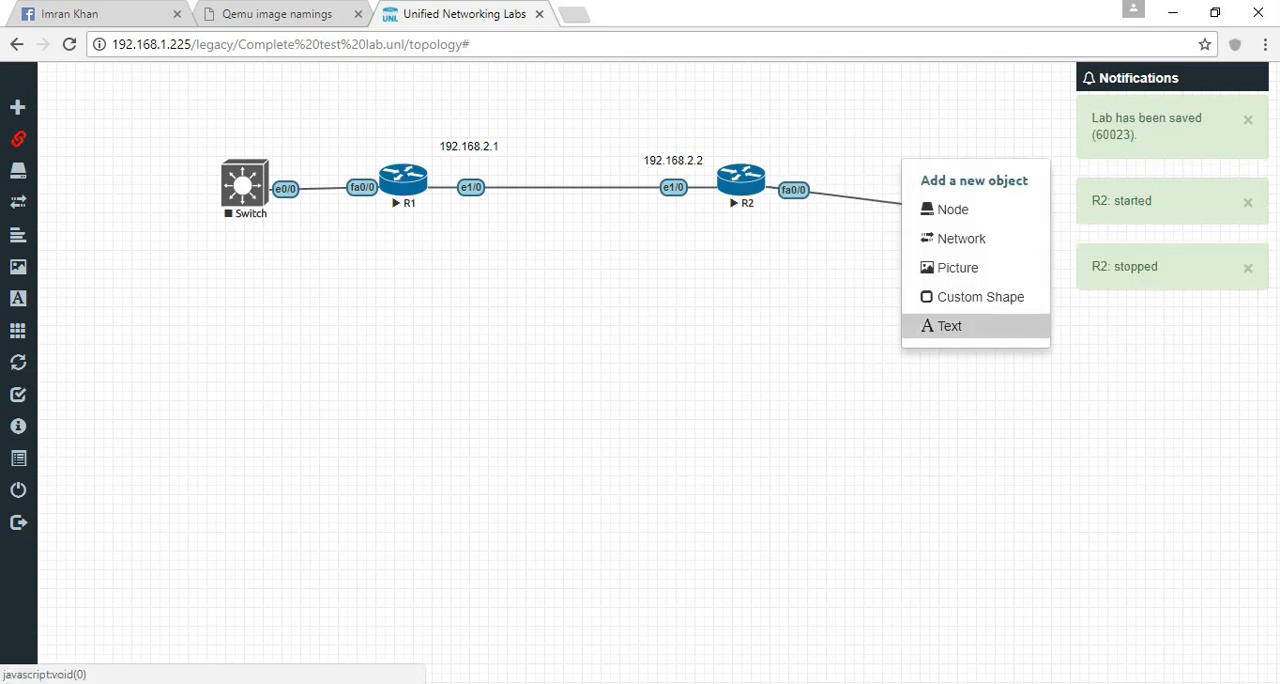
pyautogui.click(945, 326)
pyautogui.click(805, 145)
pyautogui.write('D')
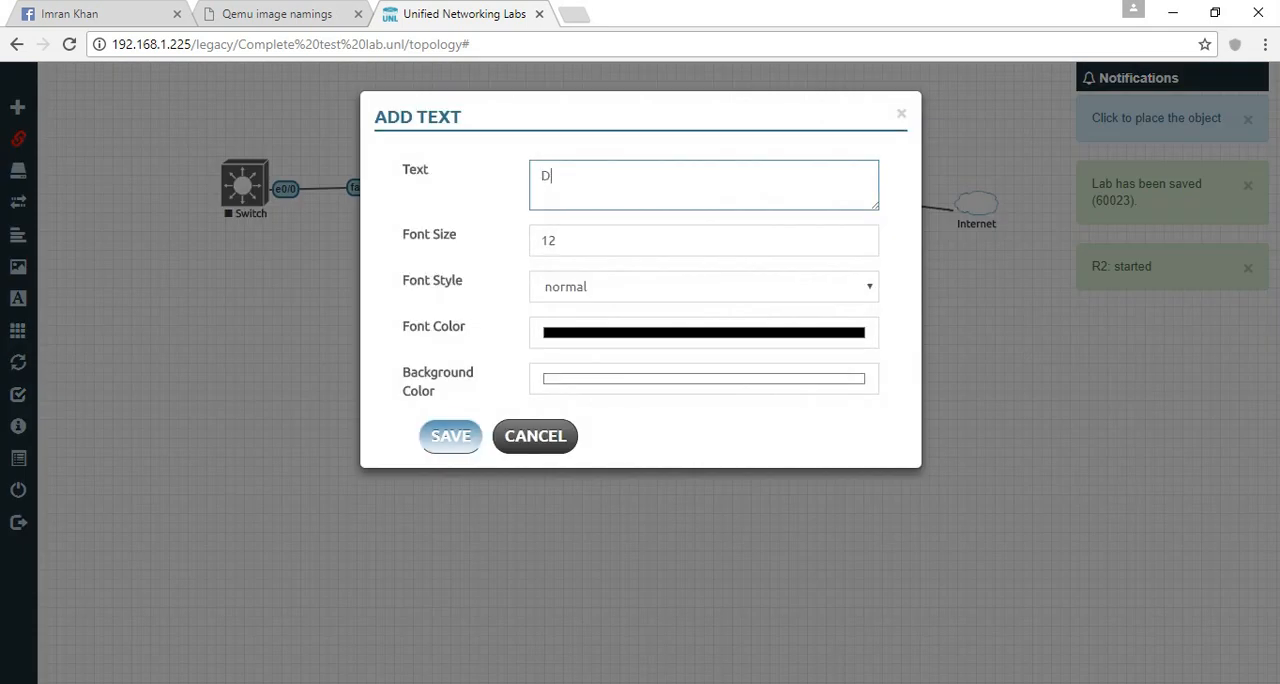
pyautogui.write('HCP')
pyautogui.click(450, 436)
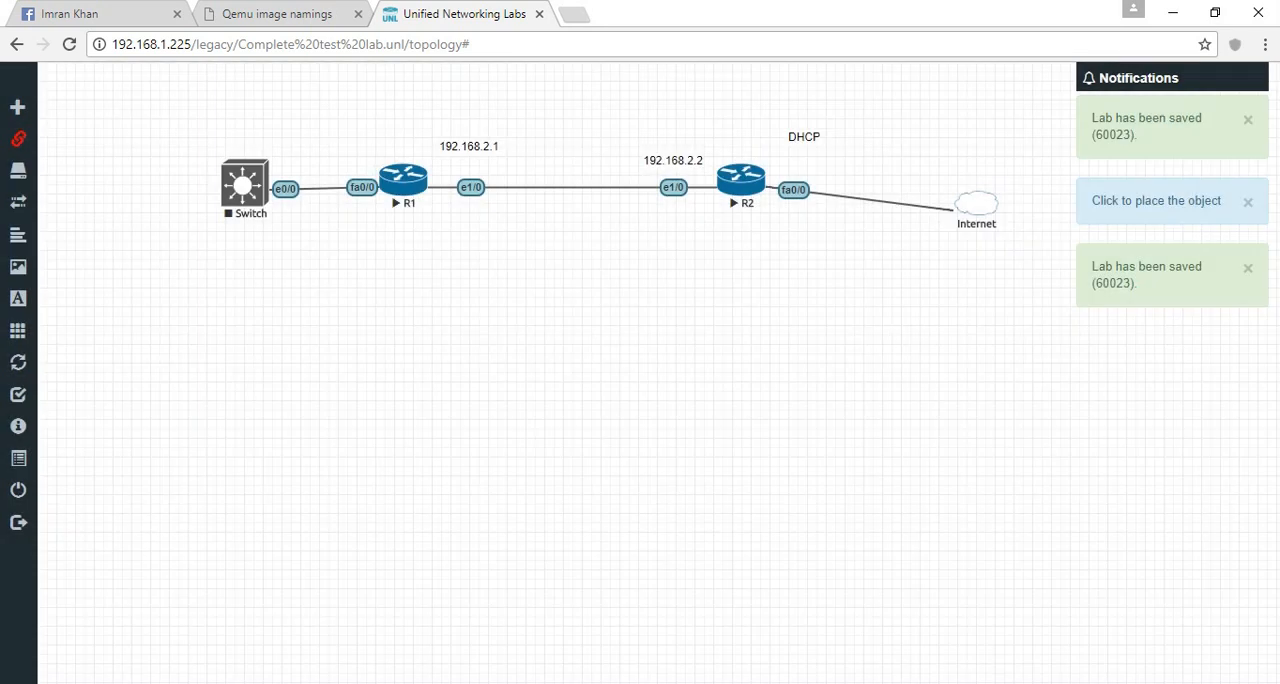
# - Turn off node connection mode and open R2's console at its command prompt
pyautogui.rightClick(751, 191)
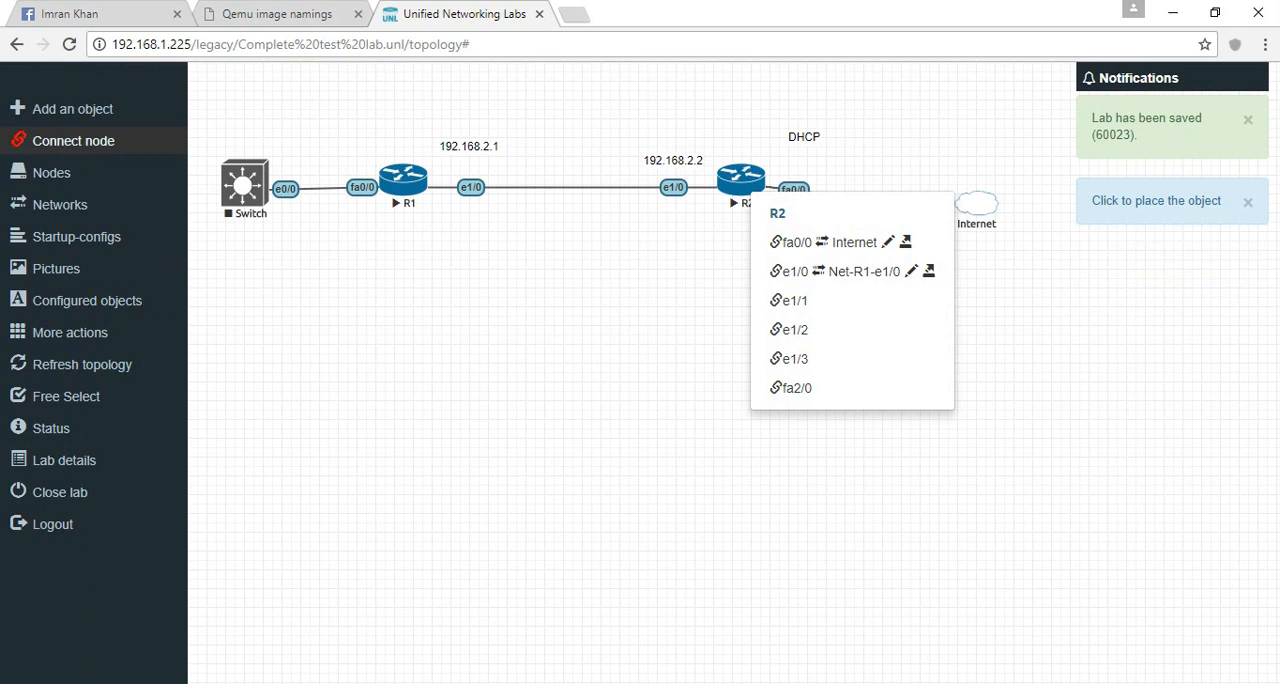
pyautogui.click(55, 141)
pyautogui.click(741, 181)
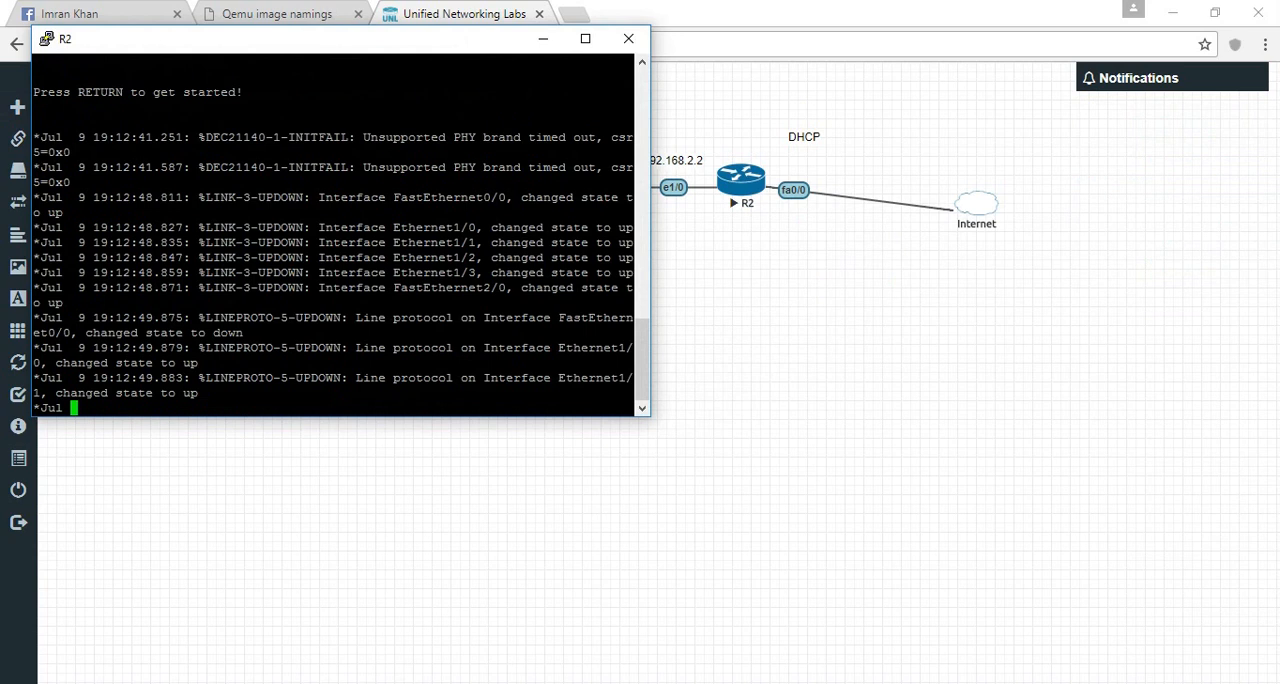
pyautogui.press('Return')
pyautogui.press('Return')
pyautogui.press('Return')
pyautogui.press('Return')
pyautogui.press('Return')
pyautogui.press('Return')
pyautogui.press('Return')
pyautogui.press('Return')
pyautogui.press('Return')
pyautogui.press('Return')
pyautogui.press('Return')
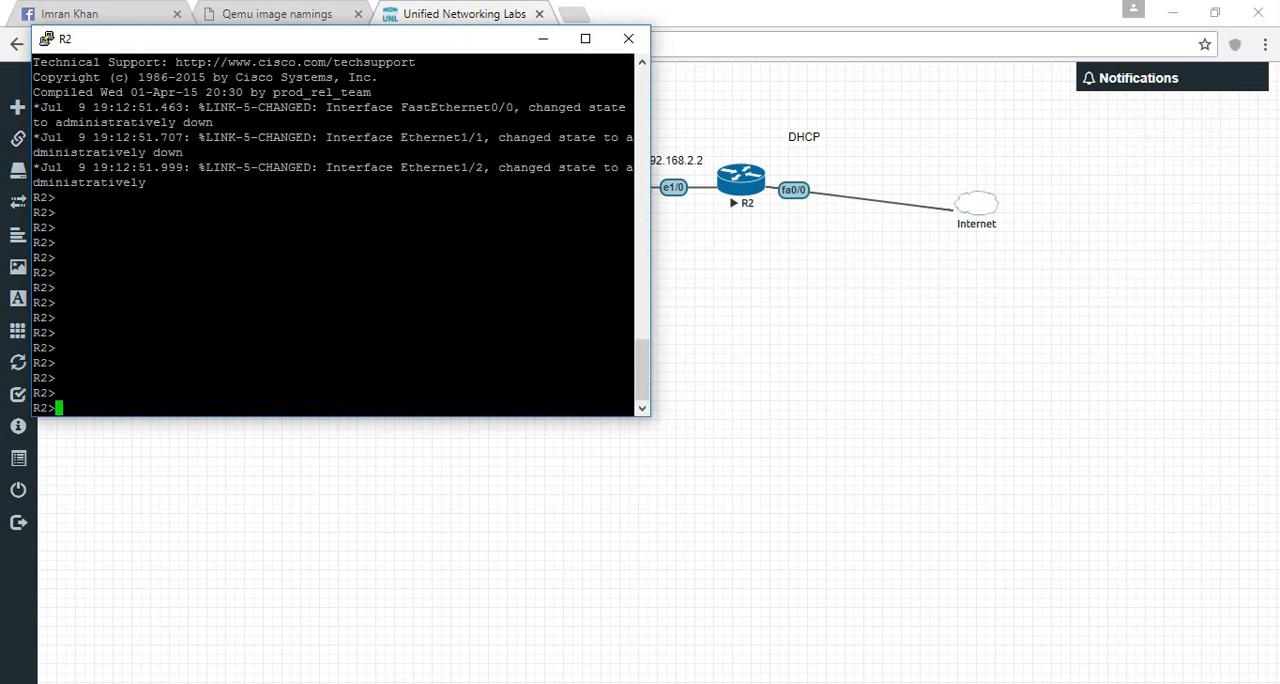
# - Enter privileged mode on R2 and go into the configuration of interface fa 0/0
pyautogui.write('en')
pyautogui.press('Tab')
pyautogui.press('Return')
pyautogui.write('conf t')
pyautogui.press('Return')
pyautogui.press('Return')
pyautogui.press('Return')
pyautogui.press('Return')
pyautogui.press('Return')
pyautogui.press('Return')
pyautogui.press('Return')
pyautogui.press('Return')
pyautogui.press('Return')
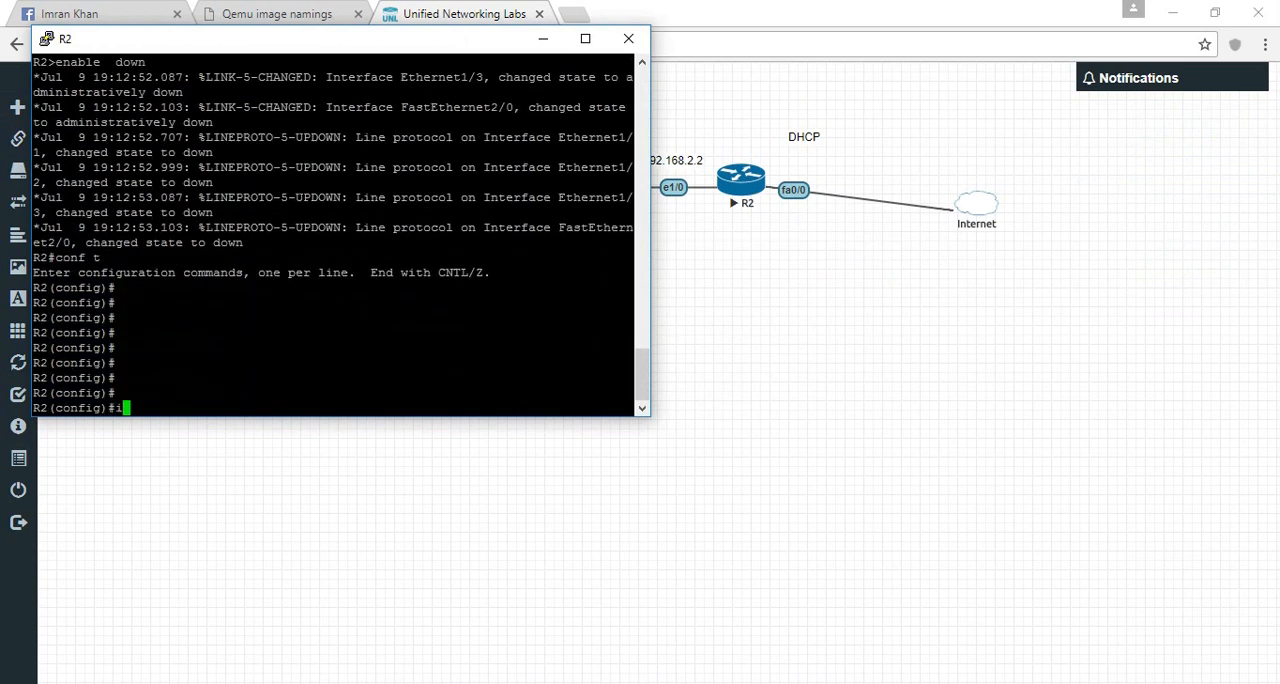
pyautogui.write('int fa 00')
pyautogui.press('Return')
pyautogui.write('int fa 0/0-')
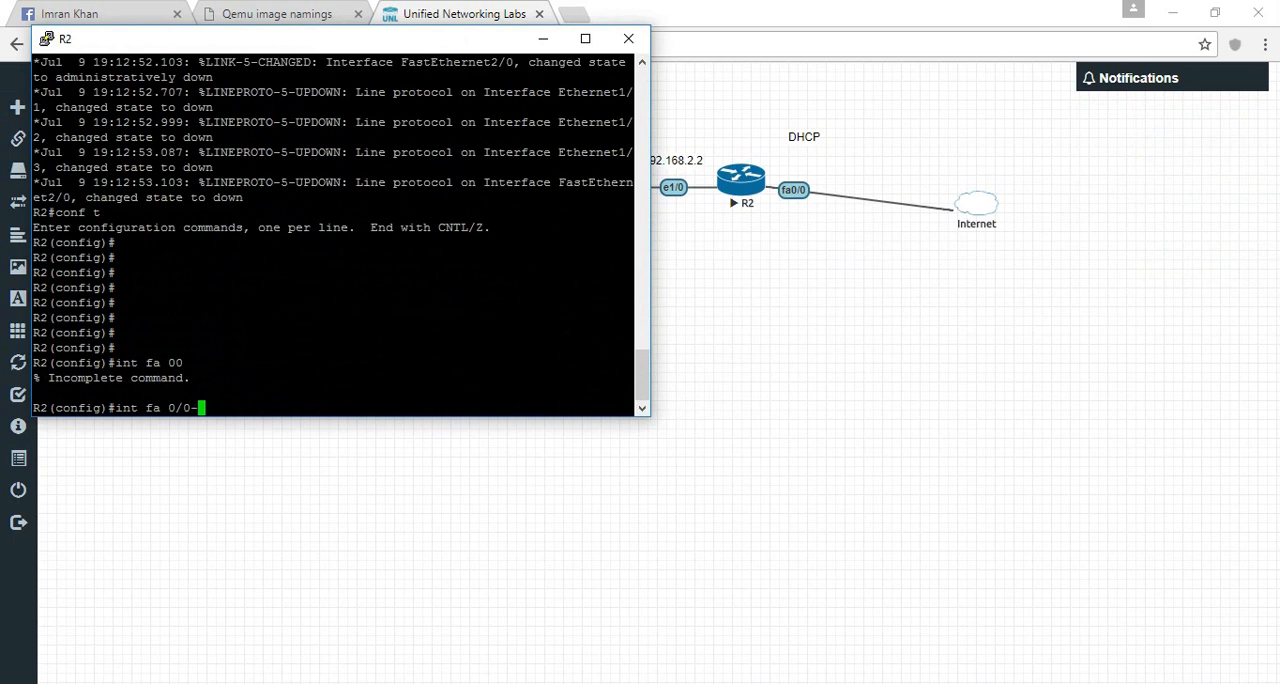
pyautogui.press('Return')
pyautogui.write('int fa 0/0')
pyautogui.press('Return')
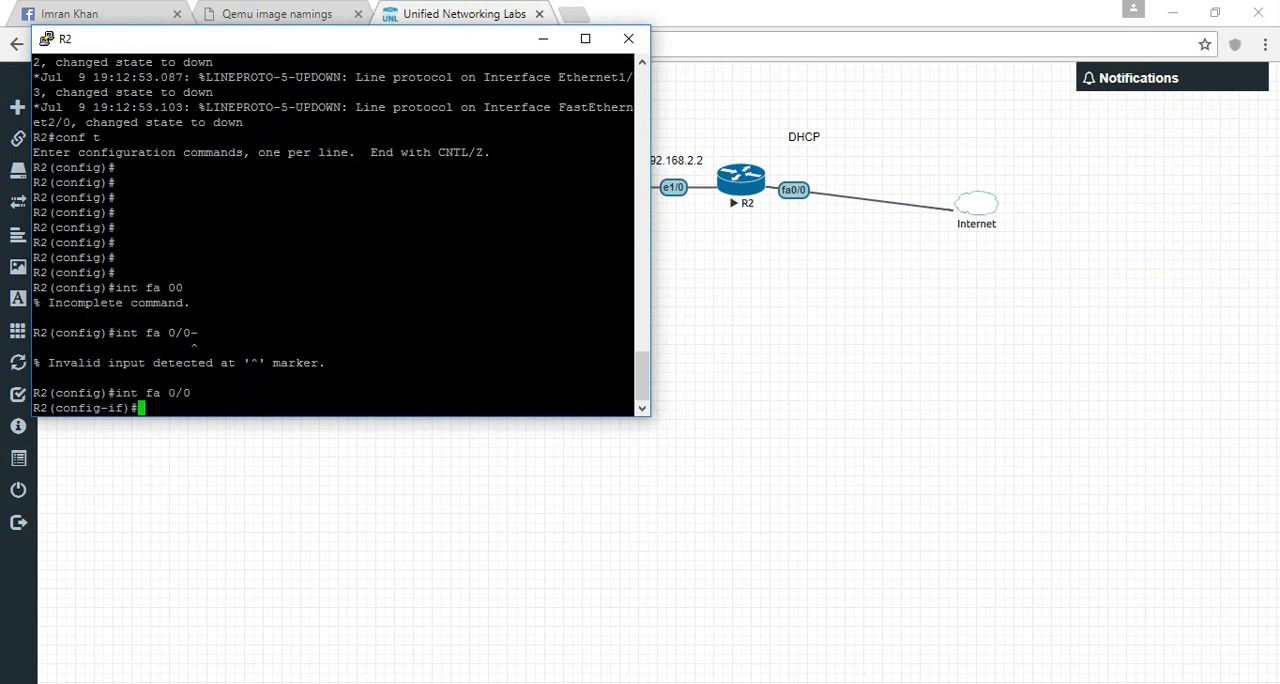
# - Set interface fa 0/0 to obtain its IP address by DHCP and enable it, ending configuration mode
pyautogui.write('ip add')
pyautogui.press('Tab')
pyautogui.write('dh')
pyautogui.press('Tab')
pyautogui.press('Return')
pyautogui.write('no sh')
pyautogui.press('Tab')
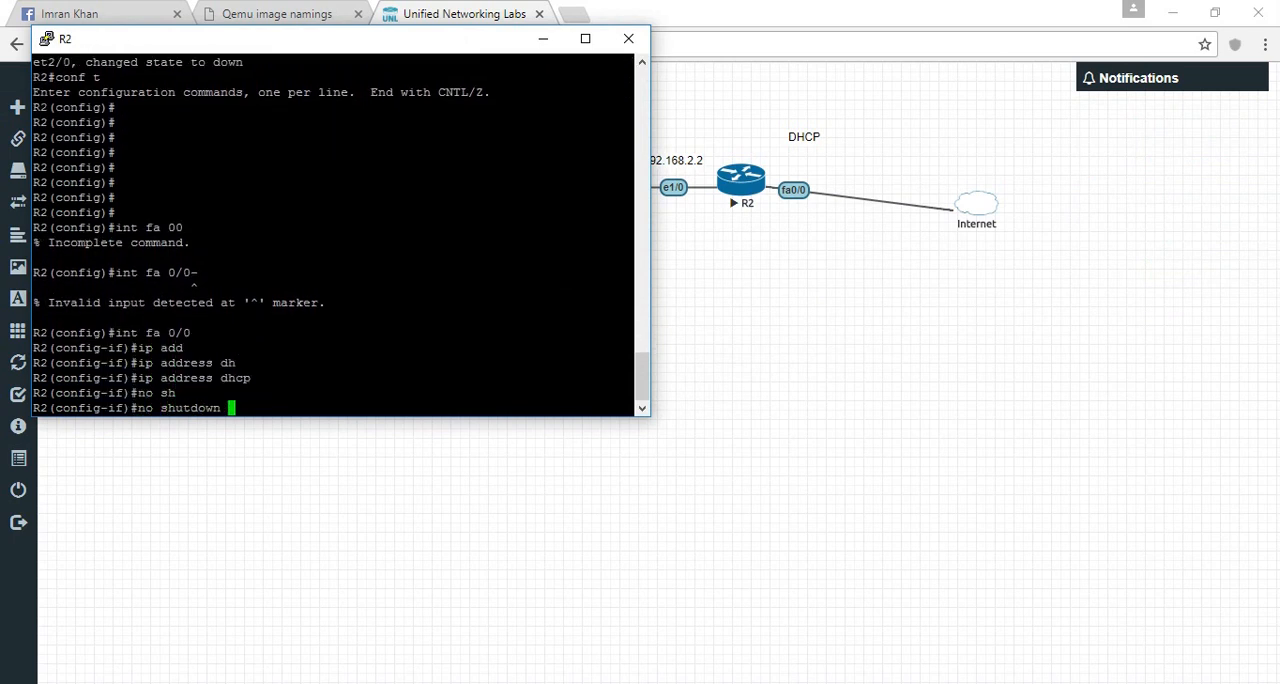
pyautogui.press('Return')
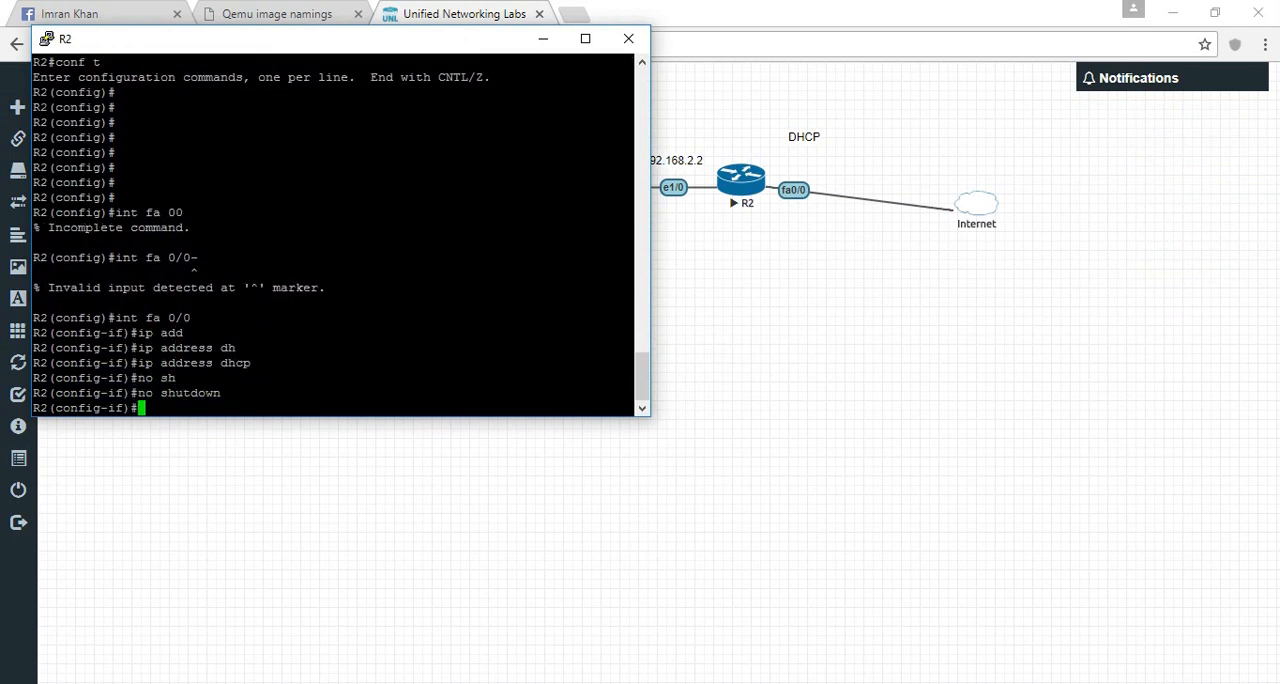
pyautogui.write('end')
pyautogui.press('Return')
pyautogui.press('Return')
pyautogui.press('Return')
pyautogui.press('Return')
pyautogui.press('Return')
pyautogui.press('Return')
pyautogui.press('Return')
pyautogui.press('Return')
pyautogui.press('Return')
pyautogui.press('Return')
pyautogui.press('Return')
pyautogui.press('Return')
pyautogui.press('Return')
pyautogui.press('Return')
pyautogui.press('Return')
pyautogui.press('Return')
pyautogui.press('Return')
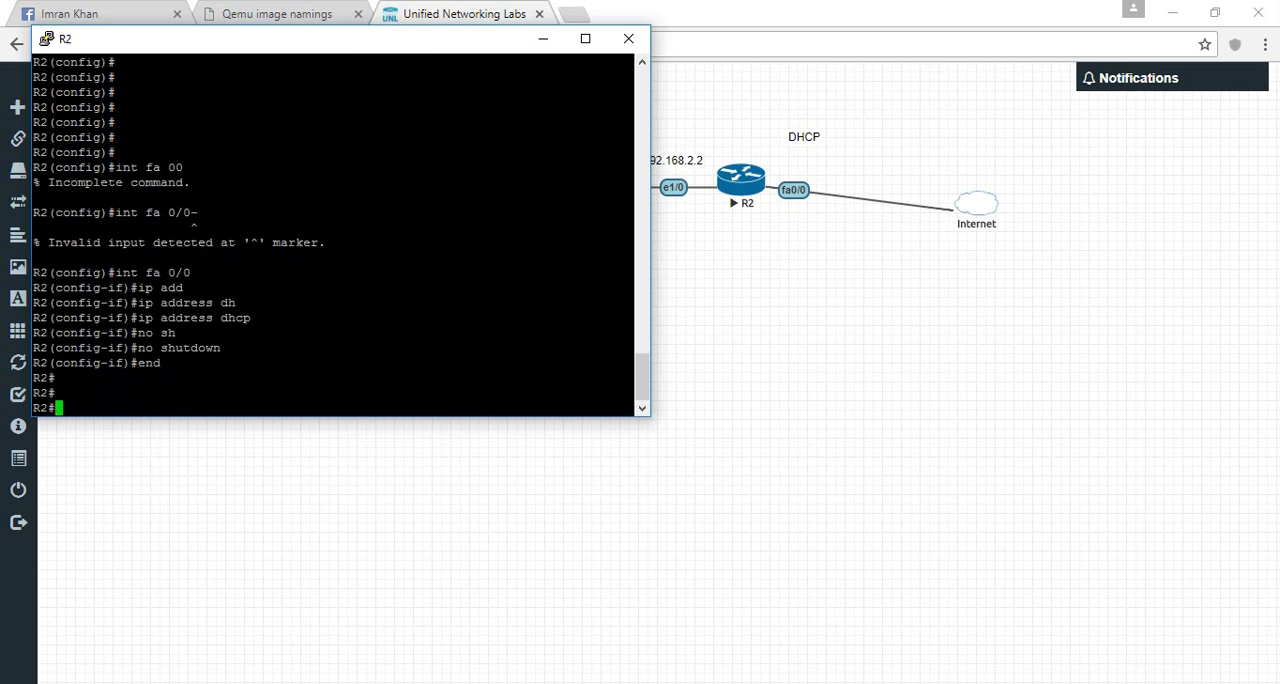
pyautogui.press('Return')
pyautogui.press('Return')
pyautogui.press('Return')
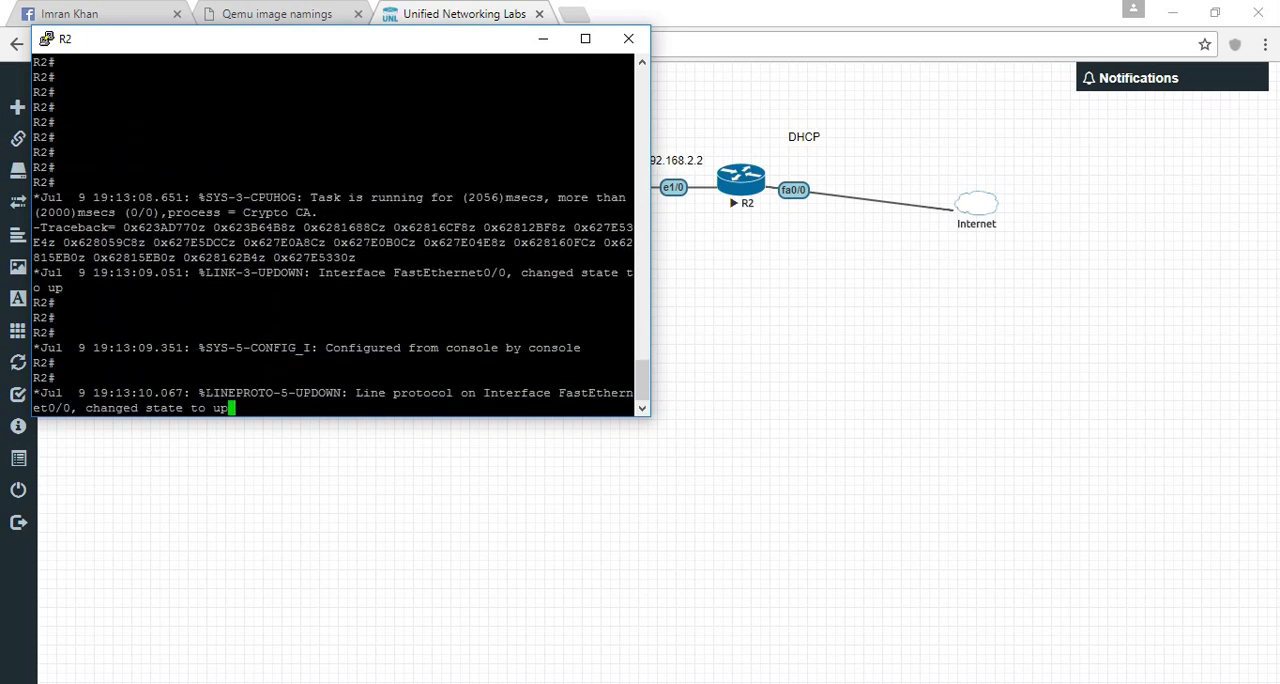
pyautogui.press('Return')
# - Show the brief IP interface summary on R2
pyautogui.write('show ip int')
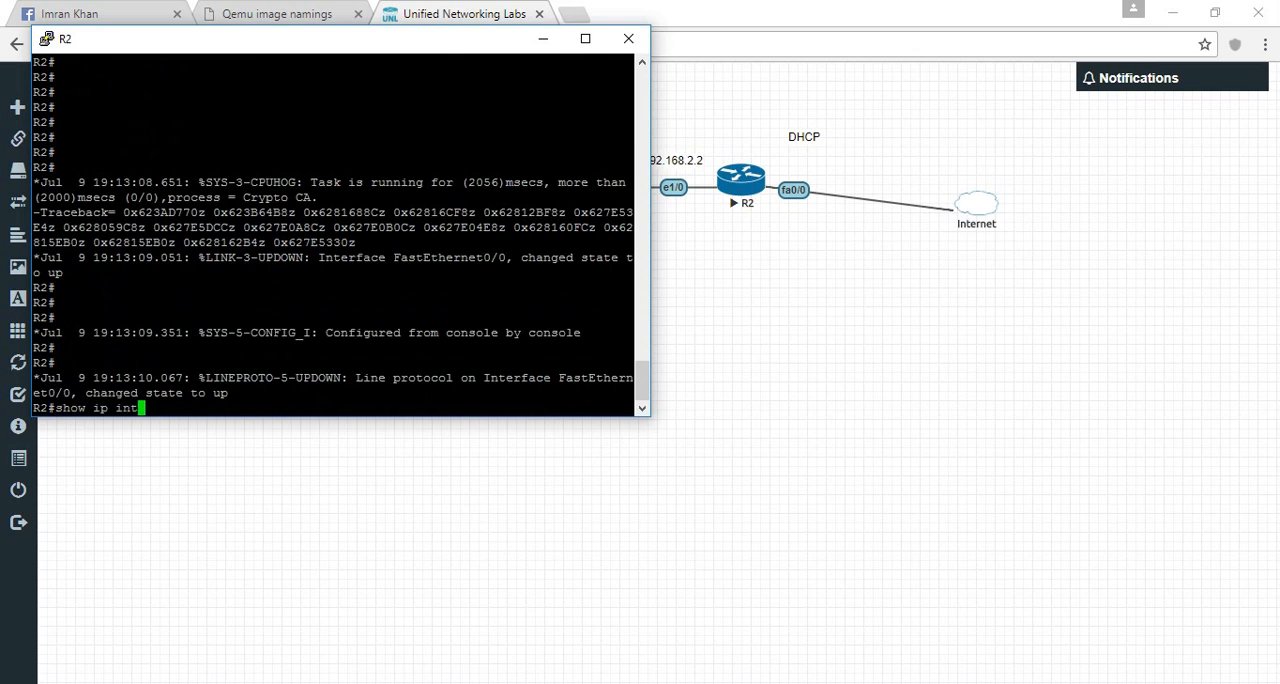
pyautogui.press('Tab')
pyautogui.write('bri')
pyautogui.press('Tab')
pyautogui.press('Return')
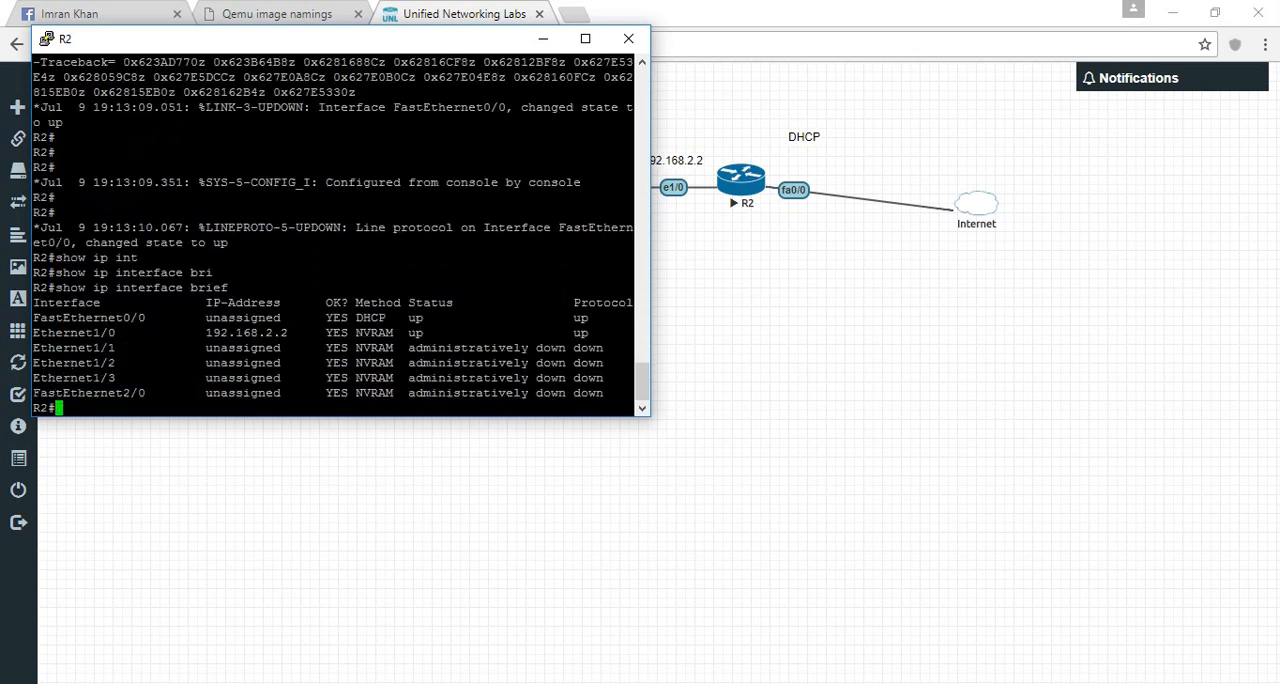
# - Repeat the brief IP interface summary until FastEthernet0/0 has an address, and examine that address's third octet
pyautogui.press('Up')
pyautogui.press('Return')
pyautogui.press('Up')
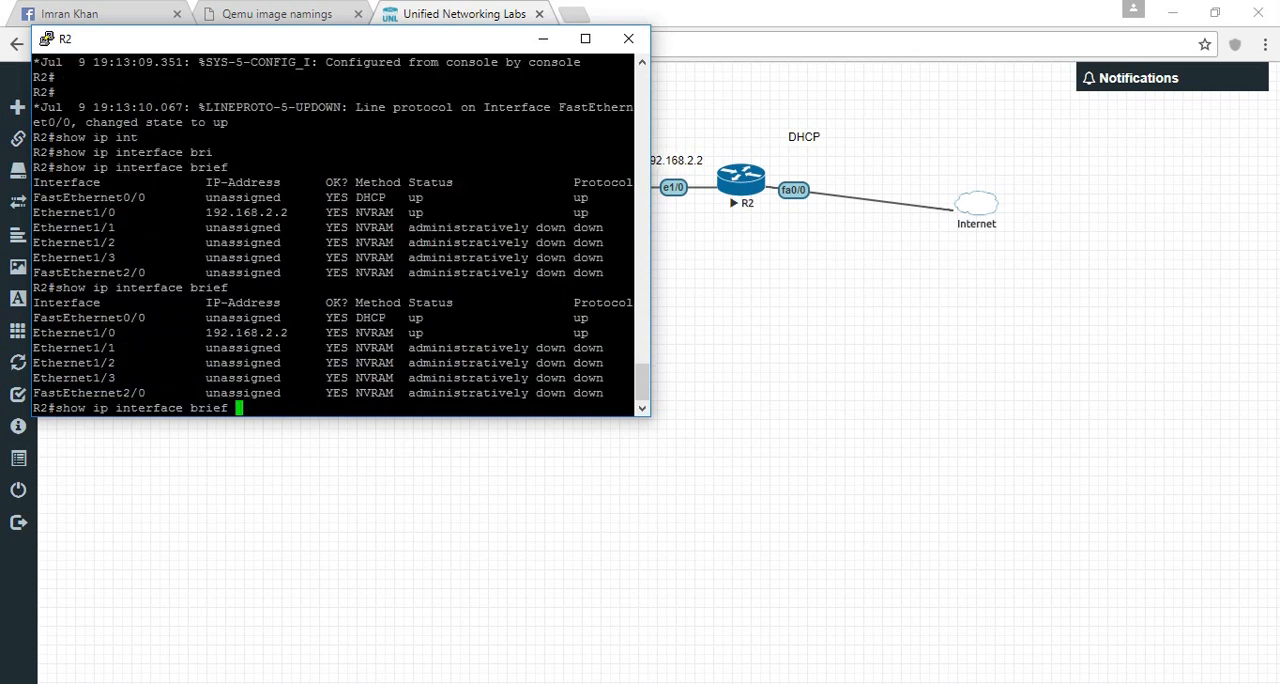
pyautogui.press('Return')
pyautogui.press('Return')
pyautogui.press('Up')
pyautogui.press('Return')
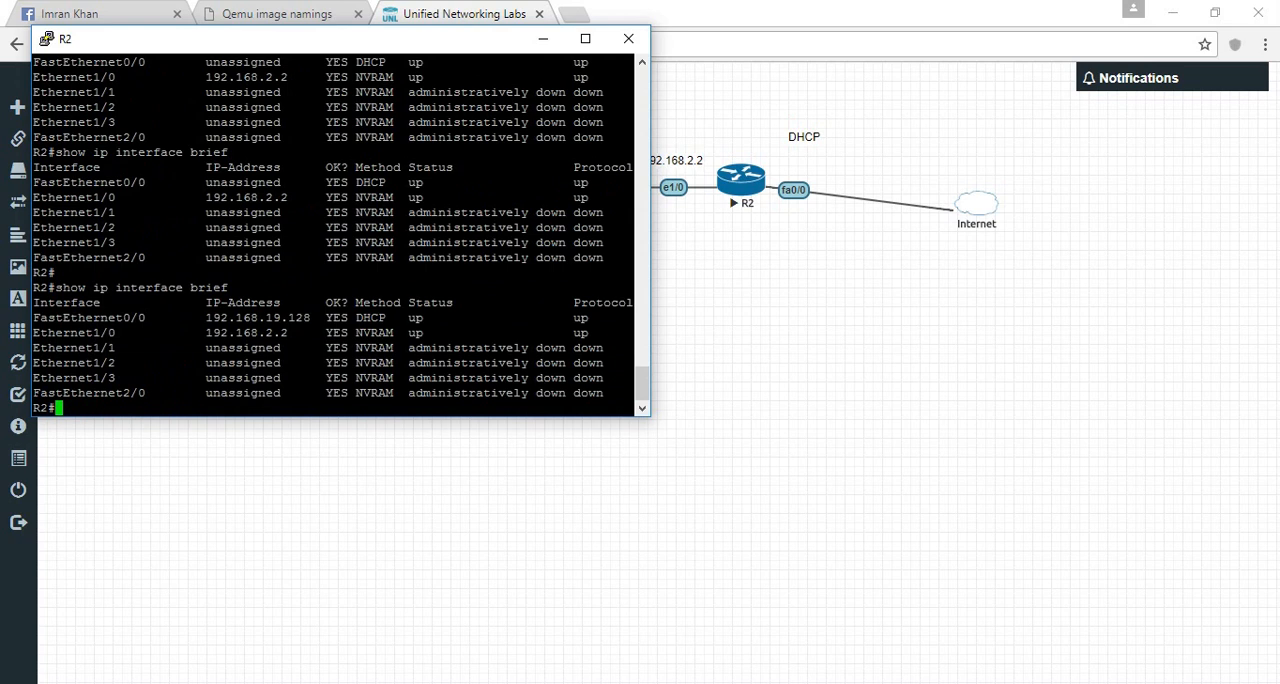
pyautogui.moveTo(311, 318); pyautogui.dragTo(205, 318)
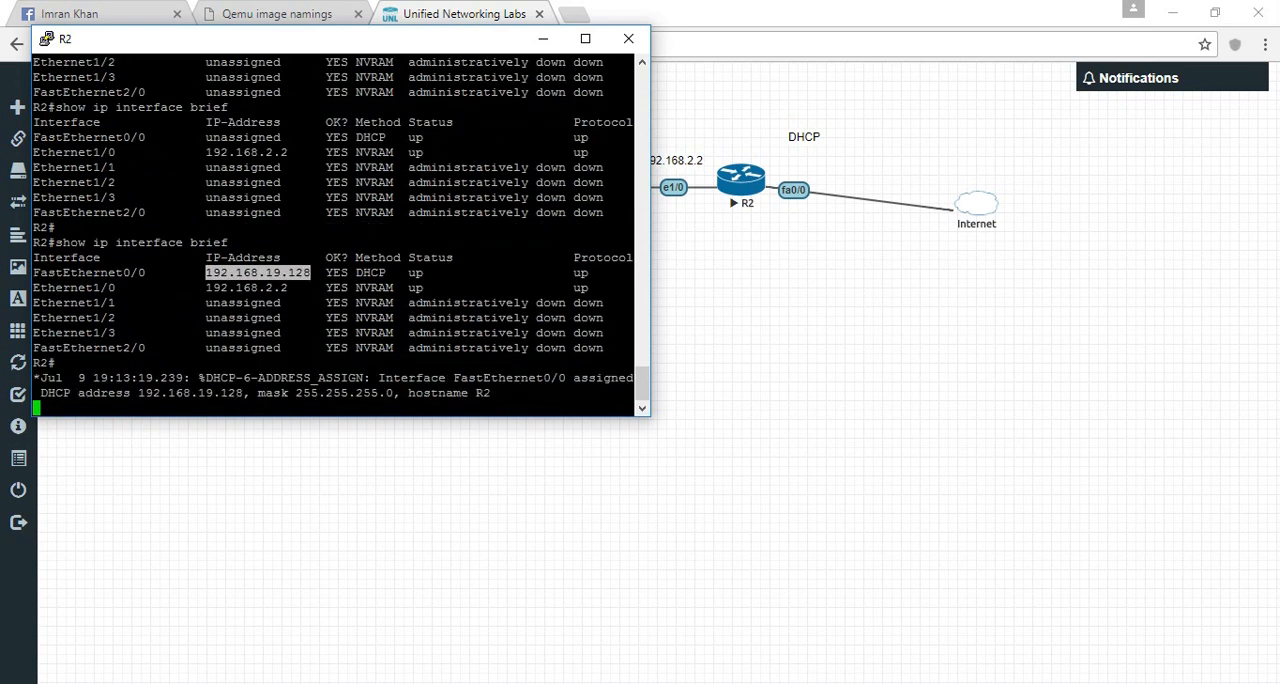
pyautogui.moveTo(266, 273); pyautogui.dragTo(281, 273)
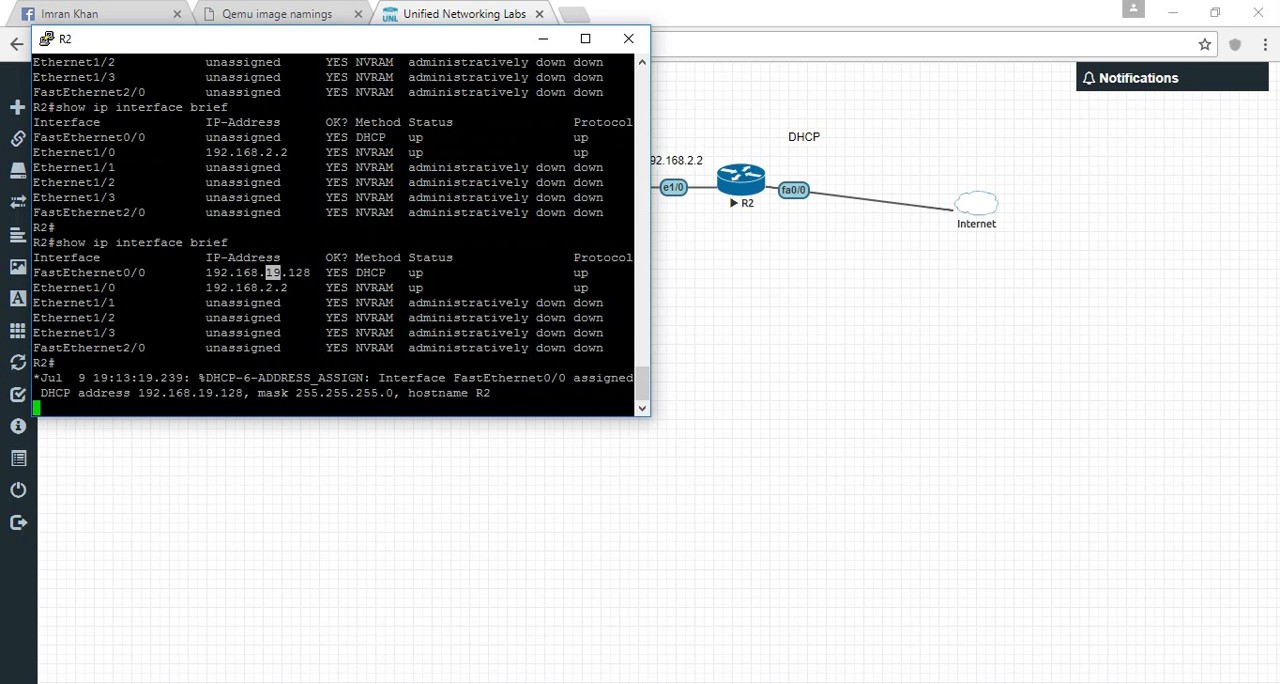
# - Switch to the Windows Network and Sharing Centre and show the computer's network adapters
pyautogui.click(999, 683)
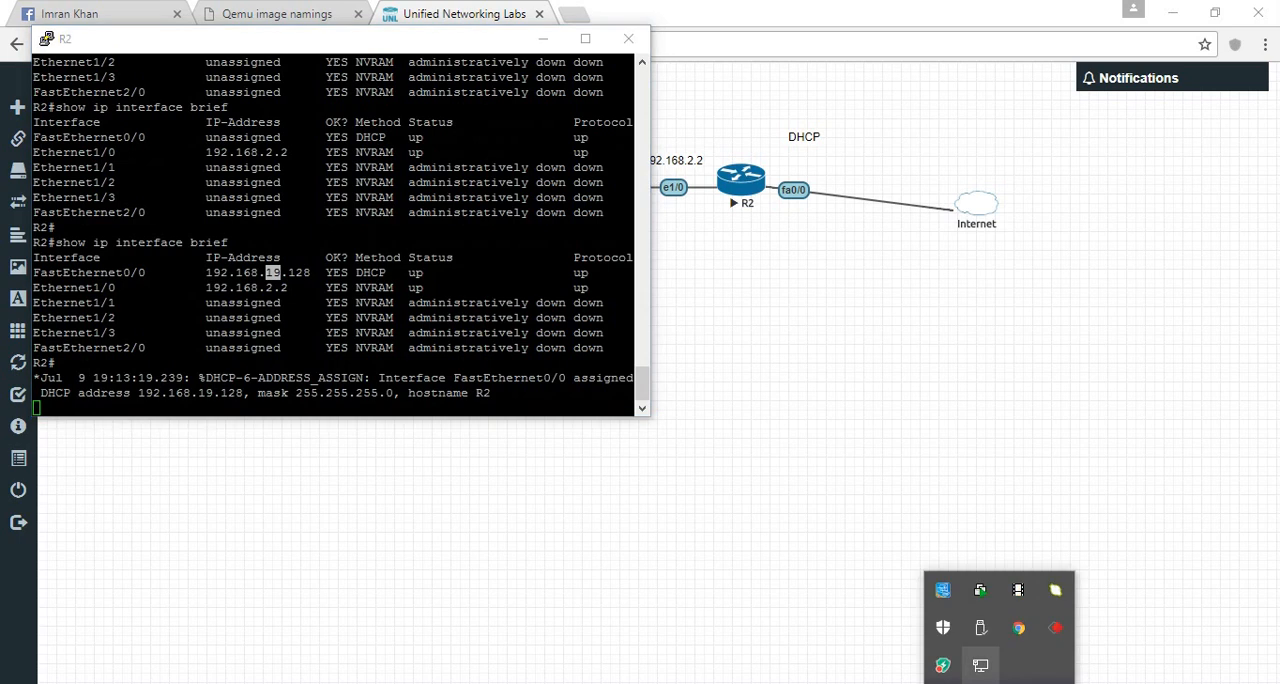
pyautogui.rightClick(980, 665)
pyautogui.click(1060, 651)
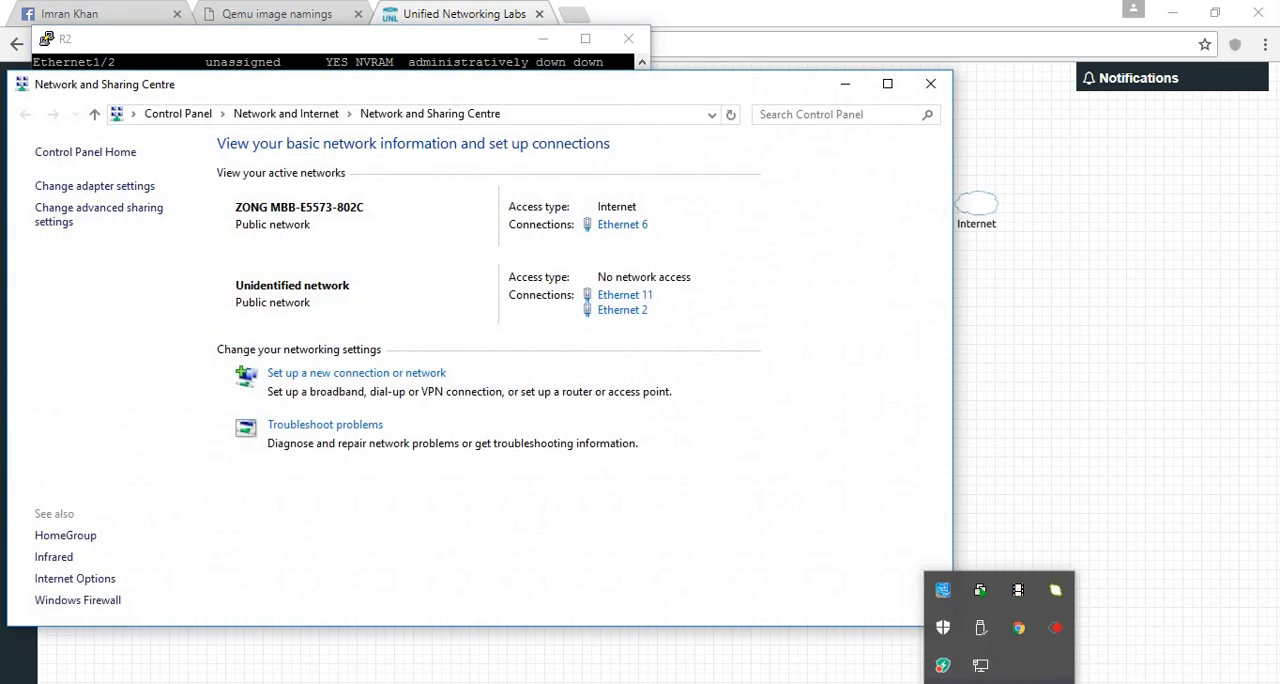
pyautogui.click(95, 186)
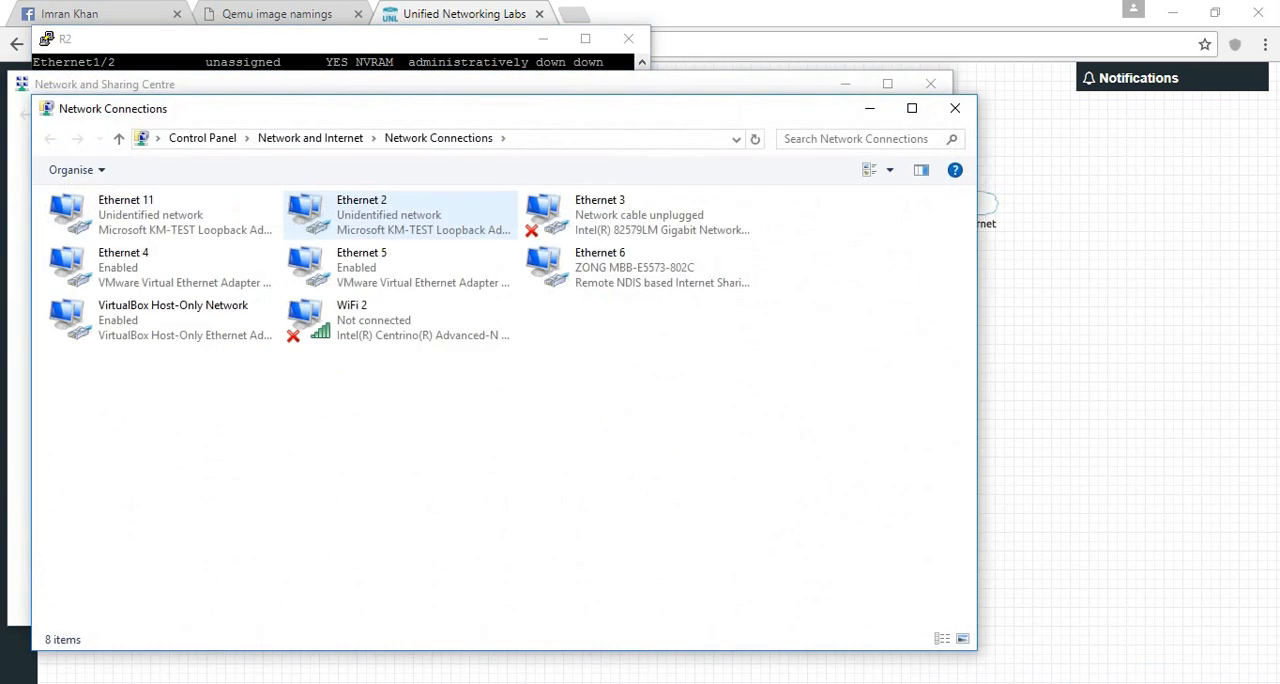
# - Examine the IPv4 address in the connection details of VMware adapter Ethernet 5, and close the network windows
pyautogui.rightClick(383, 269)
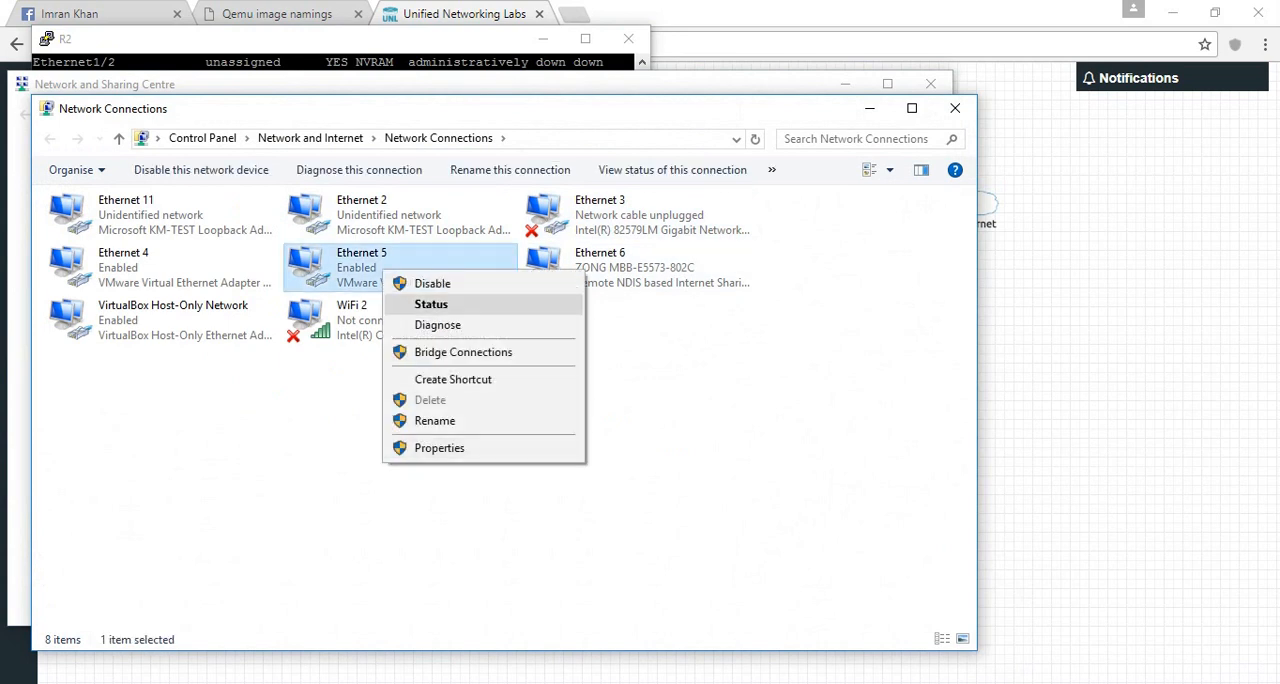
pyautogui.click(431, 304)
pyautogui.click(540, 339)
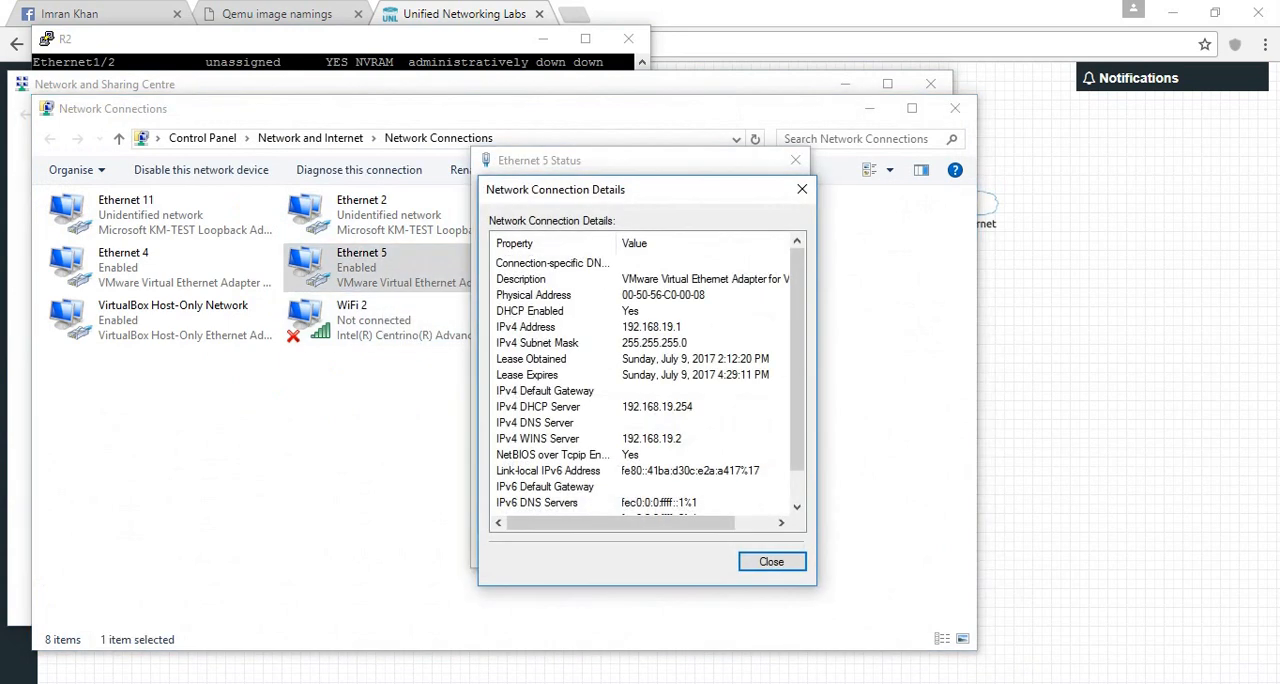
pyautogui.click(651, 327)
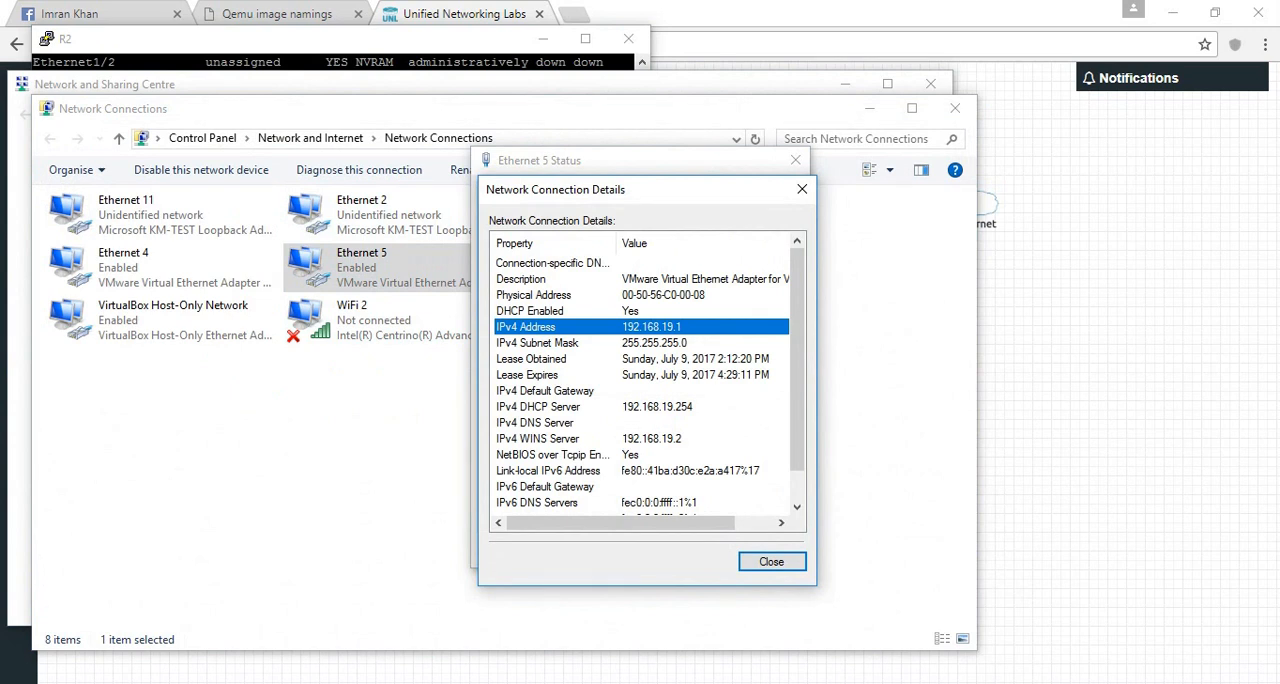
pyautogui.click(802, 189)
pyautogui.click(796, 160)
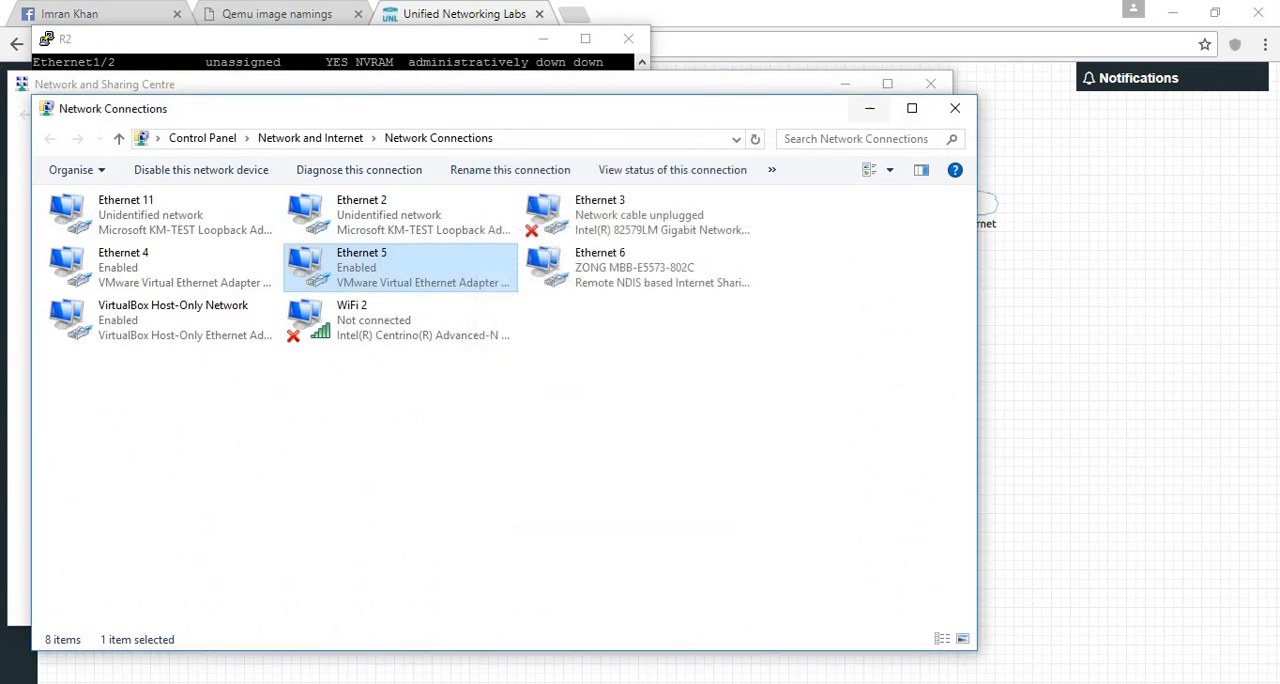
pyautogui.click(955, 108)
pyautogui.click(931, 84)
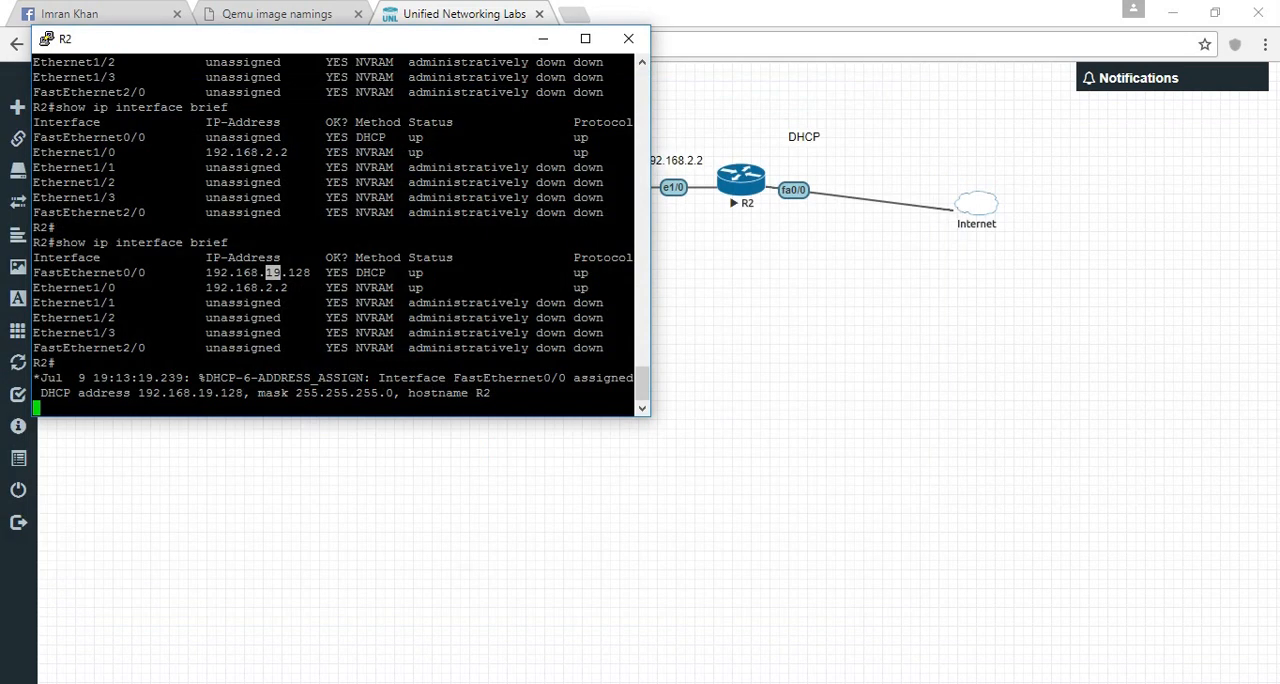
# - Show R2's IP routing table and examine its gateway of last resort
pyautogui.press('Return')
pyautogui.press('Return')
pyautogui.write('sh ip route')
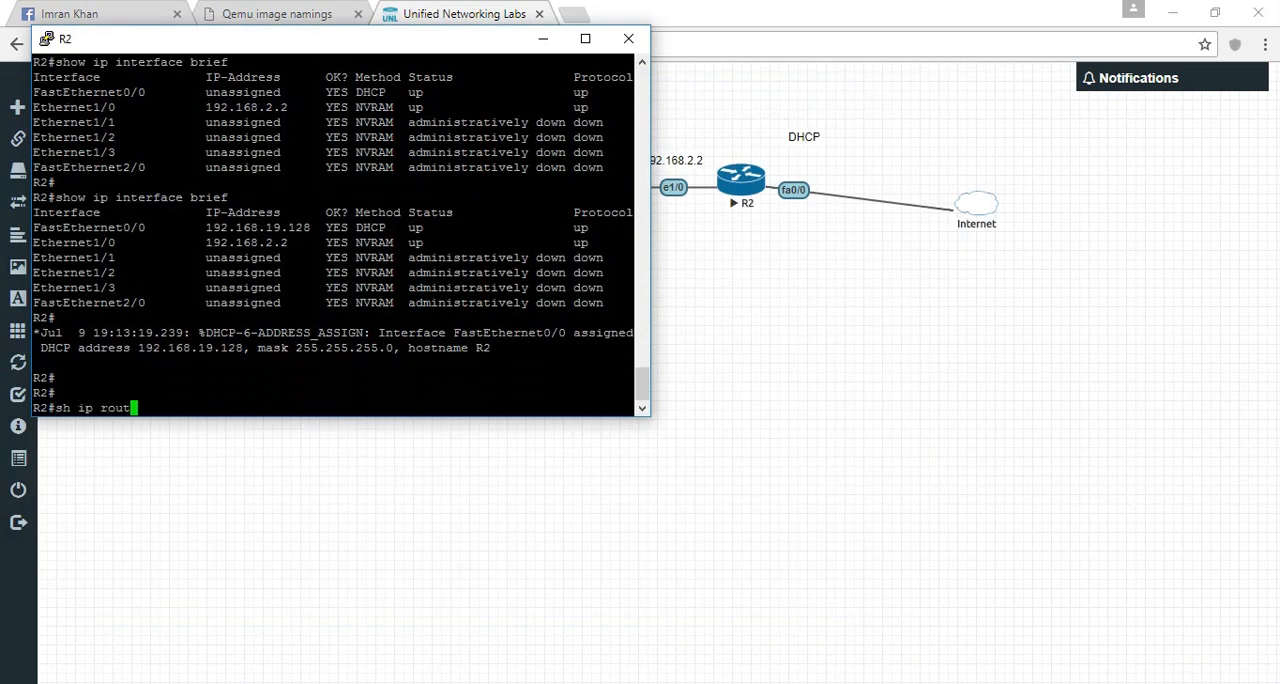
pyautogui.press('Return')
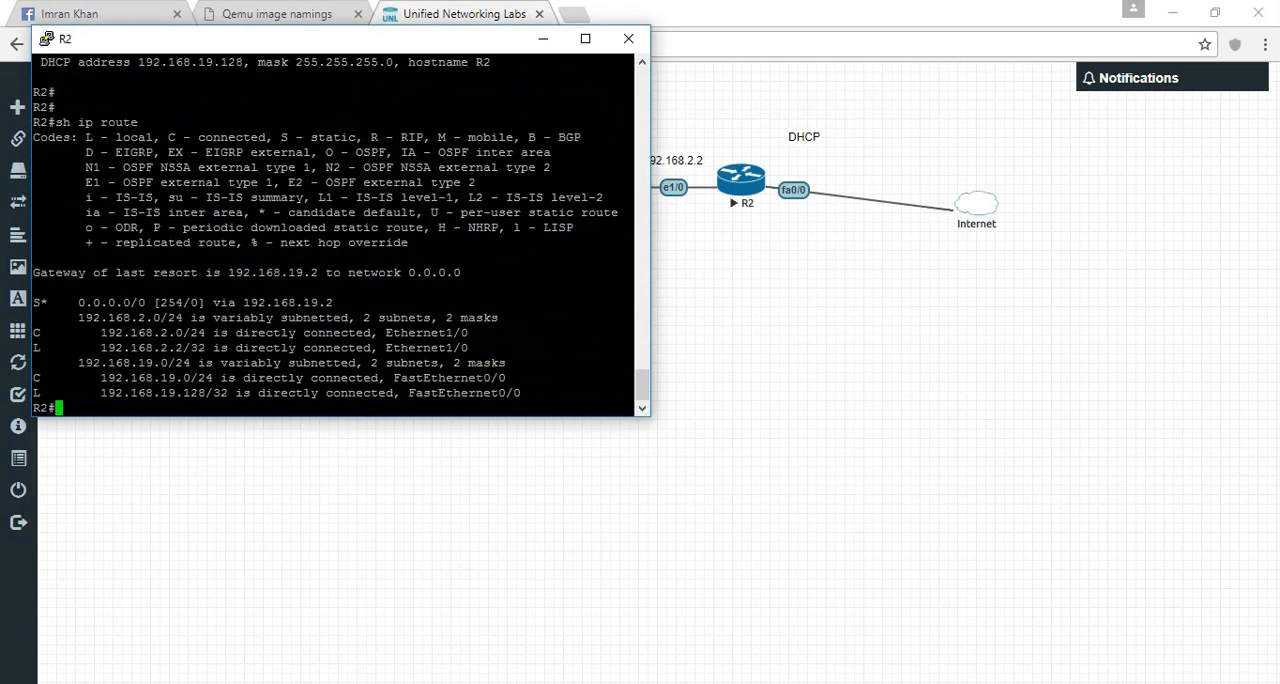
pyautogui.moveTo(229, 273); pyautogui.dragTo(318, 273)
pyautogui.click(318, 273)
# - Ping 8.8.8.8 from R2 to test Internet connectivity
pyautogui.write('ping 8.8.8.8')
pyautogui.press('Return')
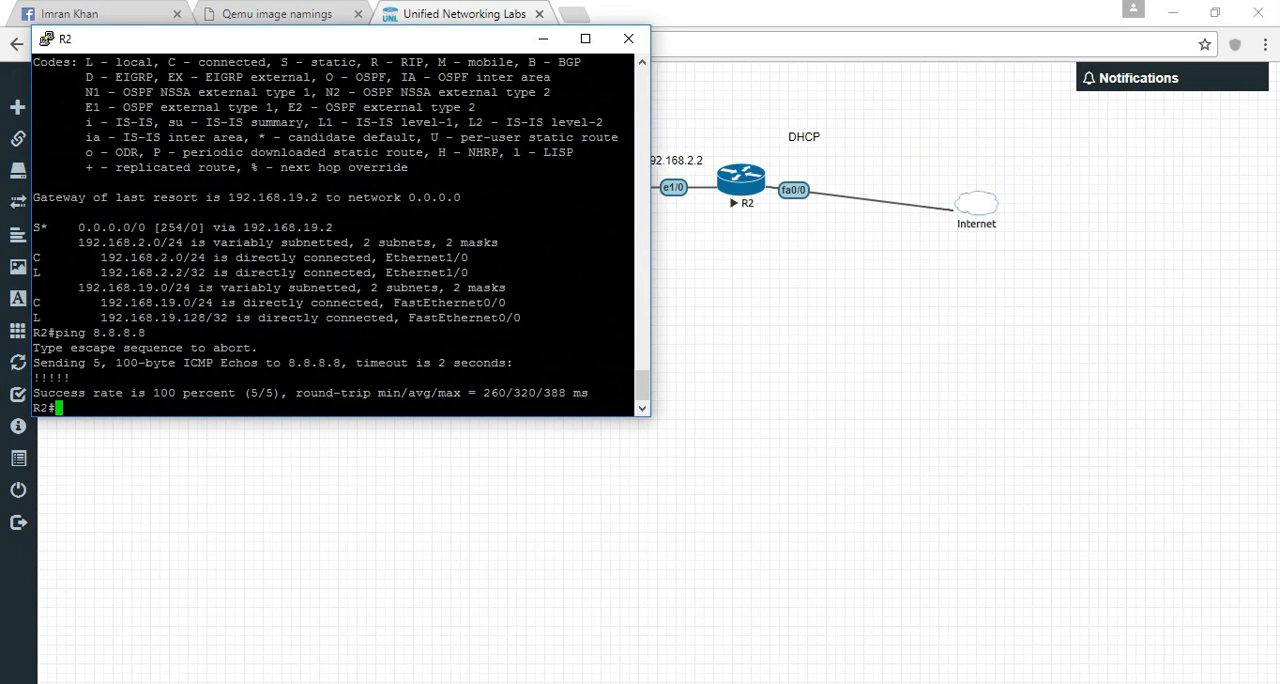
# - Return to R2's console and save its running configuration with wr
pyautogui.hotkey('alt', 'Tab')
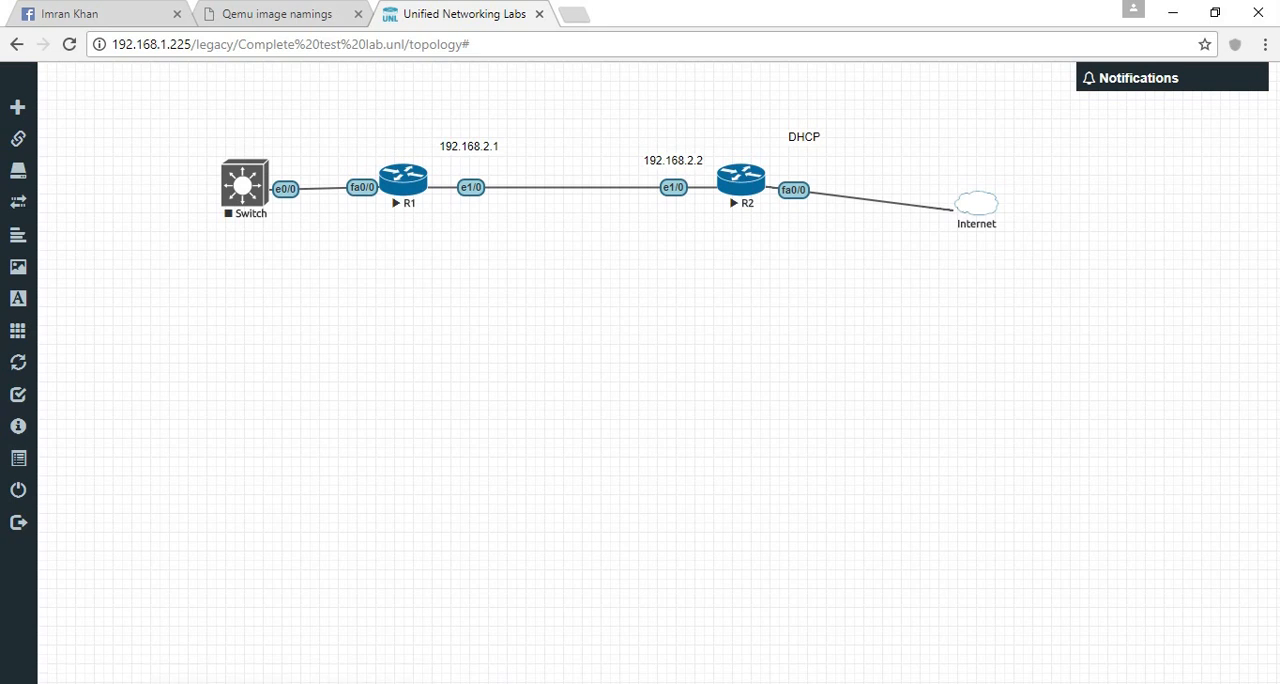
pyautogui.click(435, 683)
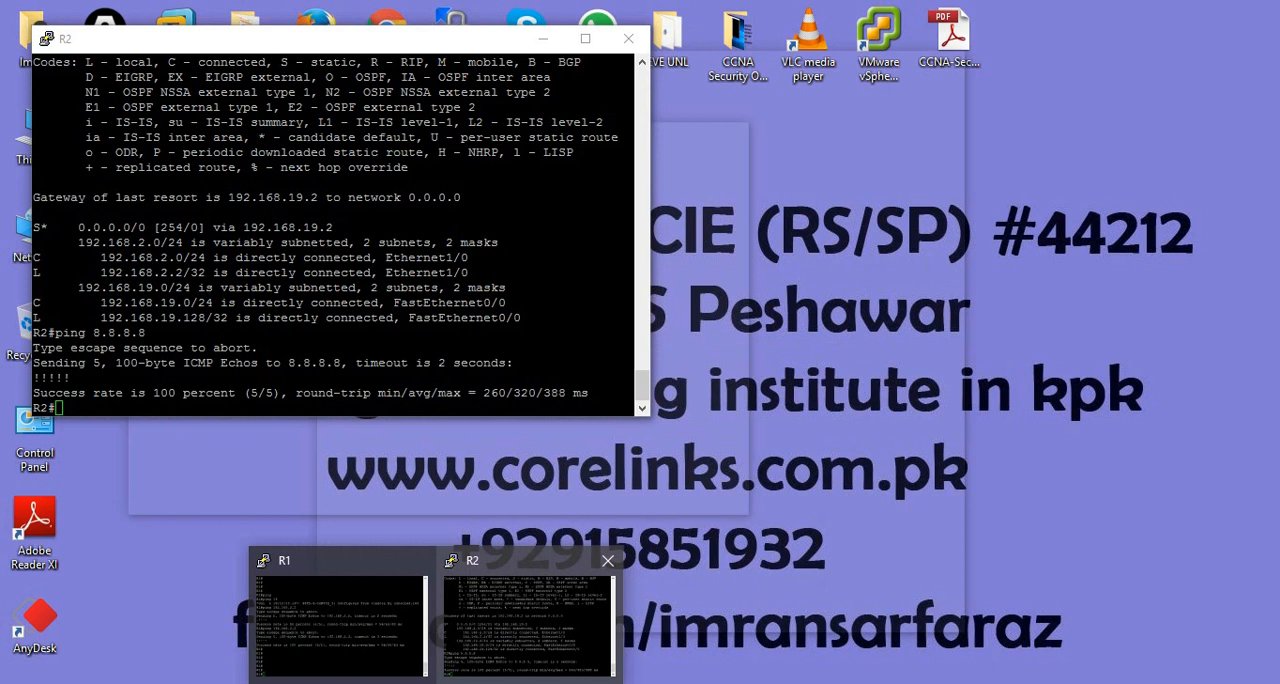
pyautogui.click(530, 622)
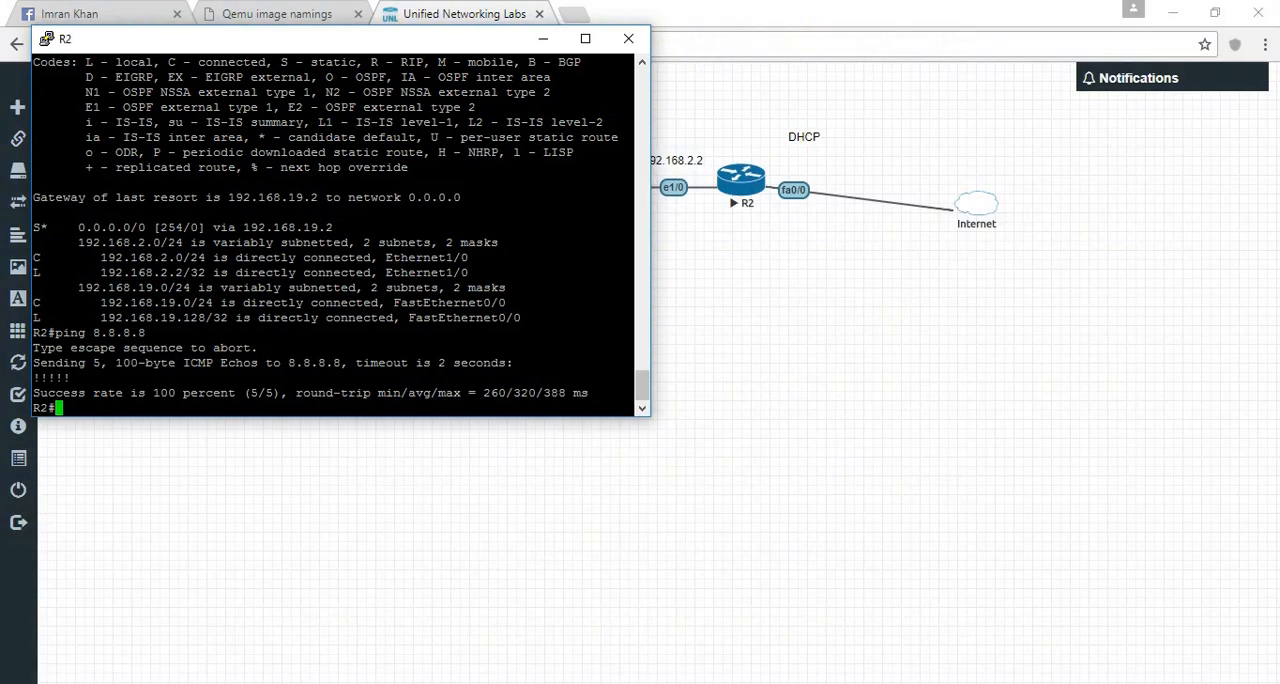
pyautogui.press('Return')
pyautogui.press('Return')
pyautogui.press('Return')
pyautogui.press('Return')
pyautogui.press('Return')
pyautogui.write('wr')
pyautogui.press('Return')
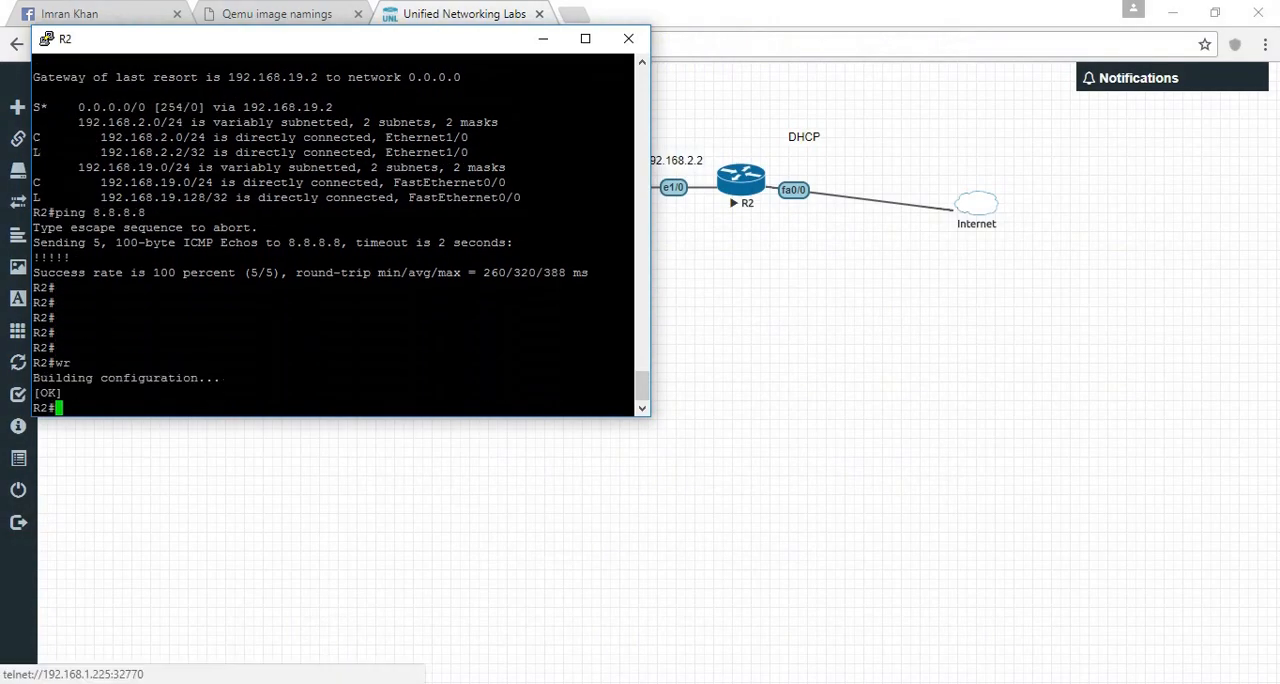
# - Stop the R2 router node in the topology
pyautogui.click(741, 181)
pyautogui.rightClick(741, 181)
pyautogui.click(785, 291)
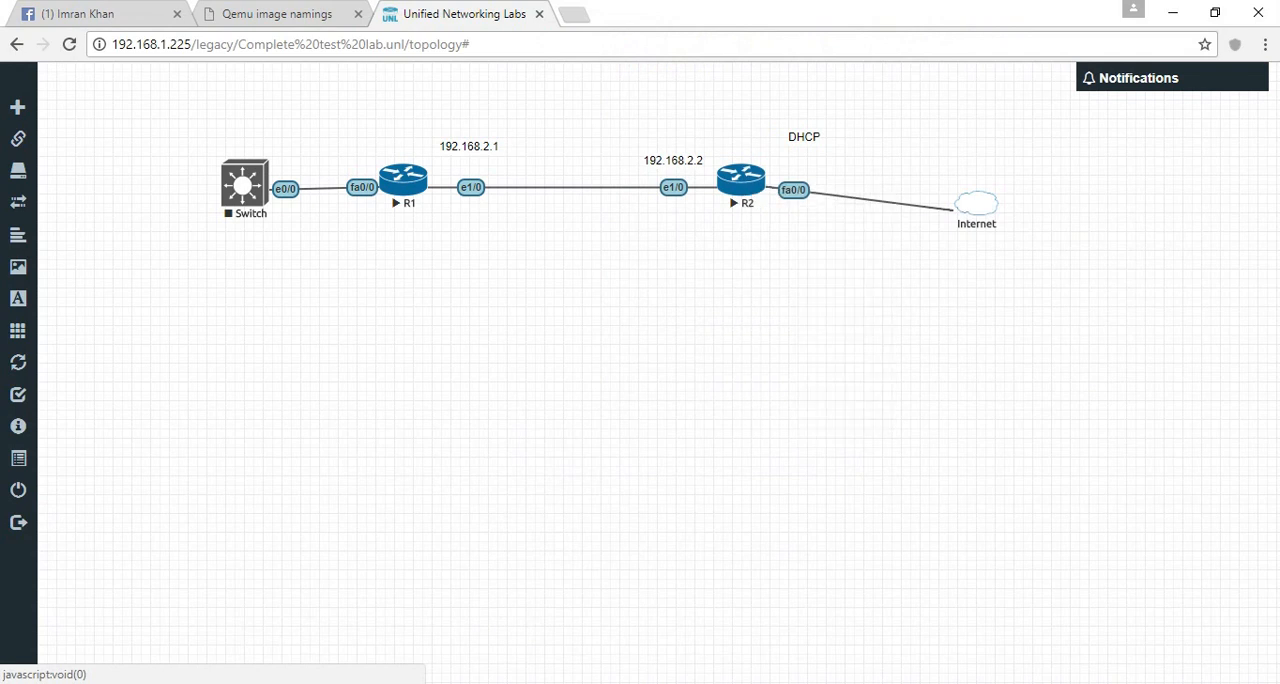
# - Add one Windows node below R2 using the win-xp image and the default settings
pyautogui.rightClick(668, 277)
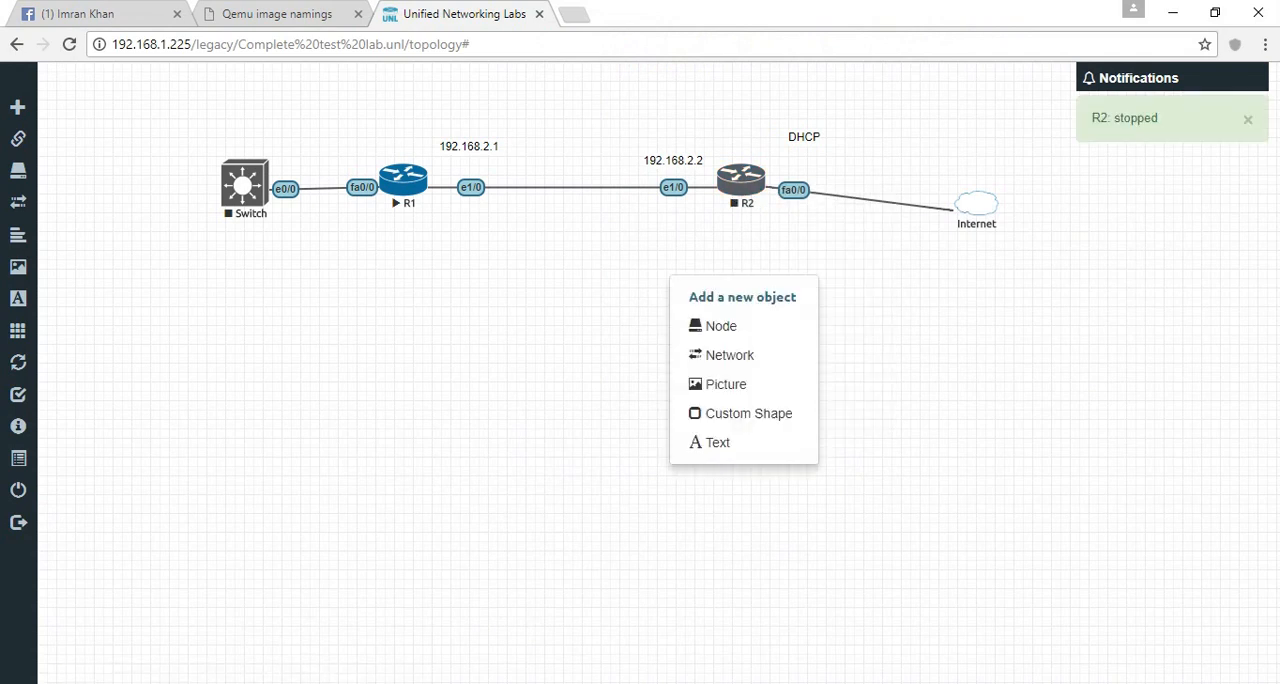
pyautogui.click(703, 325)
pyautogui.click(706, 347)
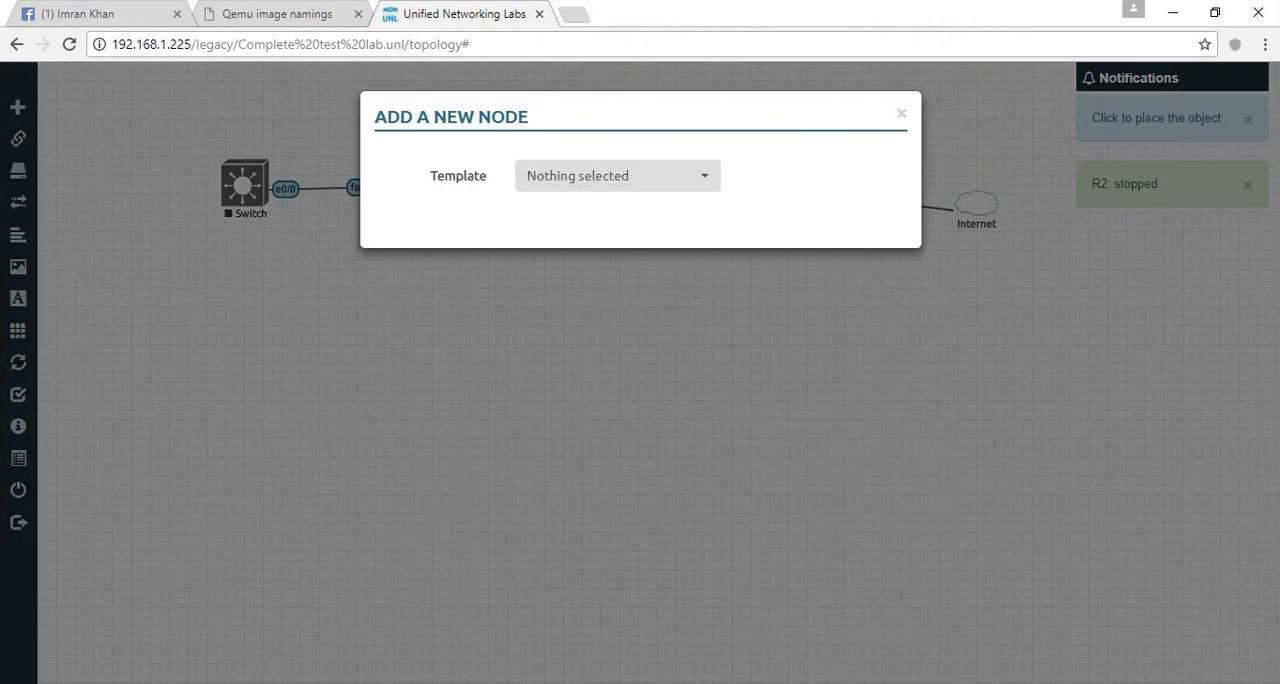
pyautogui.click(617, 175)
pyautogui.write('win')
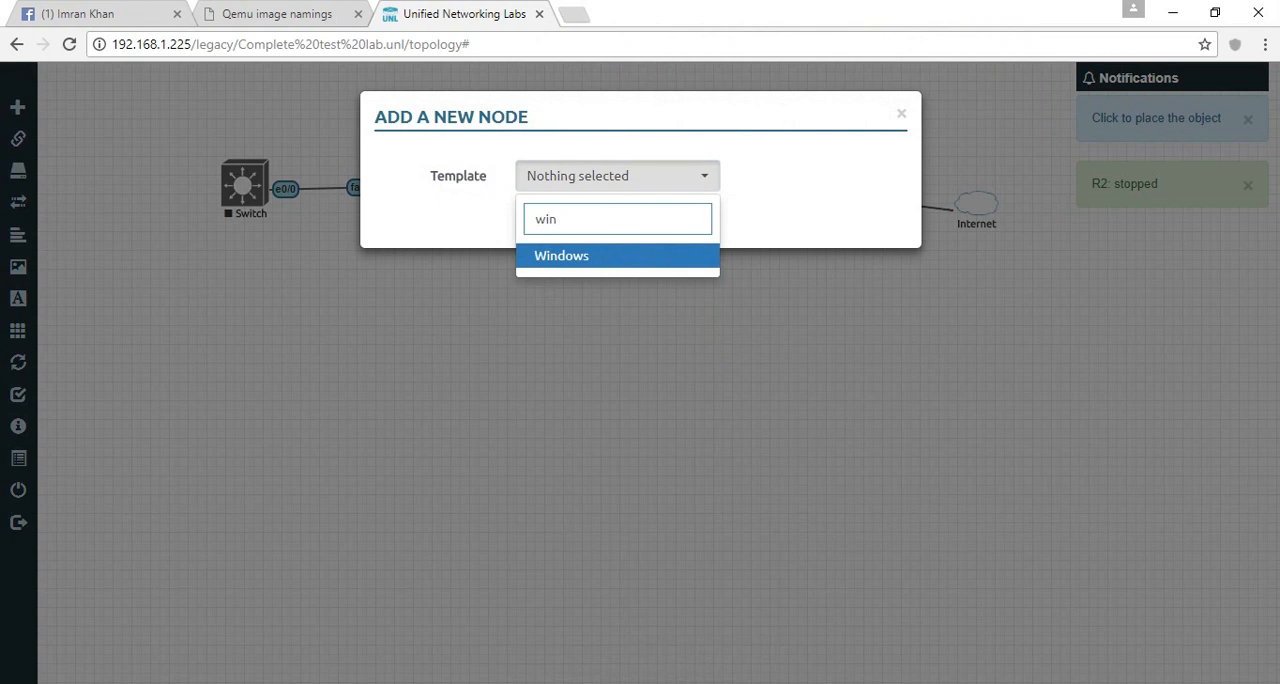
pyautogui.press('Return')
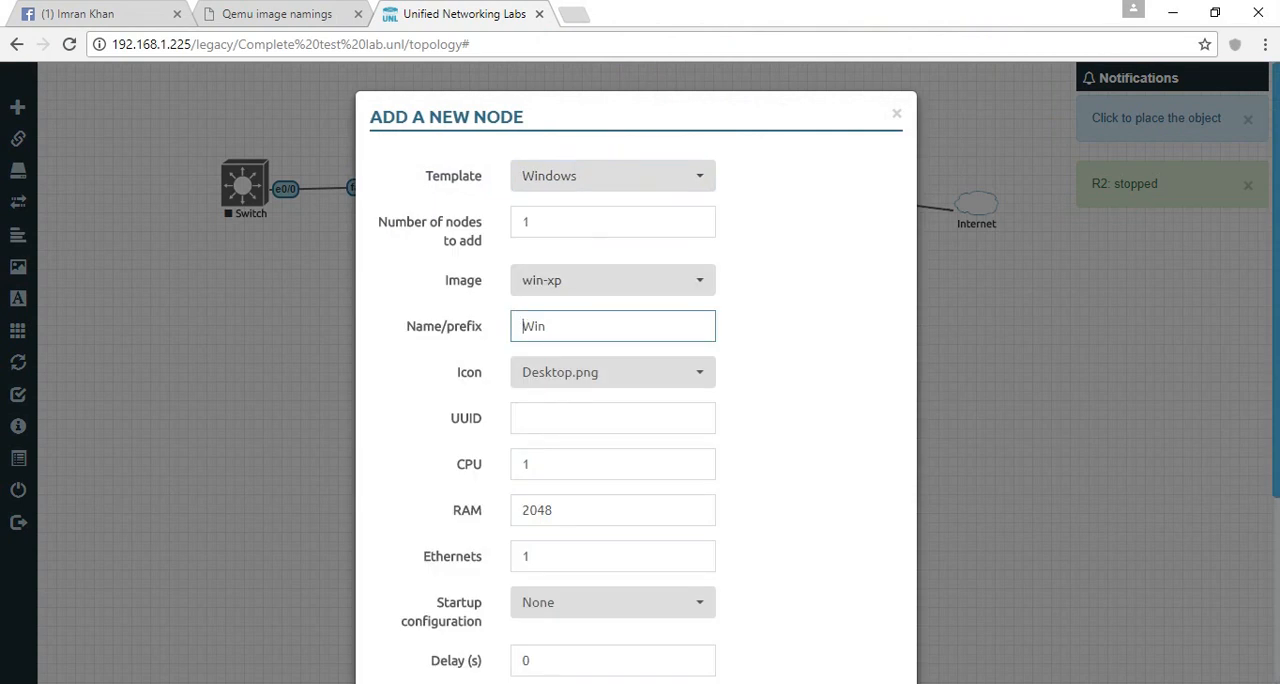
pyautogui.scroll(-3, 636, 370)
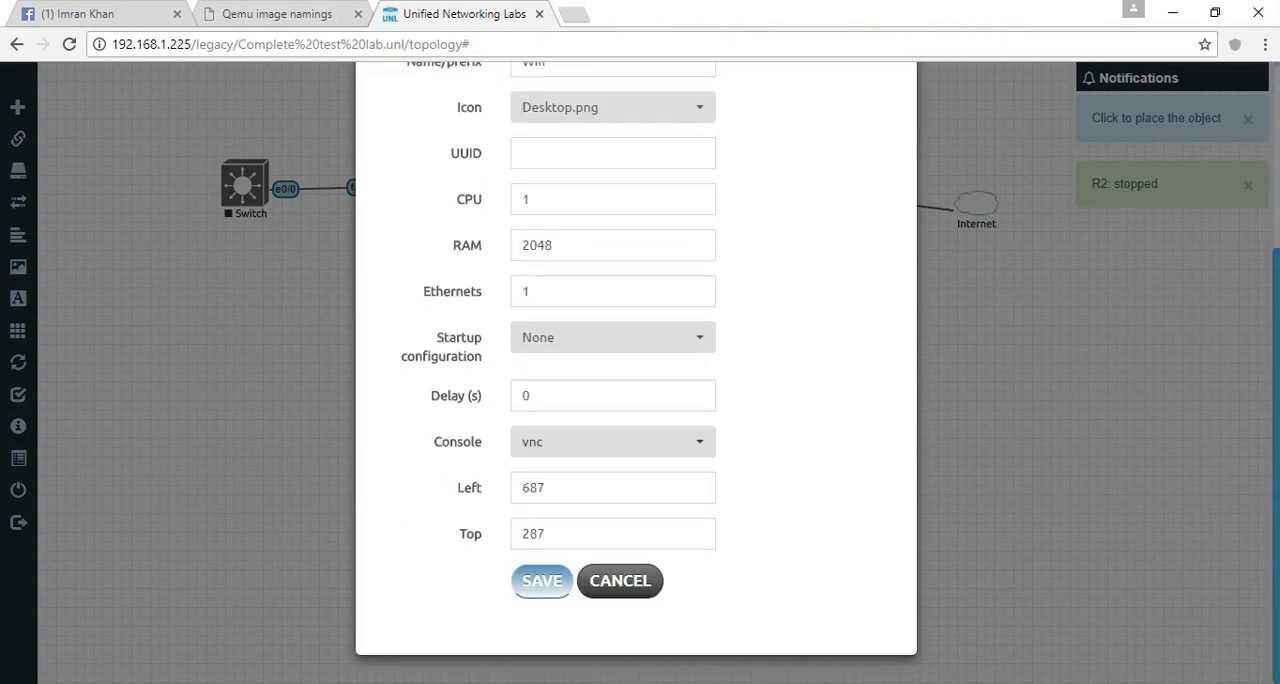
pyautogui.click(542, 580)
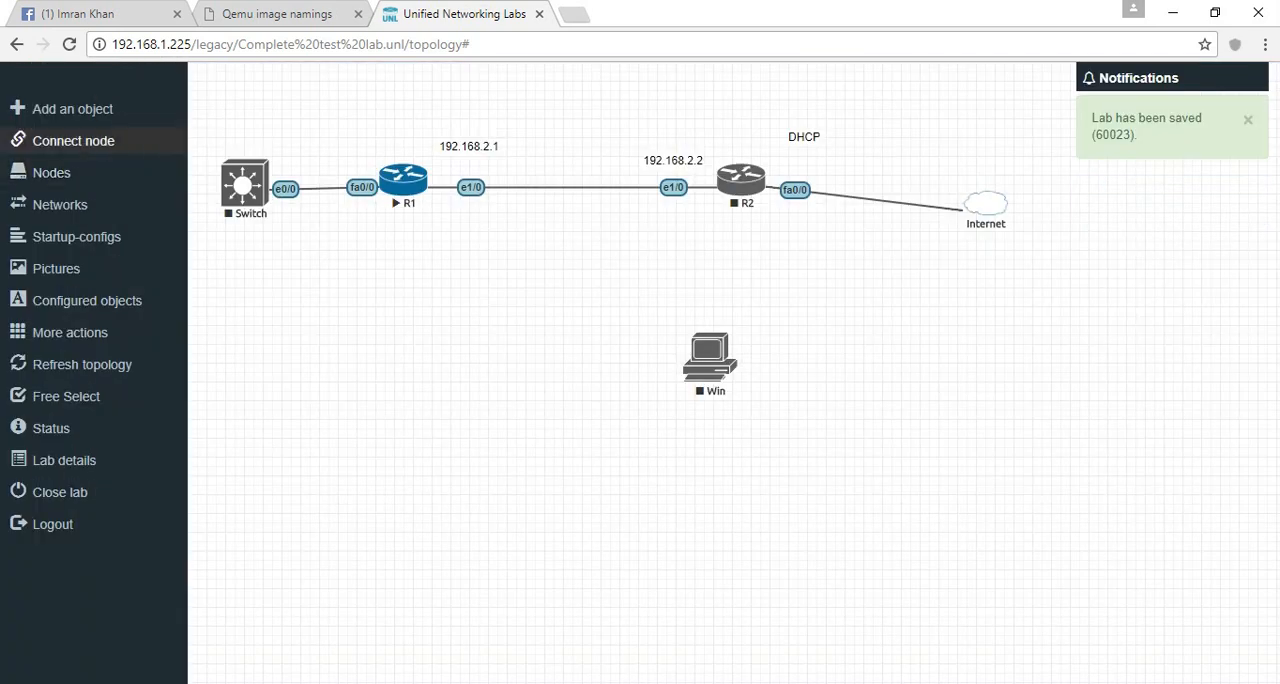
# - Connect R2's e1/1 interface to the Win node's e0 interface and leave the connection mode
pyautogui.click(18, 138)
pyautogui.click(748, 180)
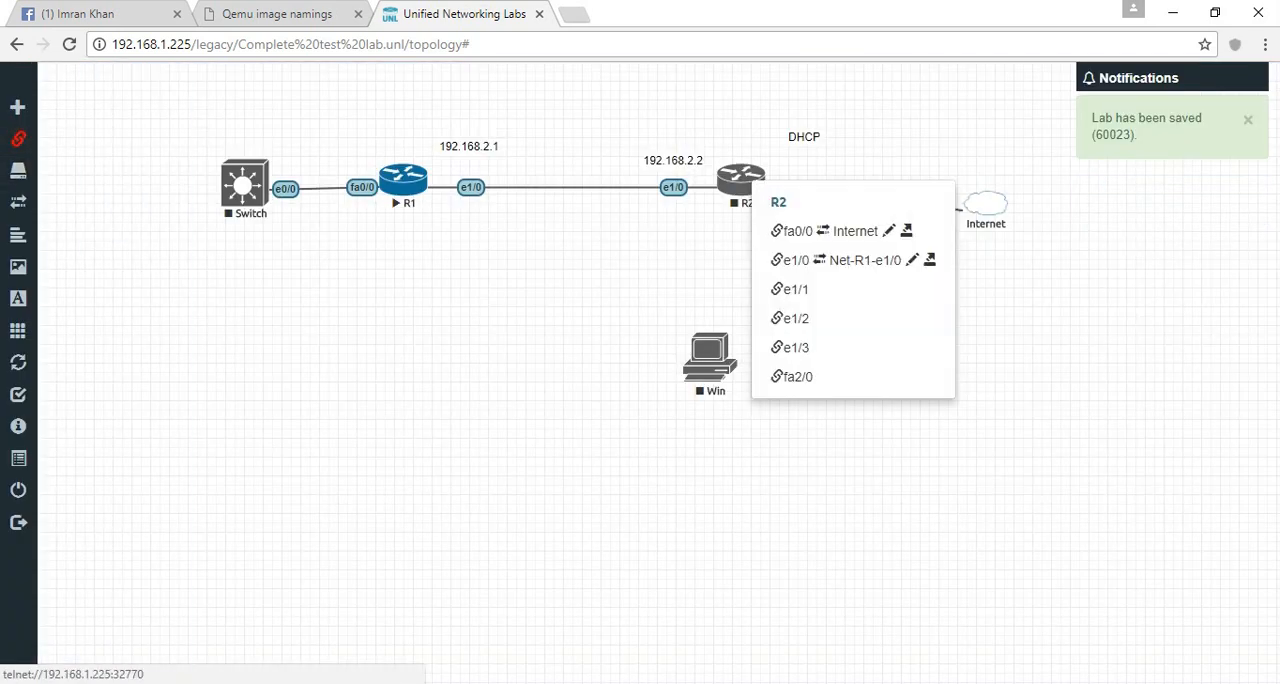
pyautogui.click(795, 289)
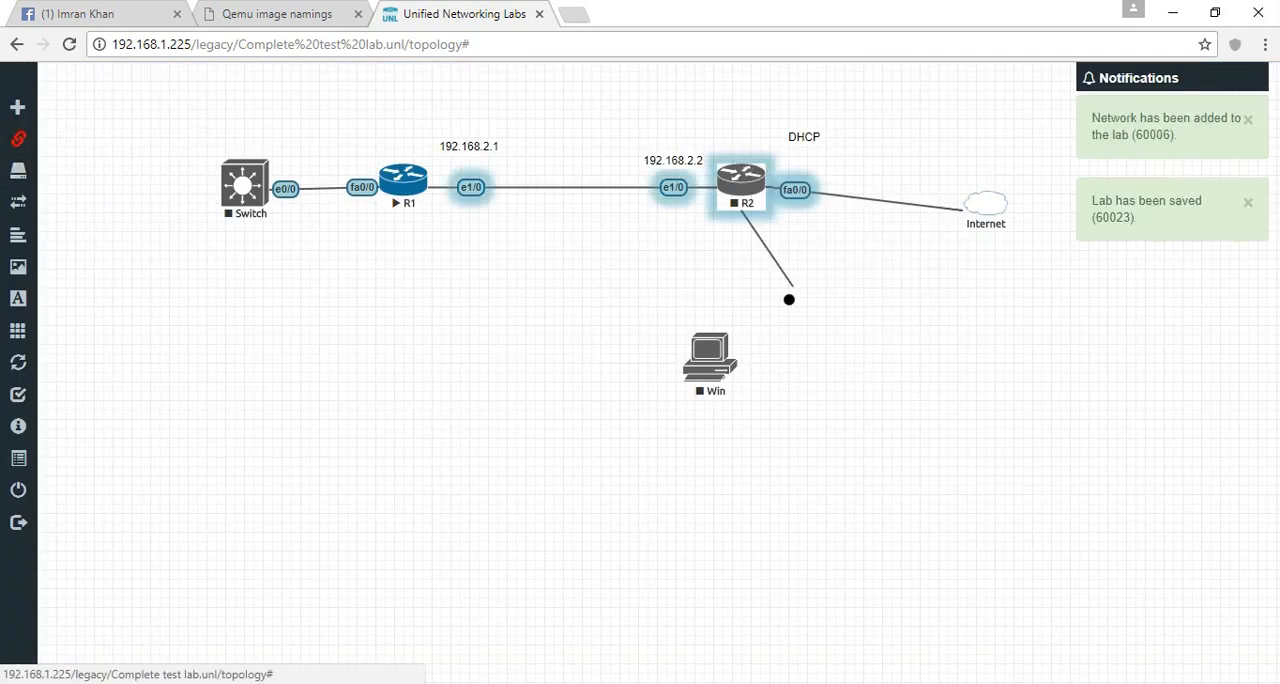
pyautogui.click(714, 342)
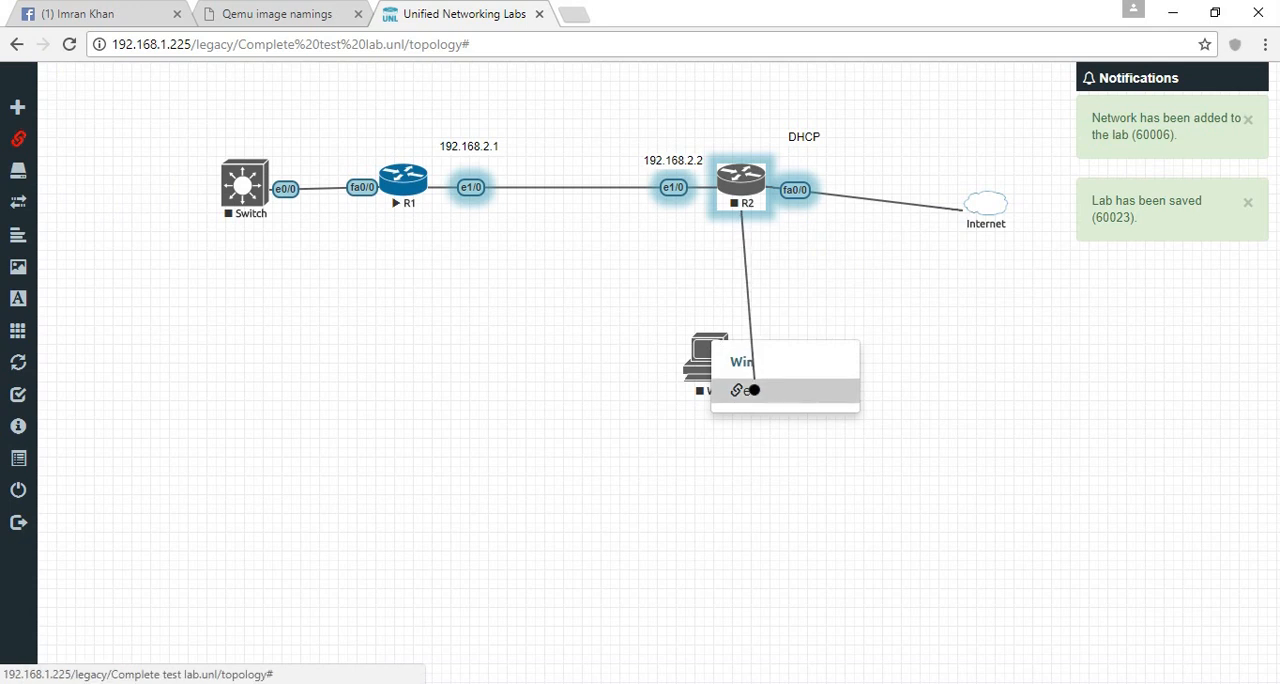
pyautogui.click(754, 390)
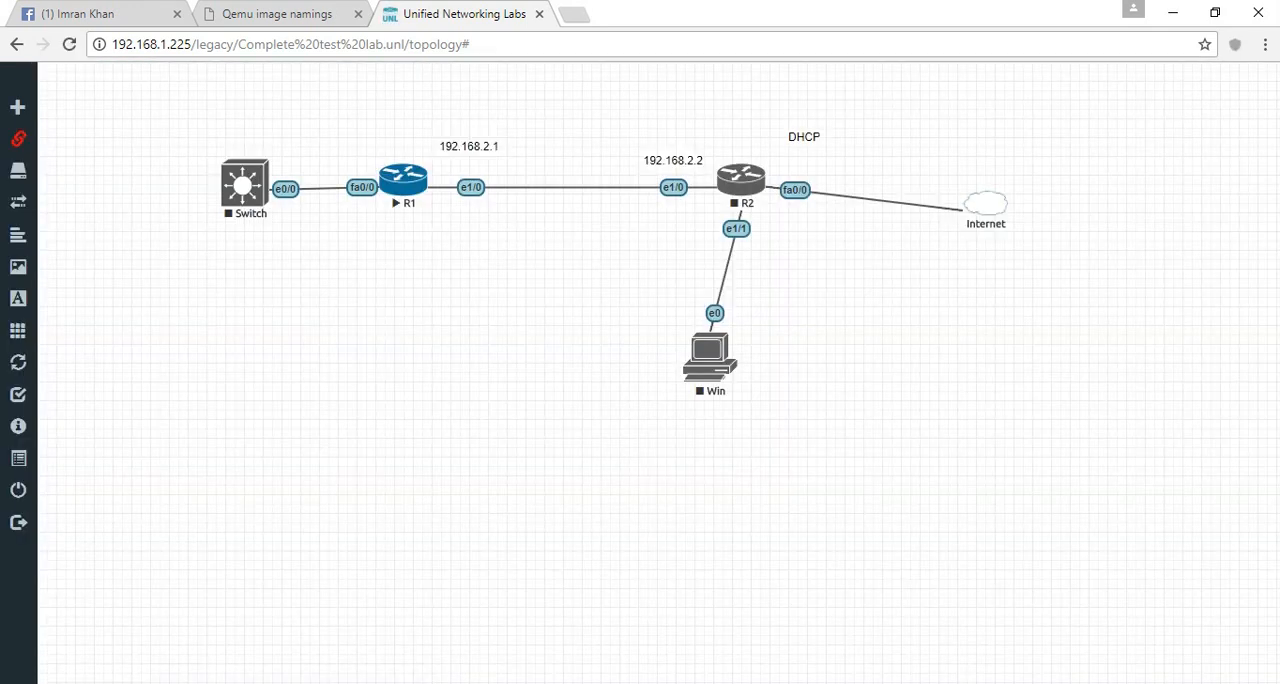
pyautogui.click(50, 139)
# - Start the R2 and Win nodes, and move Win further left between R1 and R2
pyautogui.rightClick(745, 185)
pyautogui.click(795, 265)
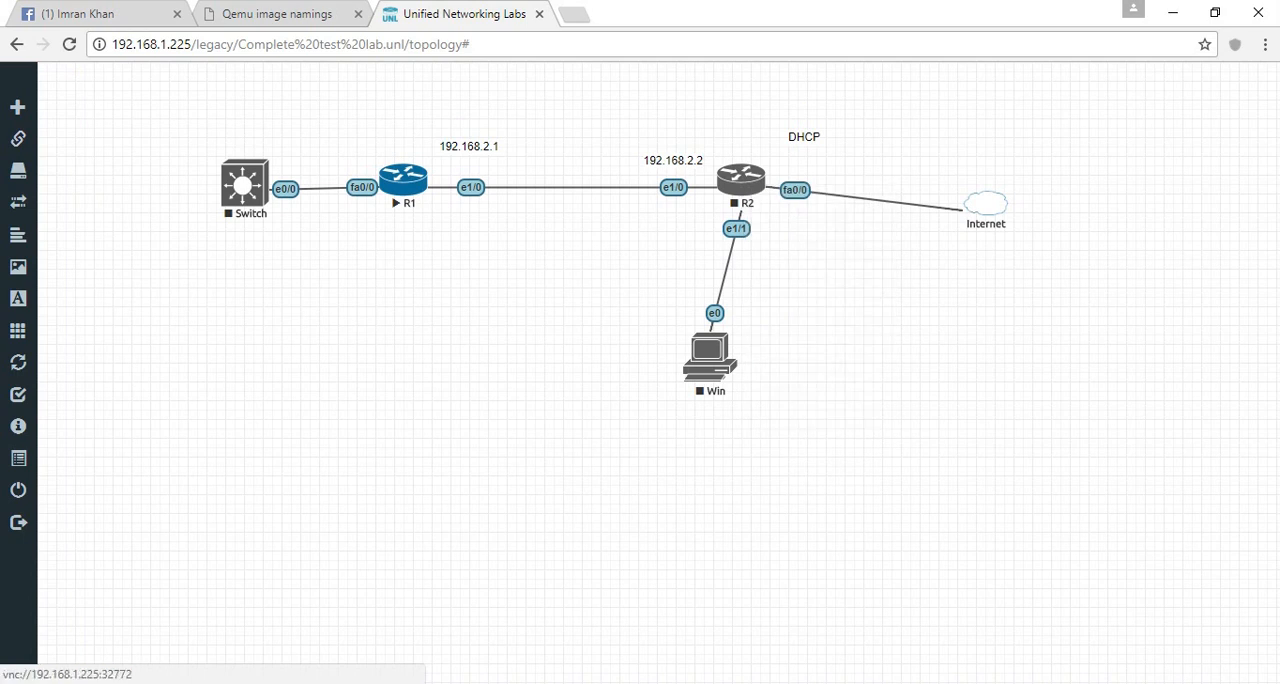
pyautogui.rightClick(710, 352)
pyautogui.click(750, 429)
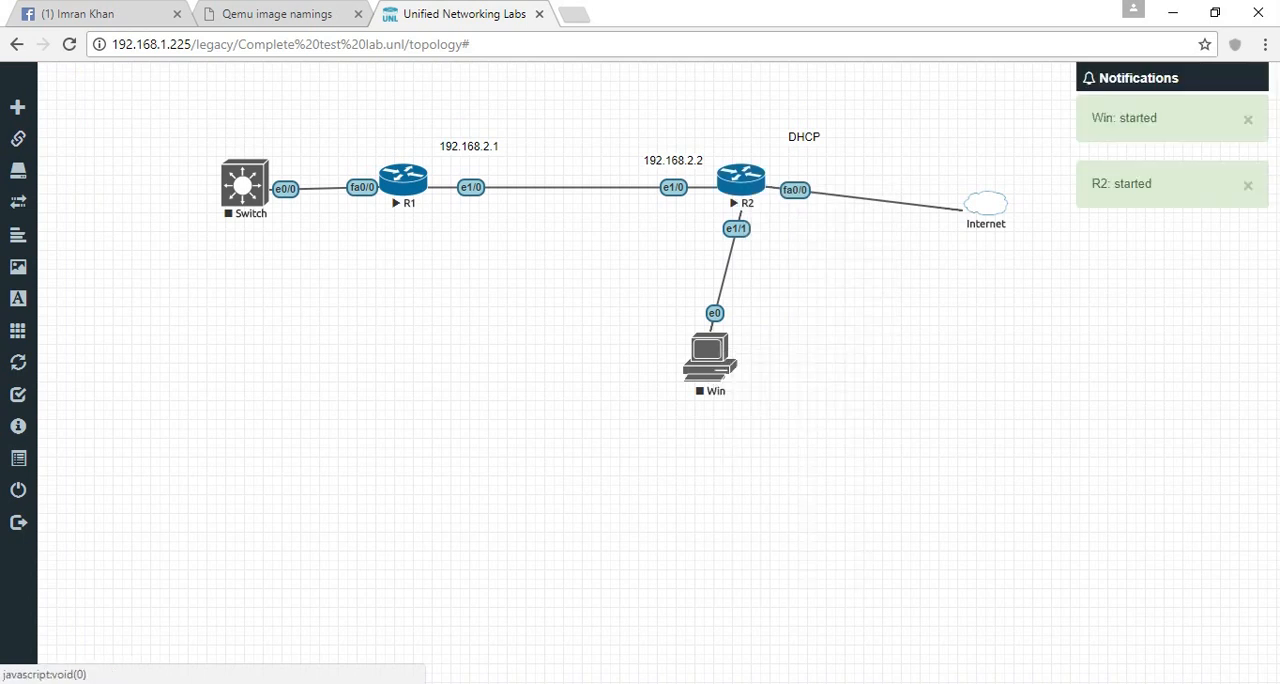
pyautogui.moveTo(709, 355); pyautogui.dragTo(541, 375)
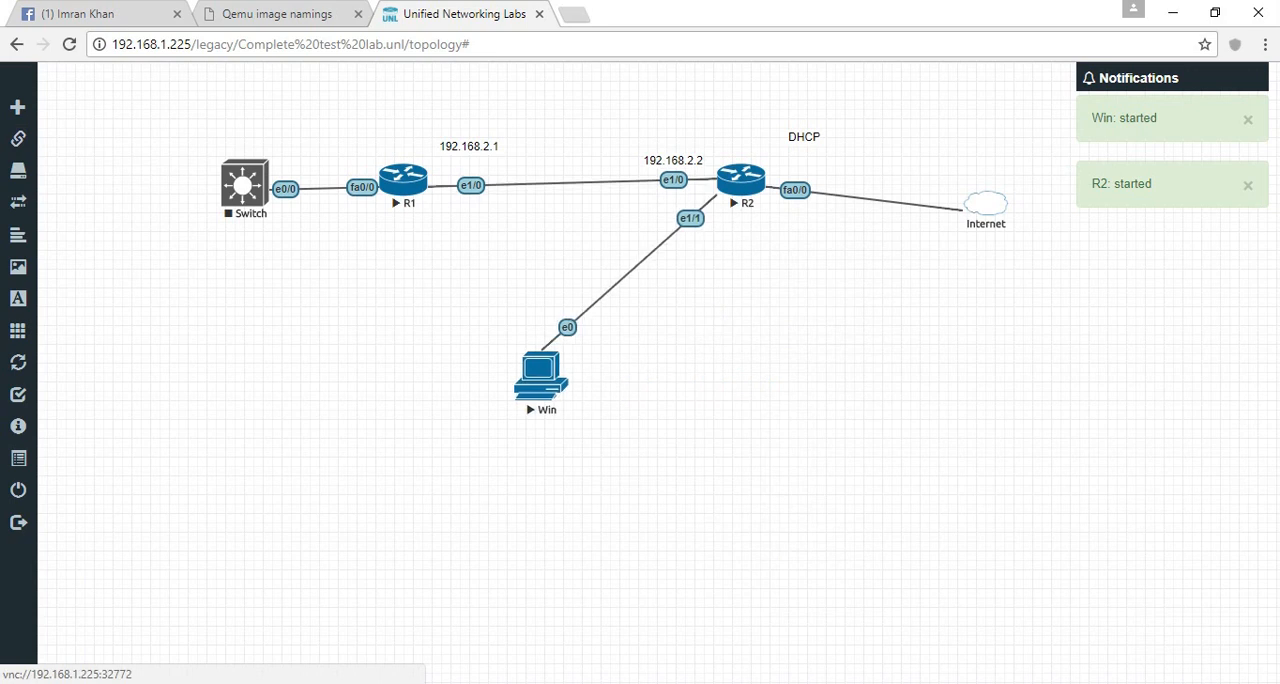
# - Open R2's console and minimize it, and open Win's console with ultravnc_wrapper
pyautogui.click(741, 181)
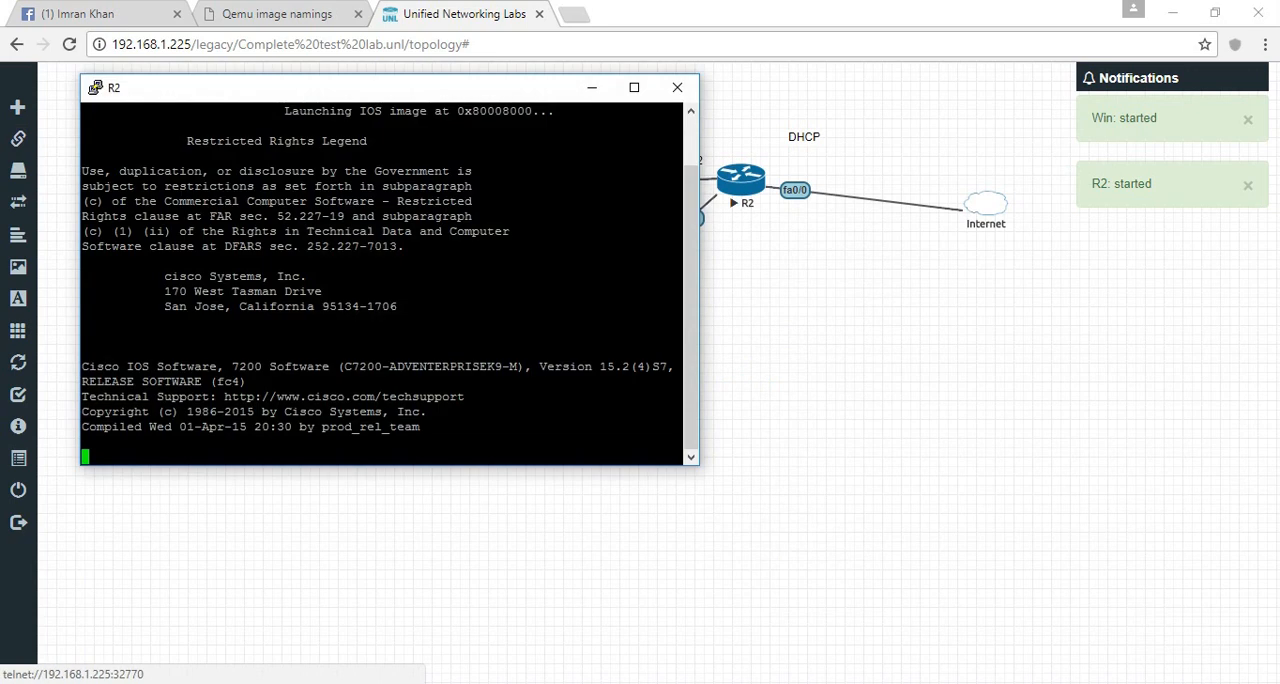
pyautogui.click(594, 87)
pyautogui.click(540, 378)
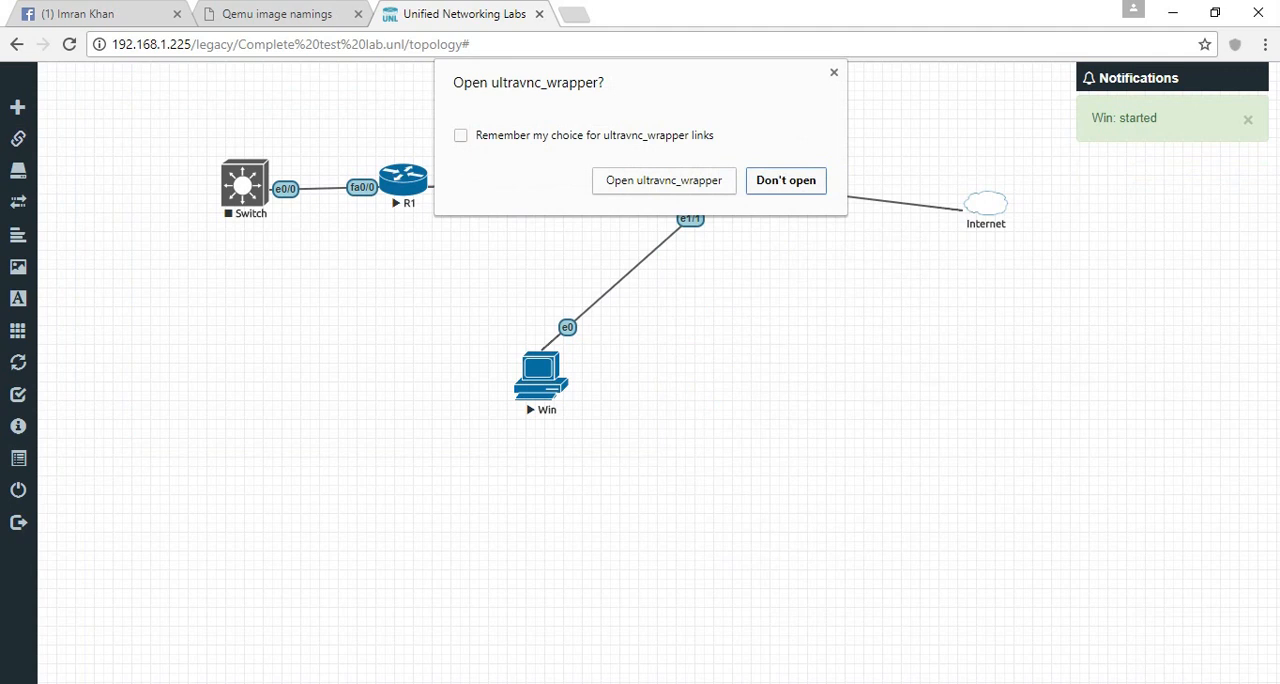
pyautogui.click(664, 181)
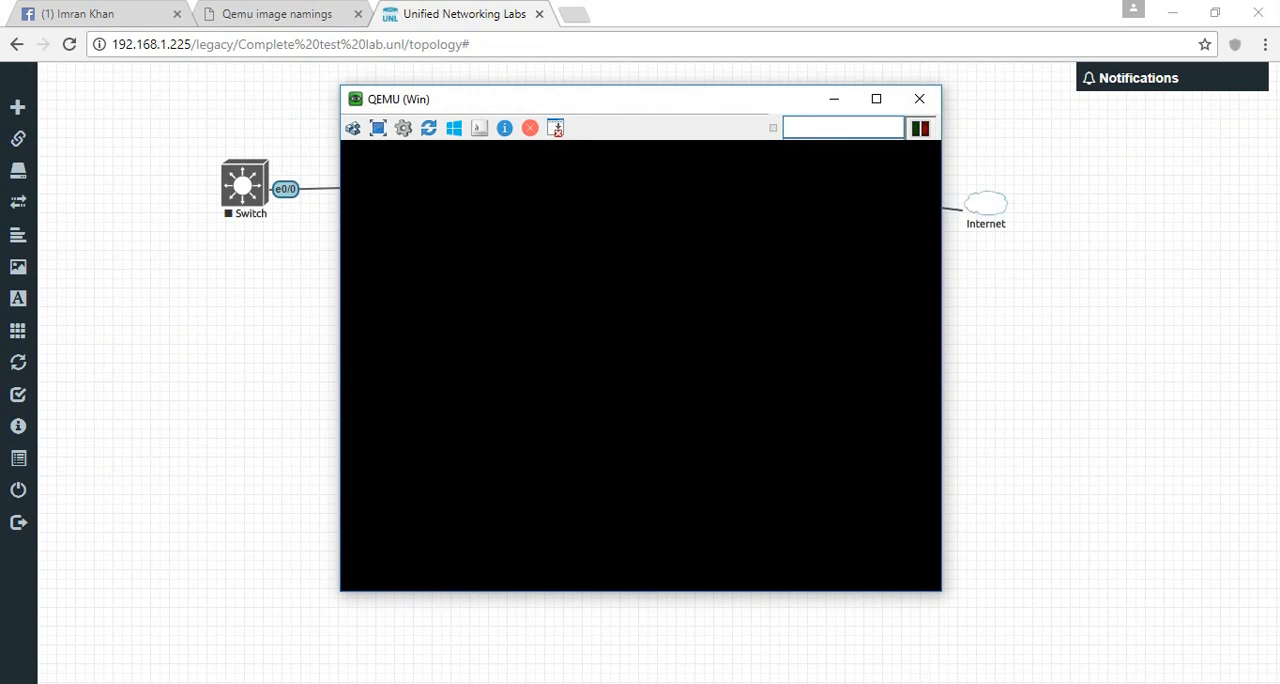
# - Add a text label beside the Win node reading 10.0.0.1, 10.0.0.100 GW and 8.8.8.8 DNS
pyautogui.hotkey('alt', 'Tab')
pyautogui.rightClick(758, 318)
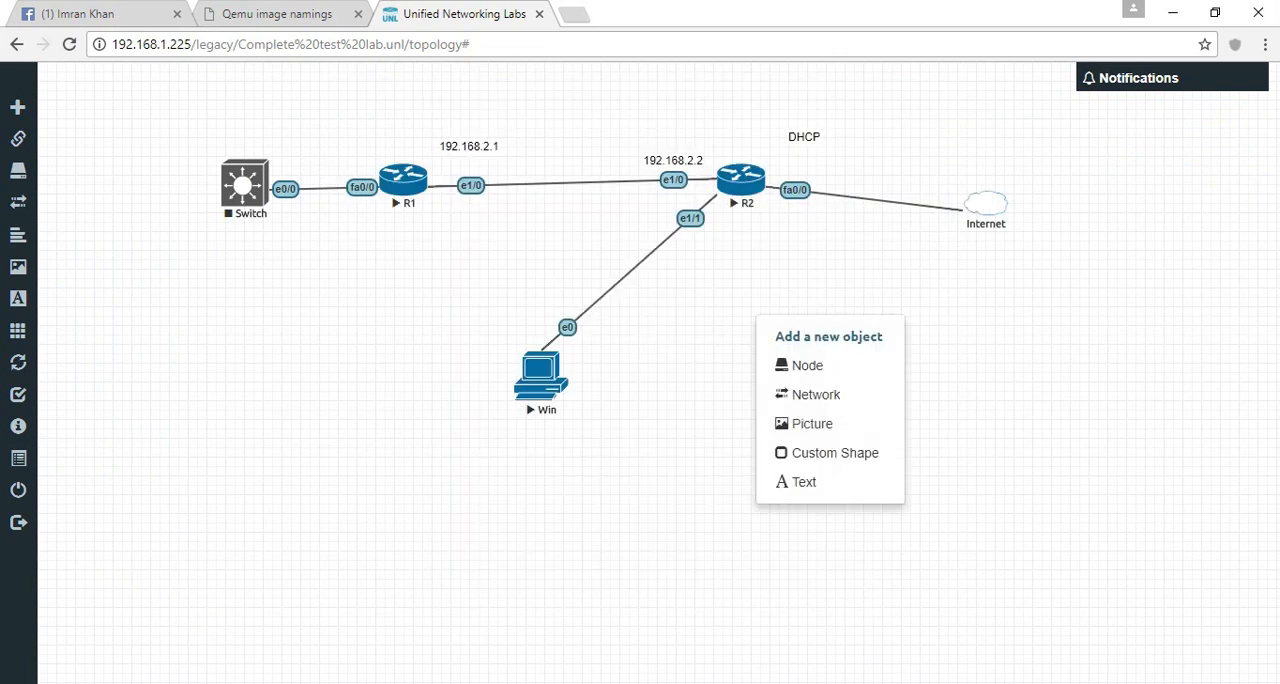
pyautogui.click(805, 482)
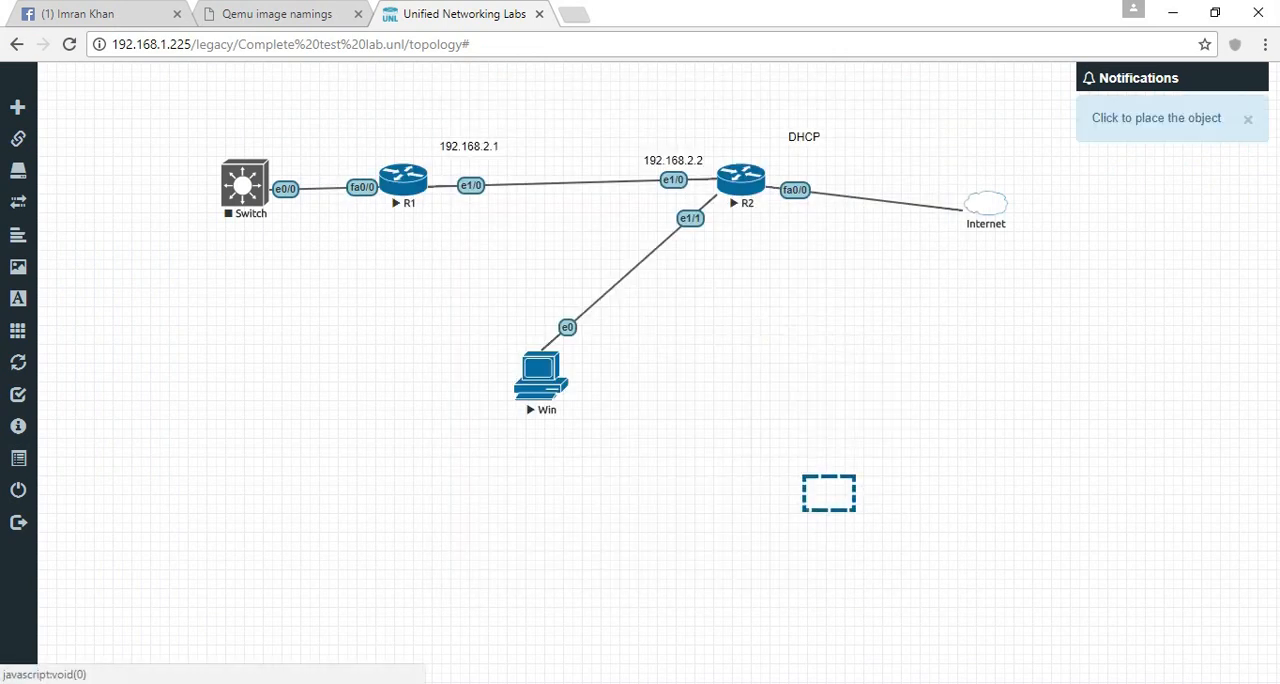
pyautogui.click(602, 362)
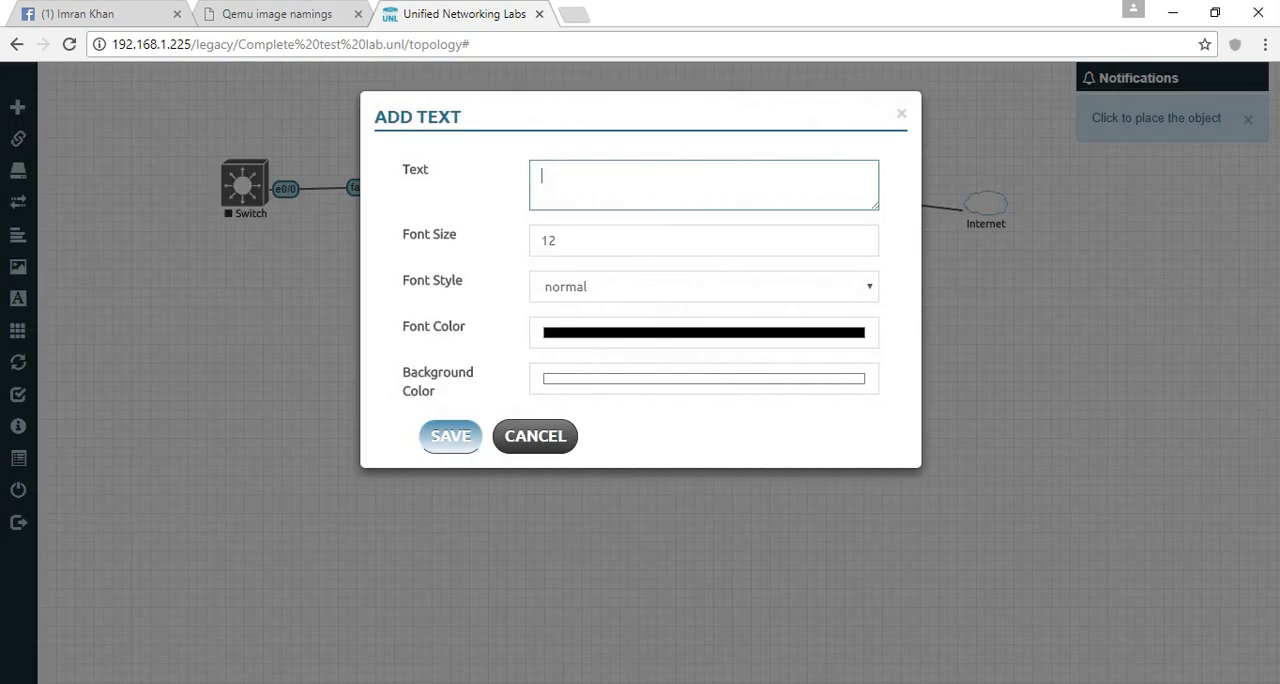
pyautogui.write('10.0.0.1')
pyautogui.press('Return')
pyautogui.press('Return')
pyautogui.write('10.0')
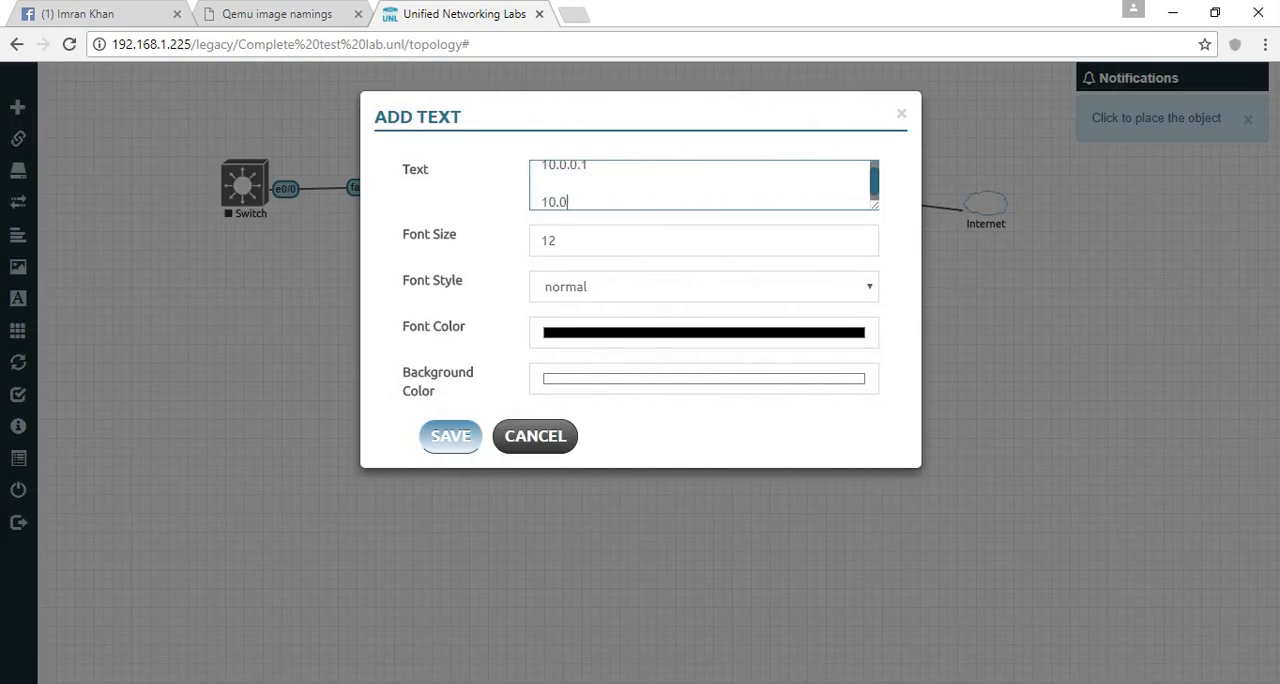
pyautogui.write('.0.100 GW')
pyautogui.press('Return')
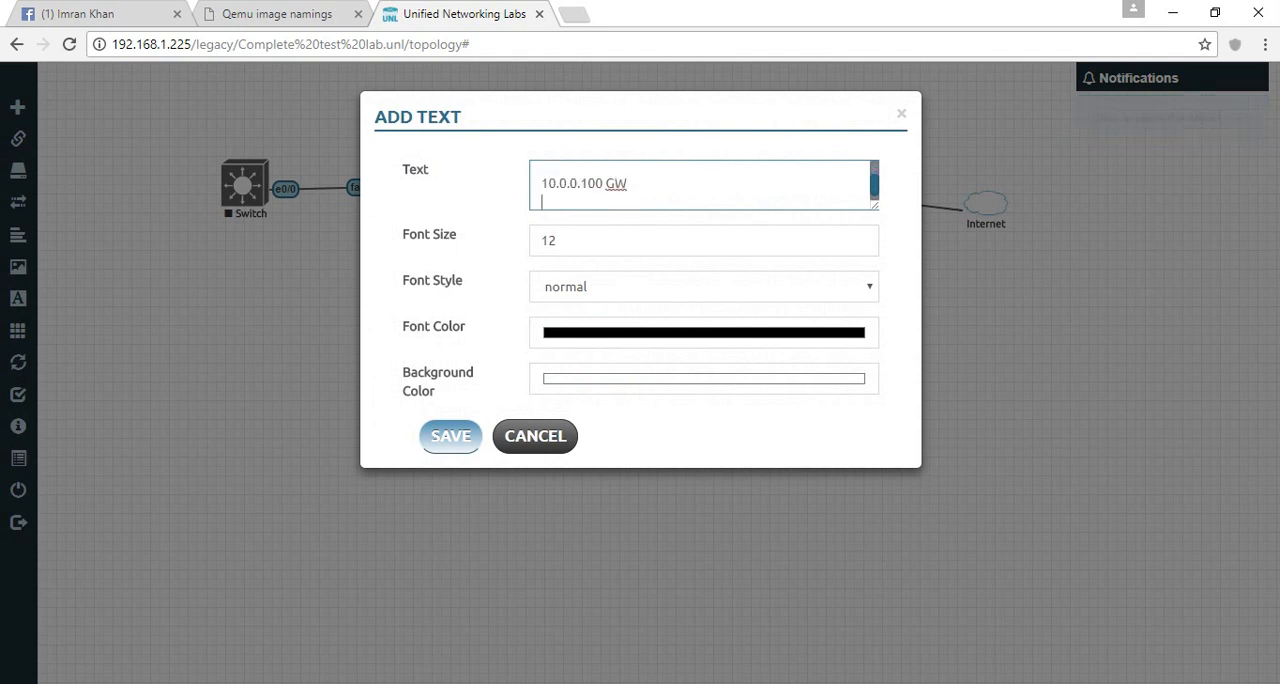
pyautogui.write('8.8.8.8 DNS')
pyautogui.hotkey('alt', 'Tab')
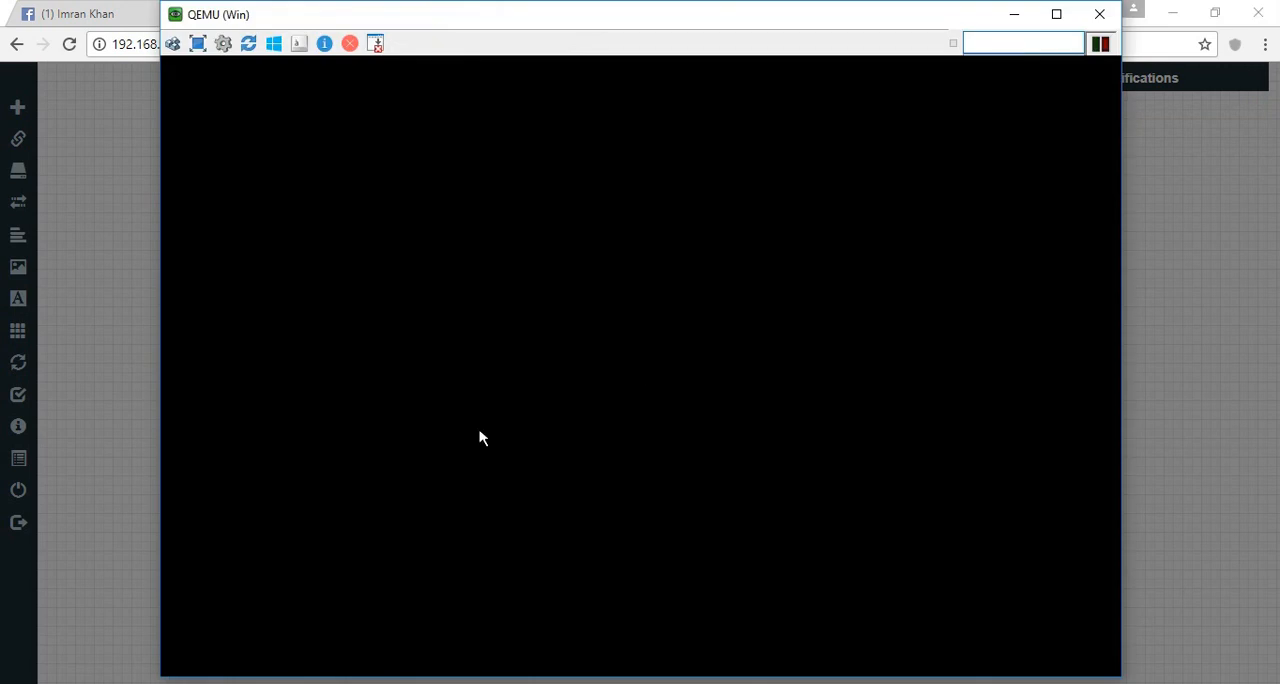
pyautogui.click(1014, 14)
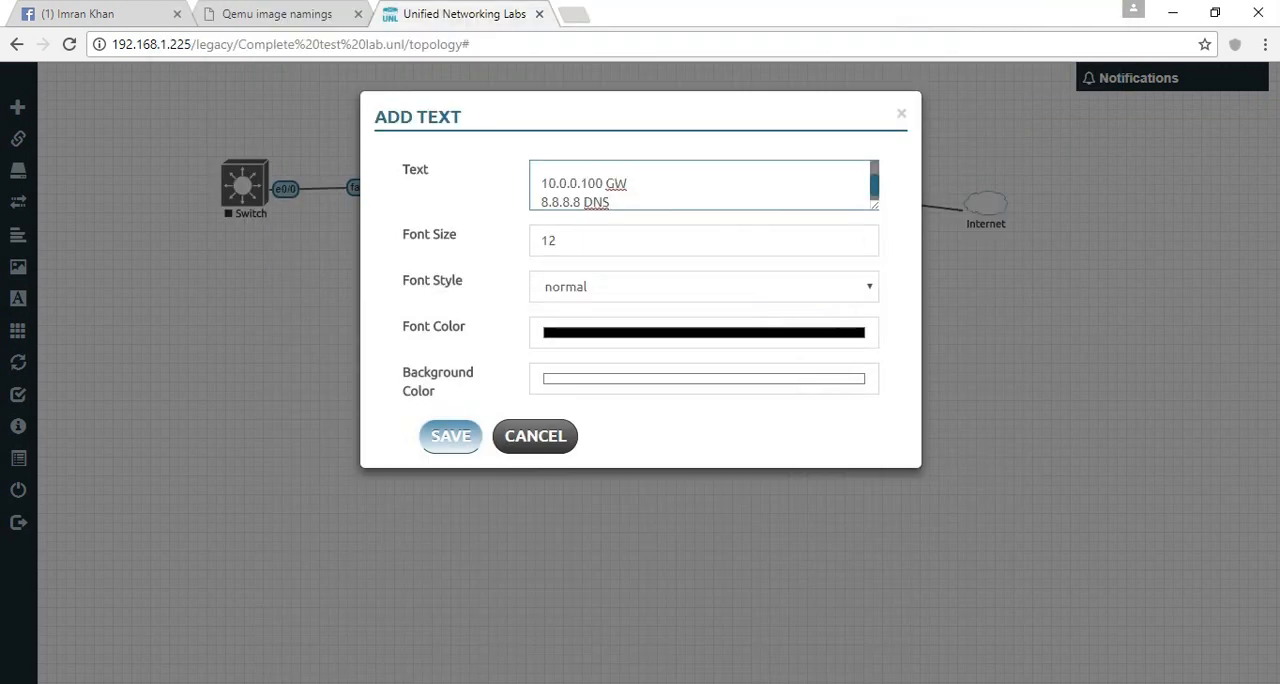
pyautogui.click(450, 436)
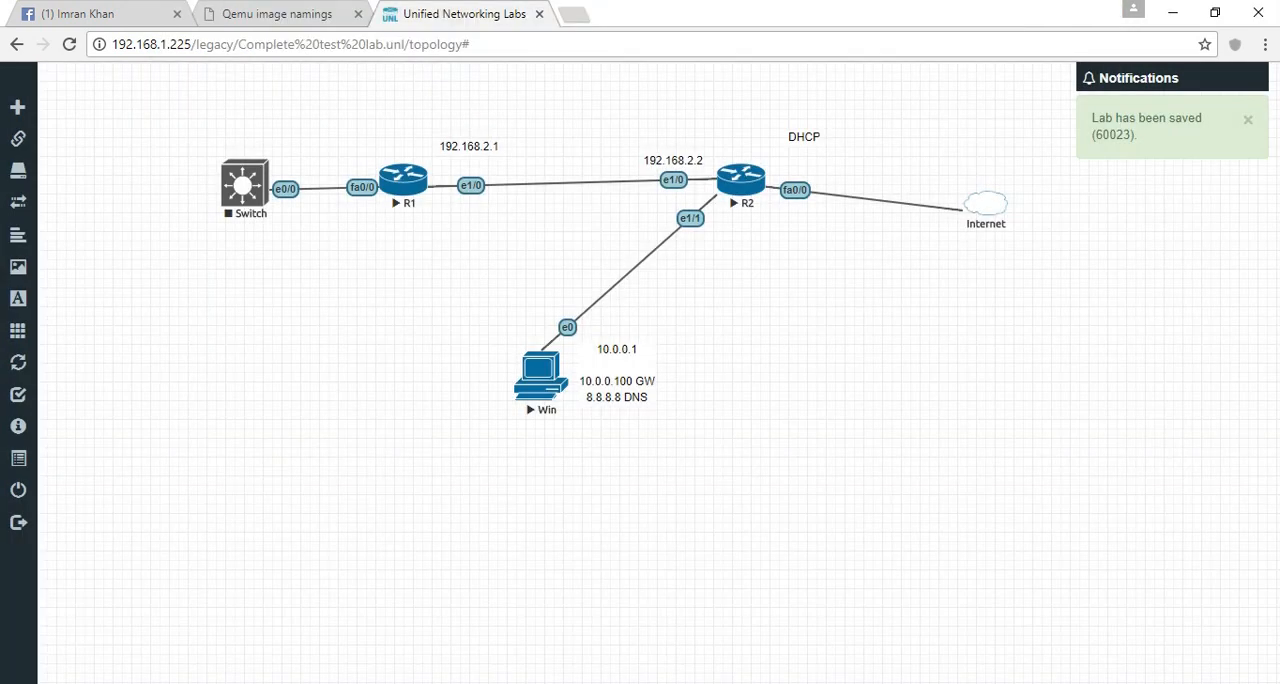
# - Check Win's boot progress, and bring up the command prompt in R2's console
pyautogui.hotkey('alt', 'Tab')
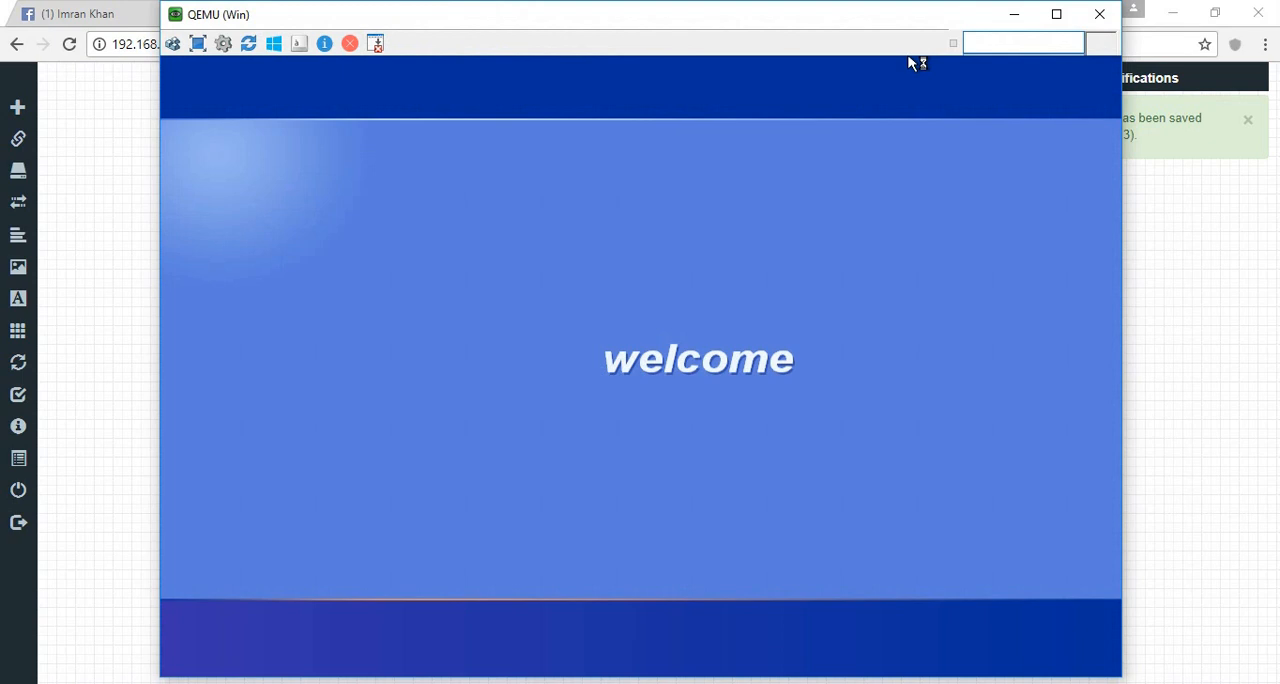
pyautogui.hotkey('alt', 'Tab')
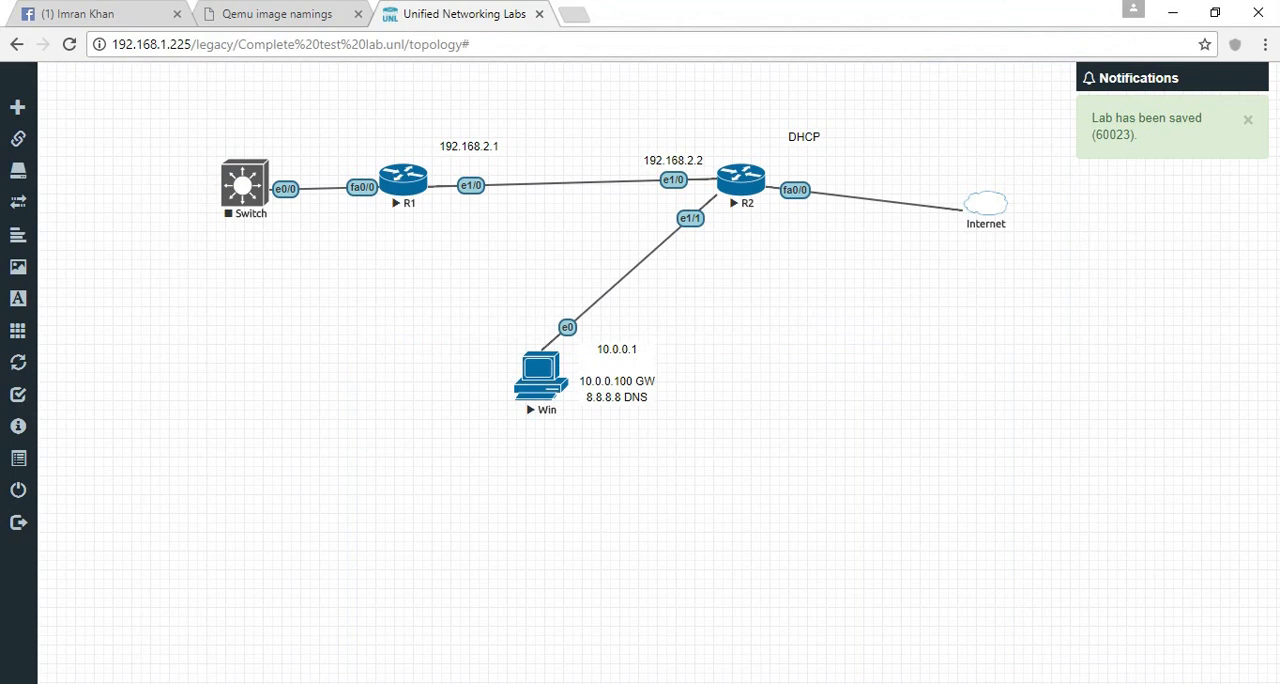
pyautogui.click(437, 683)
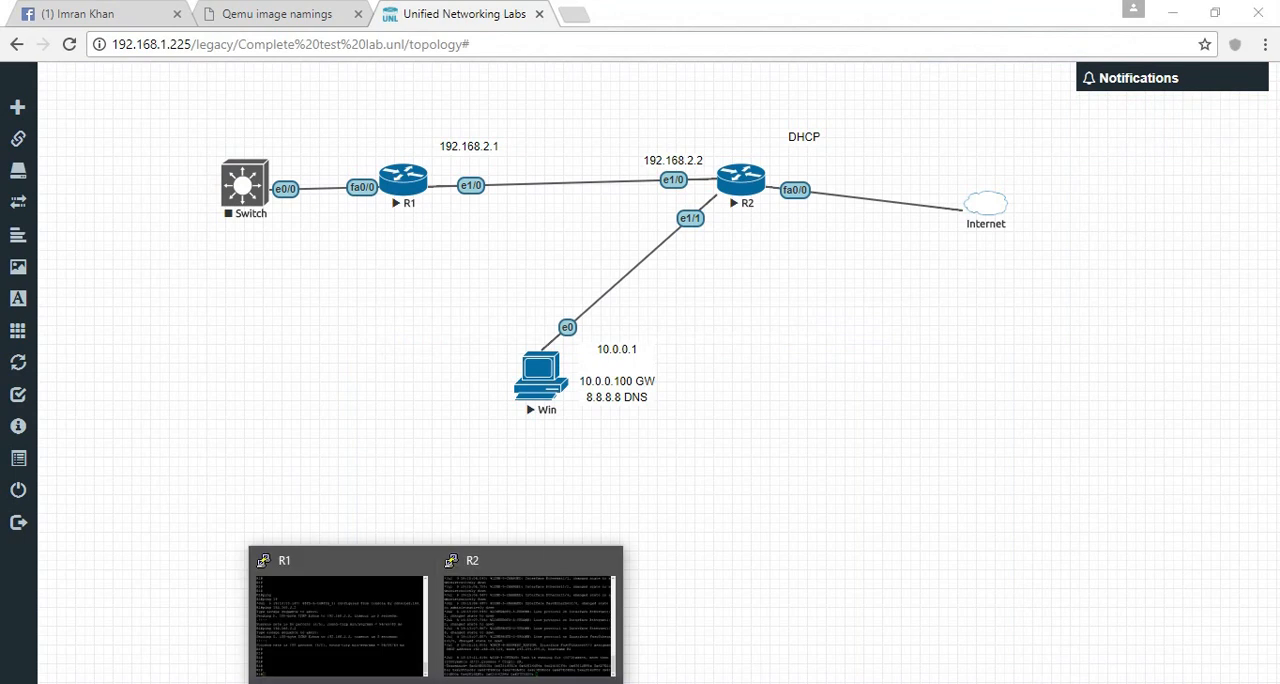
pyautogui.click(530, 620)
pyautogui.press('Return')
pyautogui.press('Return')
pyautogui.press('Return')
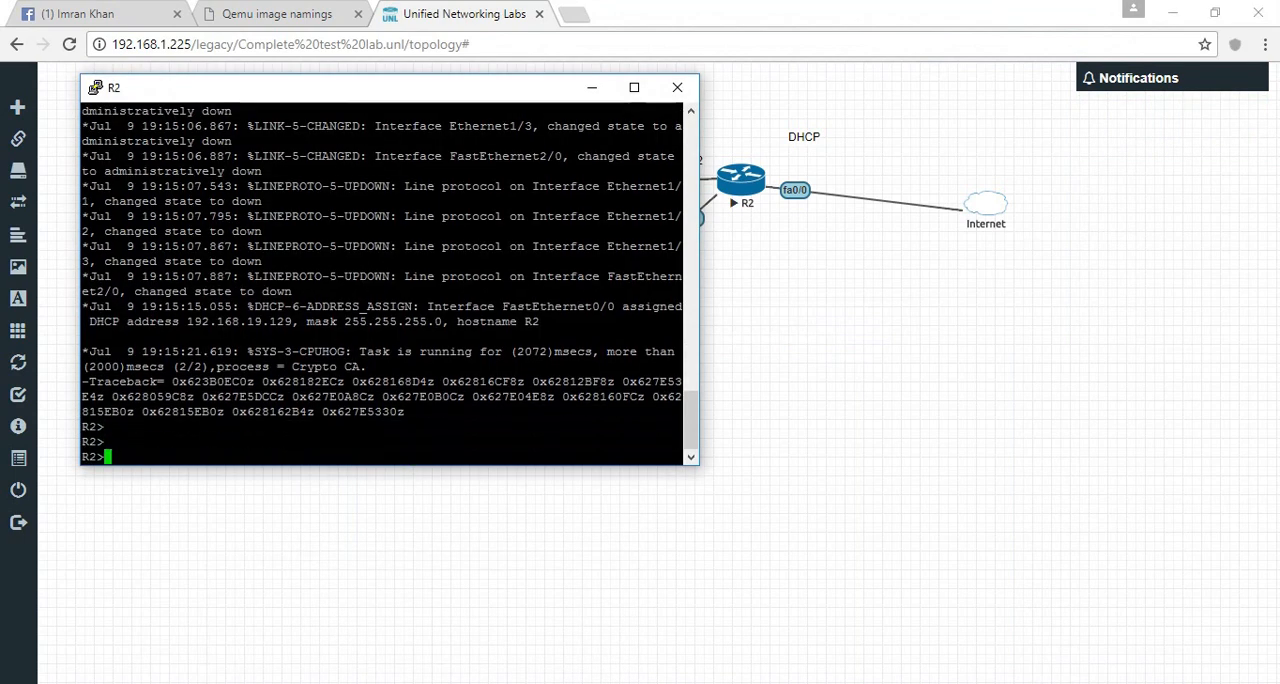
pyautogui.moveTo(390, 87)
pyautogui.mouseDown()
pyautogui.moveTo(344, 85)
pyautogui.moveTo(376, 85)
pyautogui.mouseUp()
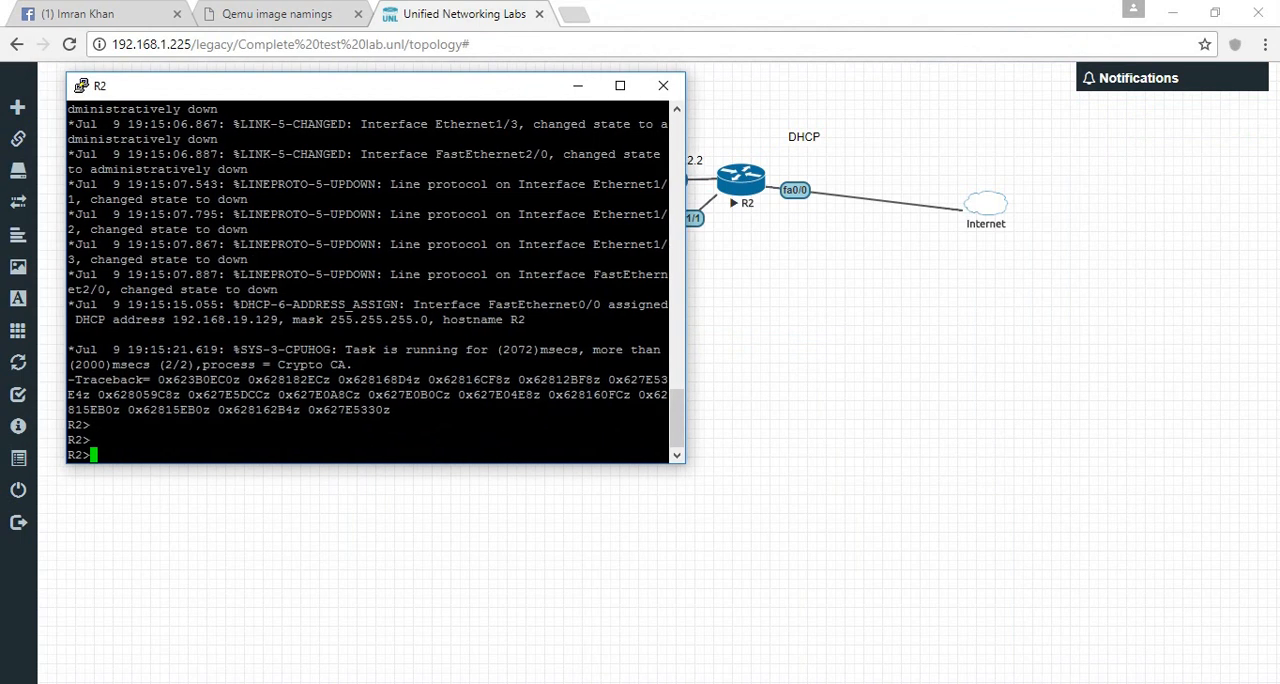
# - Enter R2's global configuration mode, select interface Ethernet 1/1 and enable it with no shutdown
pyautogui.write('en')
pyautogui.press('Return')
pyautogui.write('conf t')
pyautogui.press('Return')
pyautogui.write('int et 1/1')
pyautogui.press('Return')
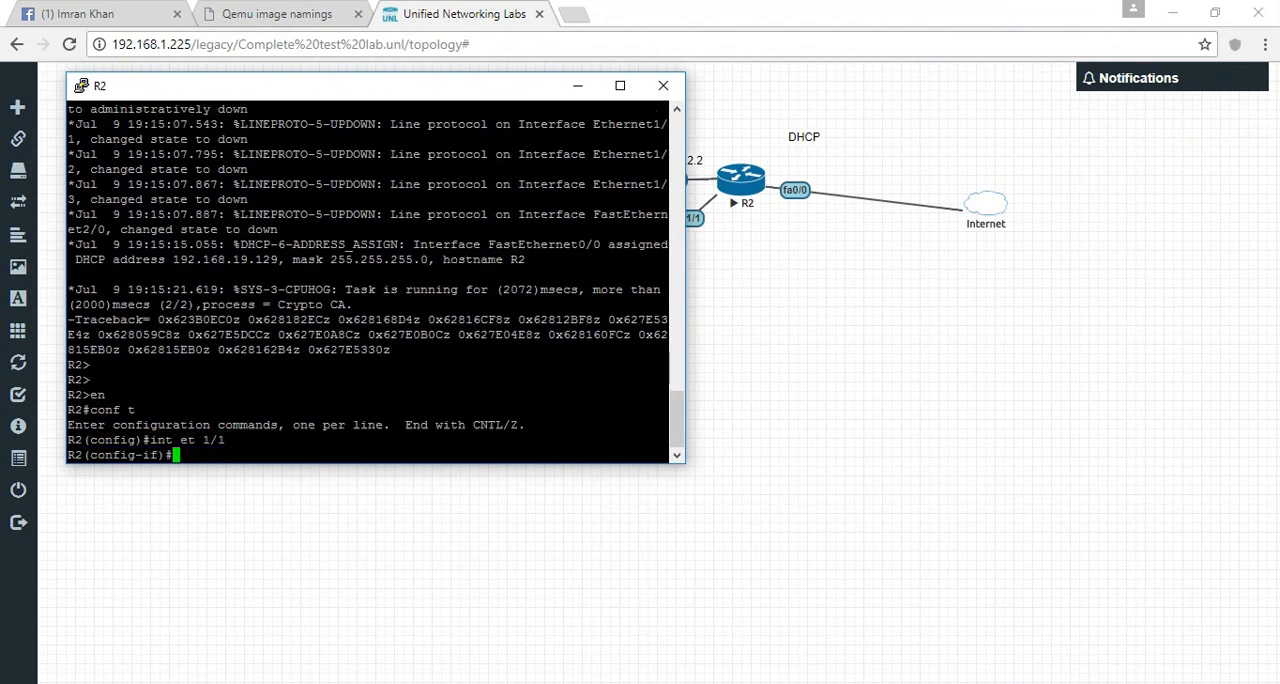
pyautogui.write('no sh')
pyautogui.press('Tab')
pyautogui.press('Return')
# - Assign IP address 10.0.0.100 with mask 255.0.0.0 to R2's Ethernet 1/1 interface
pyautogui.write('ip add 10.0.0.010')
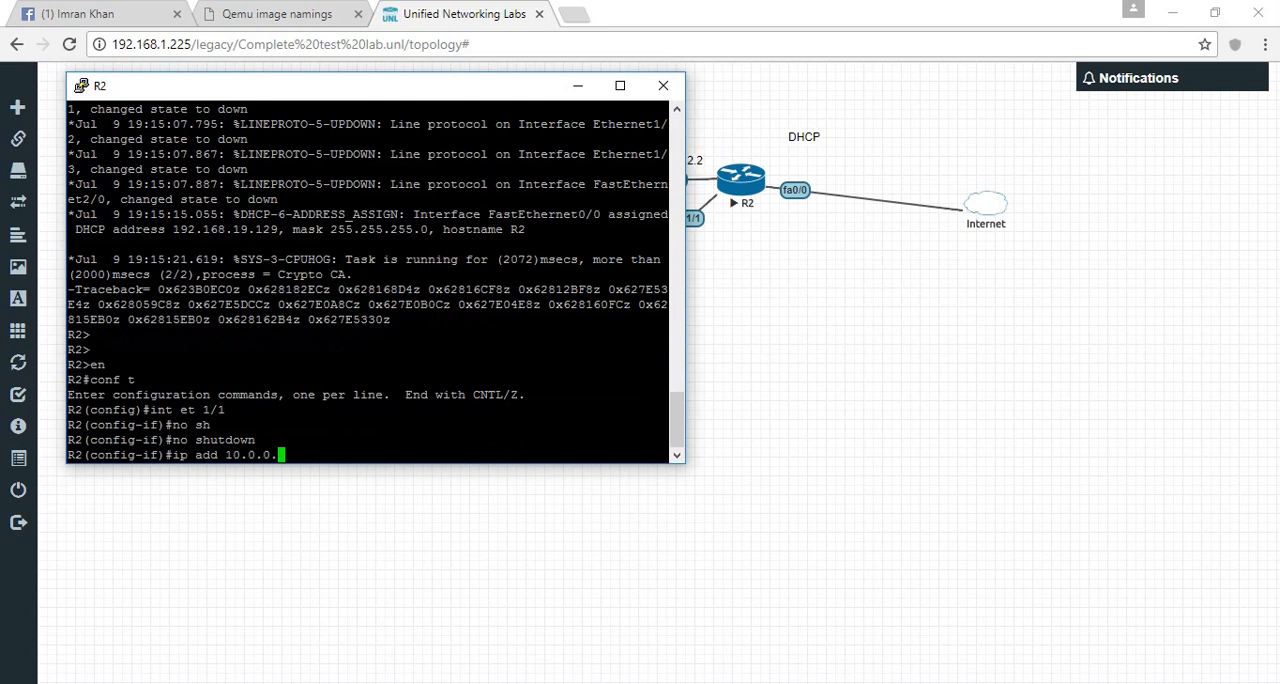
pyautogui.press('BackSpace')
pyautogui.press('BackSpace')
pyautogui.press('BackSpace')
pyautogui.write('100 255.0')
pyautogui.write('.0.0')
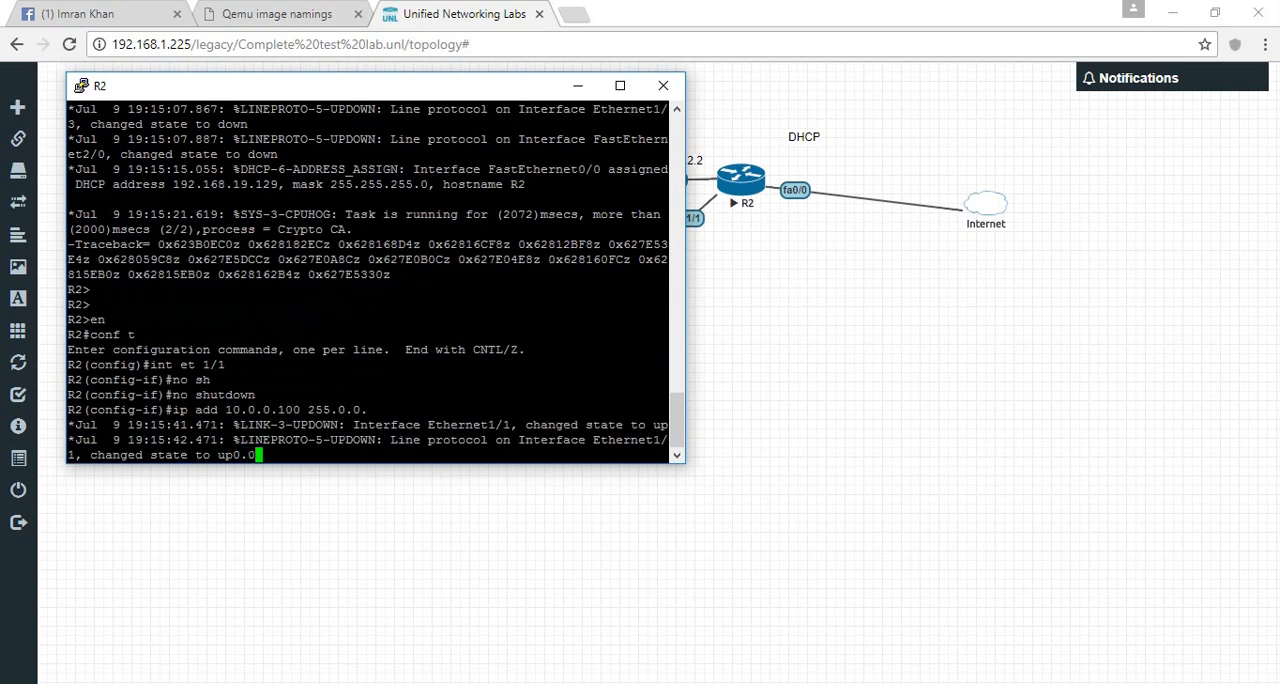
pyautogui.press('Return')
pyautogui.press('Up')
pyautogui.press('BackSpace')
pyautogui.press('BackSpace')
pyautogui.press('Return')
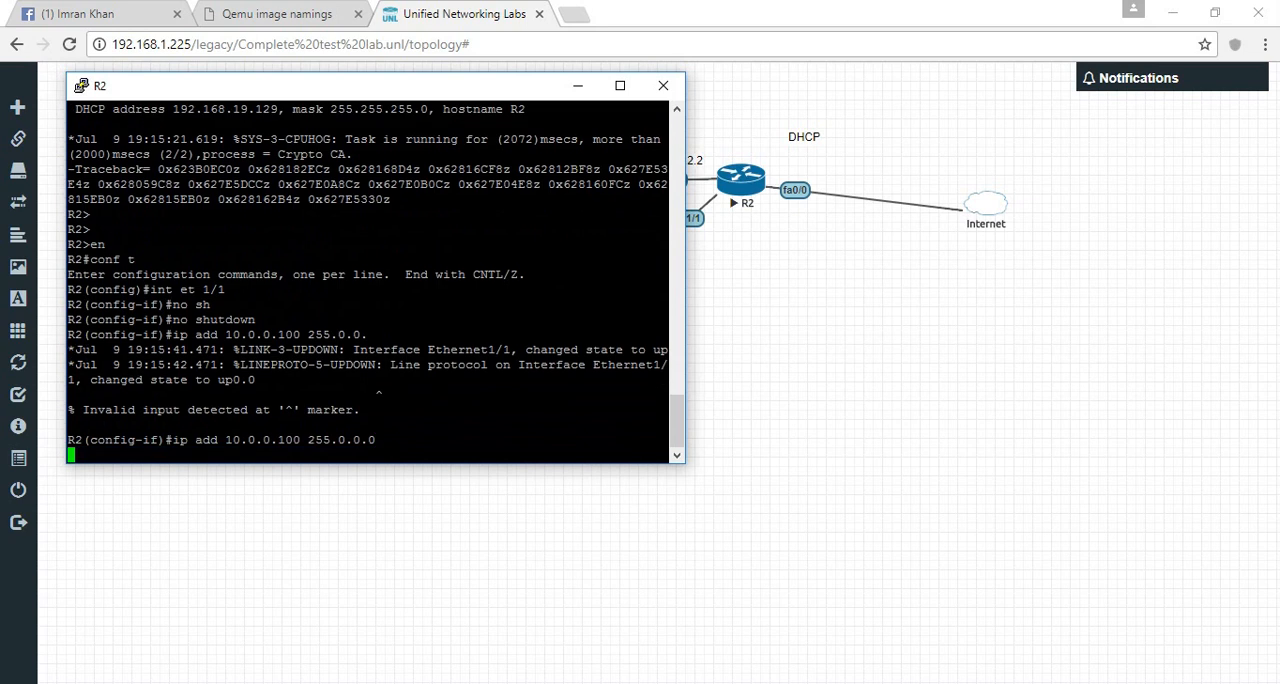
# - Exit R2's configuration mode and show the brief IP interface summary with show ip int brief
pyautogui.write('end')
pyautogui.press('Return')
pyautogui.write('sh ip it bri')
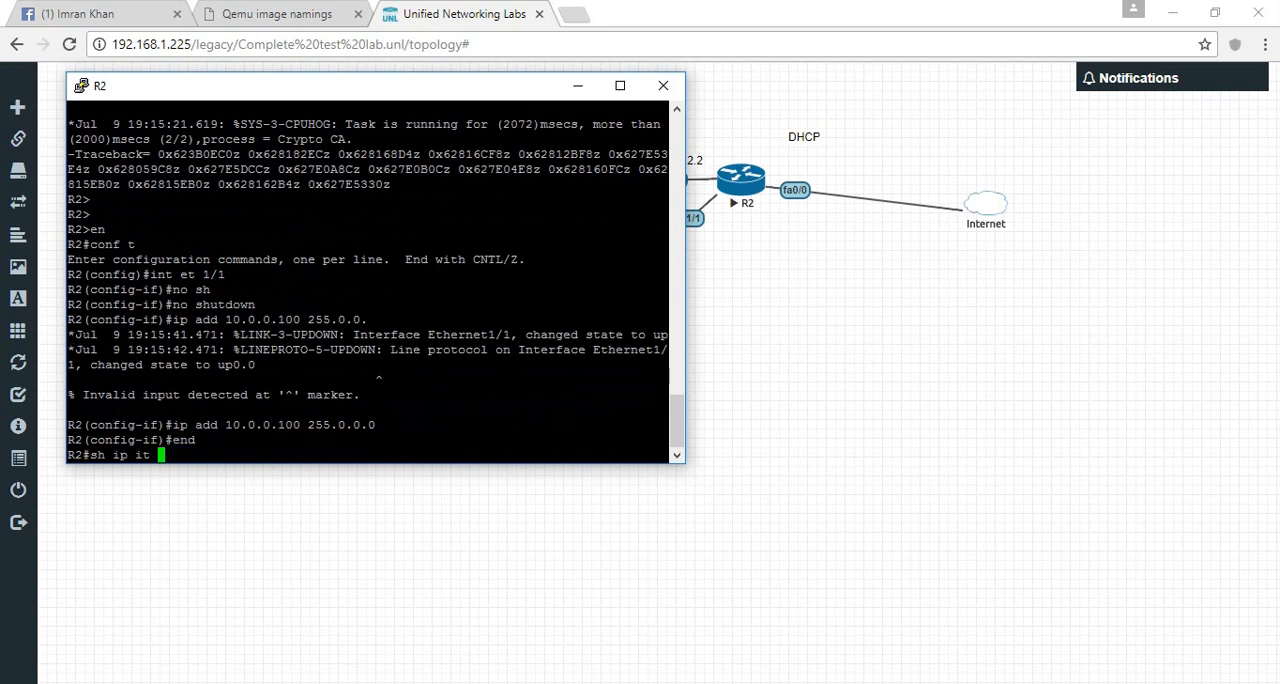
pyautogui.press('Tab')
pyautogui.press('Return')
pyautogui.write('show ip int bri')
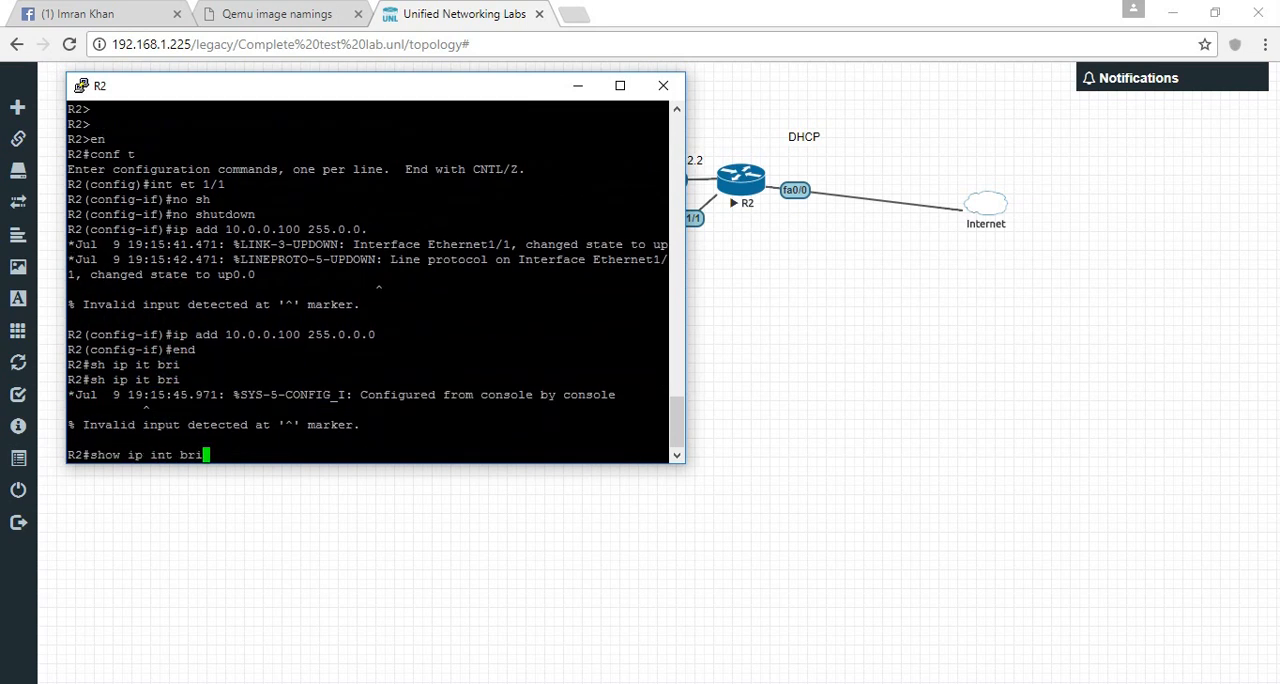
pyautogui.press('Tab')
pyautogui.press('Return')
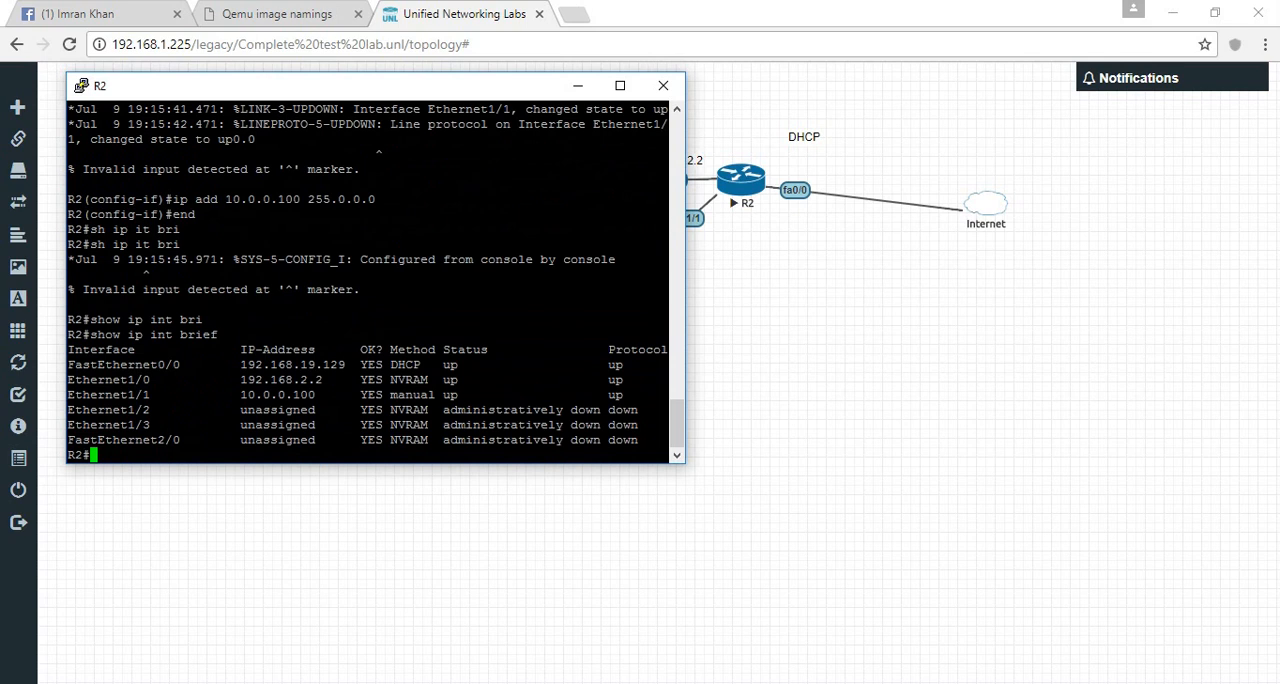
# - Ping 8.8.8.8 from R2 to test Internet access, and switch to the Win node's QEMU console
pyautogui.write('ping 8.8.8.8')
pyautogui.press('Return')
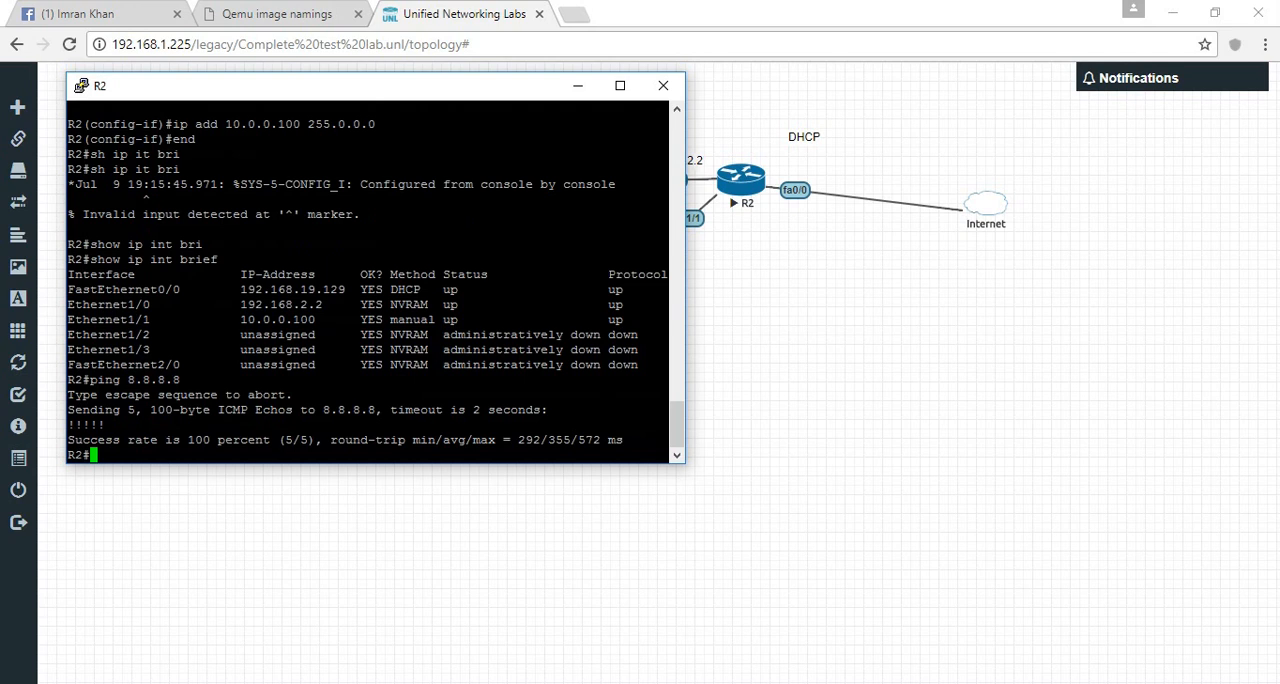
pyautogui.hotkey('alt', 'Tab')
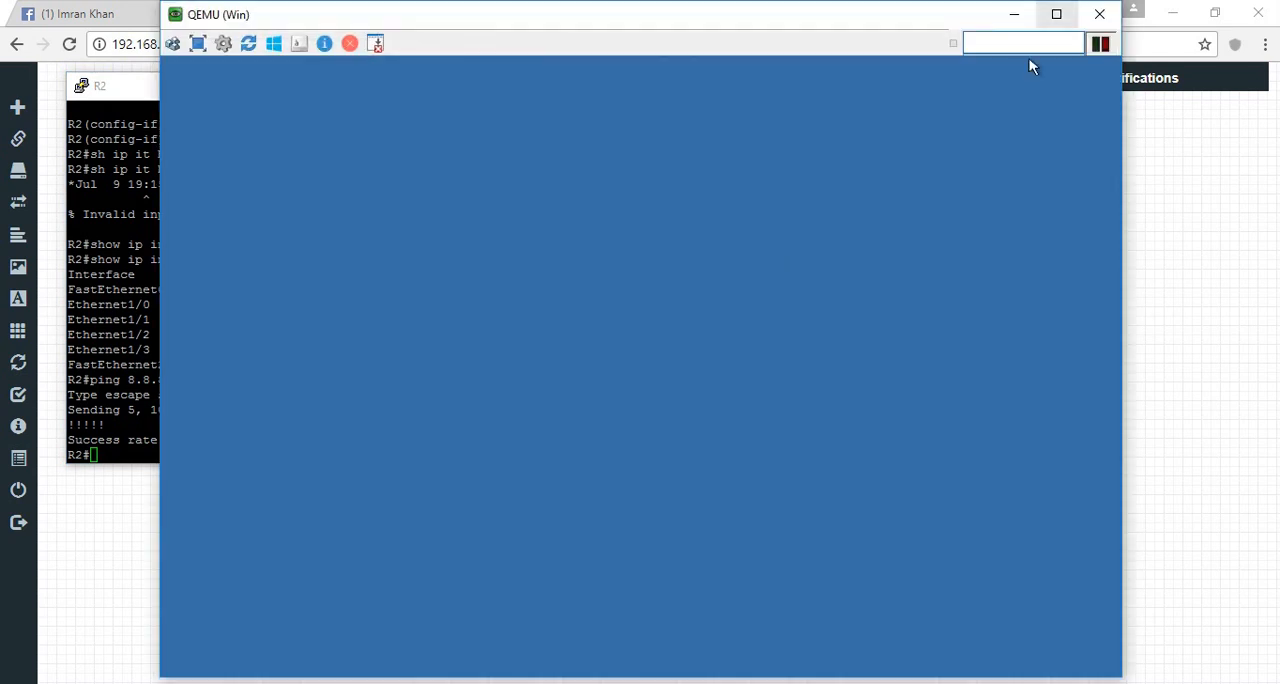
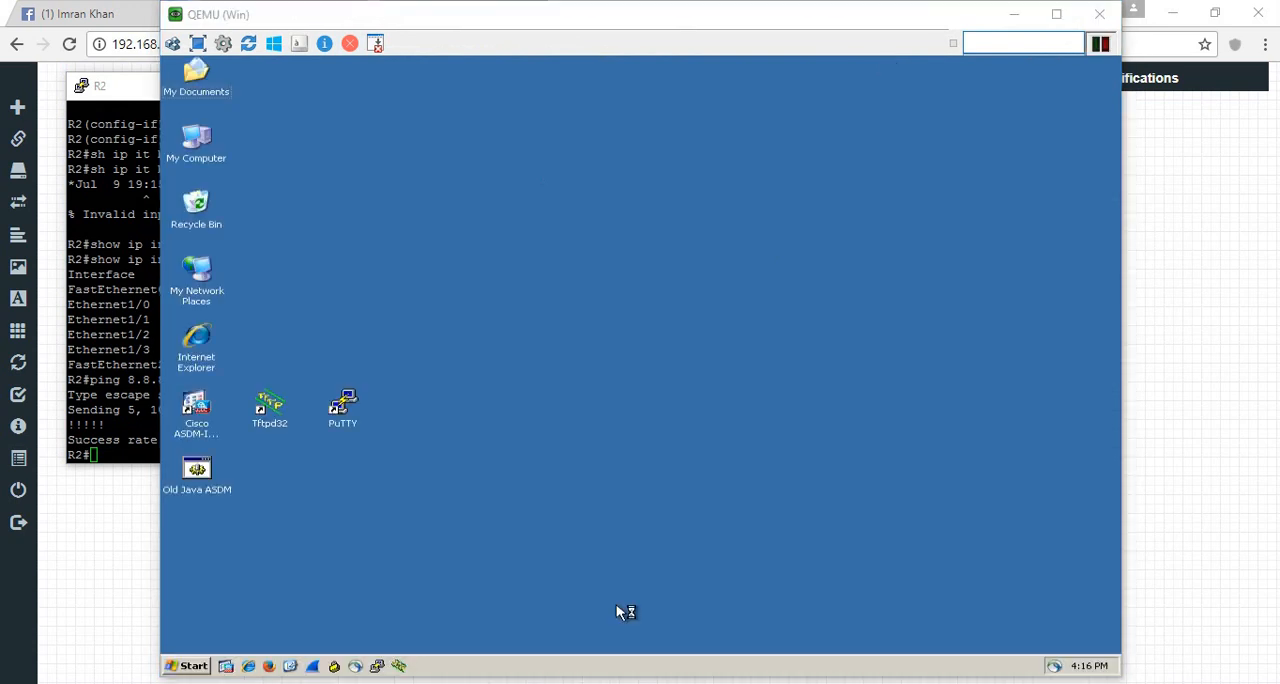
# - Set the Windows XP desktop's screen resolution to 800 by 600 pixels and keep the new display settings
pyautogui.rightClick(556, 219)
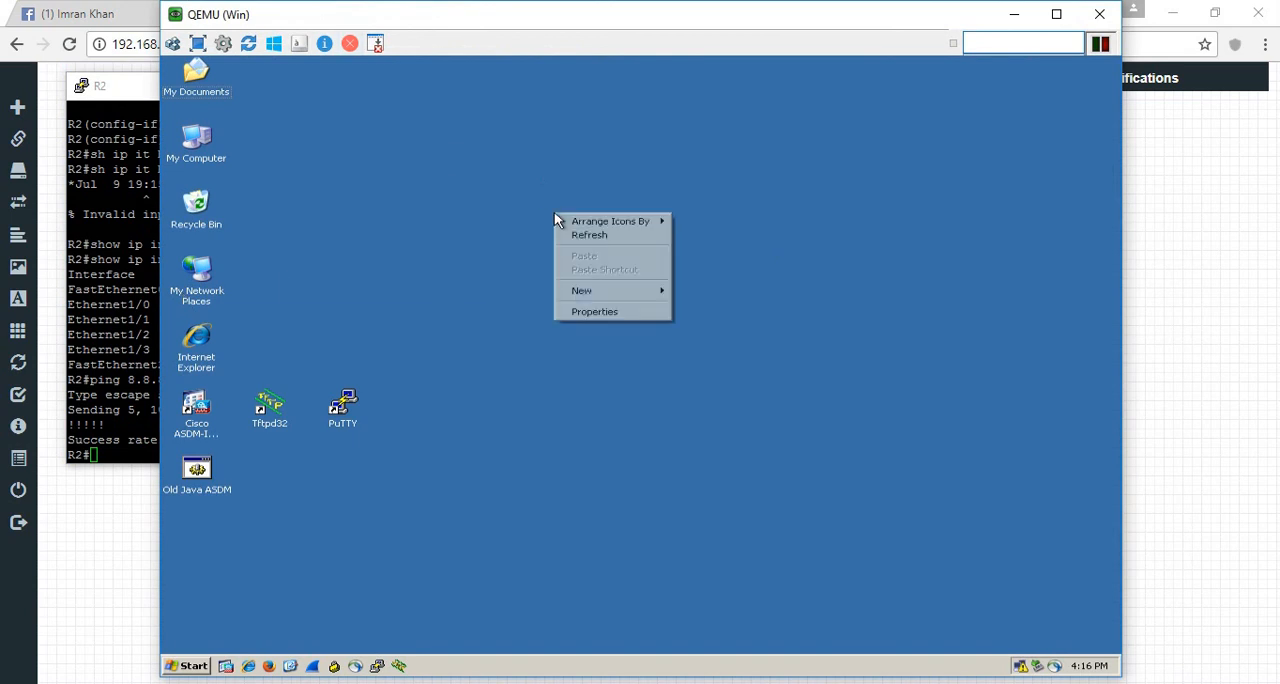
pyautogui.click(624, 313)
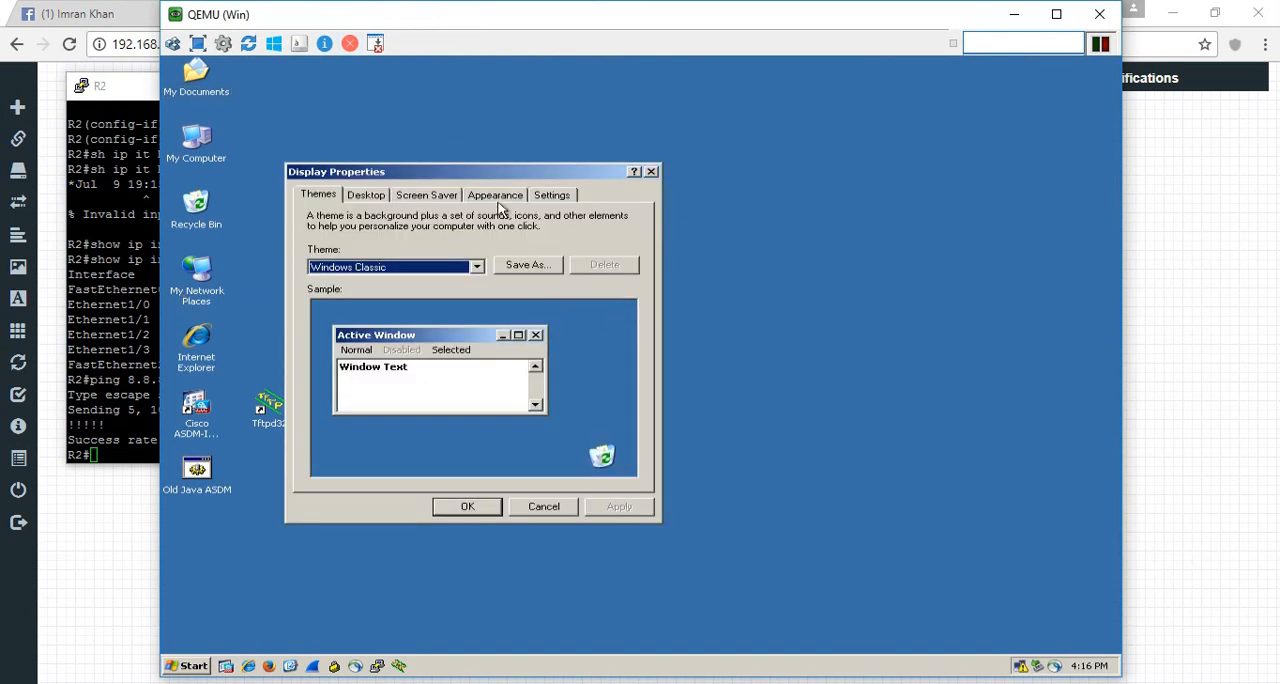
pyautogui.click(556, 197)
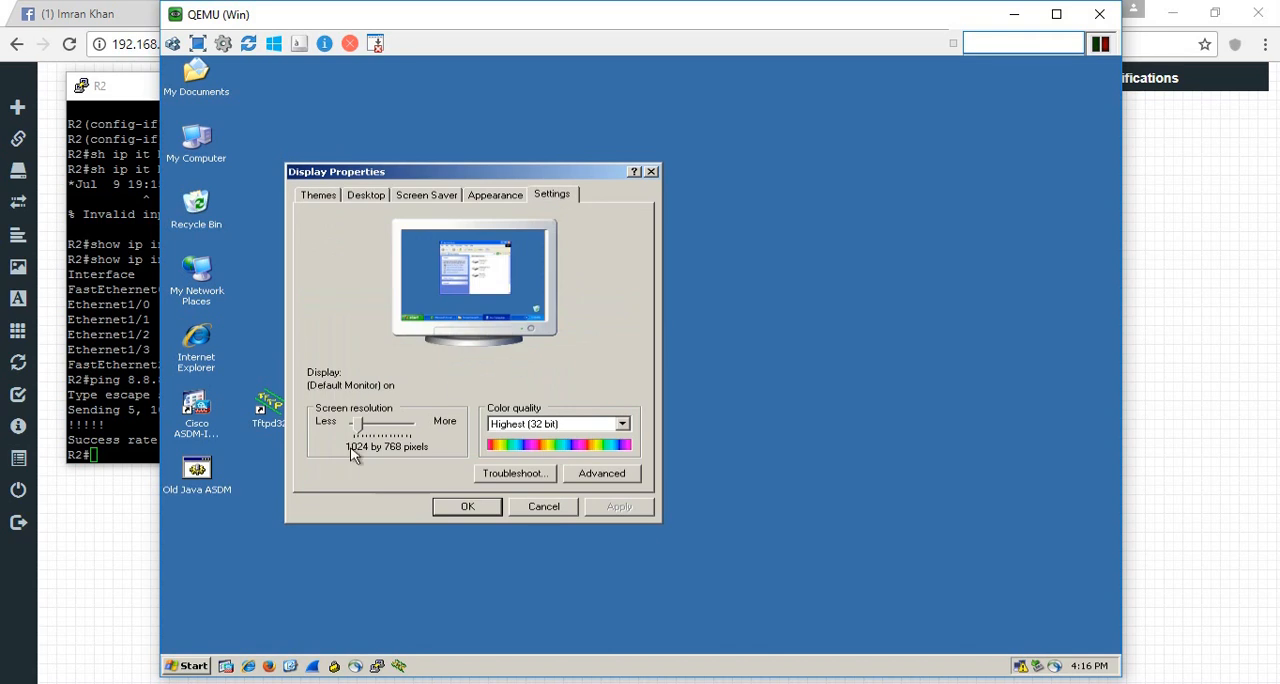
pyautogui.moveTo(360, 425); pyautogui.dragTo(352, 425)
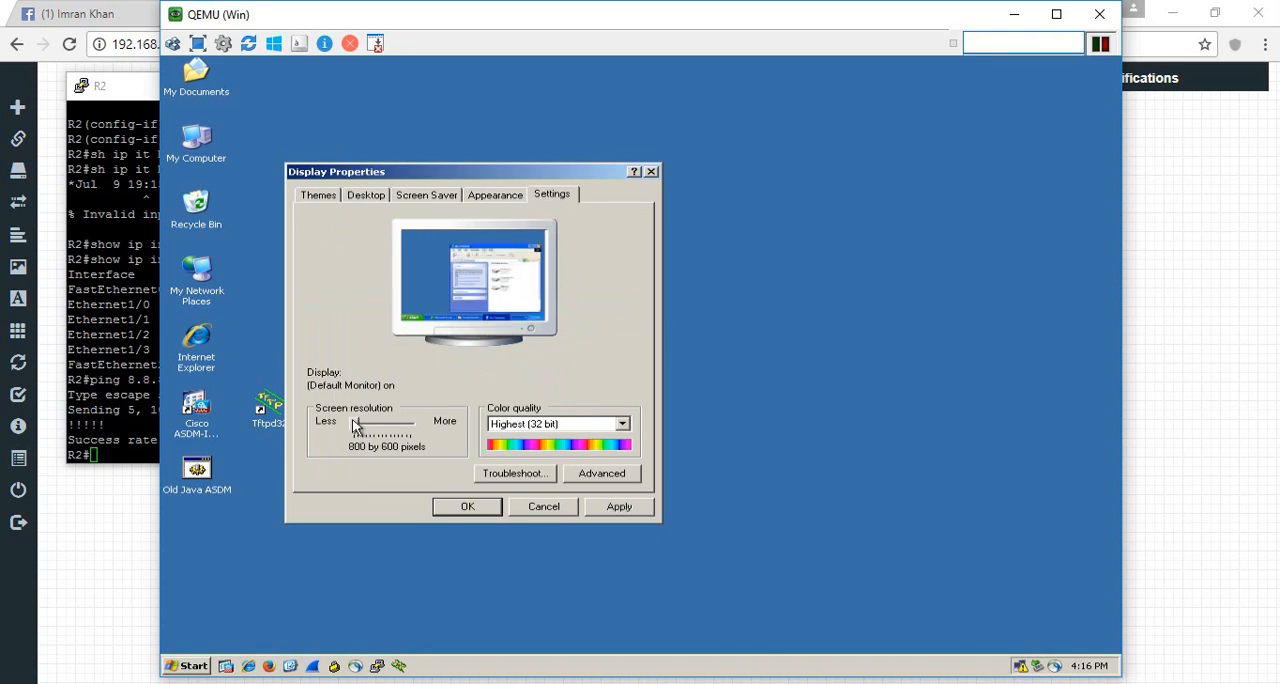
pyautogui.click(619, 507)
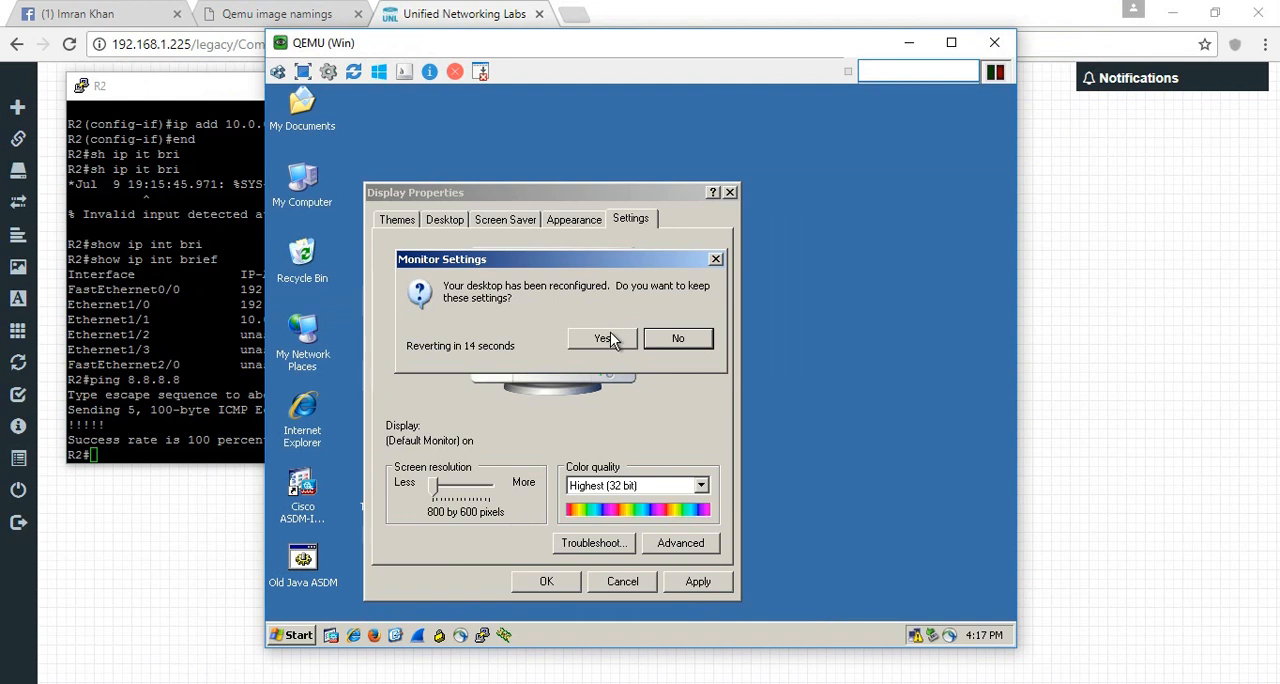
pyautogui.click(611, 340)
pyautogui.click(549, 576)
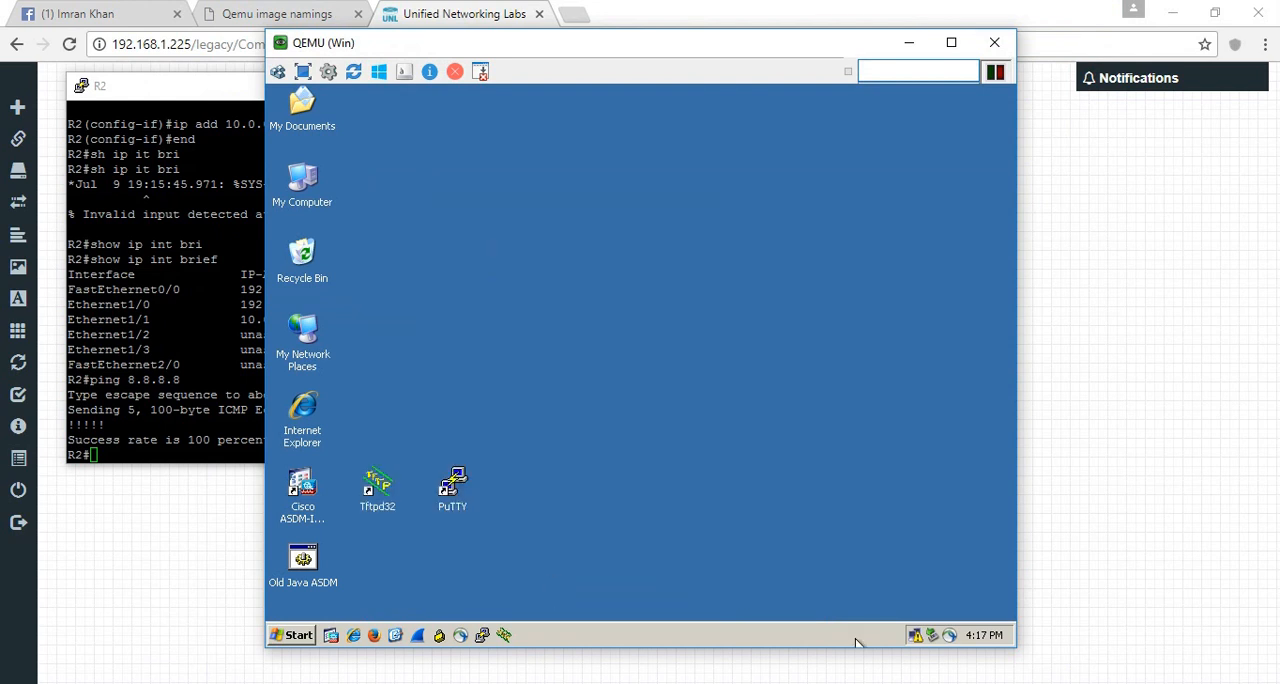
# - Open the Internet Protocol (TCP/IP) properties of the XP machine's Local Area Connection
pyautogui.rightClick(916, 638)
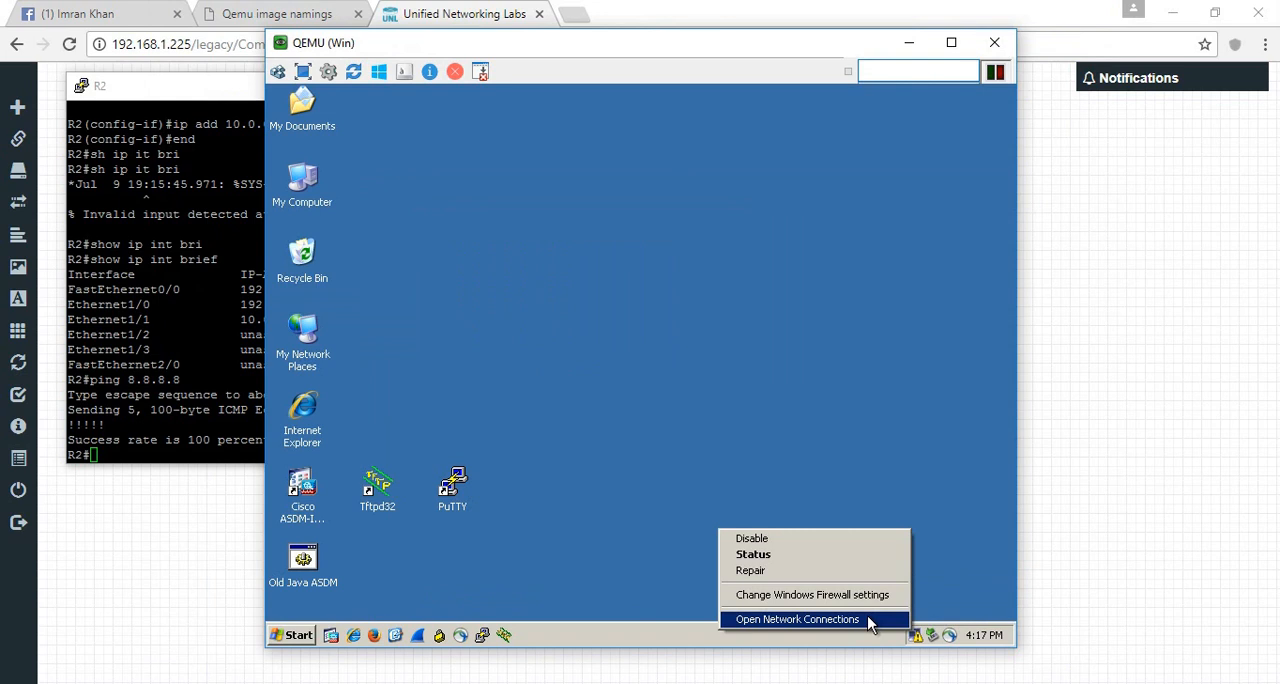
pyautogui.click(870, 621)
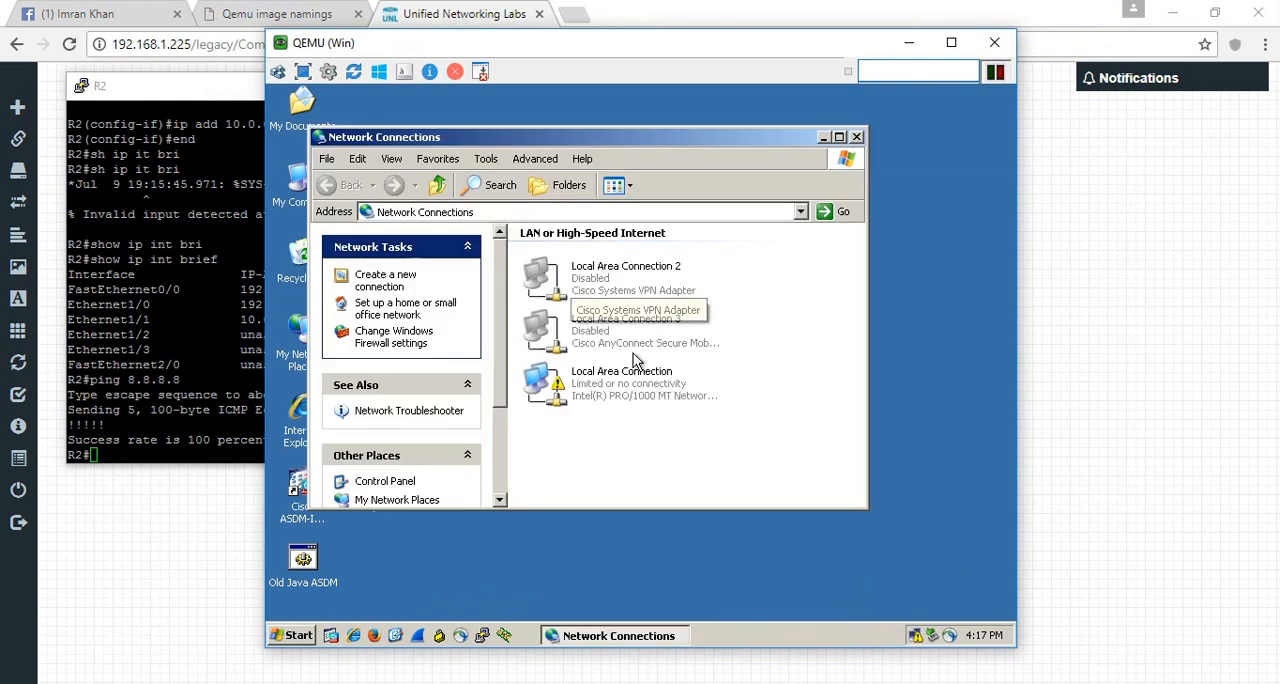
pyautogui.rightClick(633, 380)
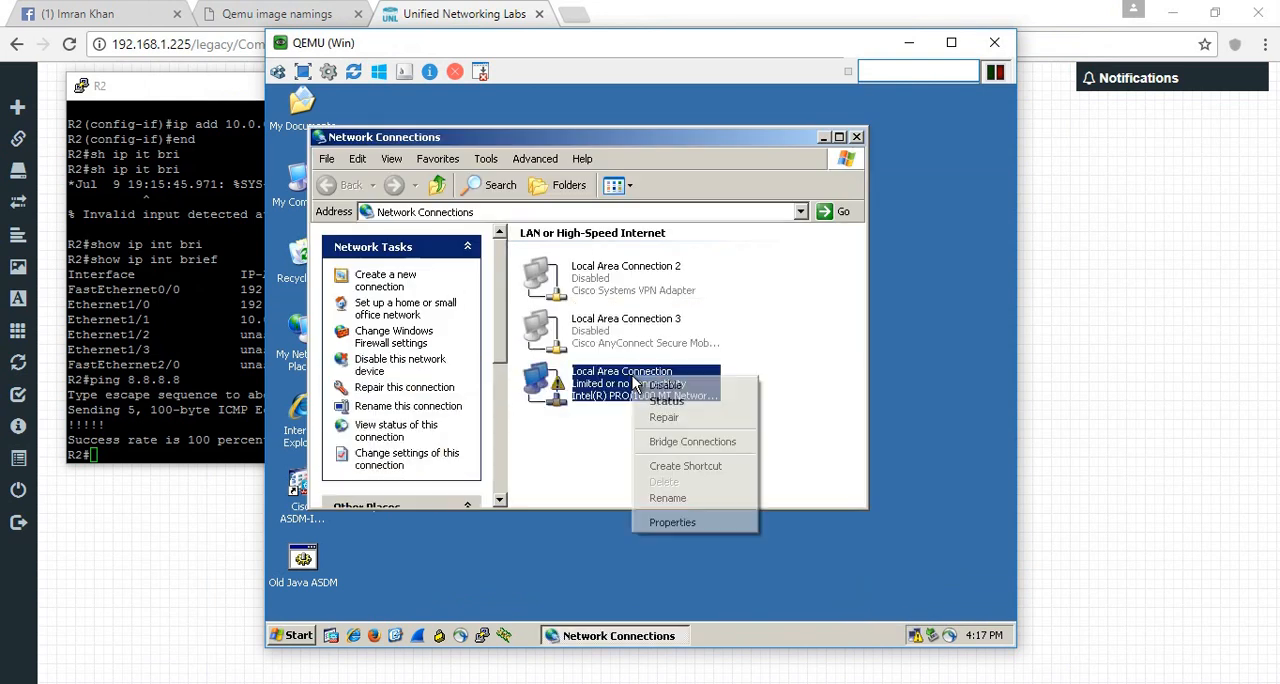
pyautogui.click(684, 526)
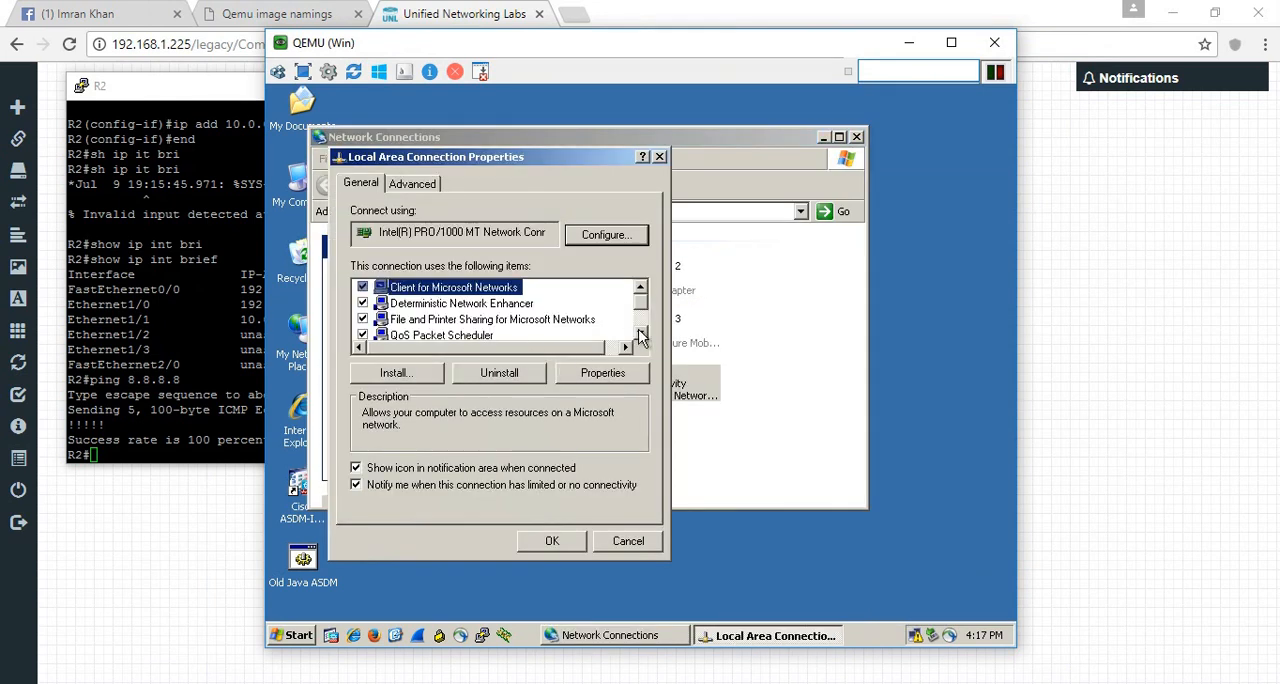
pyautogui.click(641, 334)
pyautogui.click(641, 334)
pyautogui.click(641, 334)
pyautogui.doubleClick(465, 319)
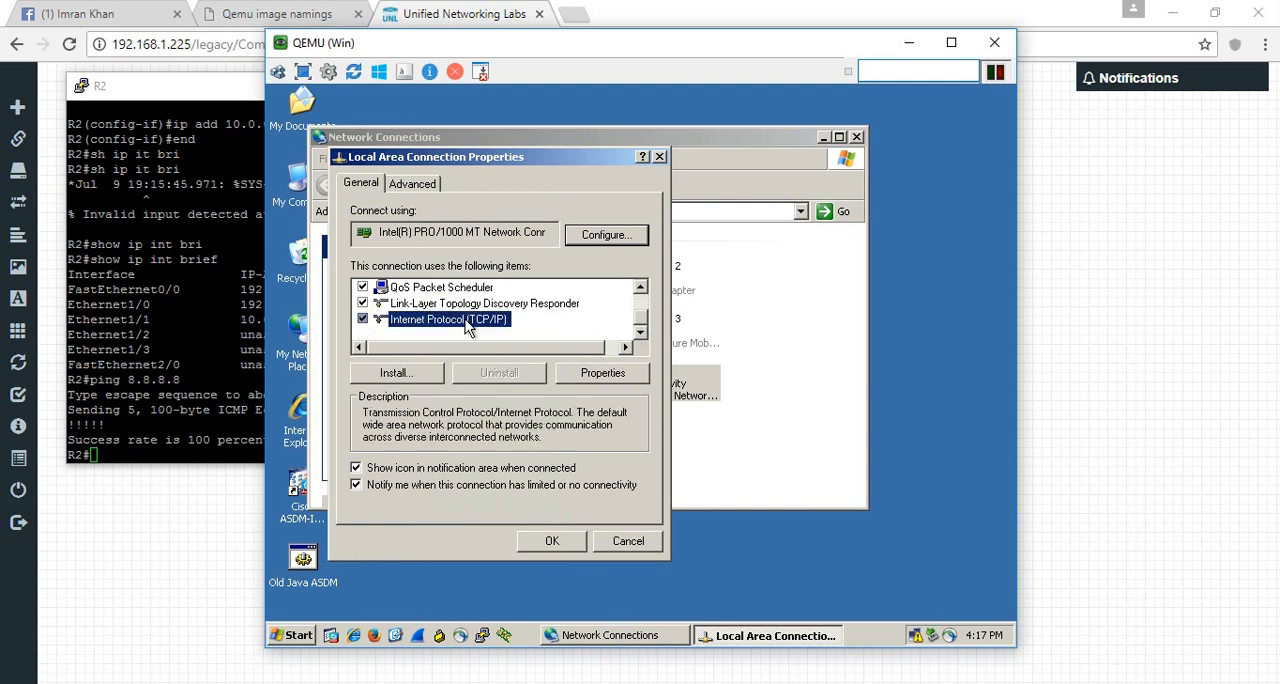
# - Give the Local Area Connection a static IP address beginning with 10, save the settings and close the network connections
pyautogui.click(392, 339)
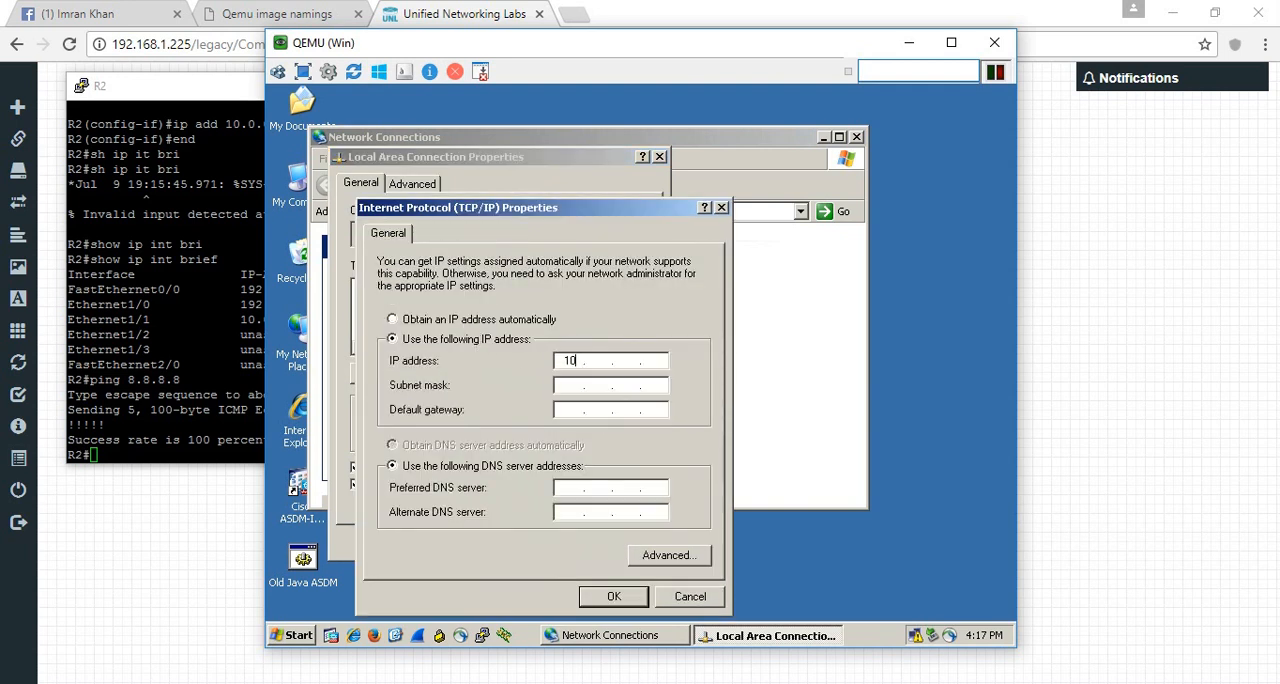
pyautogui.press('Tab')
pyautogui.press('Tab')
pyautogui.press('Tab')
pyautogui.click(614, 596)
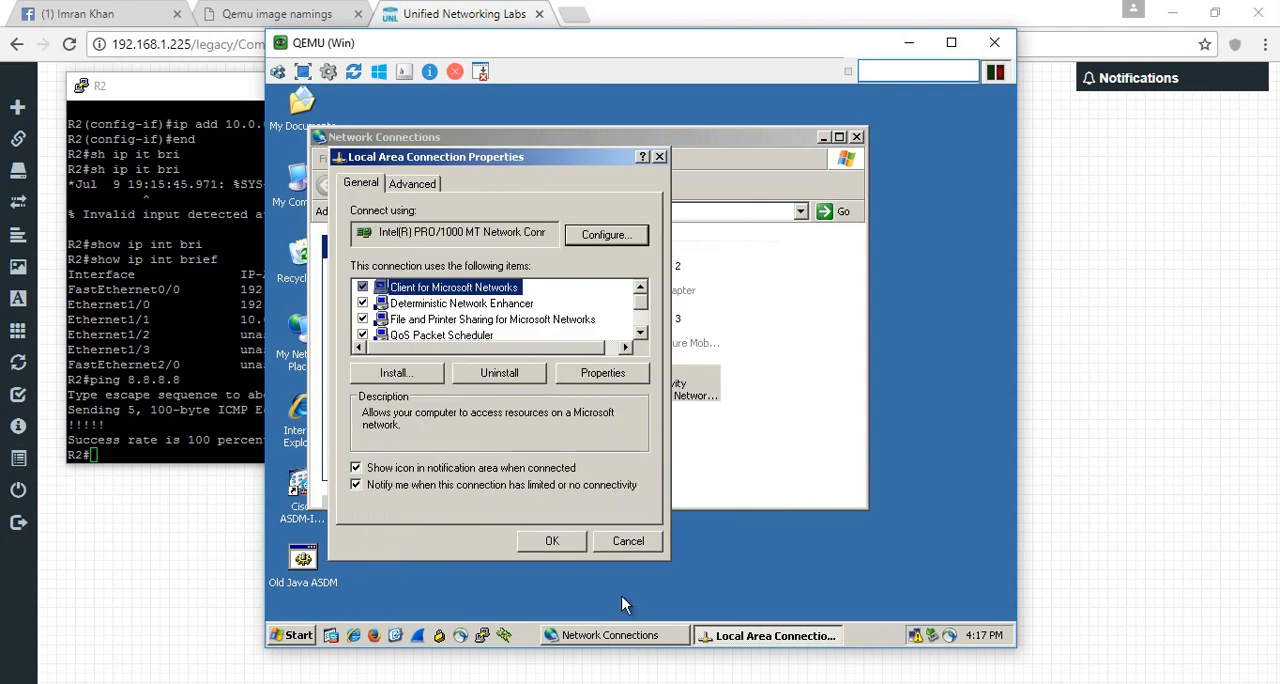
pyautogui.click(551, 542)
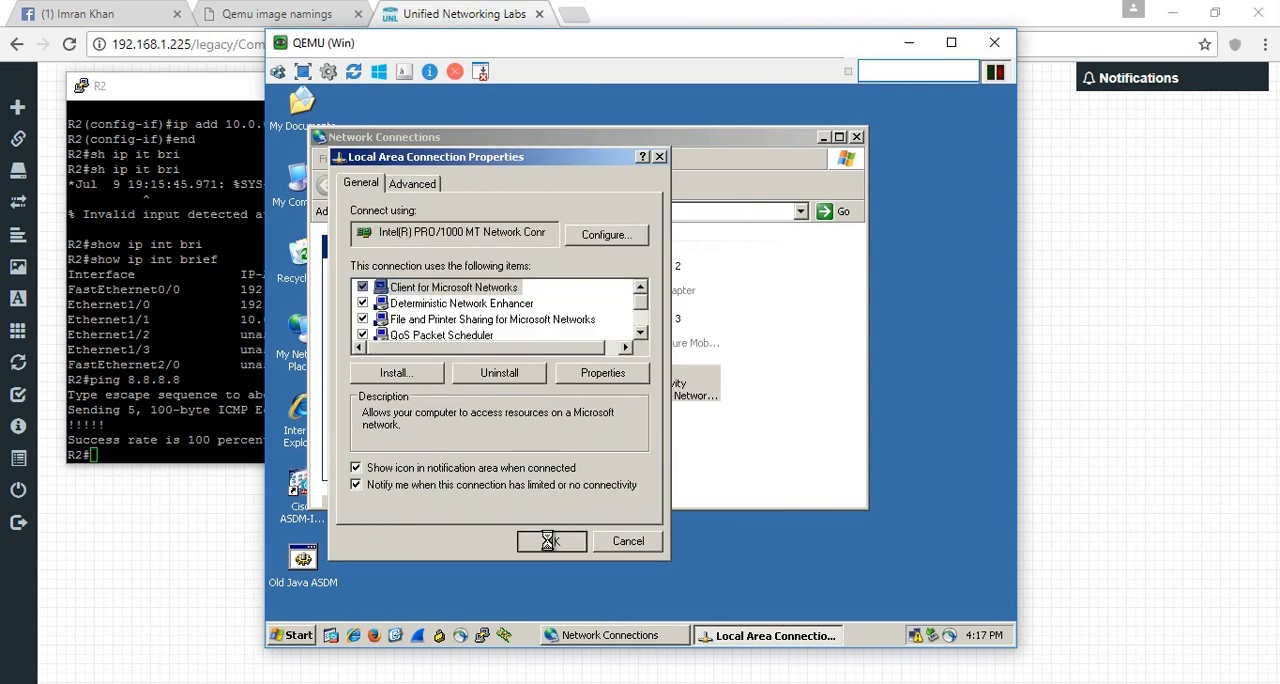
pyautogui.click(857, 138)
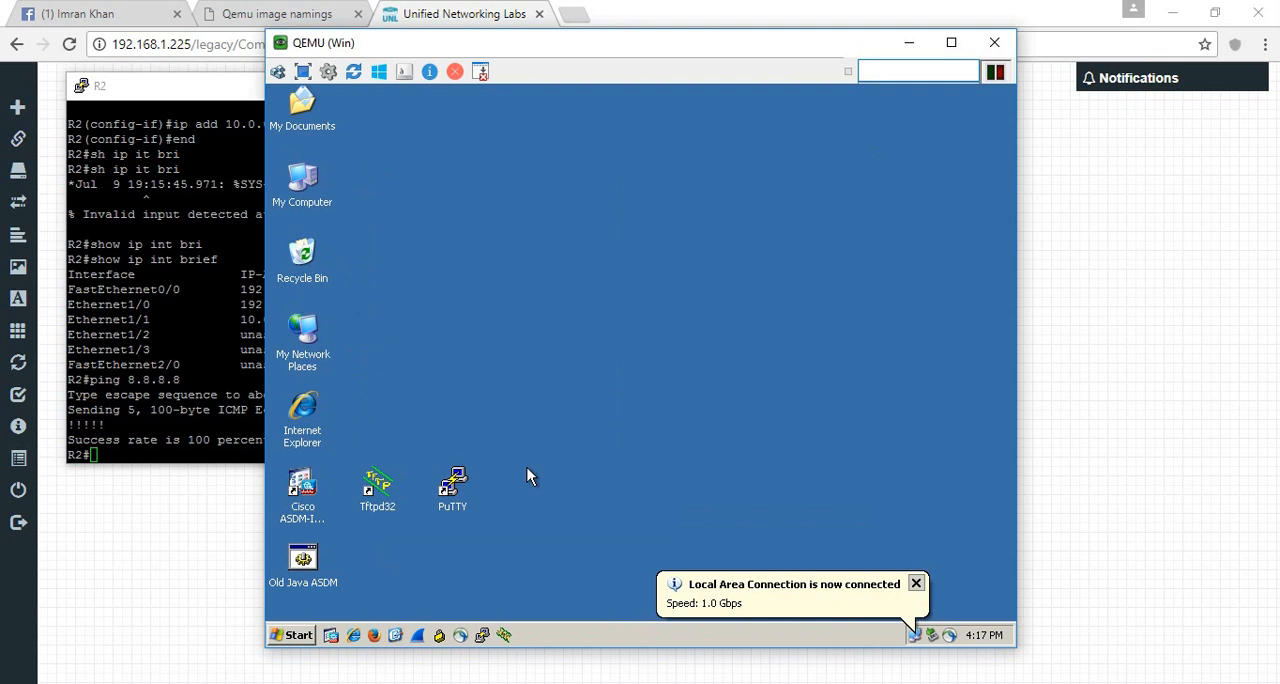
# - Open a command prompt on the XP machine and ping R2 at 10.0.0.100
pyautogui.click(297, 636)
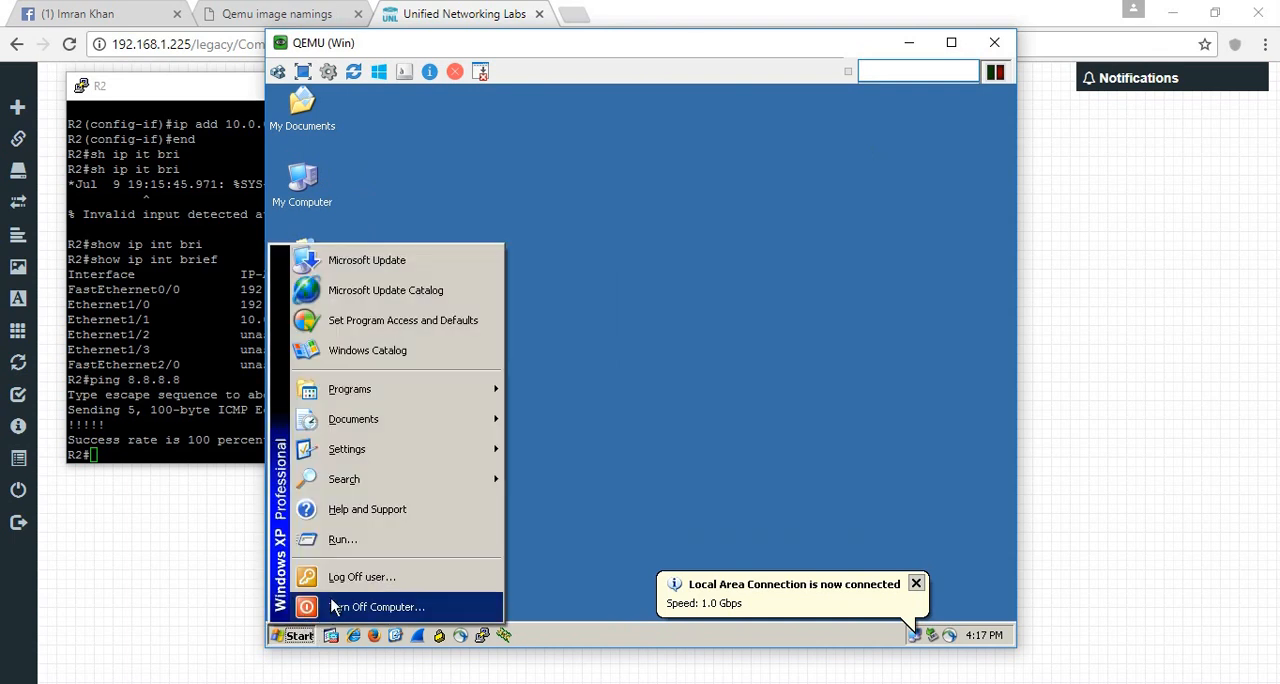
pyautogui.click(360, 549)
pyautogui.write('cmd')
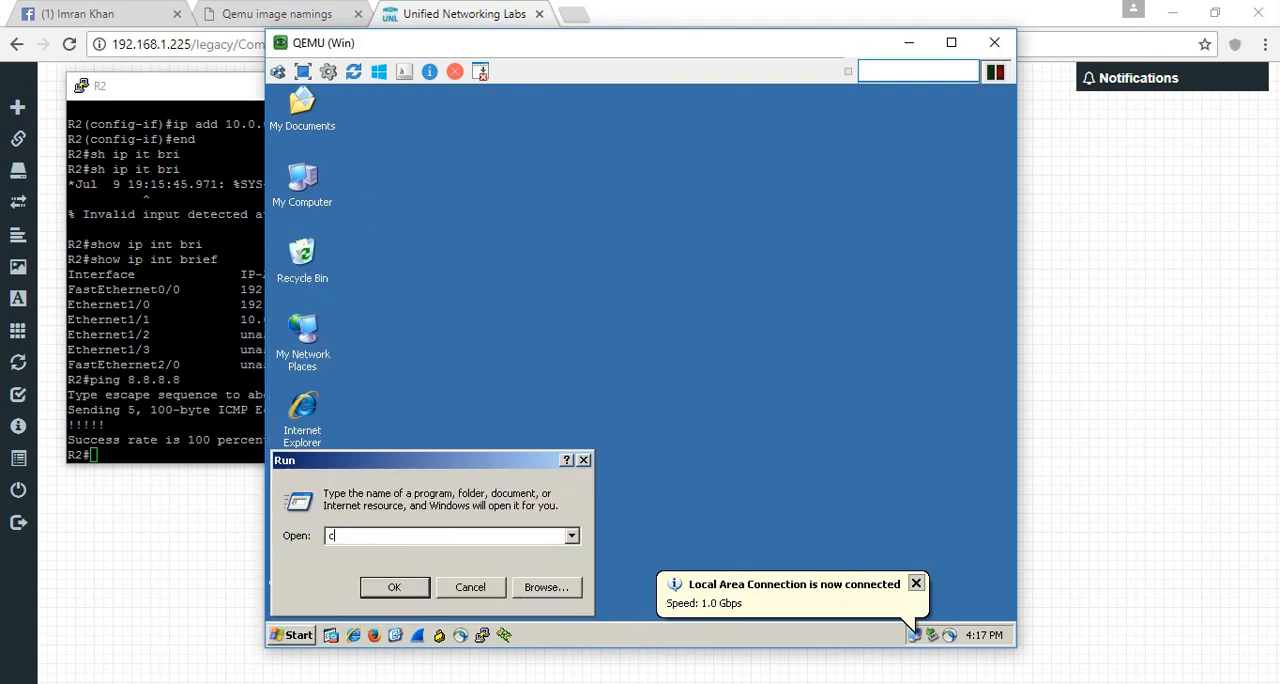
pyautogui.press('Return')
pyautogui.write('ping 10')
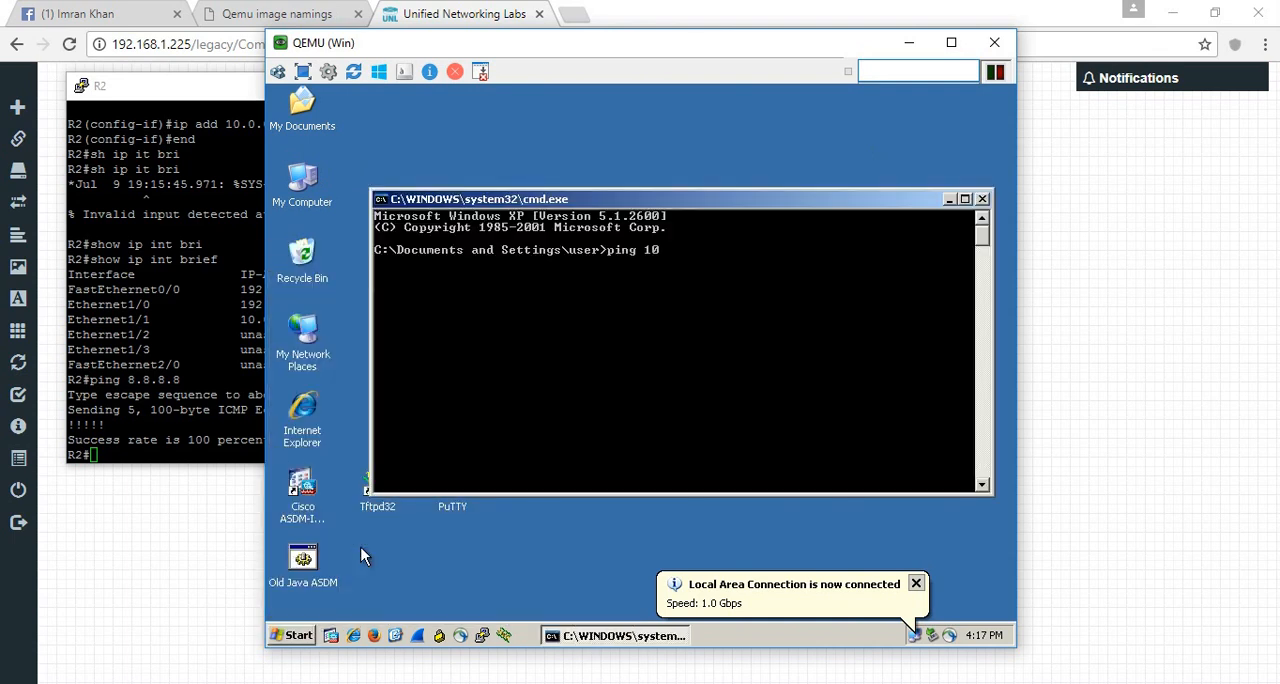
pyautogui.write('.0.0.100')
pyautogui.press('Return')
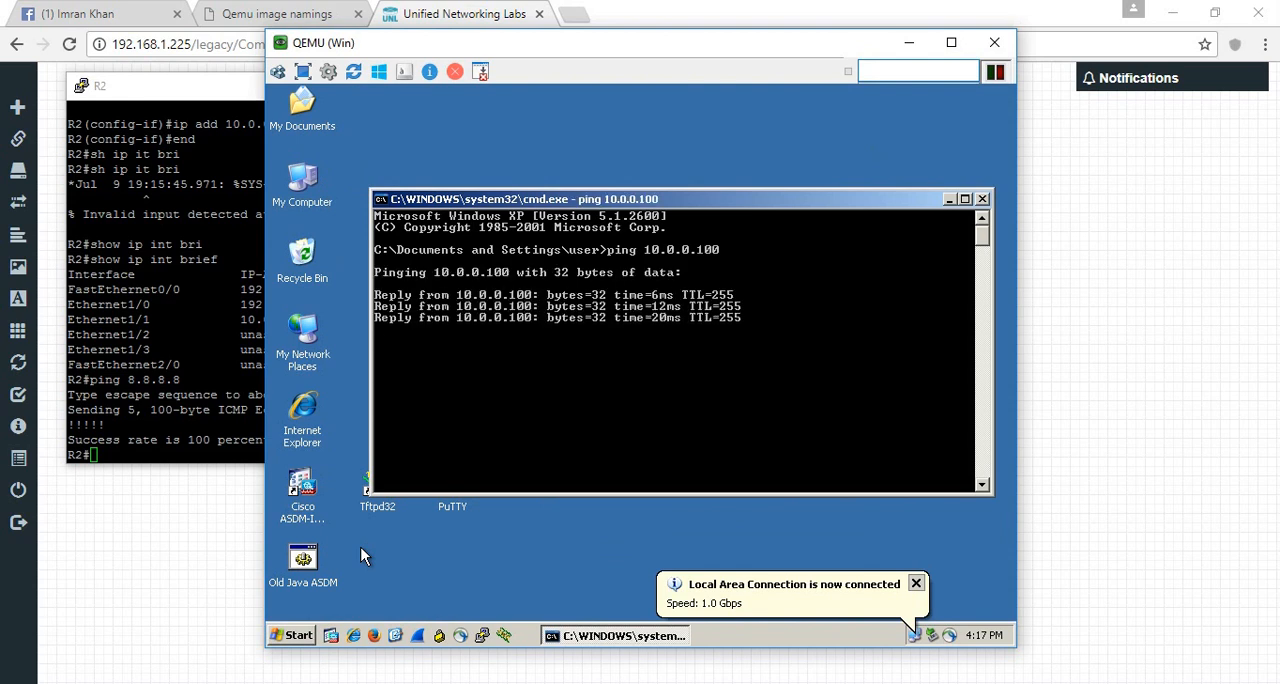
pyautogui.press('super+r')
pyautogui.write('cmd')
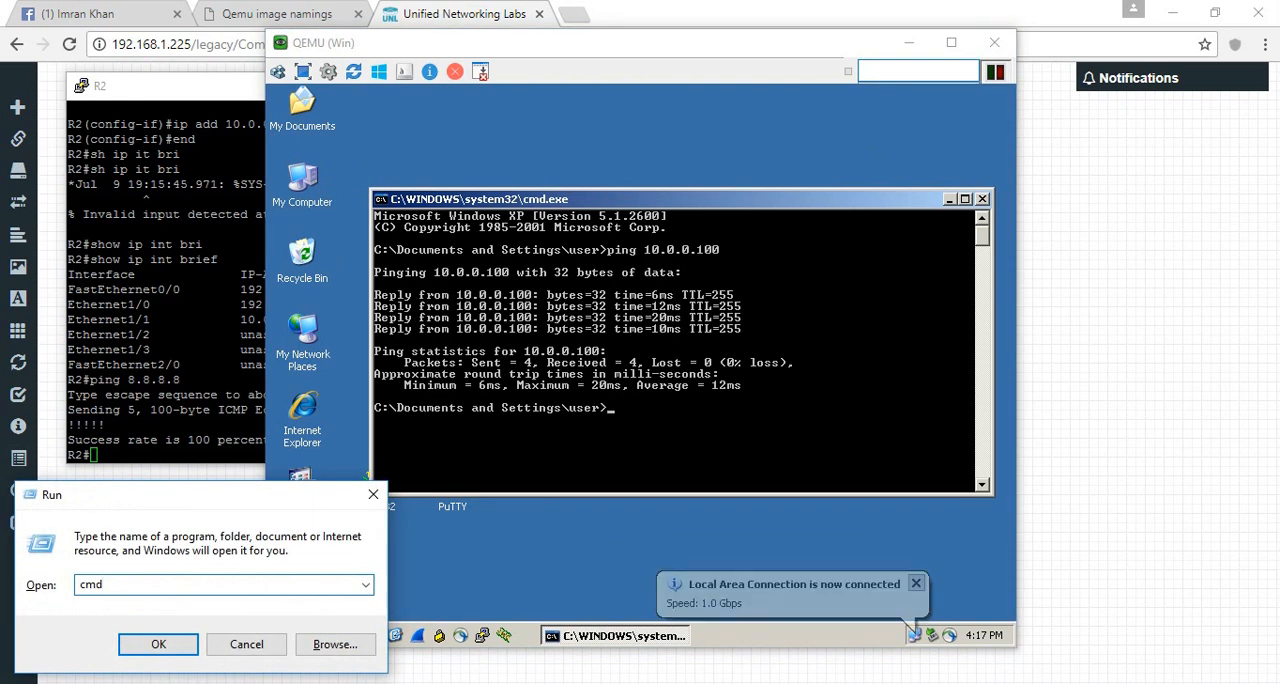
pyautogui.press('Return')
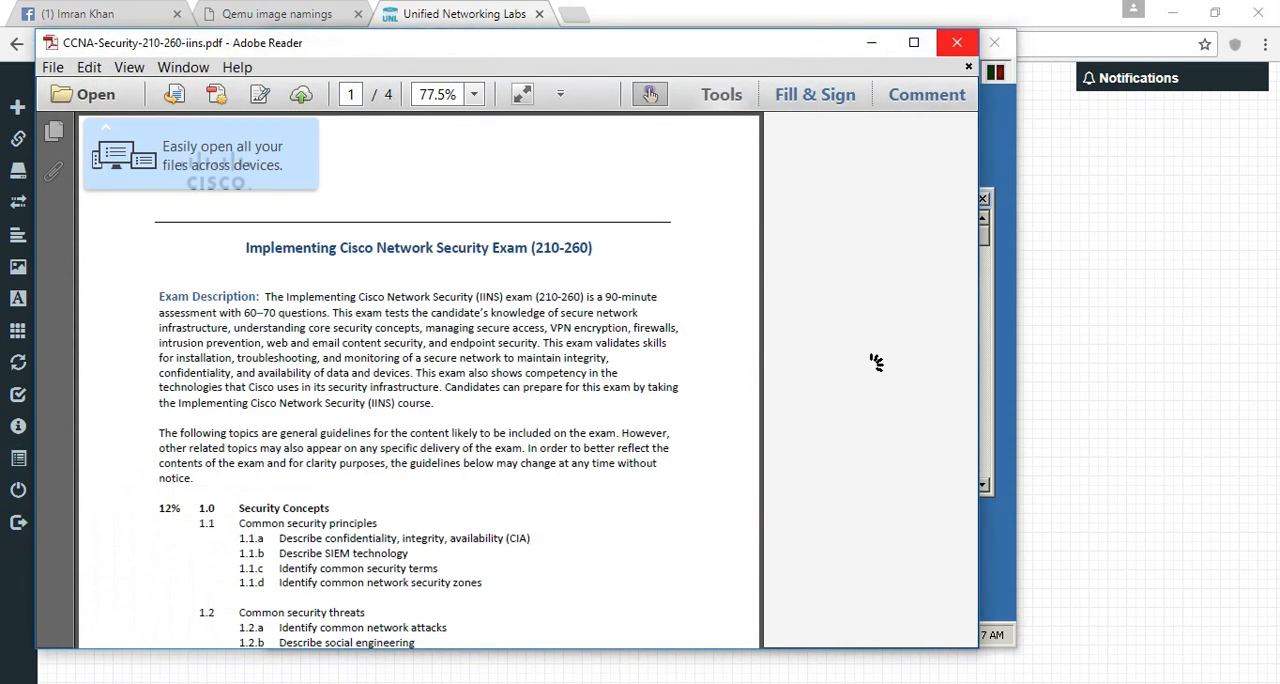
pyautogui.click(957, 42)
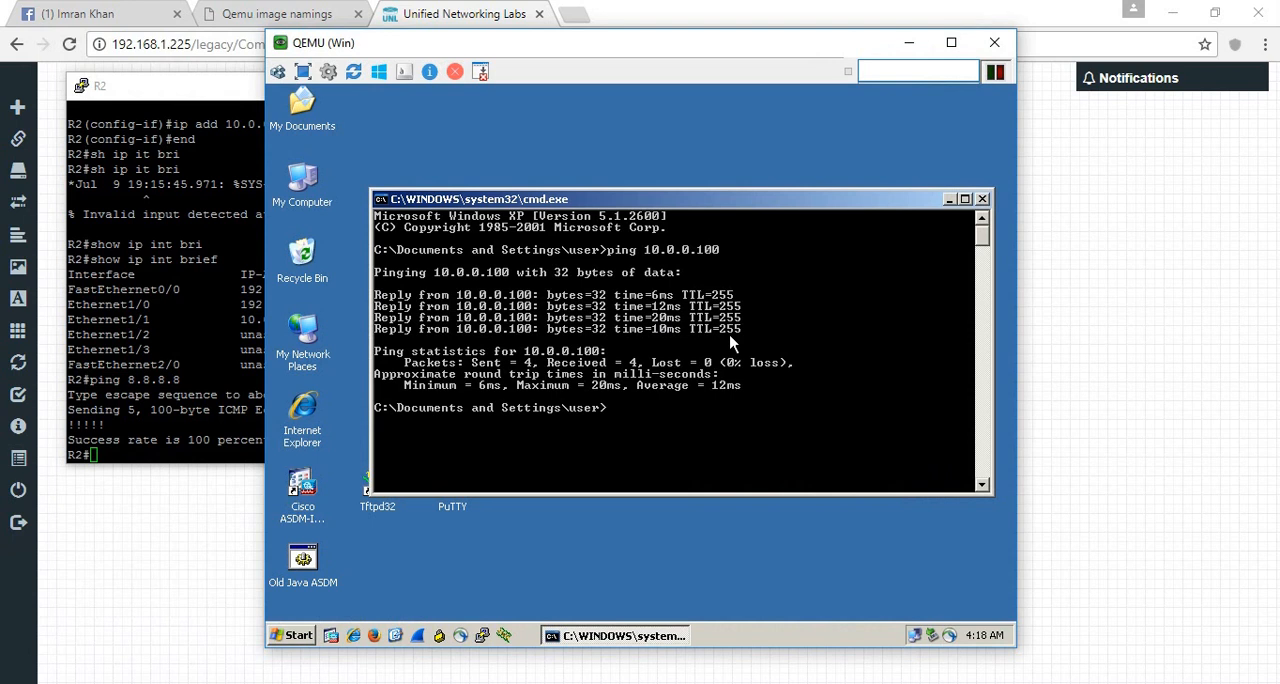
# - Clear the XP command prompt and start a continuous ping to the Internet with ping 8.8.8.8 -t
pyautogui.press('Return')
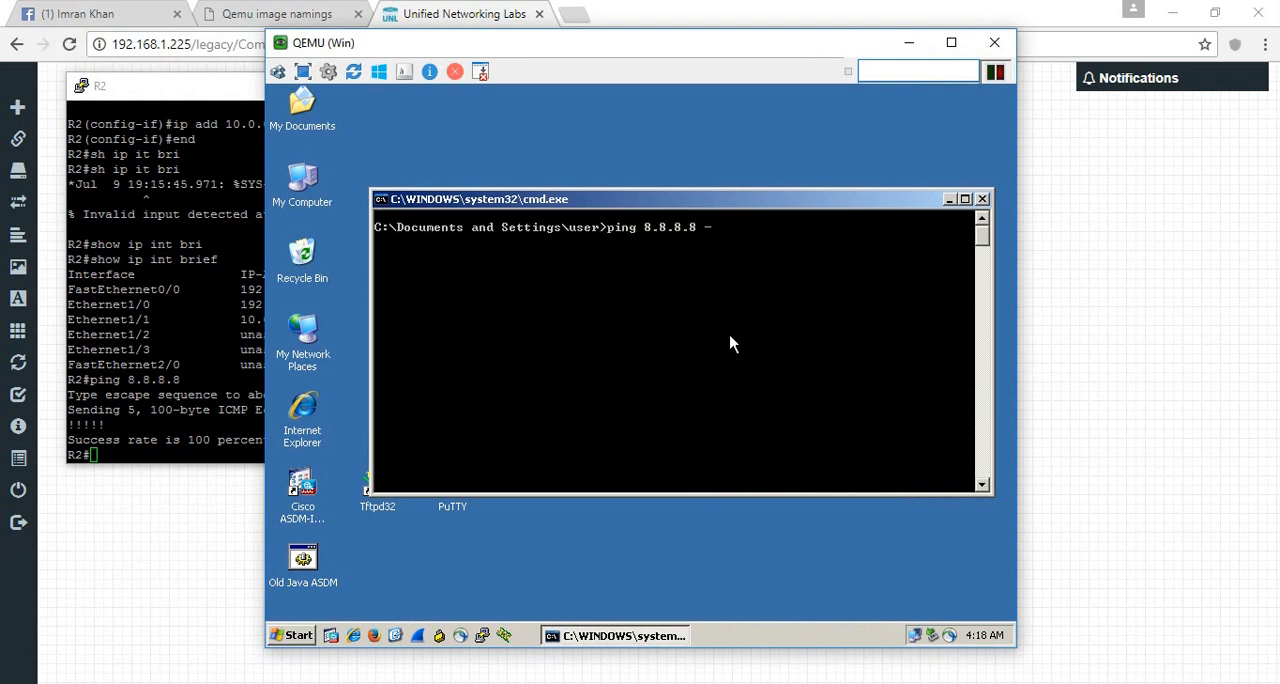
pyautogui.press('Return')
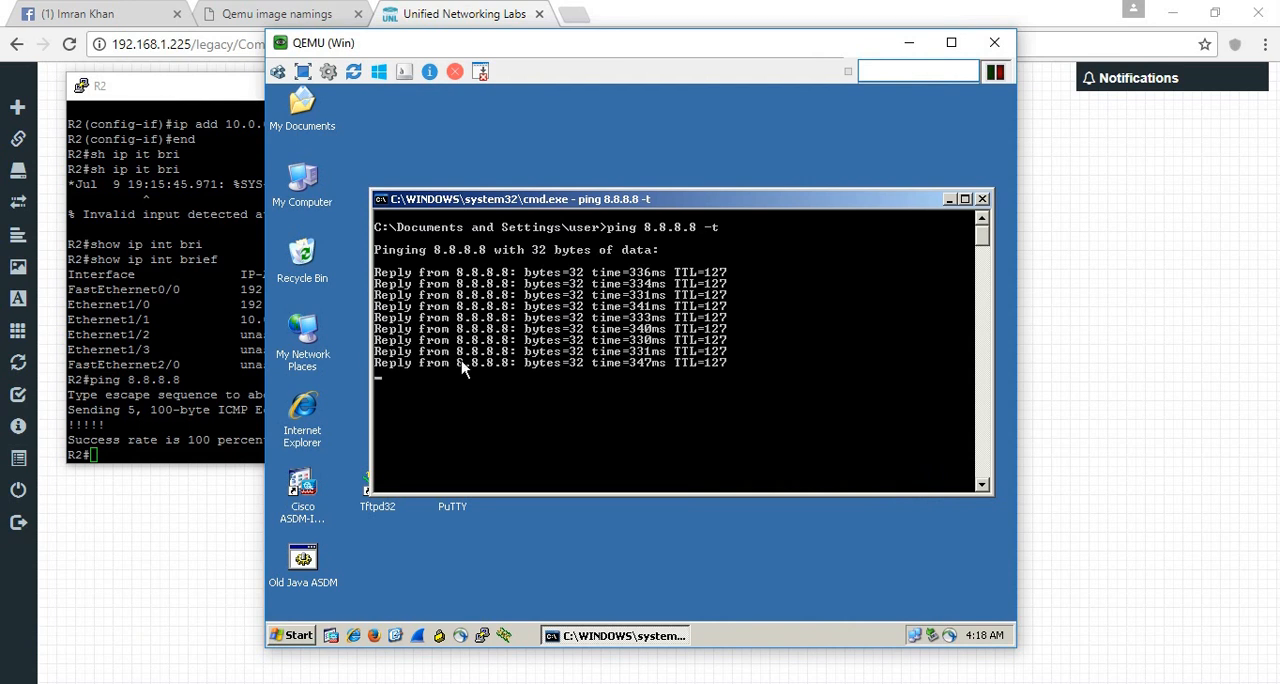
pyautogui.click(375, 637)
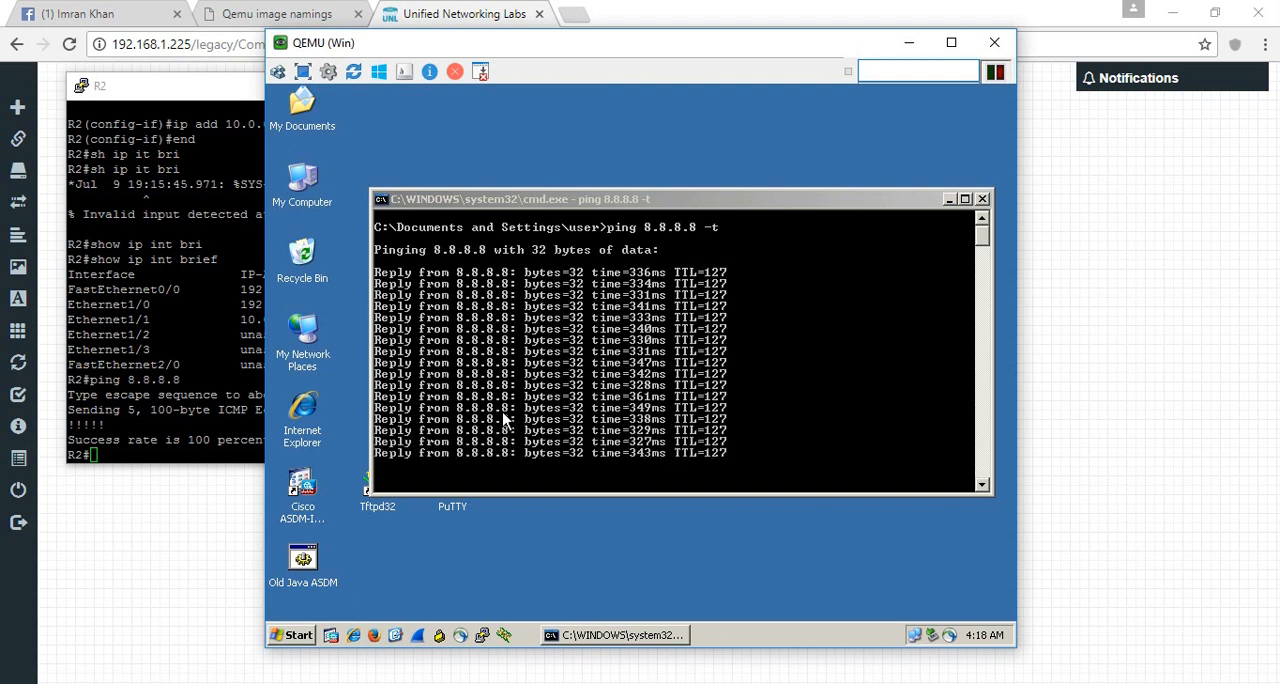
pyautogui.click(374, 635)
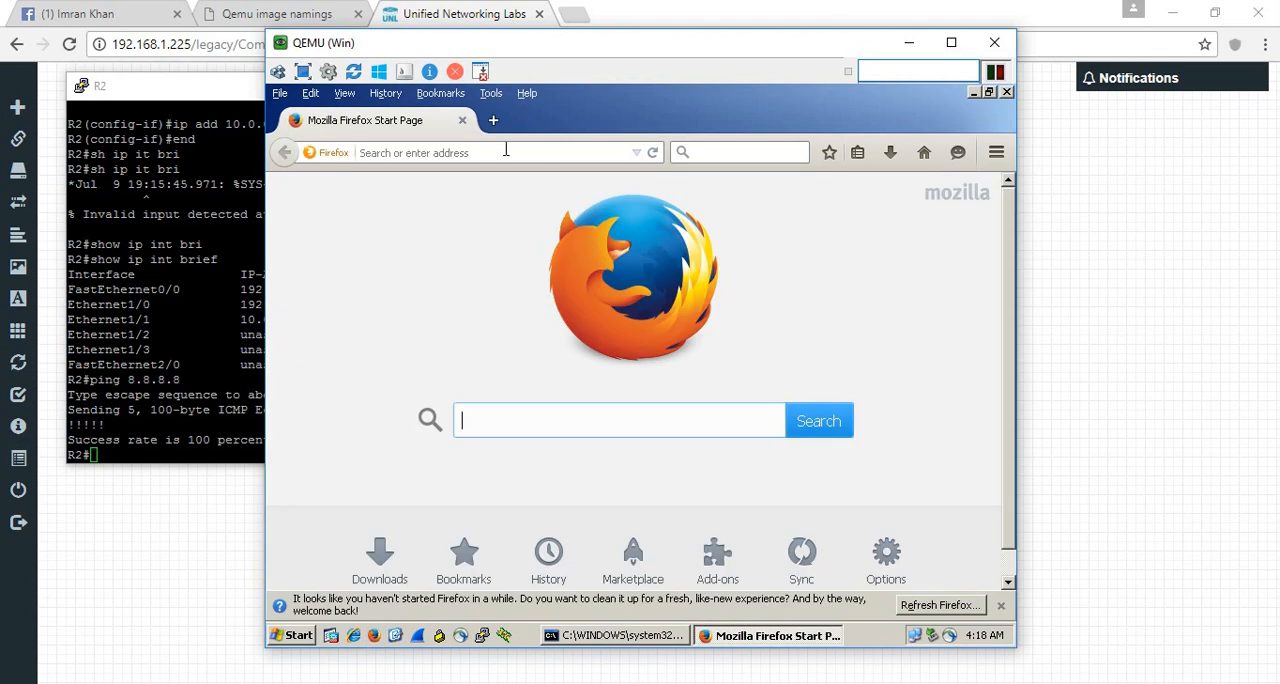
pyautogui.write('www.google')
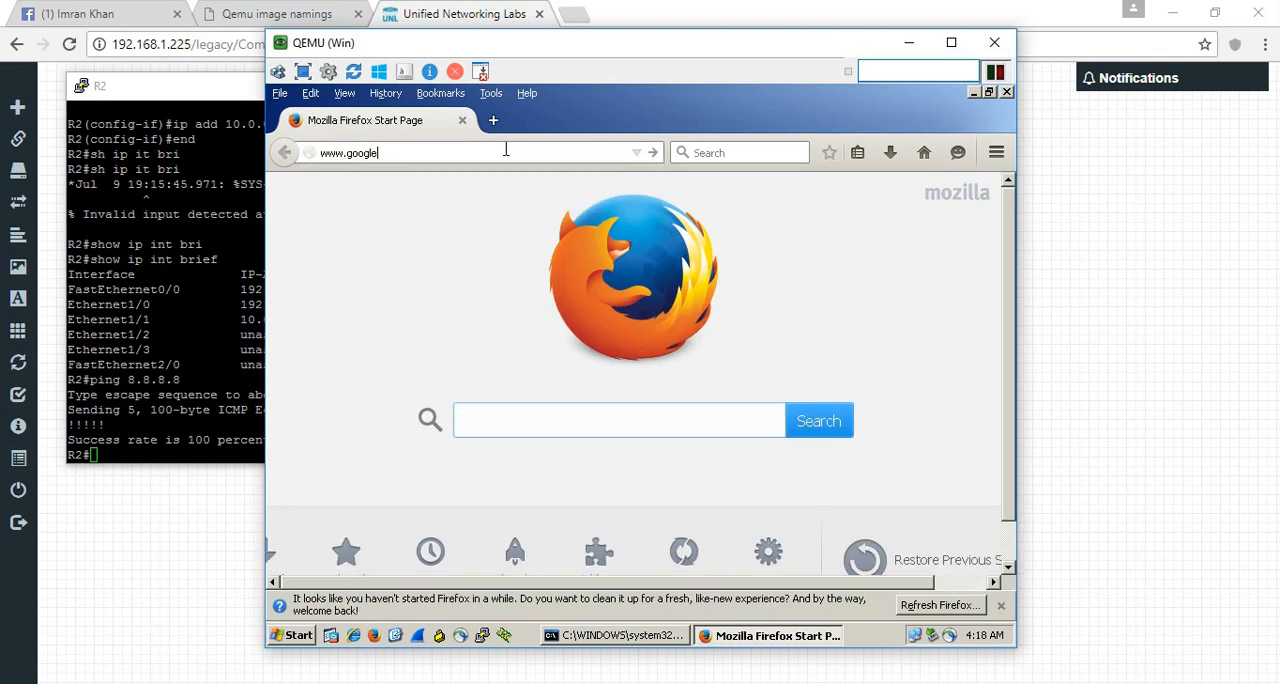
pyautogui.write('.com')
pyautogui.press('Return')
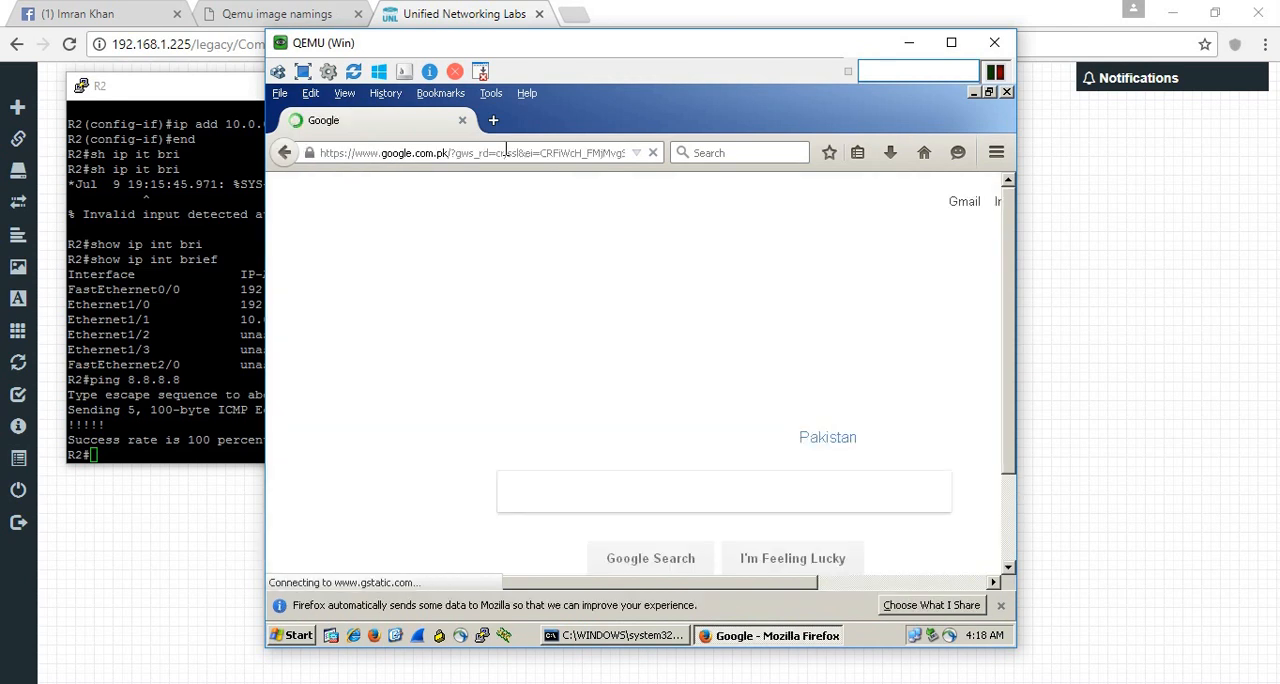
# - Search Google for "whatismyip address" and open the whatismyipaddress.com result to check the public IP address
pyautogui.click(624, 500)
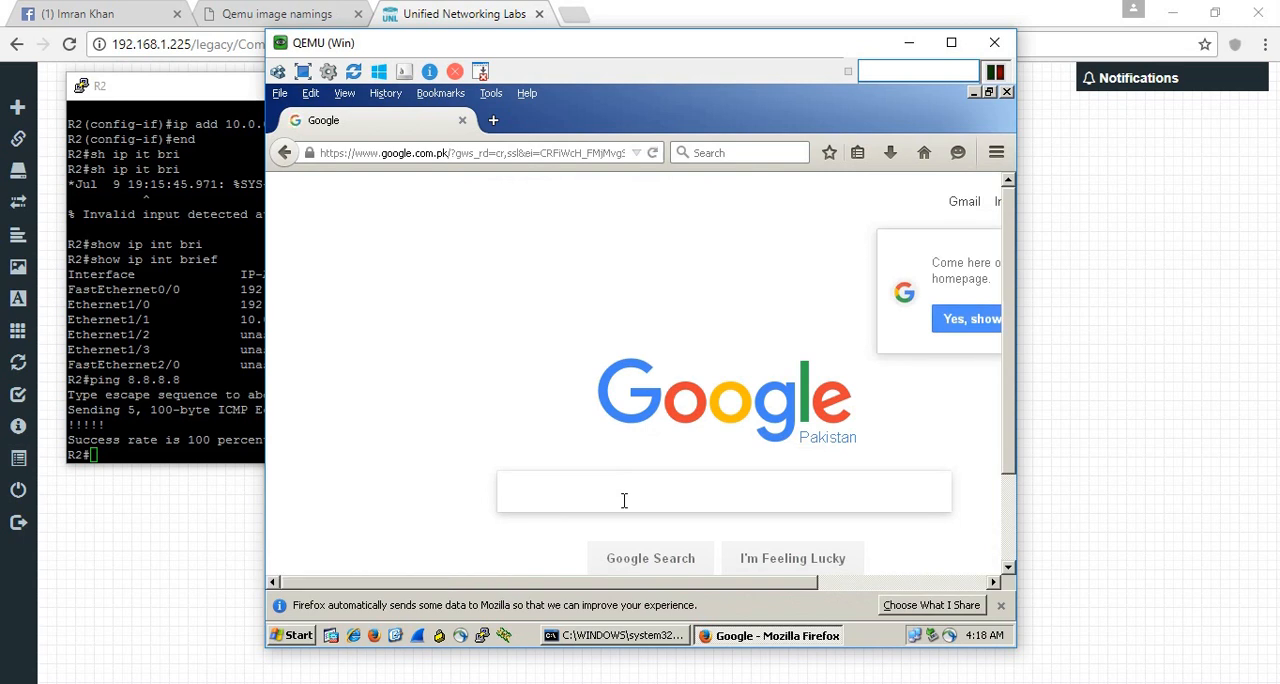
pyautogui.write('whatismyip')
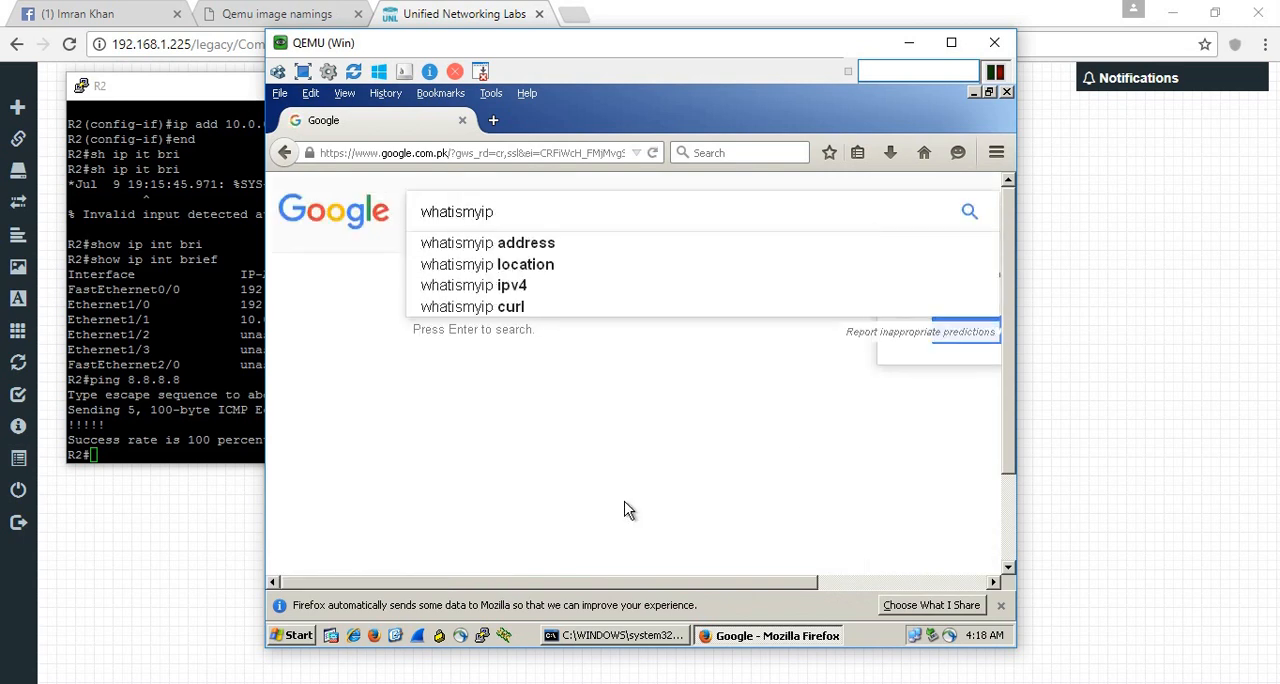
pyautogui.press('Down')
pyautogui.press('Return')
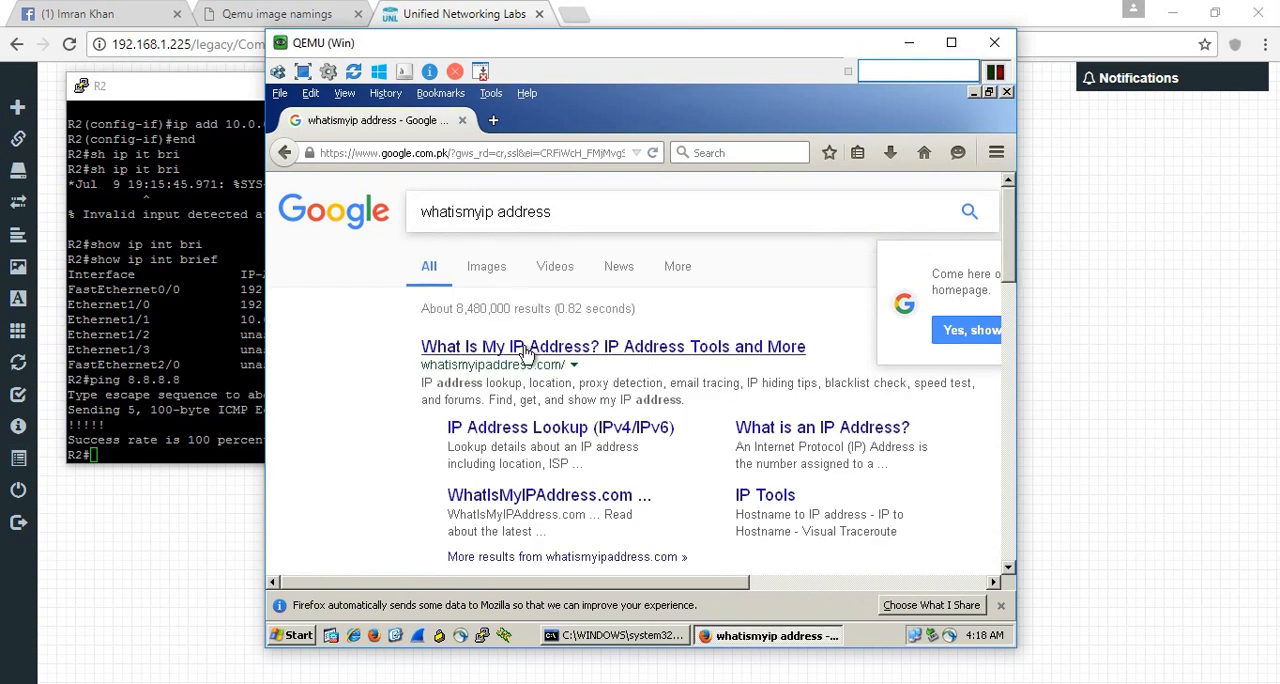
pyautogui.click(532, 350)
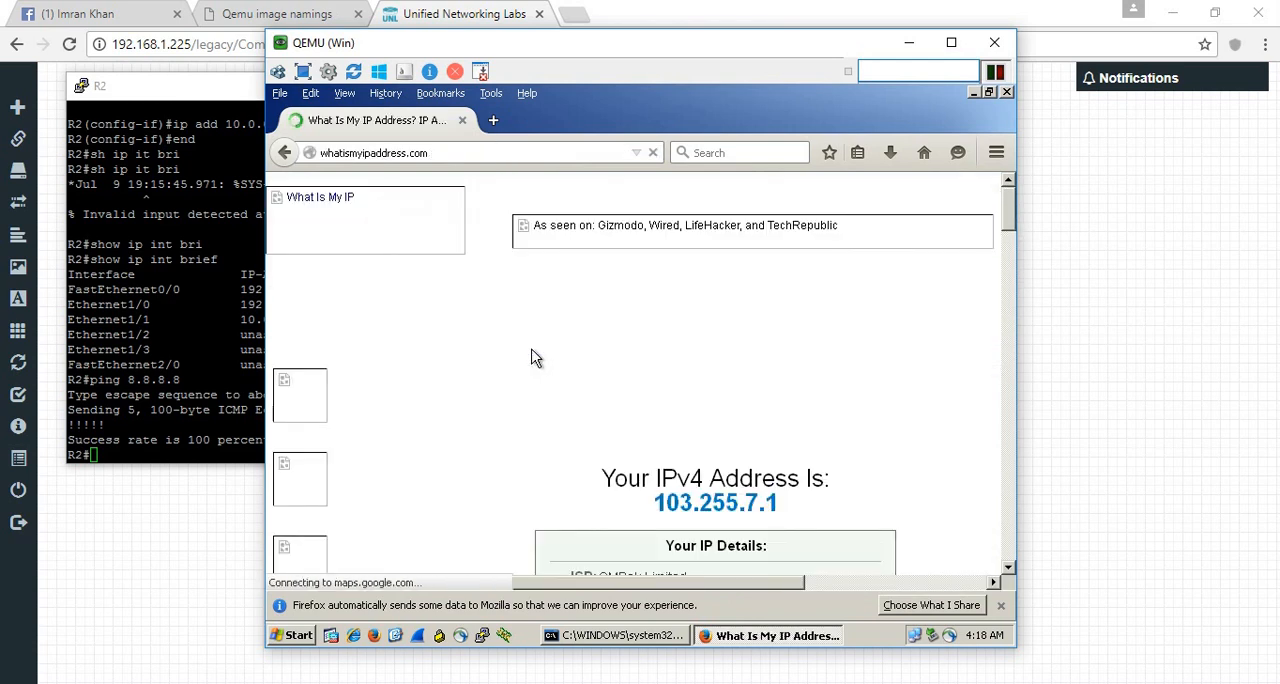
pyautogui.click(489, 152)
pyautogui.write('www.spe')
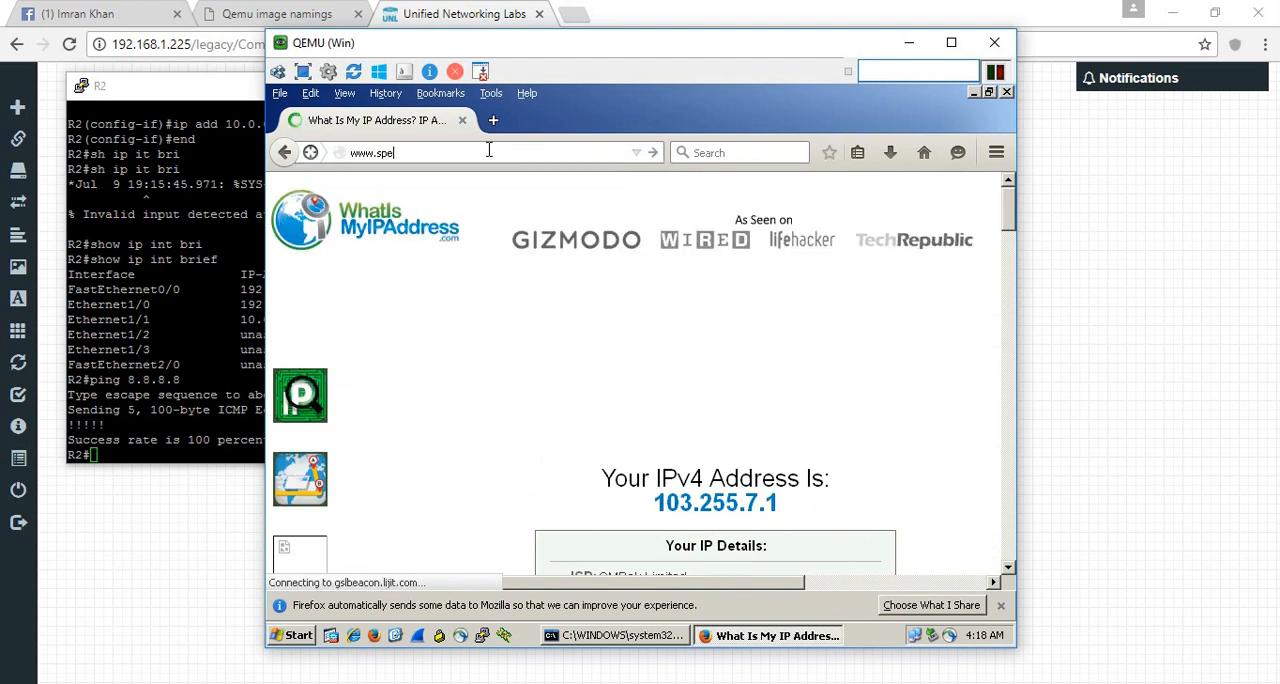
pyautogui.write('edtest.net')
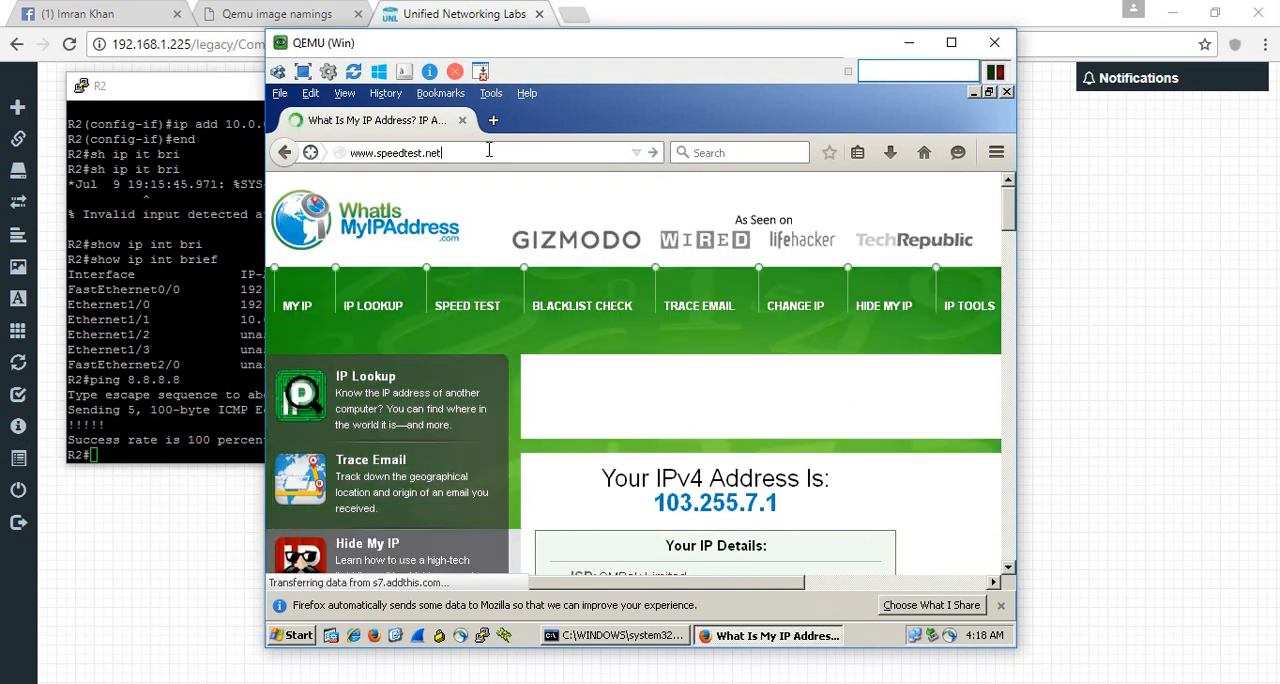
pyautogui.press('Return')
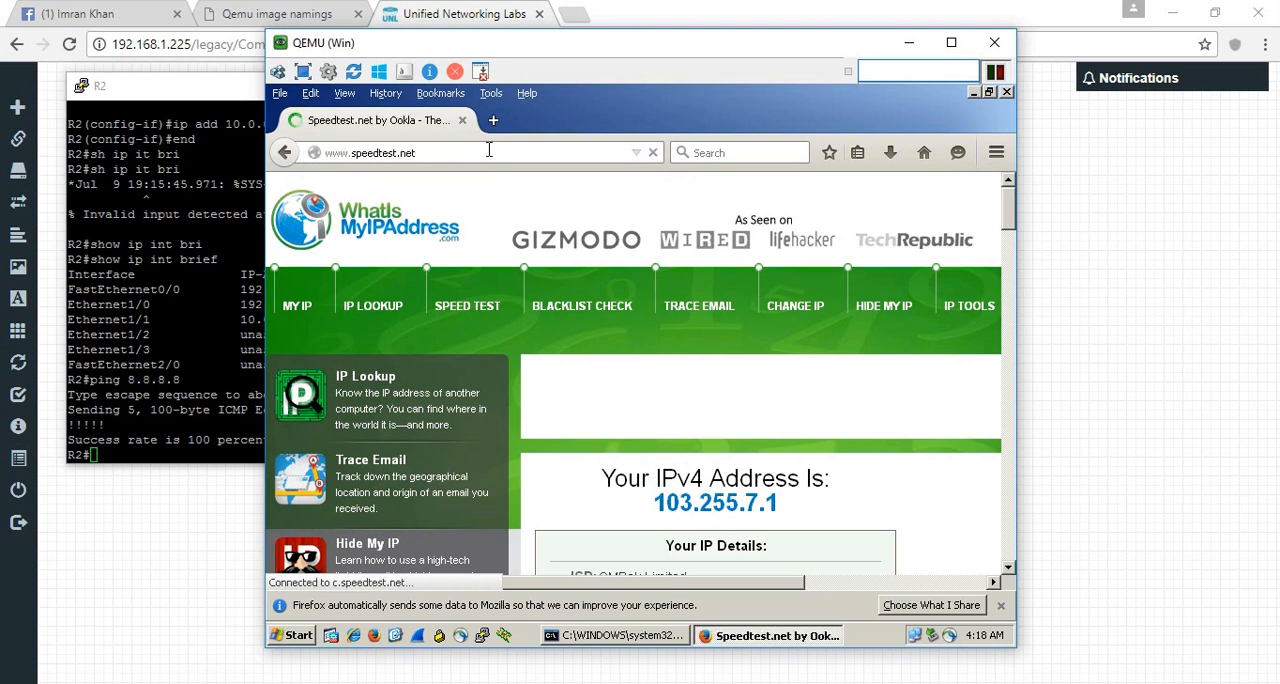
# - Maximize the XP machine's window and run the Speedtest on beta.speedtest.net to measure its Internet connection speed
pyautogui.click(951, 42)
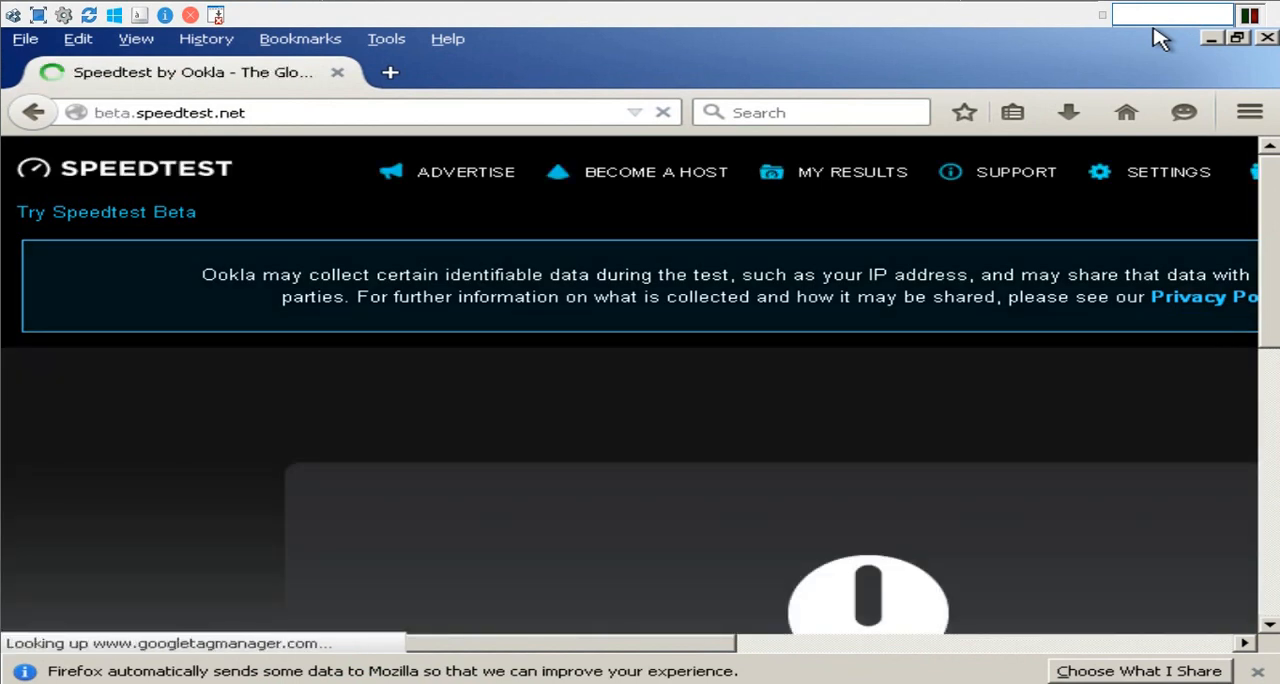
pyautogui.moveTo(1273, 239); pyautogui.dragTo(1276, 300)
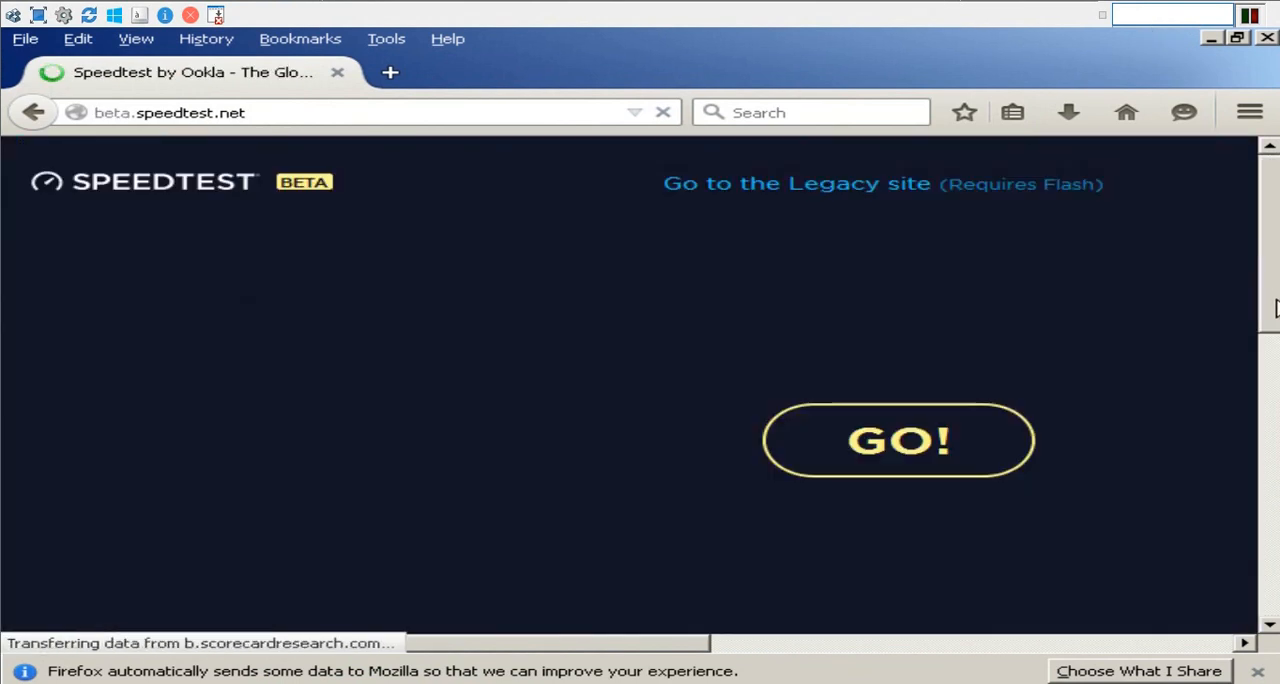
pyautogui.click(907, 455)
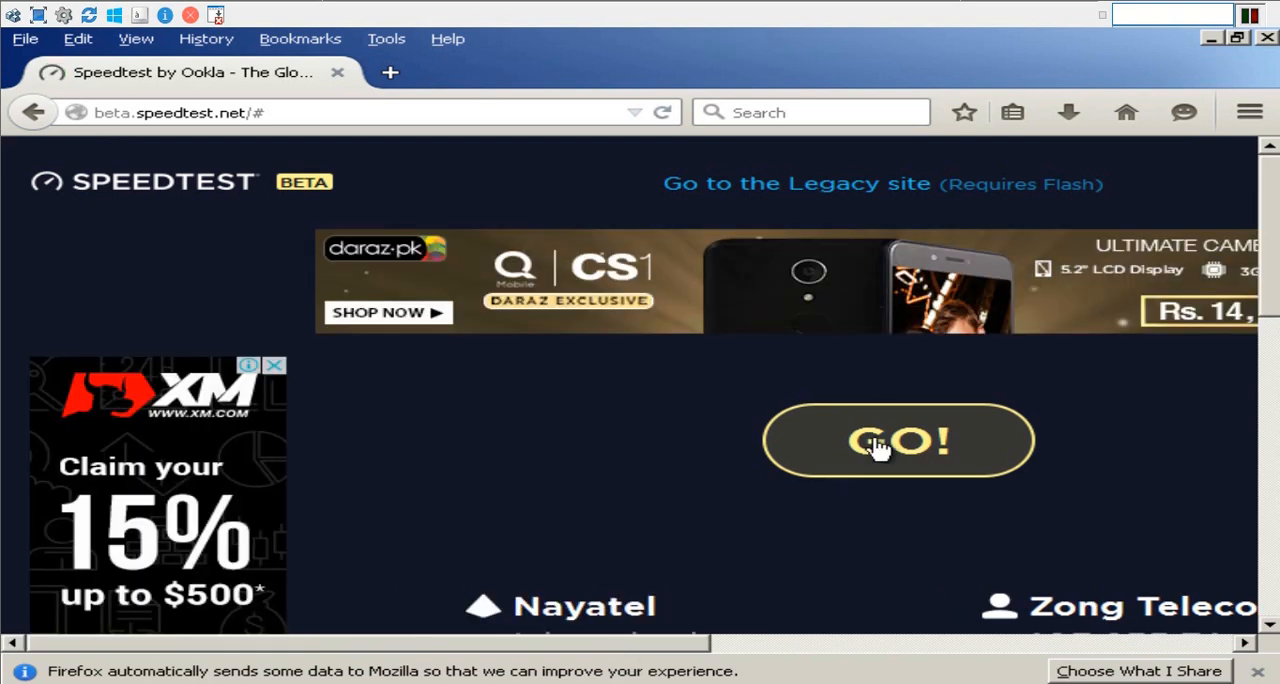
pyautogui.click(874, 442)
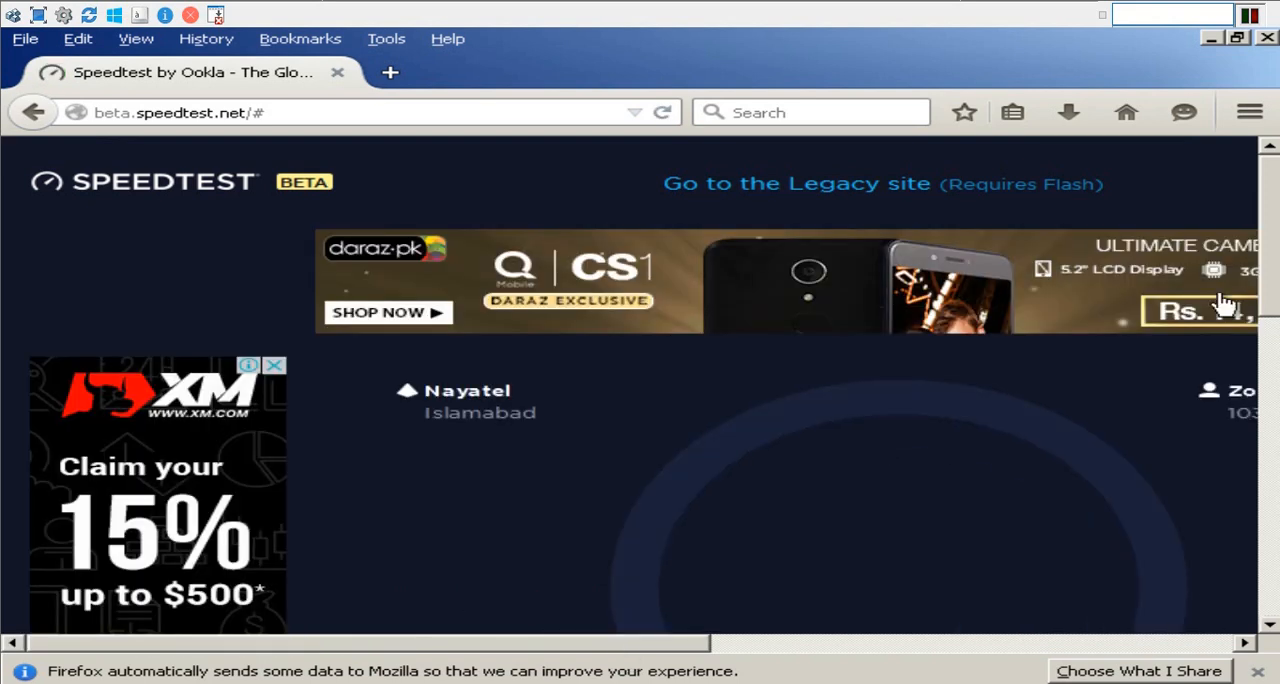
pyautogui.moveTo(1268, 251); pyautogui.dragTo(1275, 296)
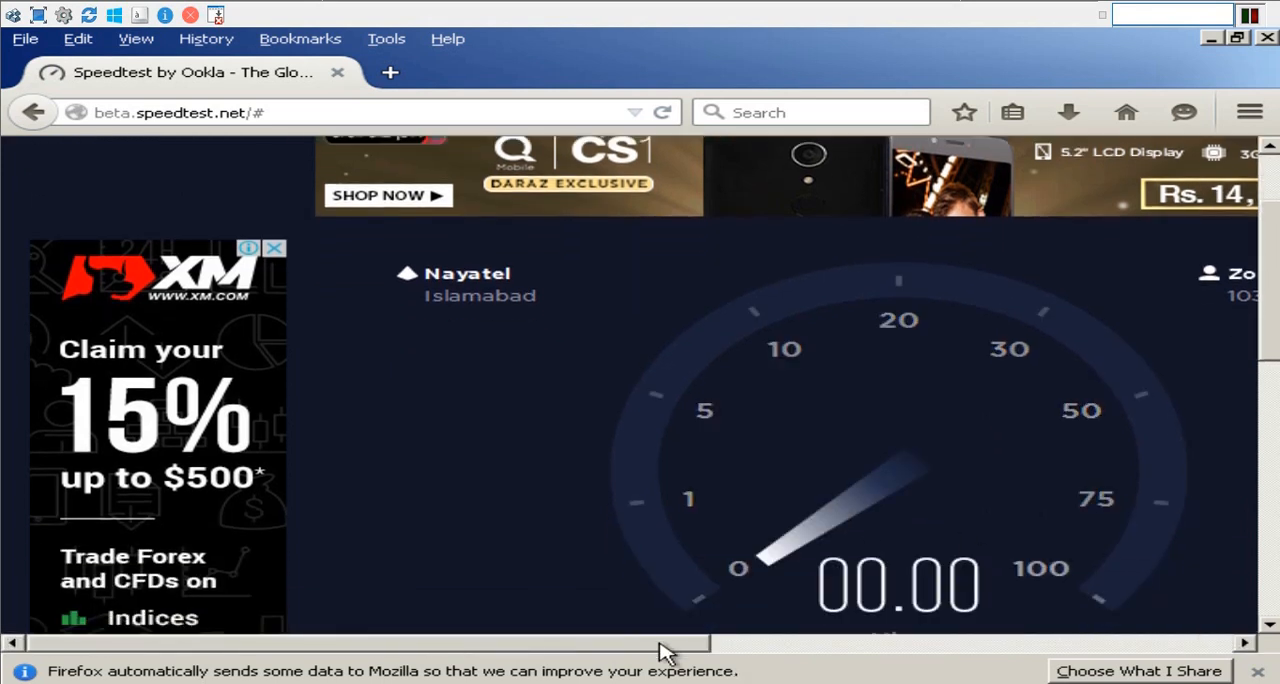
pyautogui.moveTo(668, 652); pyautogui.dragTo(824, 643)
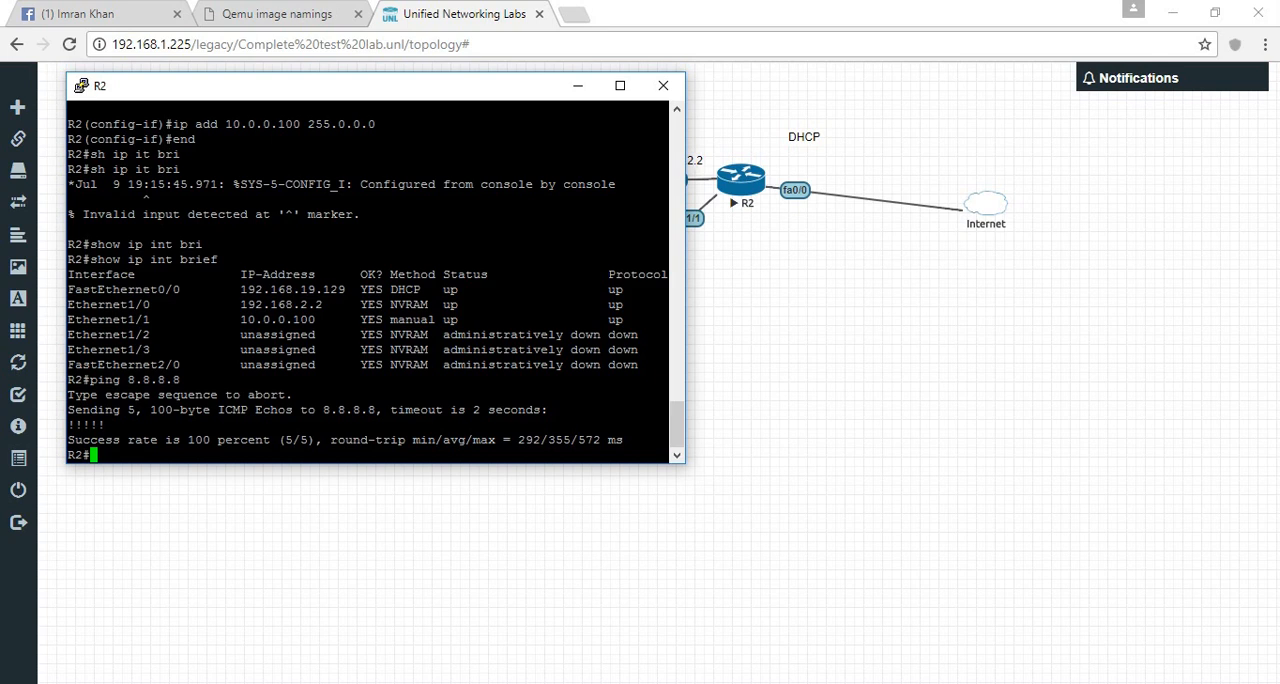
# - Return to the lab topology and stop all nodes
pyautogui.hotkey('alt', 'Tab')
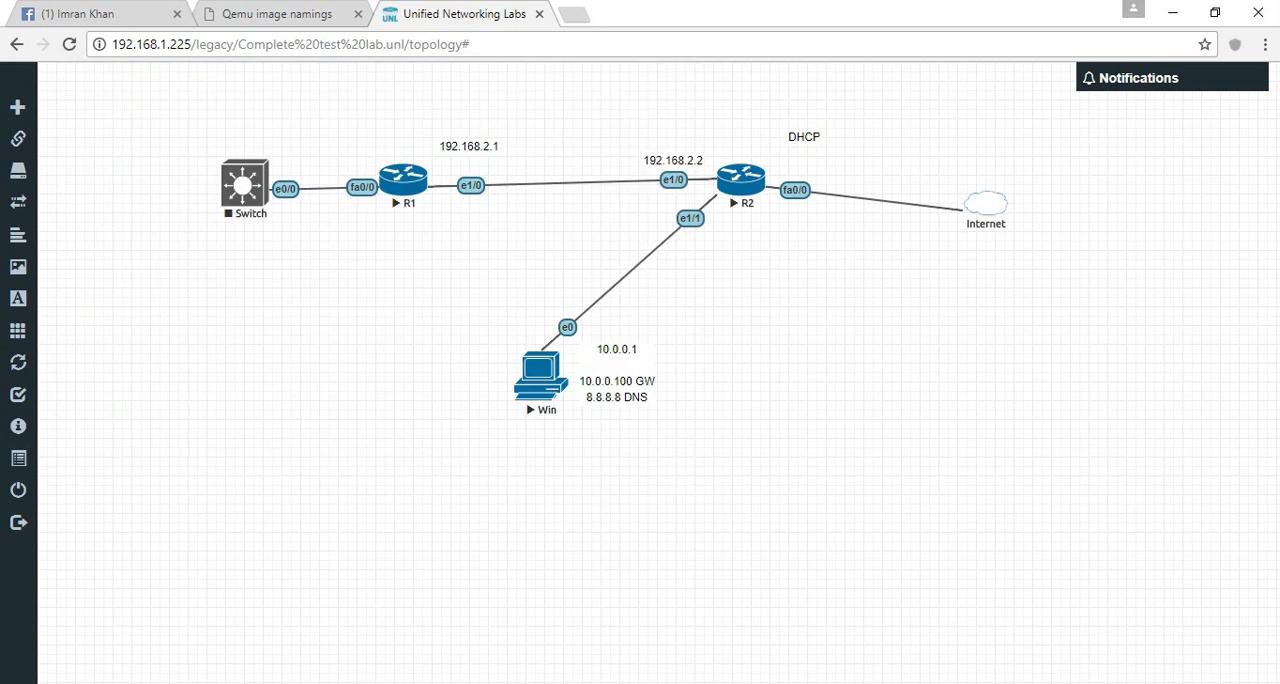
pyautogui.click(40, 332)
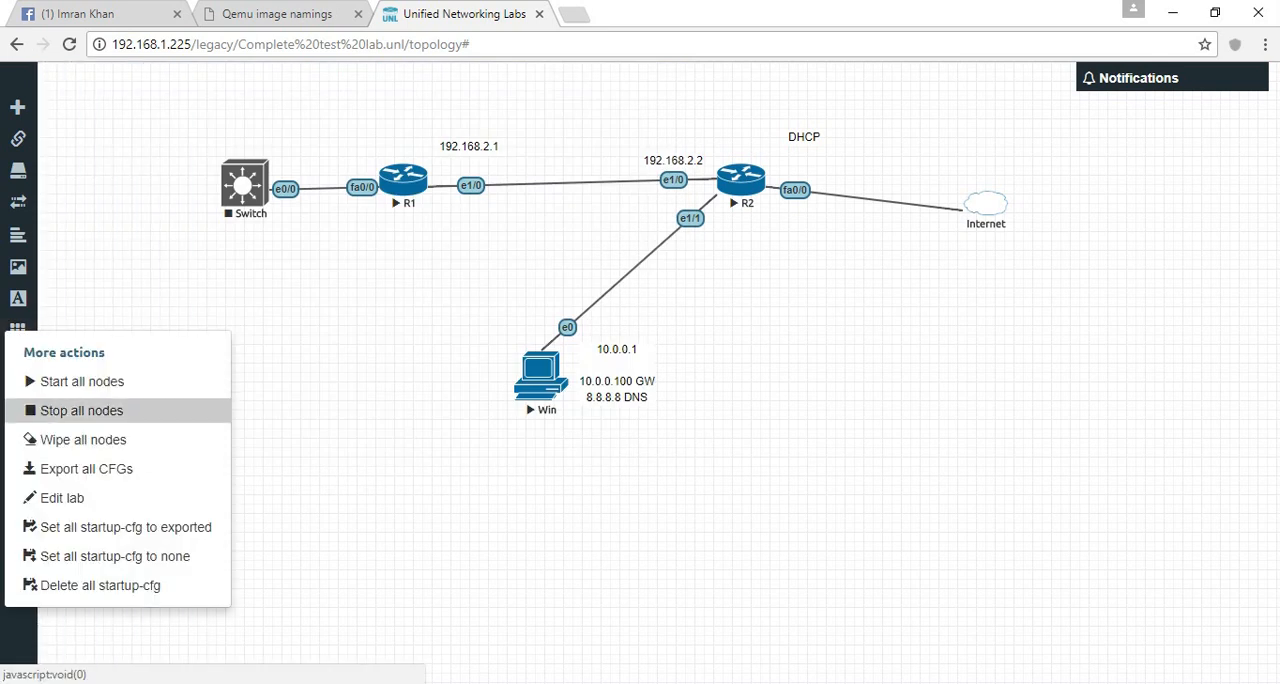
pyautogui.click(81, 410)
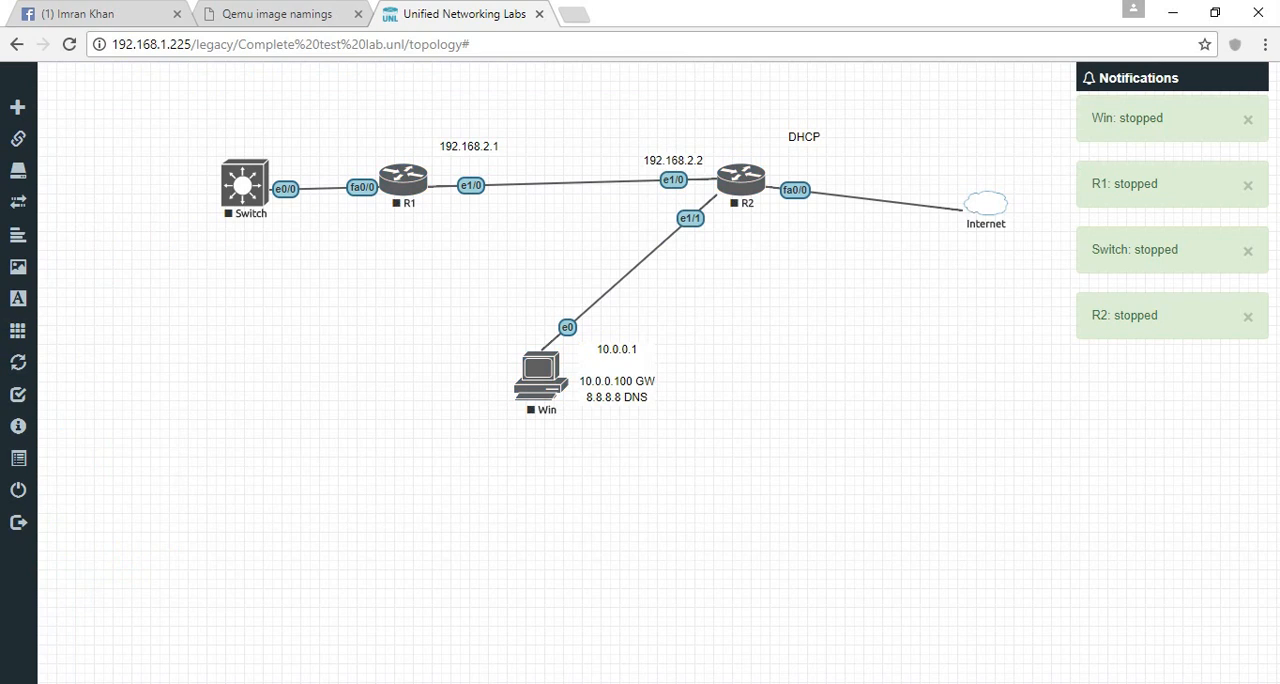
# - Add one Fortinet FortiGate node with image fortinet-5.2.3b670 and default settings, placing it to the lower right of the Win node
pyautogui.rightClick(785, 414)
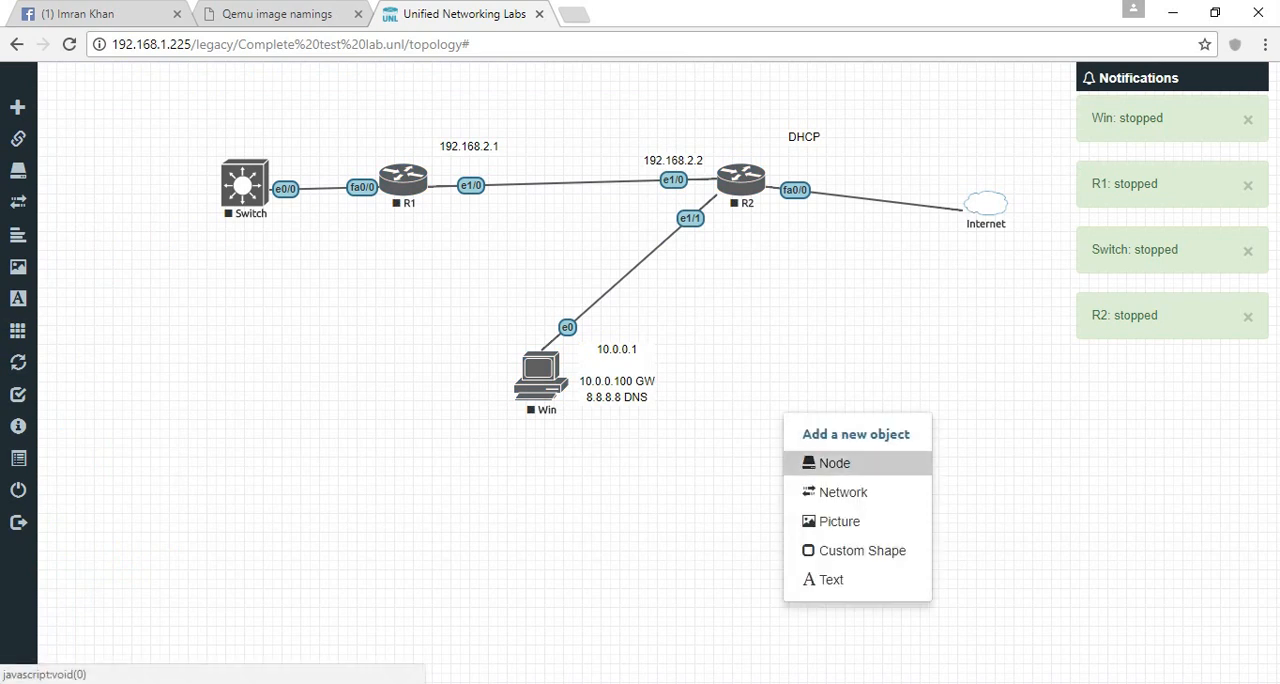
pyautogui.click(835, 463)
pyautogui.click(843, 466)
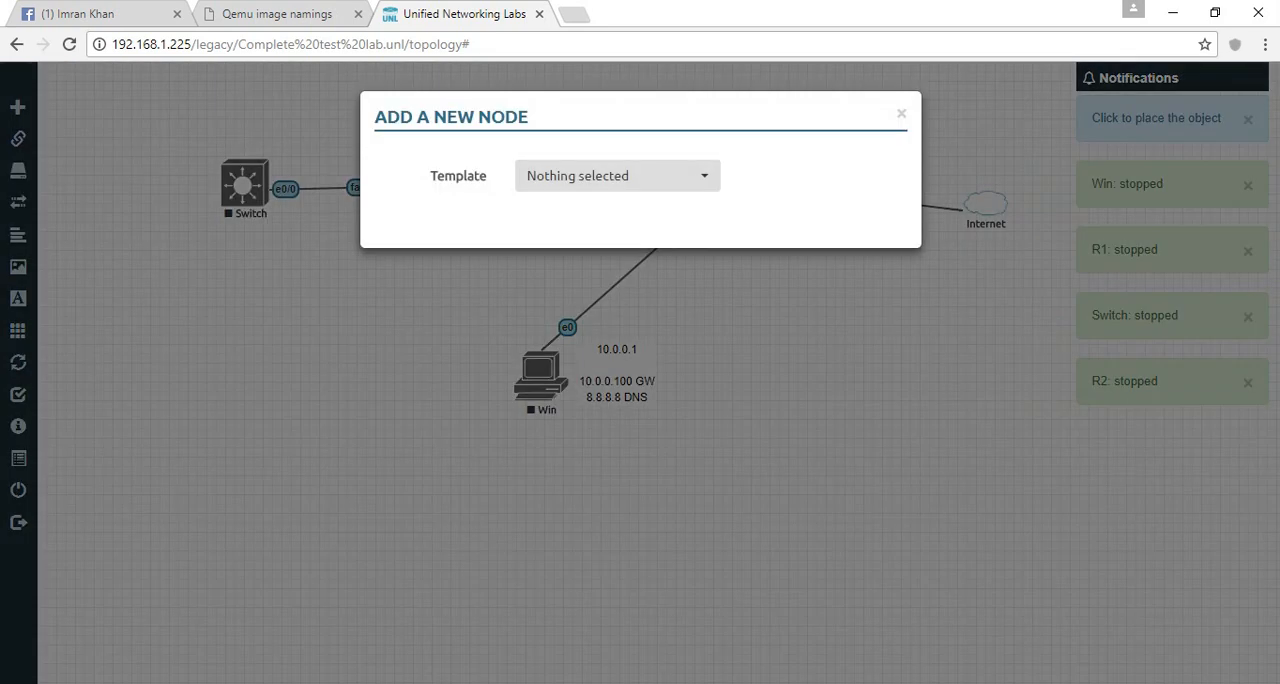
pyautogui.click(617, 175)
pyautogui.write('for')
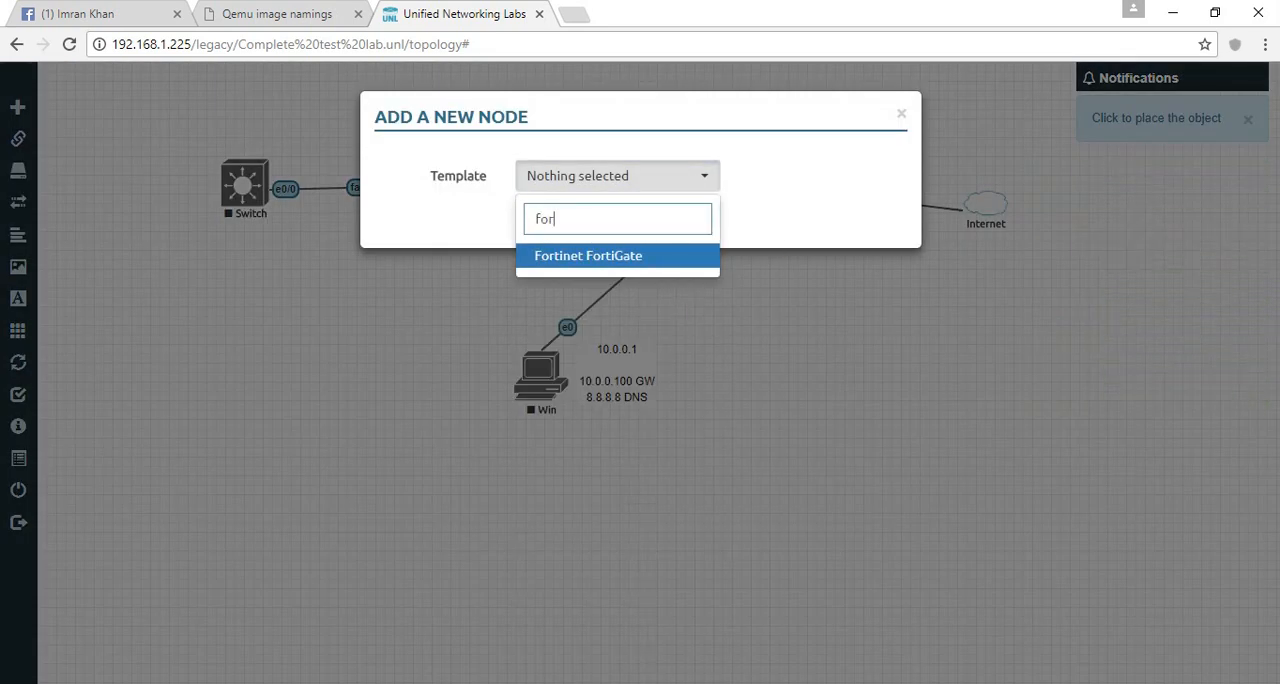
pyautogui.press('Return')
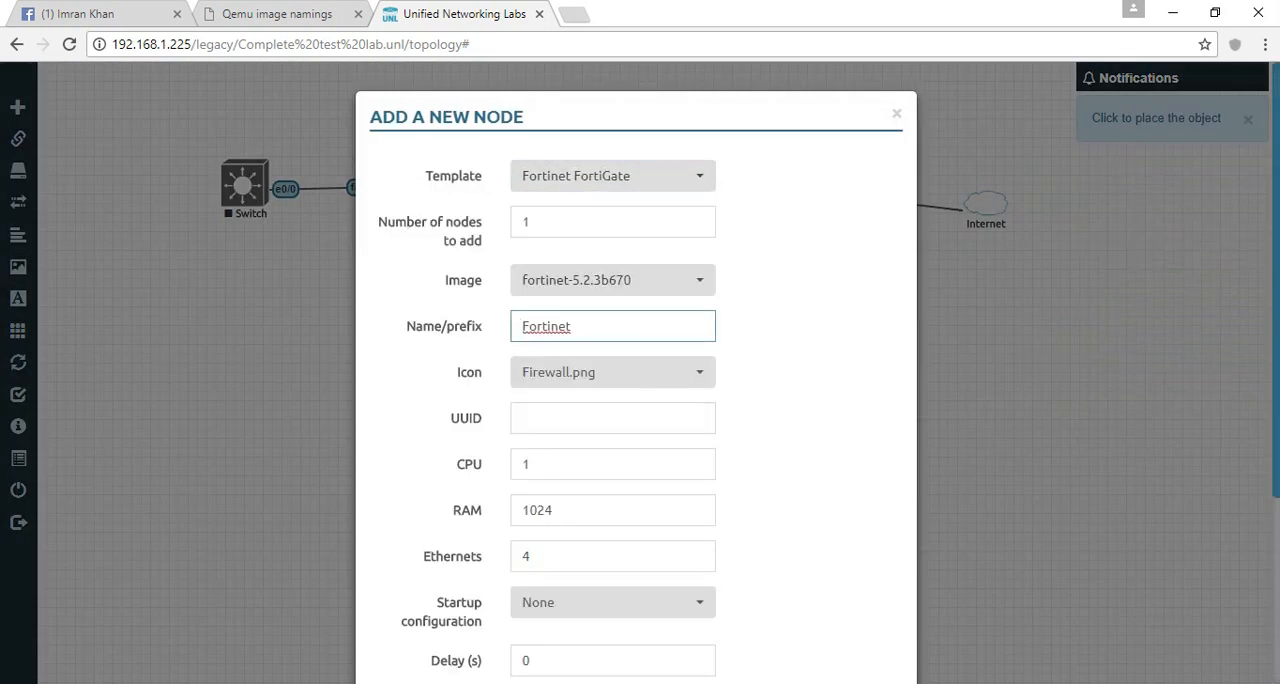
pyautogui.click(812, 400)
pyautogui.scroll(-3, 812, 400)
pyautogui.click(542, 580)
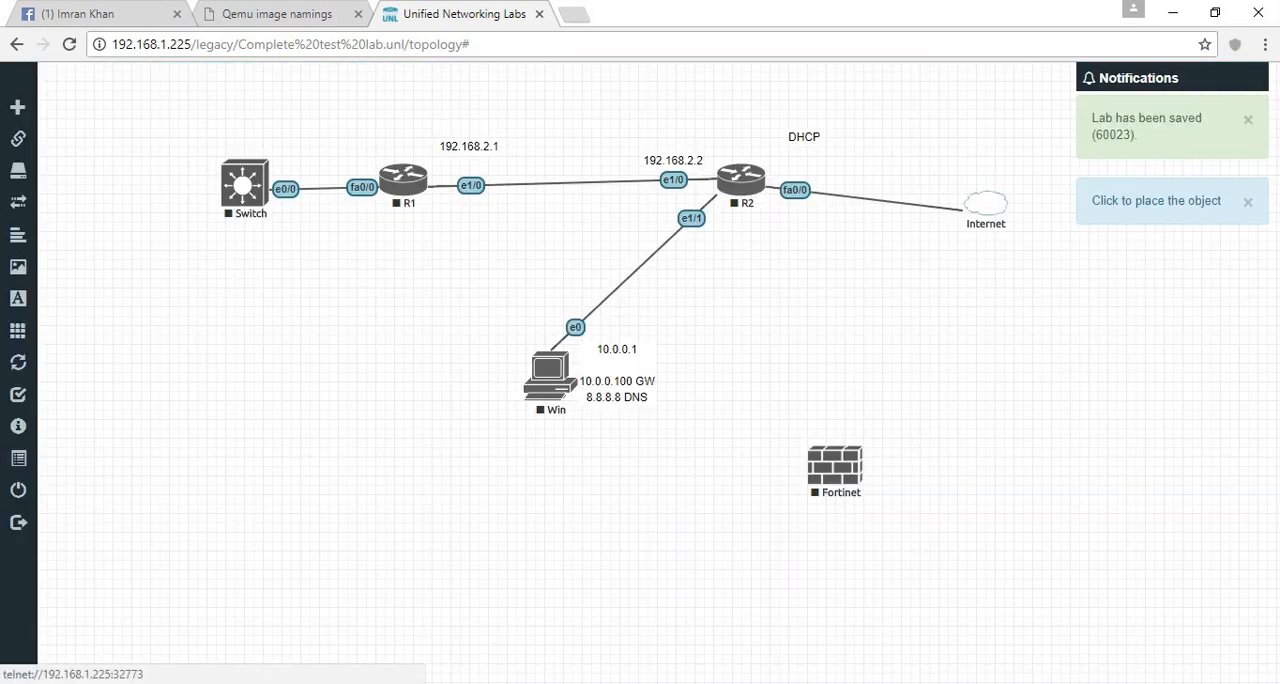
pyautogui.moveTo(835, 466); pyautogui.dragTo(826, 428)
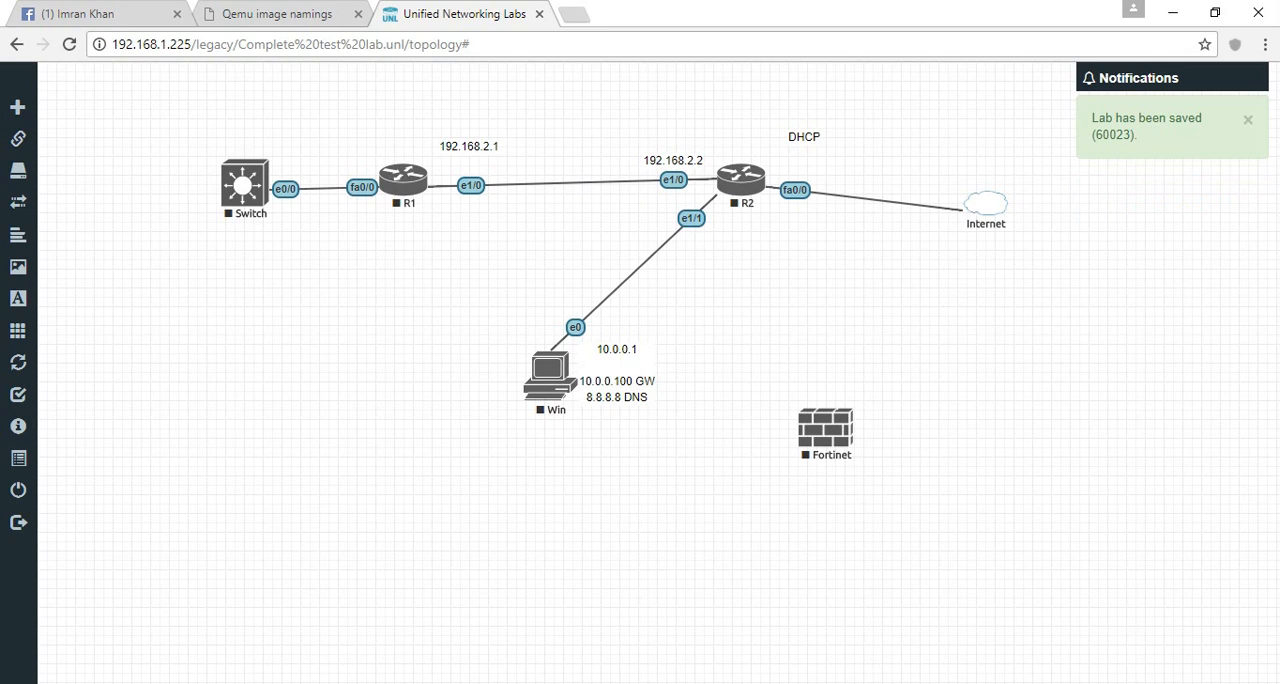
# - Add a network of type pnet1 named local-pc-access to the right of the Fortinet node
pyautogui.rightClick(966, 346)
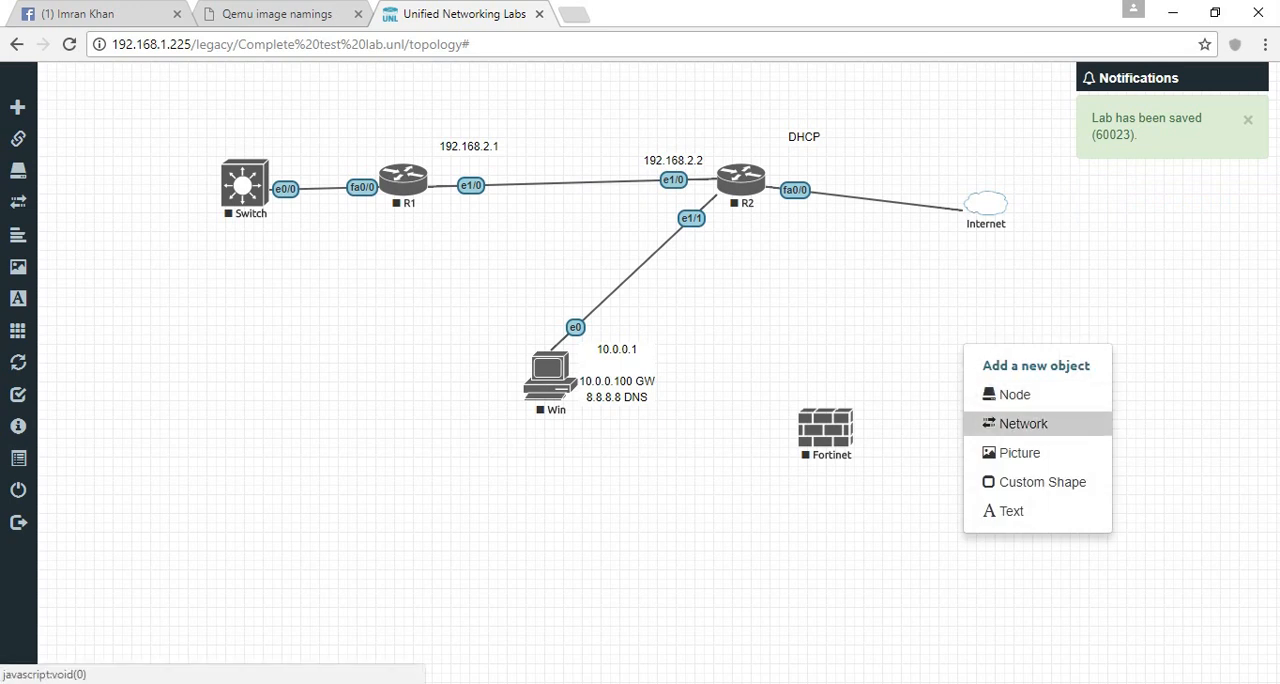
pyautogui.click(1023, 423)
pyautogui.click(1010, 385)
pyautogui.click(617, 280)
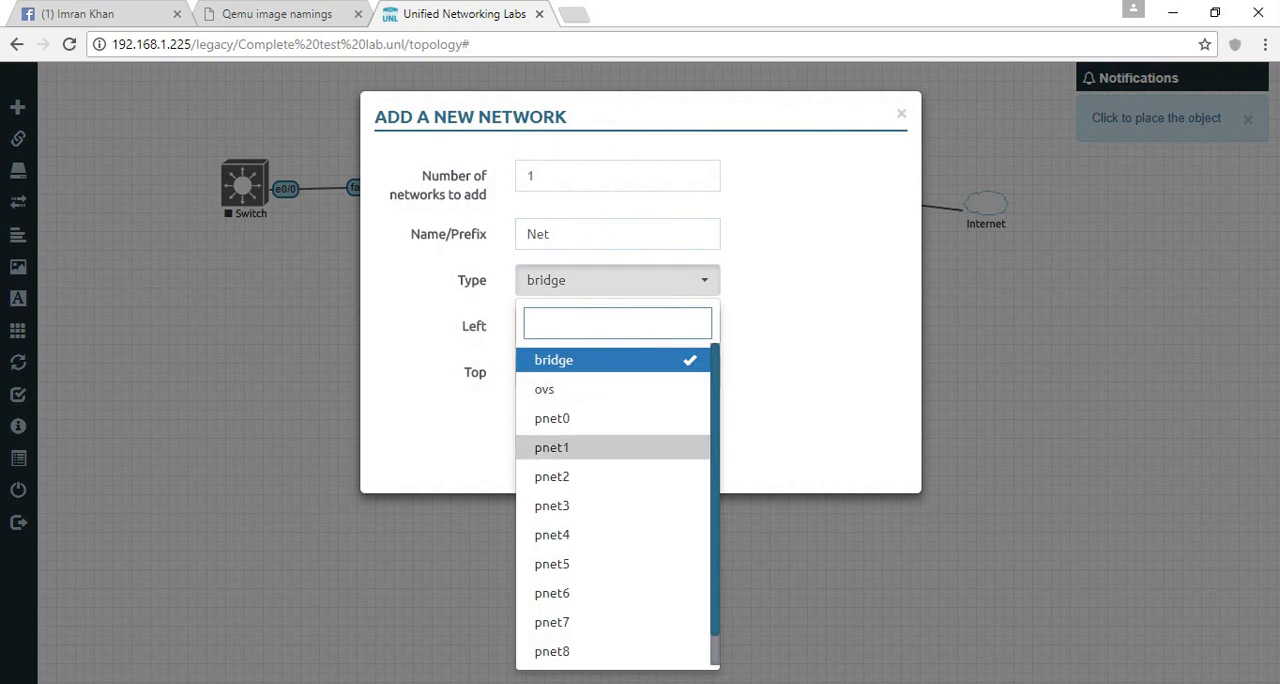
pyautogui.click(560, 447)
pyautogui.moveTo(553, 234); pyautogui.dragTo(516, 234)
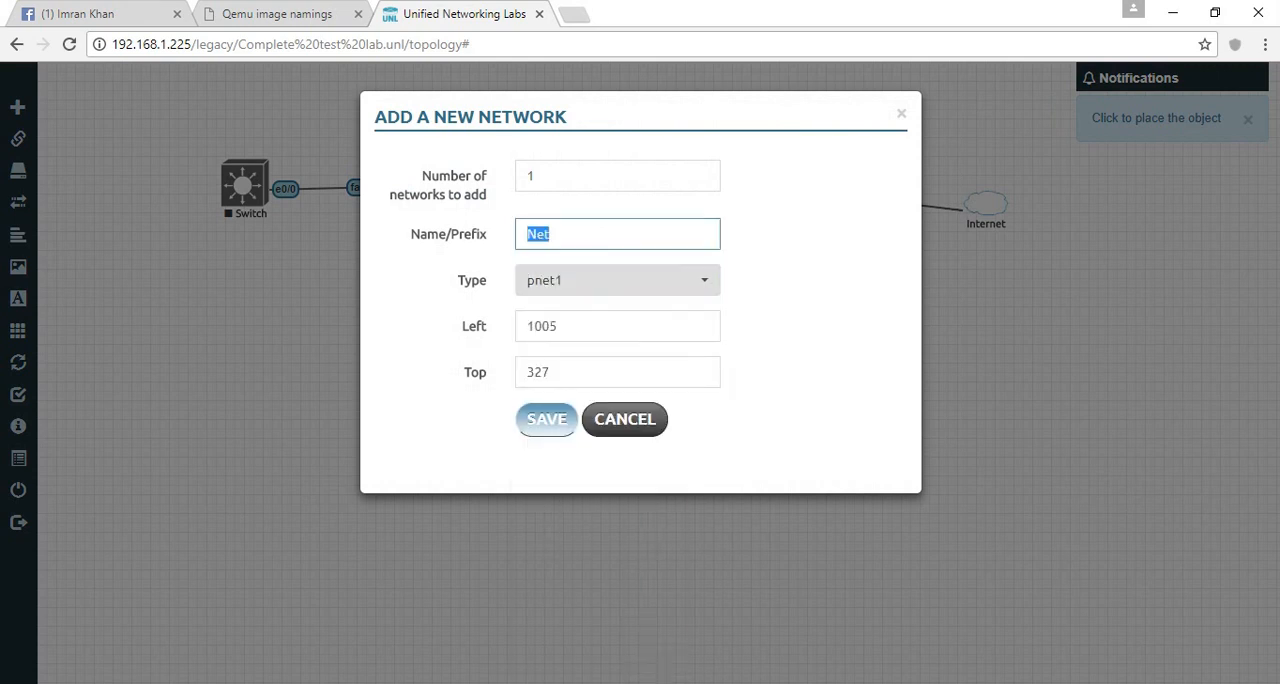
pyautogui.write('local-pc-access')
pyautogui.press('Return')
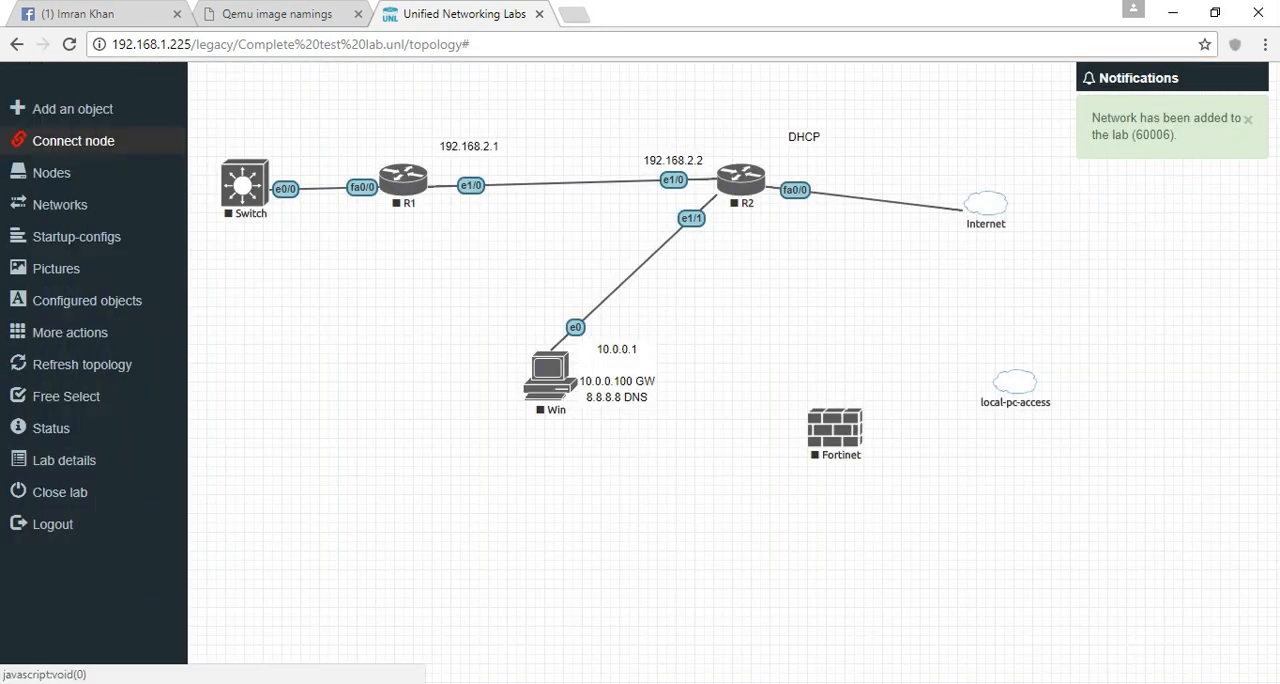
# - Connect port1 of the Fortinet node to the local-pc-access network
pyautogui.click(40, 139)
pyautogui.click(835, 430)
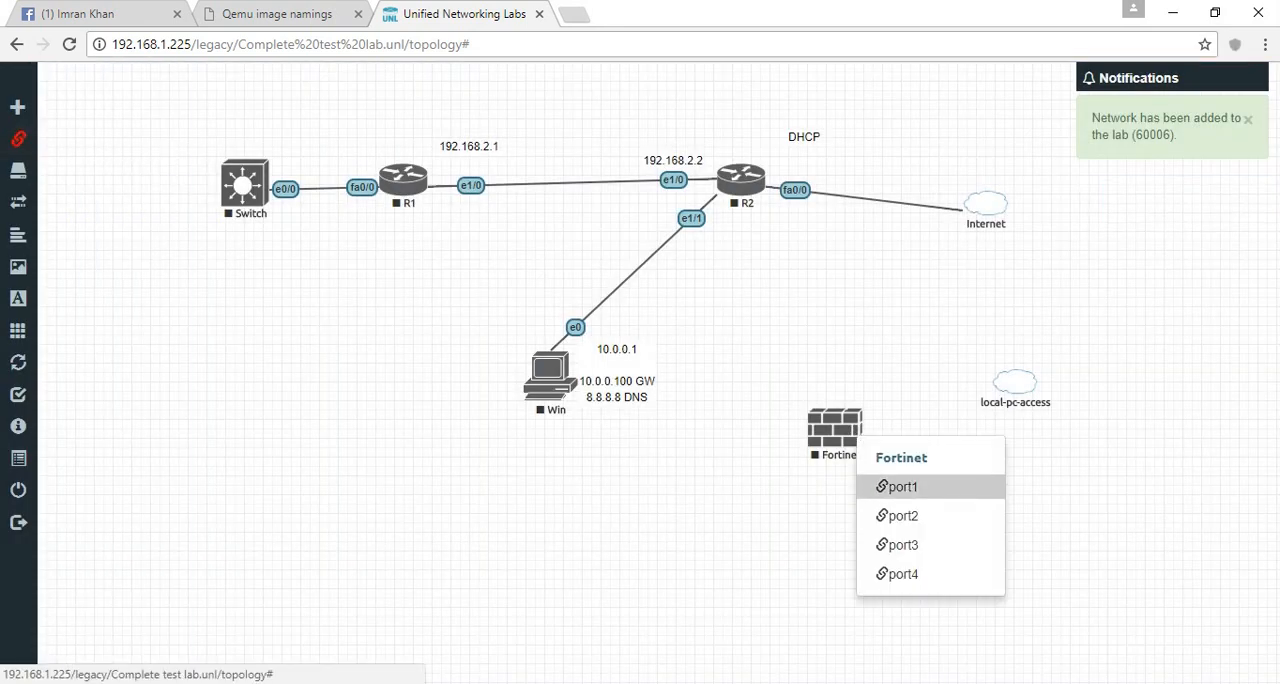
pyautogui.click(897, 487)
pyautogui.click(1024, 385)
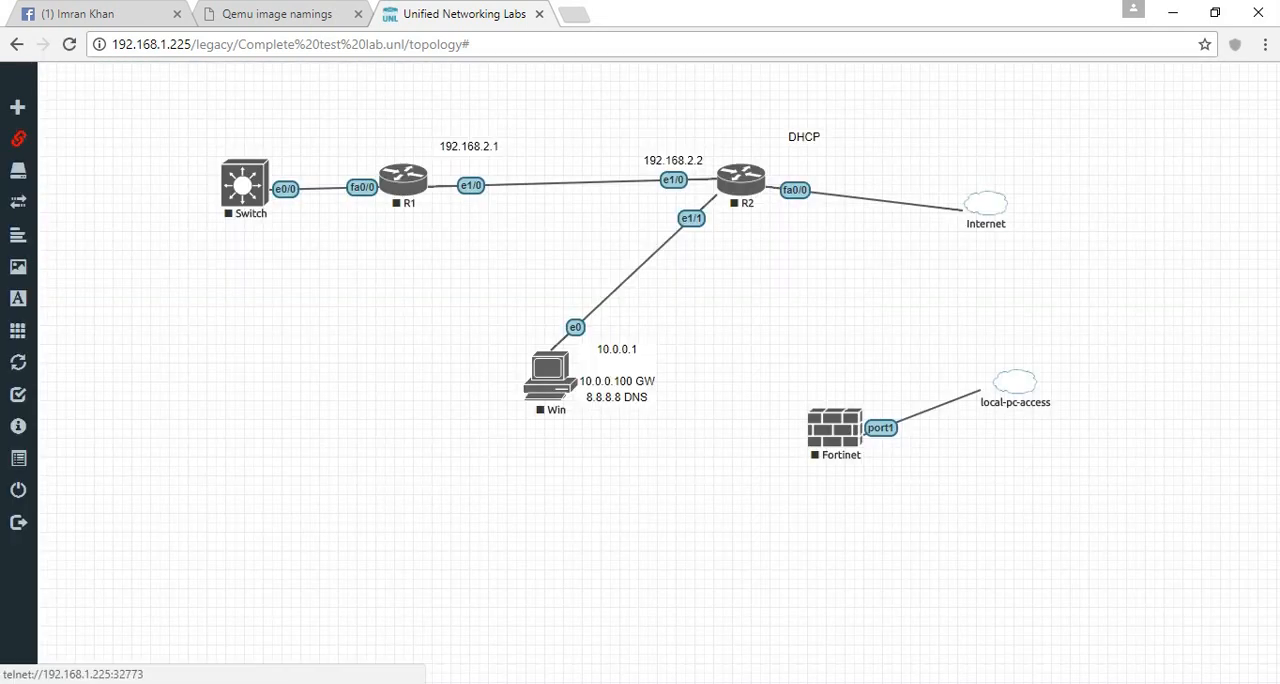
# - Start the Fortinet node, move it slightly up and to the left, and open its console
pyautogui.rightClick(816, 432)
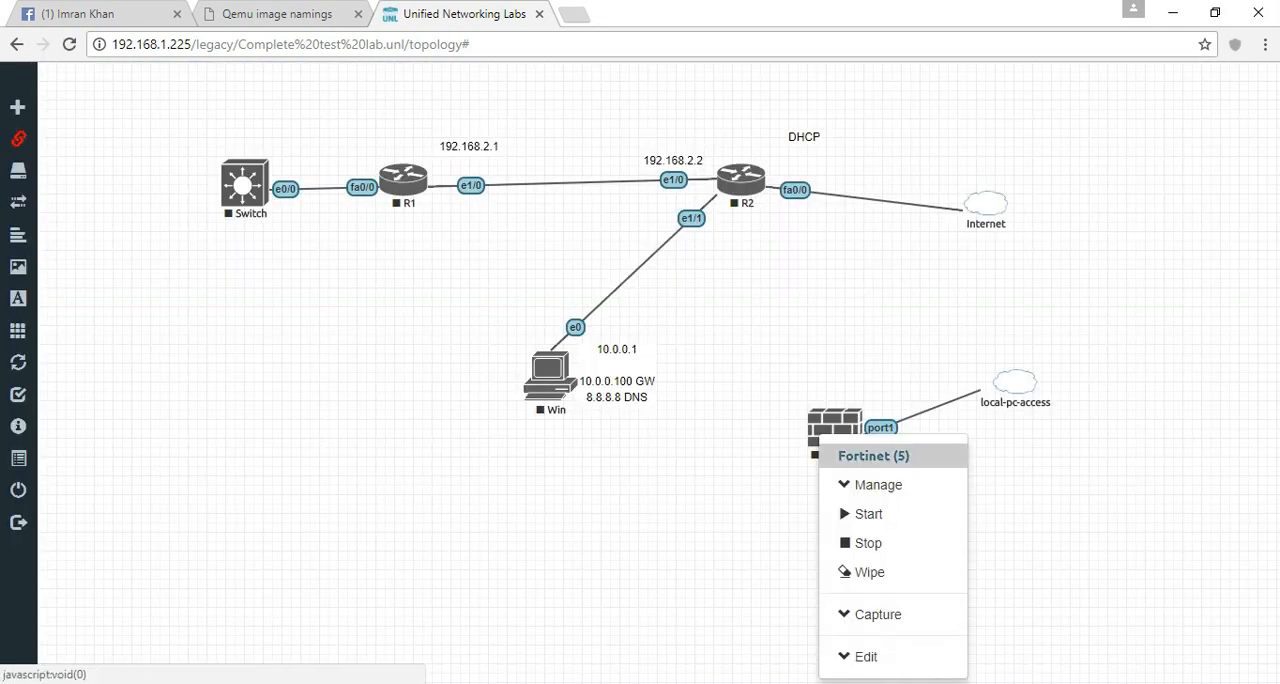
pyautogui.click(860, 513)
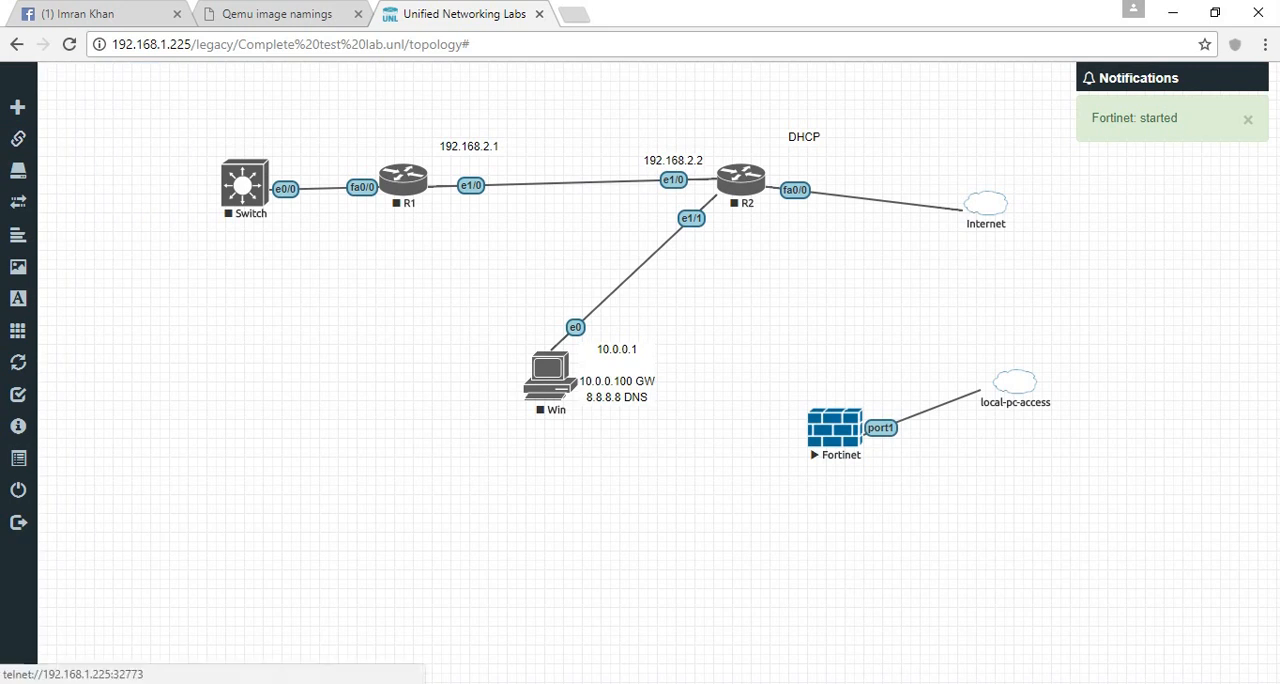
pyautogui.moveTo(835, 428); pyautogui.dragTo(807, 400)
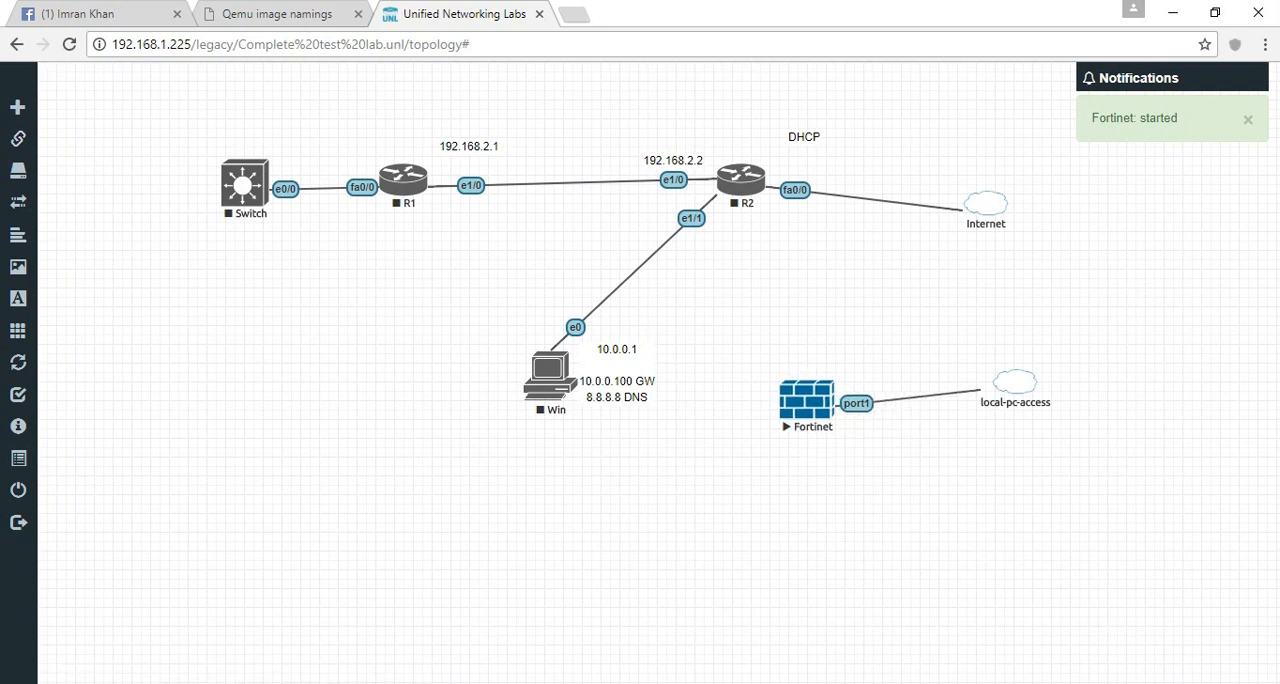
pyautogui.click(807, 401)
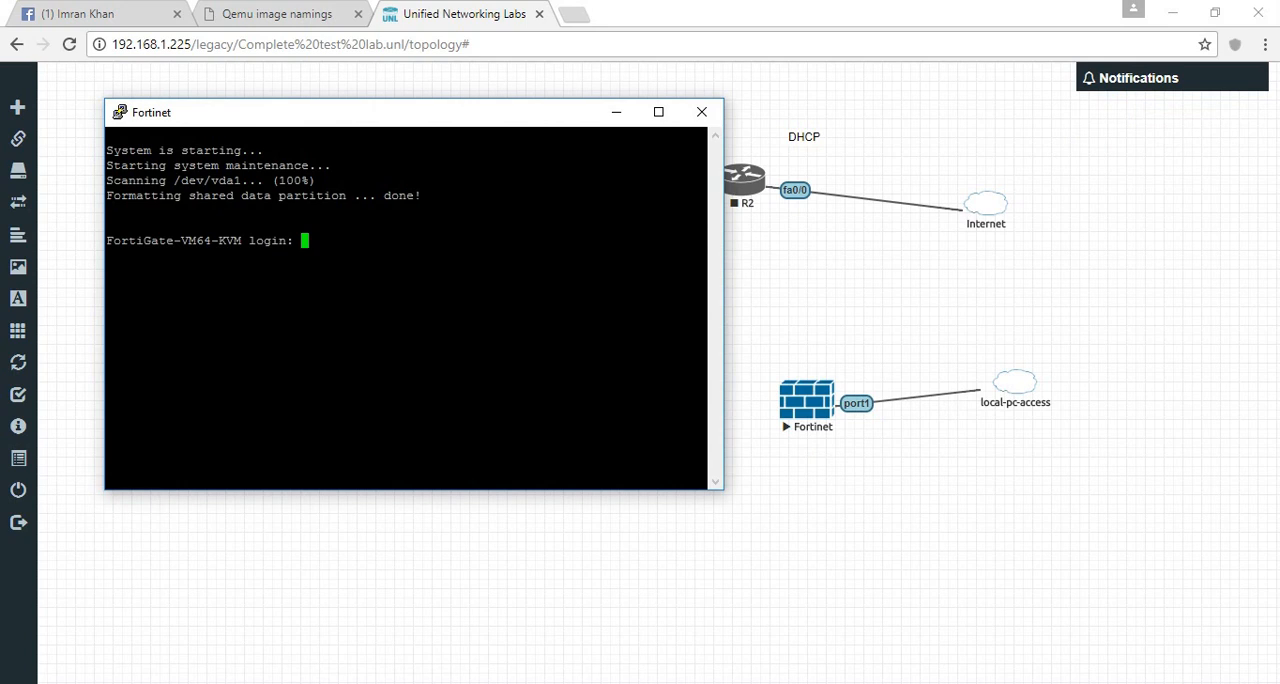
# - Log in to the FortiGate console as admin, leaving the password blank
pyautogui.write('admin')
pyautogui.press('Return')
pyautogui.press('Return')
pyautogui.press('Return')
pyautogui.press('Return')
pyautogui.press('Return')
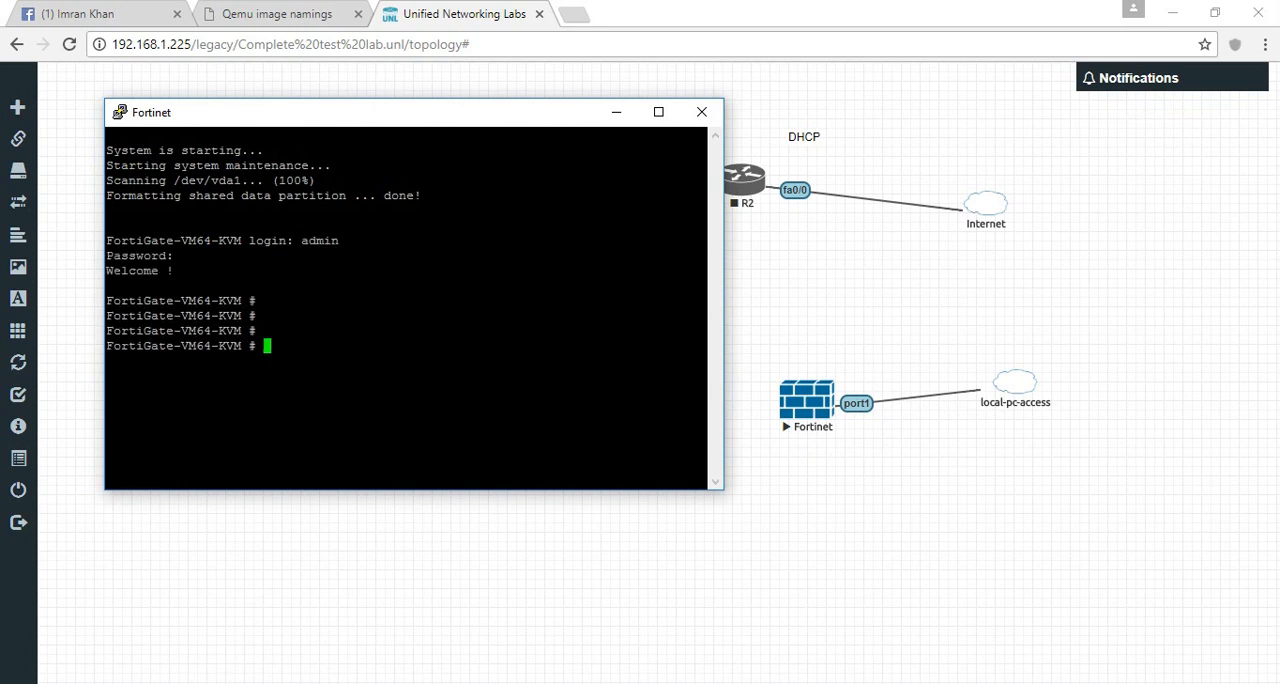
# - Enter FortiGate interface configuration with config system interface and open port1 with edit port1
pyautogui.write('config system interface')
pyautogui.press('Return')
pyautogui.press('Return')
pyautogui.press('Return')
pyautogui.write('edit port11')
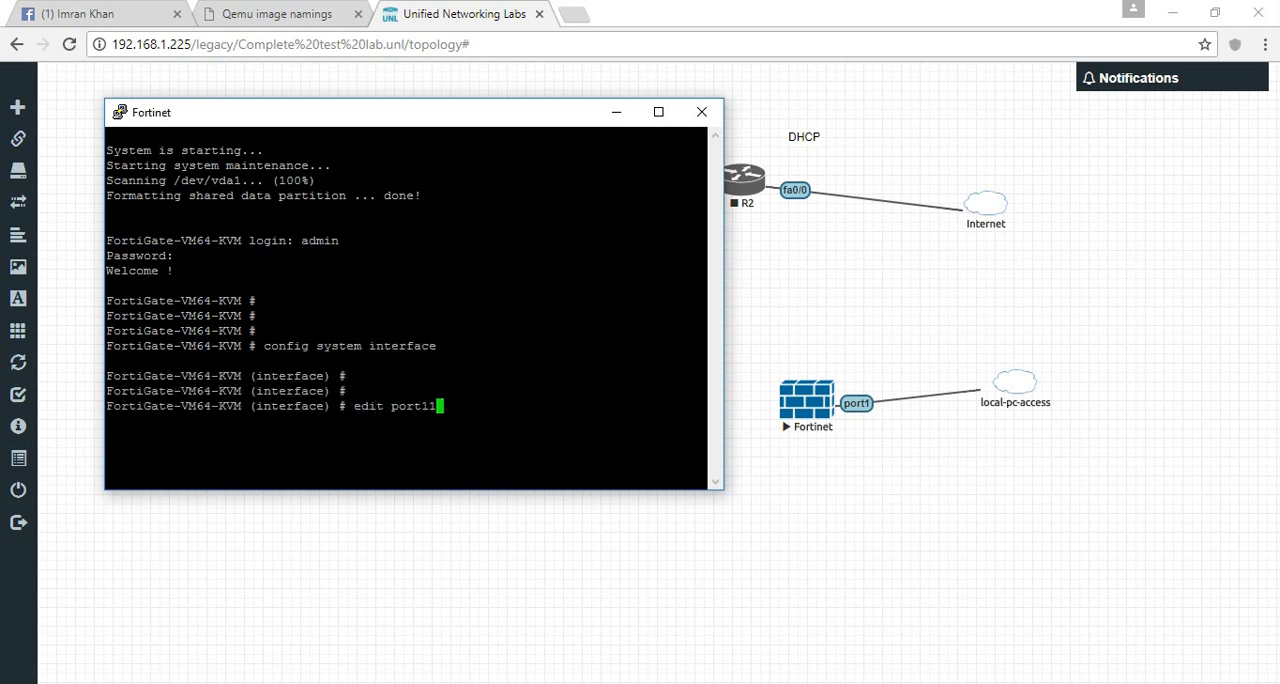
pyautogui.press('BackSpace')
pyautogui.press('Return')
# - Set port1's address with set ip 192.168.1.150 255.255.255.0 and close the configuration with end
pyautogui.press('Return')
pyautogui.write('set ip 1')
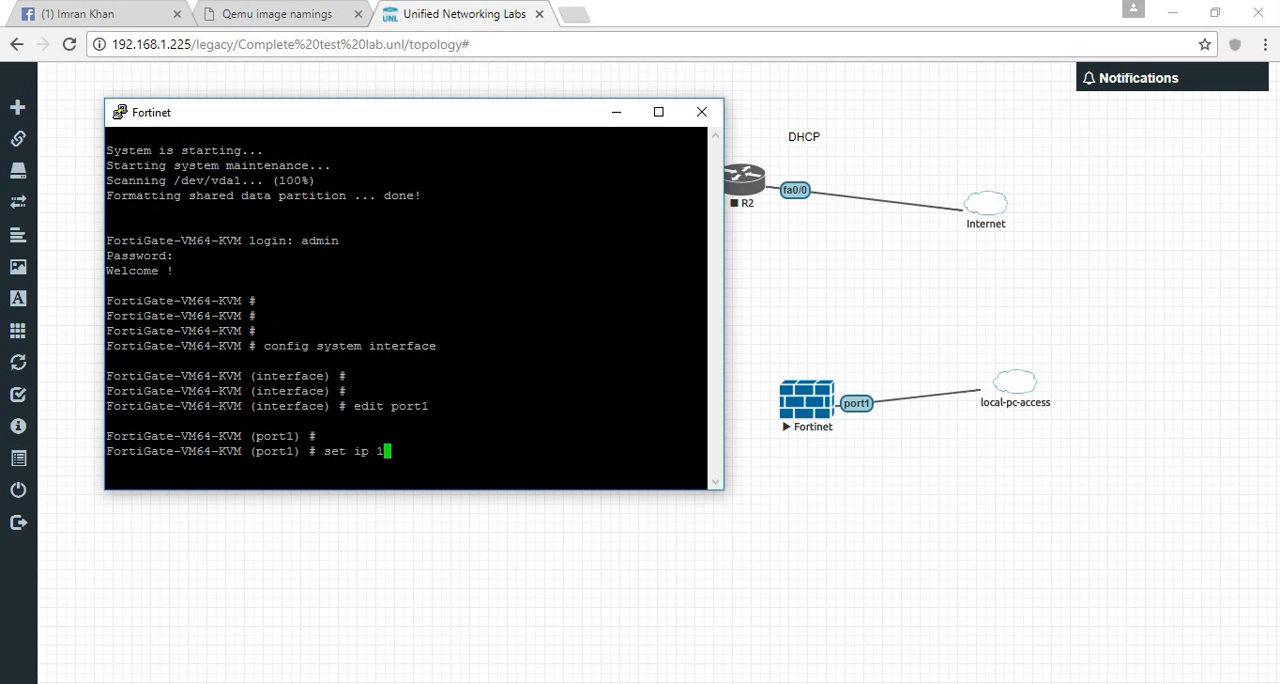
pyautogui.write('92.168.1.168.1.150 255.255.255.0')
pyautogui.press('Return')
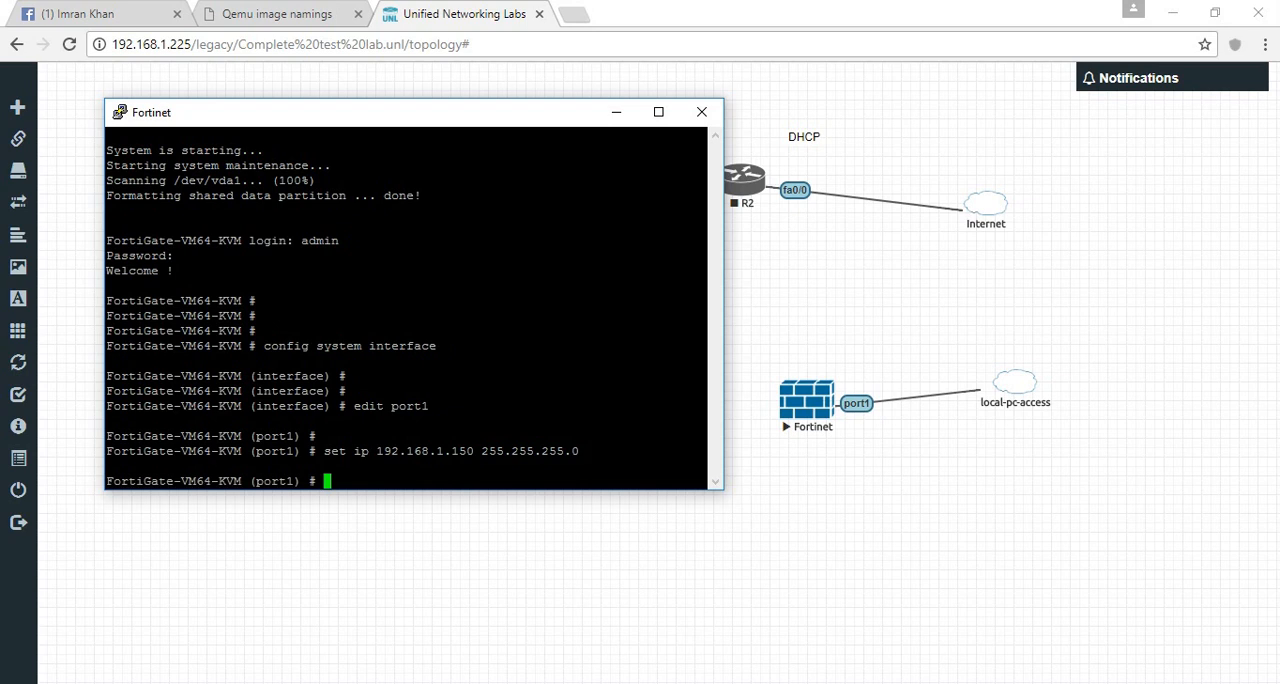
pyautogui.write('end')
pyautogui.press('Return')
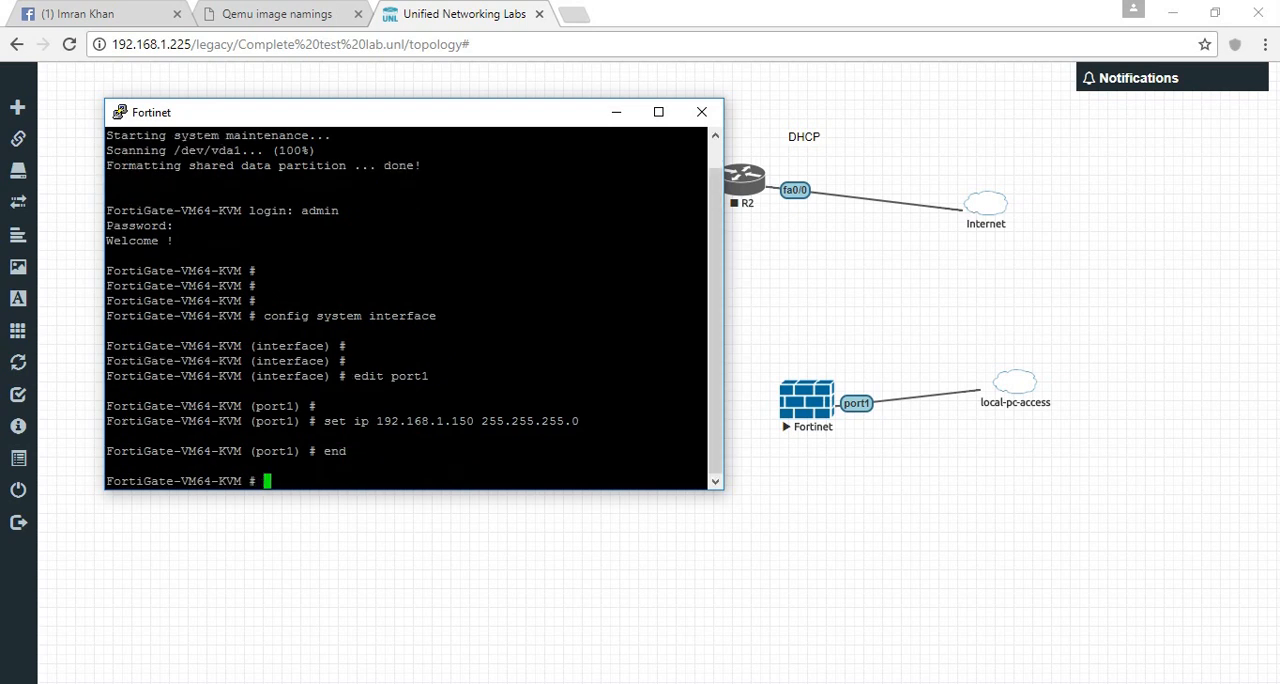
# - Open a command prompt on the host PC and ping 192.168.1.150 to test access to the firewall
pyautogui.press('super+r')
pyautogui.write('cmd')
pyautogui.press('Return')
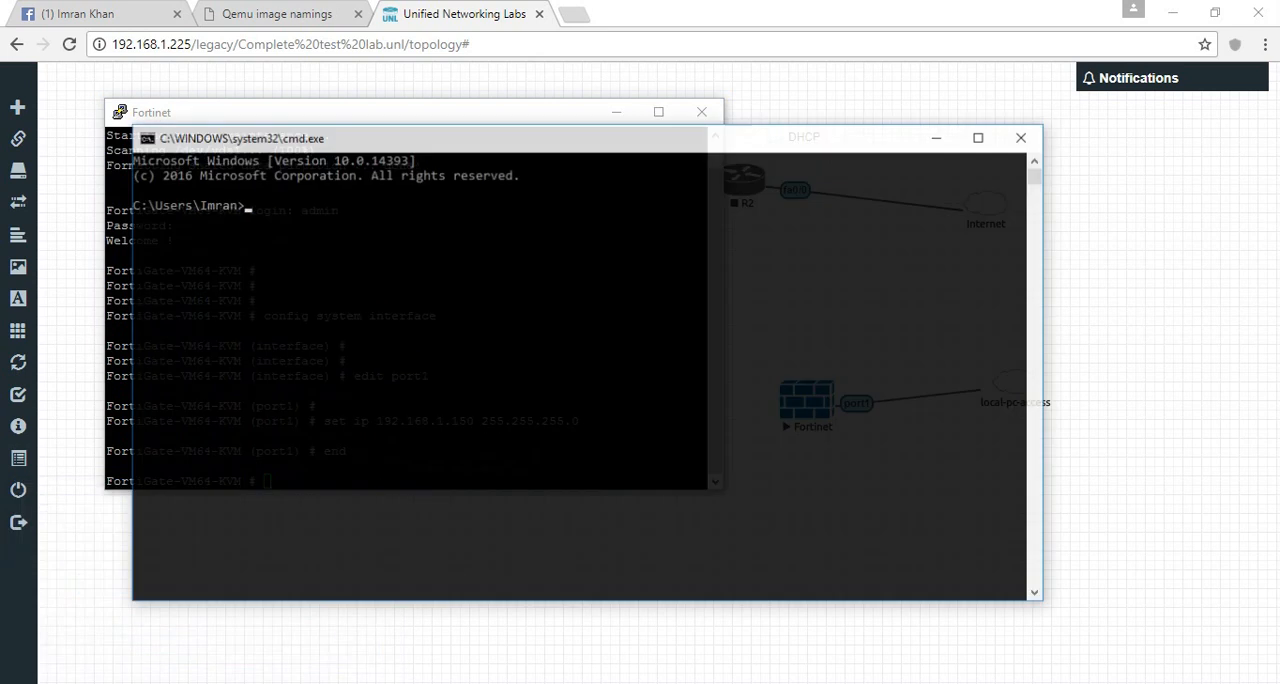
pyautogui.write('ping 192.168.1.16')
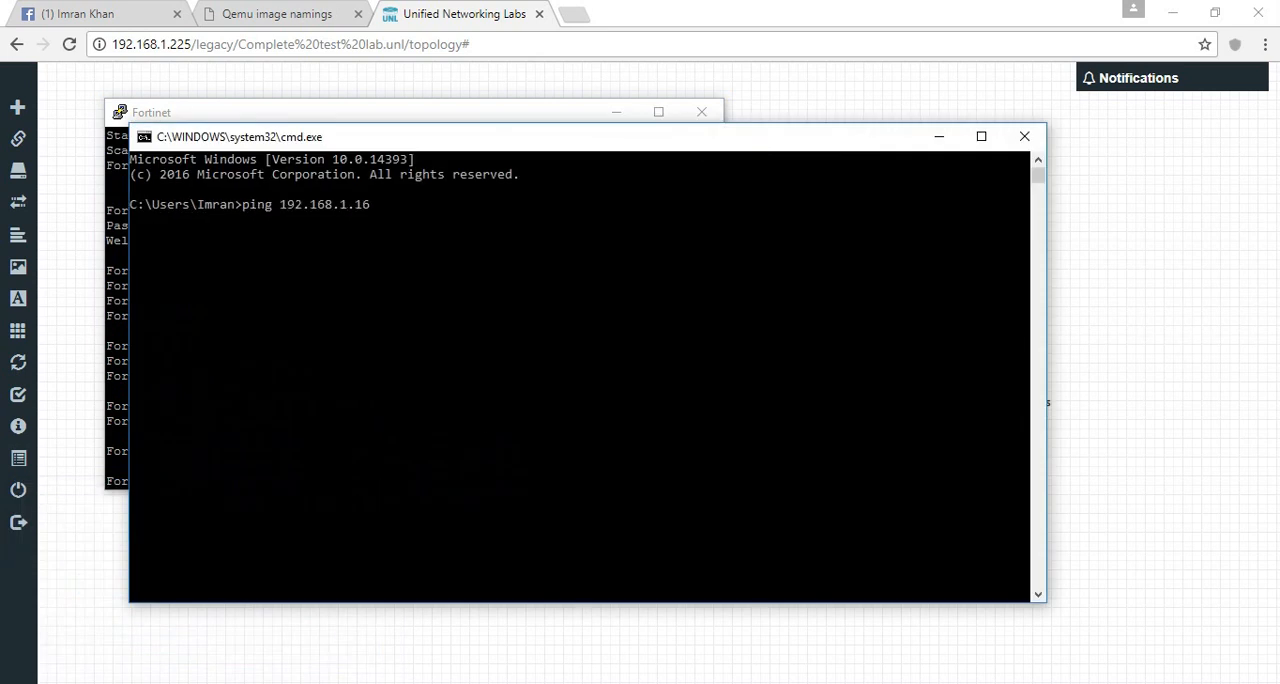
pyautogui.press('BackSpace')
pyautogui.write('50')
pyautogui.press('Return')
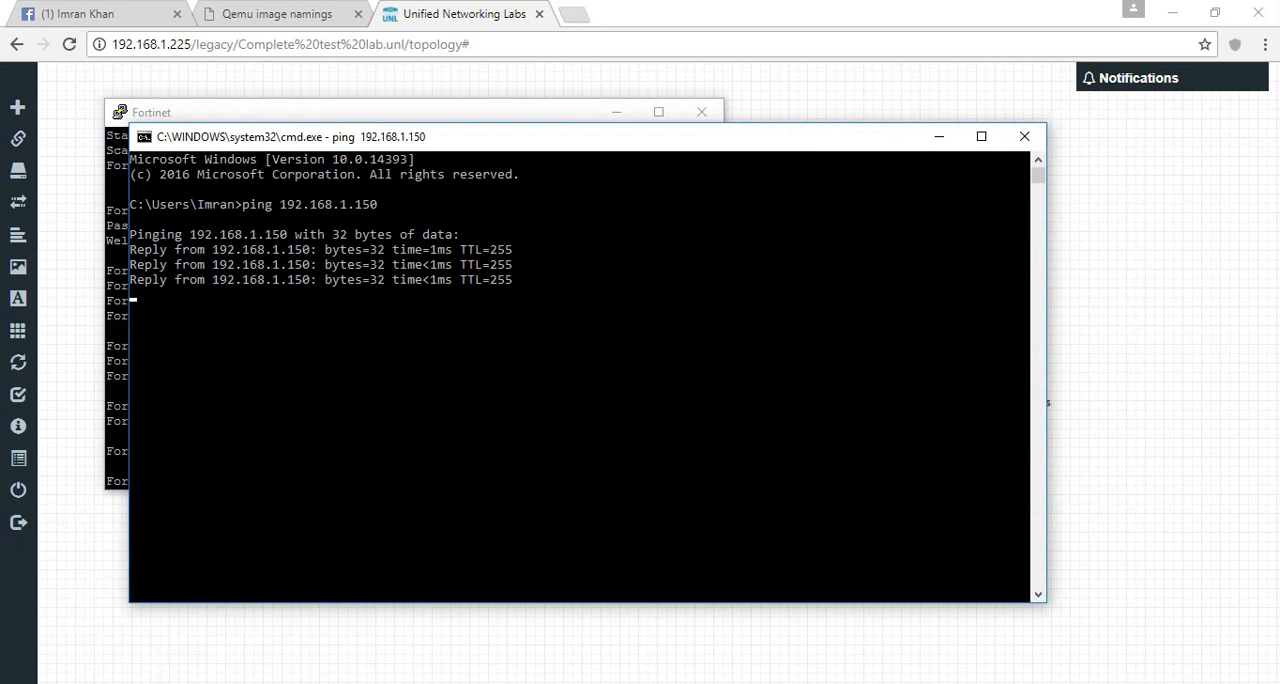
# - Open the FortiGate web interface at 192.168.1.150 in a new browser tab
pyautogui.click(573, 14)
pyautogui.write('1')
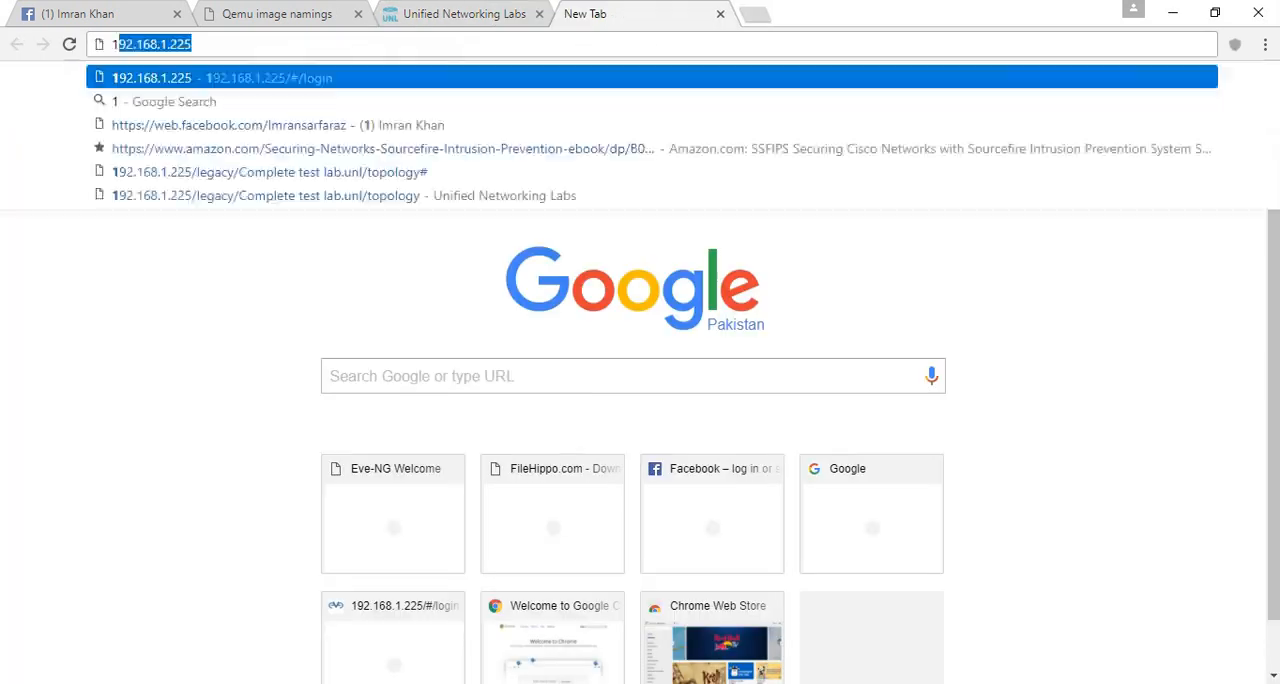
pyautogui.write('92.168.1.15')
pyautogui.press('BackSpace')
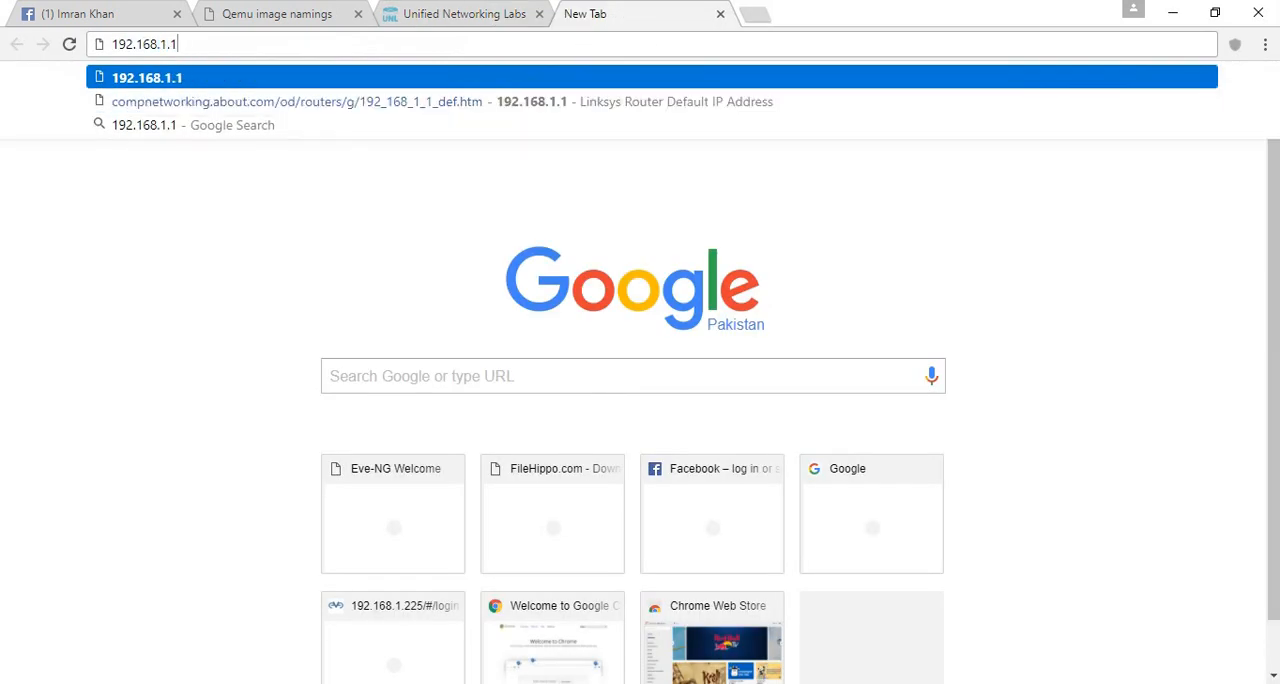
pyautogui.write('50')
pyautogui.press('Return')
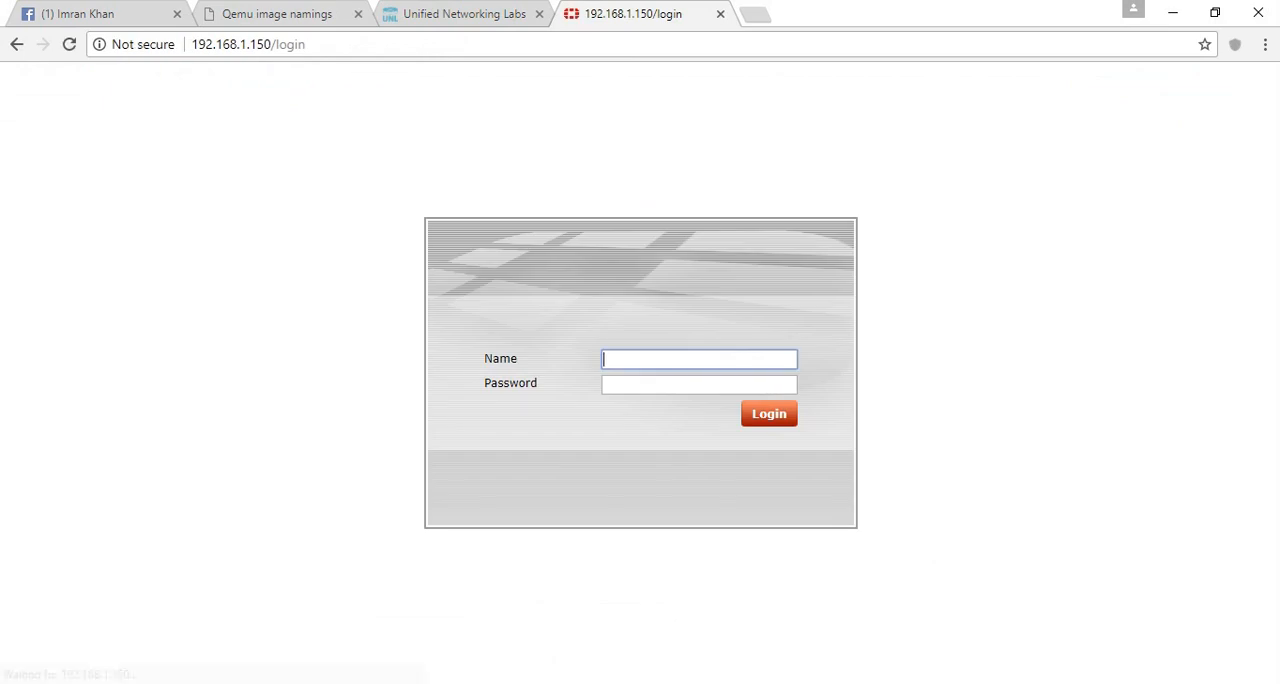
# - Log in to the FortiGate web interface as admin with the account password, and postpone entering the evaluation license
pyautogui.write('admin')
pyautogui.press('Tab')
pyautogui.write('unl')
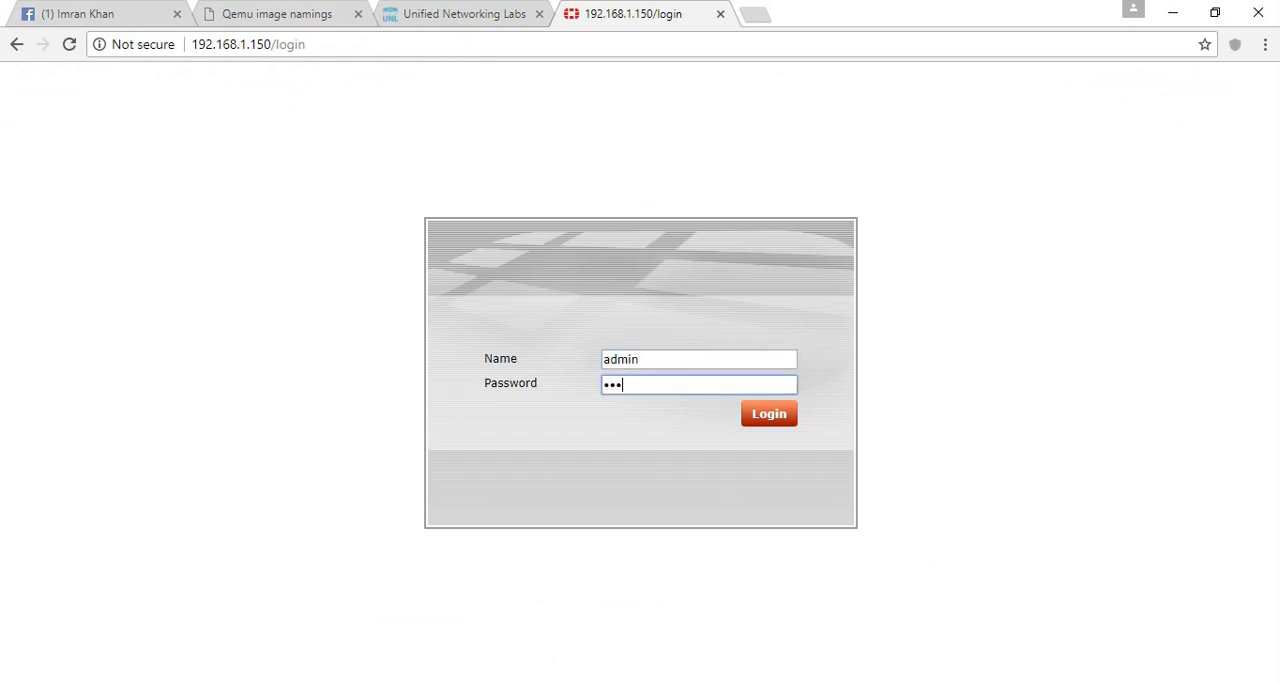
pyautogui.press('Return')
pyautogui.write('admin')
pyautogui.press('Tab')
pyautogui.write('unl')
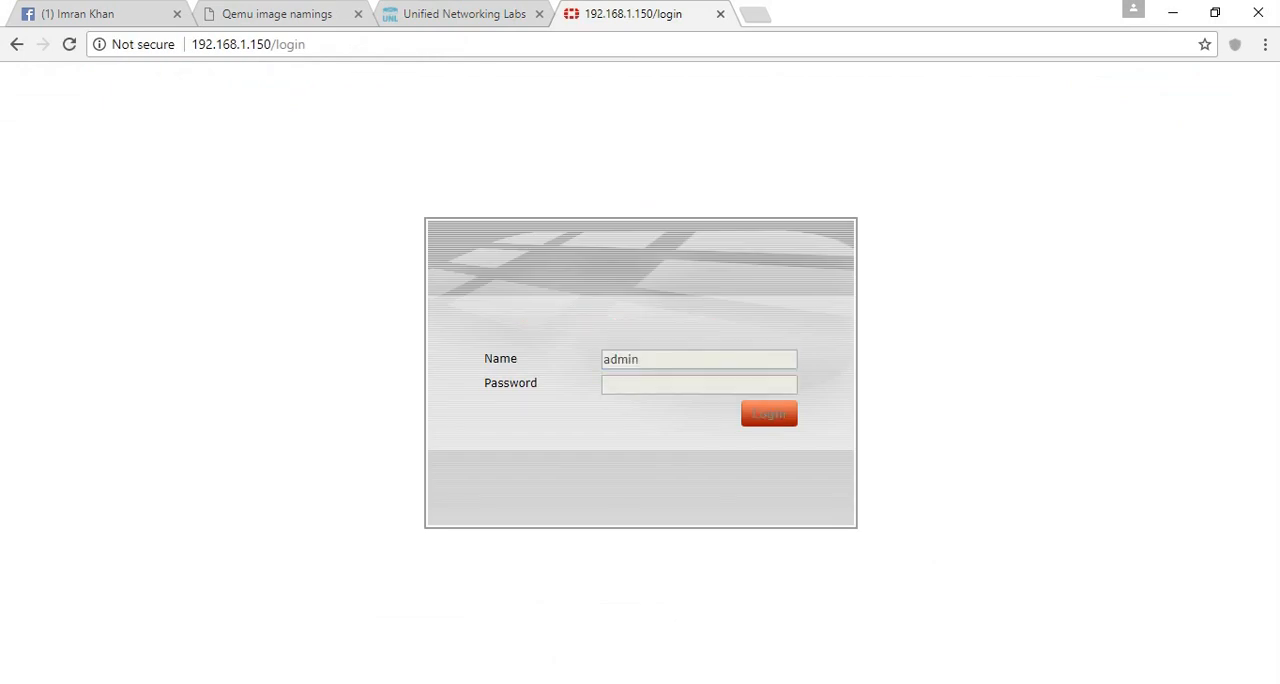
pyautogui.press('Return')
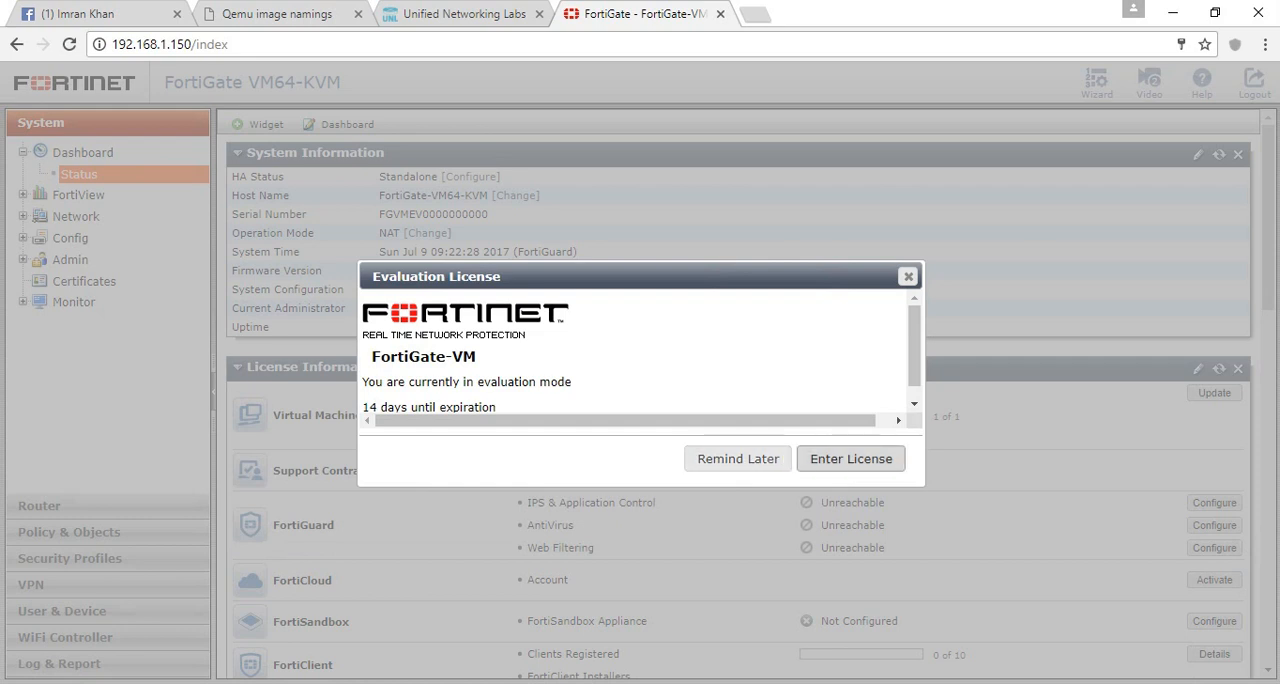
pyautogui.click(738, 459)
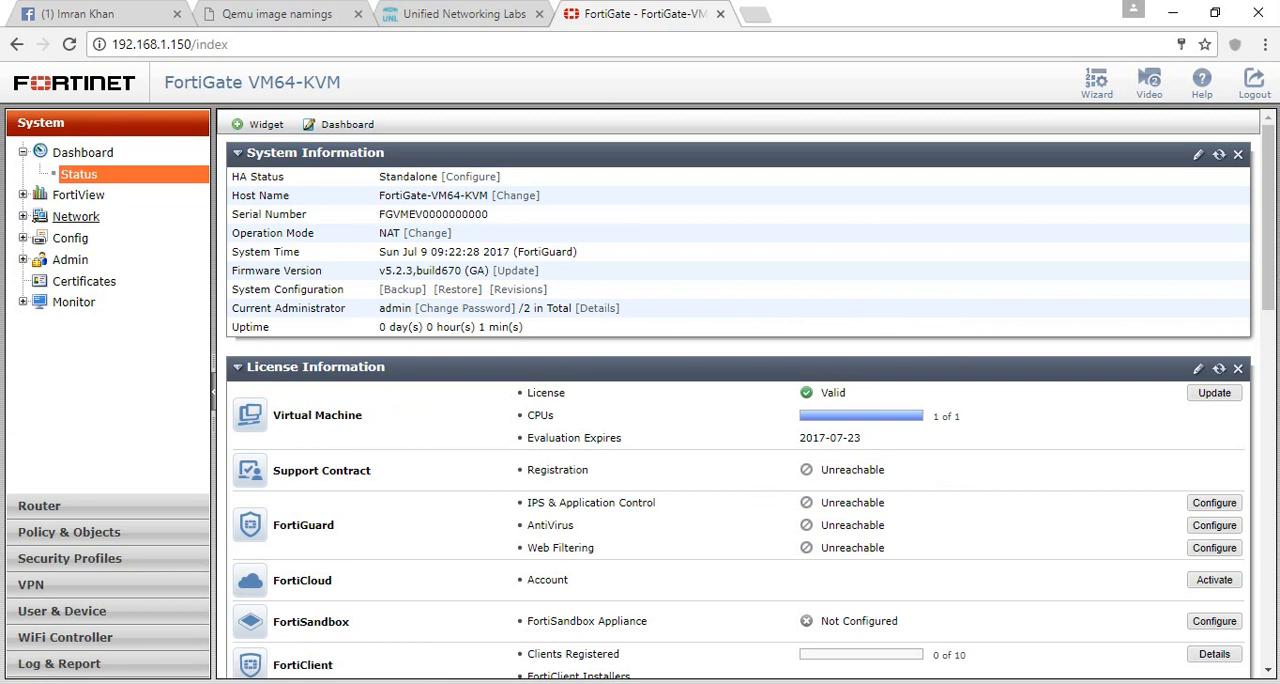
# - Expand the Network section of the FortiGate system settings to view its options, and minimise the browser window
pyautogui.click(76, 216)
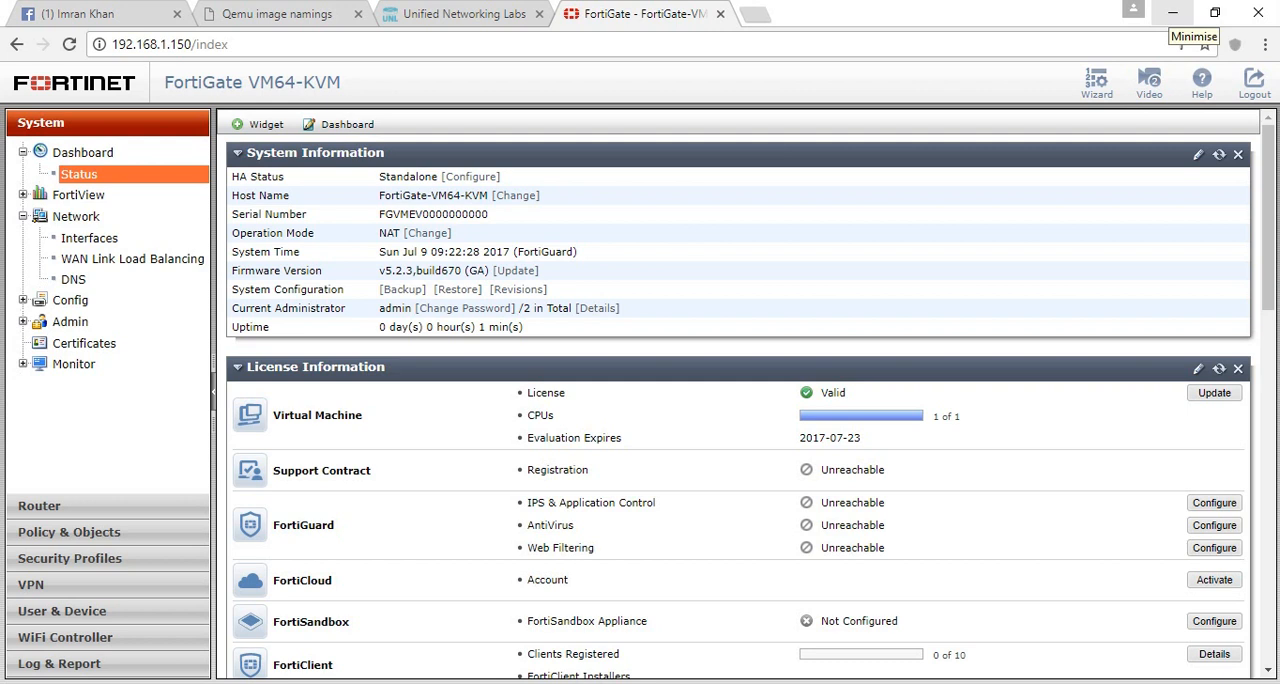
pyautogui.click(1173, 13)
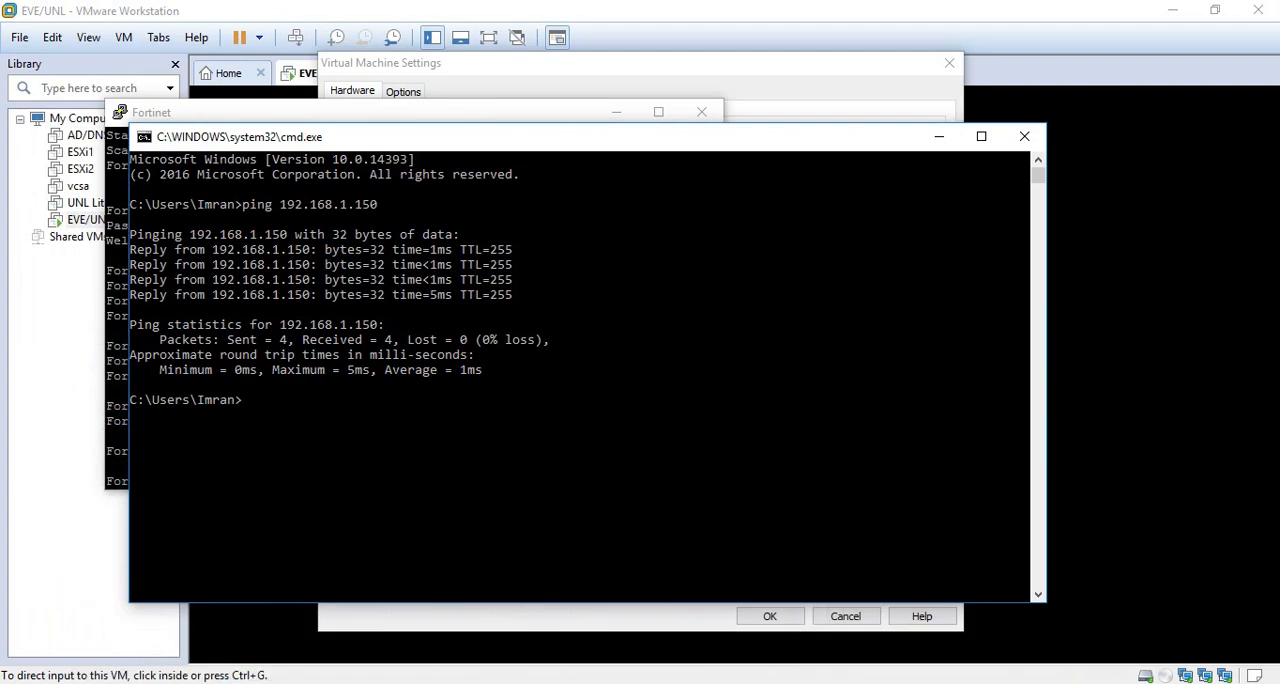